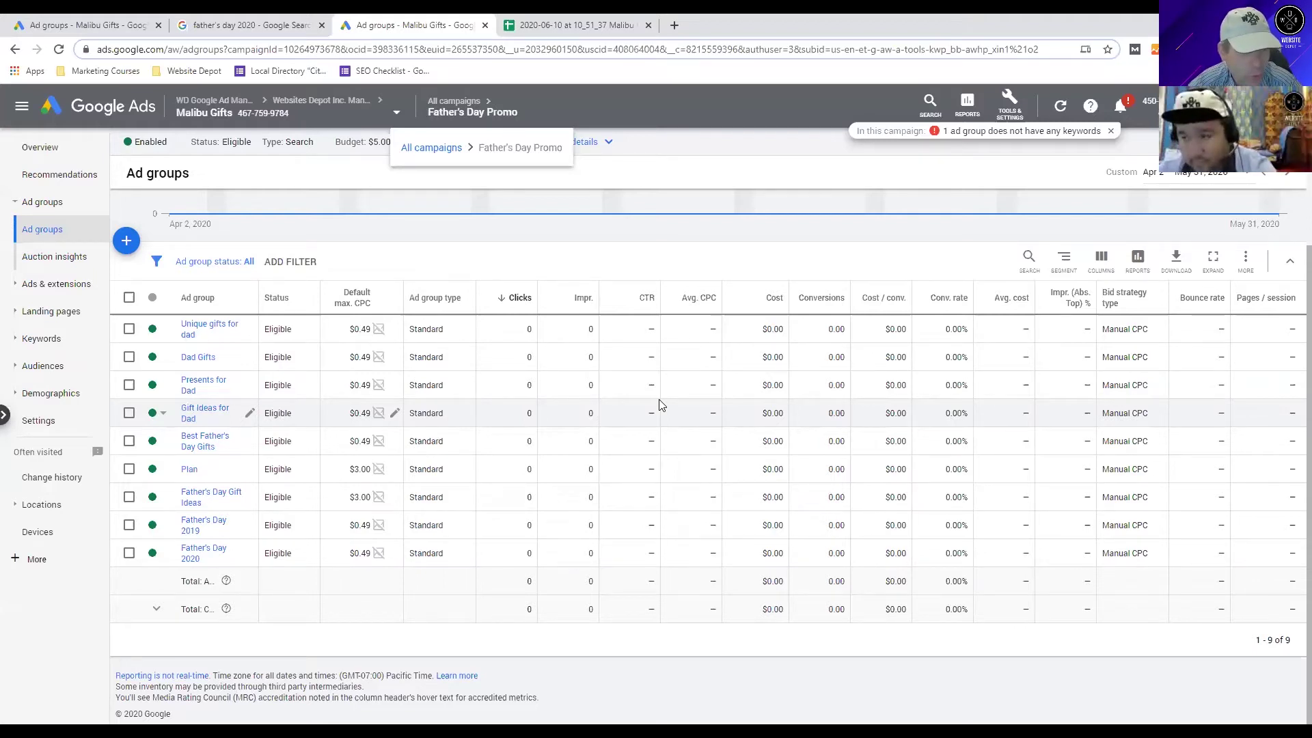
# Open the Gift Ideas for Dad ad group and start adding keywords to it.
pyautogui.moveTo(586, 200)
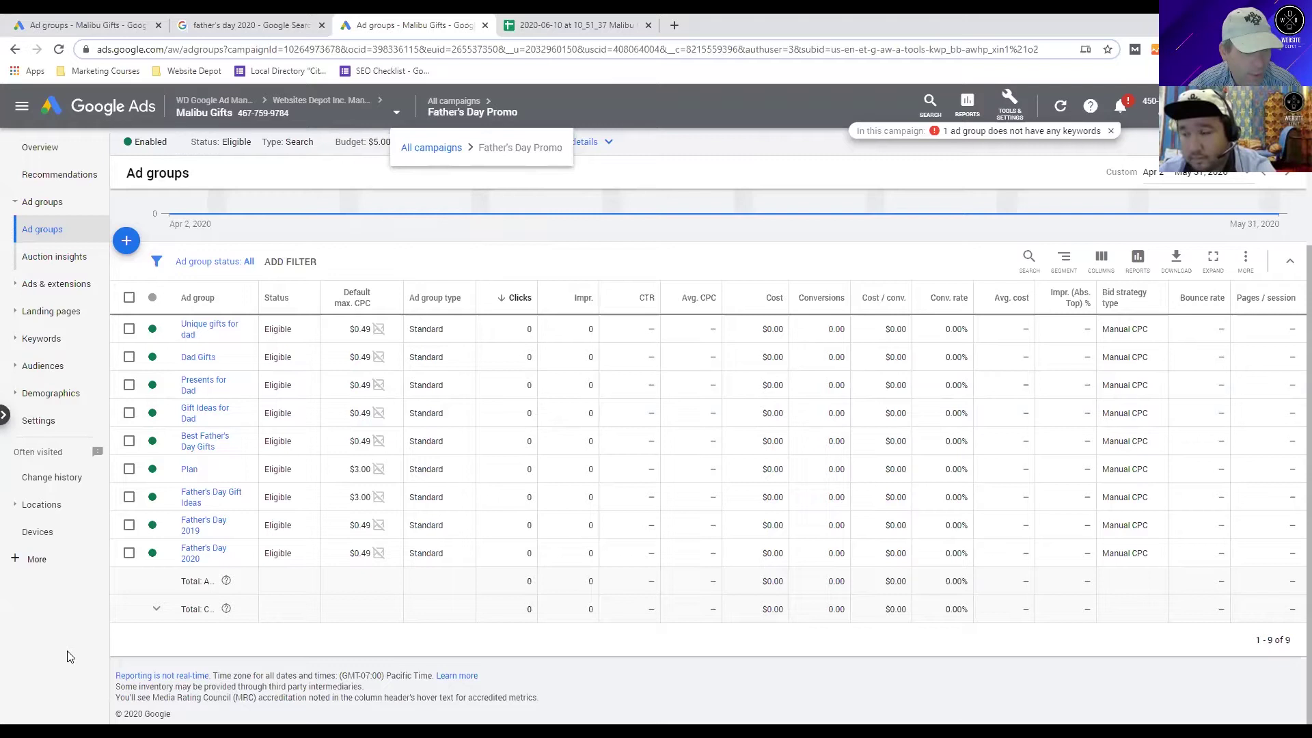
pyautogui.click(204, 415)
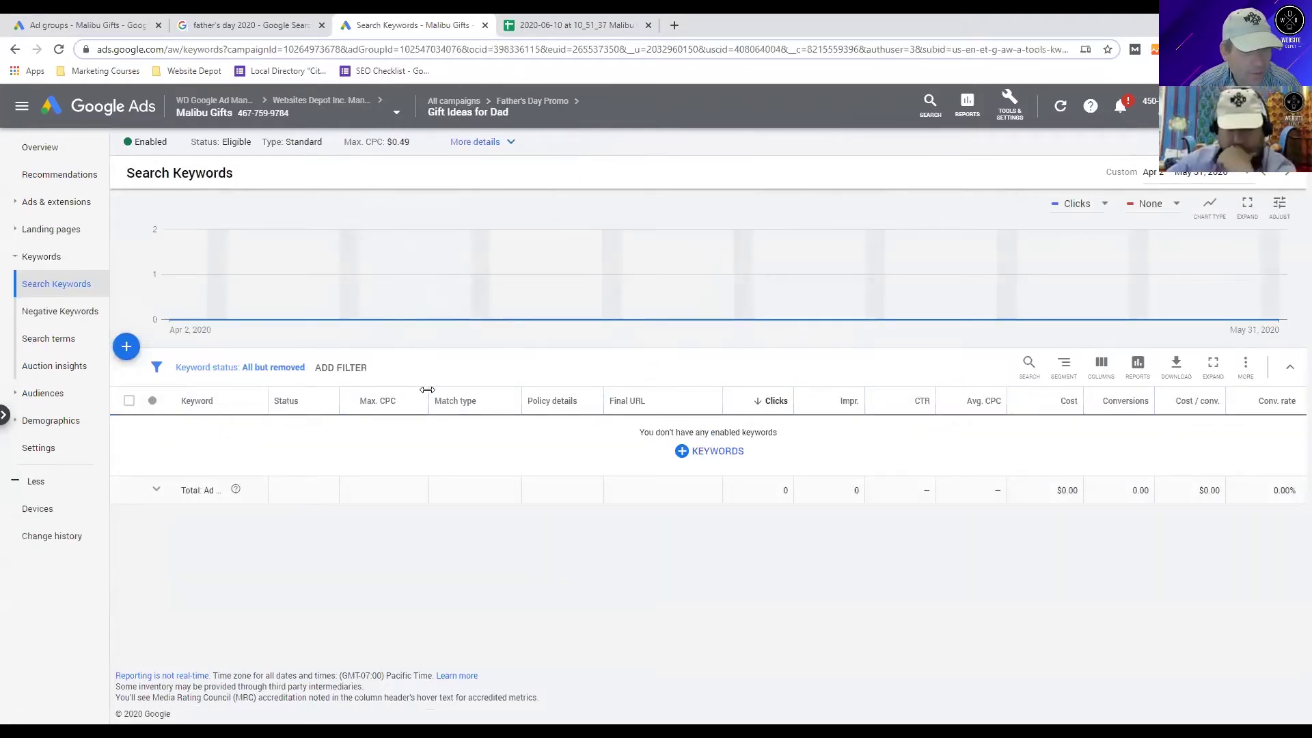
pyautogui.click(710, 451)
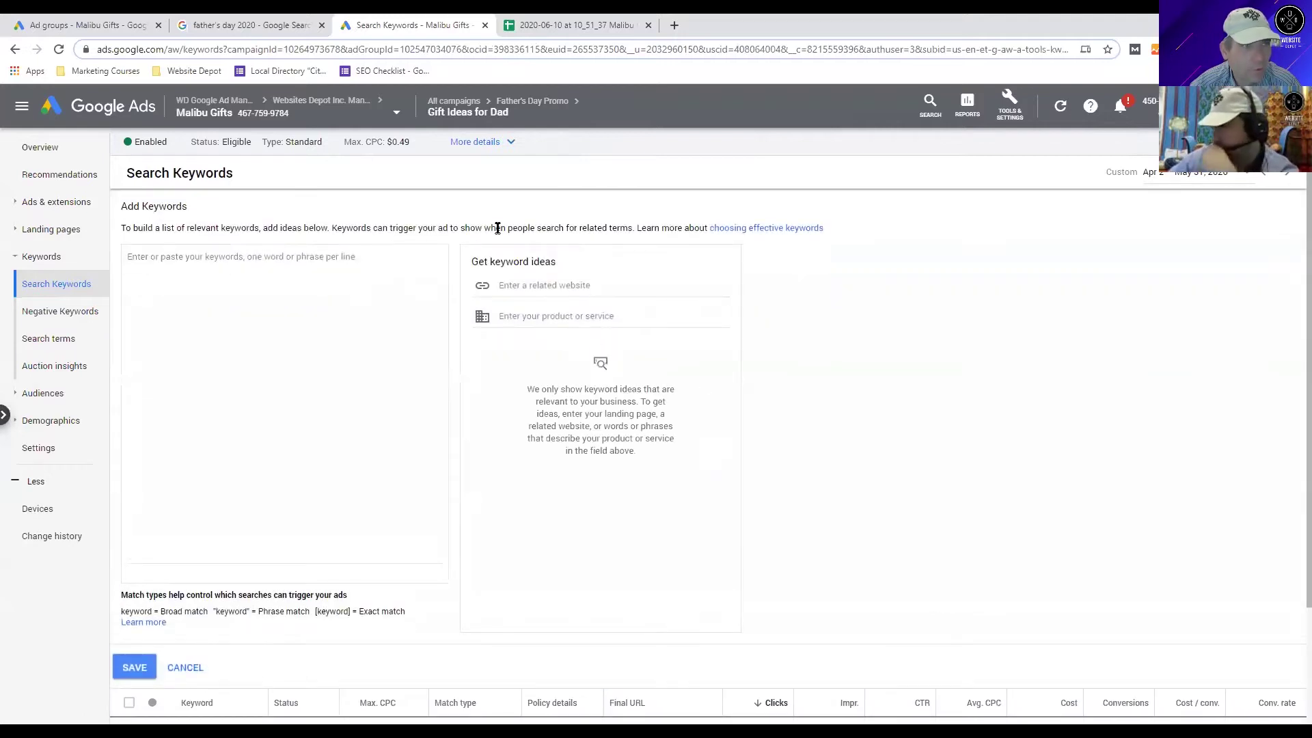
# Copy the keywords from "good fathers day gifts" through "fathers day ideas from daughter" in the Malibu Gifts keyword suggestions spreadsheet.
pyautogui.click(540, 24)
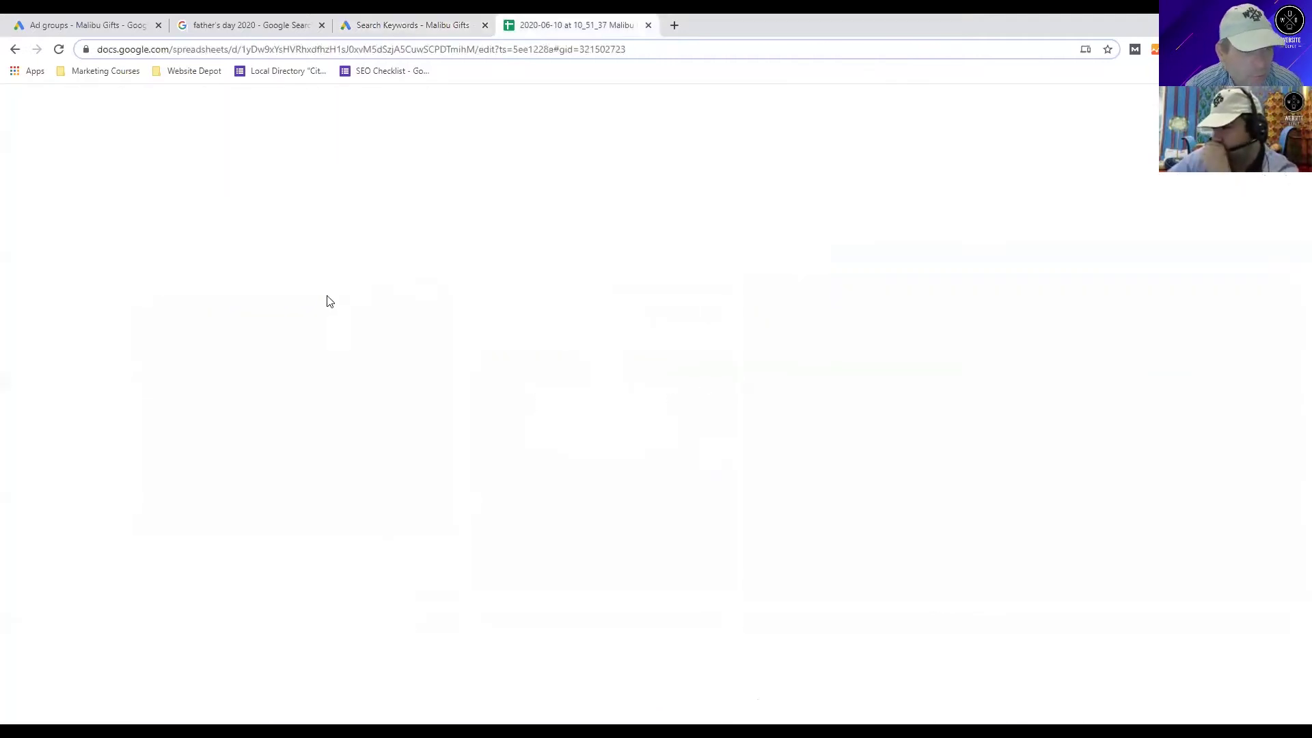
pyautogui.click(100, 342)
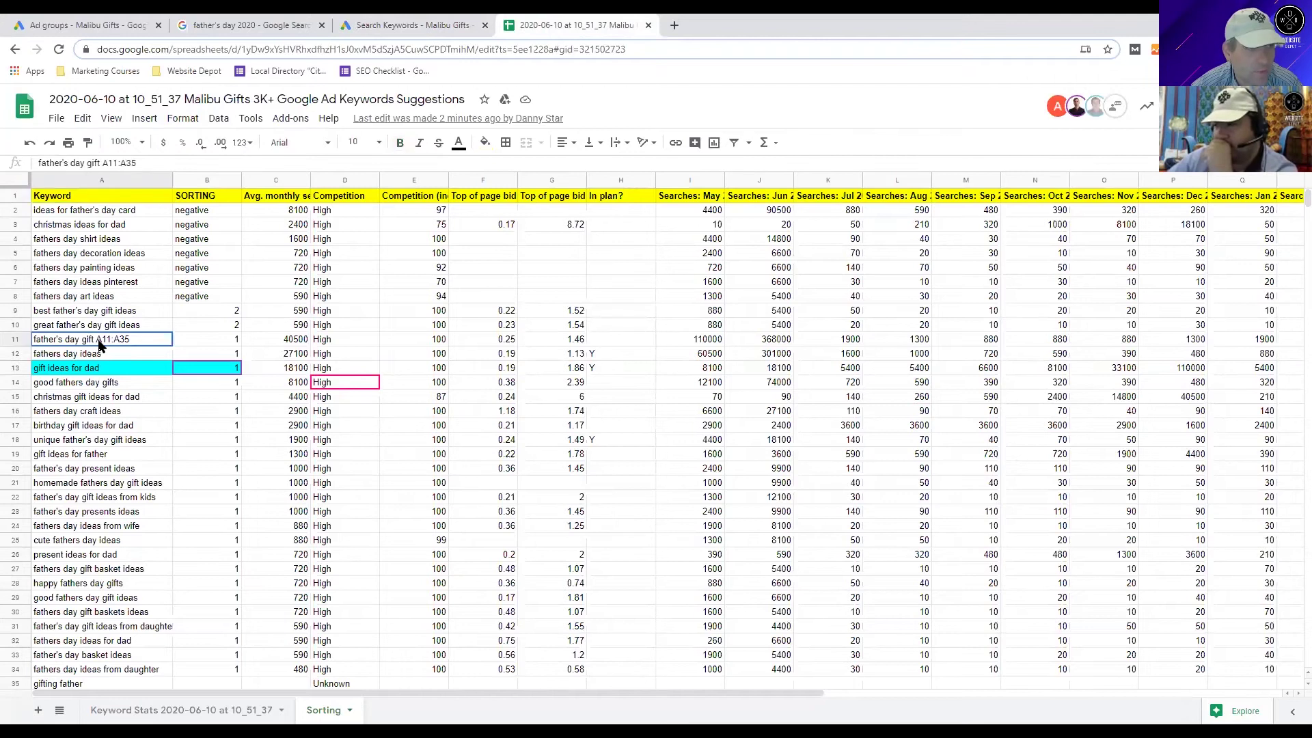
pyautogui.moveTo(97, 351); pyautogui.dragTo(87, 599)
pyautogui.scroll(-1, 86, 546)
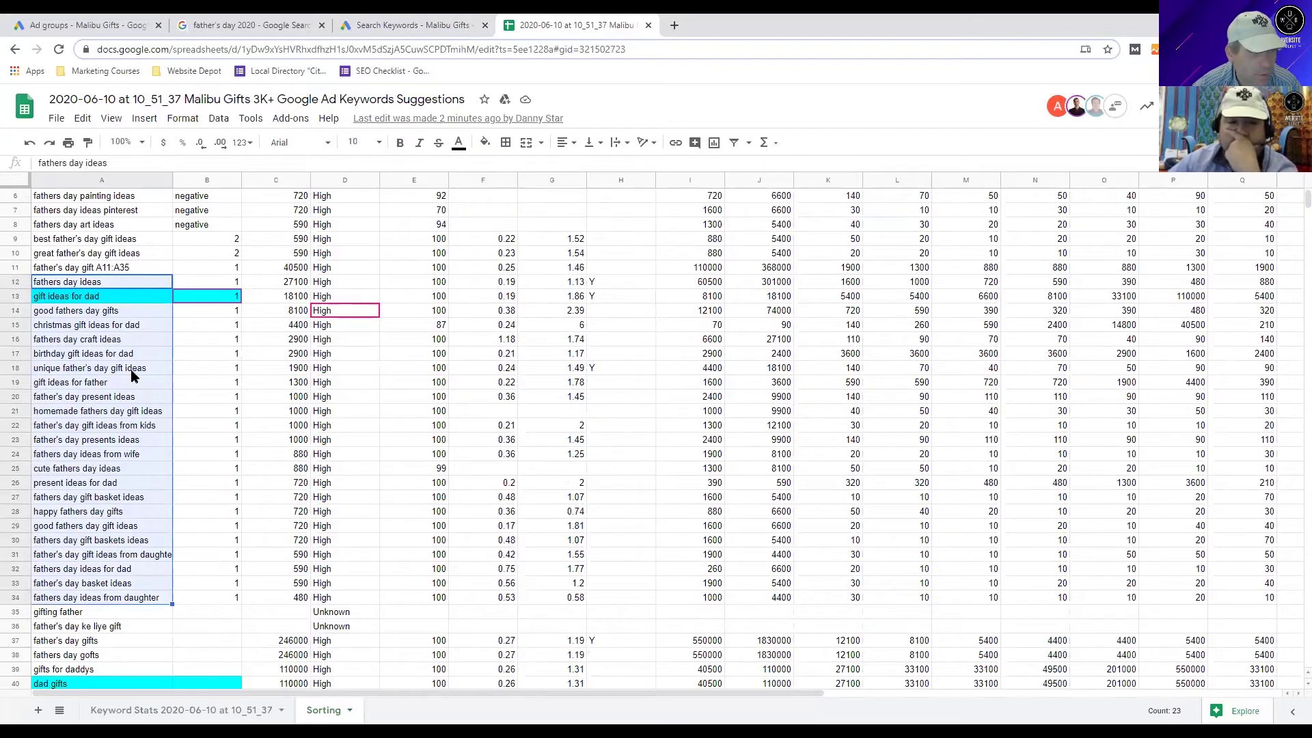
pyautogui.rightClick(132, 375)
pyautogui.click(96, 340)
pyautogui.moveTo(89, 310); pyautogui.dragTo(89, 597)
pyautogui.rightClick(110, 466)
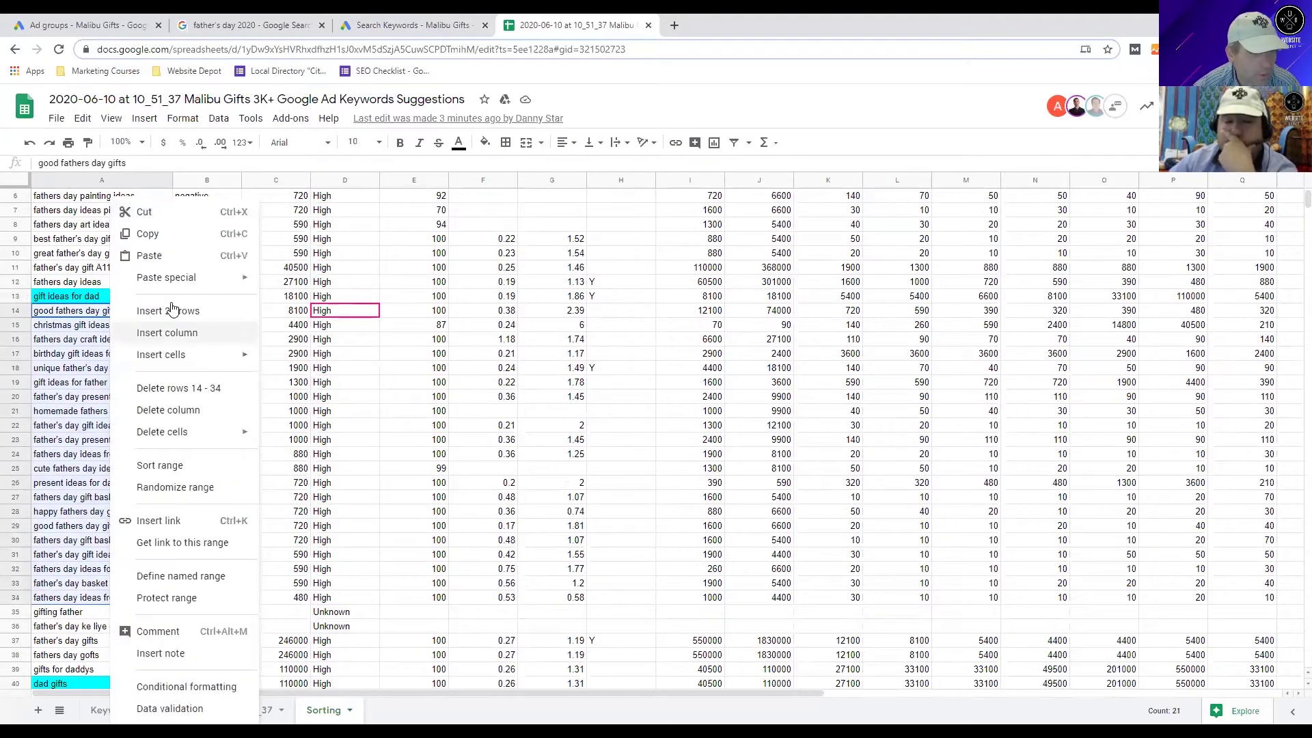
pyautogui.click(164, 232)
# Paste the copied keywords into the Gift Ideas for Dad ad group's new keyword list in Google Ads and save them.
pyautogui.click(410, 26)
pyautogui.click(249, 299)
pyautogui.rightClick(249, 304)
pyautogui.click(294, 410)
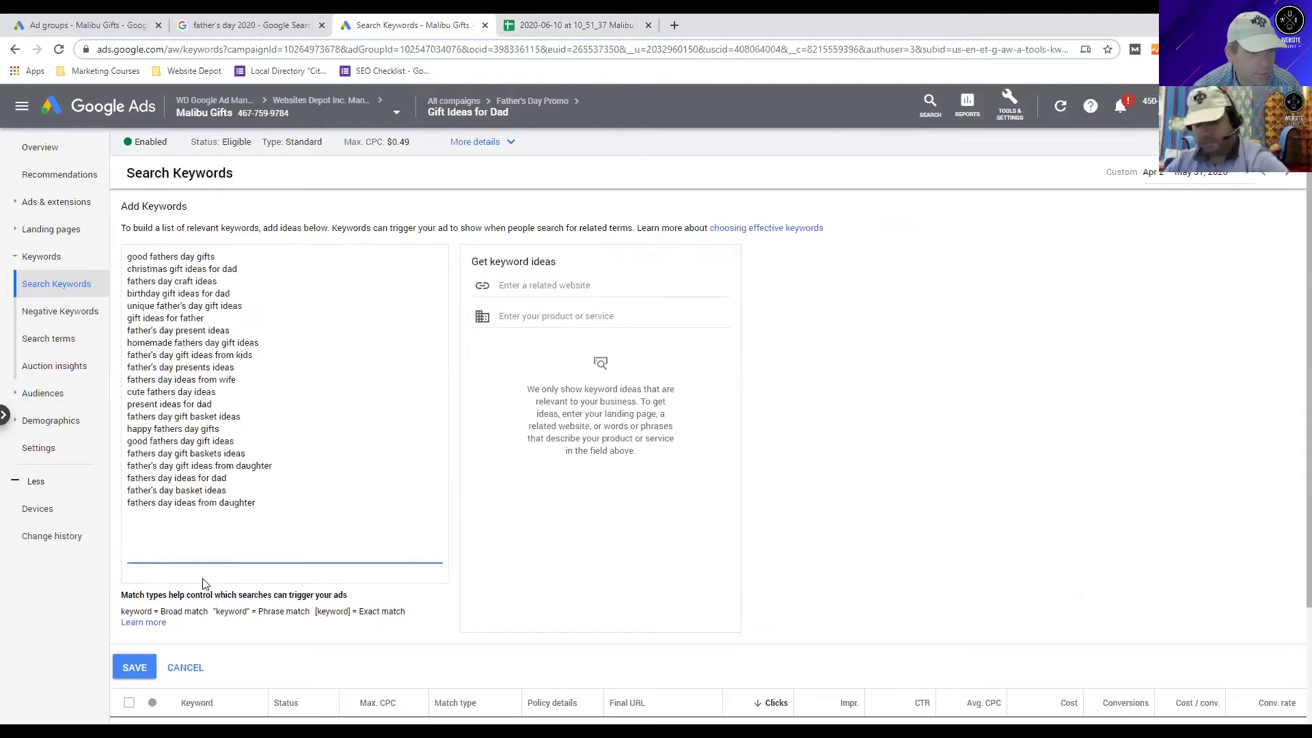
pyautogui.scroll(-2, 203, 583)
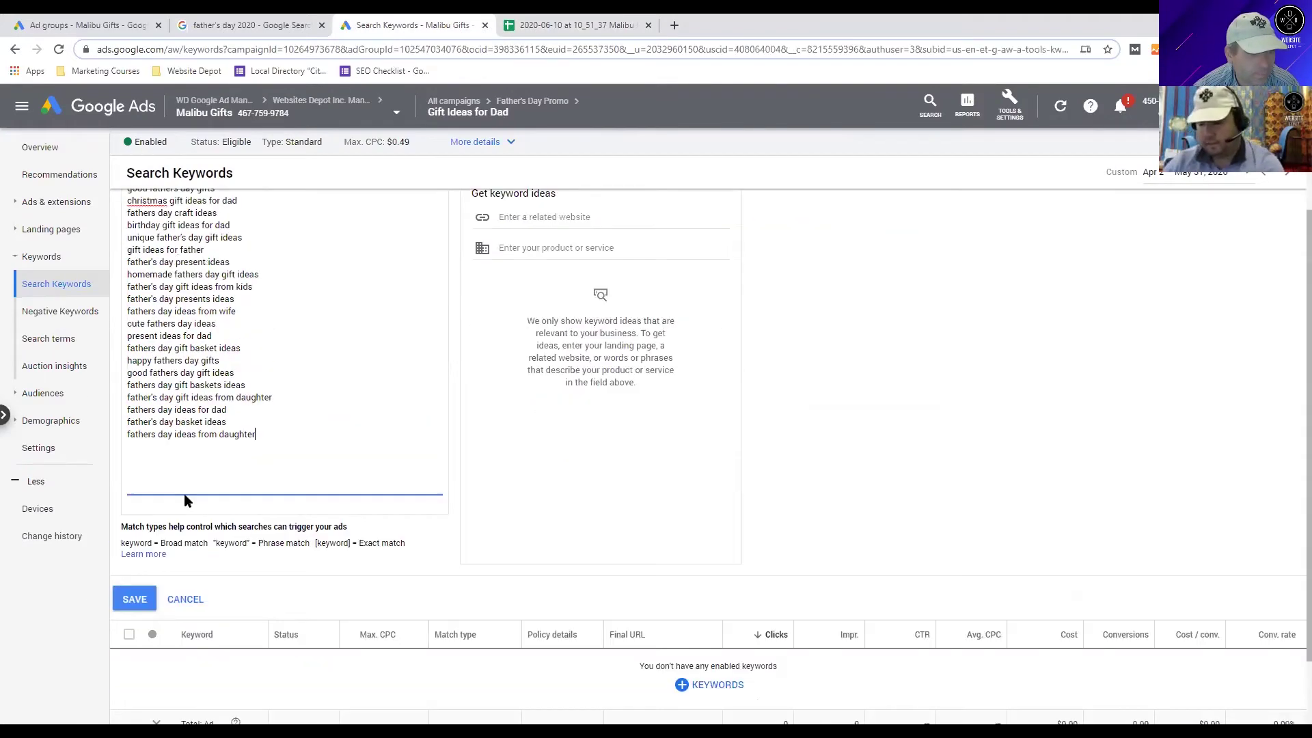
pyautogui.click(134, 531)
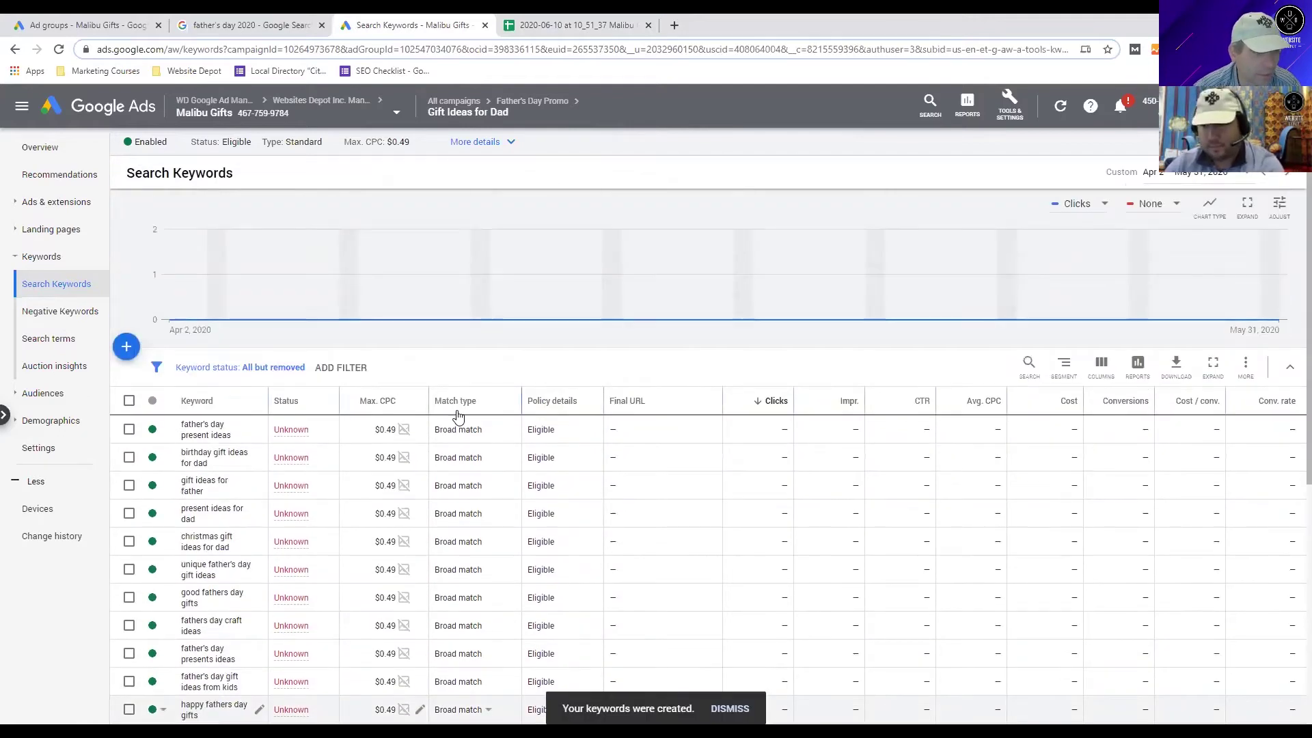
# Change the match type of all keywords in the ad group from Broad match to Phrase match.
pyautogui.click(130, 401)
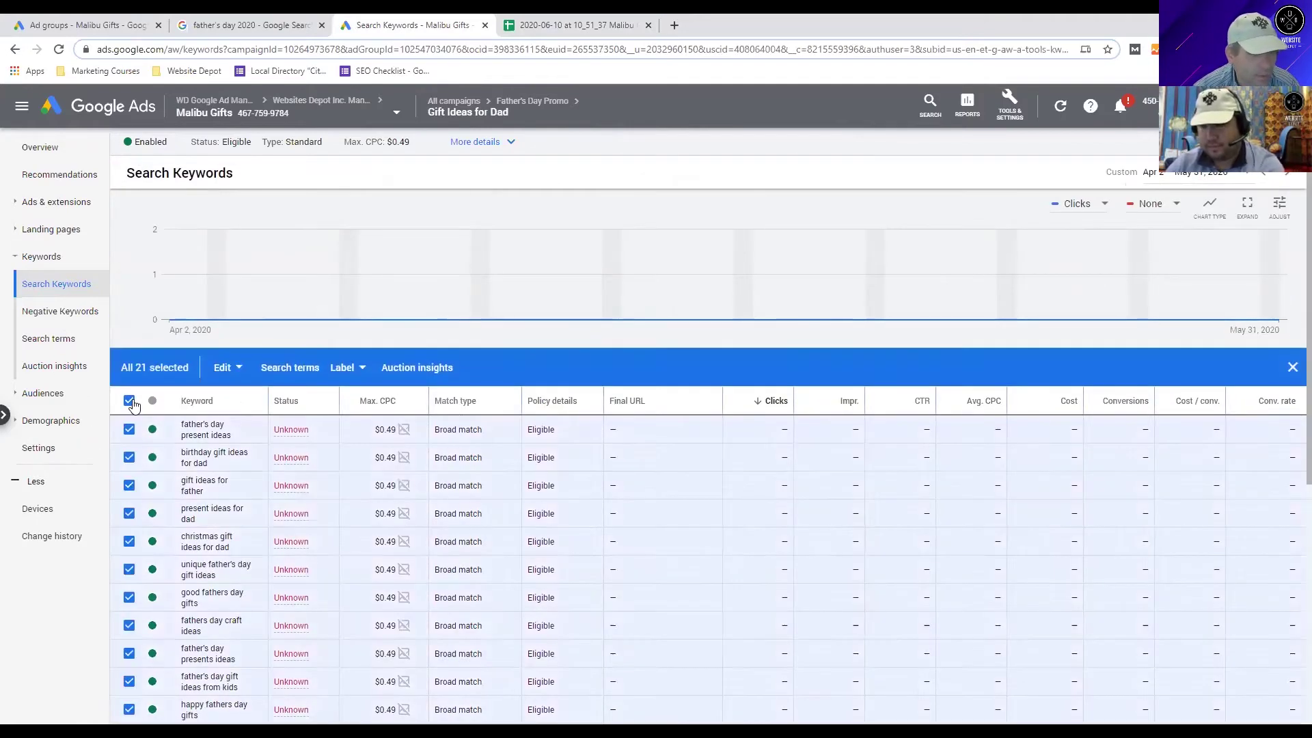
pyautogui.click(241, 369)
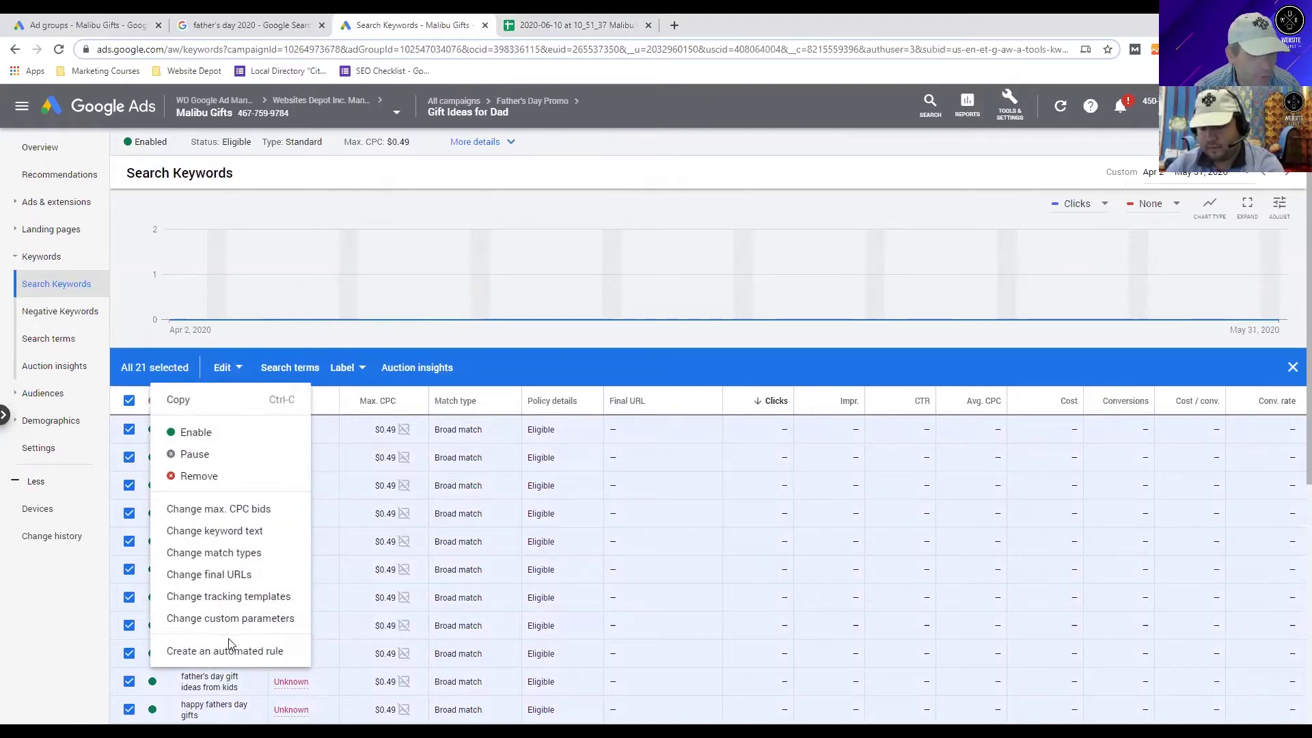
pyautogui.click(246, 554)
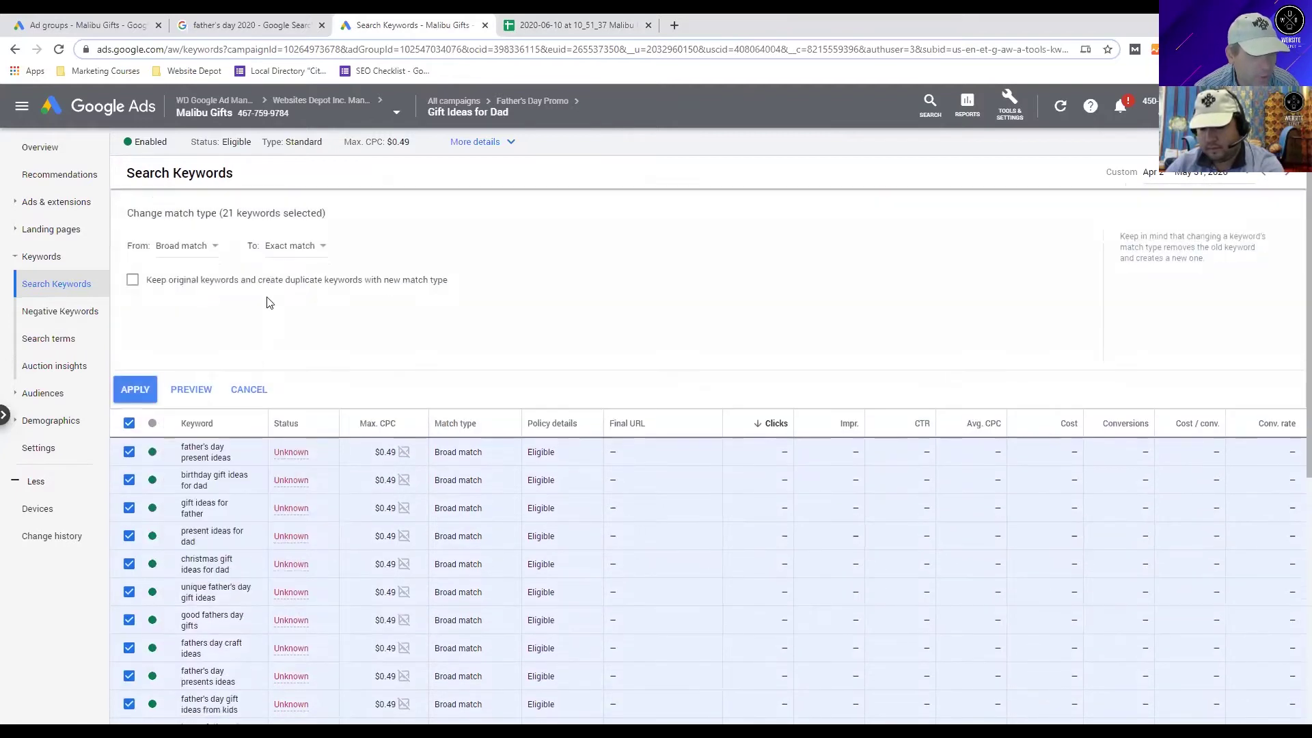
pyautogui.click(220, 249)
pyautogui.click(213, 305)
pyautogui.click(199, 248)
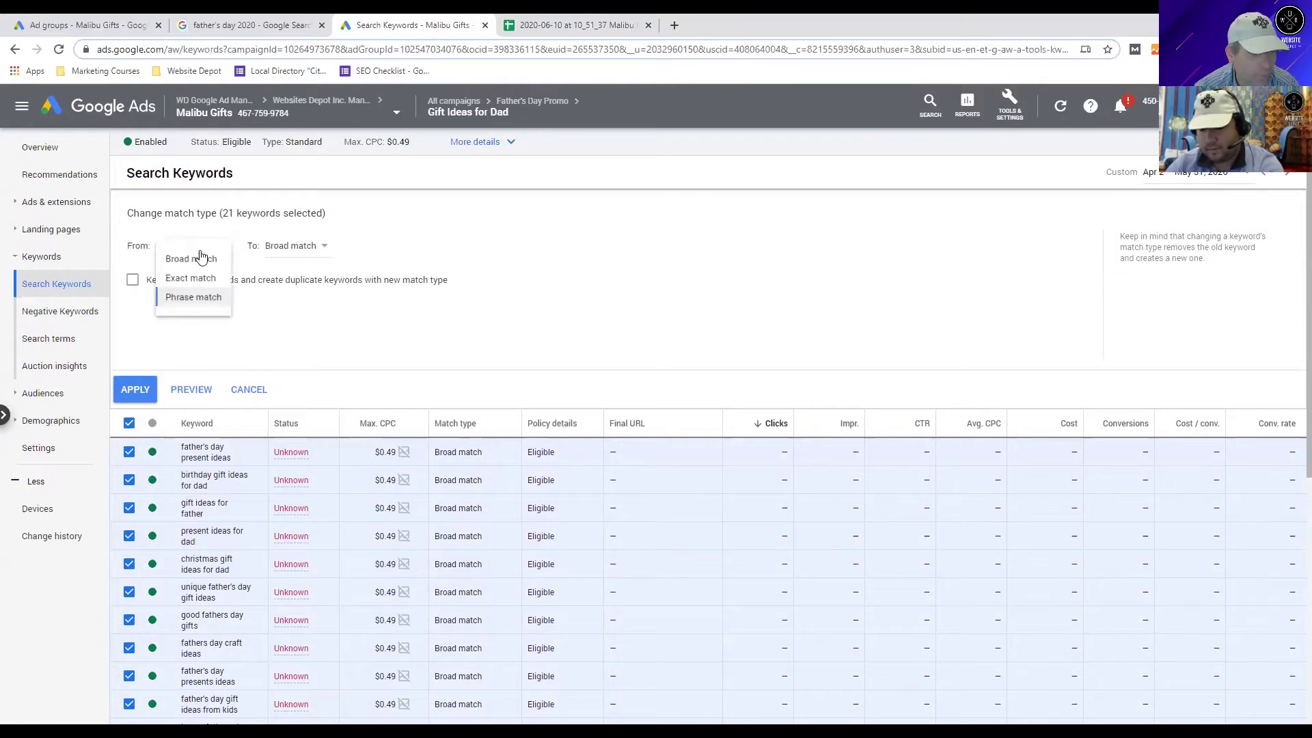
pyautogui.click(193, 260)
pyautogui.click(274, 250)
pyautogui.click(287, 293)
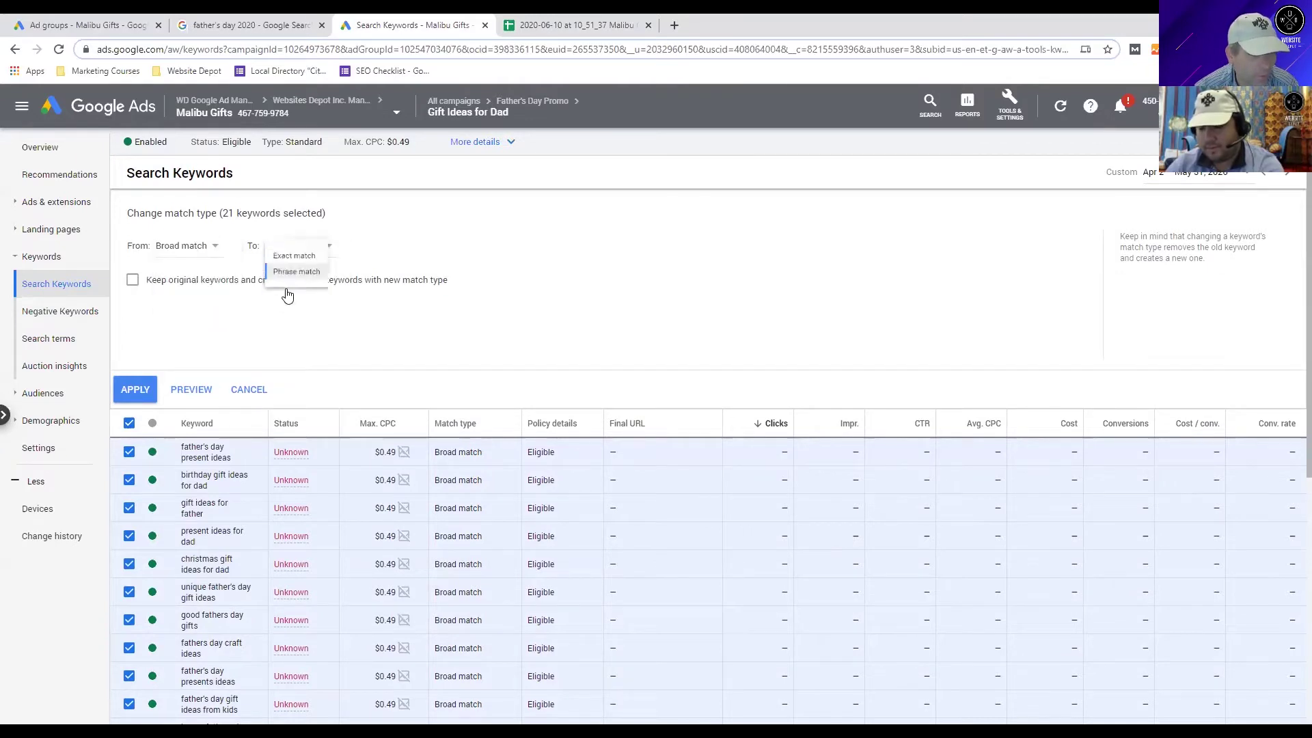
pyautogui.click(127, 390)
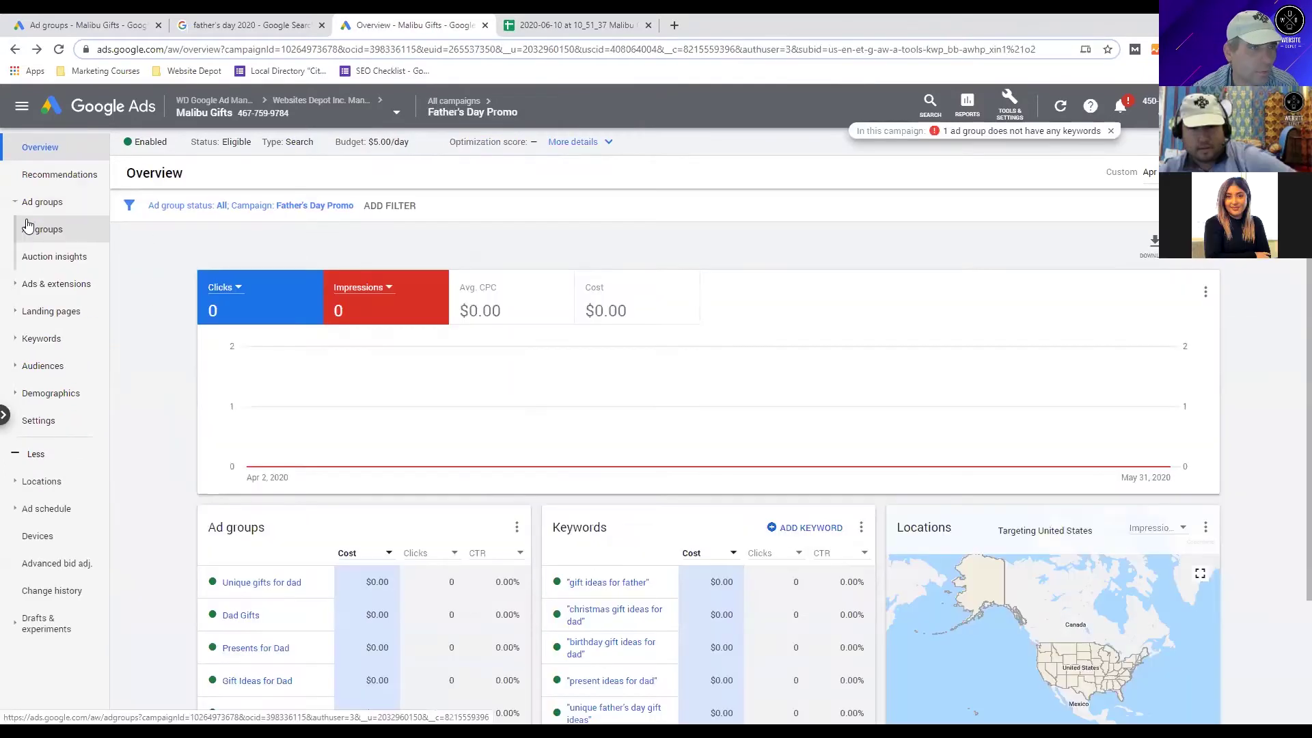
# Look over the Father's Day Promo ad groups and the all-campaigns list, and reopen the Father's Day Promo campaign.
pyautogui.click(36, 233)
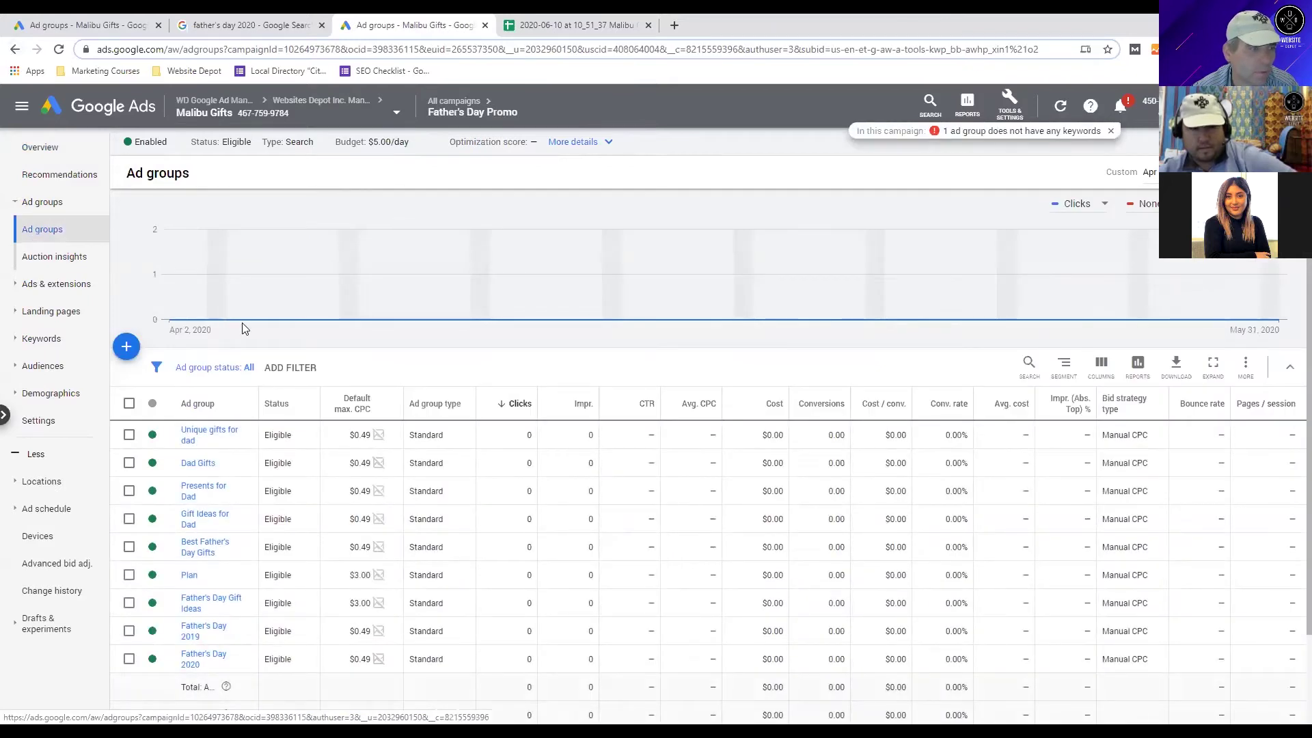
pyautogui.moveTo(498, 97)
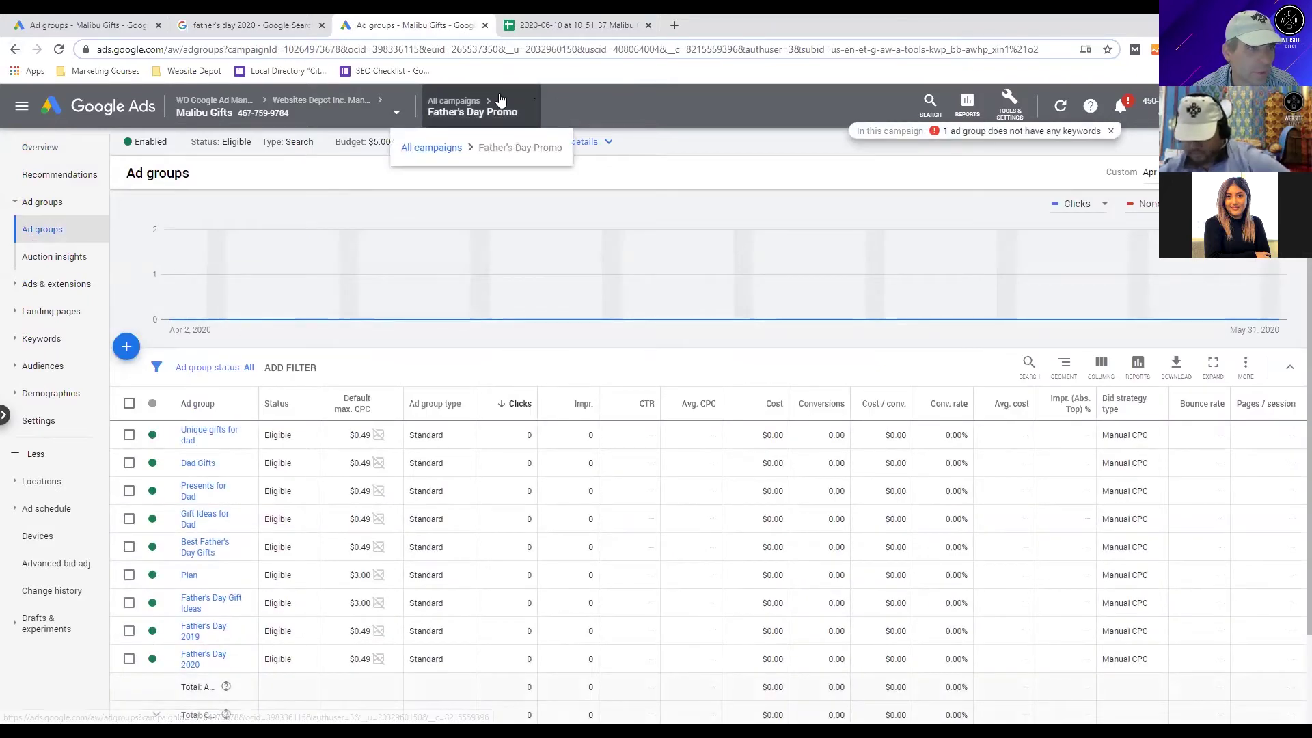
pyautogui.click(436, 146)
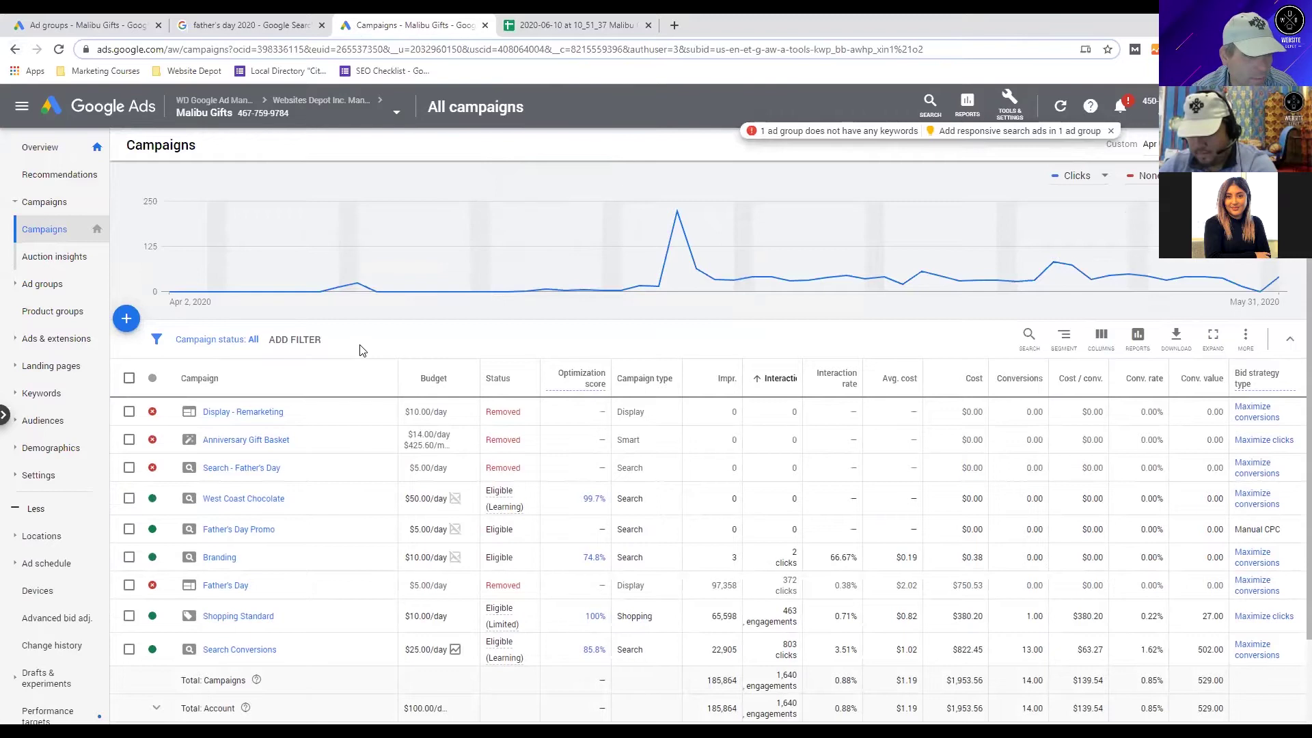
pyautogui.scroll(-1, 352, 366)
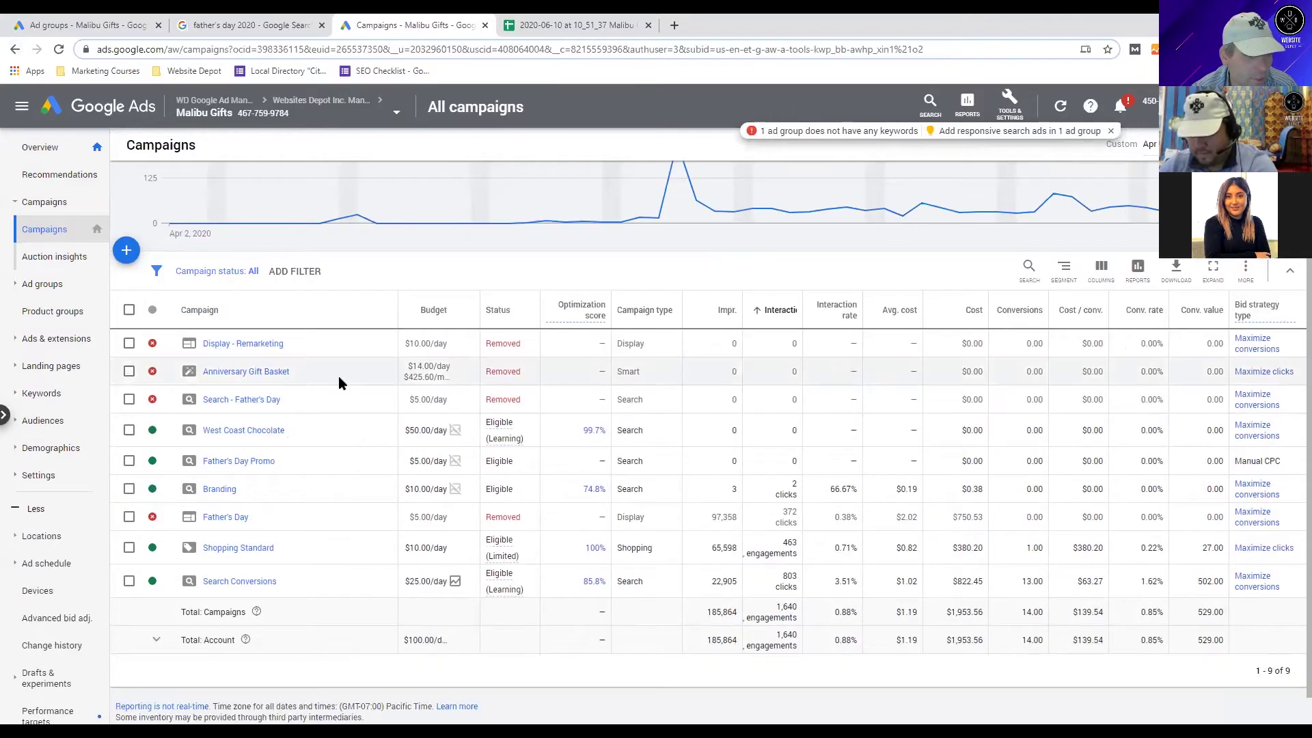
pyautogui.click(249, 461)
pyautogui.scroll(-1, 360, 337)
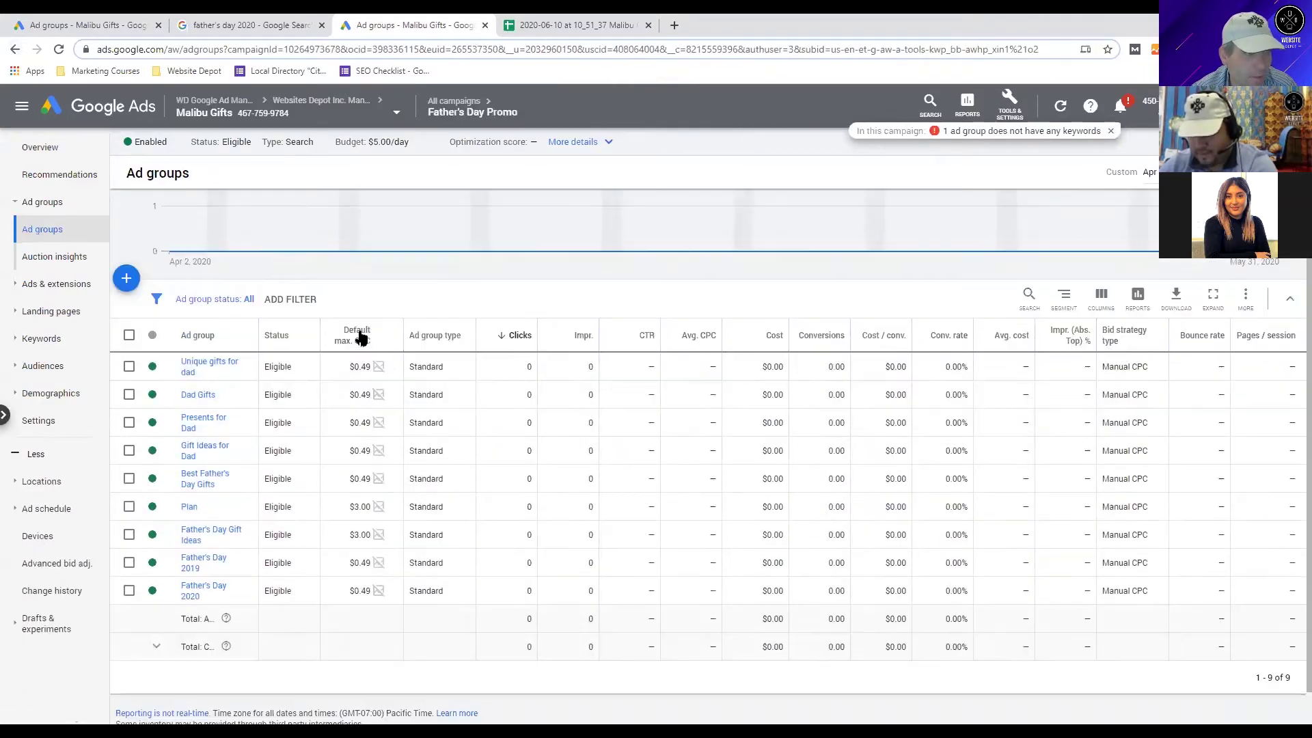
# Set the Father's Day Promo campaign's goal to Sales in its settings and save it.
pyautogui.click(57, 423)
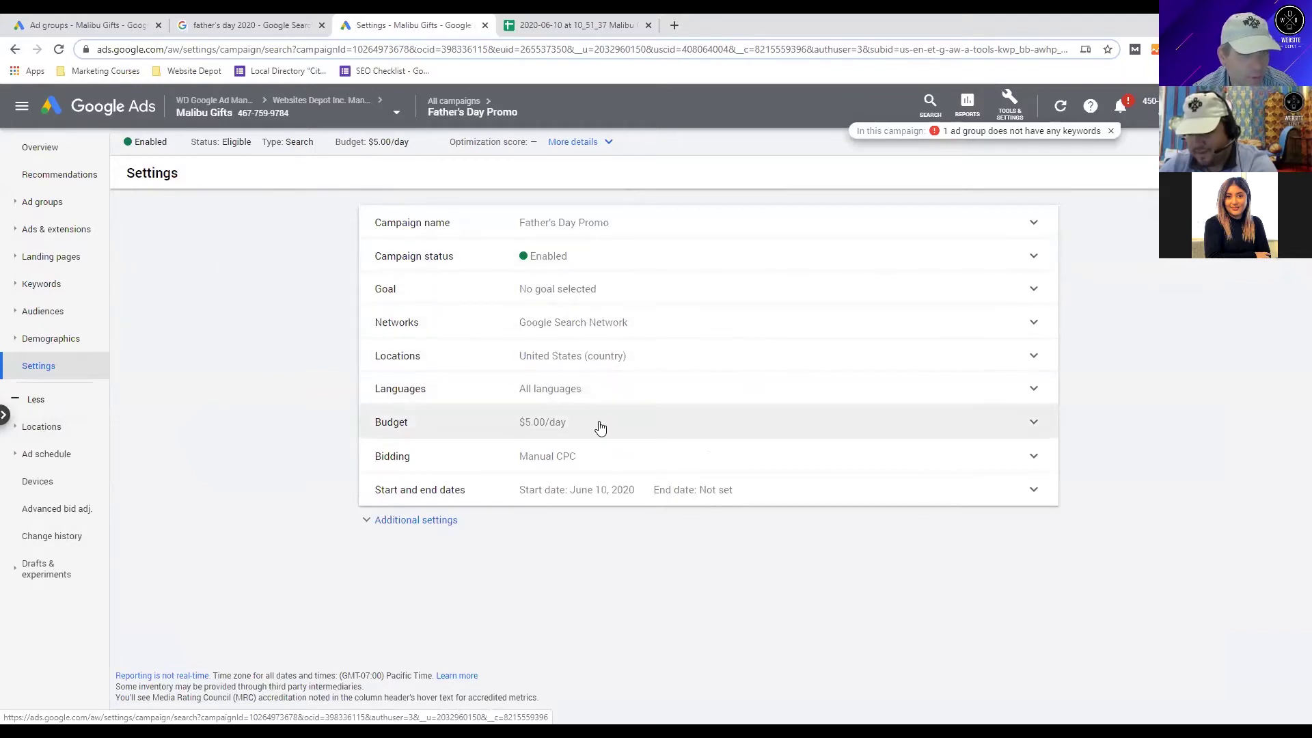
pyautogui.click(604, 288)
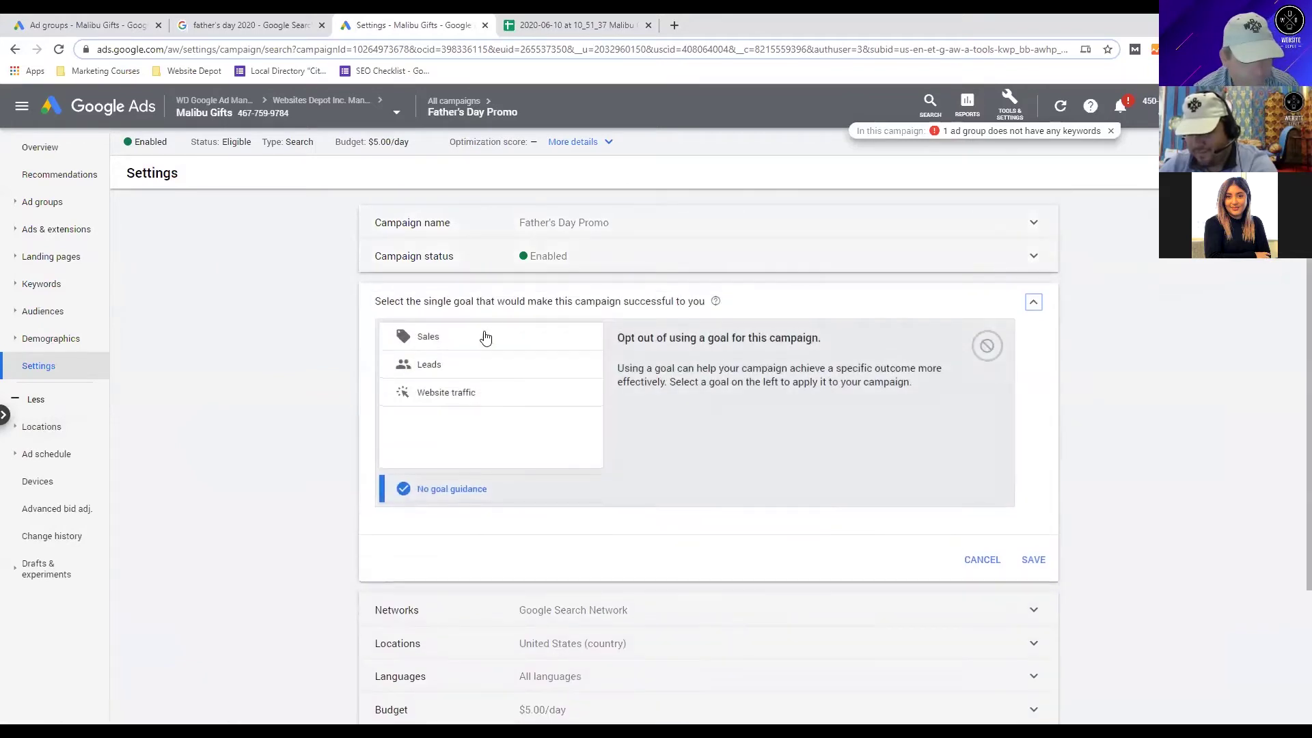
pyautogui.click(456, 367)
pyautogui.click(453, 338)
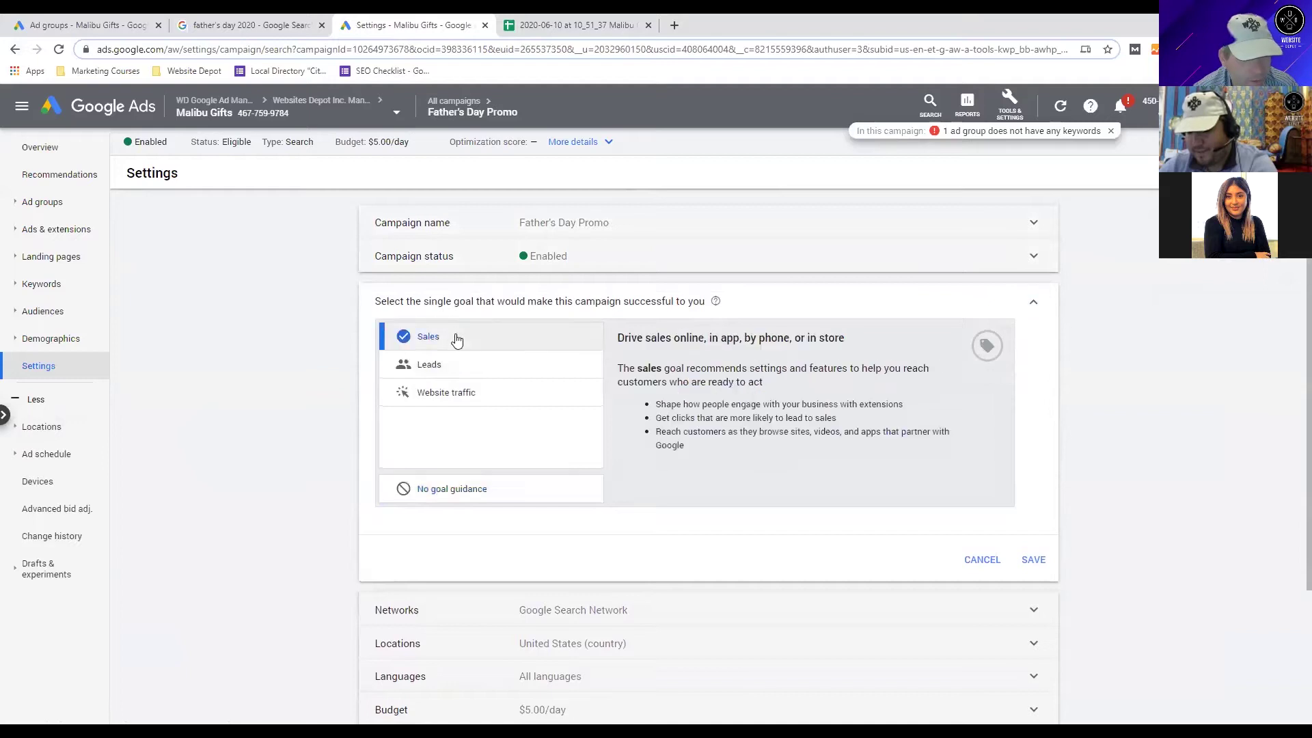
pyautogui.click(1033, 559)
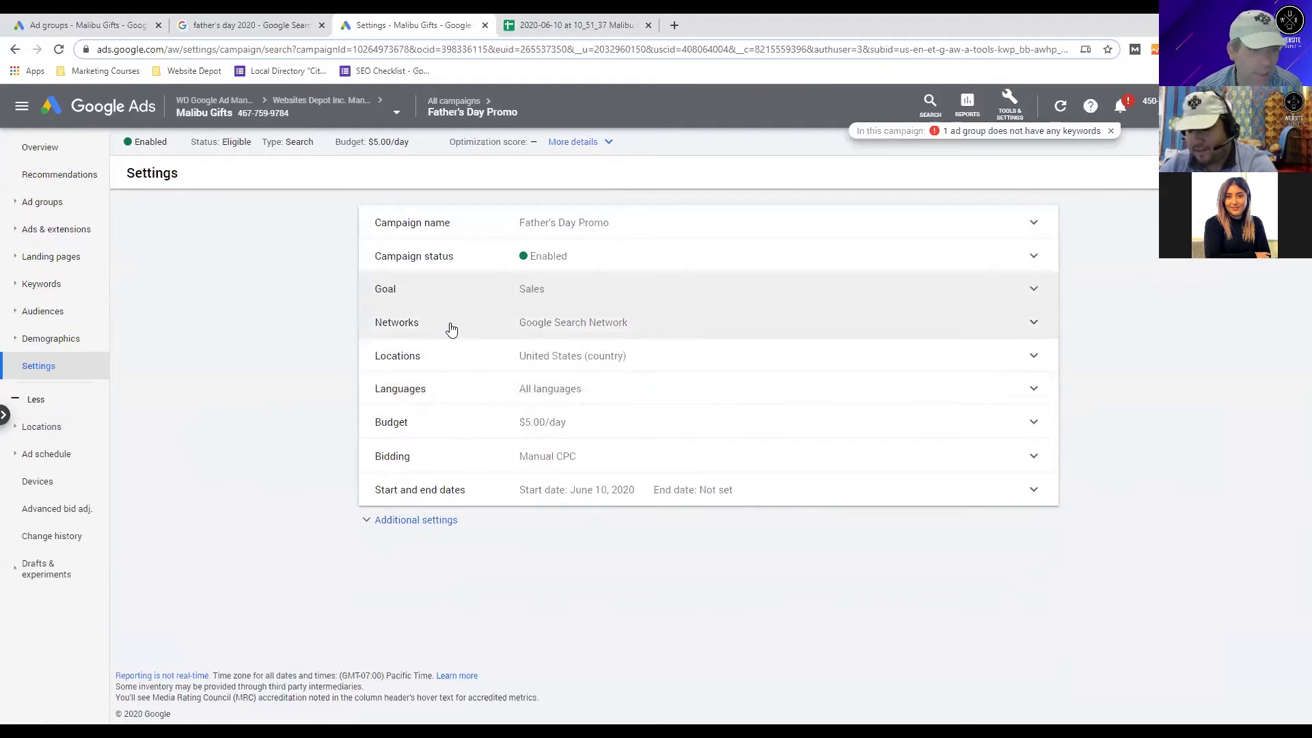
# Switch the campaign's location targeting to "Enter another location" and open the advanced location search.
pyautogui.click(477, 362)
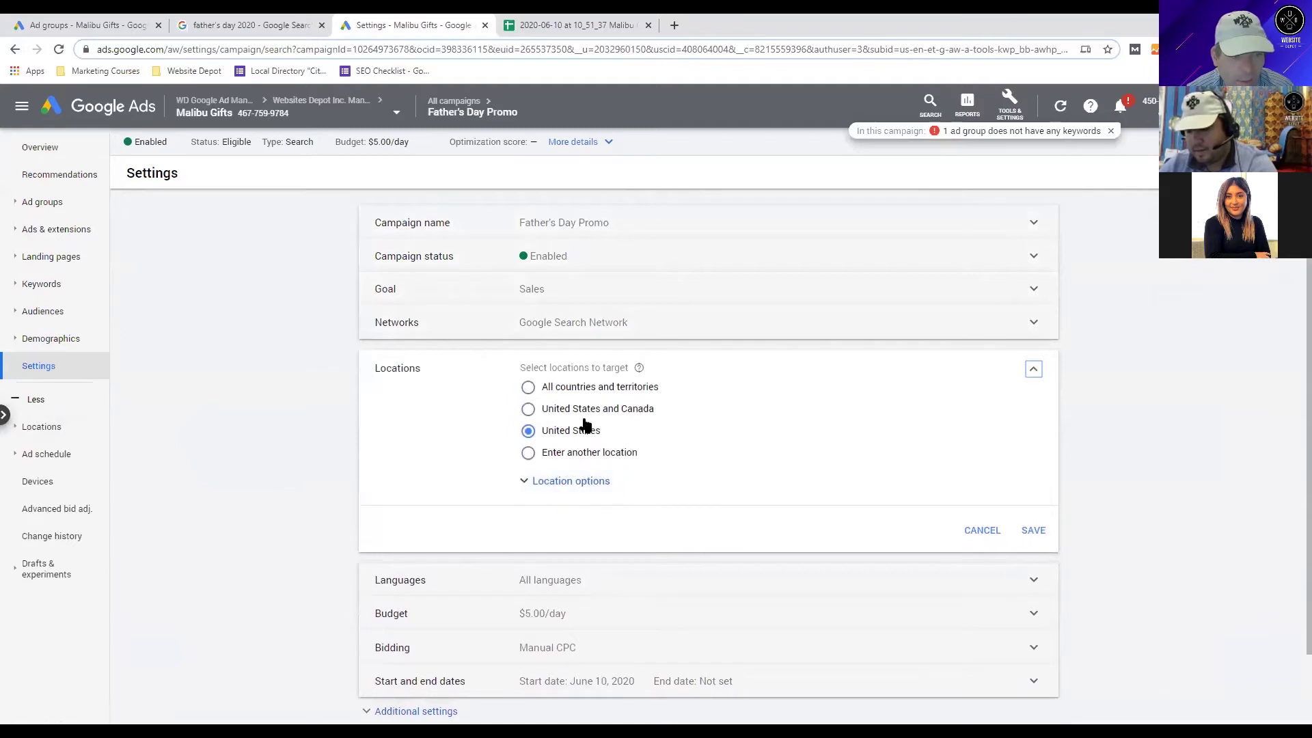
pyautogui.click(584, 457)
pyautogui.click(584, 483)
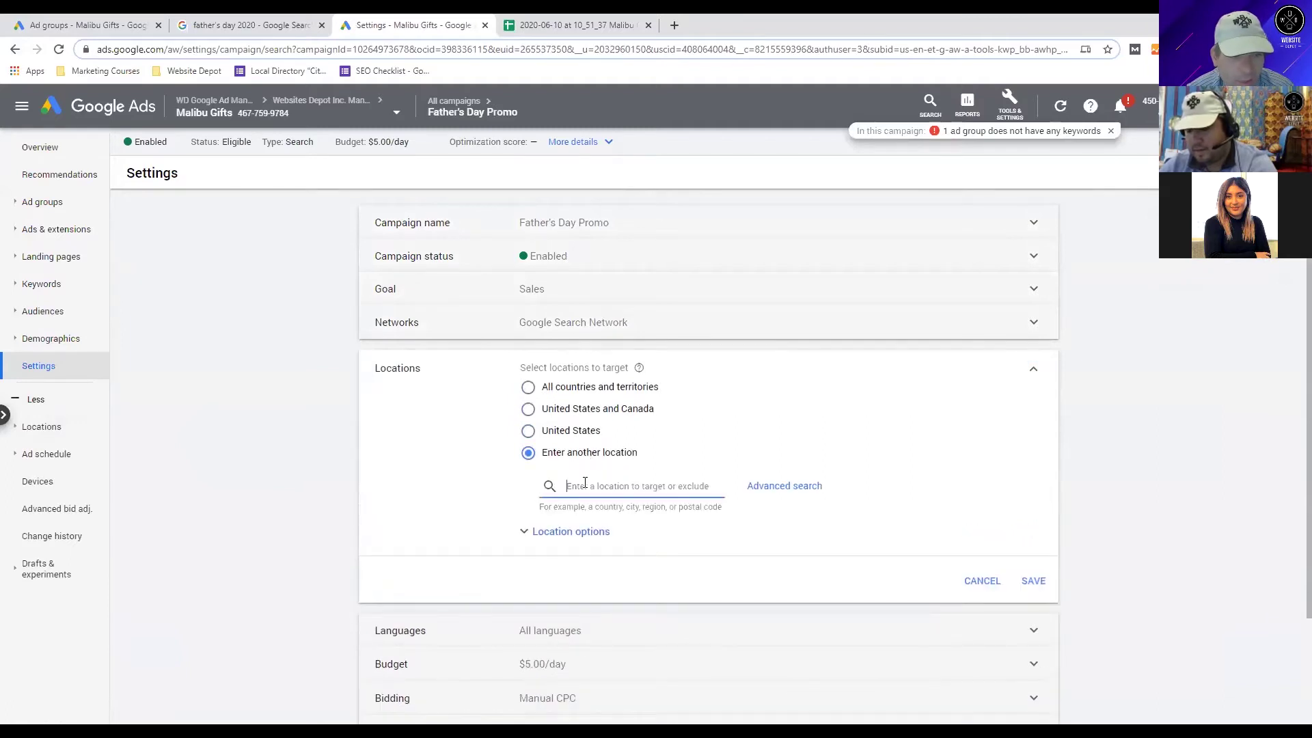
pyautogui.write('ca')
pyautogui.press('BackSpace')
pyautogui.press('BackSpace')
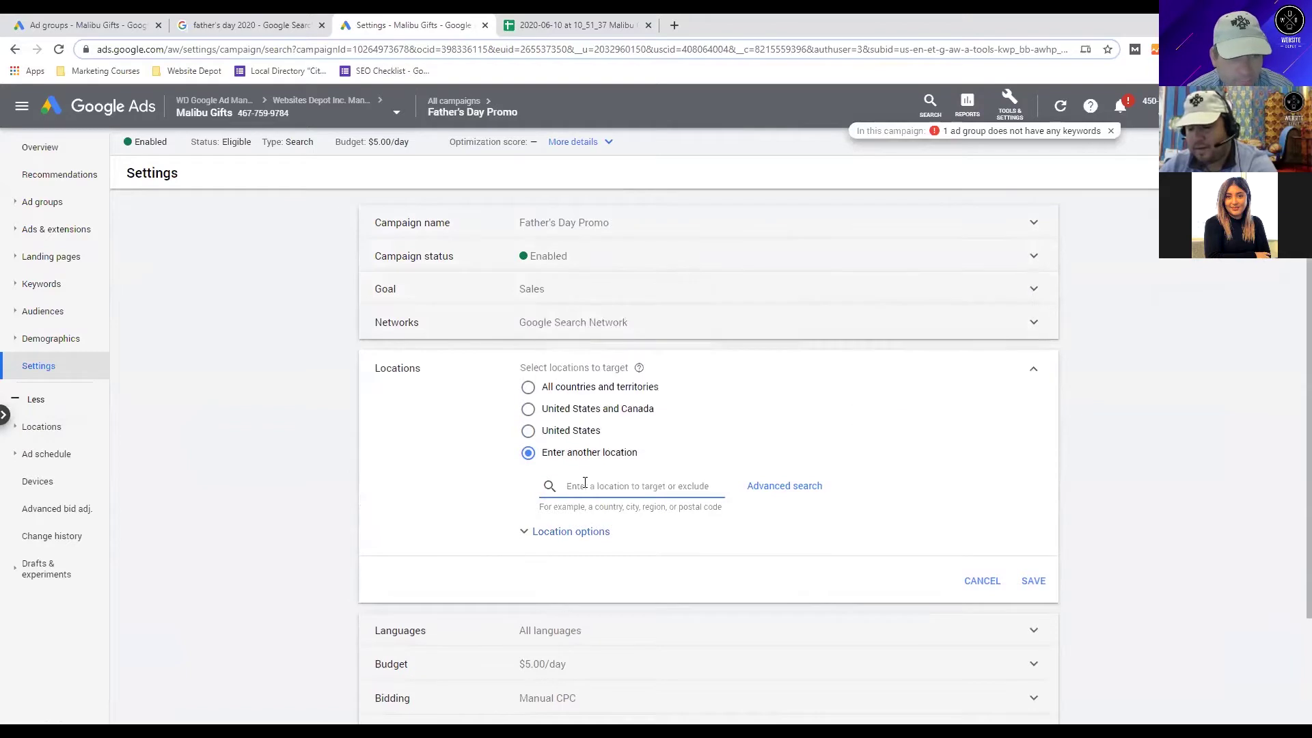
pyautogui.click(792, 486)
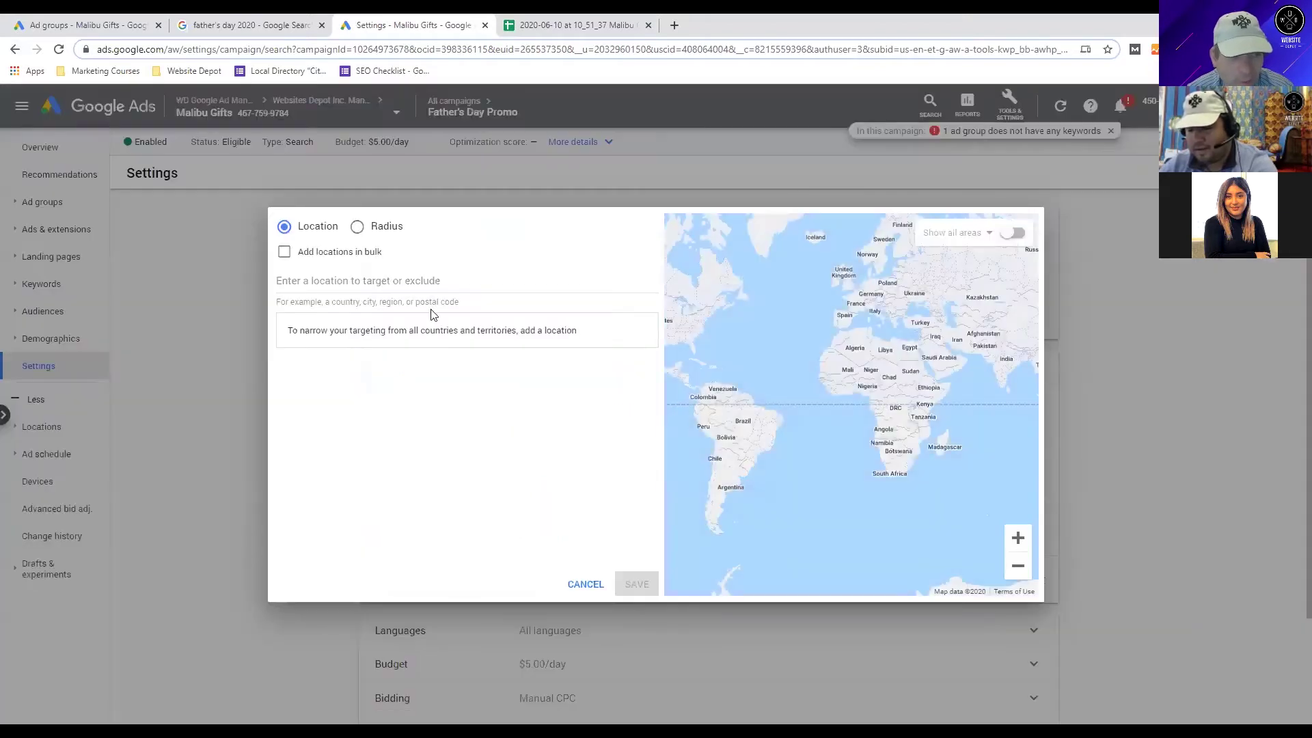
# Add the state of California, United States as a targeted location.
pyautogui.click(408, 301)
pyautogui.write('calif')
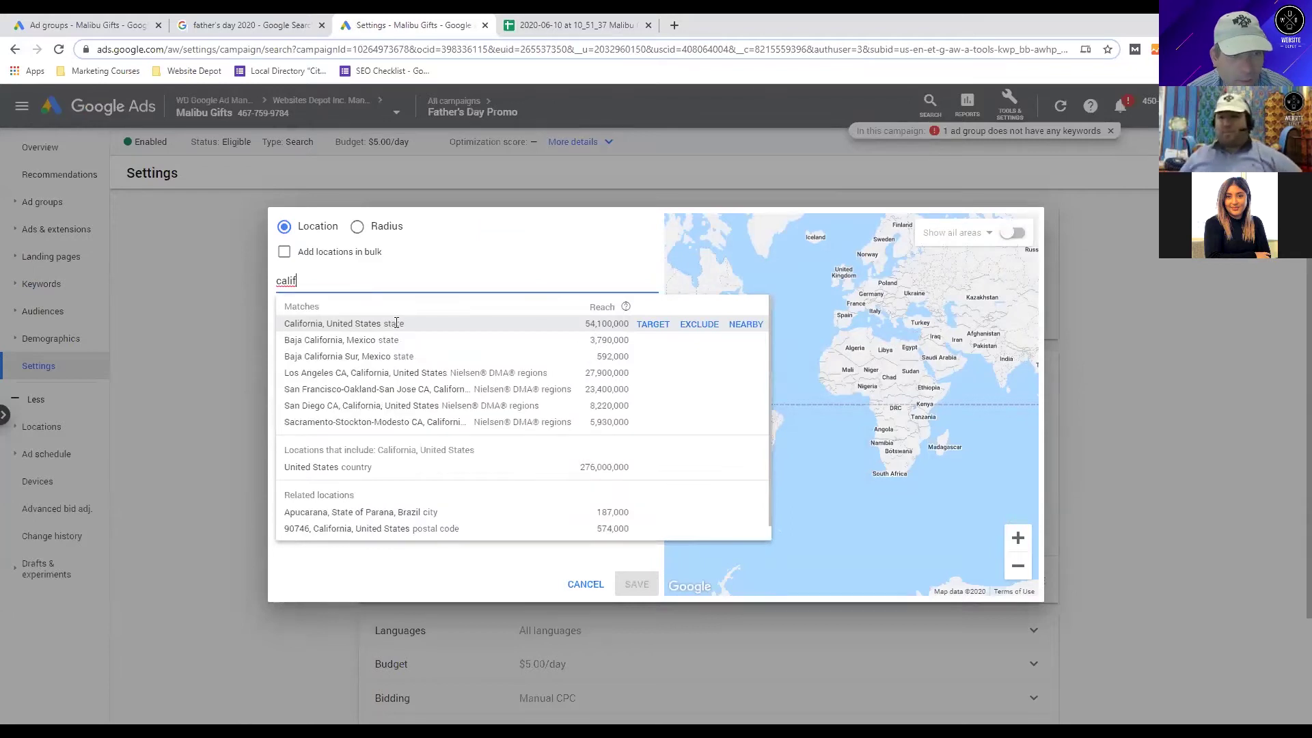
pyautogui.click(403, 321)
# Search the locations for "ariz" and add Arizona State University, Tempe Campus as a targeted location.
pyautogui.click(366, 276)
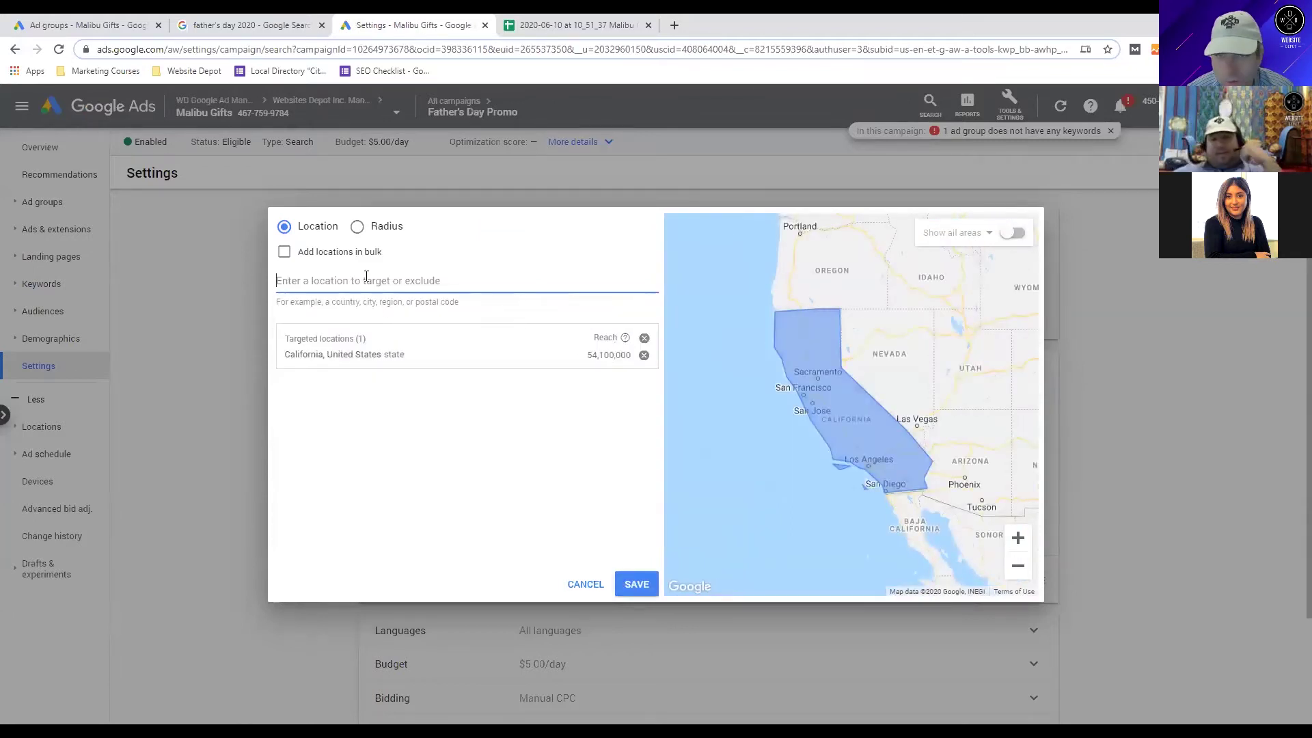
pyautogui.write('arizol')
pyautogui.press('BackSpace')
pyautogui.press('BackSpace')
pyautogui.press('BackSpace')
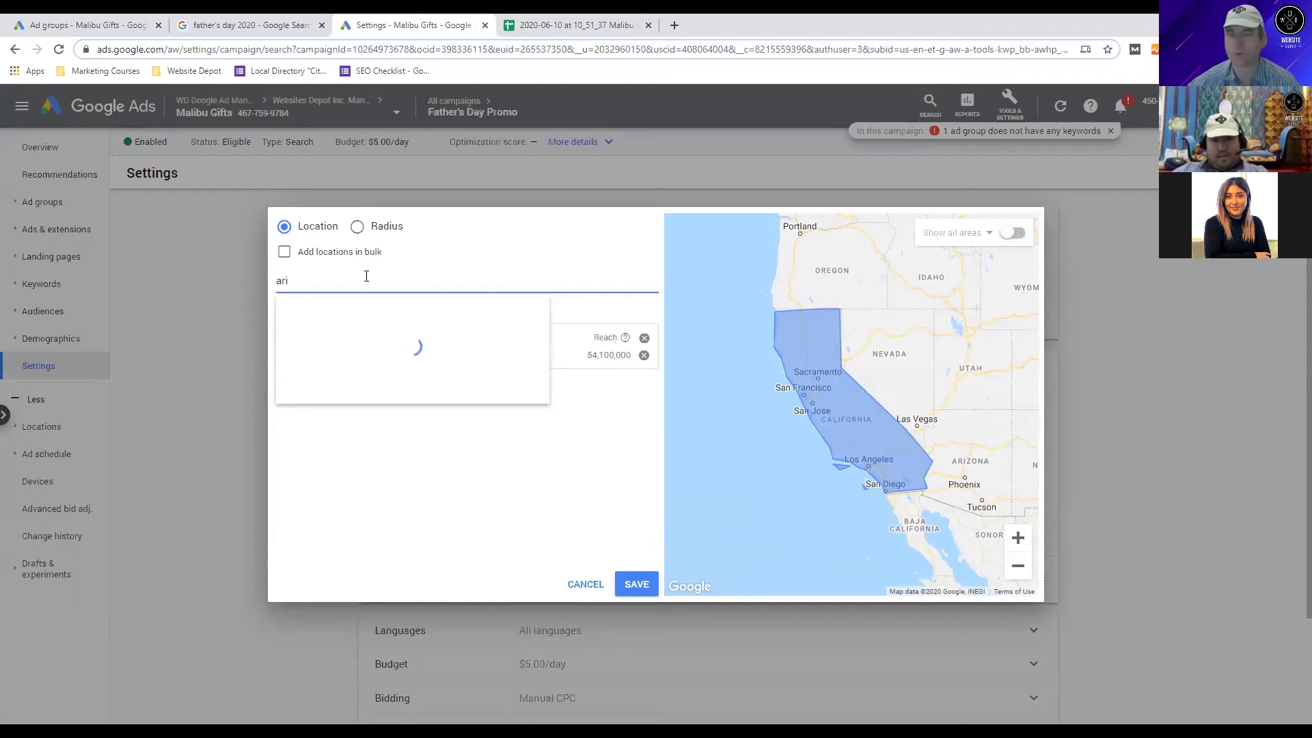
pyautogui.write('z')
pyautogui.click(359, 338)
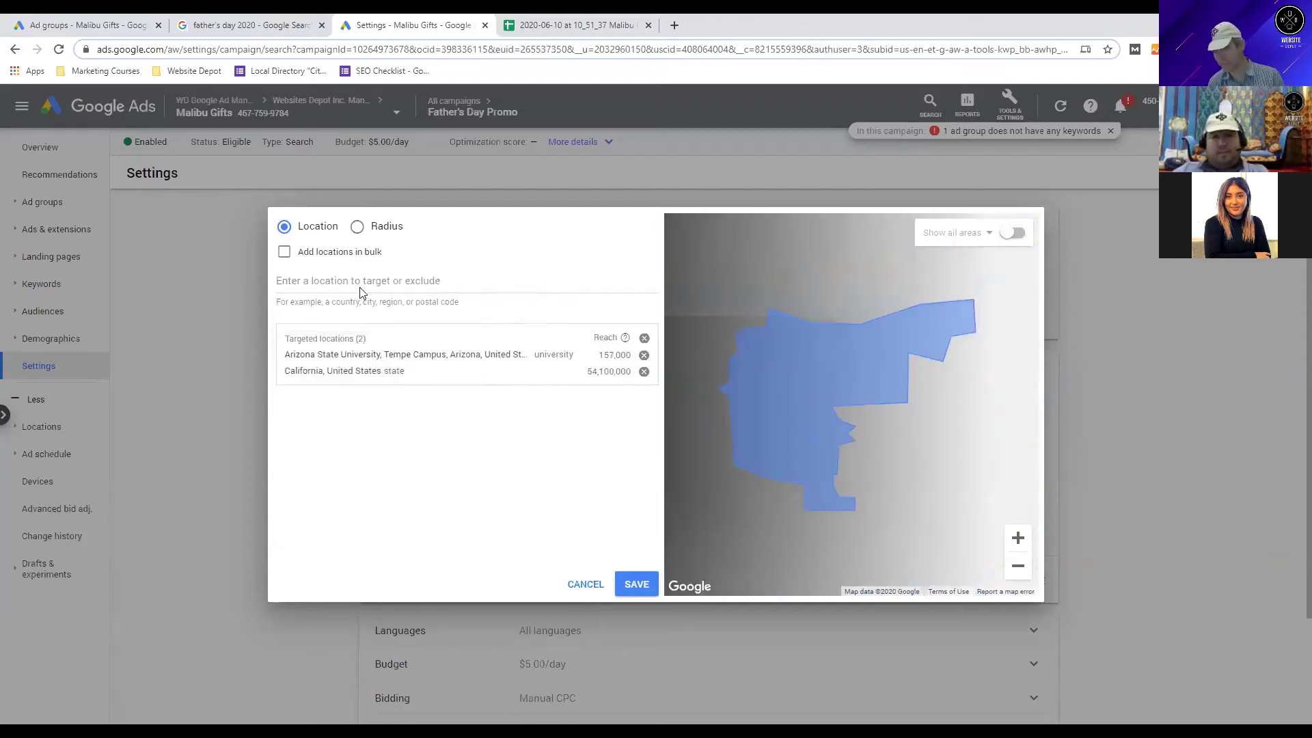
# Search the locations for "neva" and add the state of Nevada, United States as a targeted location.
pyautogui.click(361, 282)
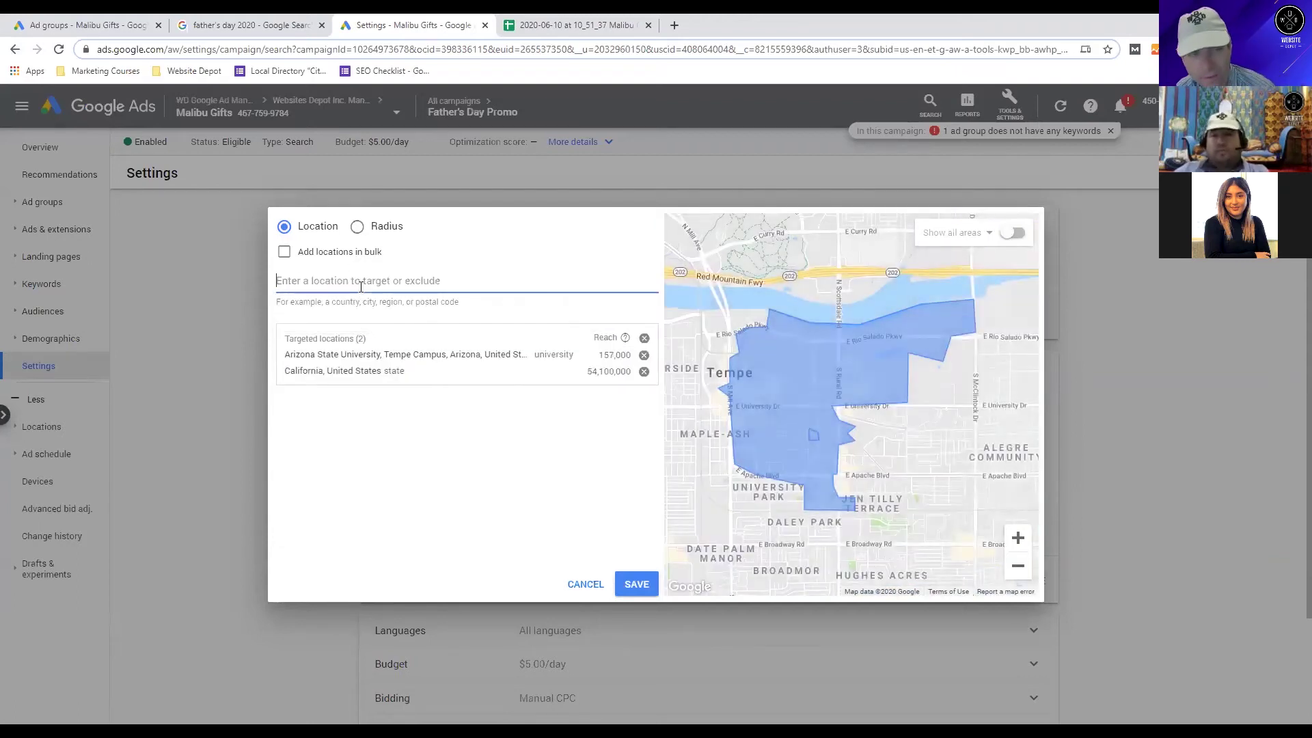
pyautogui.write('nevc')
pyautogui.press('BackSpace')
pyautogui.write('a')
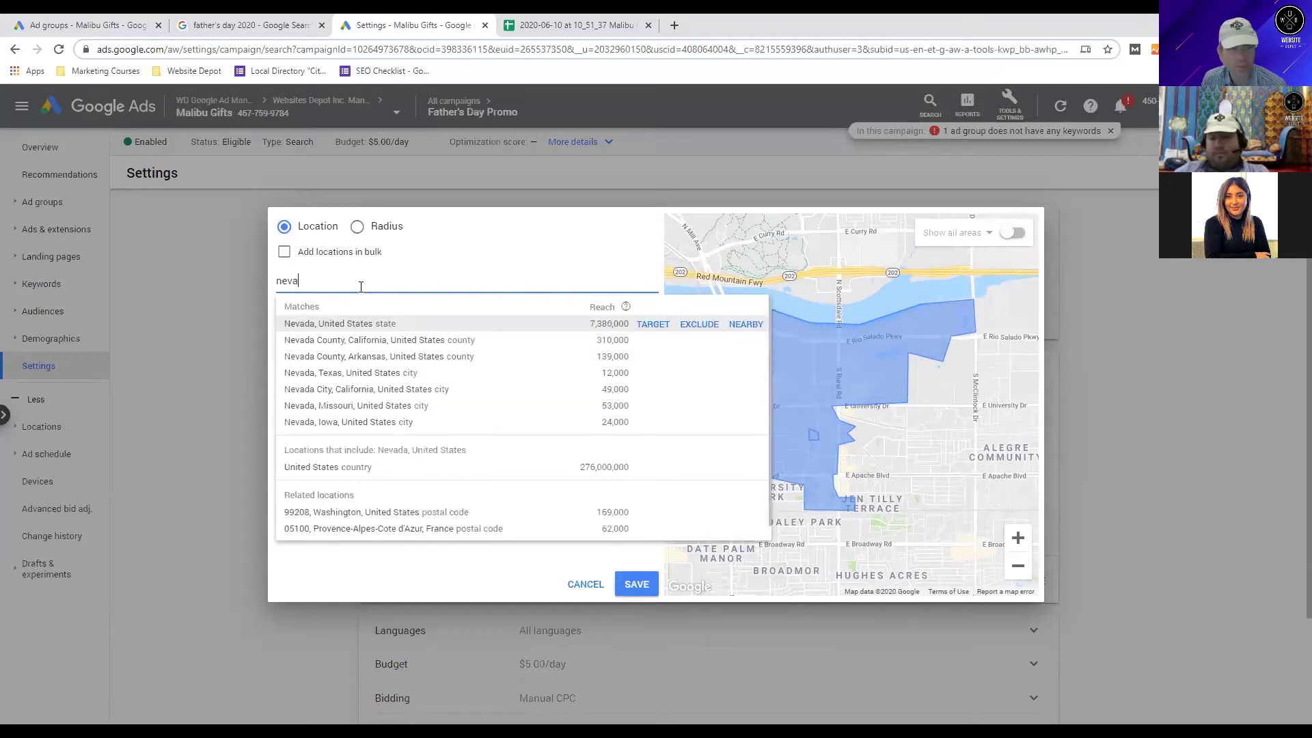
pyautogui.click(351, 323)
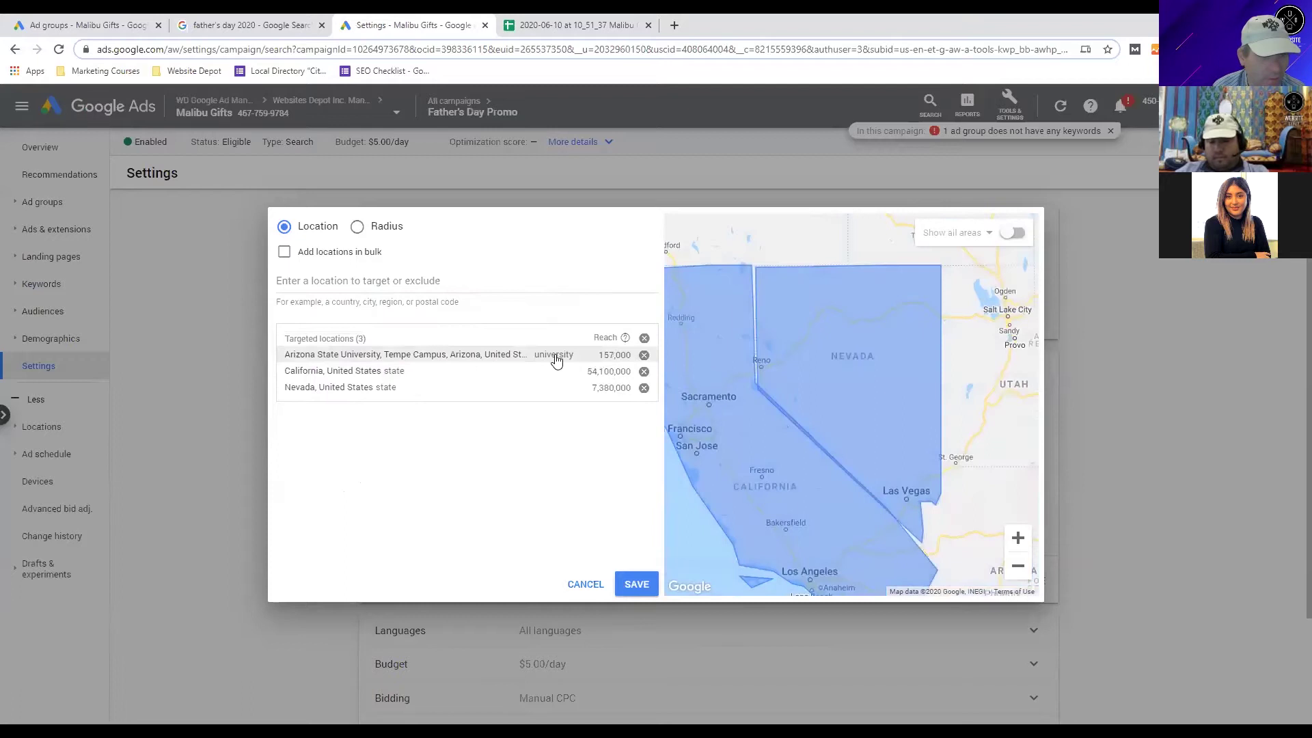
# Remove Arizona State University from the targeted locations and add the state of Arizona, United States instead.
pyautogui.click(644, 356)
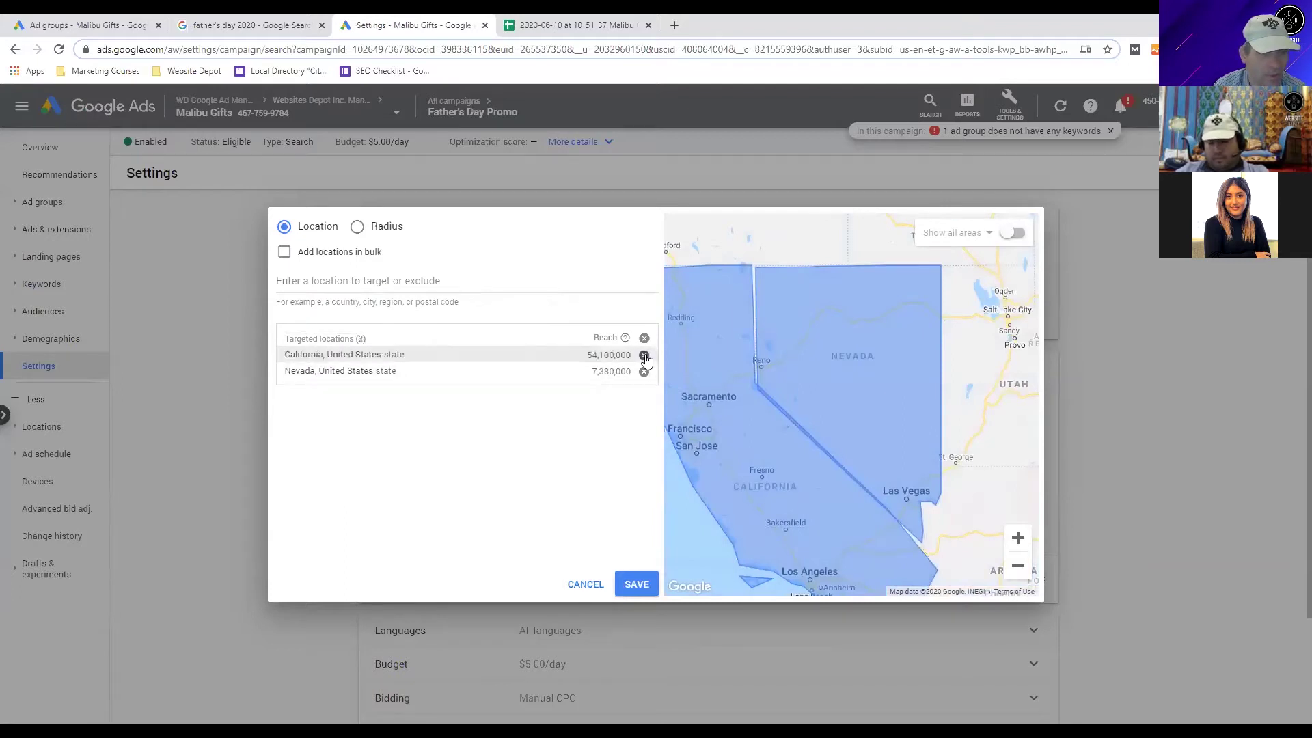
pyautogui.click(385, 295)
pyautogui.write('ariz')
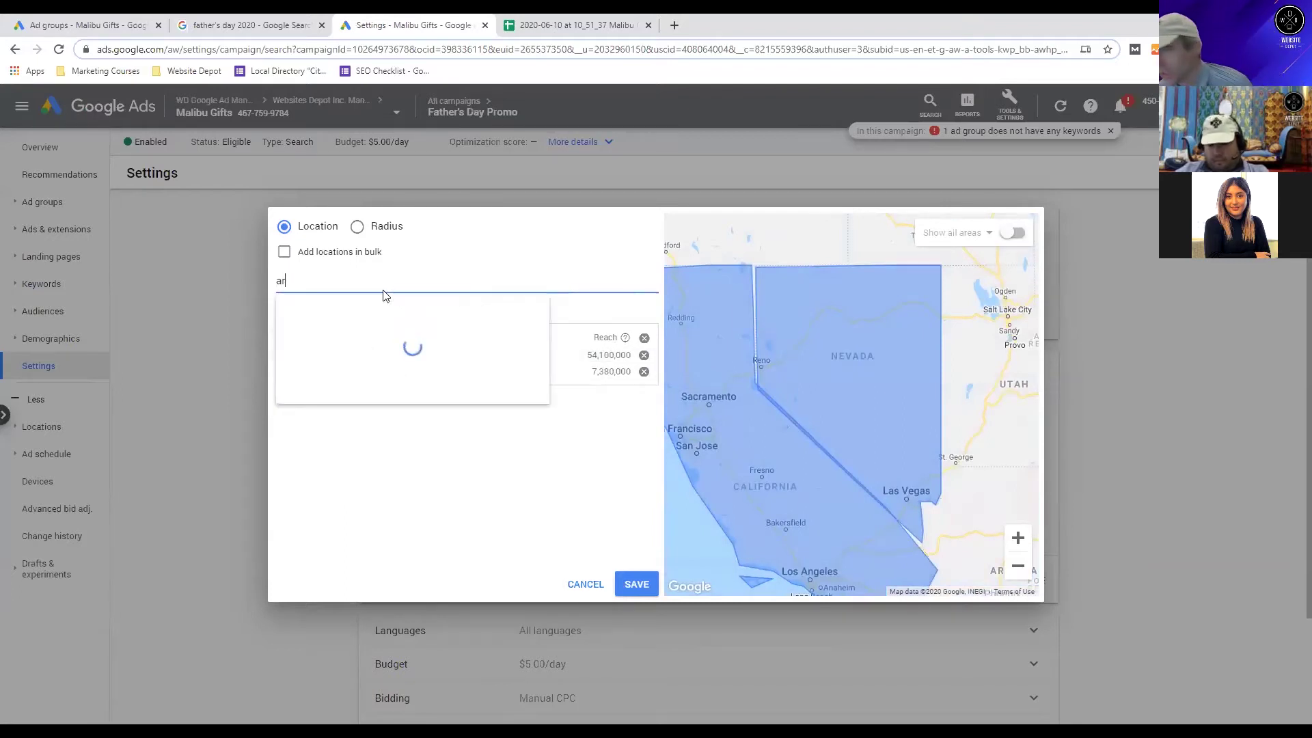
pyautogui.click(371, 325)
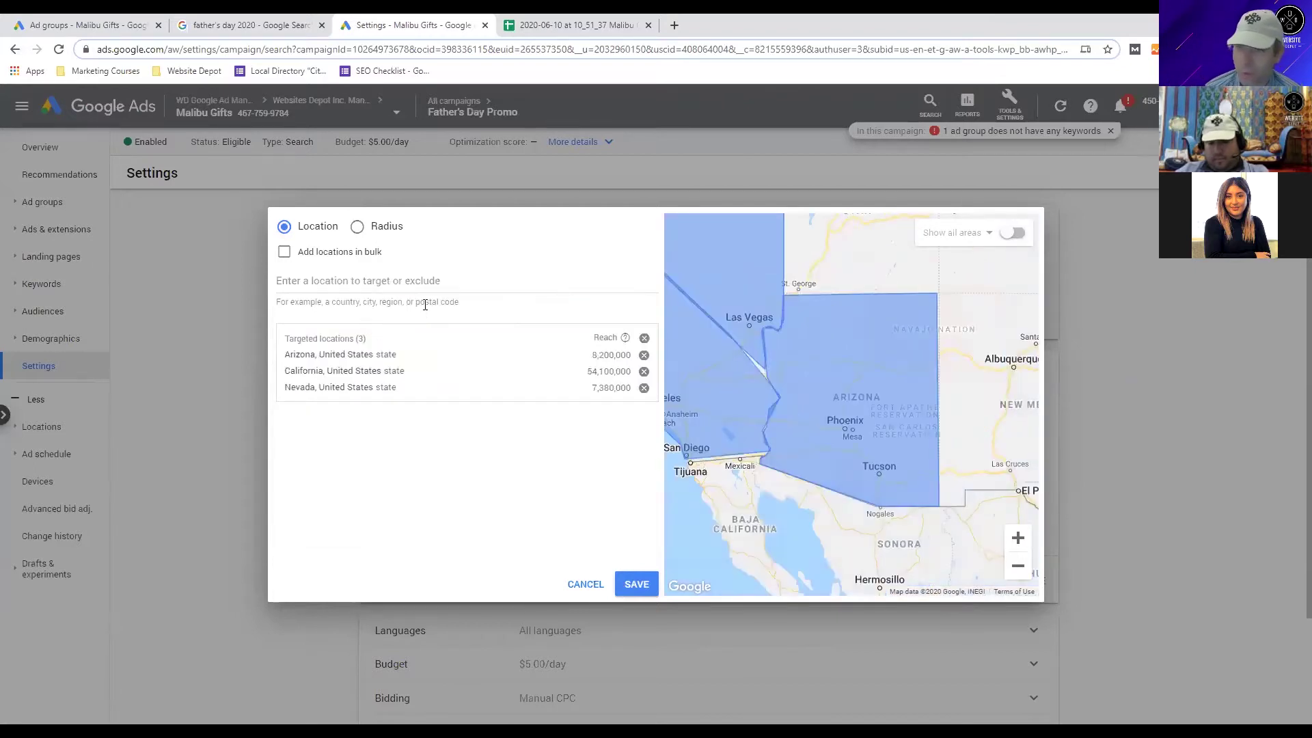
# Search the locations for "oreg" and add the state of Oregon, United States as a targeted location.
pyautogui.scroll(-2, 781, 322)
pyautogui.moveTo(781, 321); pyautogui.dragTo(877, 571)
pyautogui.moveTo(862, 293); pyautogui.dragTo(899, 527)
pyautogui.moveTo(772, 271); pyautogui.dragTo(816, 315)
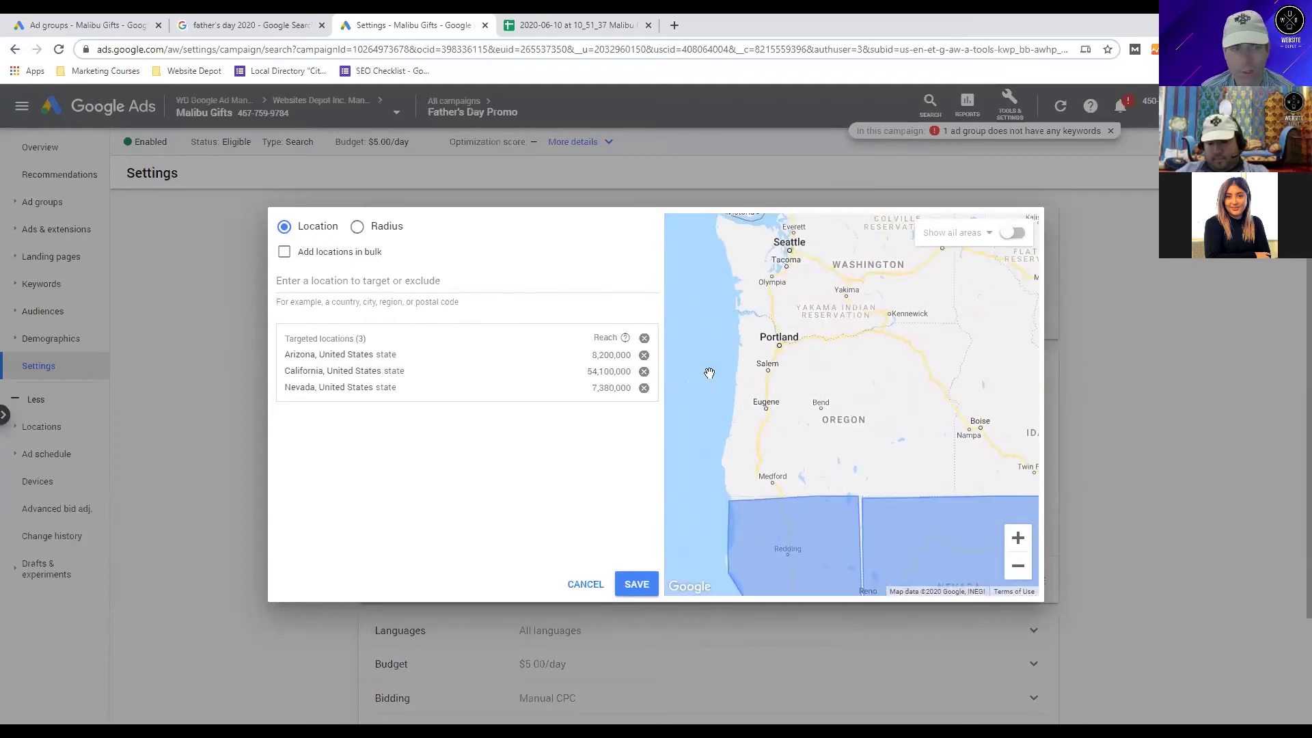
pyautogui.click(373, 280)
pyautogui.write('oreg')
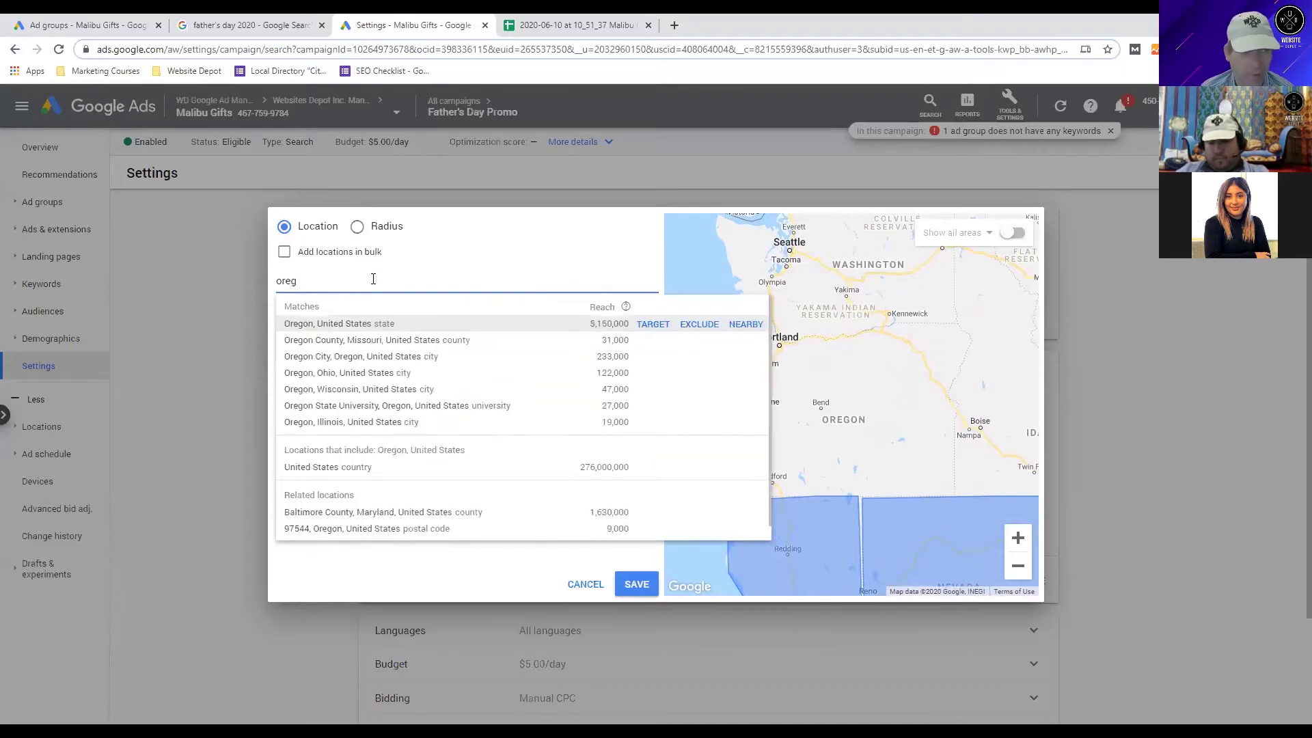
pyautogui.click(361, 324)
# Search the locations for "washing" and add the state of Washington, United States as a targeted location.
pyautogui.click(361, 284)
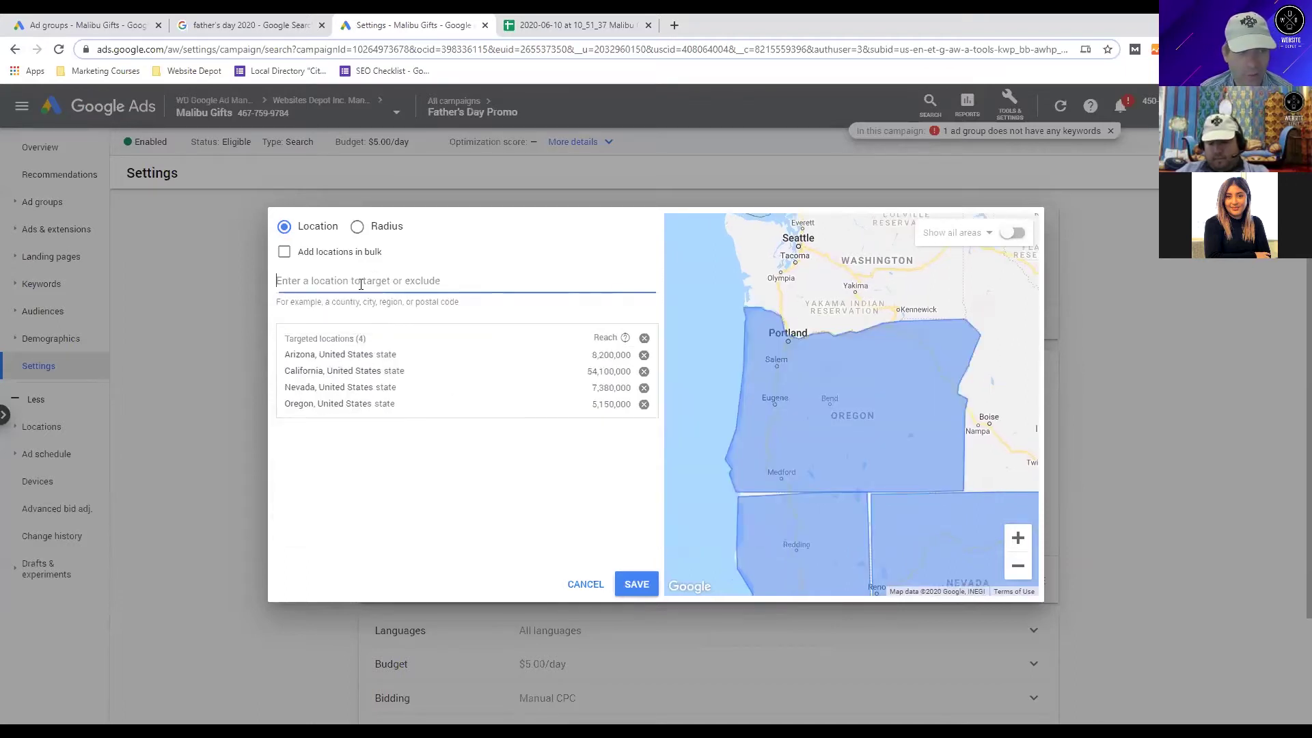
pyautogui.write('washing')
pyautogui.click(362, 323)
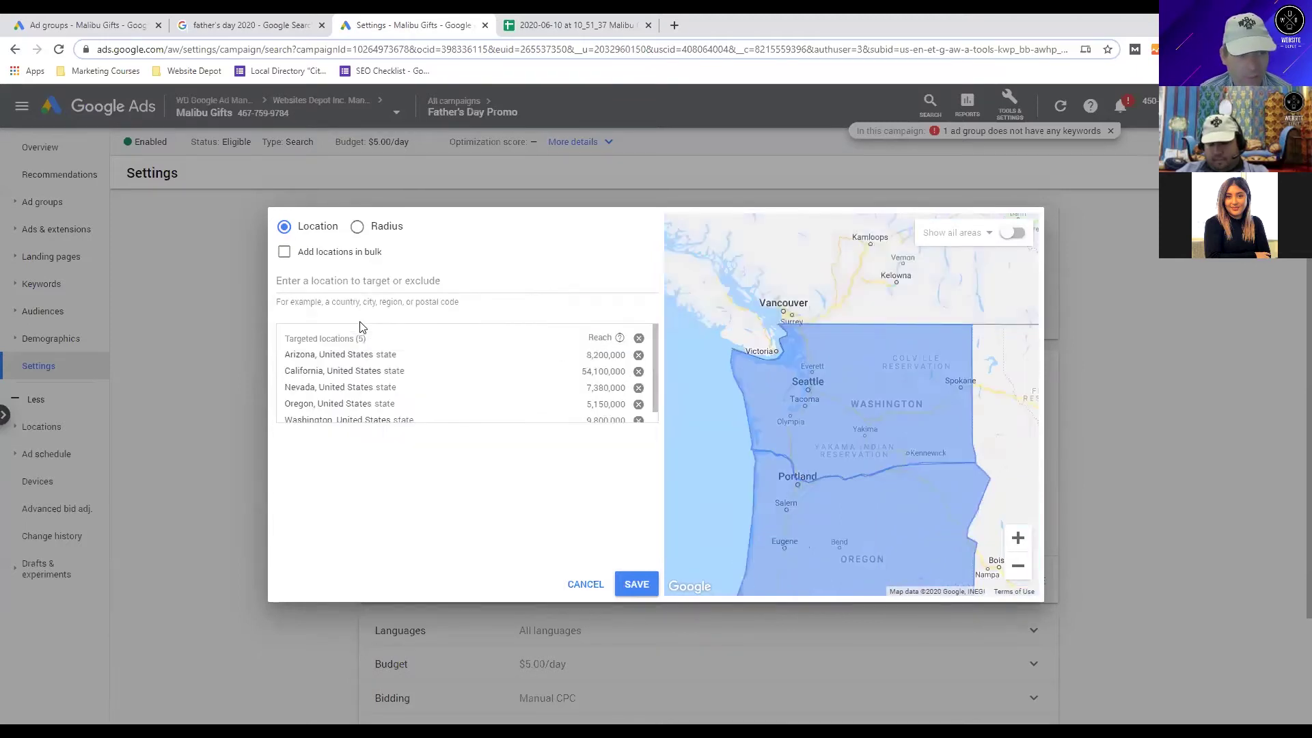
# Check the targeted states on the map, save the advanced location selection and save the campaign's location setting.
pyautogui.moveTo(804, 351); pyautogui.dragTo(749, 213)
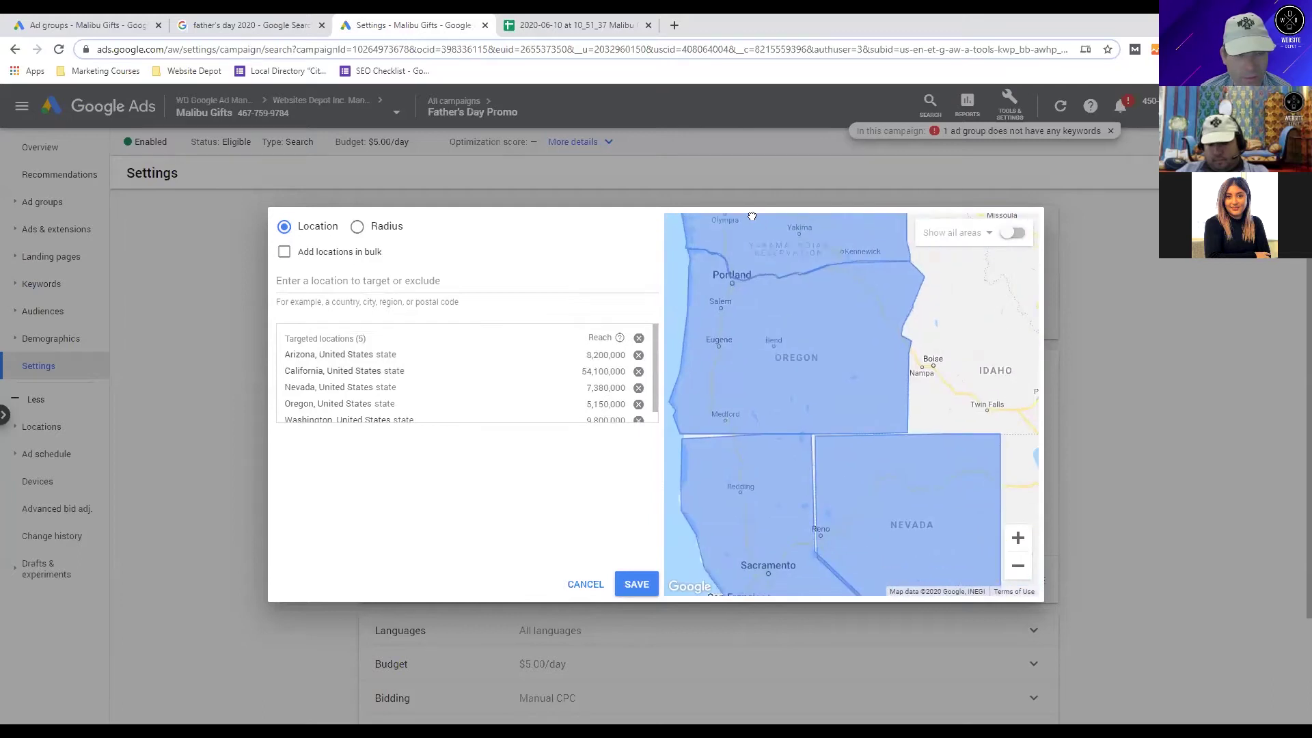
pyautogui.moveTo(852, 439); pyautogui.dragTo(893, 565)
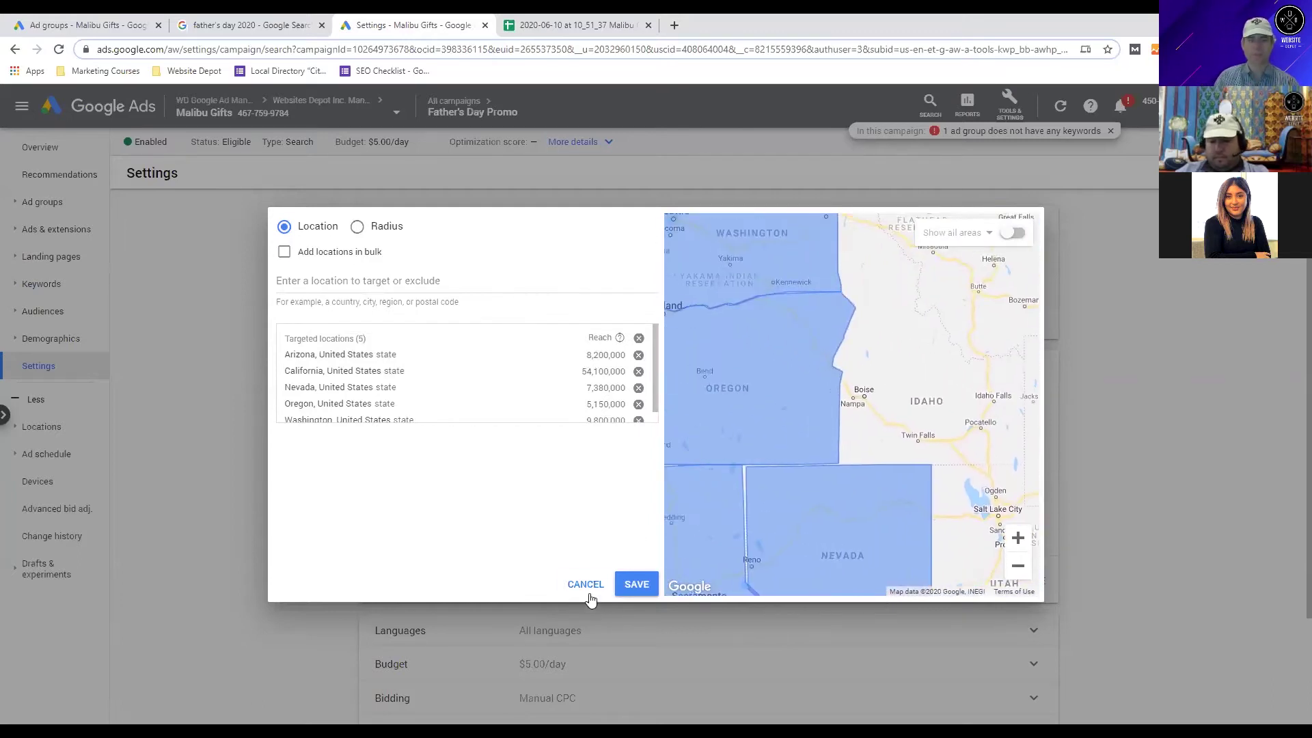
pyautogui.click(636, 584)
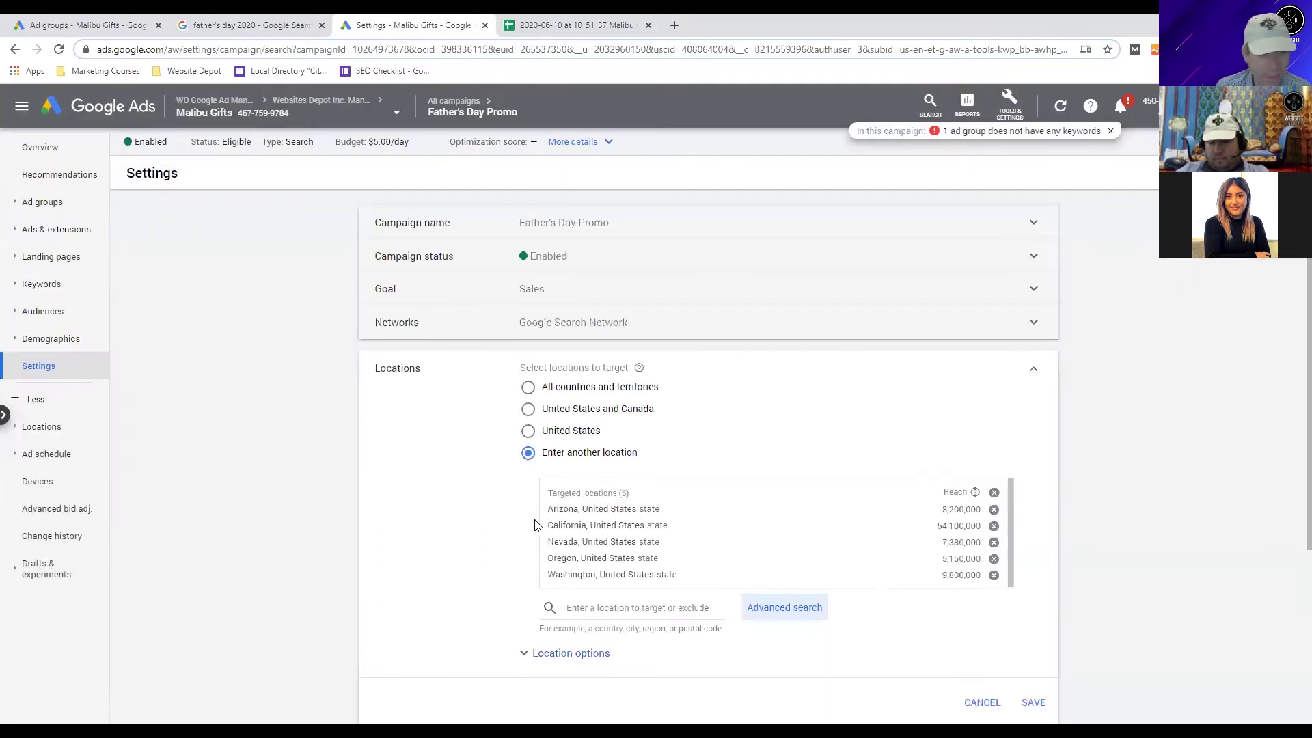
pyautogui.scroll(-3, 478, 504)
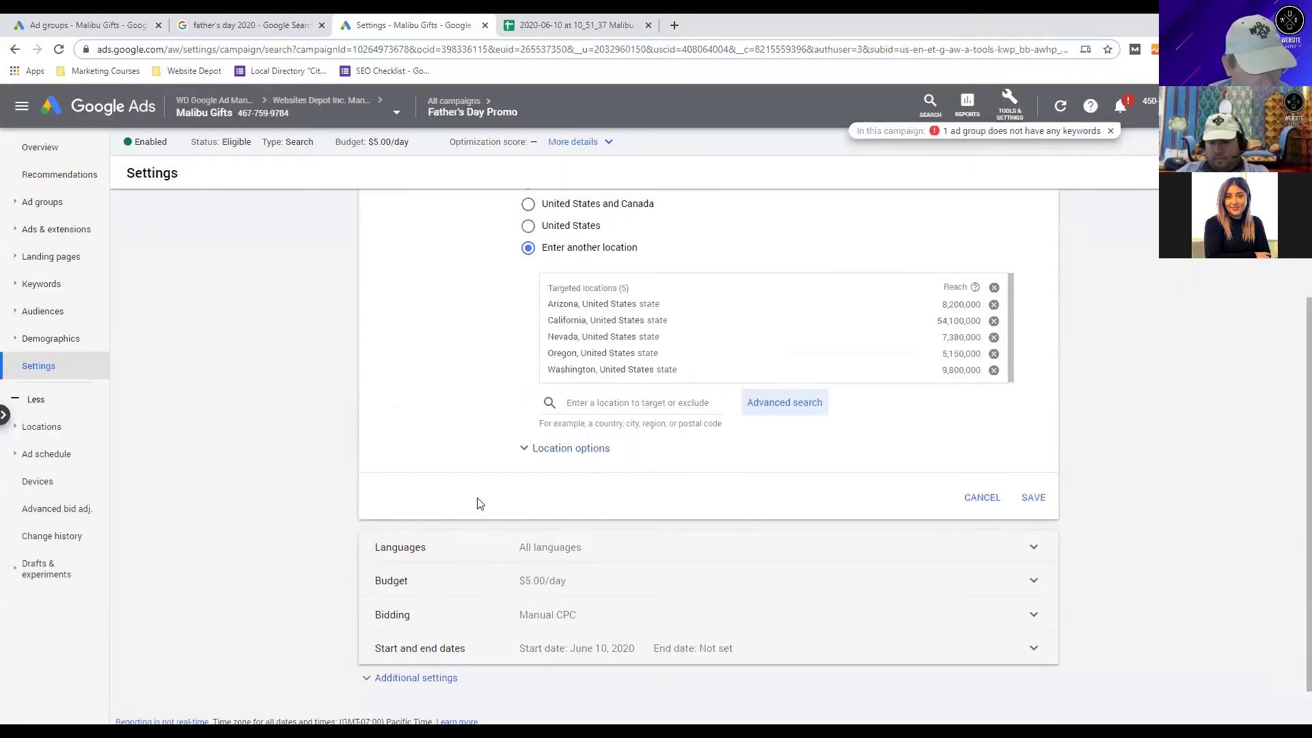
pyautogui.scroll(-1, 479, 502)
pyautogui.click(1032, 456)
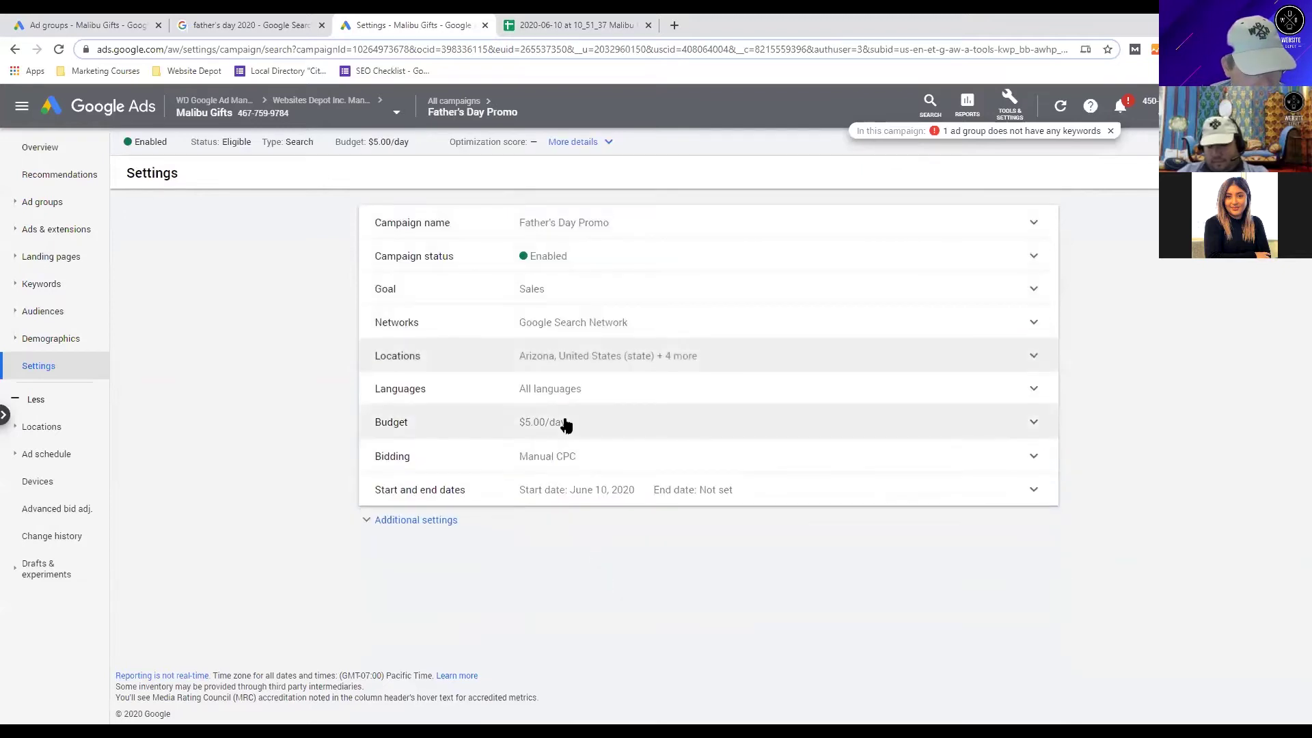
# Change the campaign's bid strategy to Maximize clicks without a maximum cost per click limit and save the bidding setting.
pyautogui.click(568, 457)
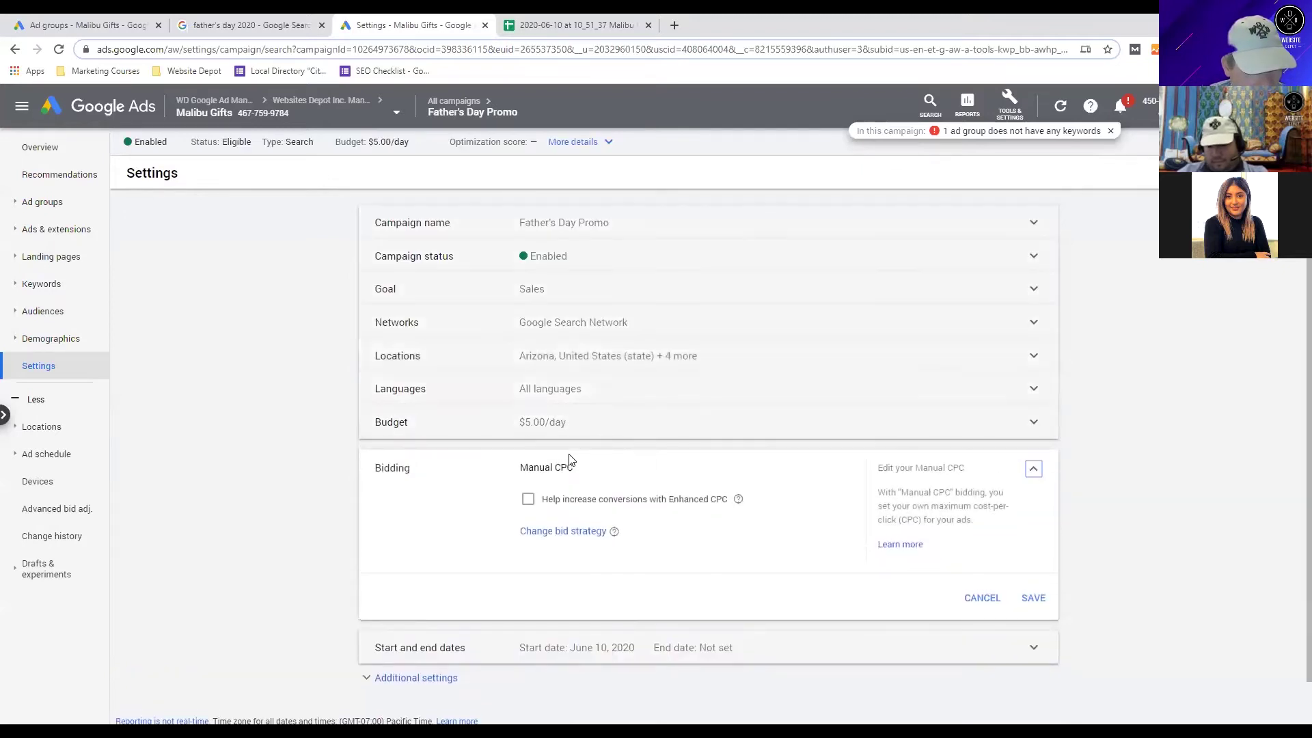
pyautogui.scroll(-1, 569, 458)
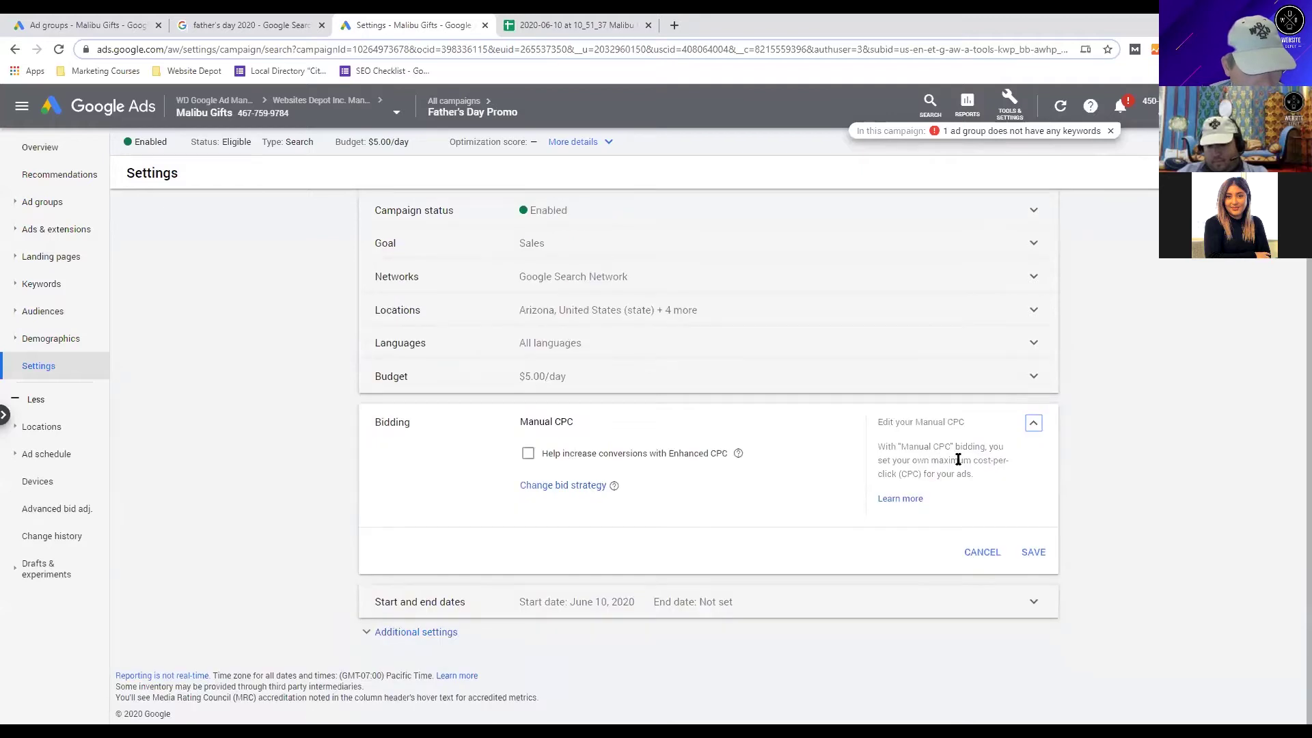
pyautogui.click(596, 484)
pyautogui.scroll(-1, 576, 482)
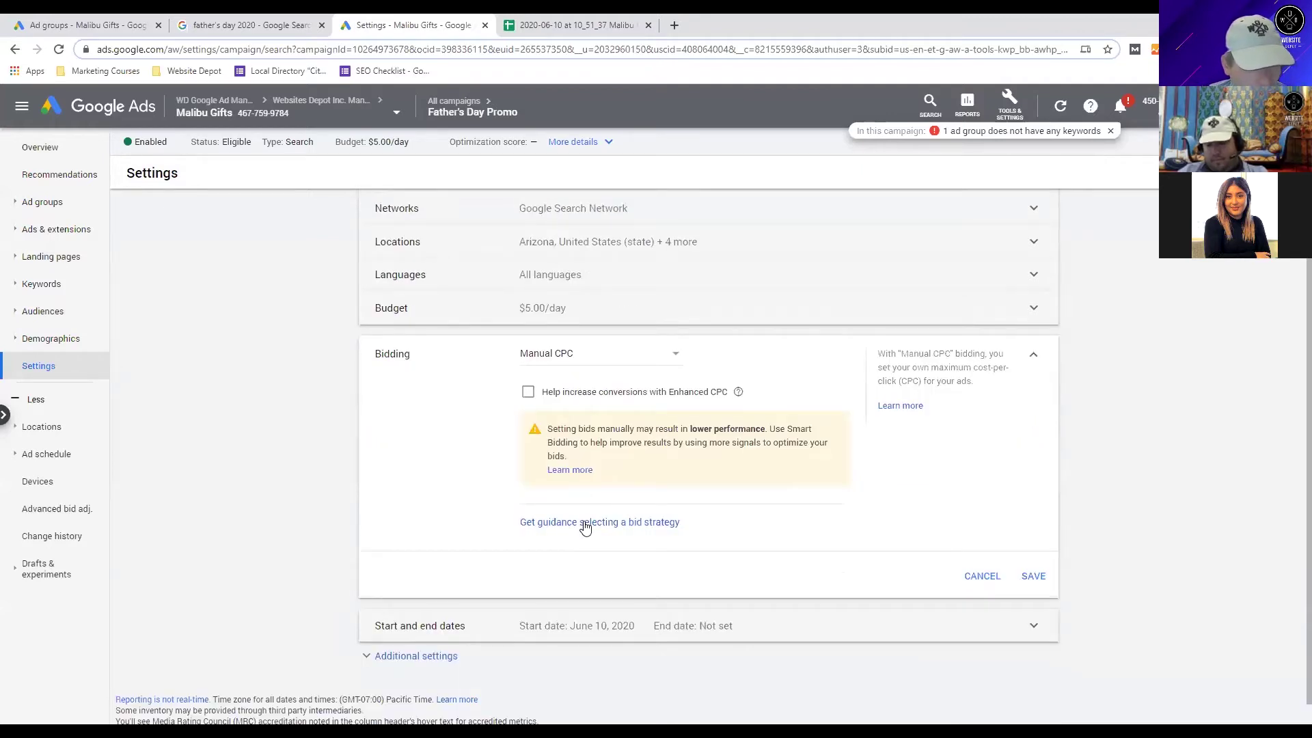
pyautogui.click(610, 360)
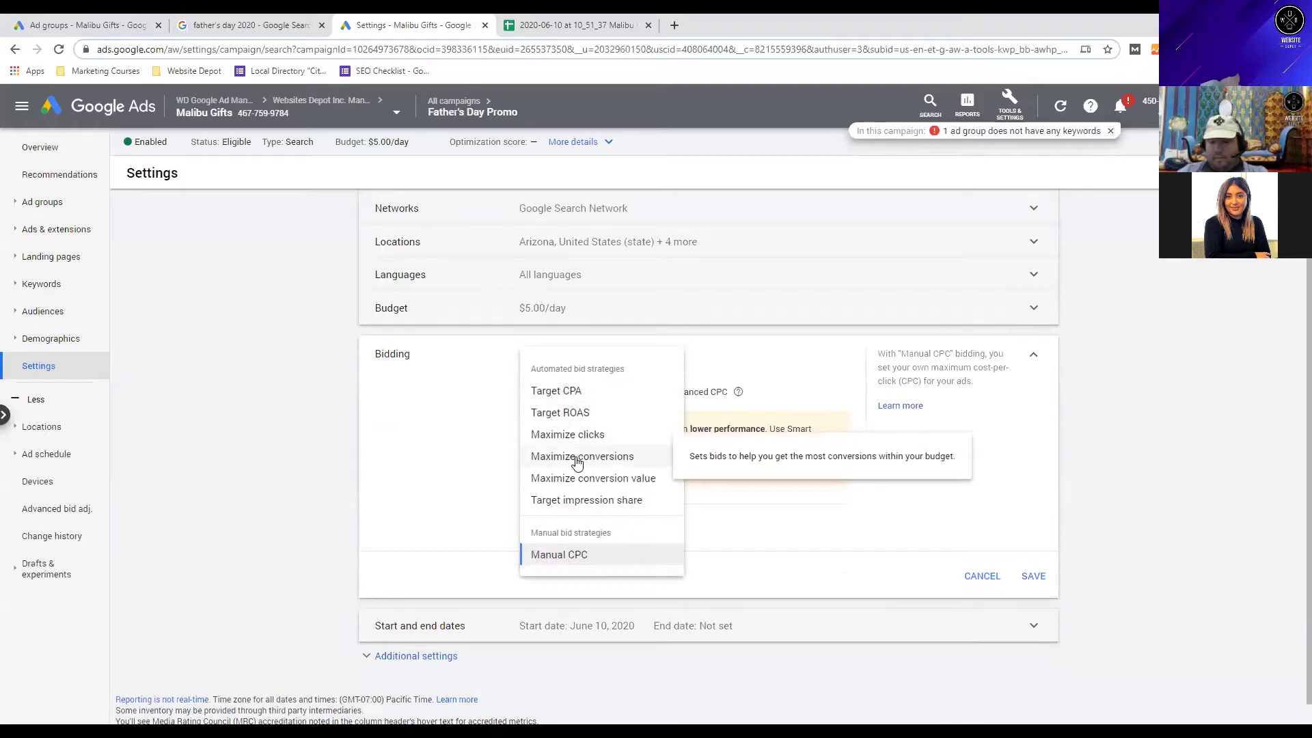
pyautogui.click(581, 435)
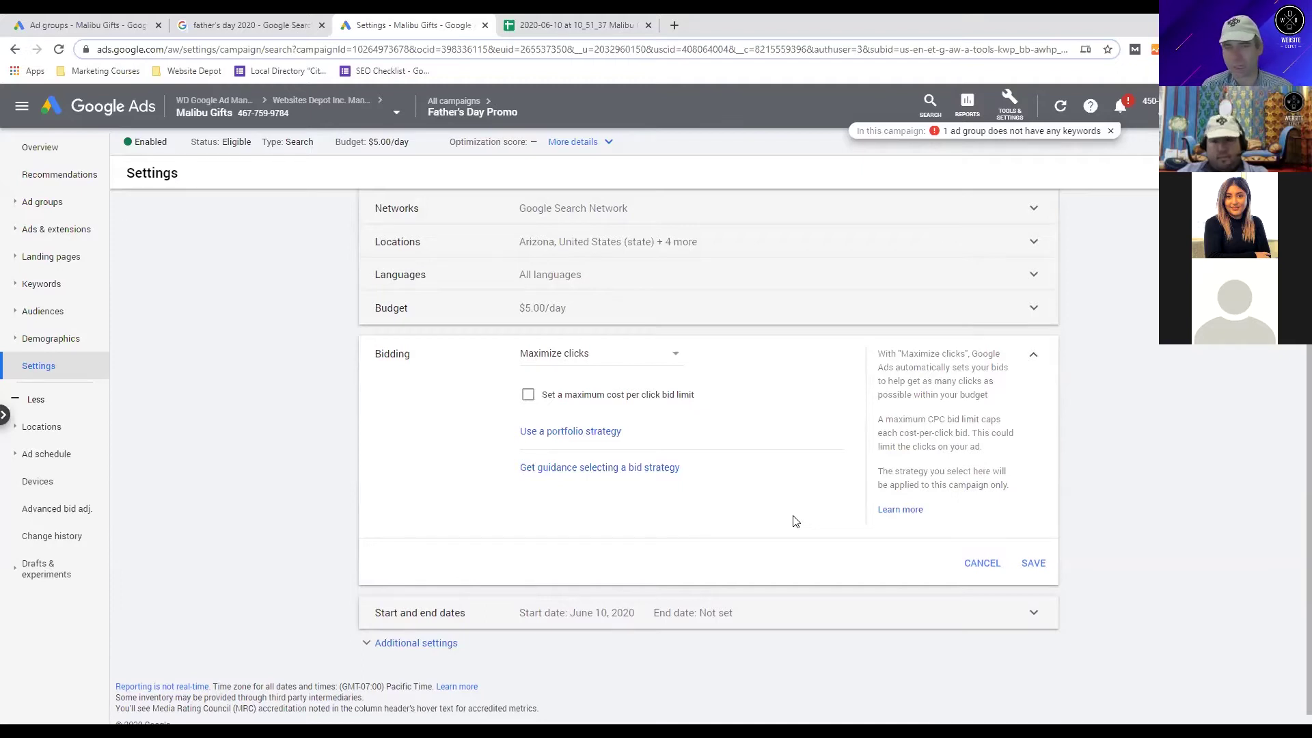
pyautogui.click(1033, 564)
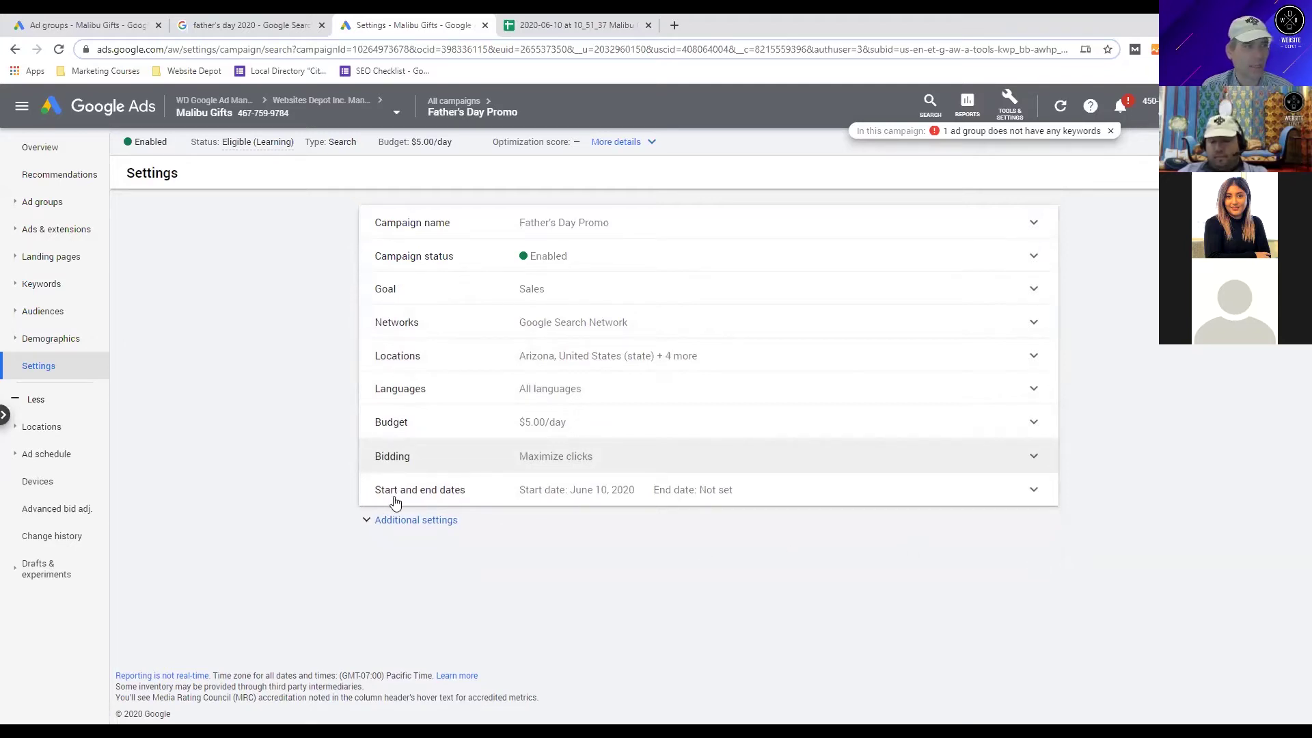
# Open the Gift Ideas for Dad ad group and review its search keywords and their match types.
pyautogui.click(69, 203)
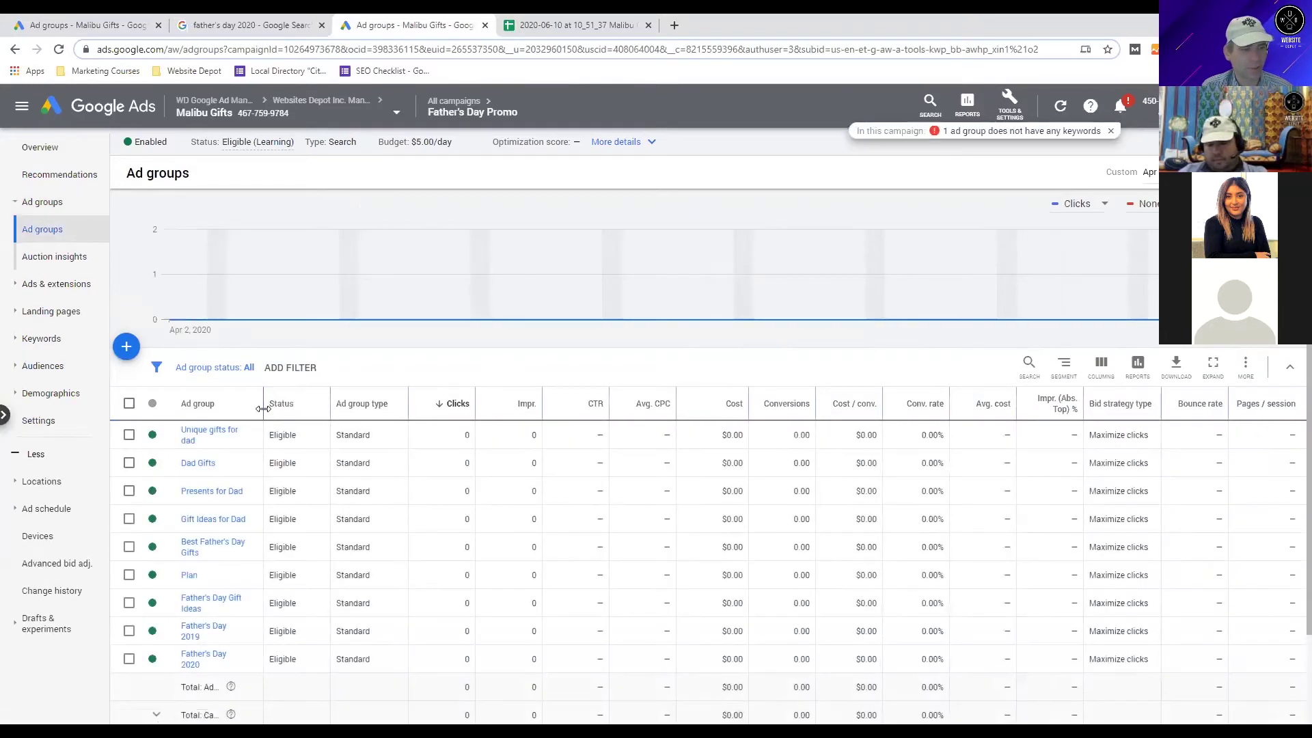
pyautogui.click(232, 519)
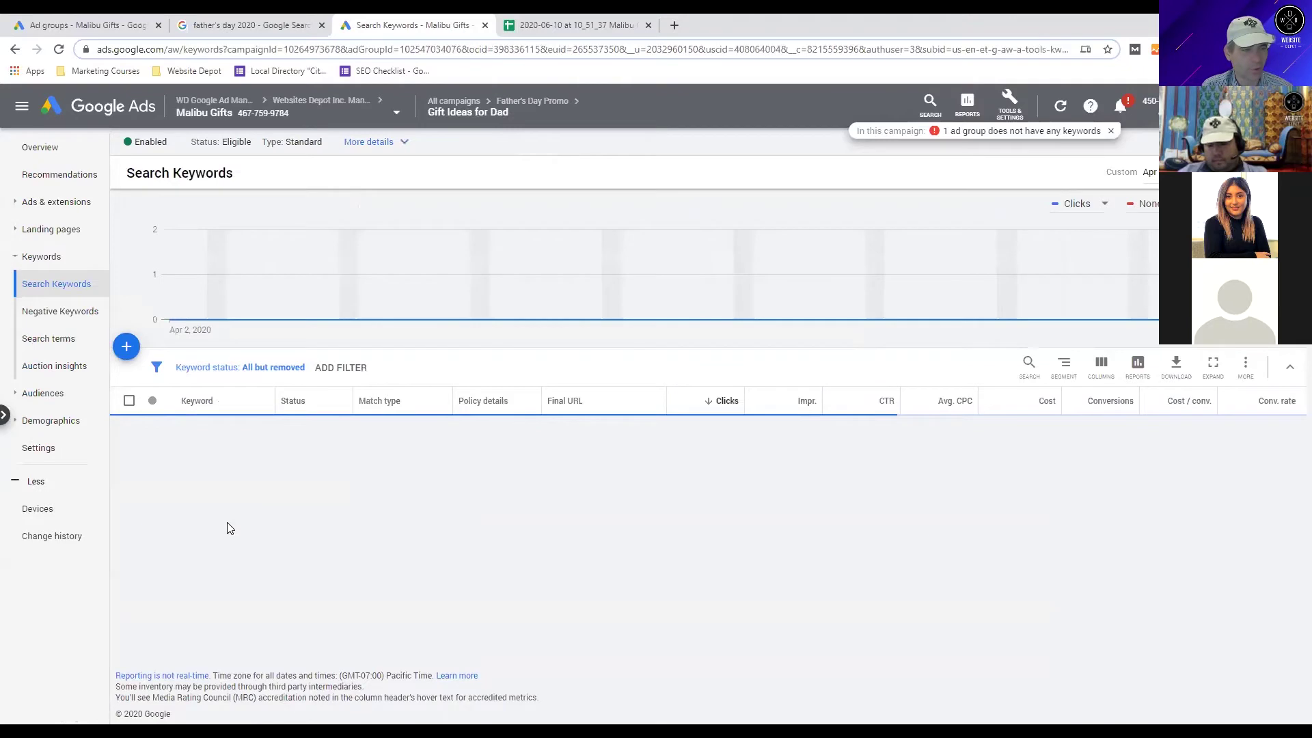
pyautogui.scroll(-5, 377, 461)
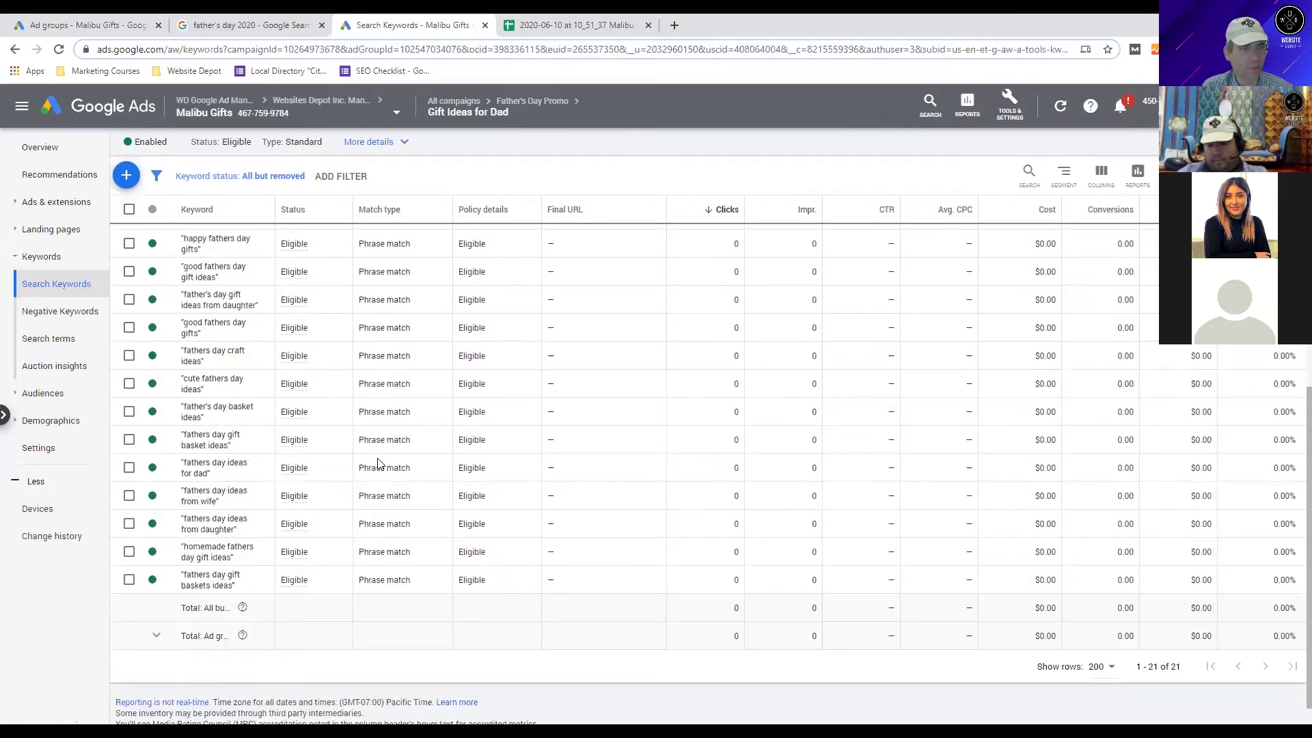
pyautogui.scroll(5, 379, 464)
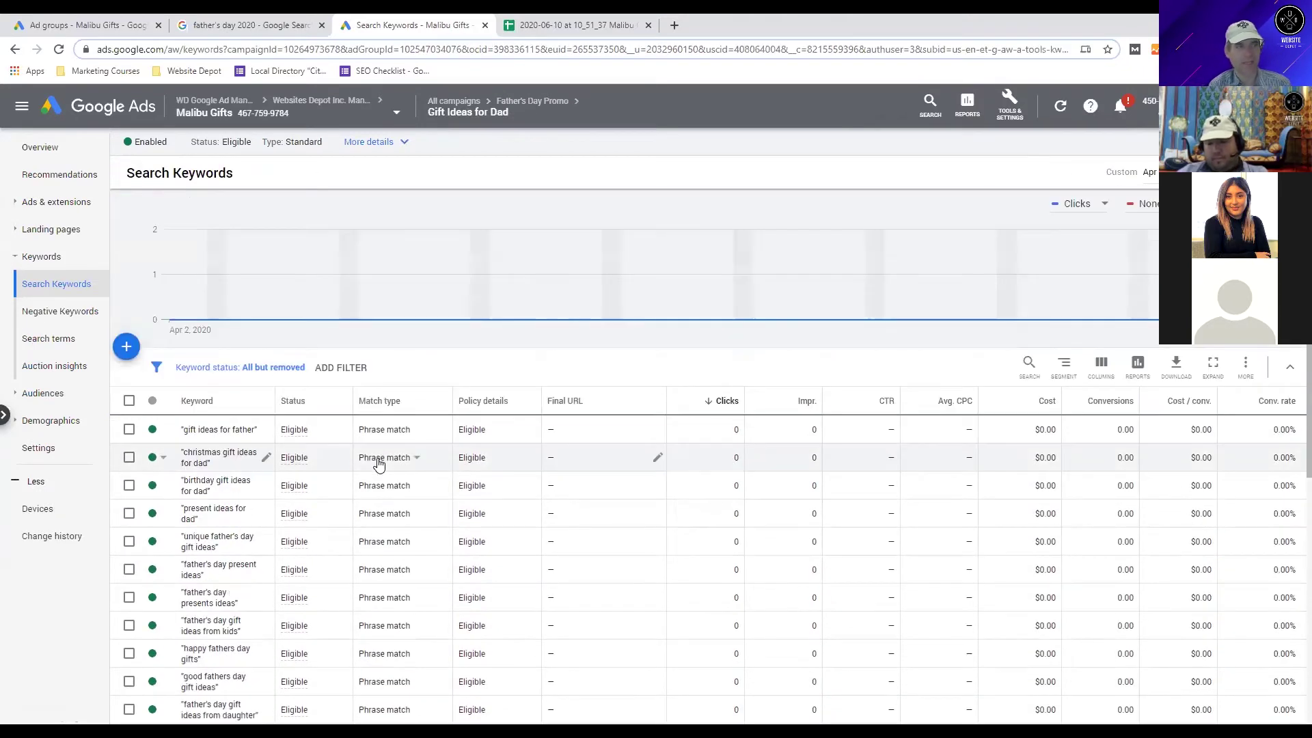
pyautogui.scroll(-2, 380, 464)
pyautogui.scroll(2, 376, 463)
# Start a new responsive search ad from the ads list of the Gift Ideas for Dad ad group.
pyautogui.click(62, 203)
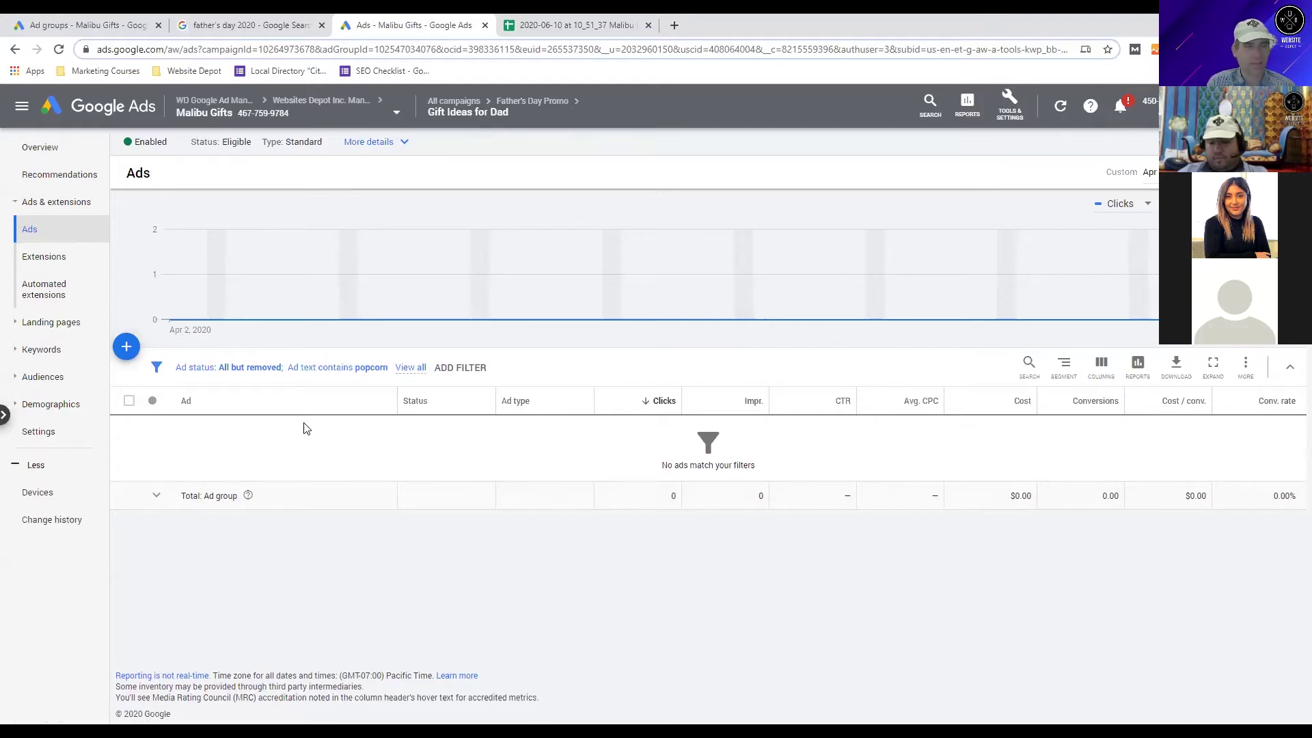
pyautogui.click(126, 346)
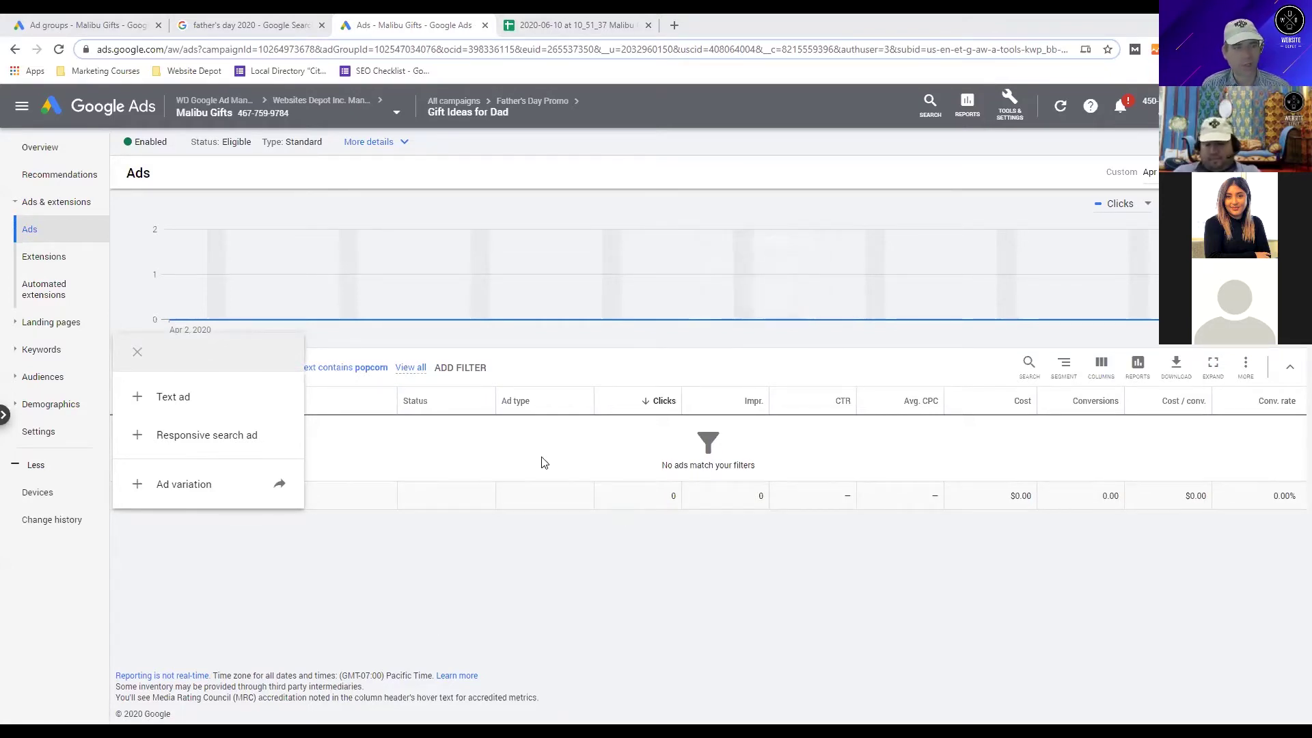
pyautogui.click(226, 445)
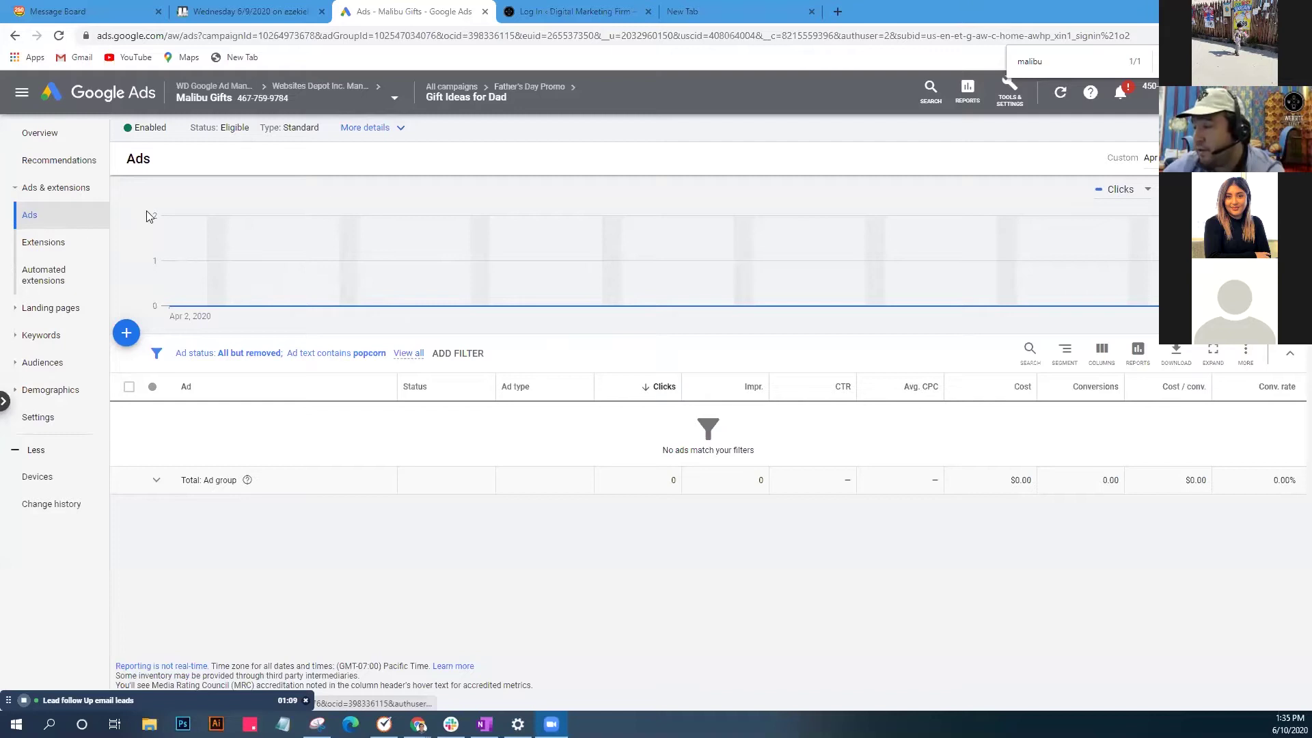
# Review the search keywords of the Gift Ideas for Dad ad group and pause the keyword "christmas gift ideas for dad".
pyautogui.moveTo(483, 99)
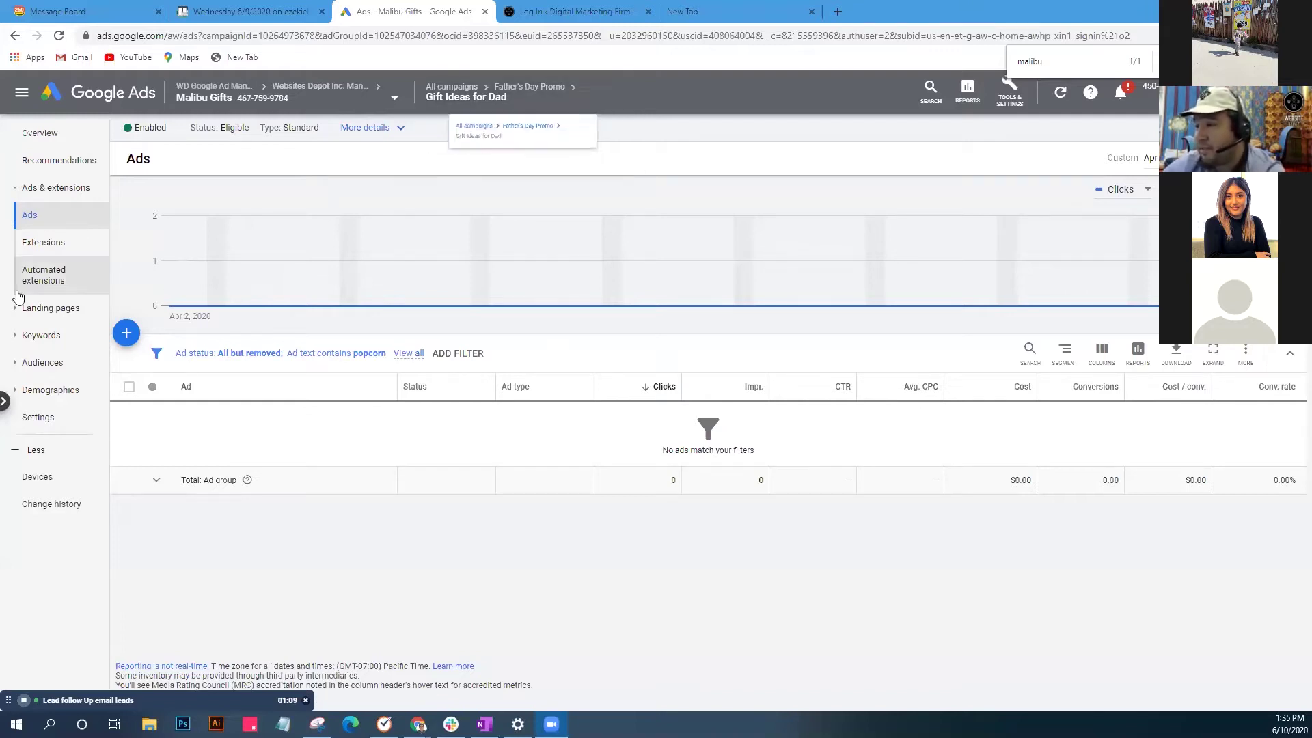
pyautogui.click(45, 336)
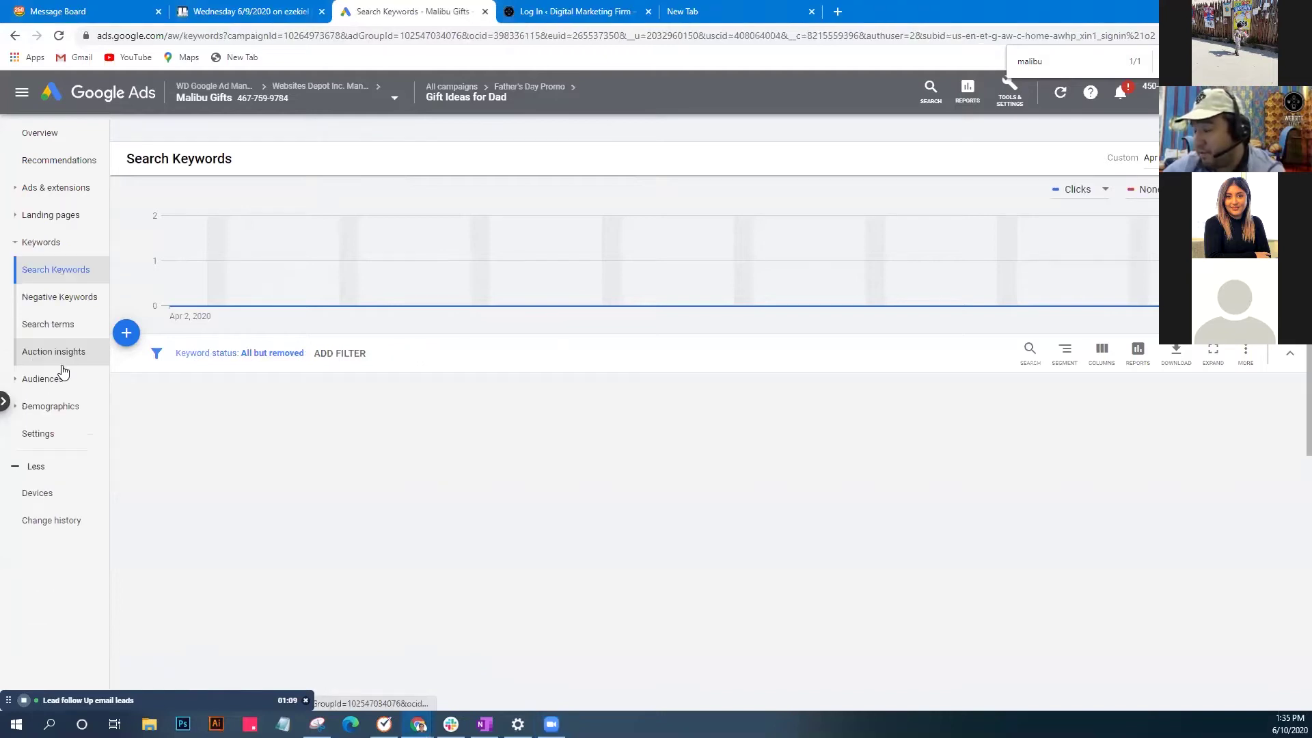
pyautogui.click(65, 361)
pyautogui.click(56, 324)
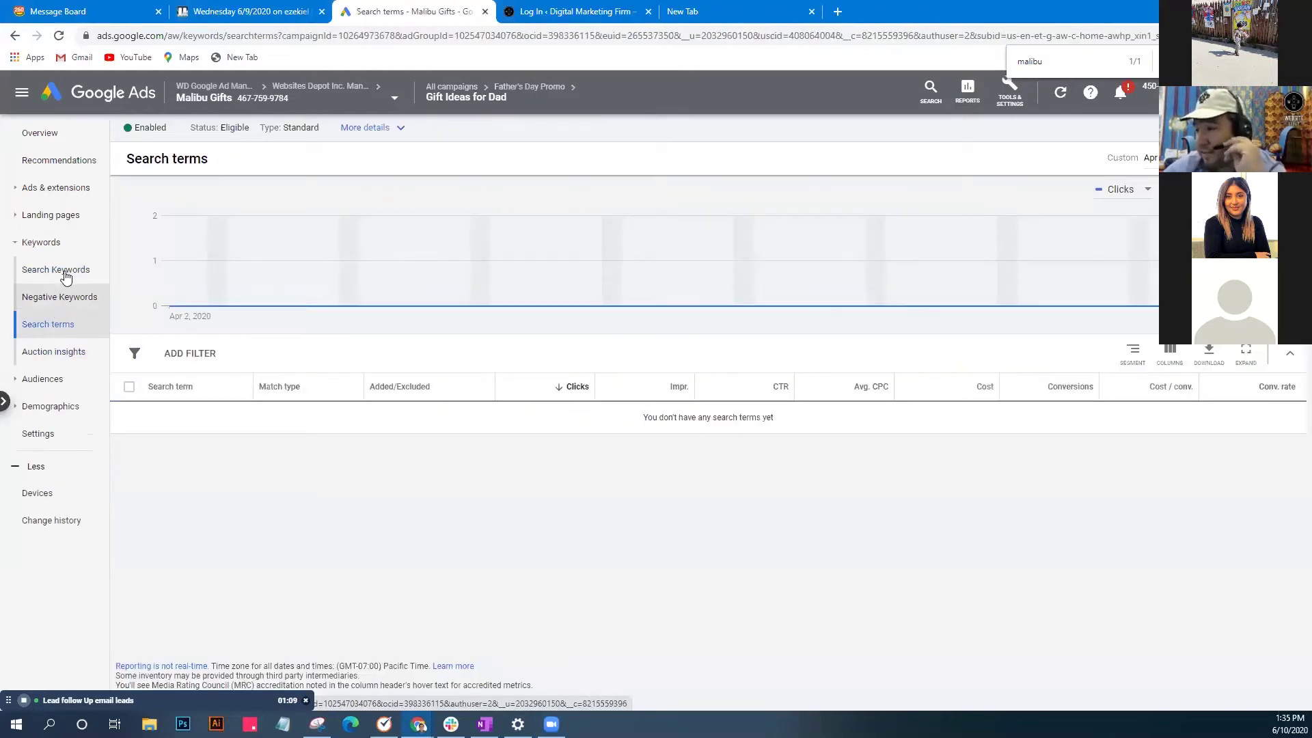
pyautogui.click(66, 271)
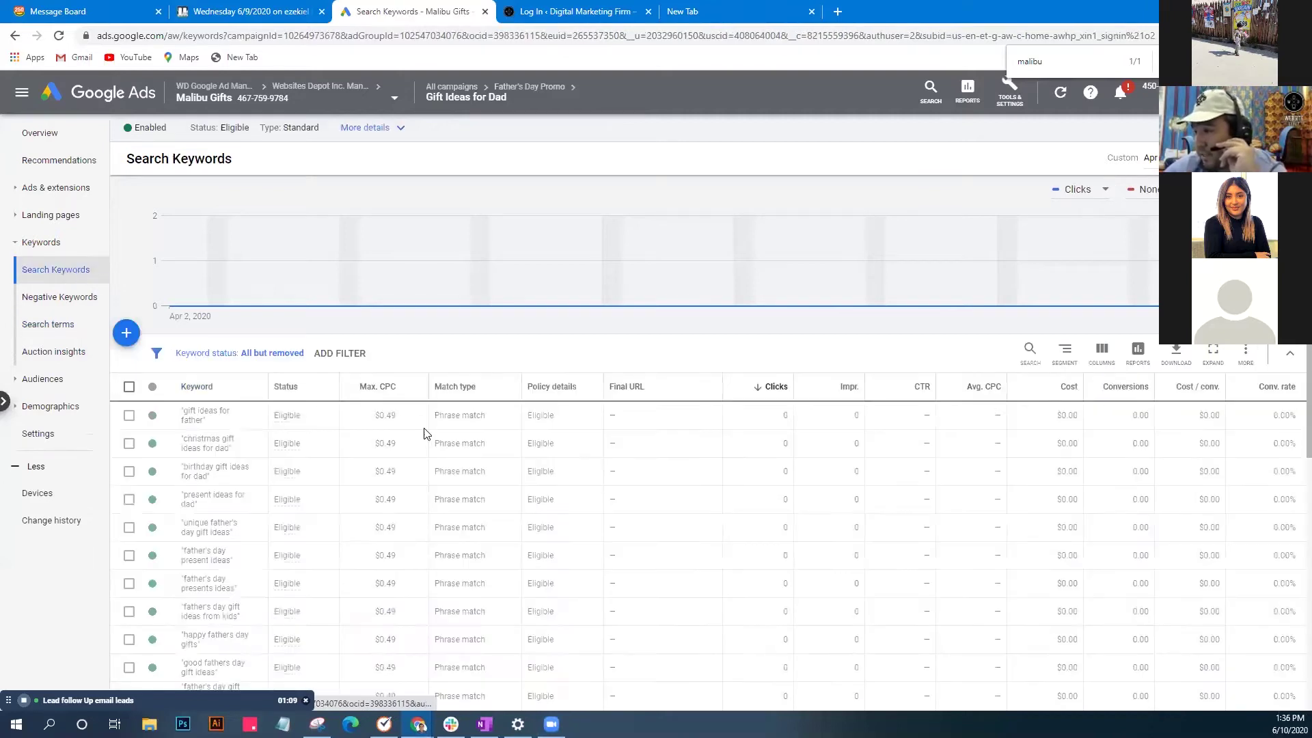
pyautogui.scroll(-5, 580, 530)
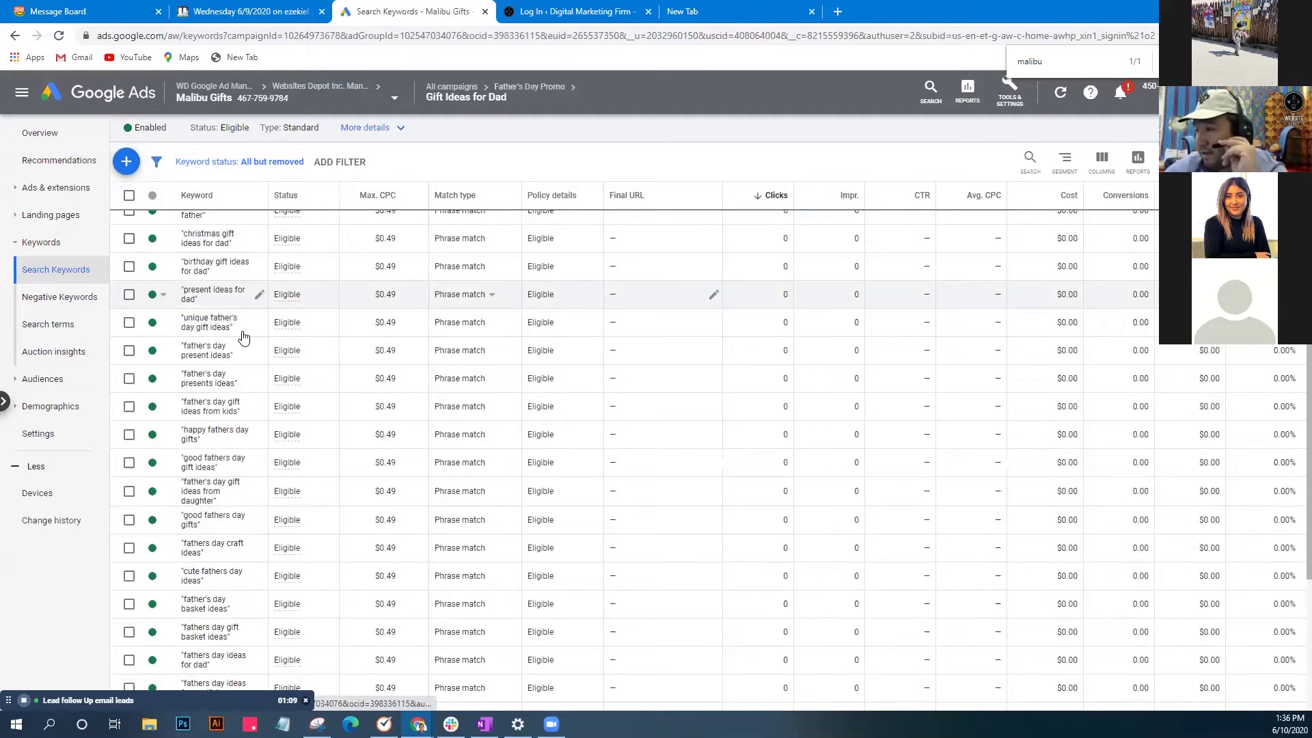
pyautogui.scroll(5, 205, 373)
pyautogui.click(129, 375)
pyautogui.click(160, 379)
pyautogui.click(177, 404)
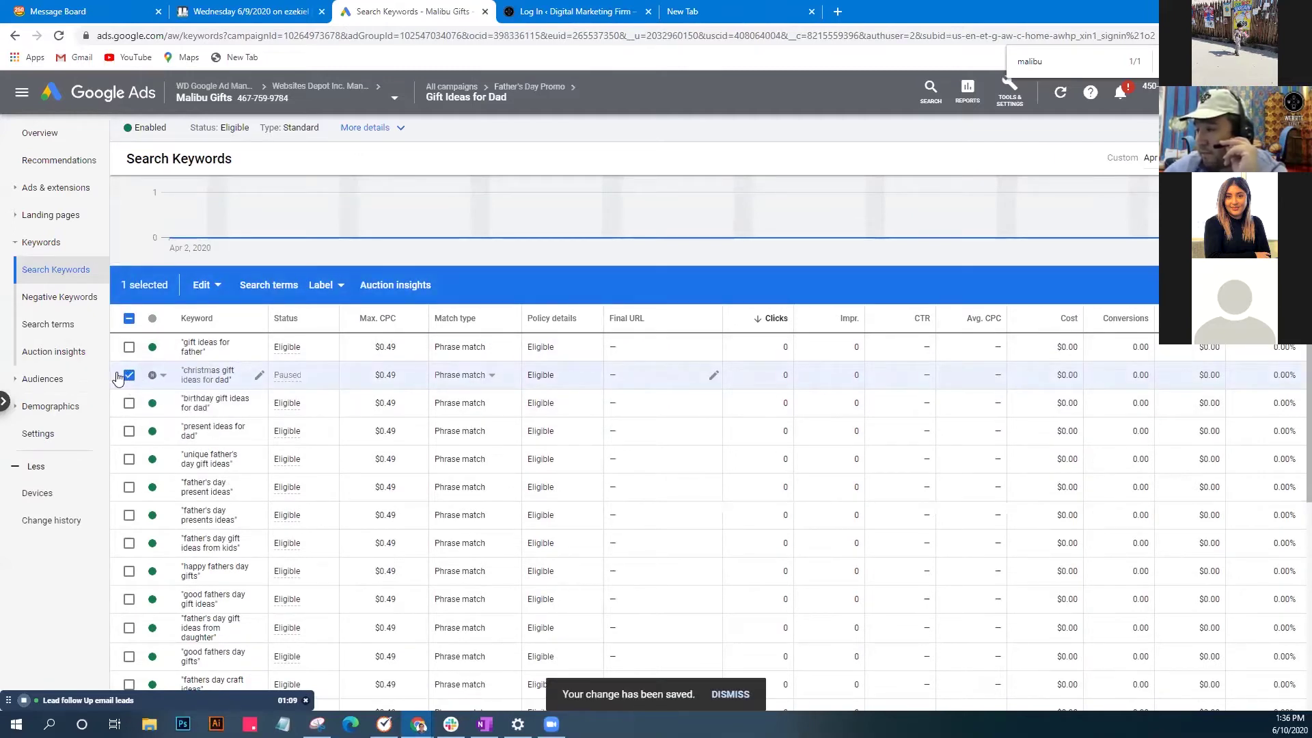
# Start a new responsive search ad from the ads list of the Gift Ideas for Dad ad group.
pyautogui.click(10, 190)
pyautogui.click(39, 224)
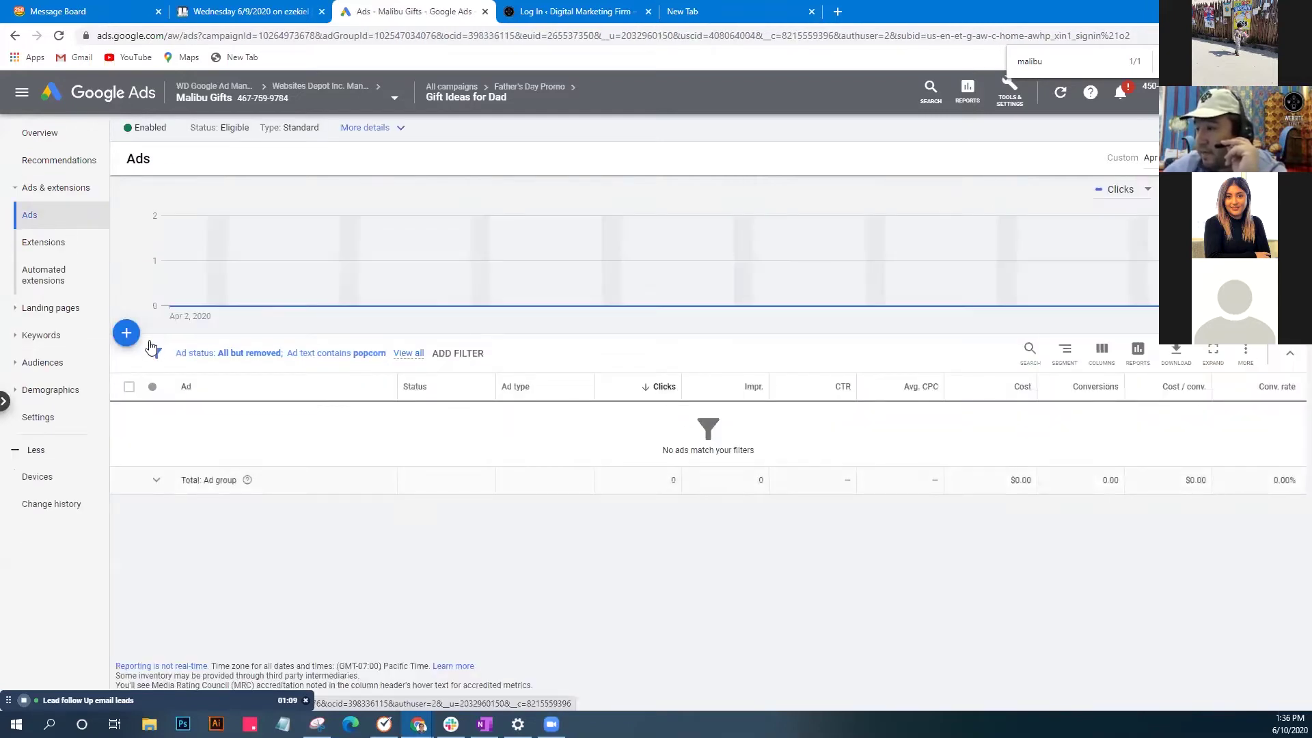
pyautogui.click(127, 333)
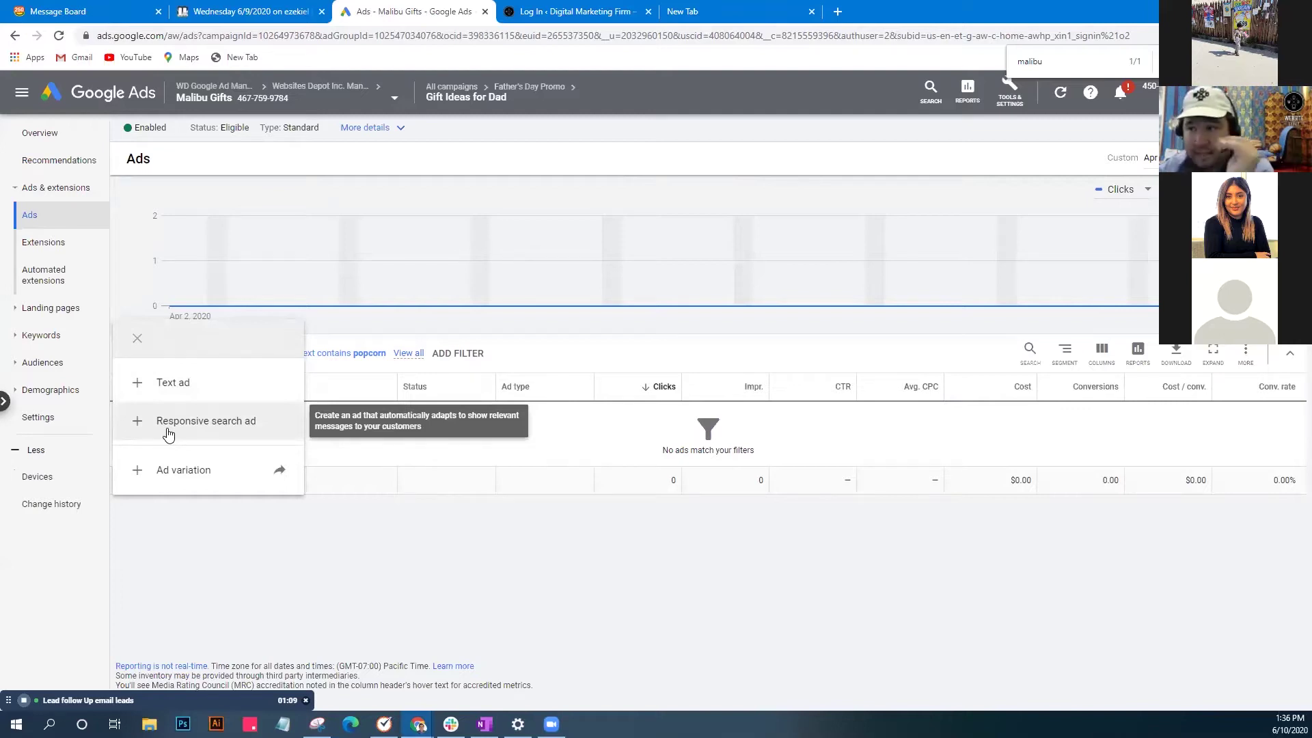
pyautogui.click(168, 422)
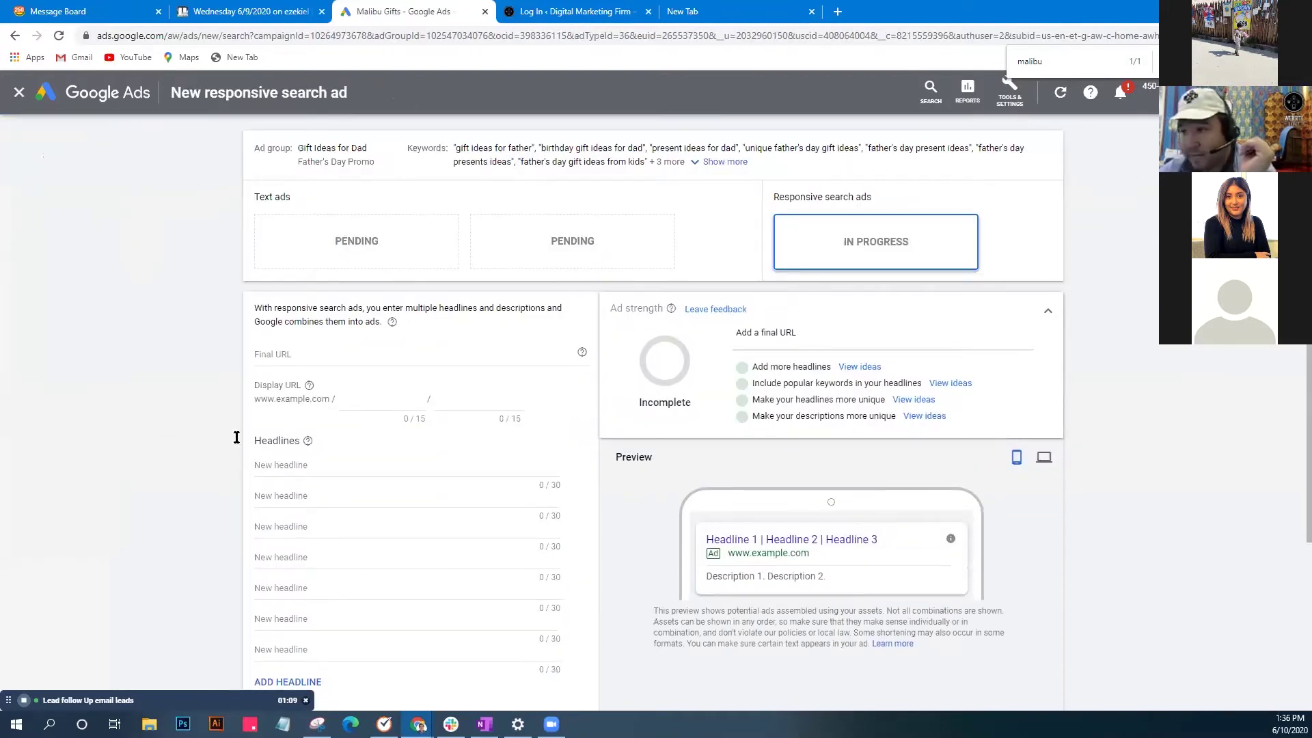
# Add five more headline fields to the responsive search ad, making twelve in all.
pyautogui.scroll(-2, 447, 488)
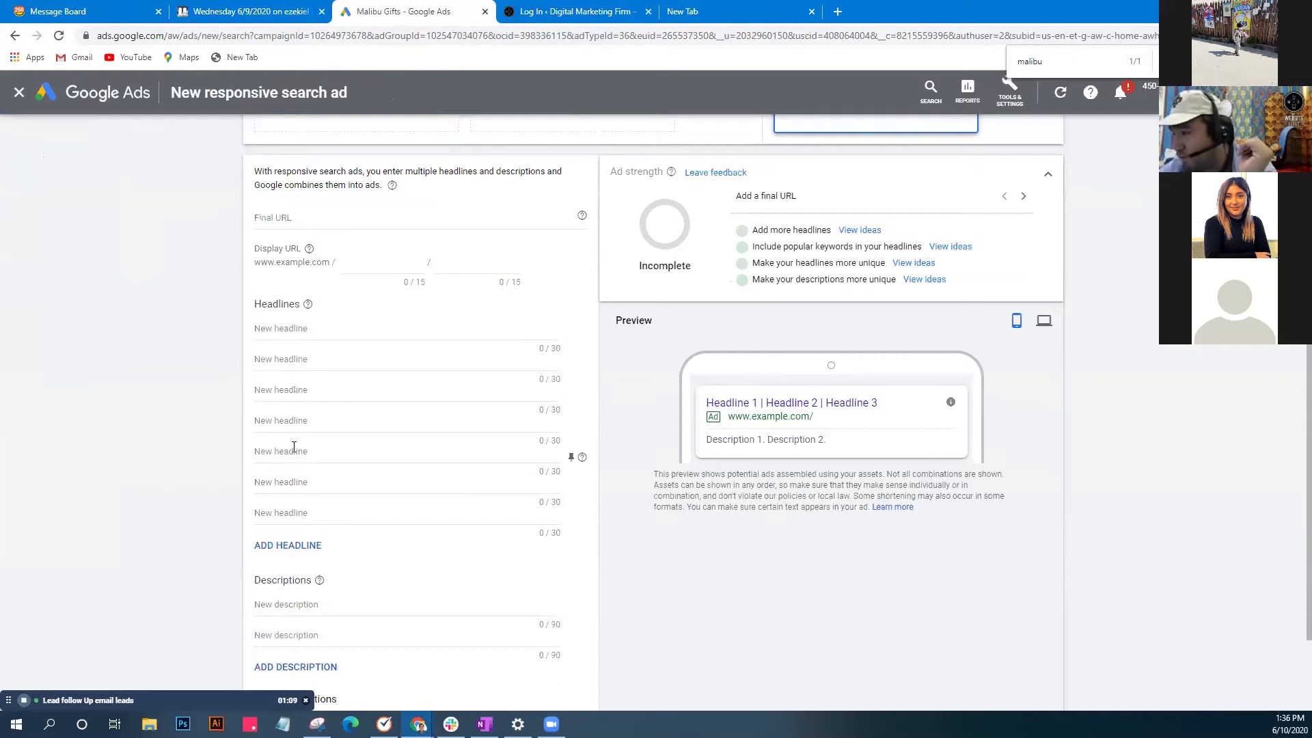
pyautogui.click(291, 545)
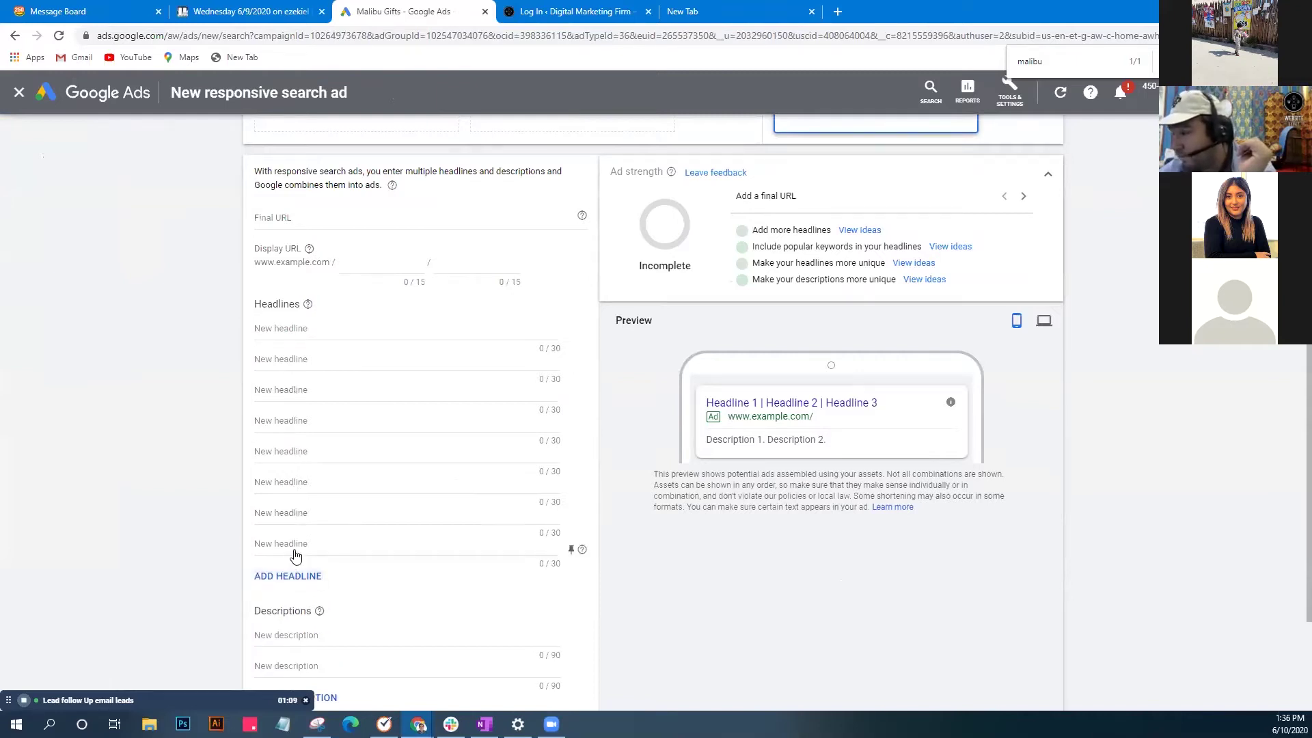
pyautogui.click(303, 578)
pyautogui.click(303, 606)
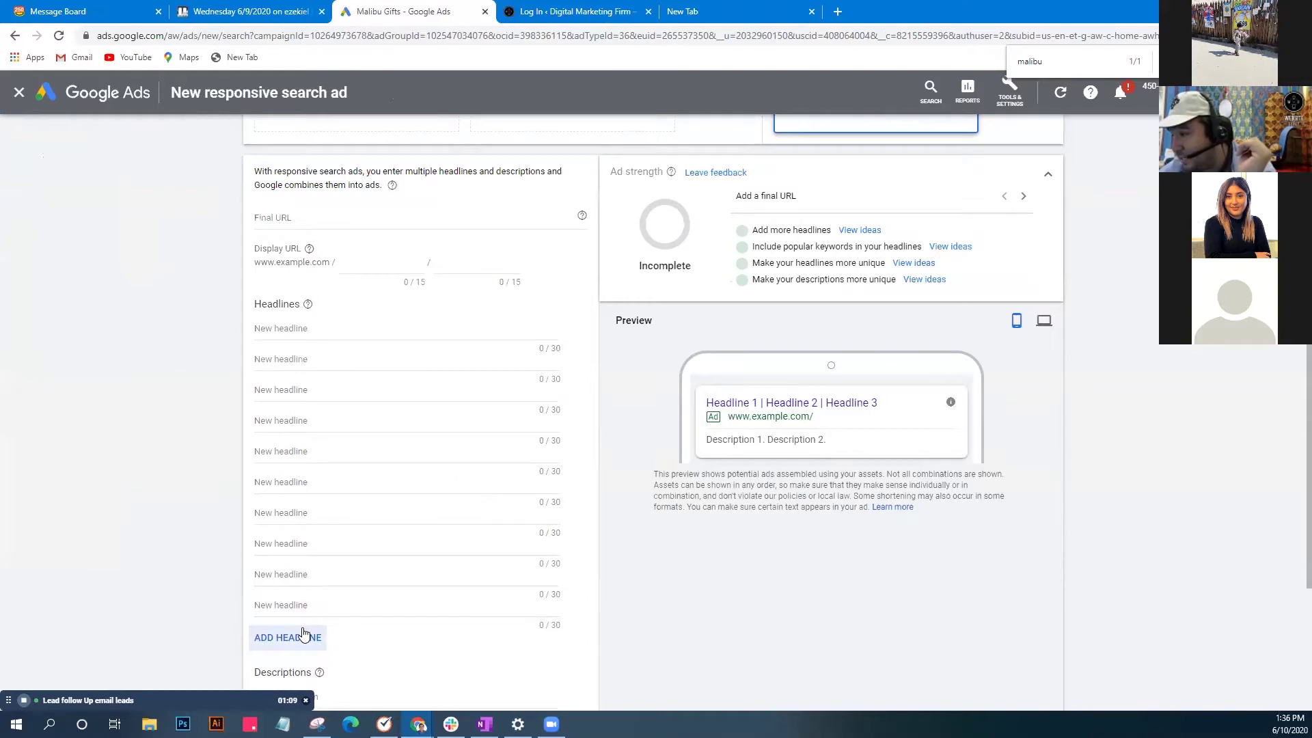
pyautogui.click(304, 634)
pyautogui.scroll(-2, 304, 629)
pyautogui.click(316, 537)
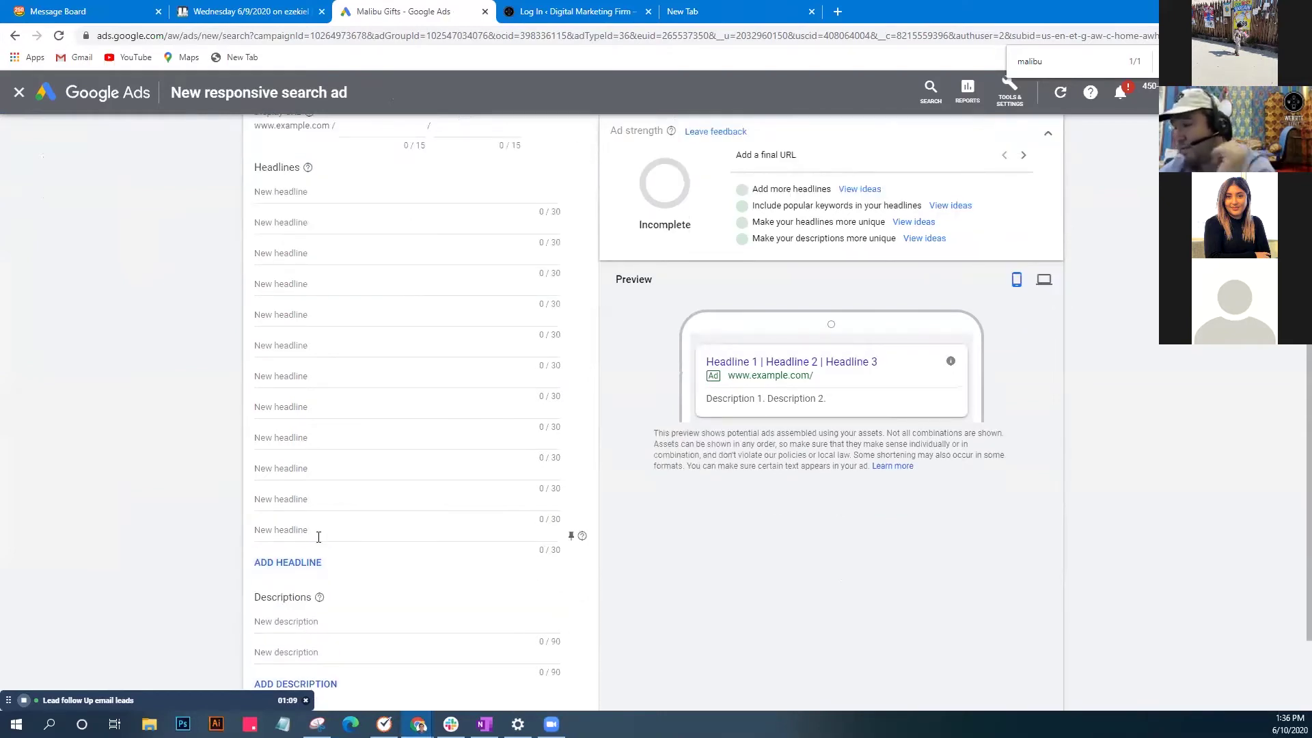
pyautogui.scroll(4, 318, 537)
pyautogui.scroll(-1, 322, 540)
pyautogui.scroll(-1, 373, 400)
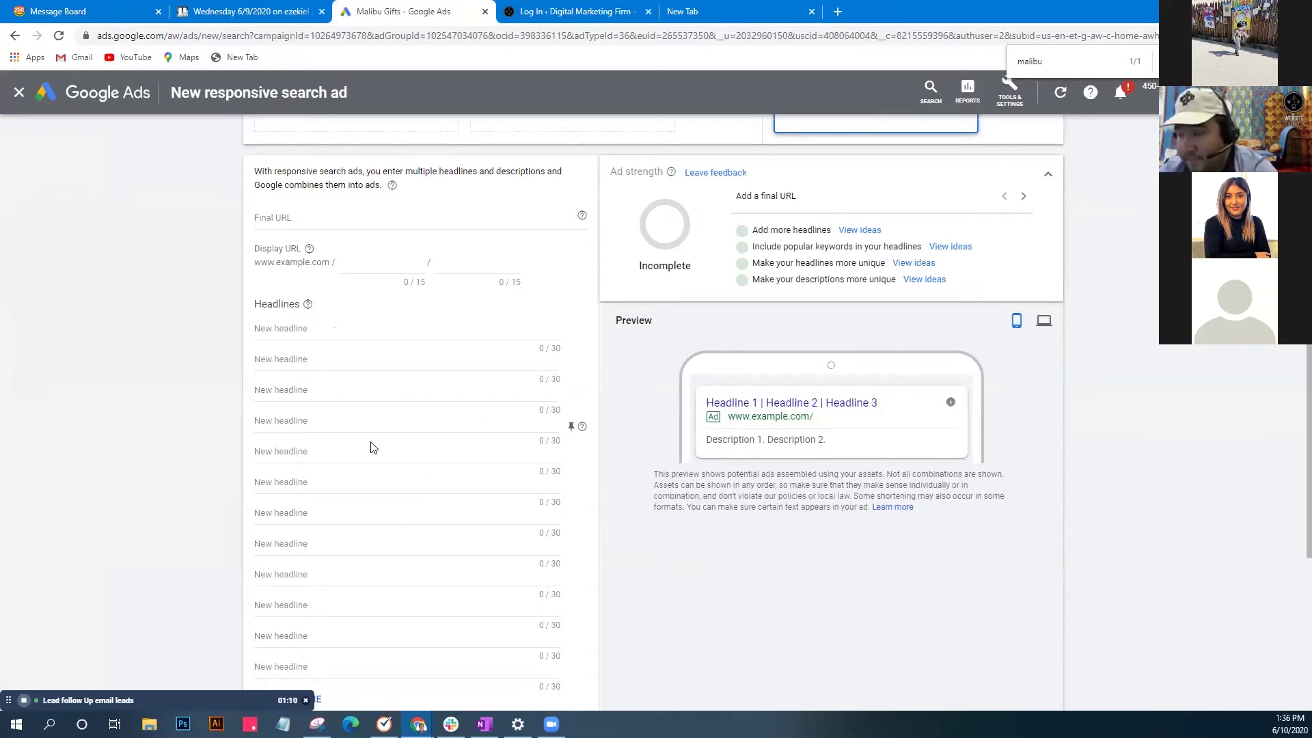
pyautogui.scroll(1, 394, 438)
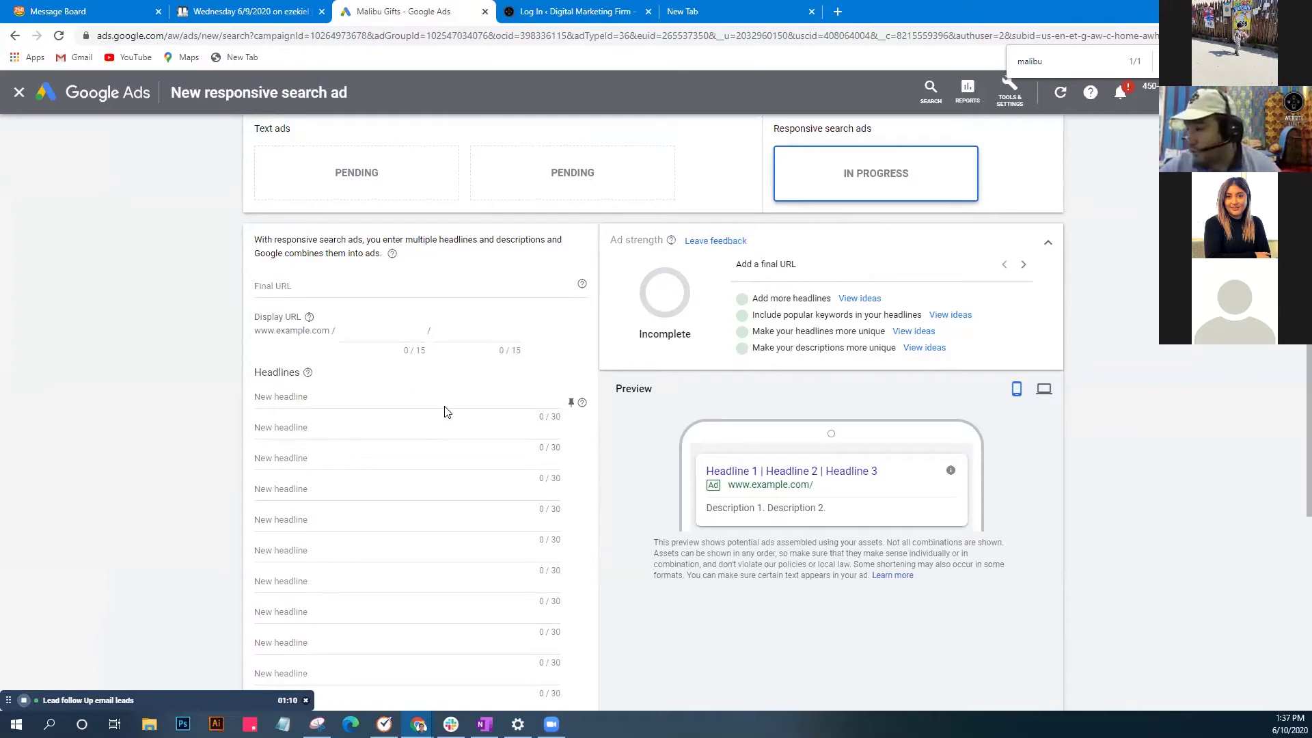
pyautogui.scroll(1, 382, 461)
pyautogui.click(347, 353)
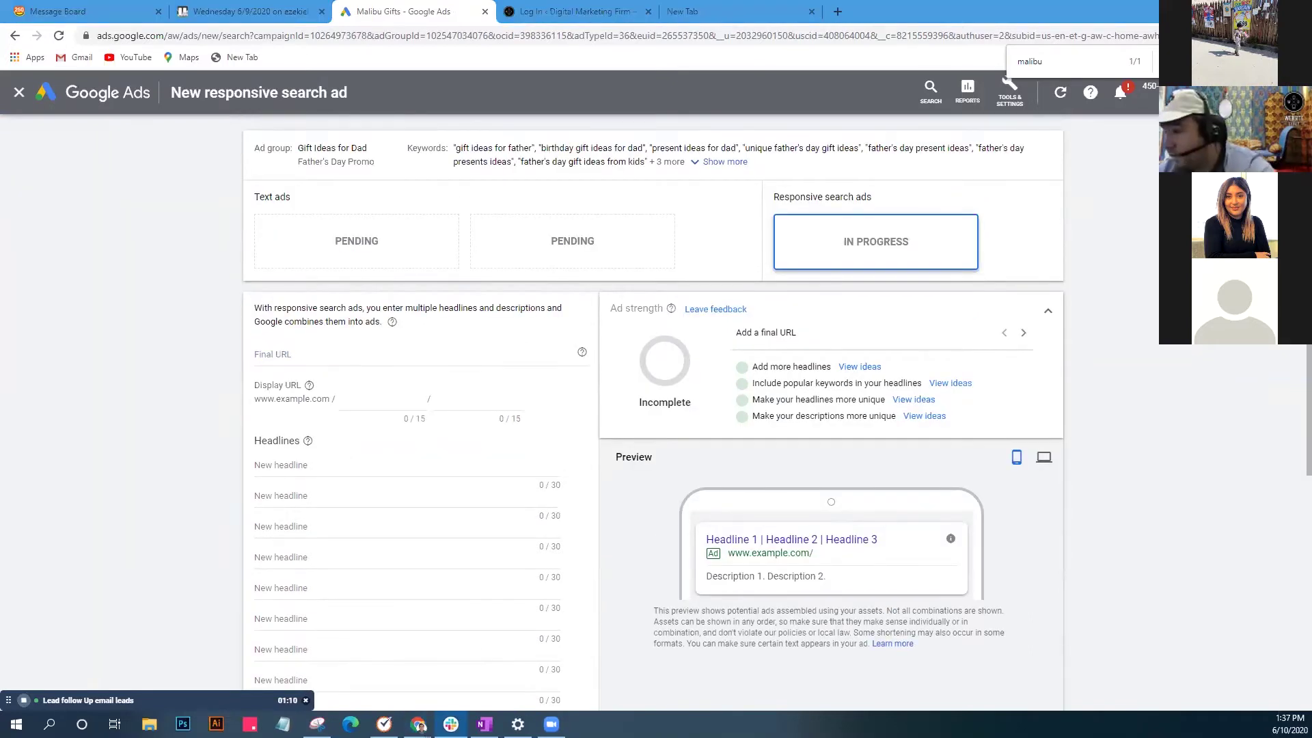
pyautogui.click(418, 725)
pyautogui.click(321, 357)
pyautogui.write('https://malibugift.com/product-tag/gift-box/')
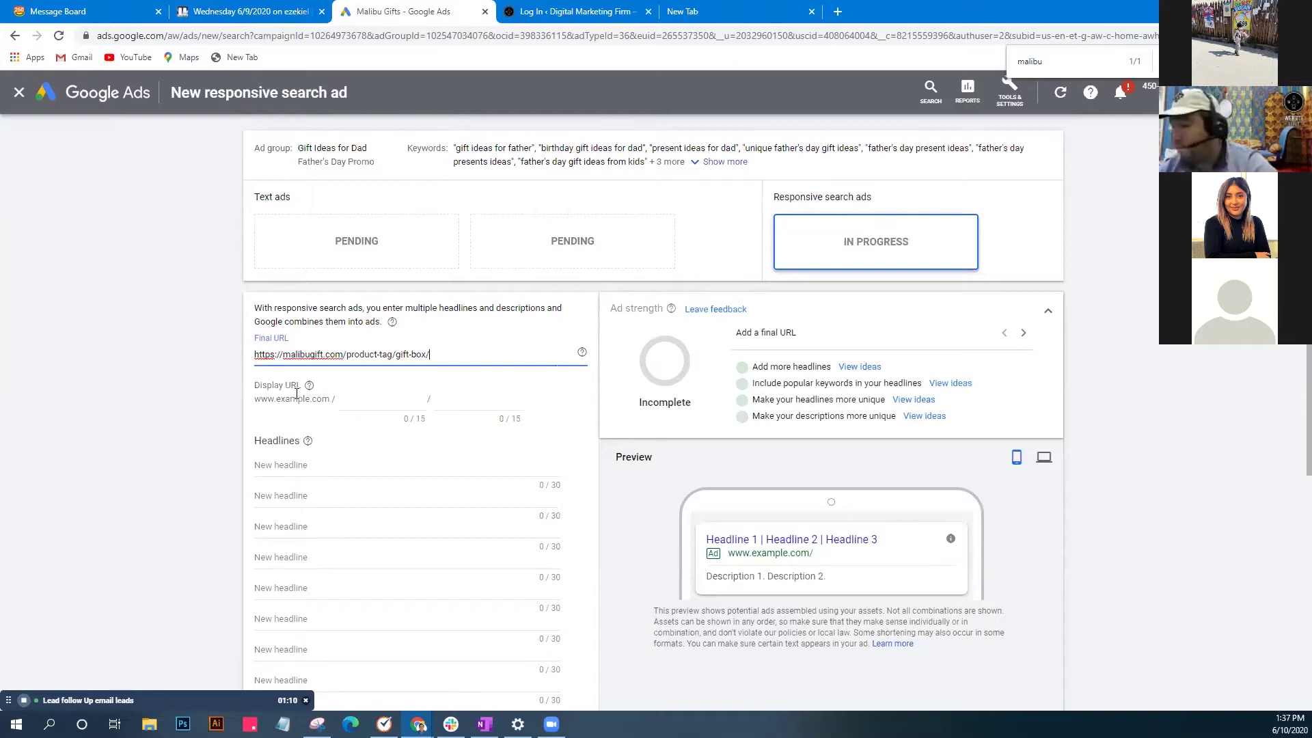
# Expand the ad group's keywords for reference and set the two display URL paths to "fathers-day" and "gift-ideas".
pyautogui.click(390, 406)
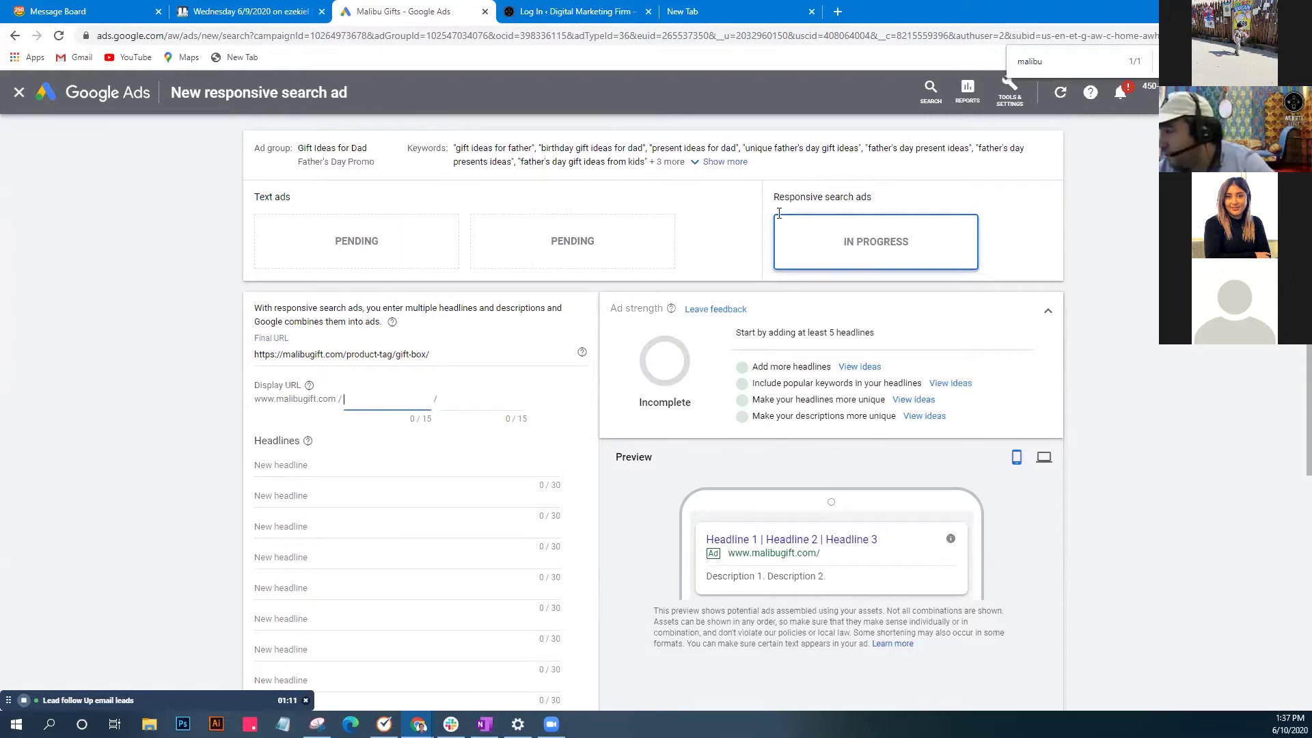
pyautogui.click(729, 164)
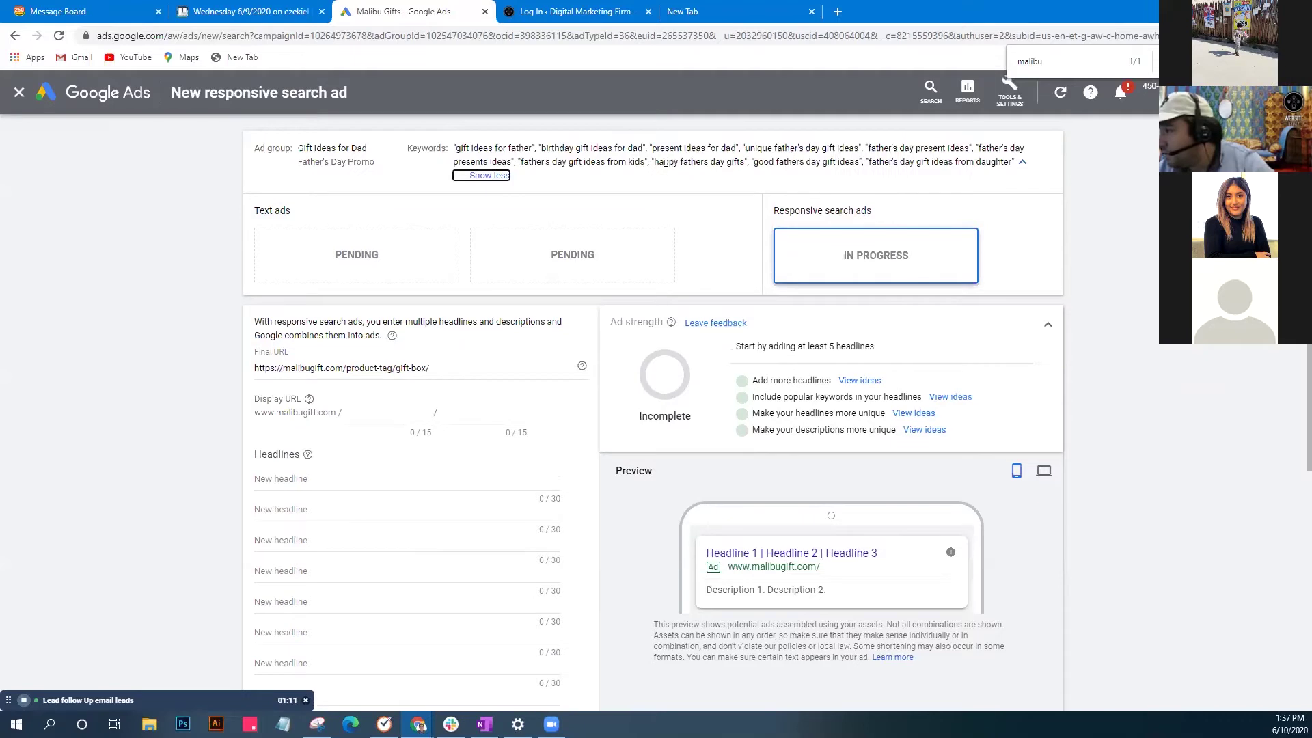
pyautogui.click(415, 415)
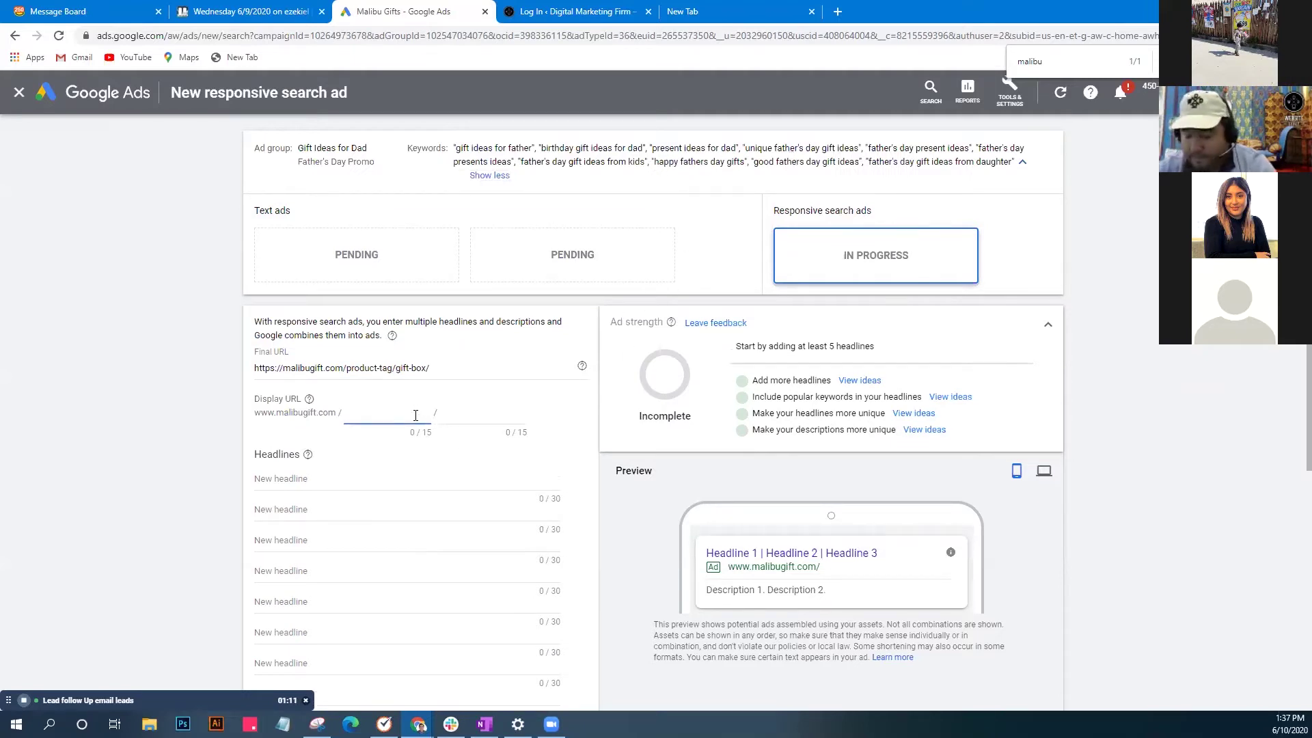
pyautogui.write('fathers-day-fi')
pyautogui.press('BackSpace')
pyautogui.press('BackSpace')
pyautogui.press('BackSpace')
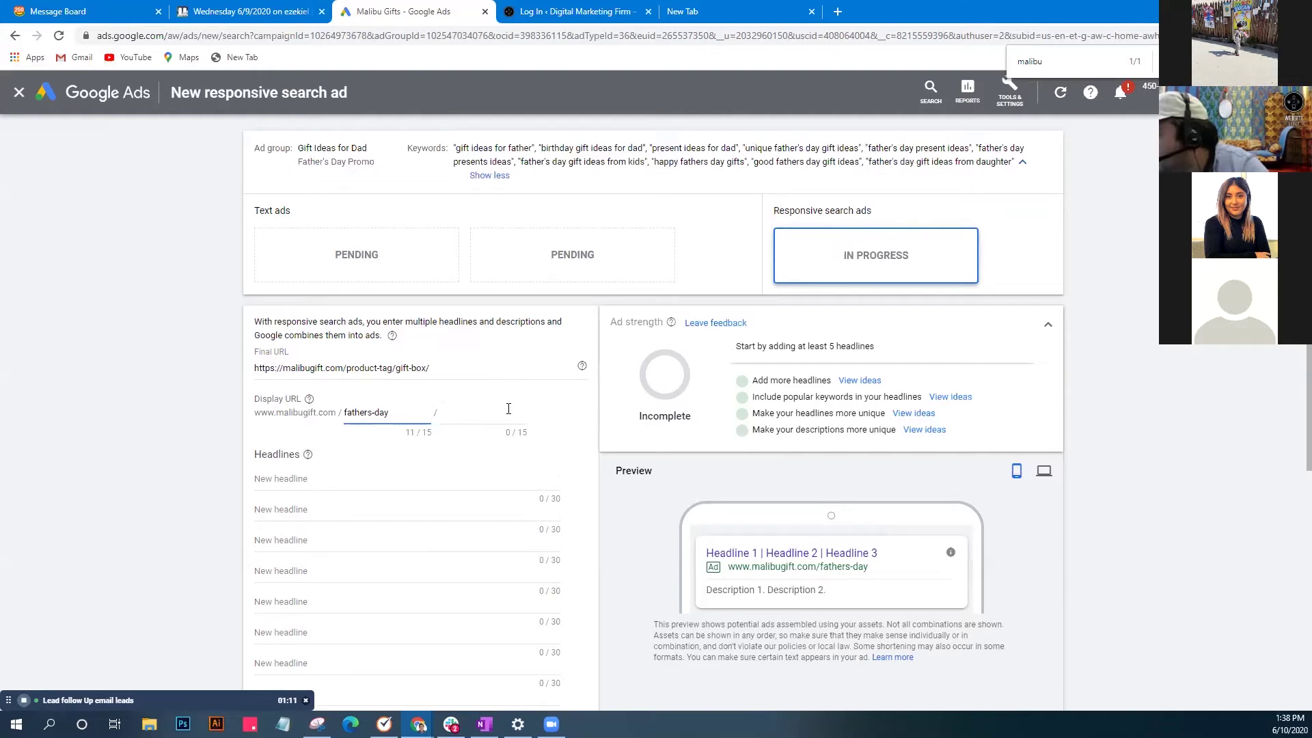
pyautogui.click(482, 415)
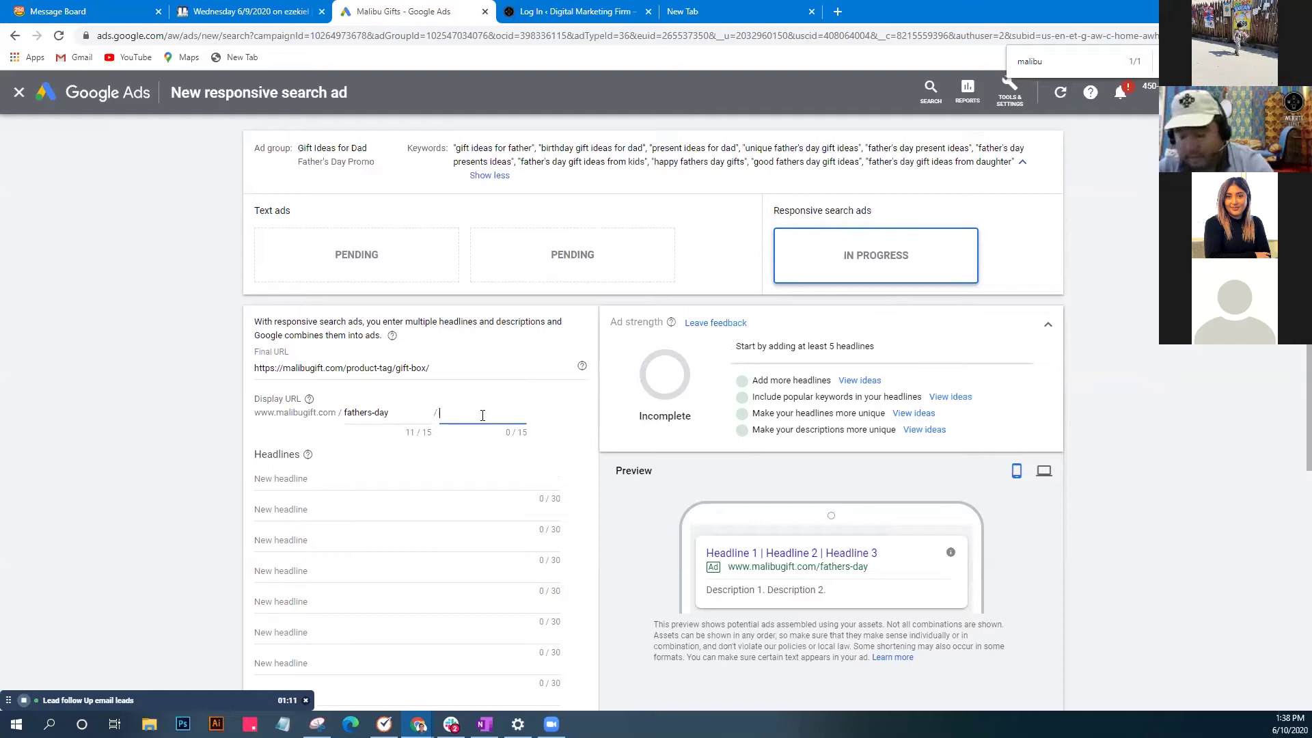
pyautogui.write('gift-ideas')
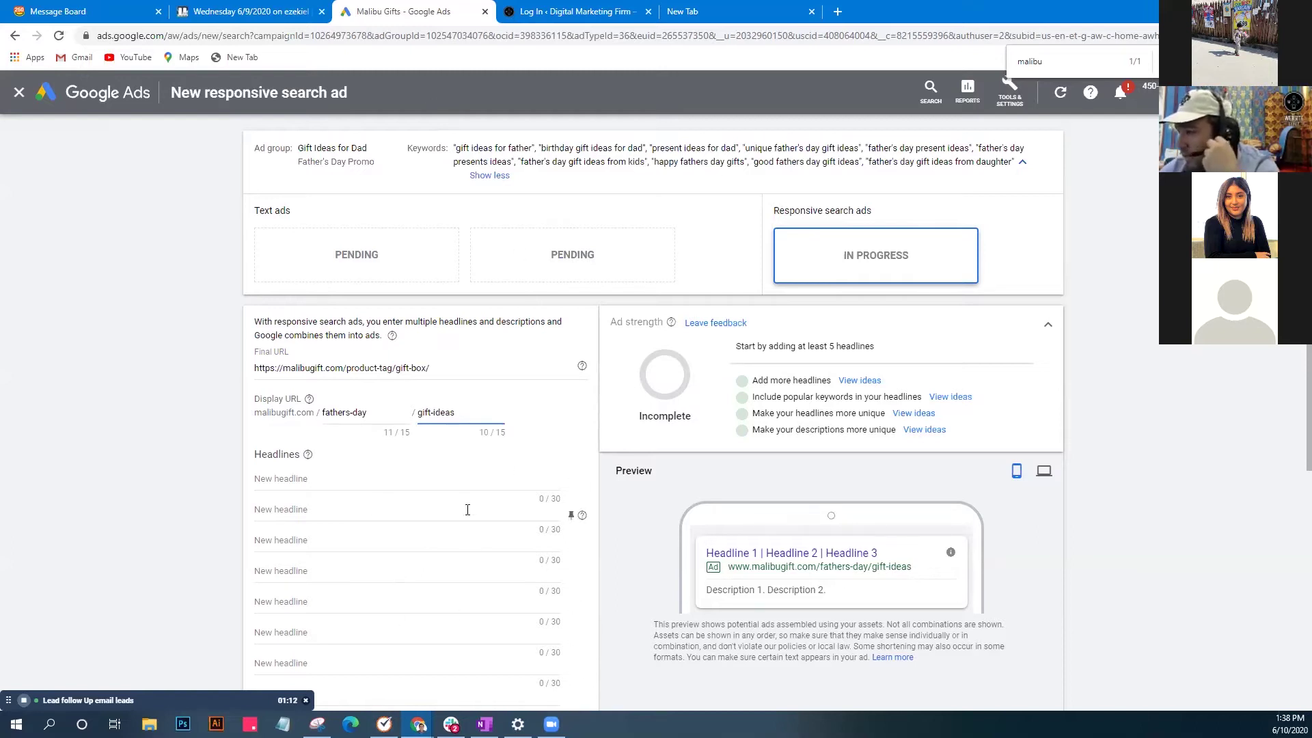
# Duplicate the ad form's browser tab and show the Gift Ideas for Dad search keywords in the copy.
pyautogui.rightClick(413, 8)
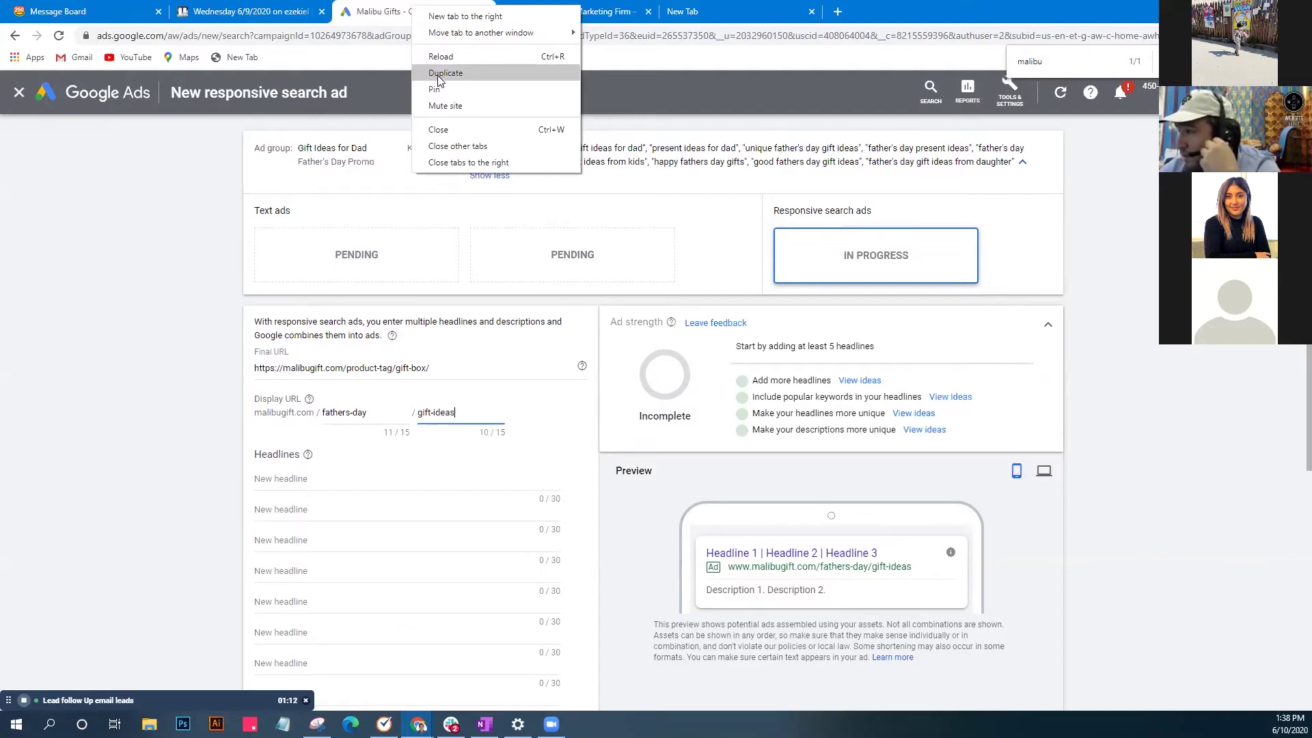
pyautogui.click(437, 73)
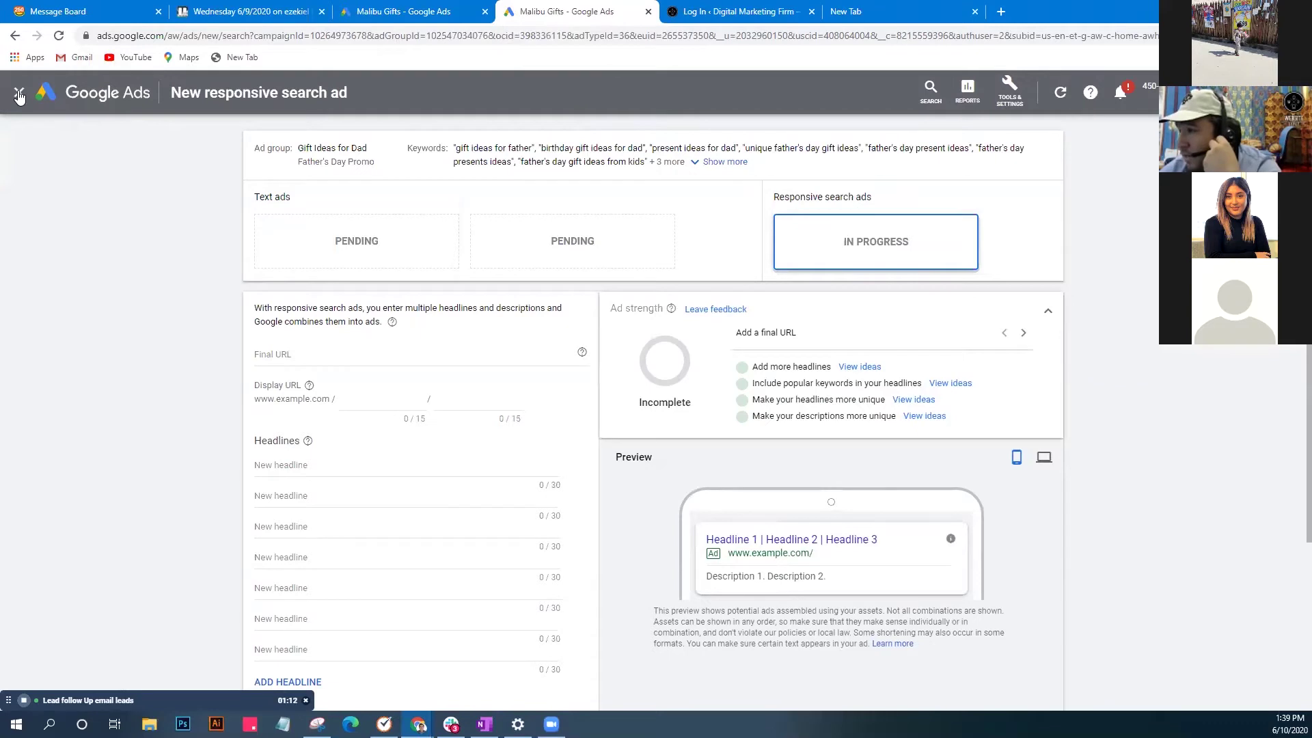
pyautogui.click(16, 38)
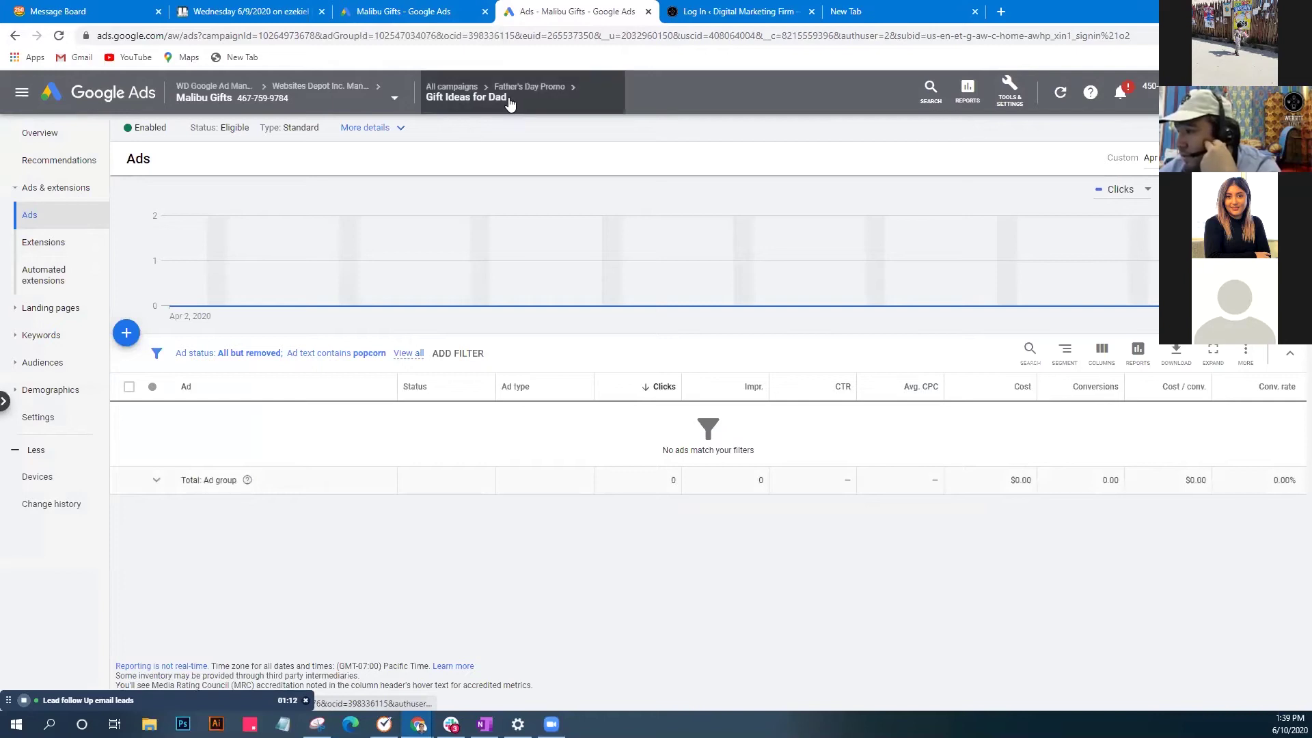
pyautogui.click(41, 335)
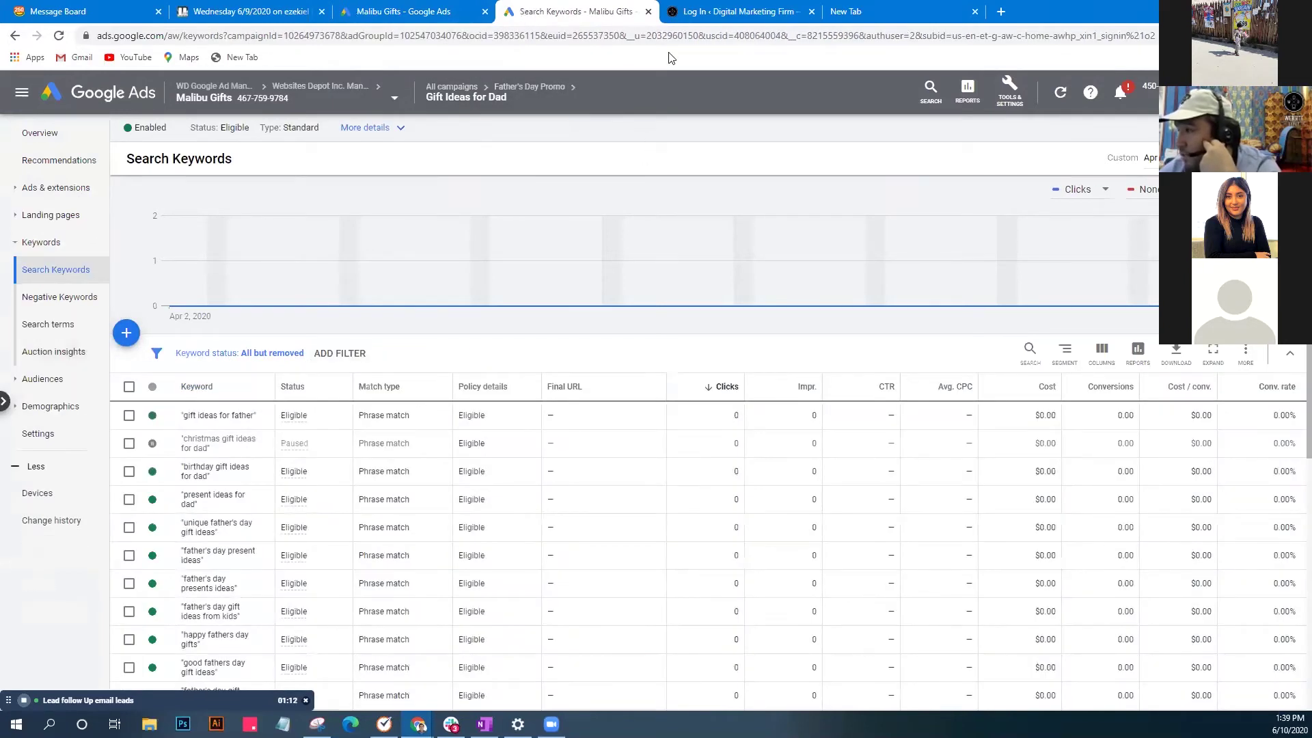
# Separate the ad form into its own window and arrange it side by side with the search keywords window.
pyautogui.click(358, 12)
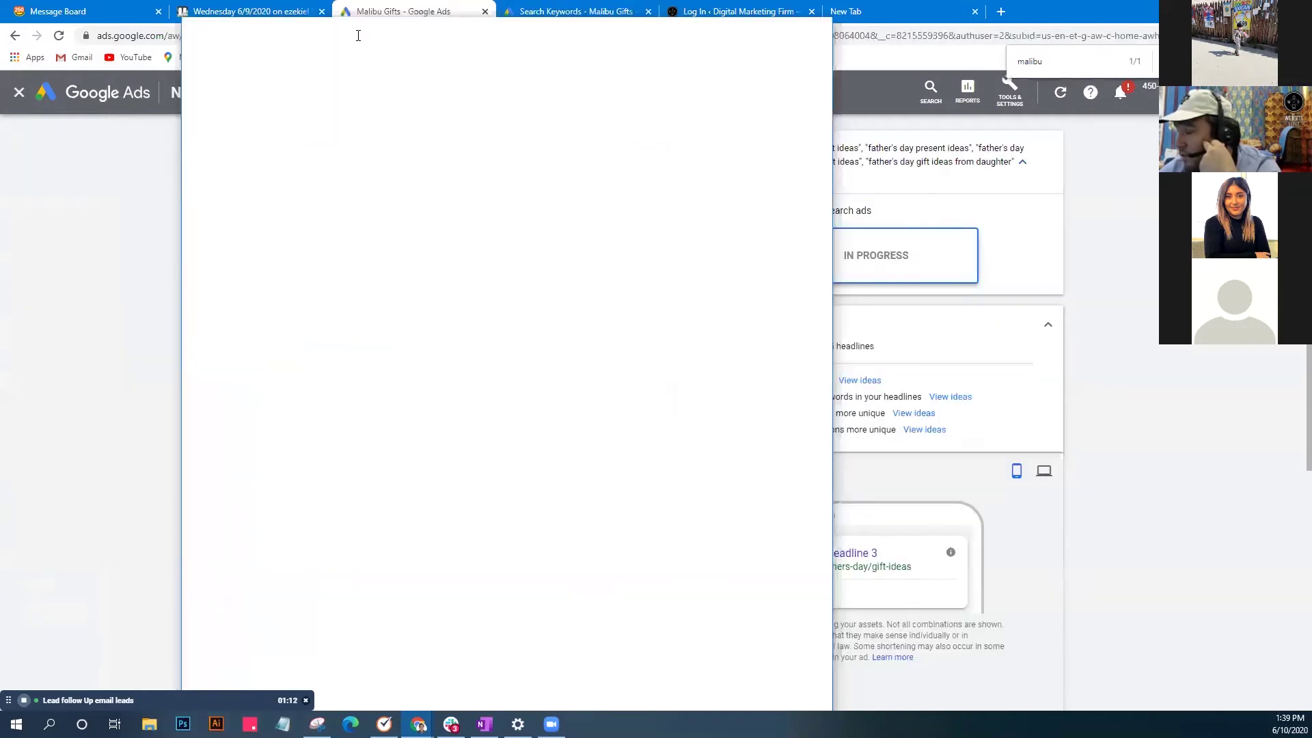
pyautogui.doubleClick(967, 14)
pyautogui.click(963, 14)
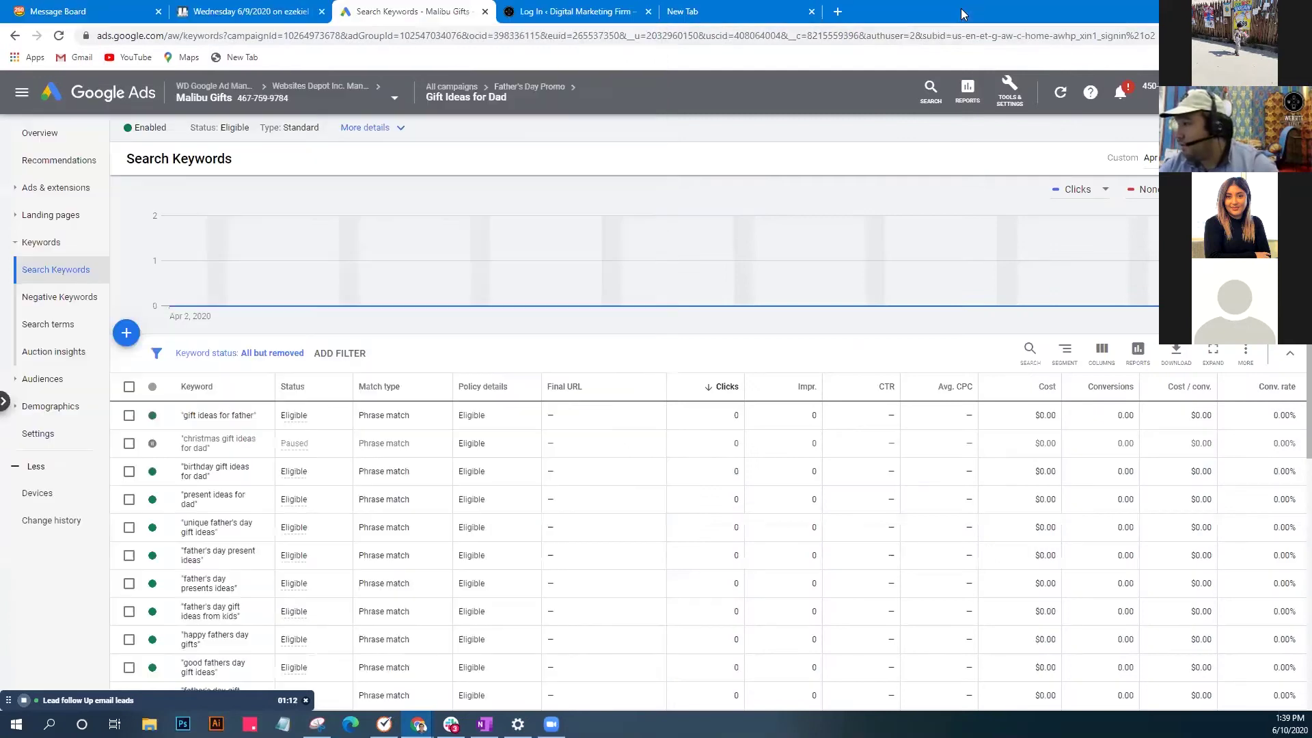
pyautogui.doubleClick(963, 14)
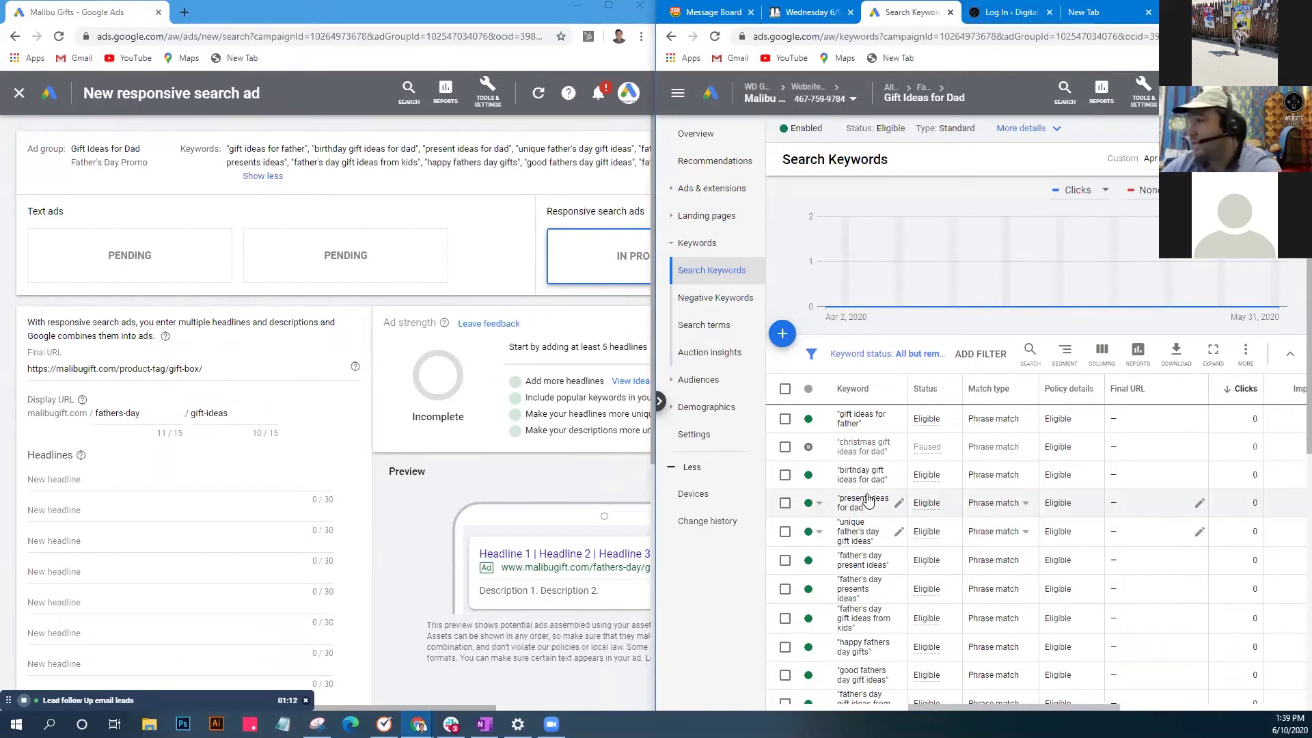
# Consult the rest of the keyword list and enter "Fathers Day Gift Basket Ideas" as the ad's first headline.
pyautogui.scroll(-7, 970, 519)
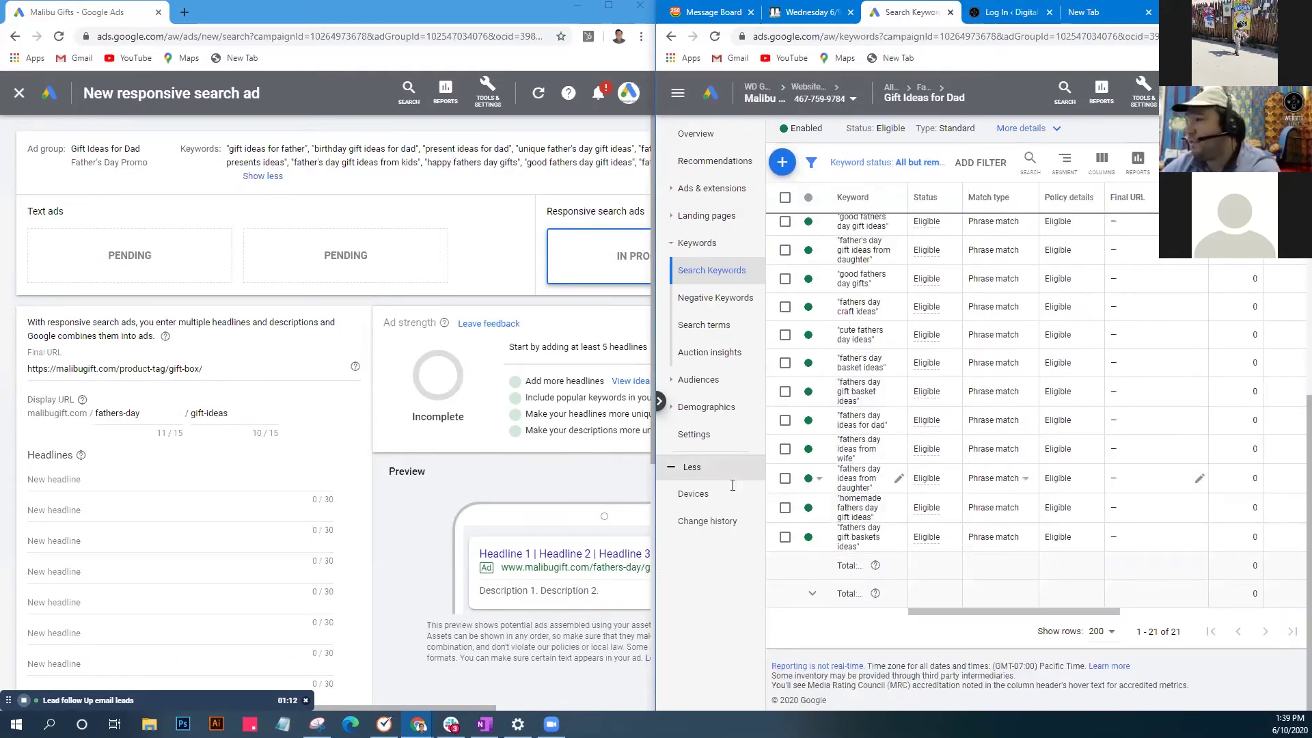
pyautogui.moveTo(296, 148); pyautogui.dragTo(527, 159)
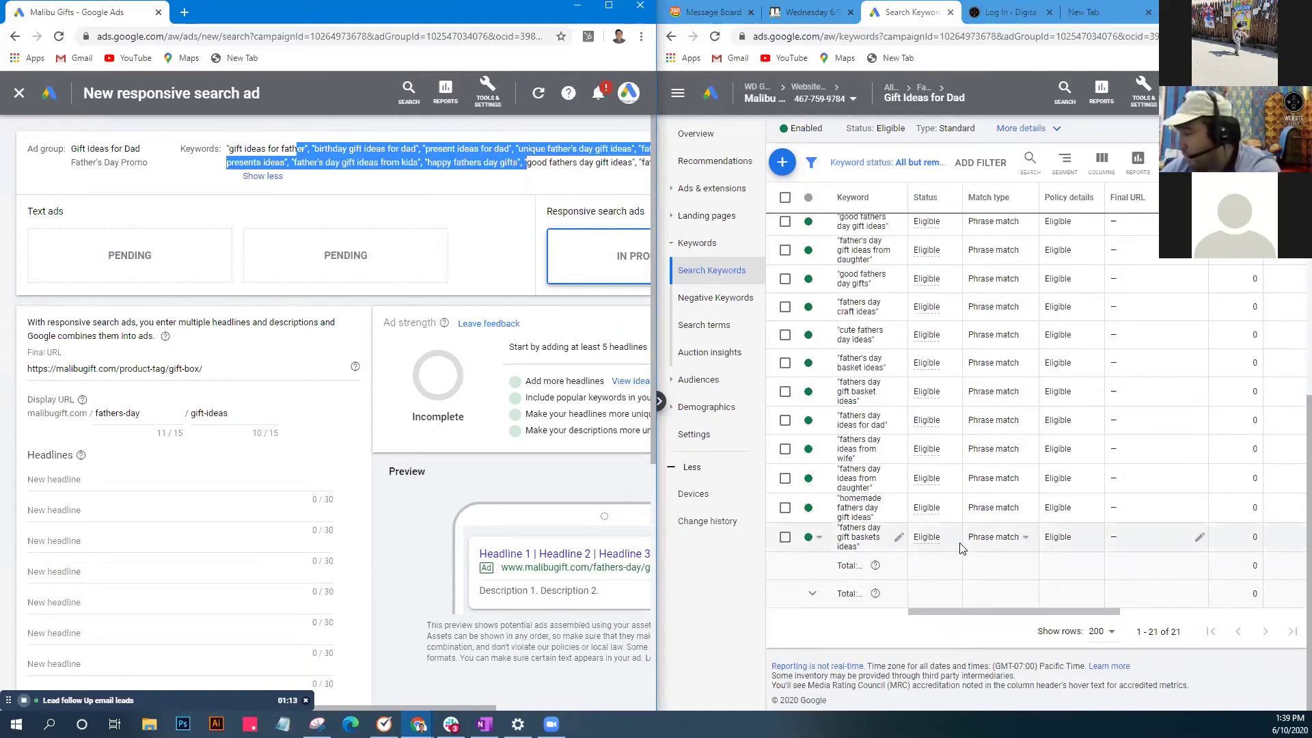
pyautogui.scroll(-1, 289, 427)
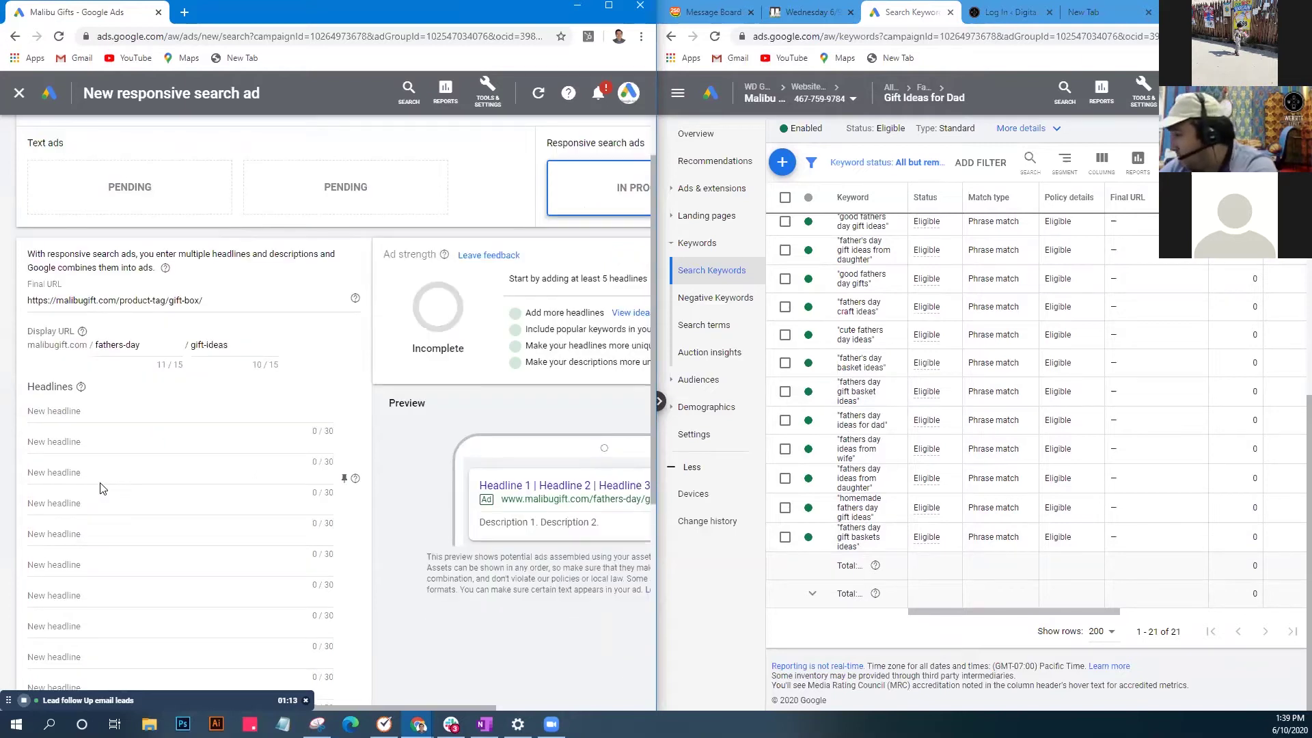
pyautogui.click(96, 413)
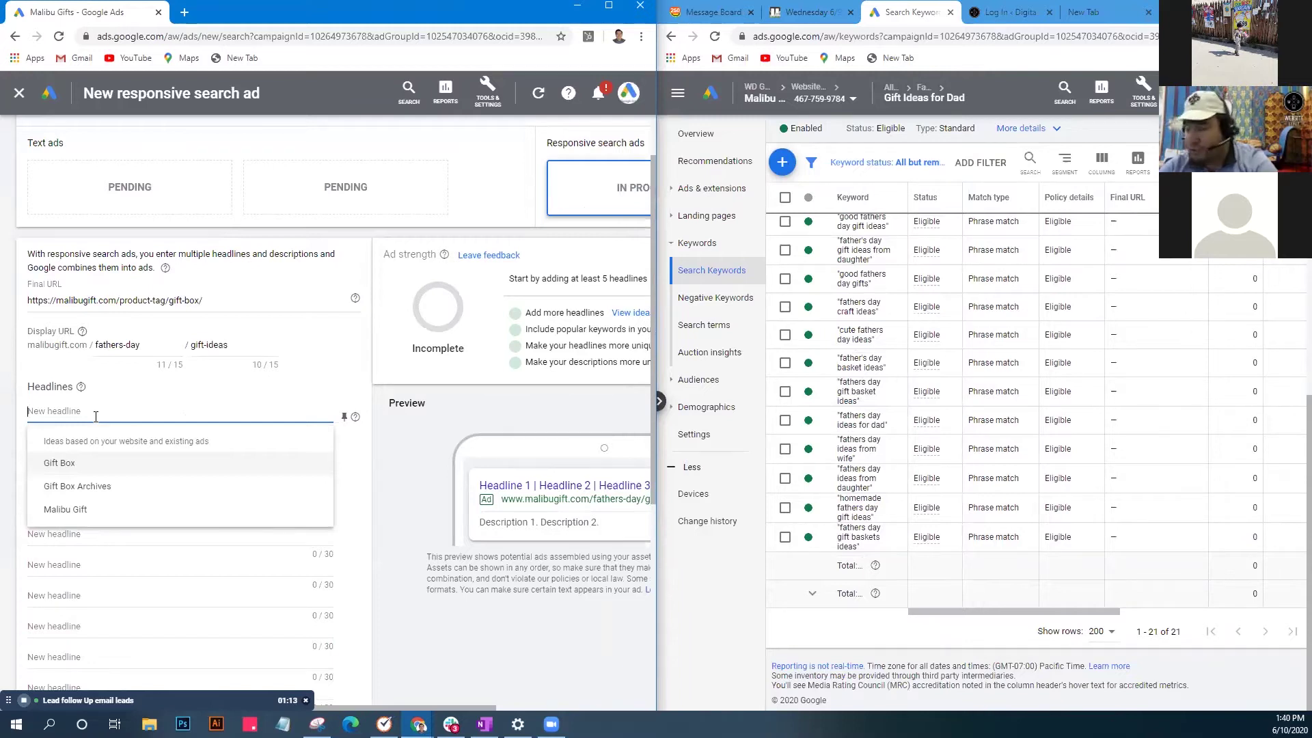
pyautogui.write('Fat')
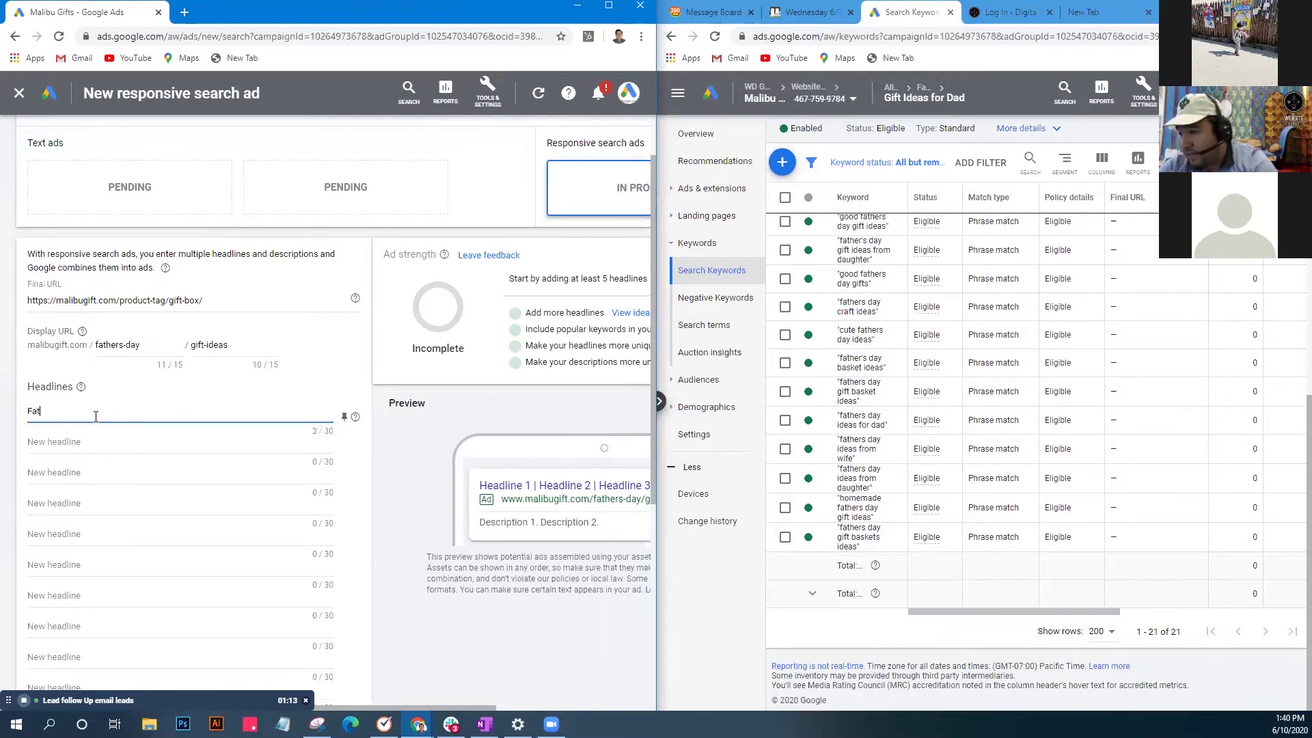
pyautogui.write('hers Day G')
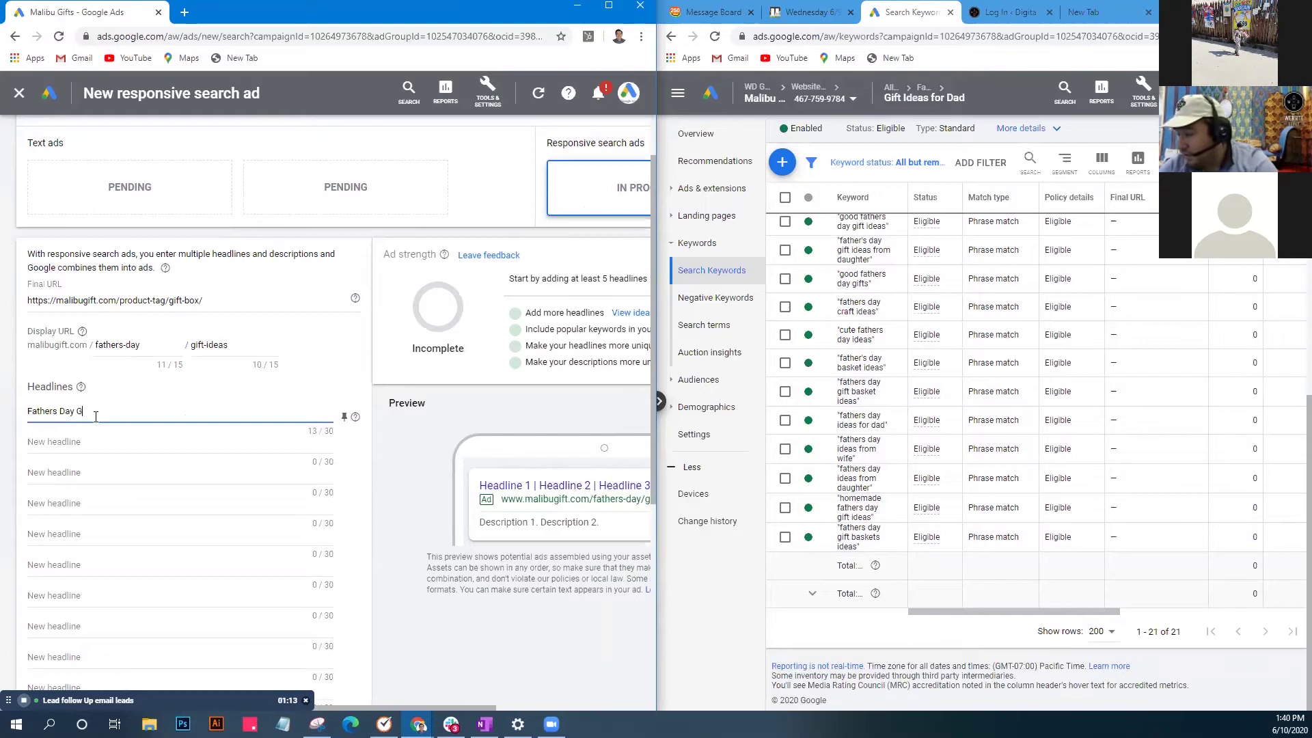
pyautogui.write('ift Basket Ideas')
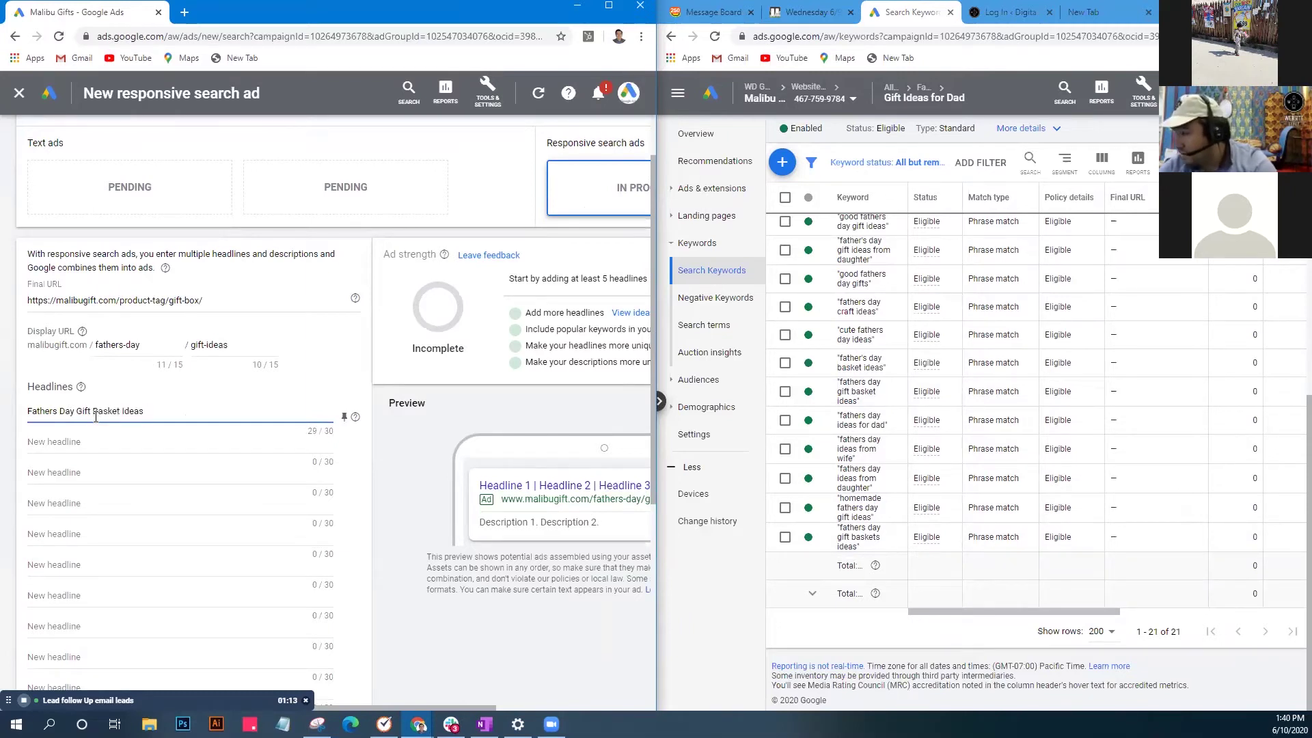
# Enter "Shop Fathers Day Craft Ideas" as the ad's second headline.
pyautogui.click(145, 442)
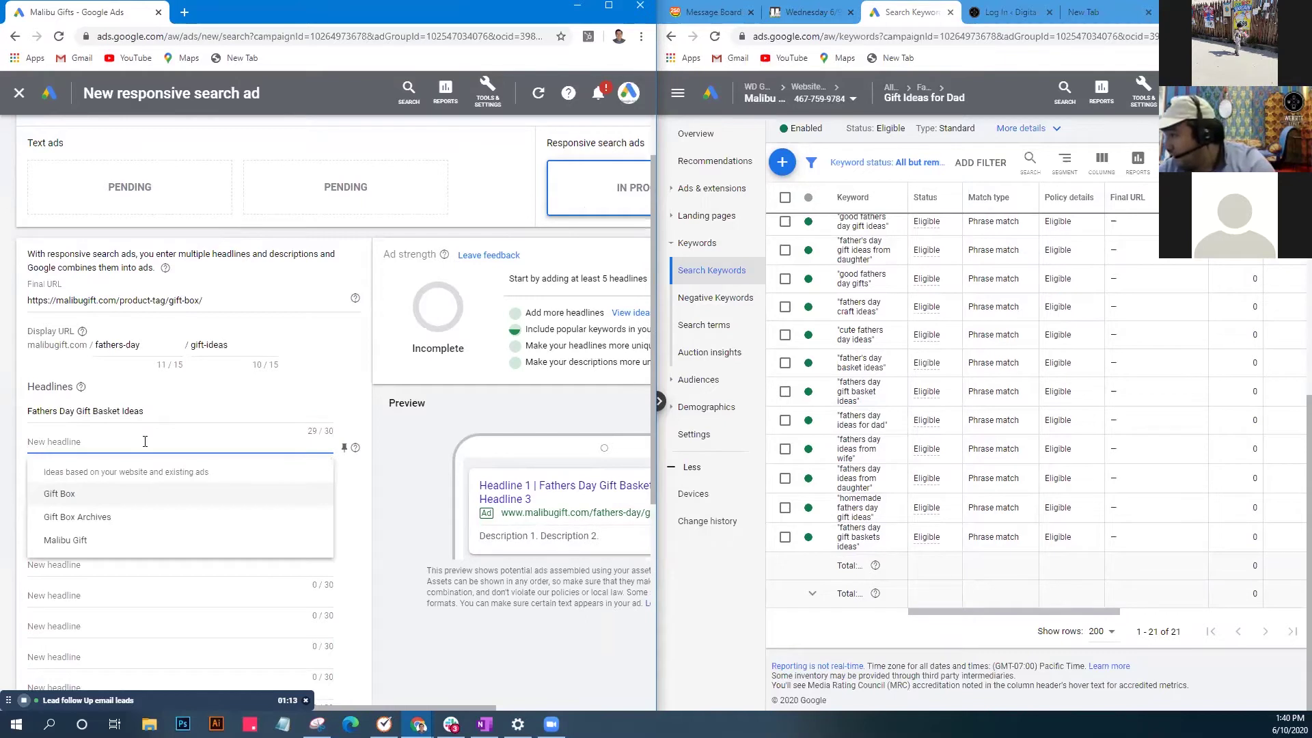
pyautogui.write('Shop')
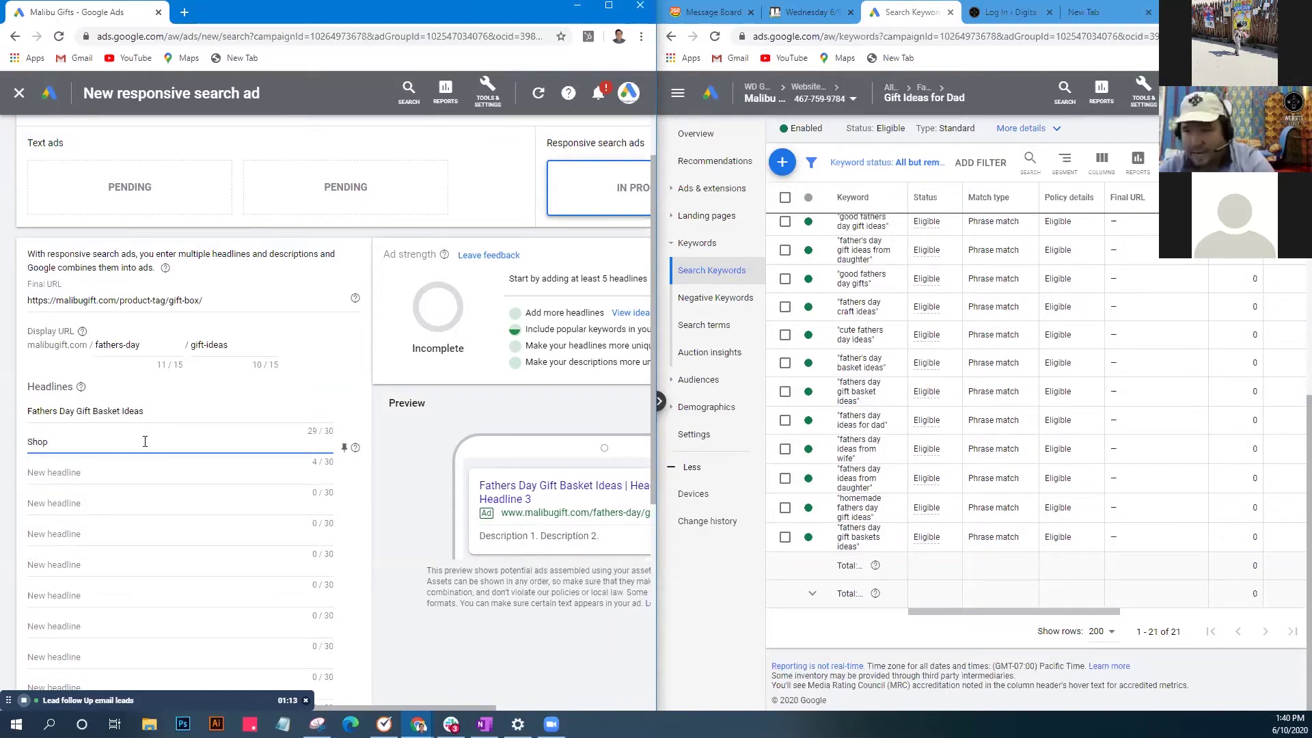
pyautogui.write(' Fathers')
pyautogui.write('s')
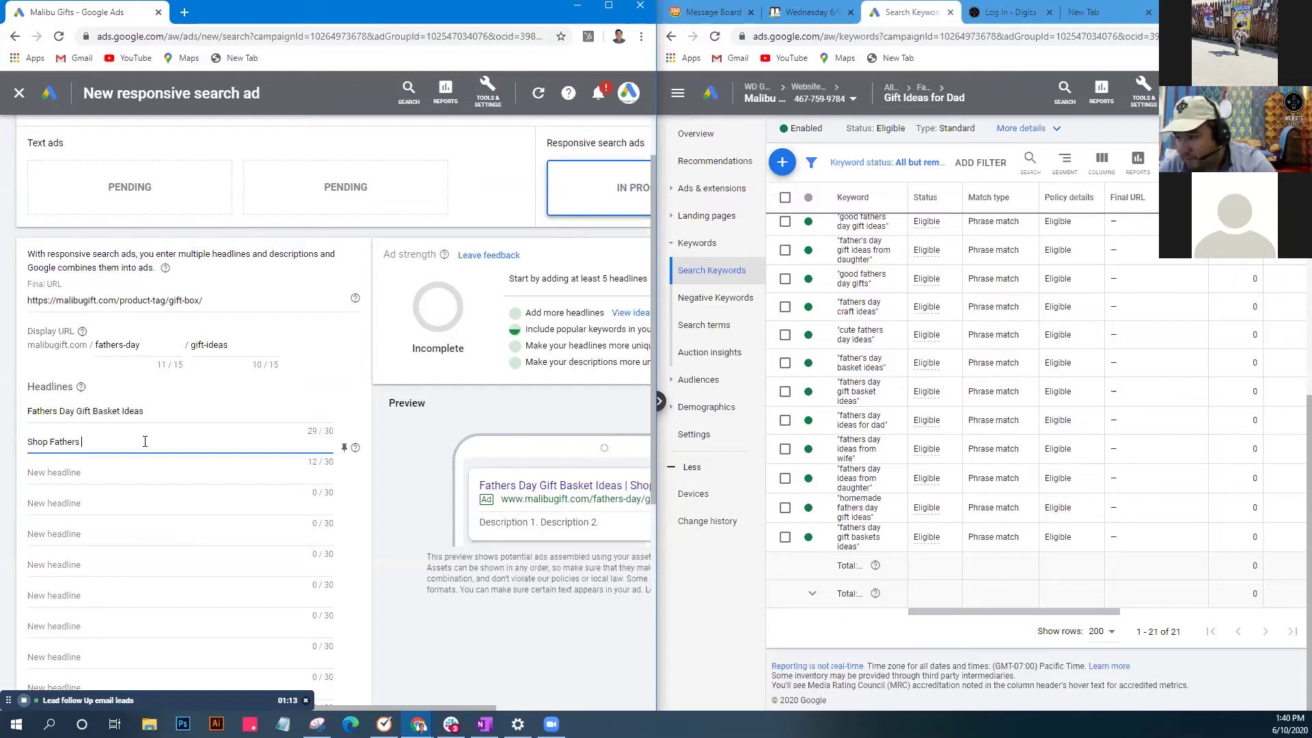
pyautogui.write(' Day Craft Ideas')
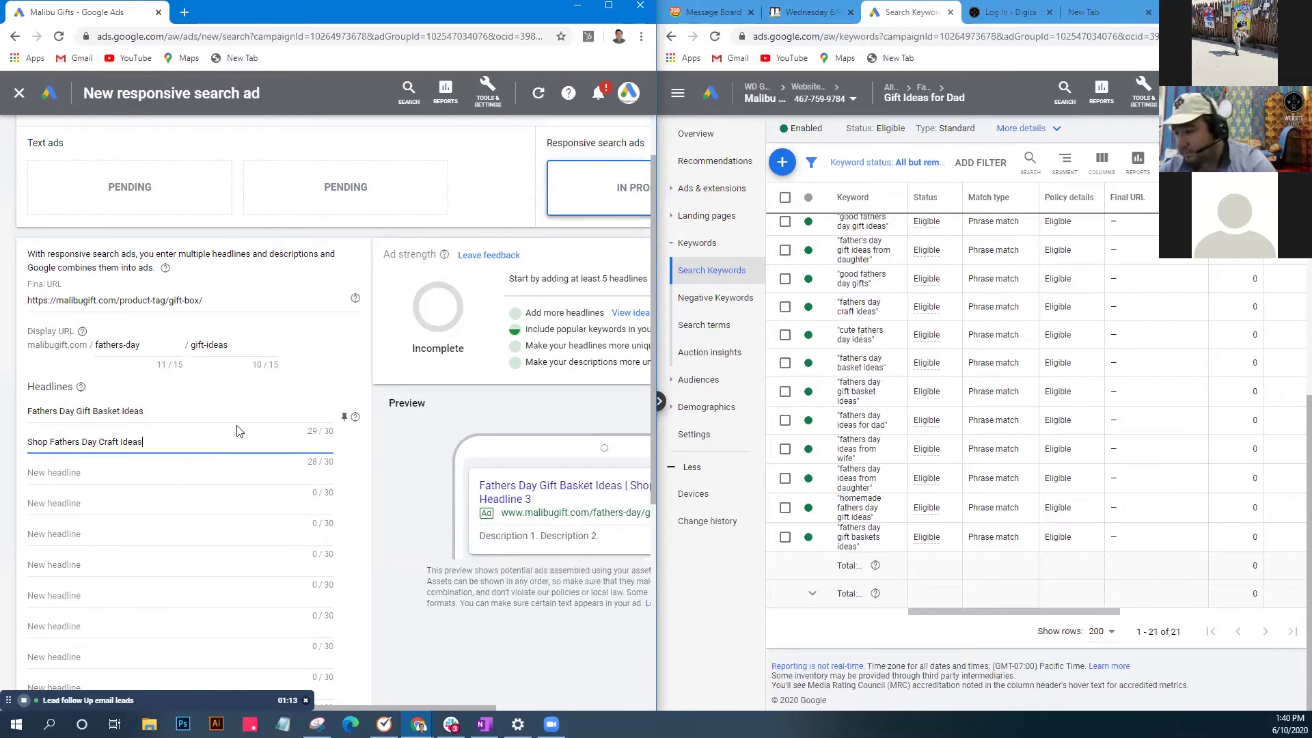
# Consult the start of the keyword list and enter "Birthday Gift Ideas For Dad" as the ad's third headline.
pyautogui.scroll(-2, 225, 409)
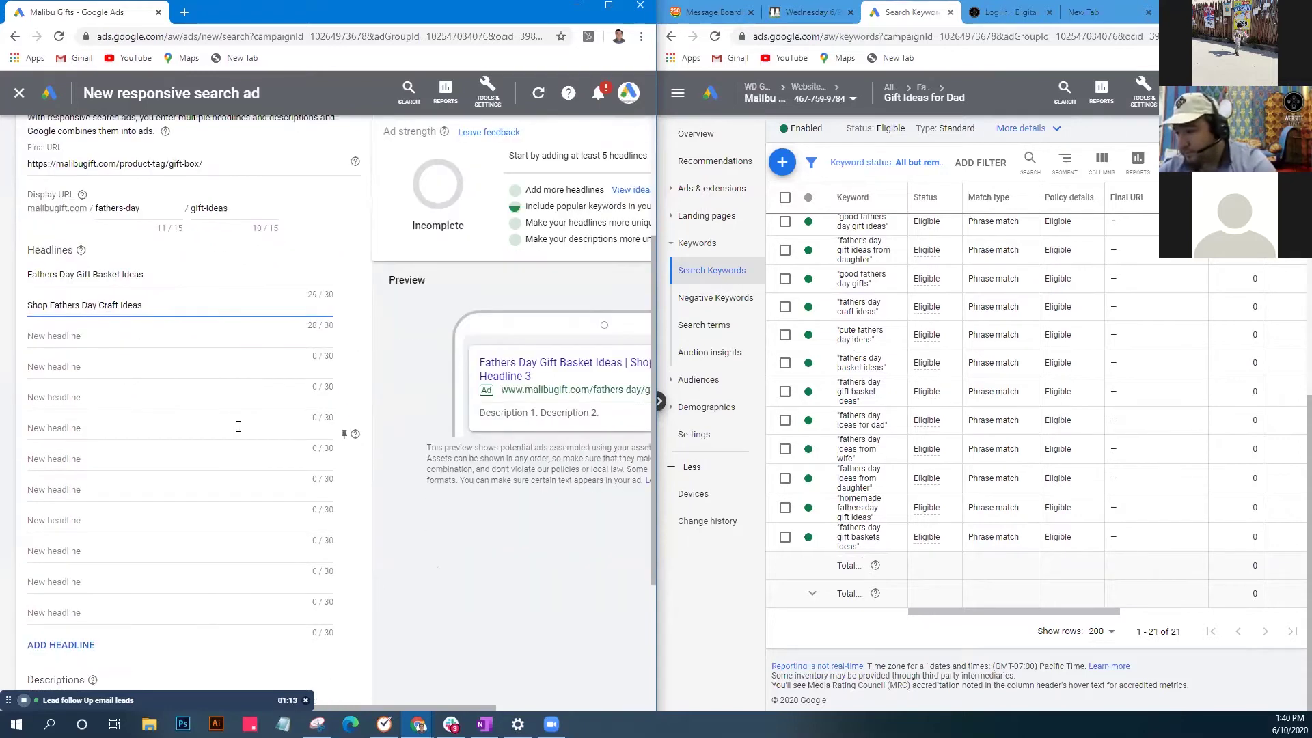
pyautogui.click(231, 337)
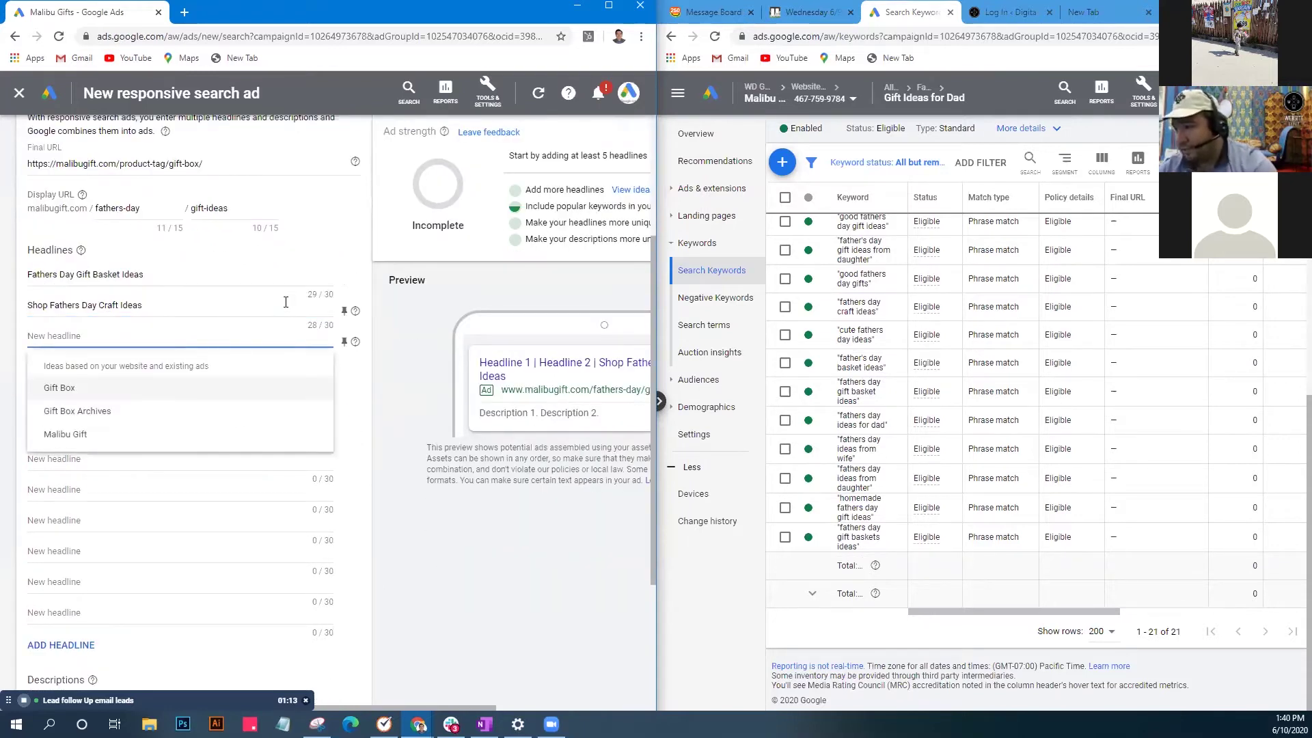
pyautogui.click(276, 280)
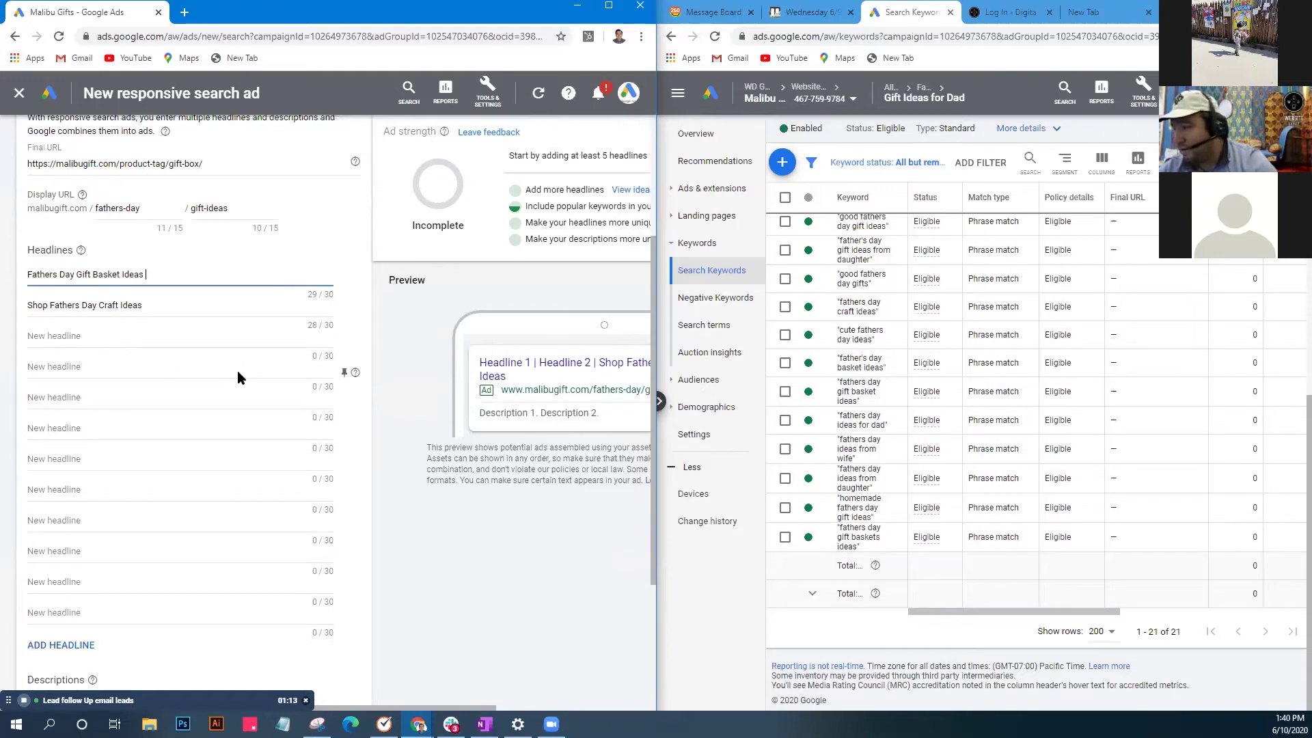
pyautogui.scroll(2, 963, 471)
pyautogui.scroll(3, 963, 471)
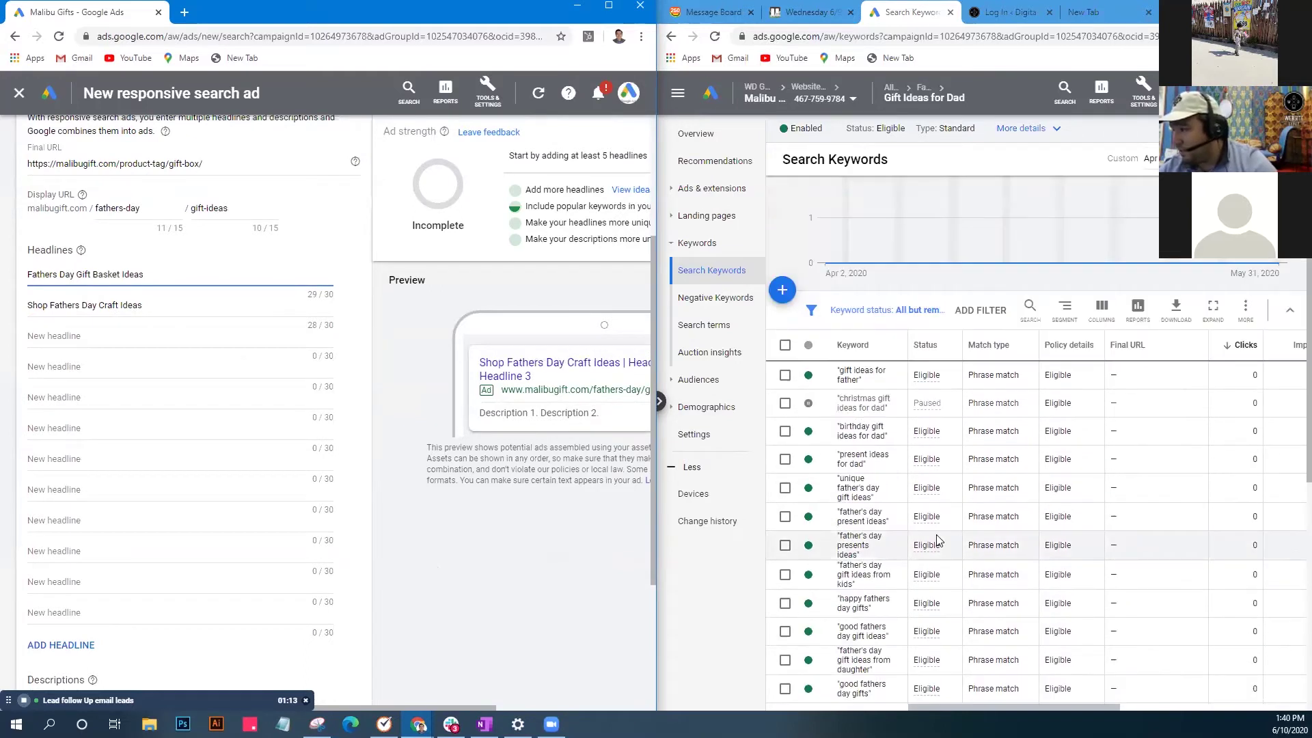
pyautogui.click(198, 336)
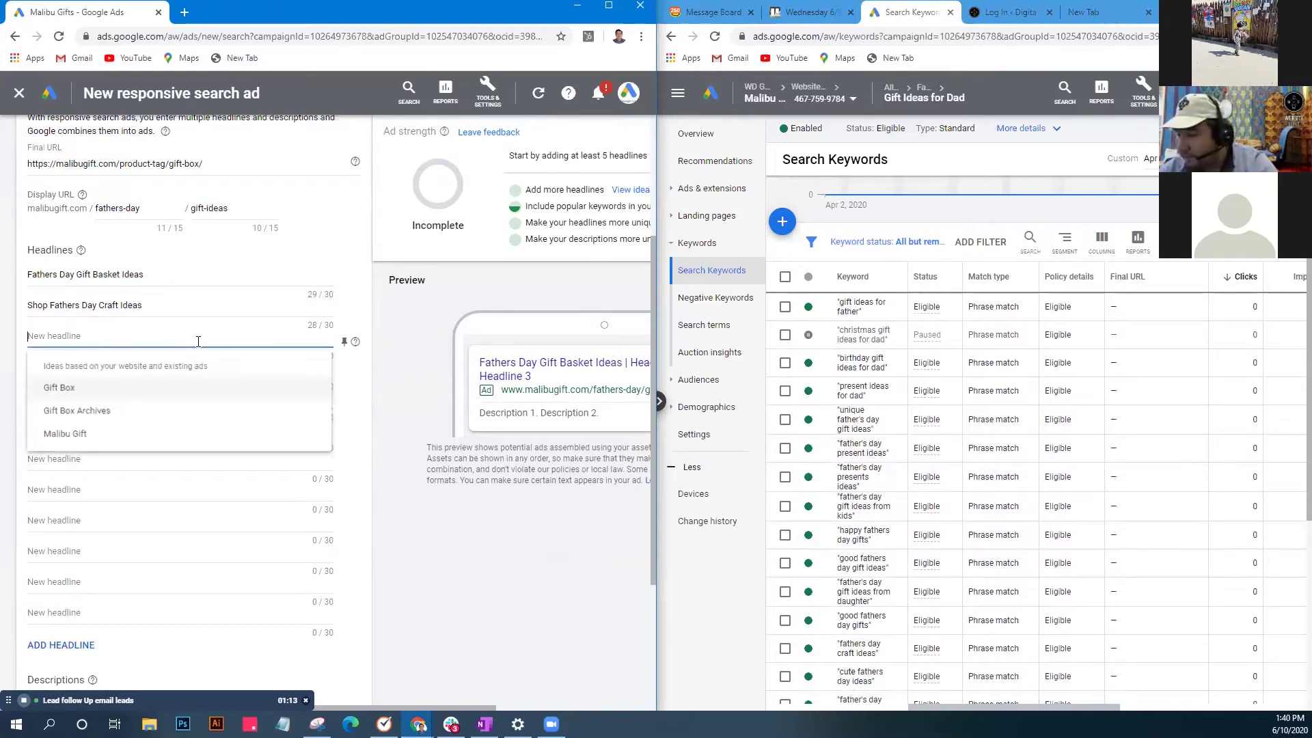
pyautogui.write('Bi')
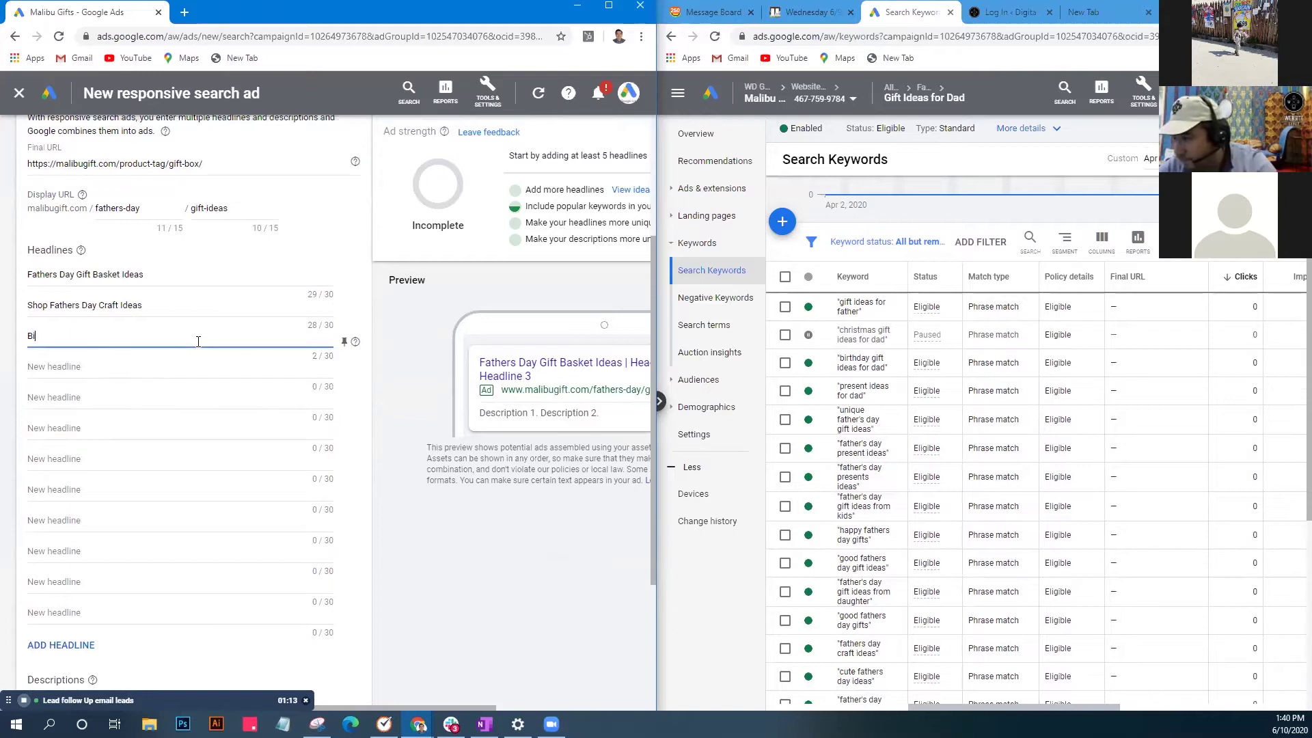
pyautogui.write('rthday gif')
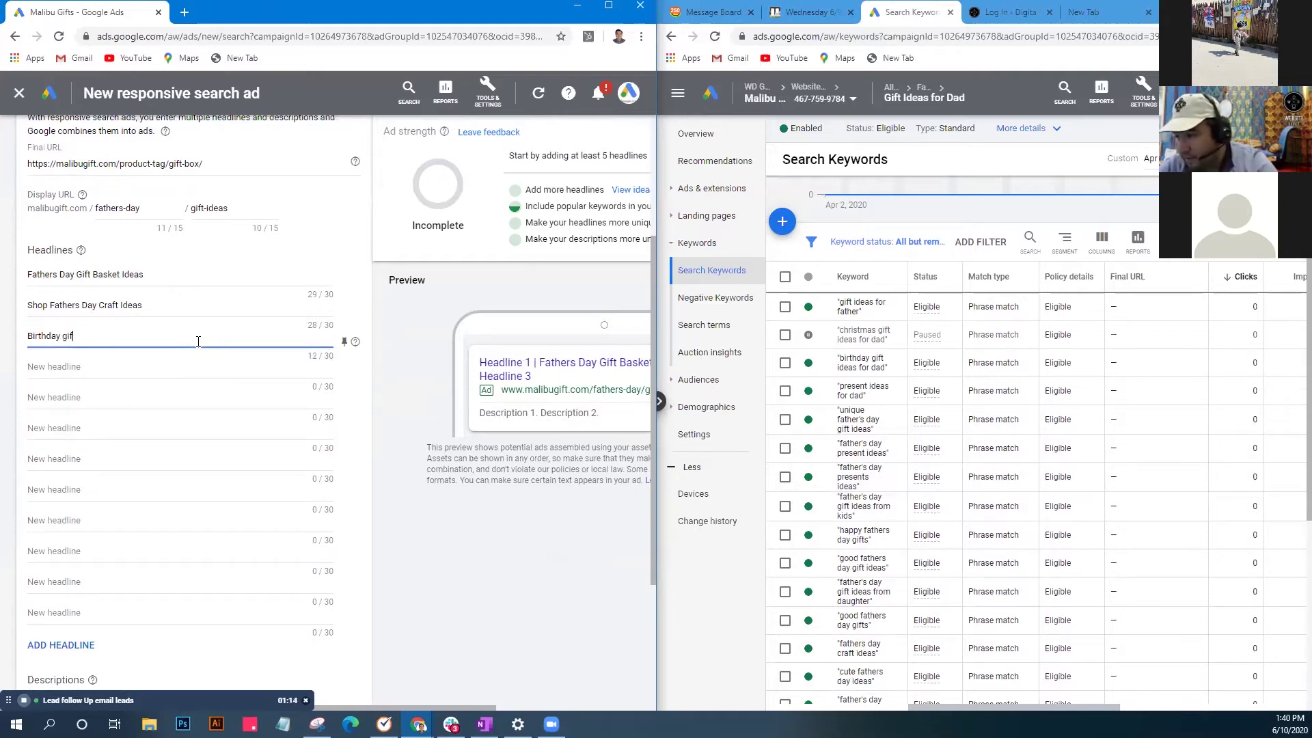
pyautogui.press('BackSpace')
pyautogui.write('Gi')
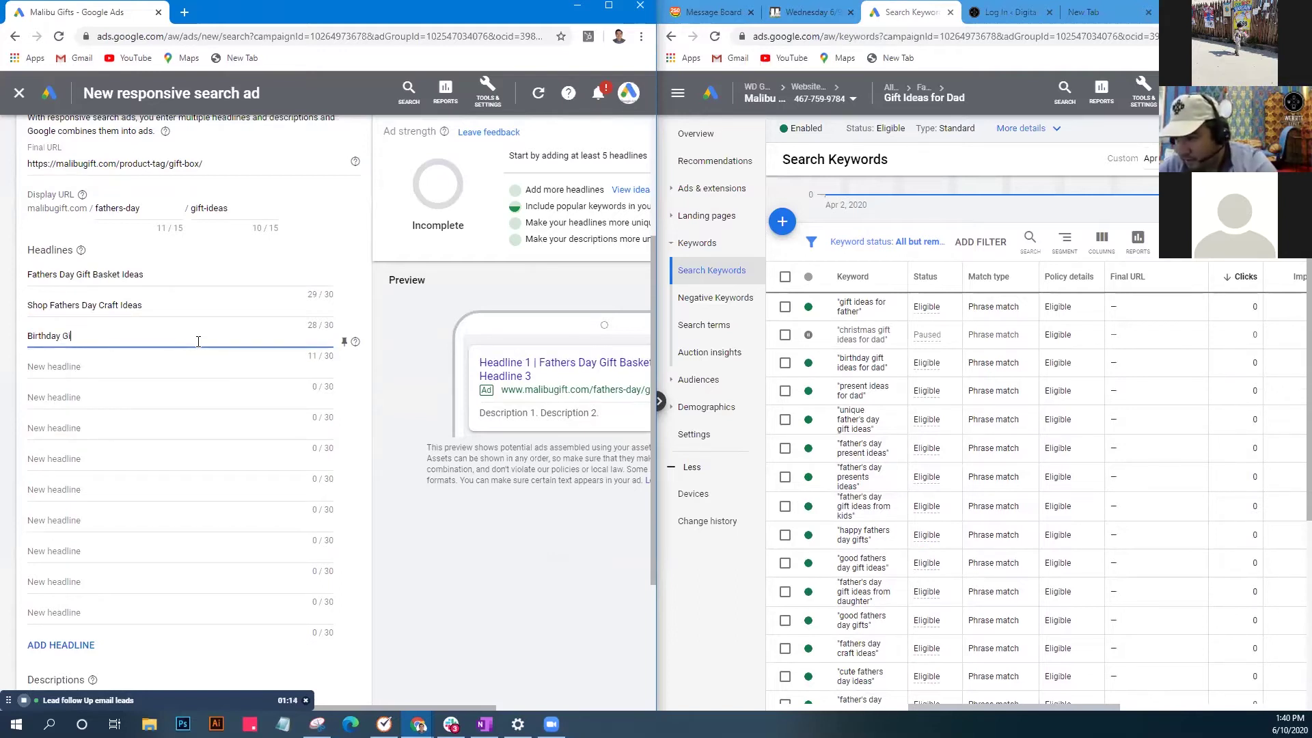
pyautogui.write('ft Ideas For Dad')
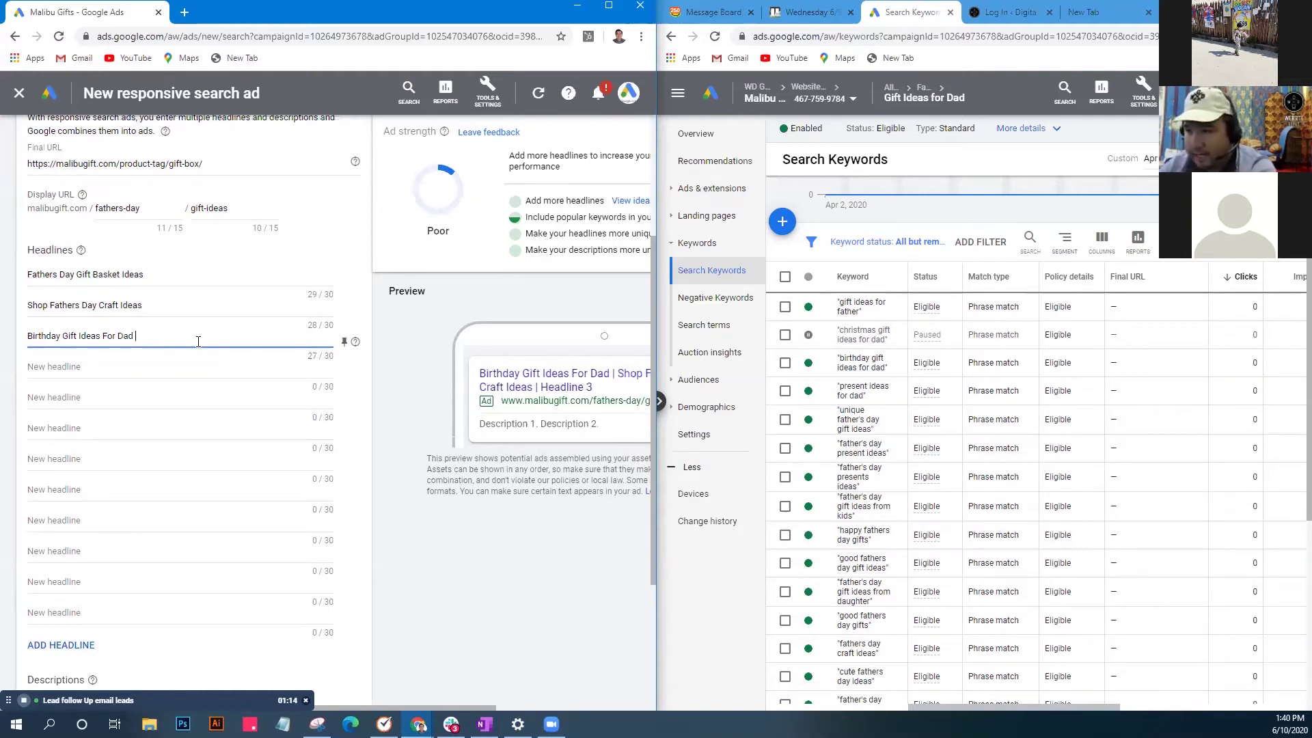
pyautogui.write('Buy')
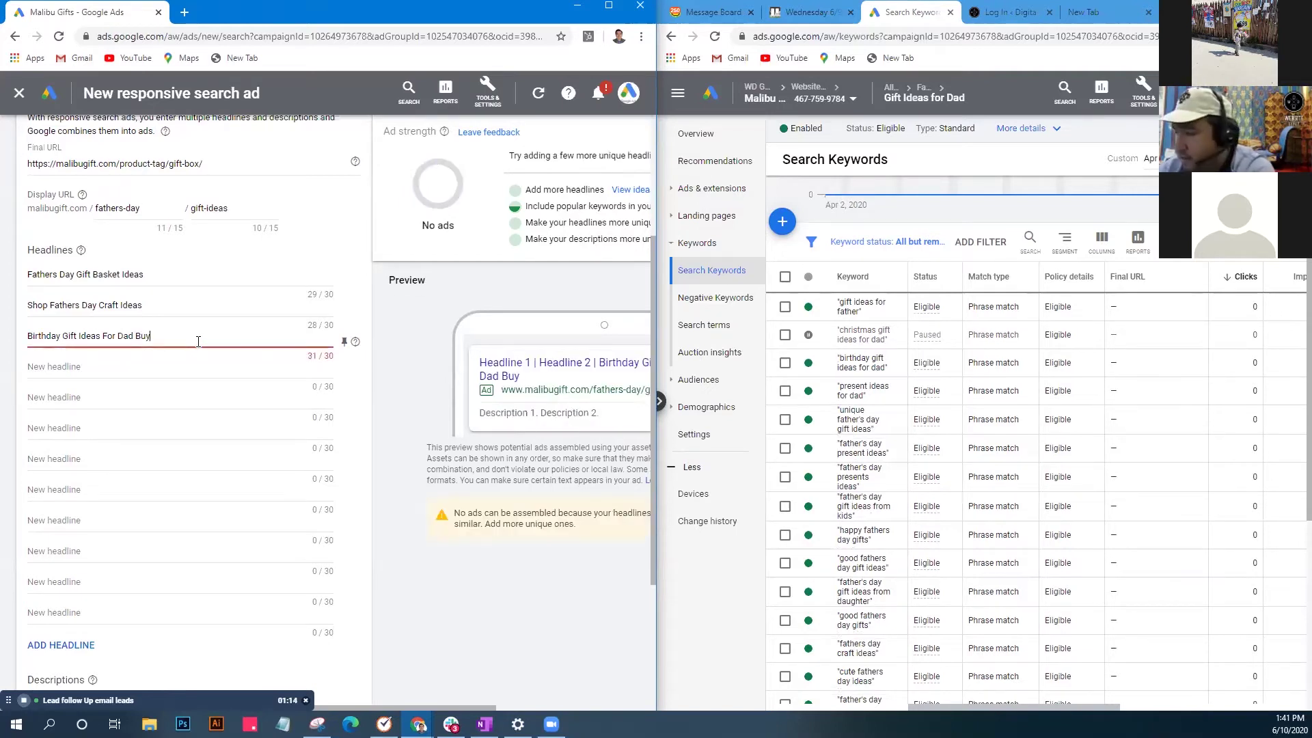
pyautogui.press('BackSpace')
pyautogui.press('BackSpace')
pyautogui.press('BackSpace')
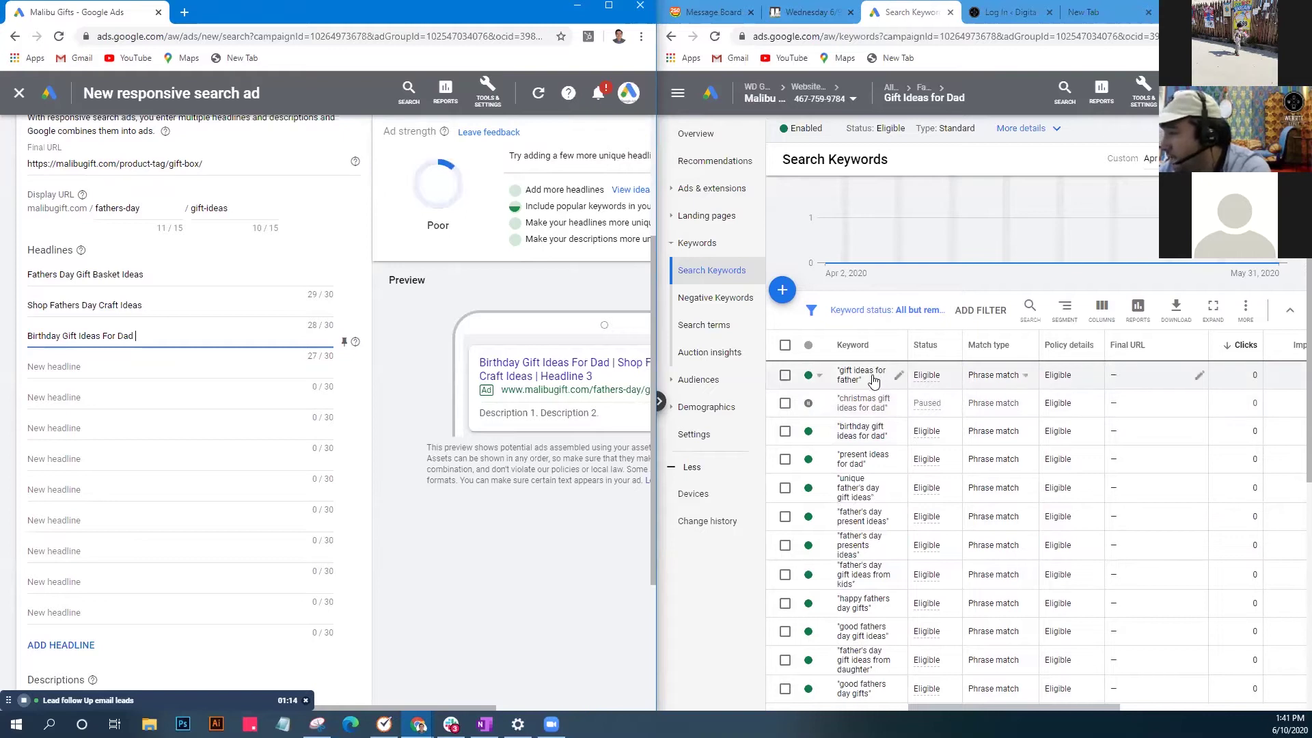
# Enter "Great Gift Ideas For Father" as the ad's fourth headline.
pyautogui.click(194, 367)
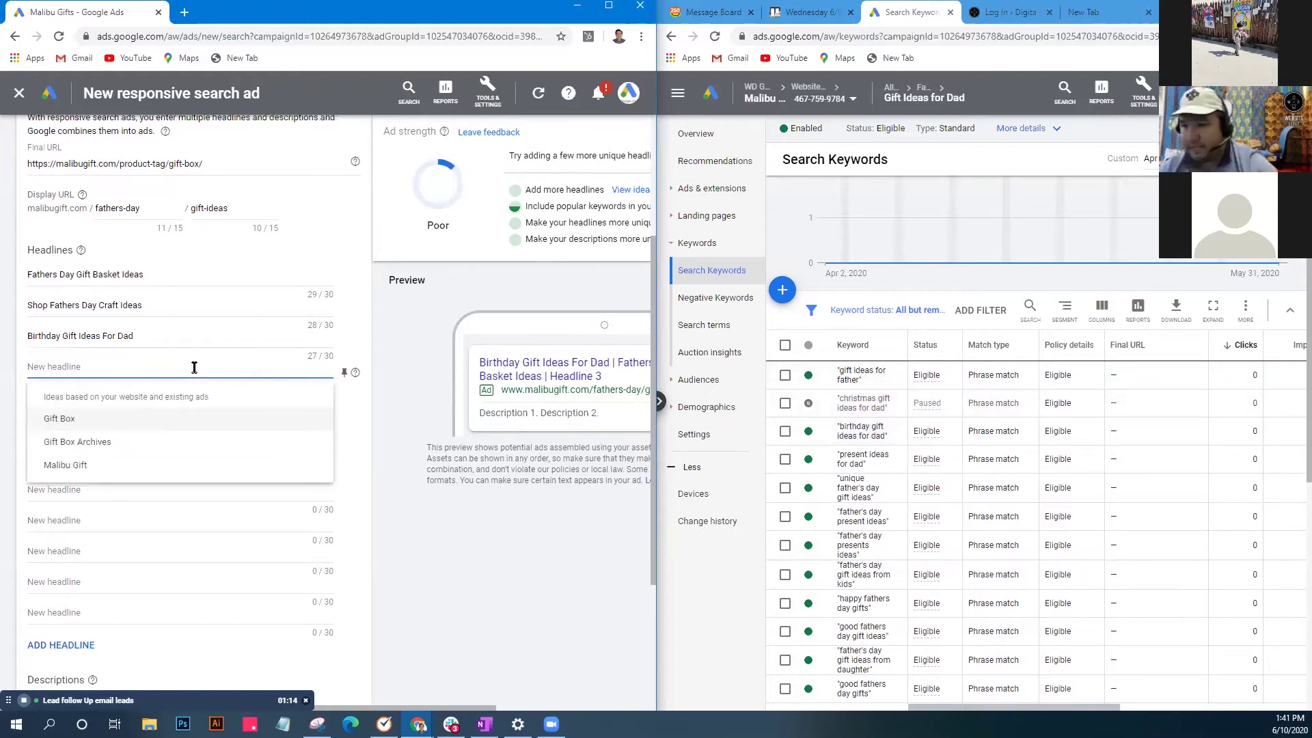
pyautogui.write('Great Gift Ideas')
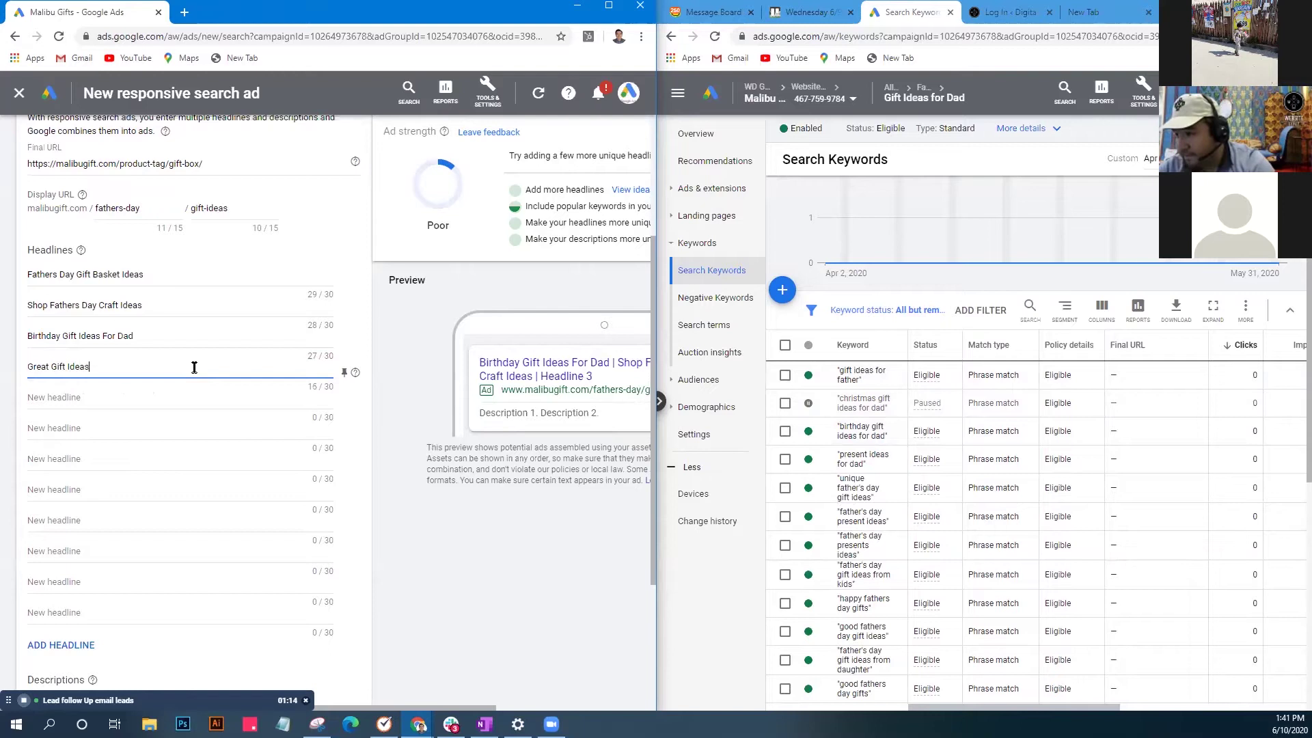
pyautogui.write(' For Father')
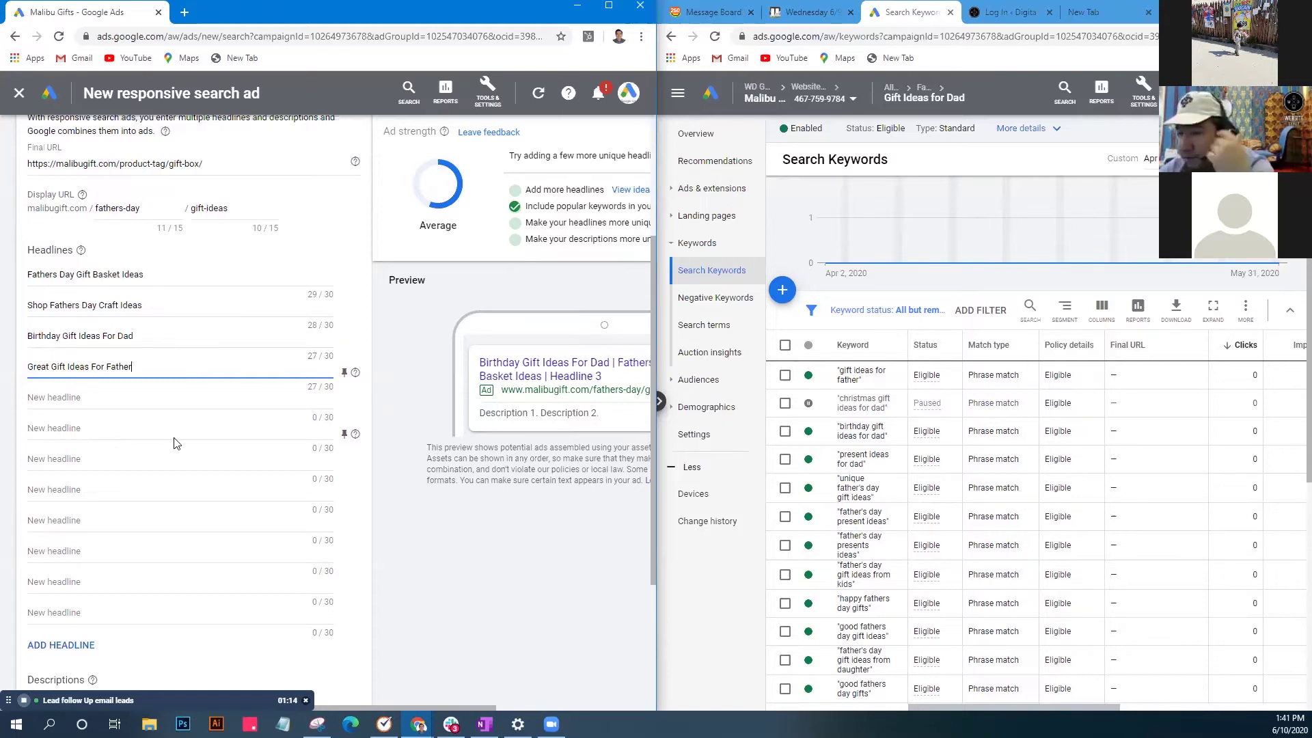
# Review the remaining search keywords and the ad's empty headline and description fields for further copy ideas.
pyautogui.scroll(-2, 176, 443)
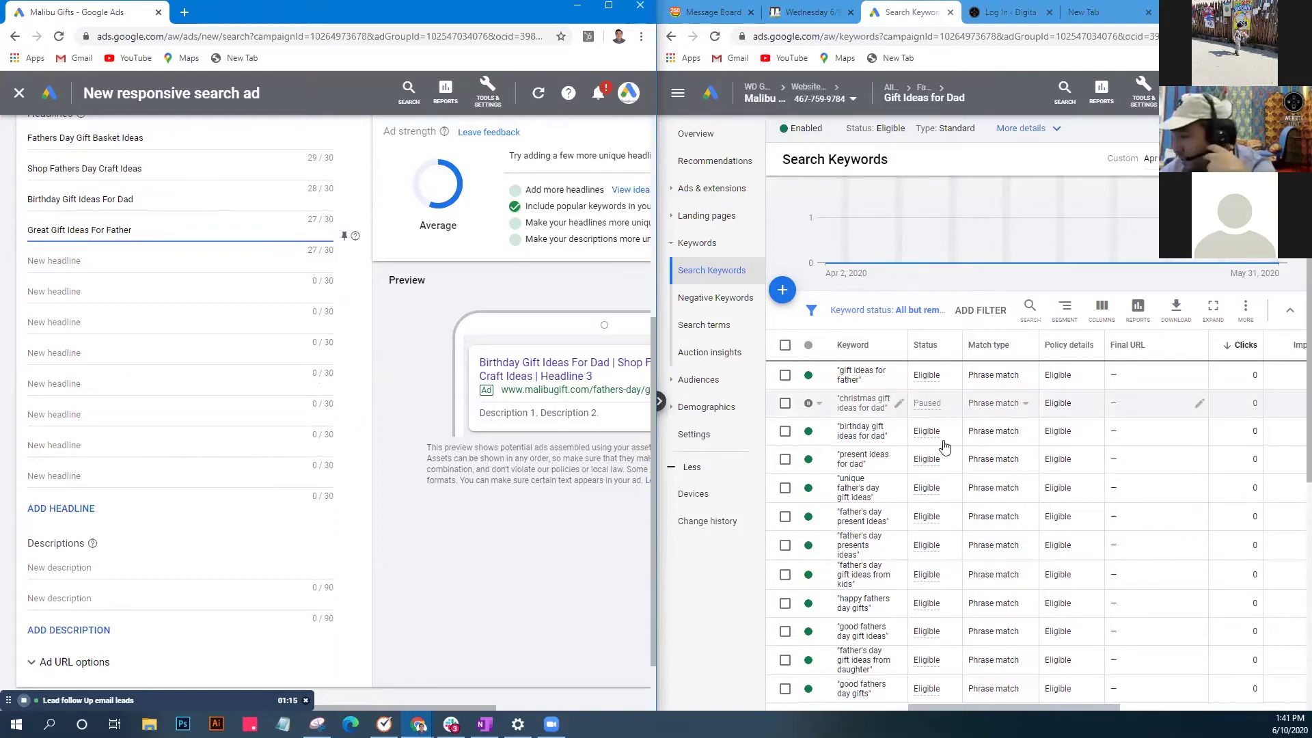
pyautogui.scroll(-2, 959, 485)
pyautogui.scroll(-2, 957, 485)
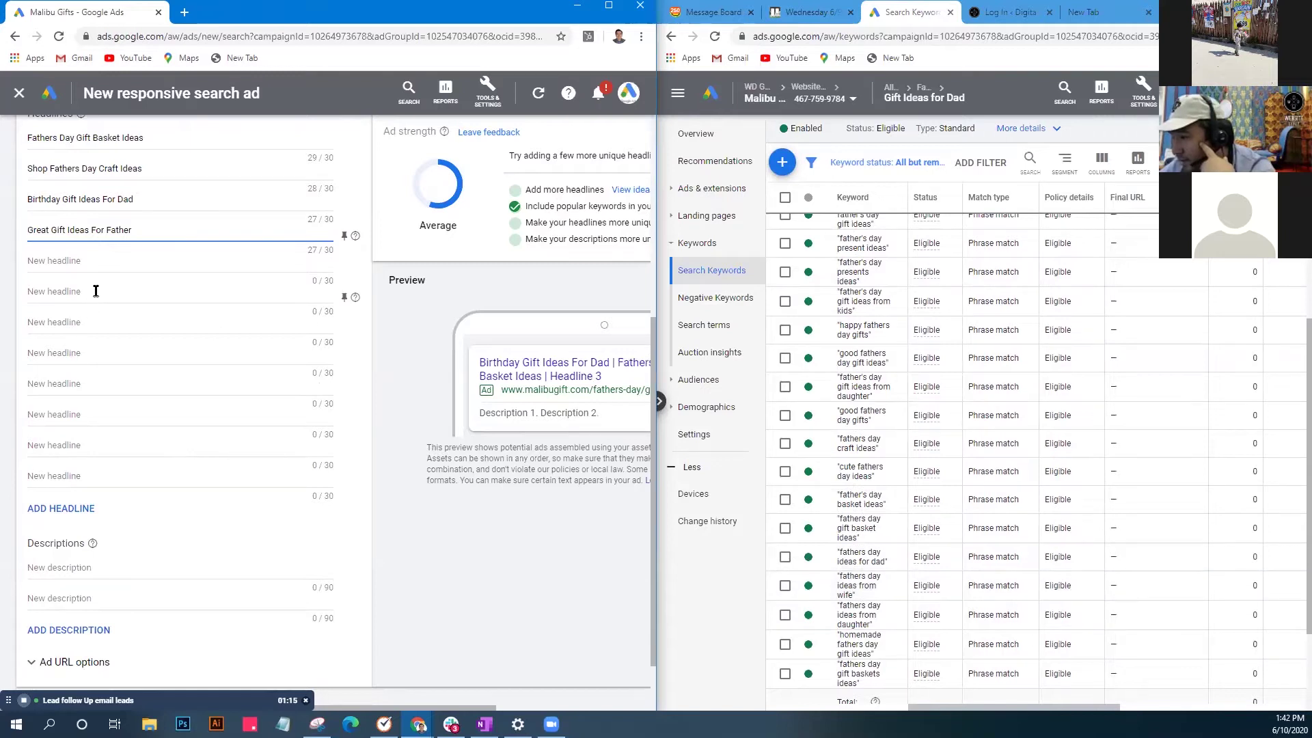
pyautogui.click(111, 268)
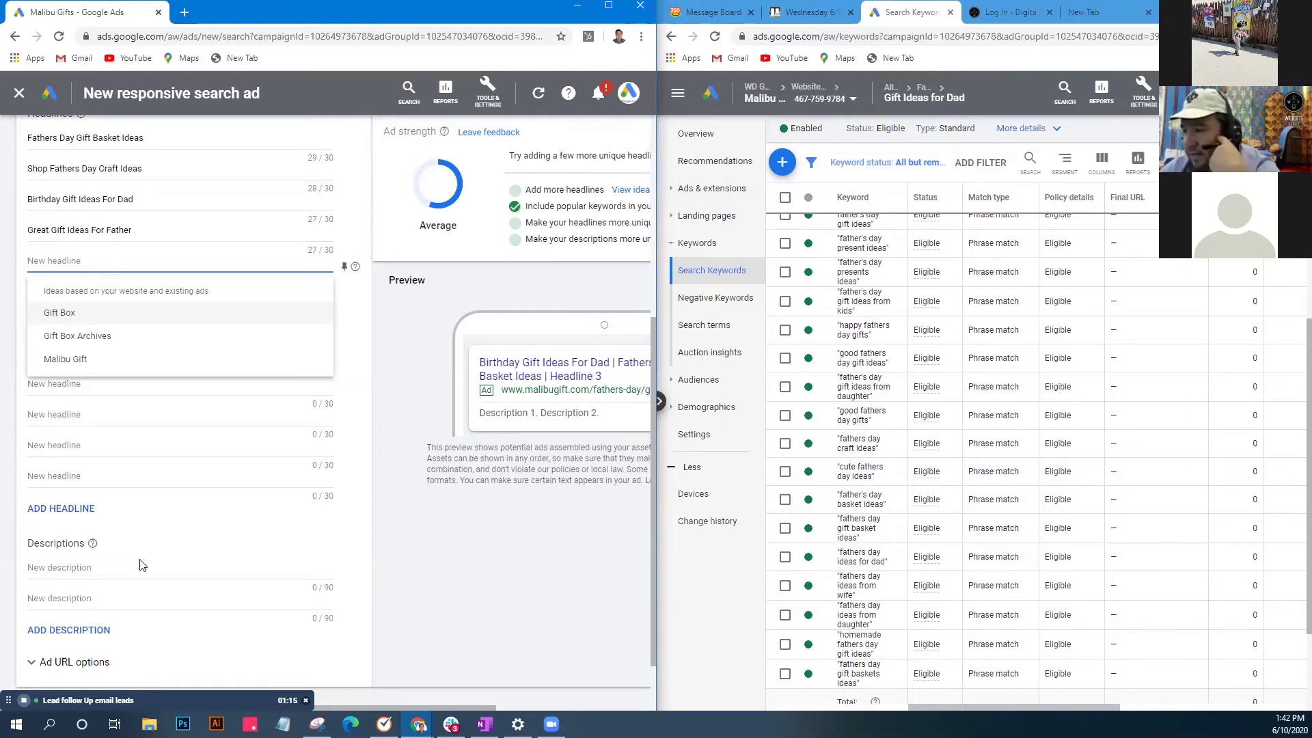
pyautogui.click(122, 570)
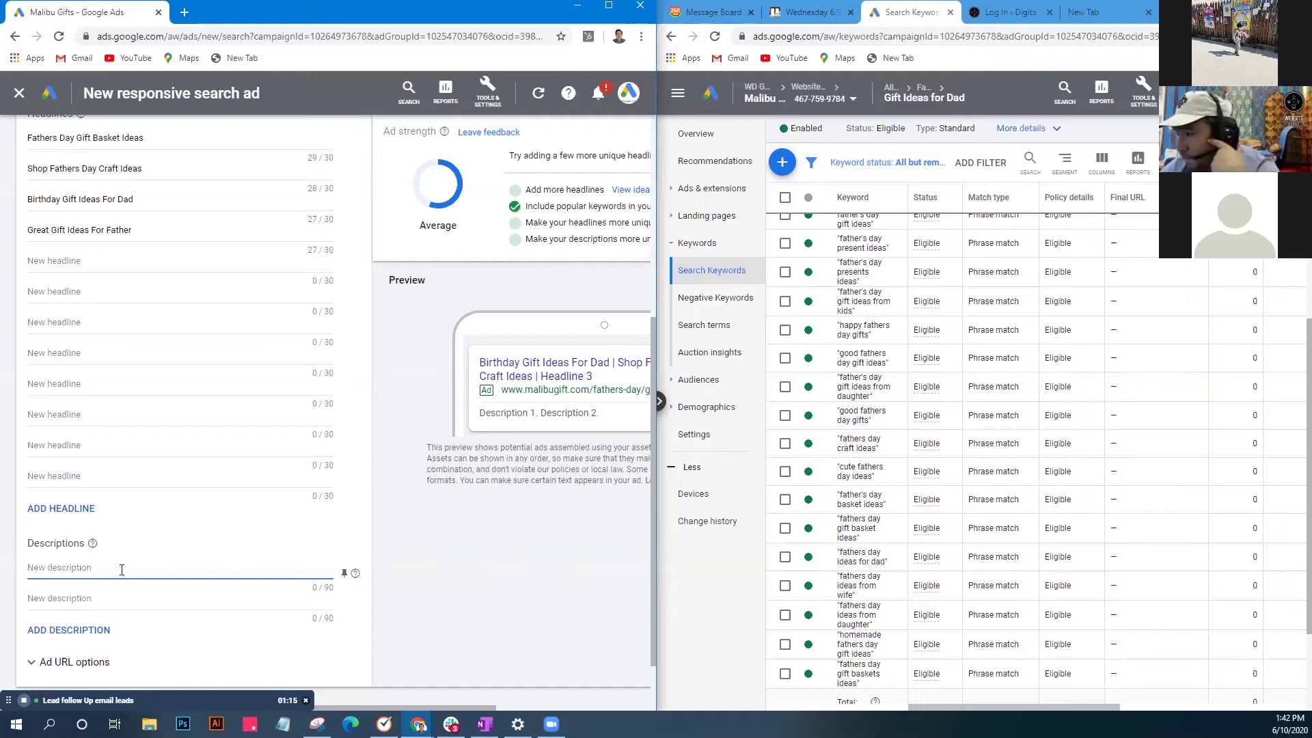
pyautogui.scroll(1, 119, 390)
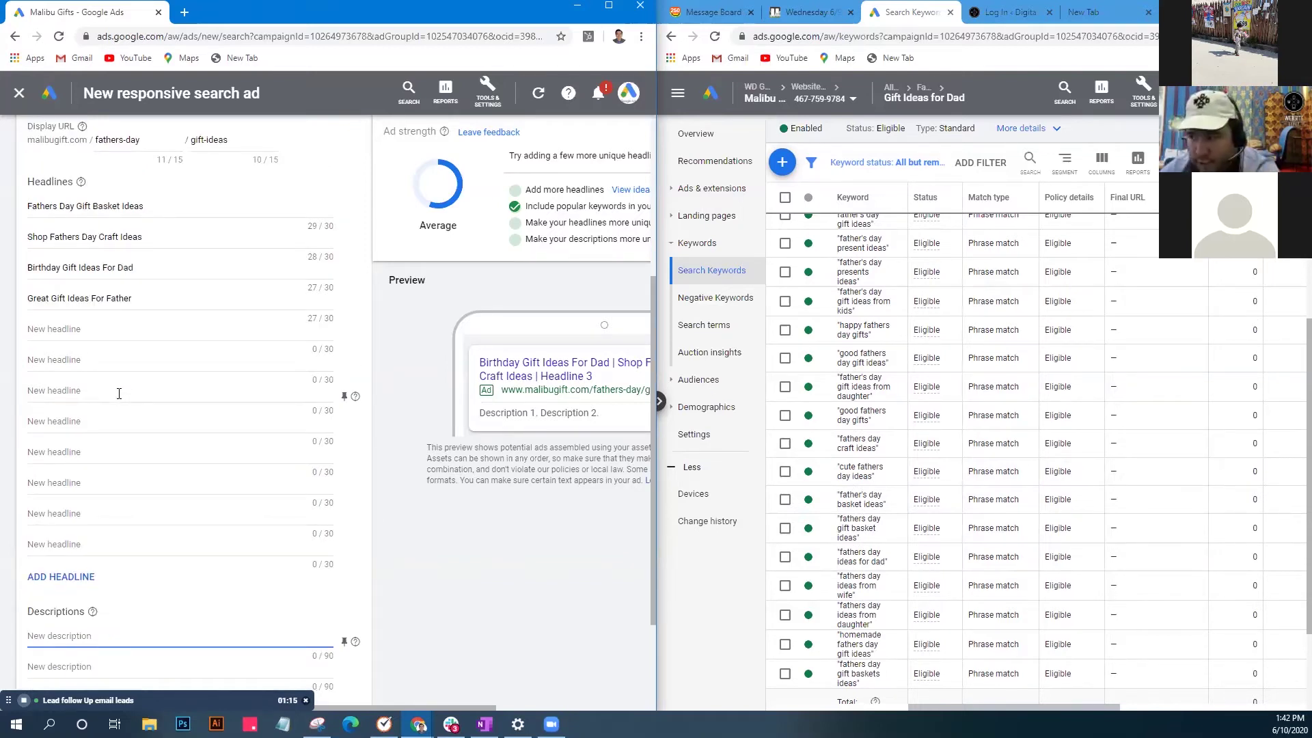
pyautogui.click(100, 330)
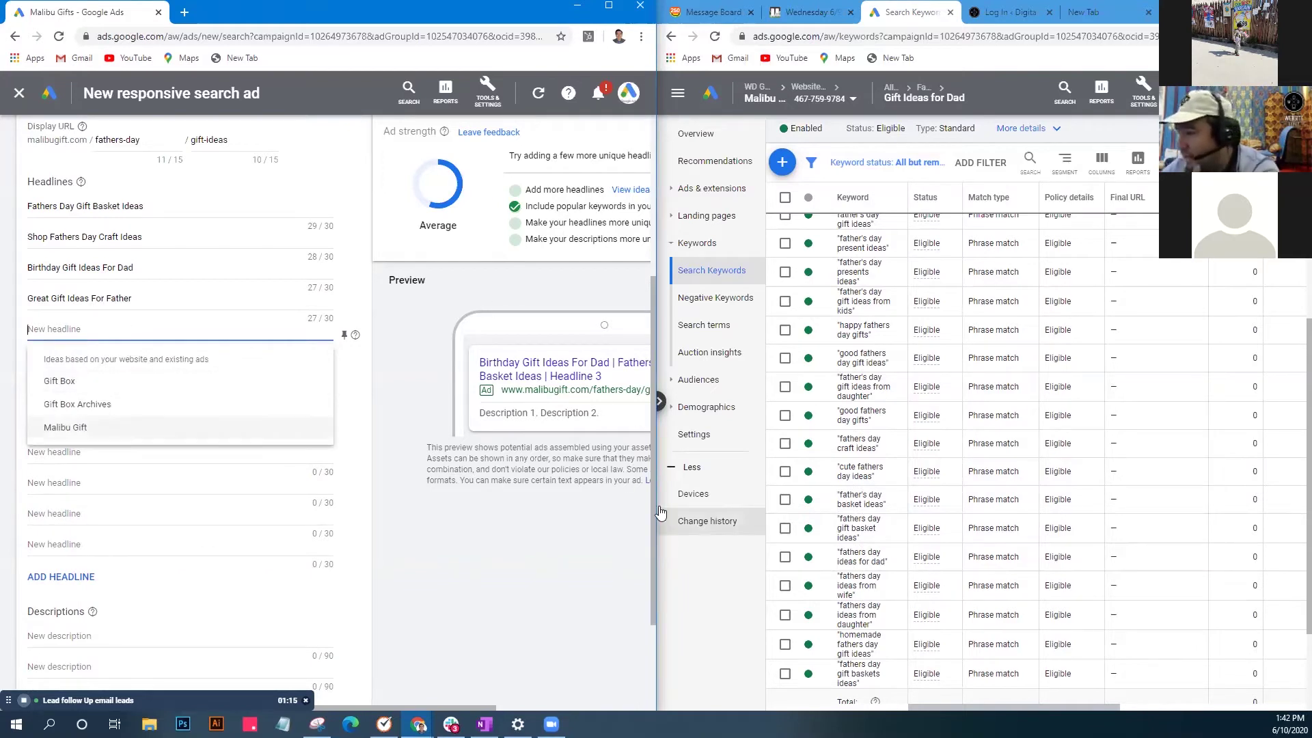
pyautogui.scroll(-1, 881, 540)
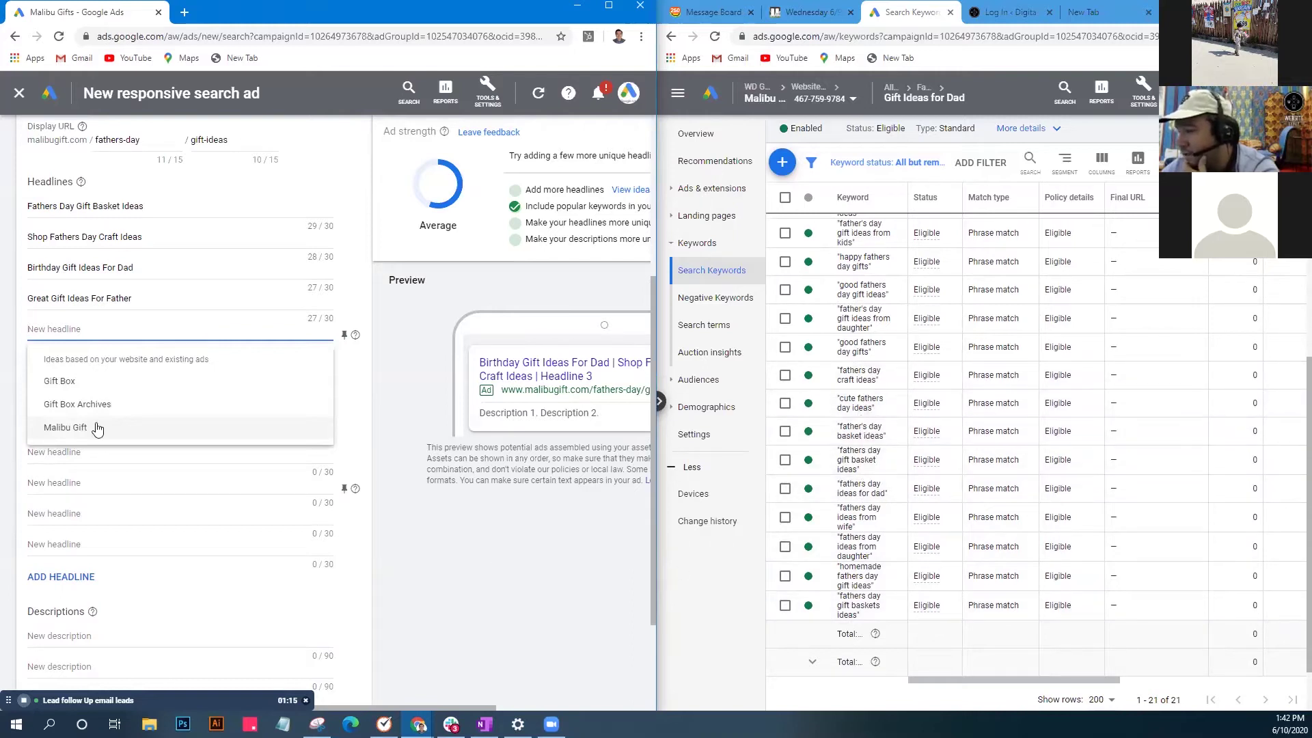
pyautogui.click(220, 556)
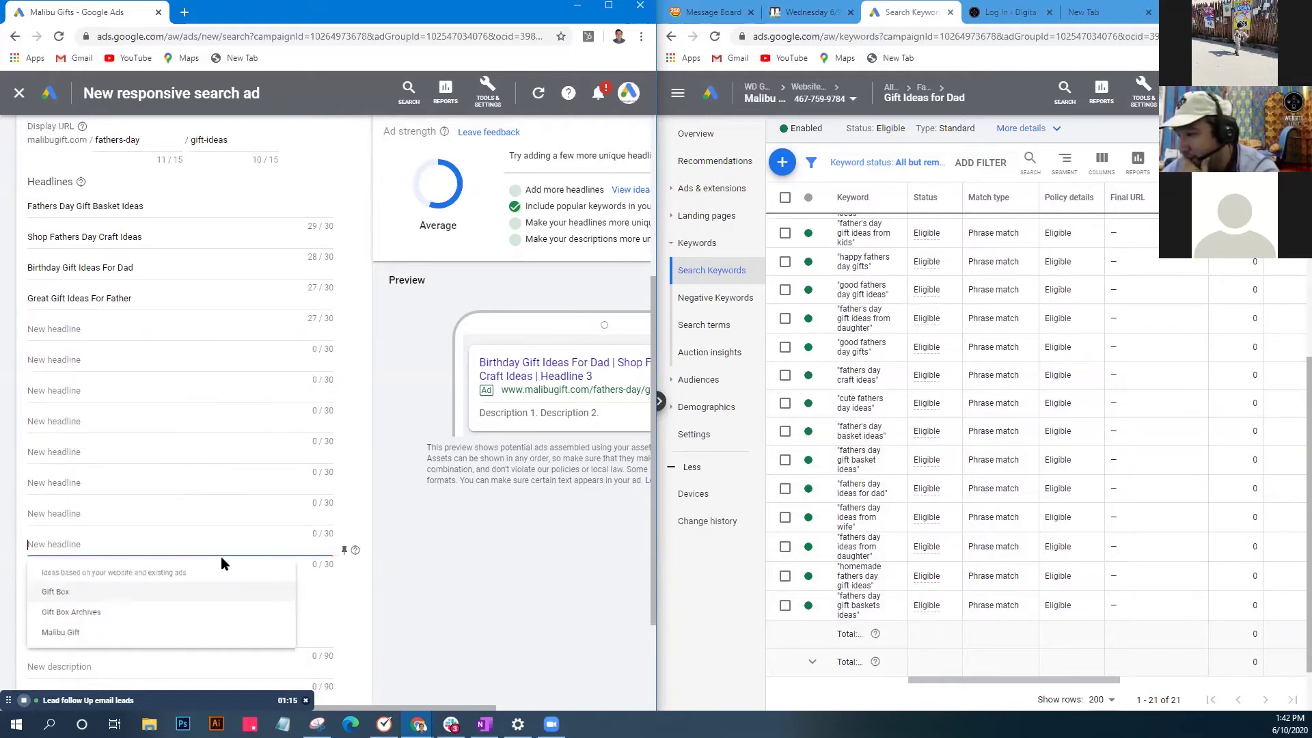
pyautogui.scroll(-2, 225, 556)
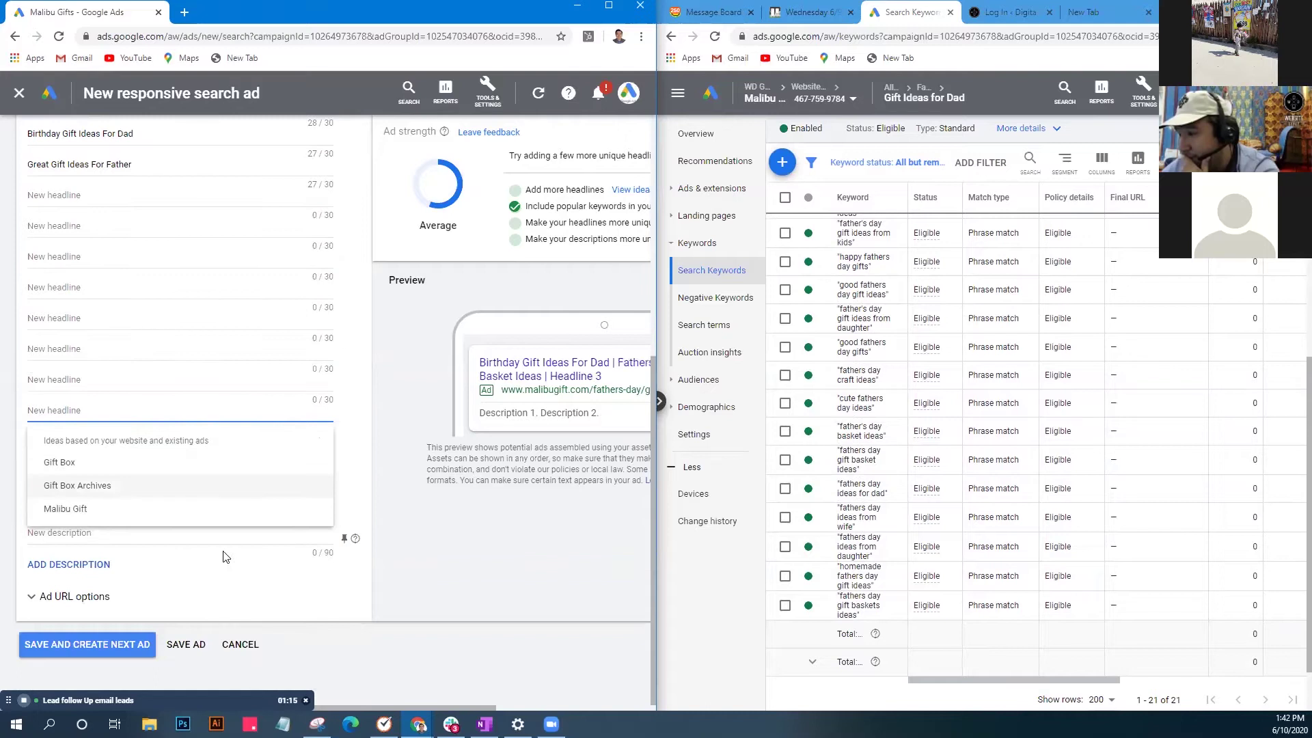
pyautogui.click(420, 566)
# Begin the ad's first description with "Shop From a Great Selection of".
pyautogui.click(131, 499)
pyautogui.write('Shopp')
pyautogui.press('BackSpace')
pyautogui.press('BackSpace')
pyautogui.press('BackSpace')
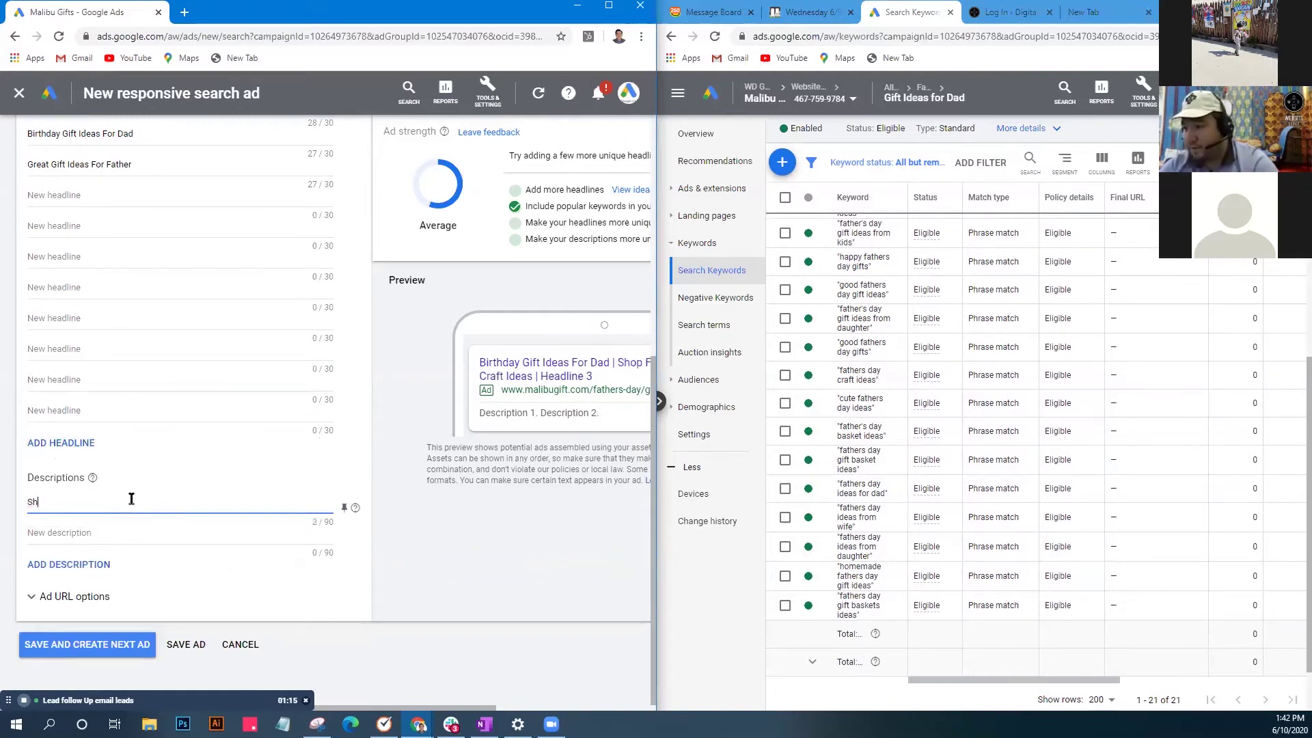
pyautogui.write('p')
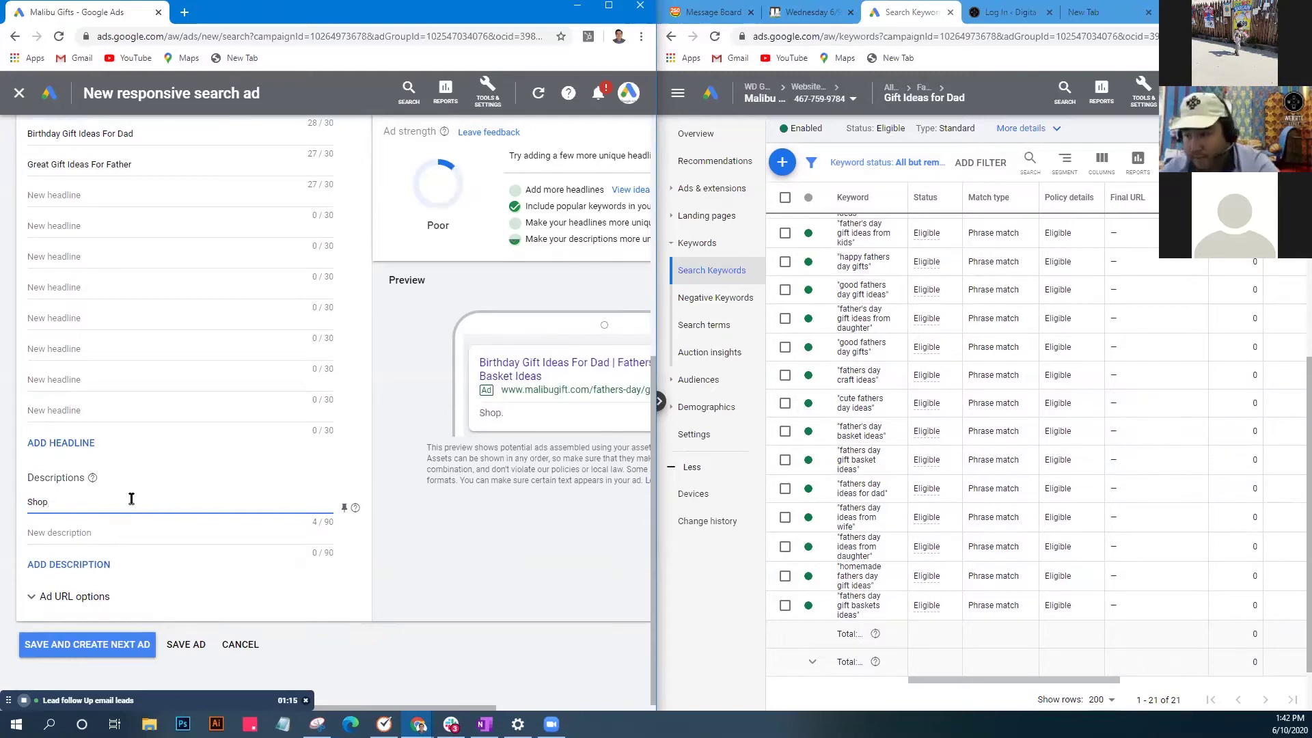
pyautogui.write(' From a Great Slecti')
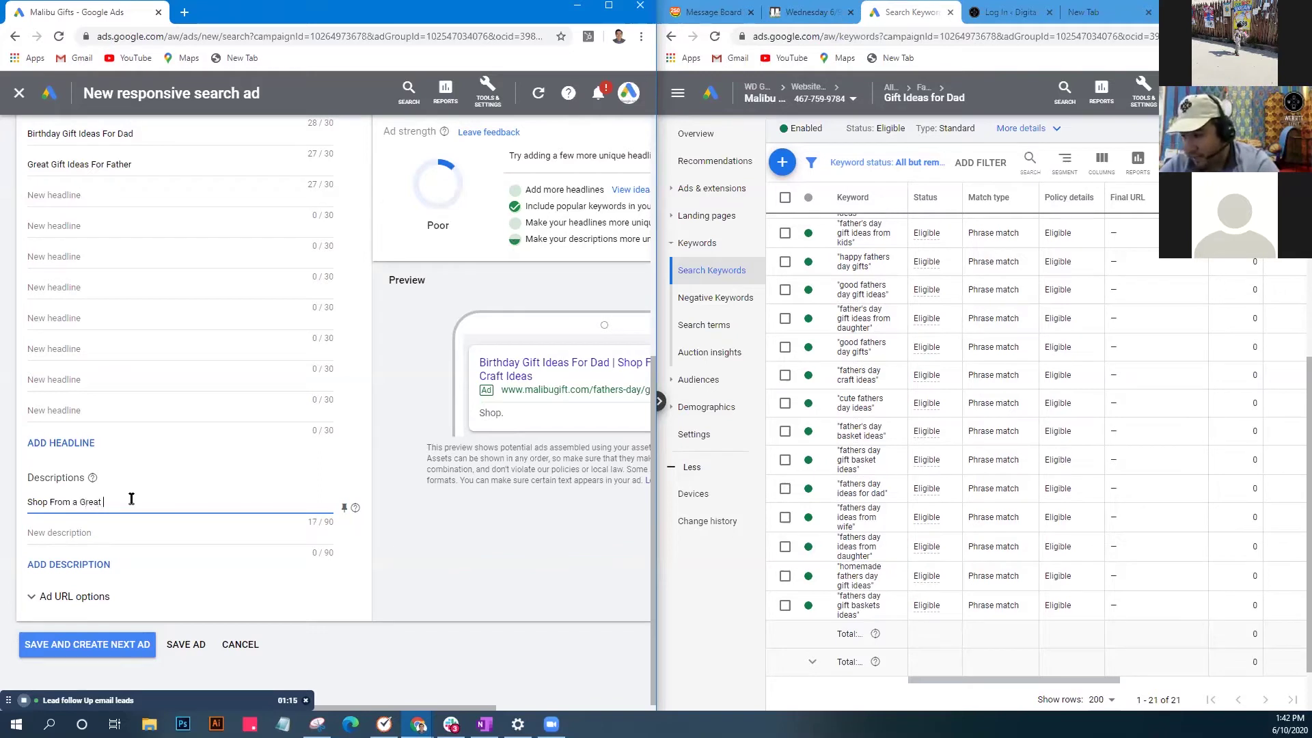
pyautogui.press('BackSpace')
pyautogui.press('BackSpace')
pyautogui.press('BackSpace')
pyautogui.press('BackSpace')
pyautogui.press('BackSpace')
pyautogui.write('election of')
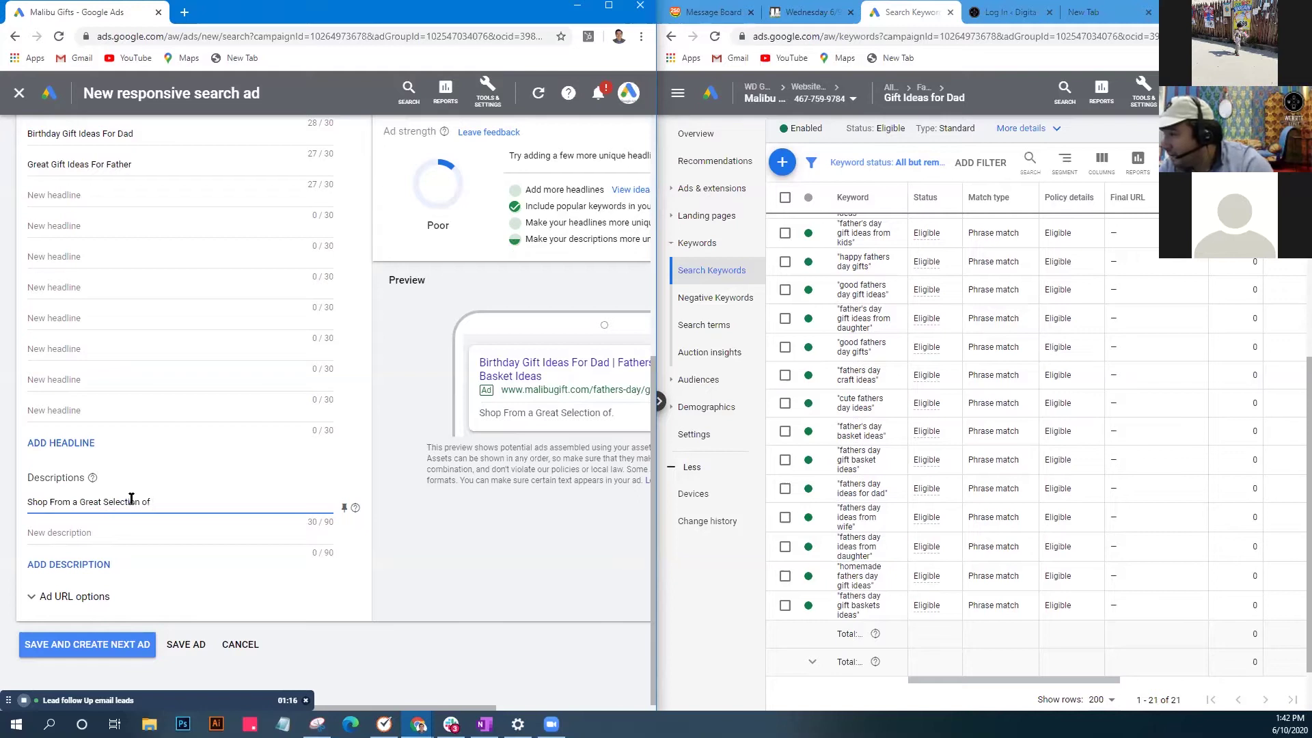
# Complete the first description by adding "Good Fathers Day Gifts That Dad Will Love." to its end.
pyautogui.write('Good Fathers Day')
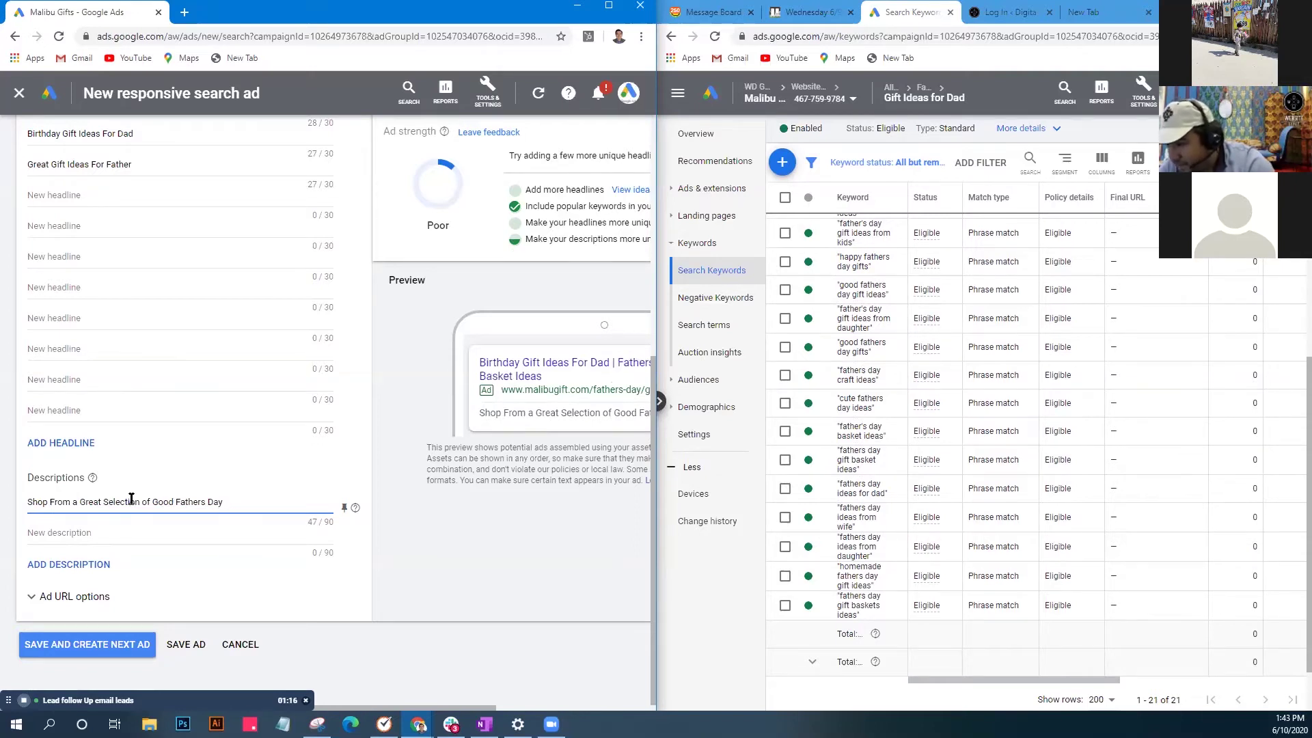
pyautogui.write('Gifts')
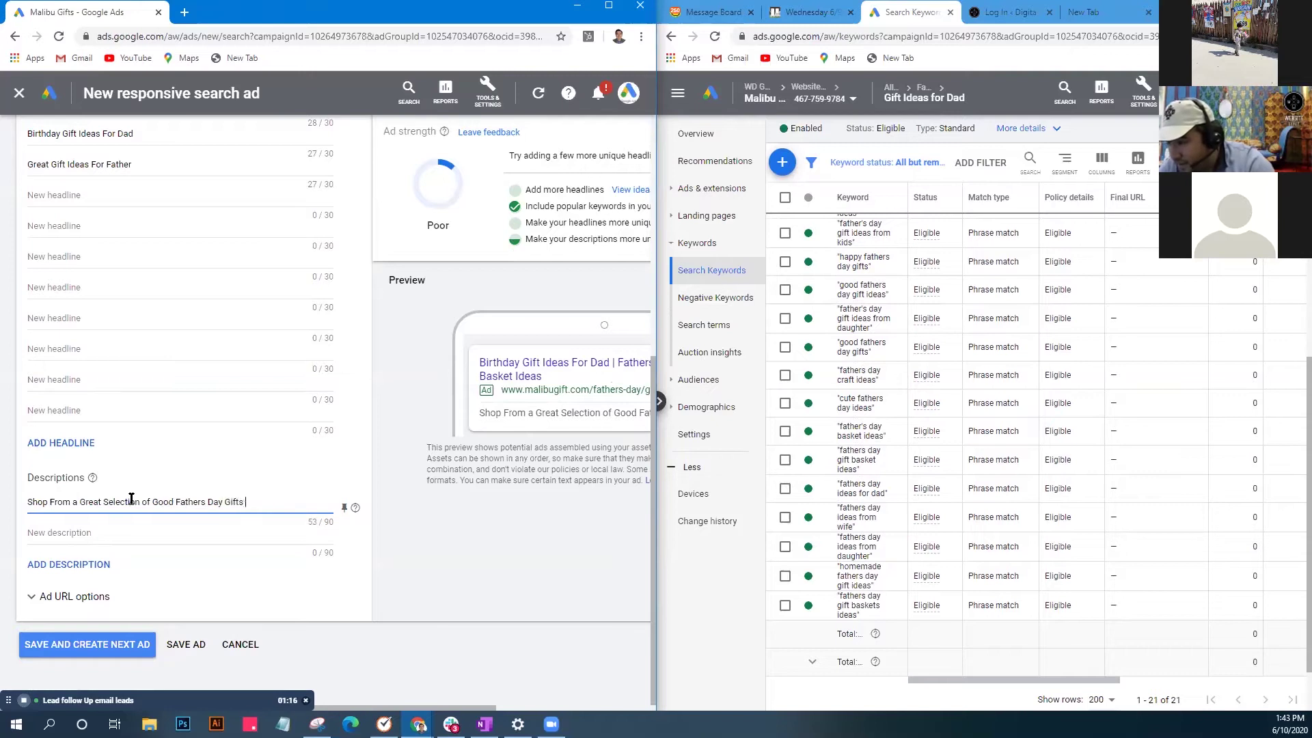
pyautogui.write(' That D')
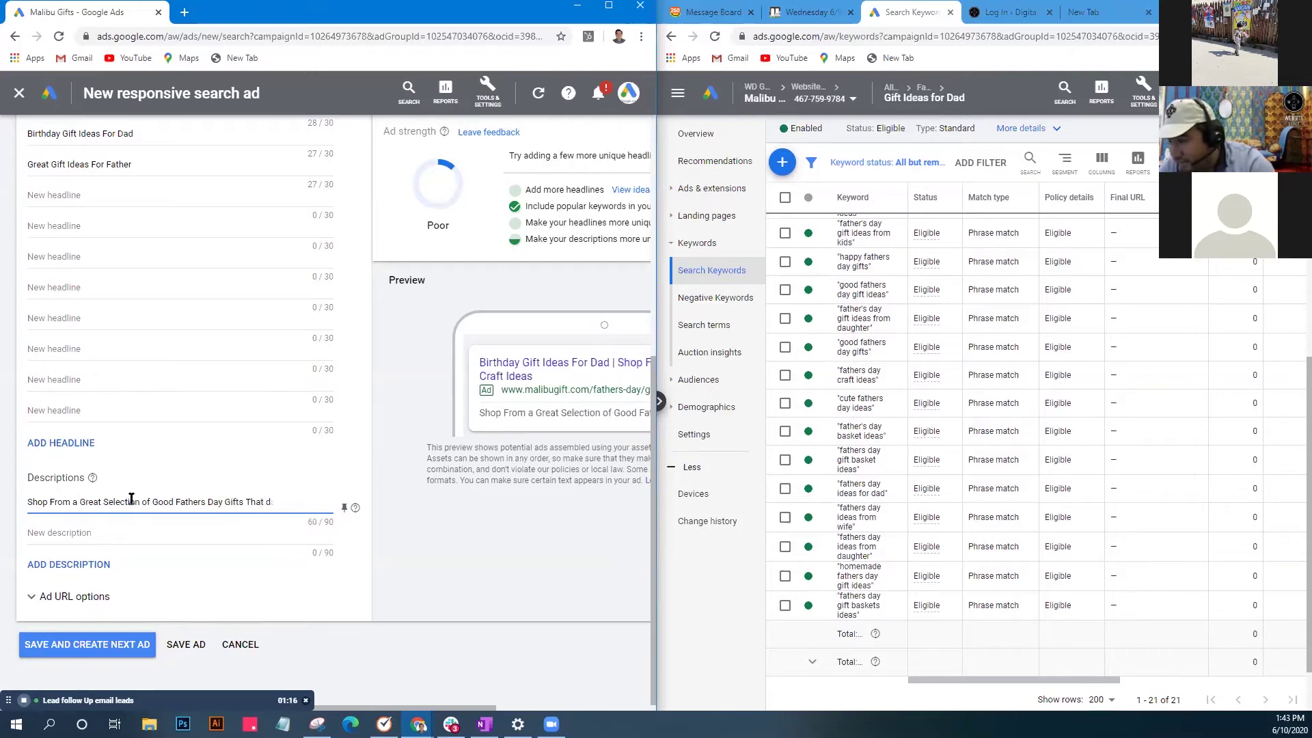
pyautogui.write('ad Wil')
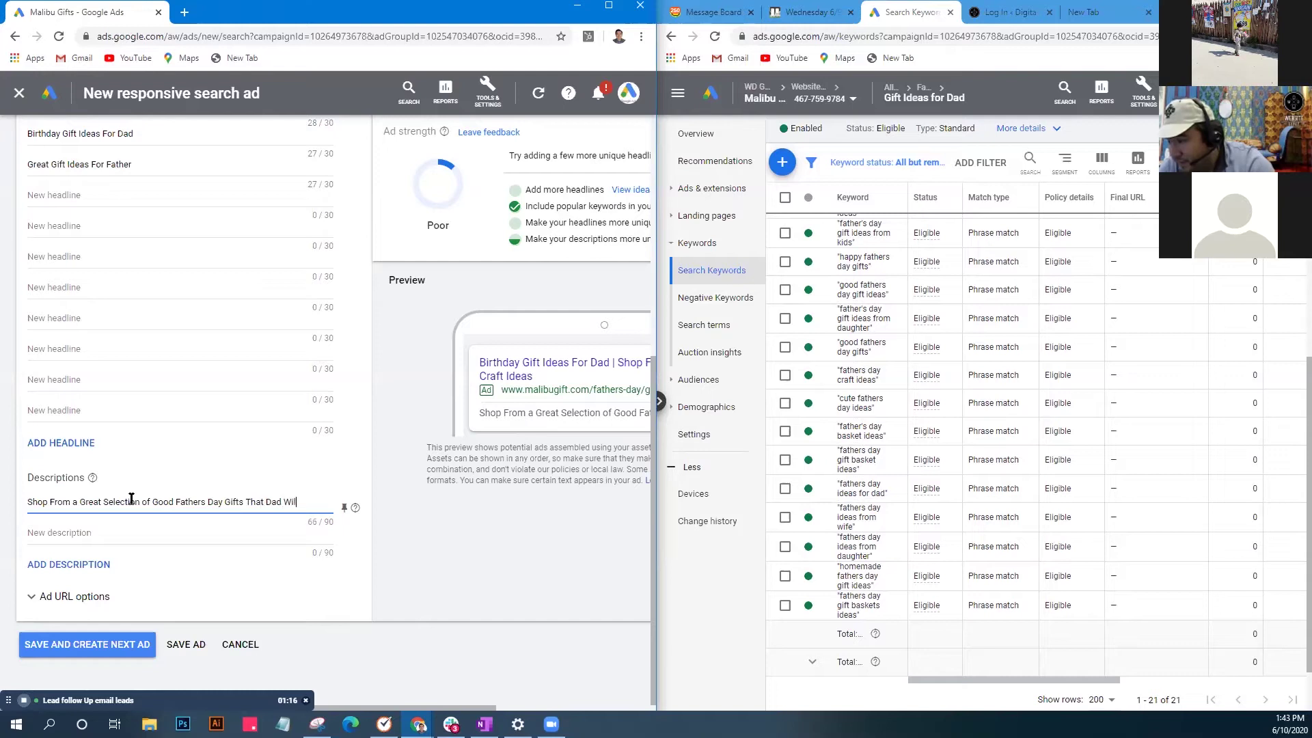
pyautogui.write('l Love.')
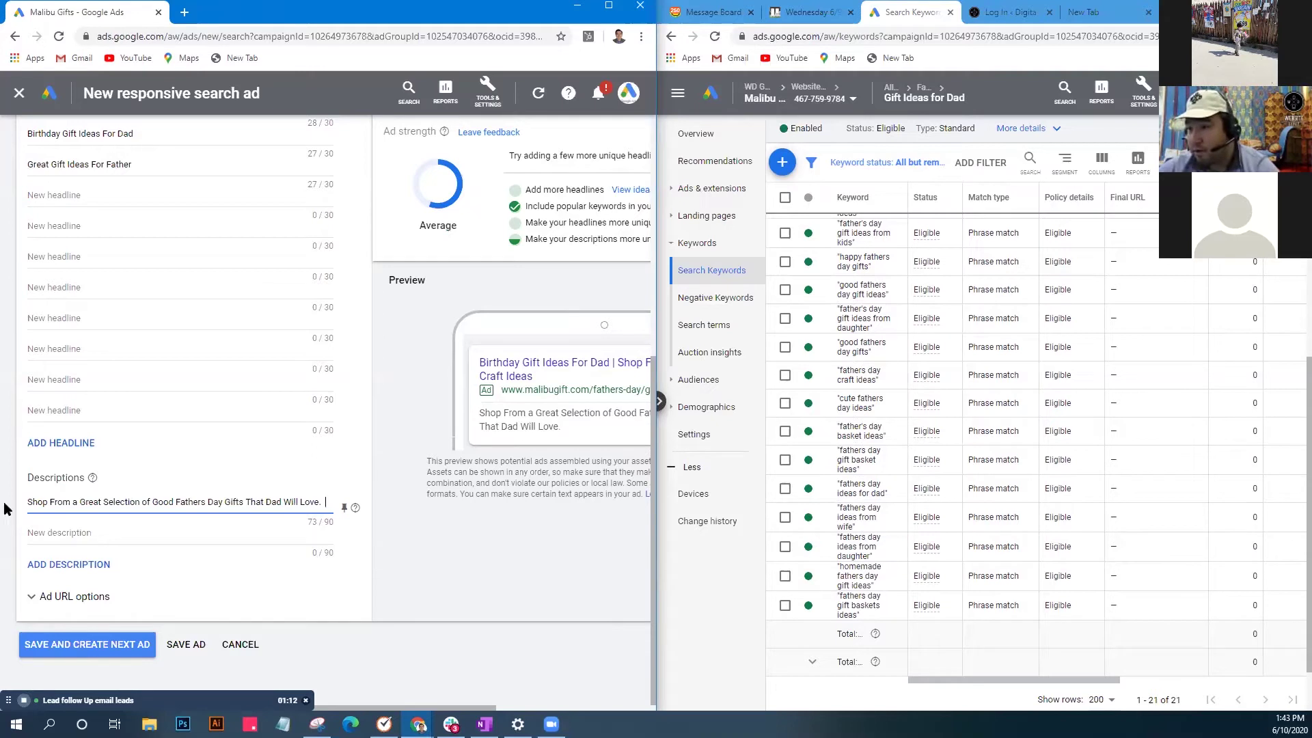
# Add two more description fields to the ad and open the empty second description for editing.
pyautogui.click(87, 569)
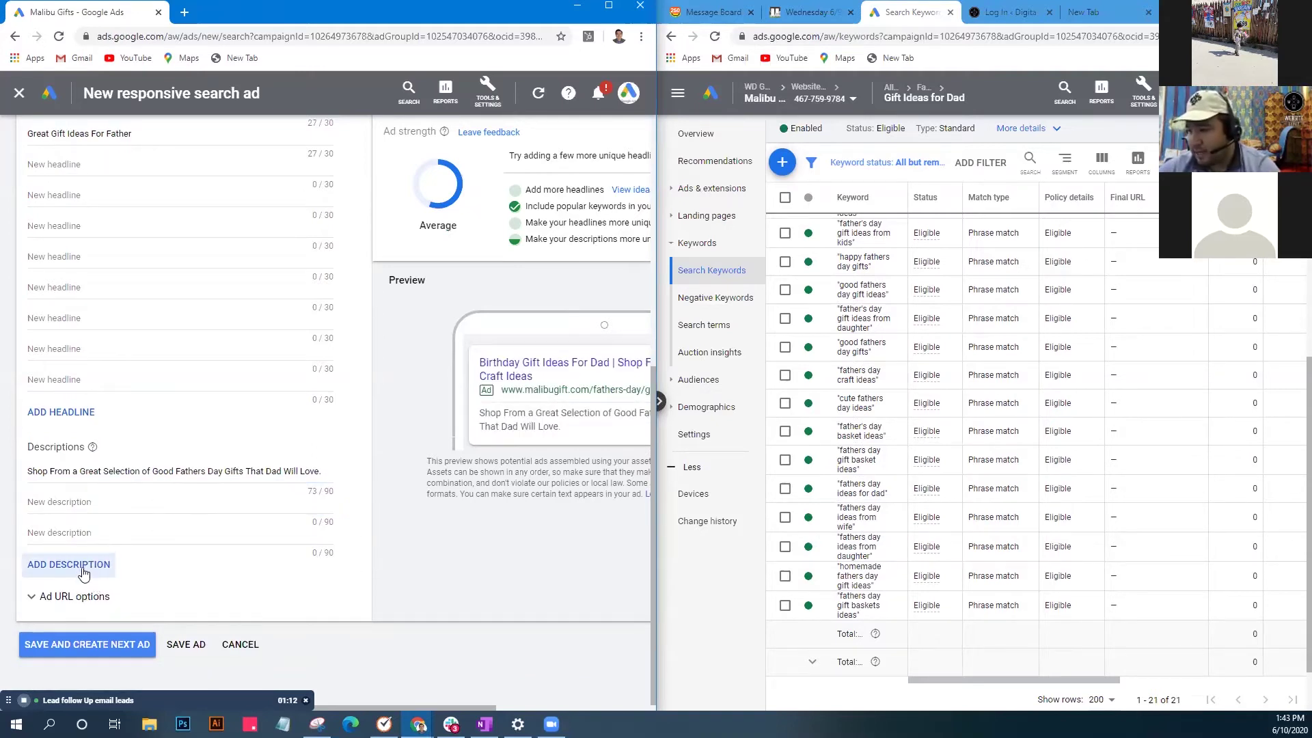
pyautogui.click(80, 564)
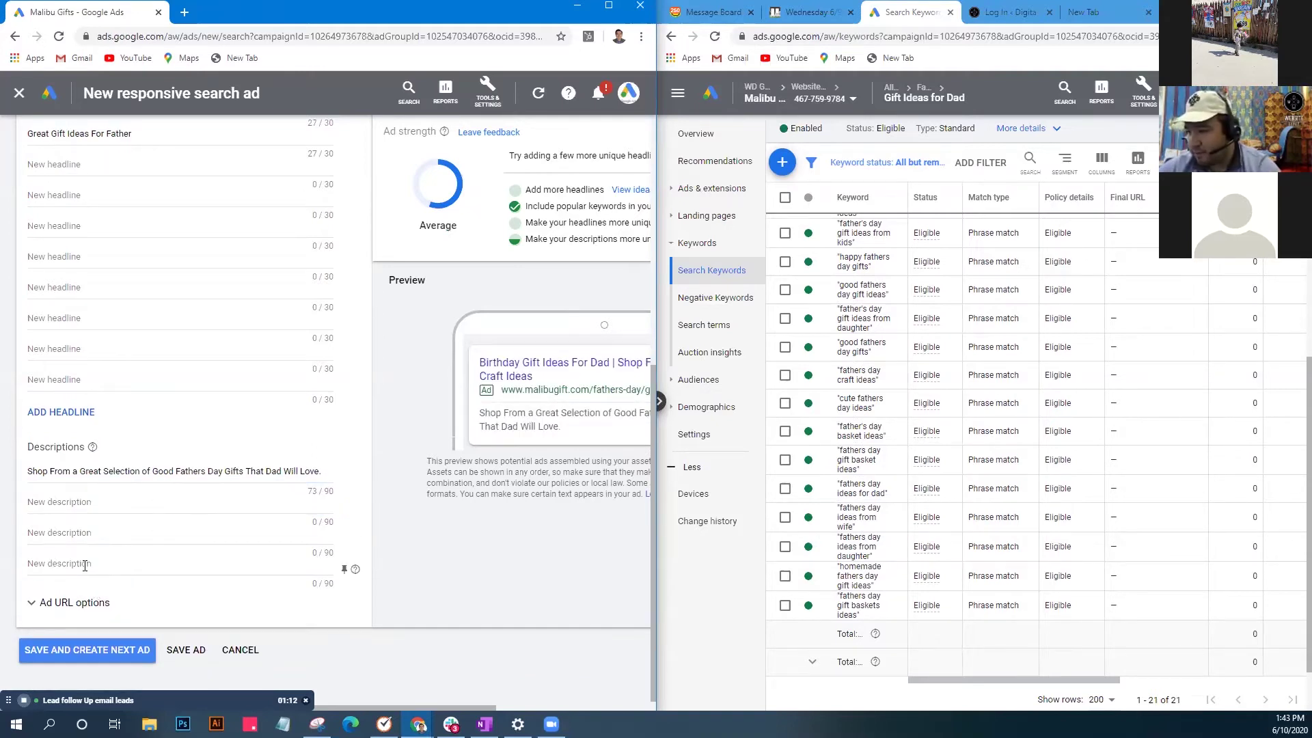
pyautogui.click(111, 536)
pyautogui.click(120, 502)
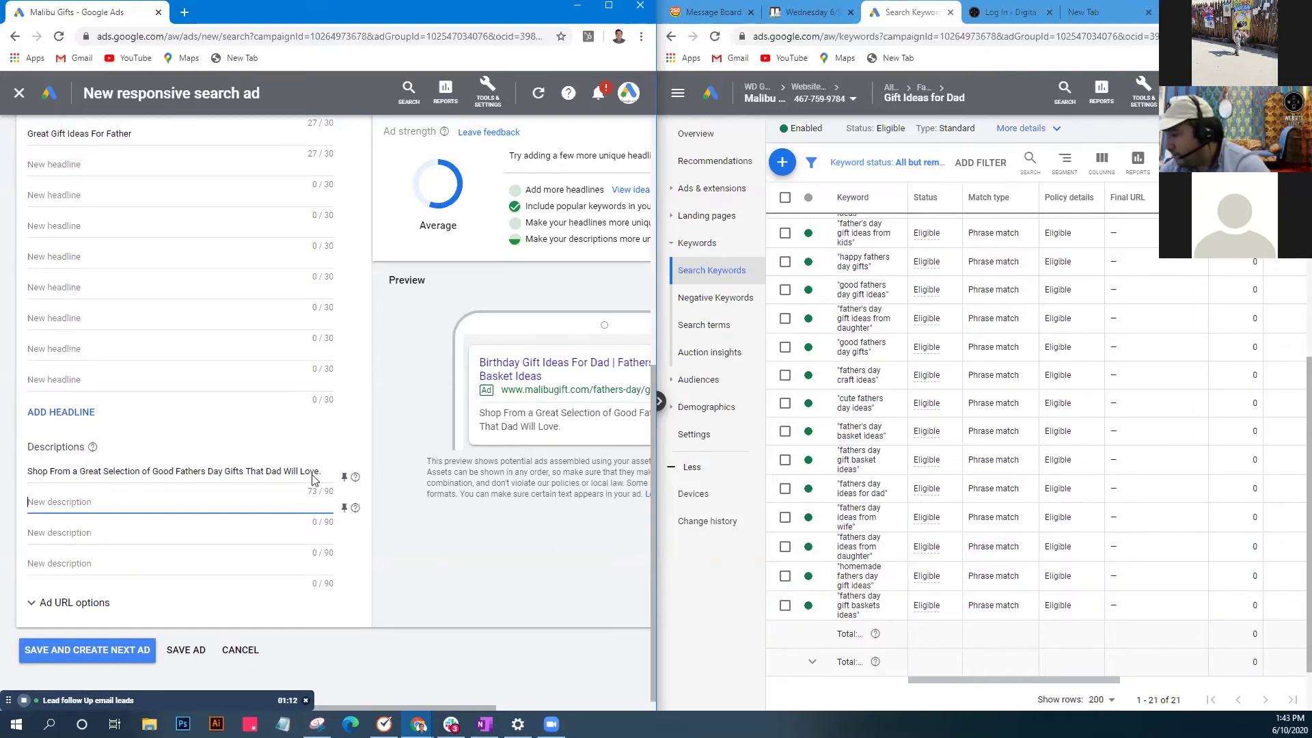
# Write the second description as "We Have a Great Fathers Day Gift Basket Ideas All Available For You To Customize.".
pyautogui.write('W')
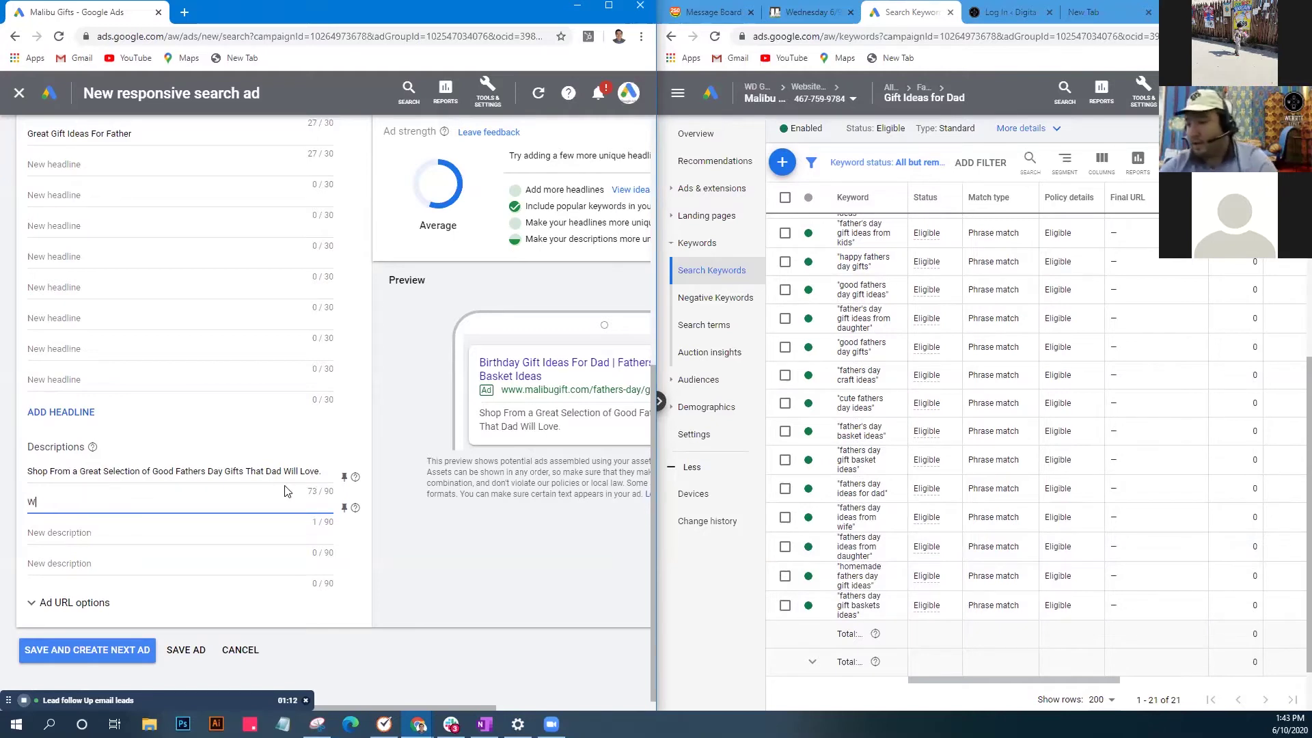
pyautogui.write('e ha')
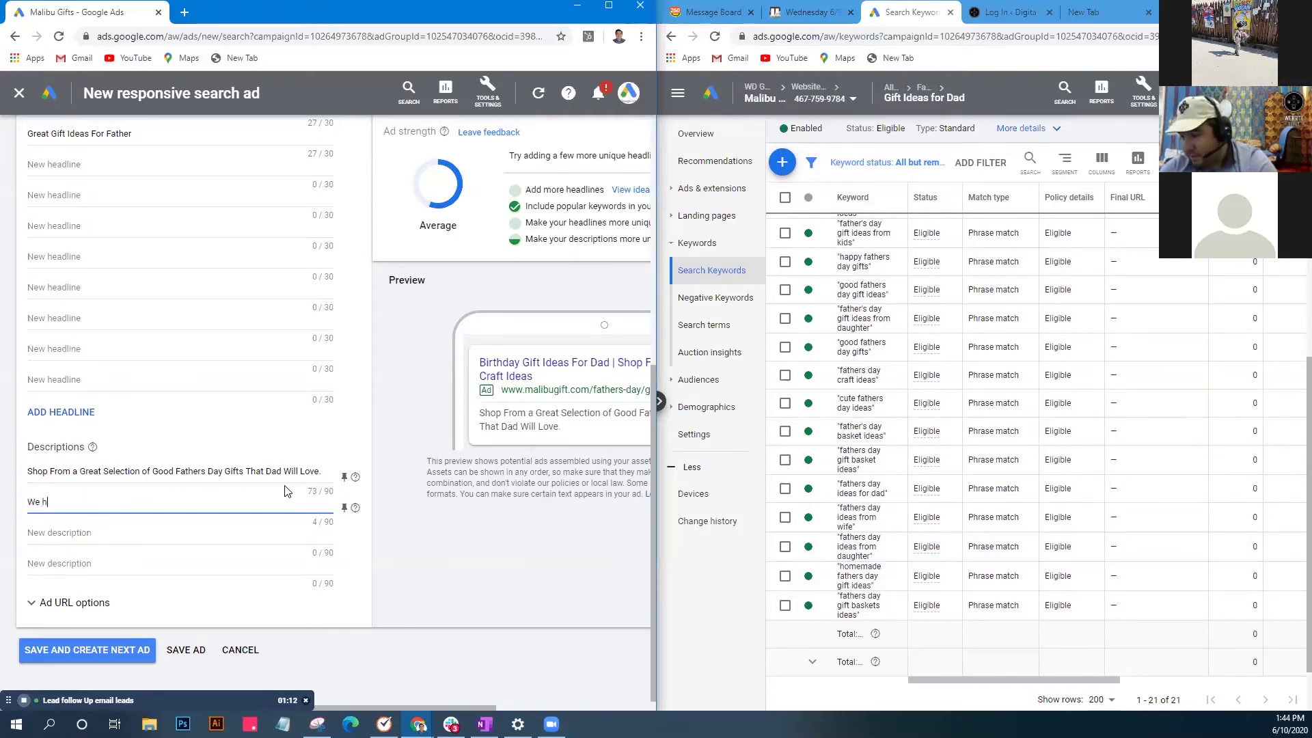
pyautogui.press('BackSpace')
pyautogui.press('BackSpace')
pyautogui.write('Hav')
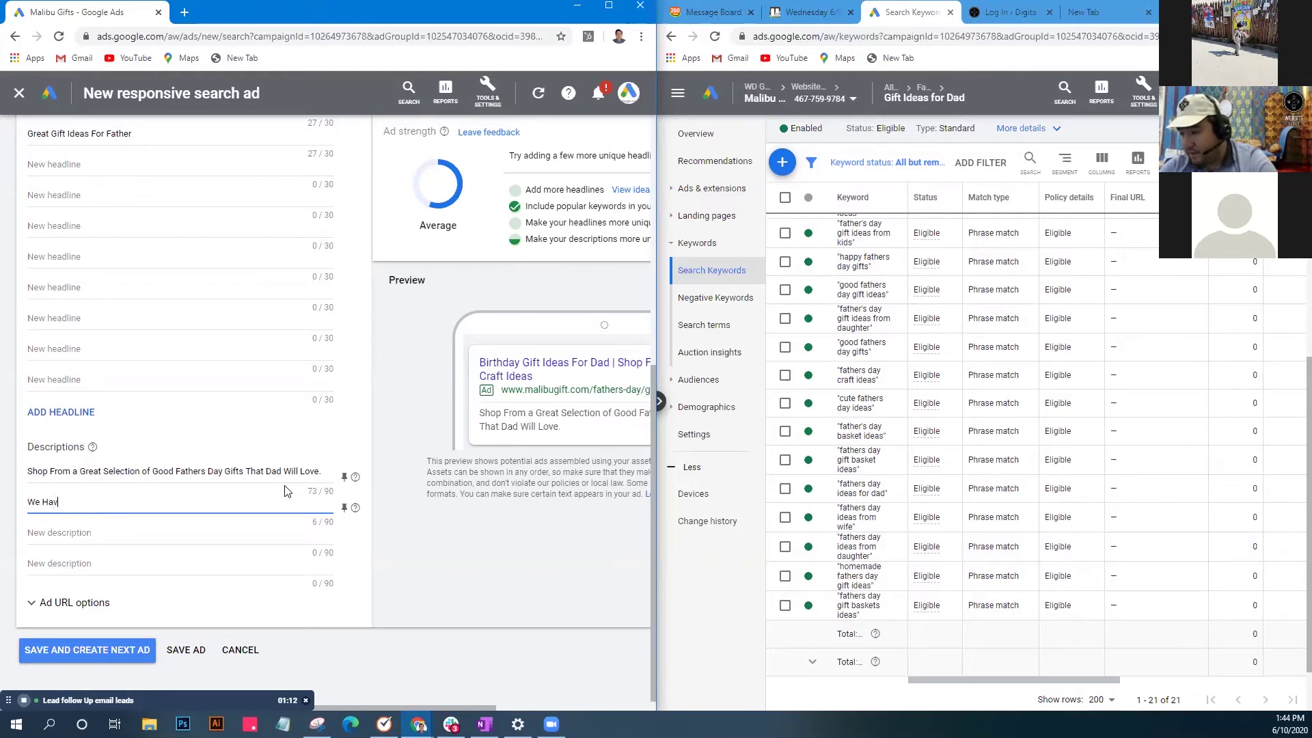
pyautogui.write('e a Great ')
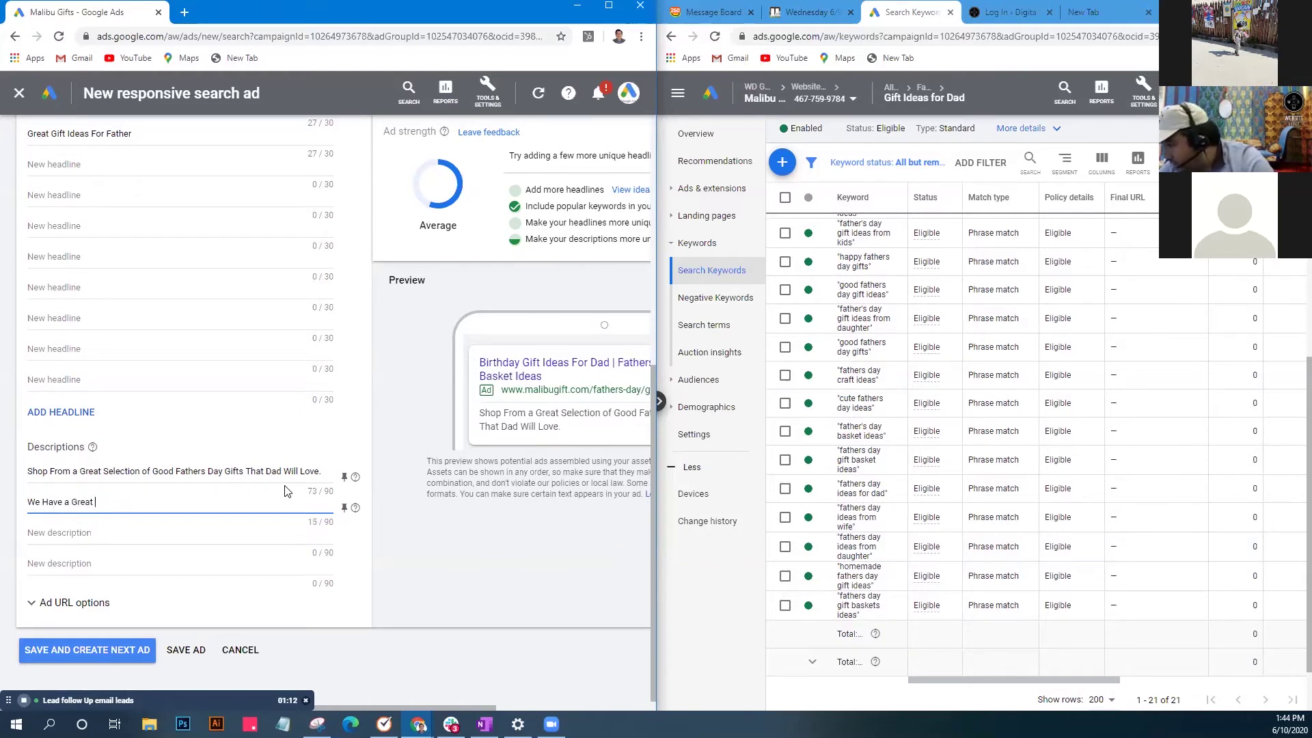
pyautogui.write('Fa')
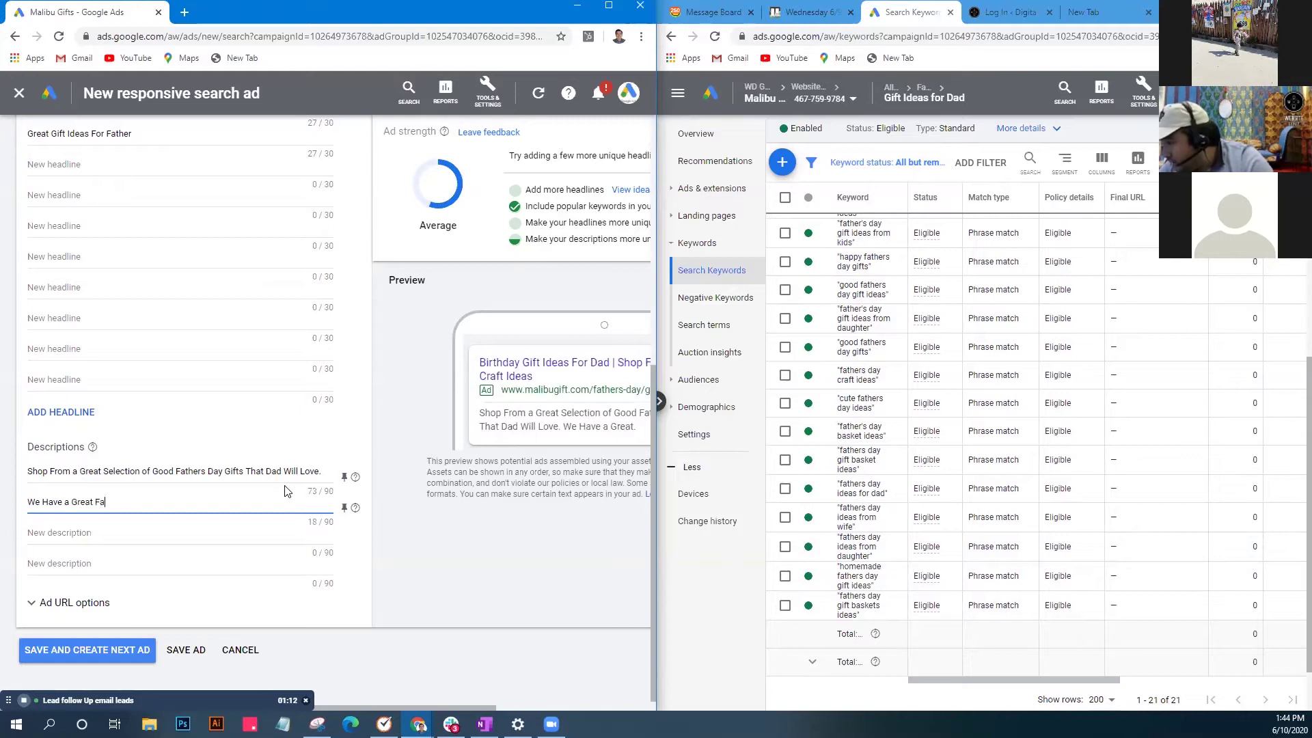
pyautogui.write('thers Day')
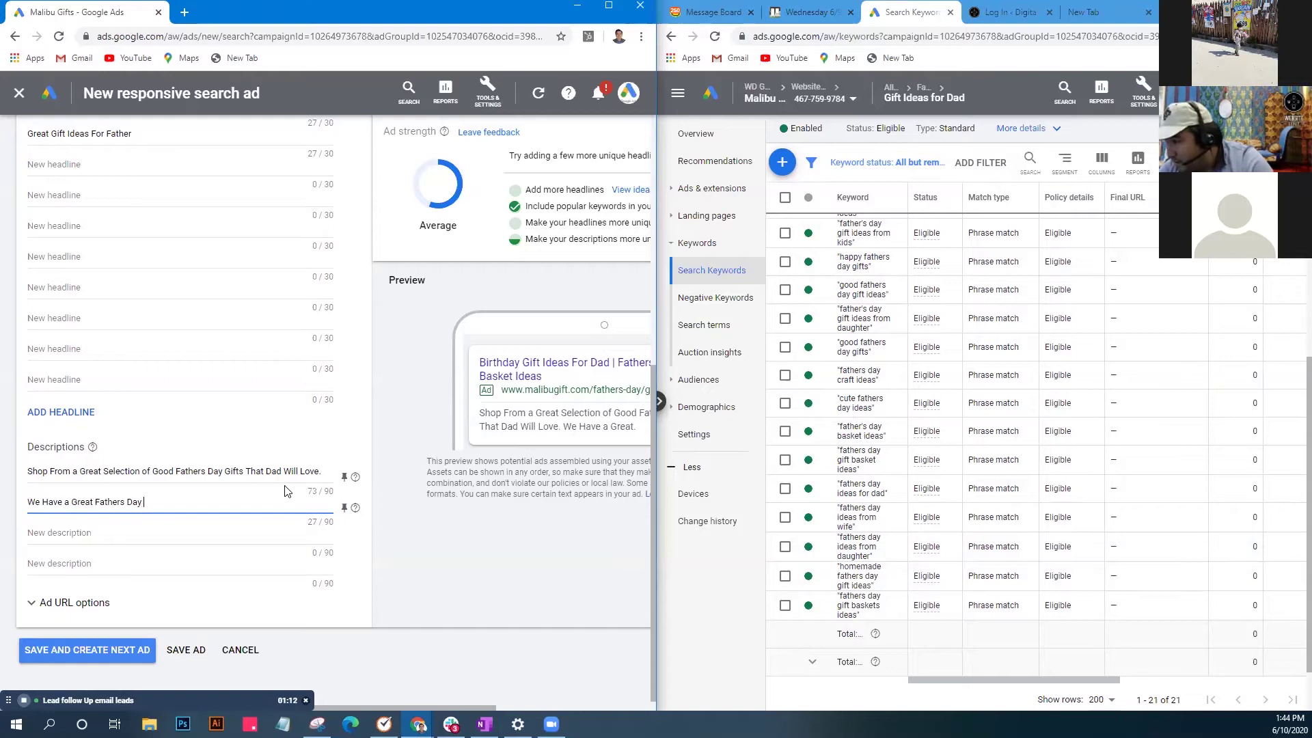
pyautogui.write(' Gi9')
pyautogui.write('ft Basket')
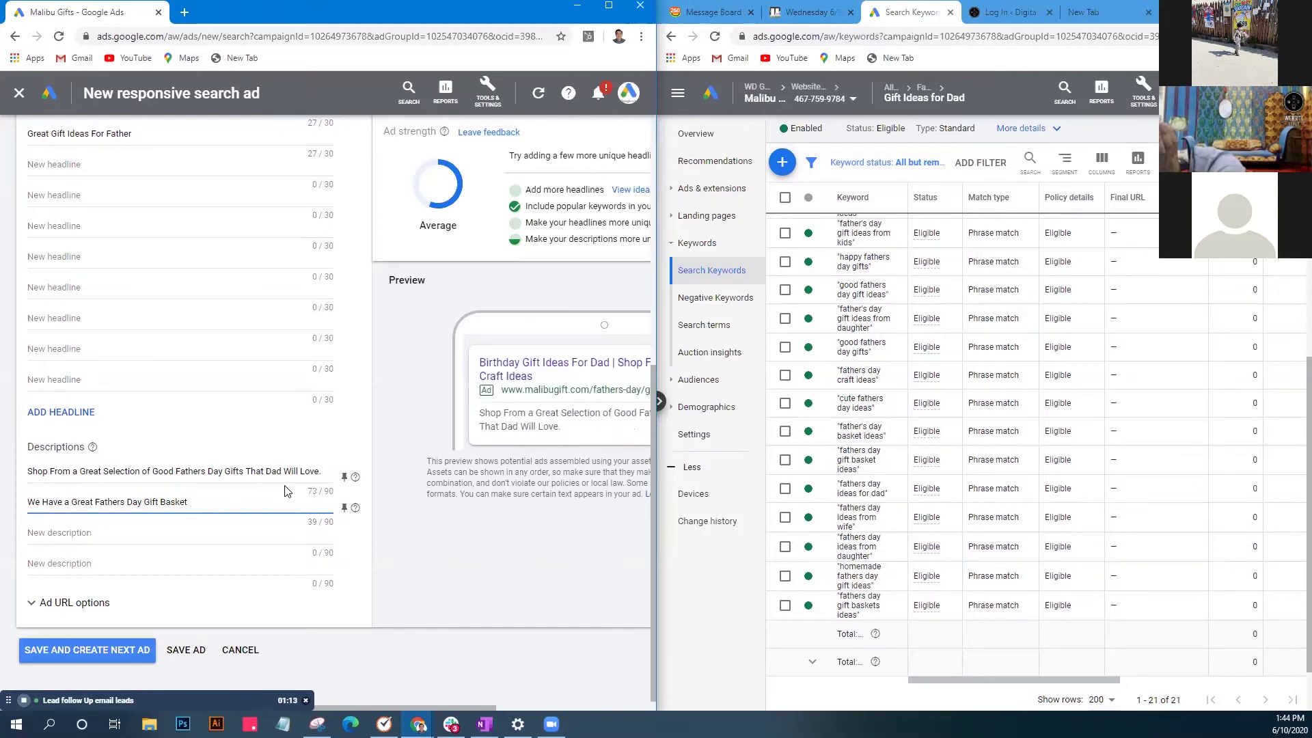
pyautogui.write('Ideas Al')
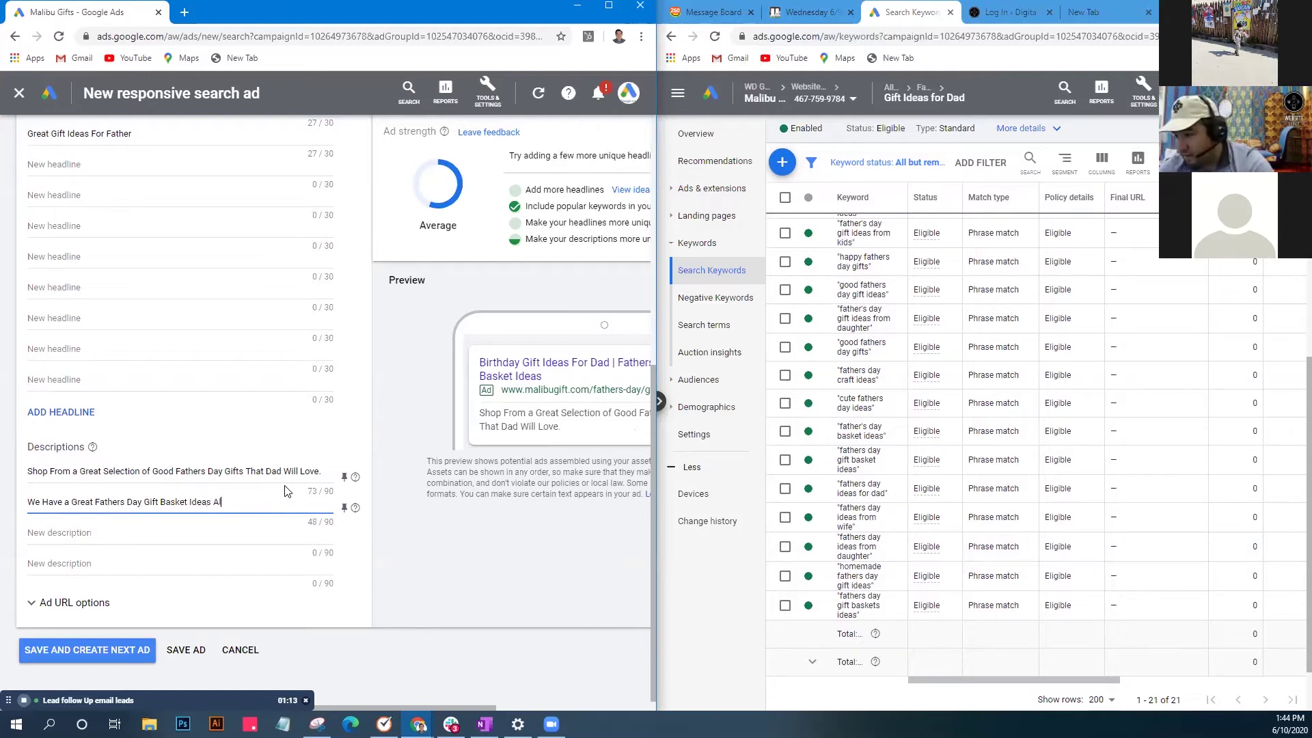
pyautogui.write('l Available For y You To Customize')
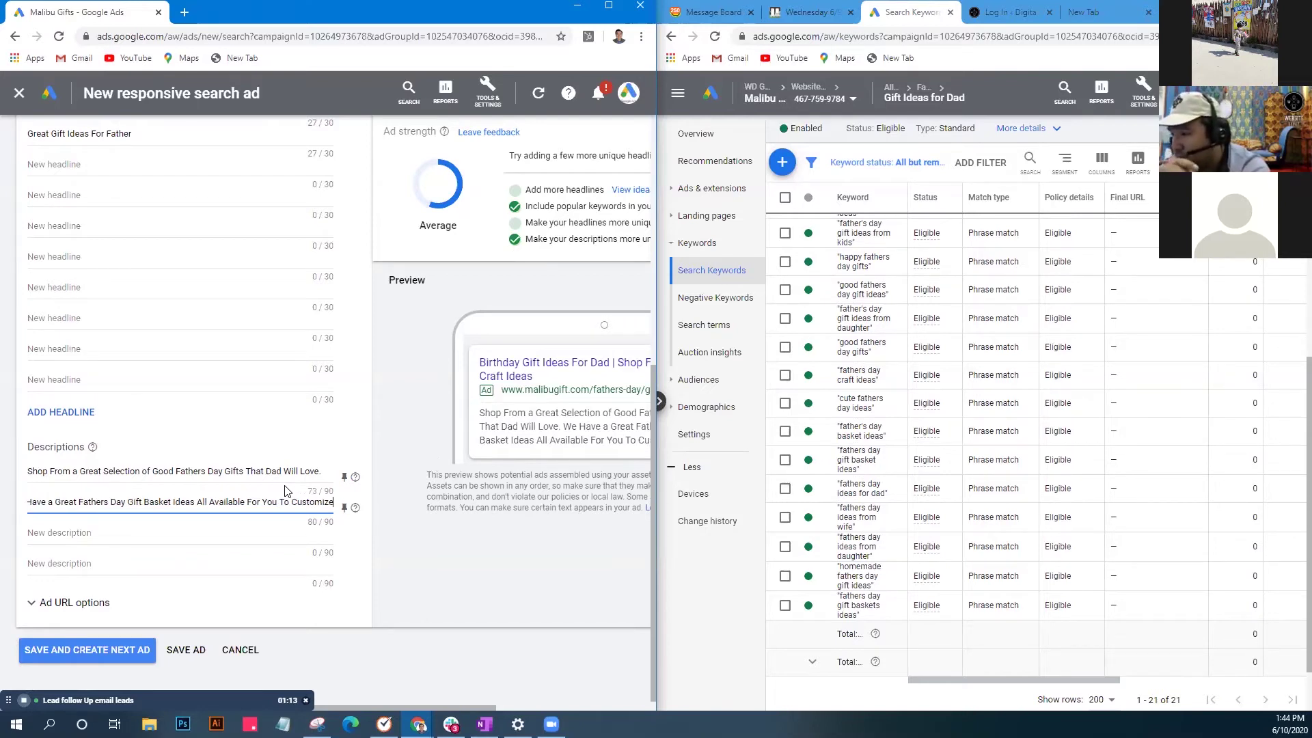
pyautogui.write('.')
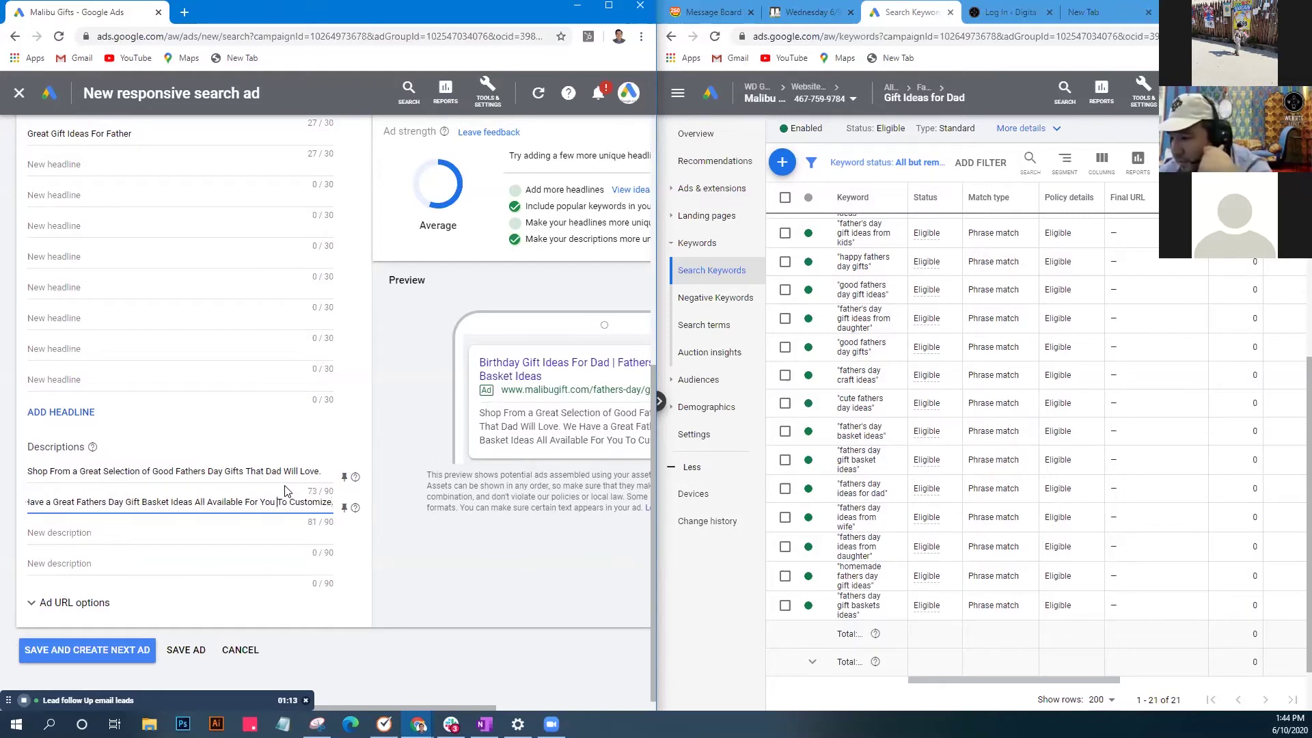
# Remove the stray word "a" before "Great" in the second description.
pyautogui.hotkey('ctrl', 'Left')
pyautogui.hotkey('ctrl', 'Left')
pyautogui.hotkey('ctrl', 'Left')
pyautogui.hotkey('ctrl', 'Left')
pyautogui.hotkey('ctrl', 'Left')
pyautogui.hotkey('ctrl', 'Left')
pyautogui.hotkey('ctrl', 'Left')
pyautogui.hotkey('ctrl', 'Left')
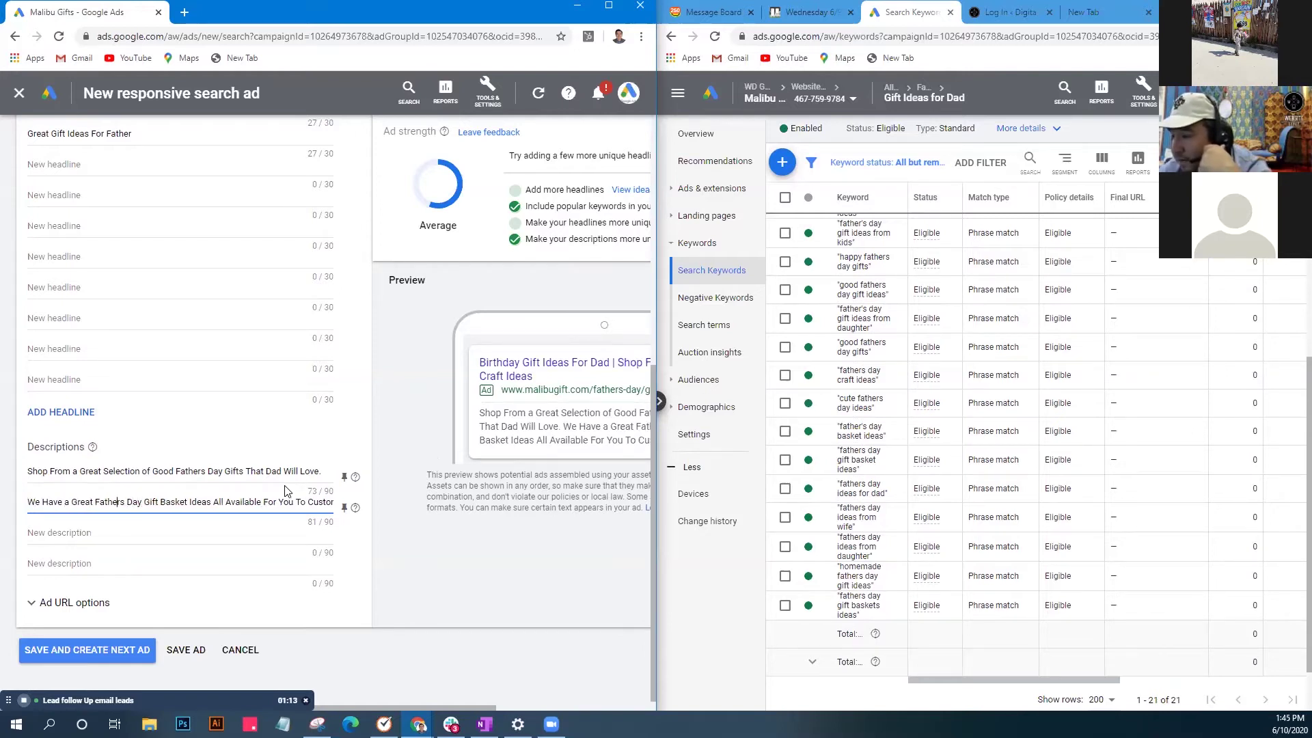
pyautogui.hotkey('ctrl', 'Right')
pyautogui.hotkey('ctrl', 'Right')
pyautogui.hotkey('ctrl', 'Right')
pyautogui.press('BackSpace')
pyautogui.press('BackSpace')
# Proofread the rest of the second description through to its end.
pyautogui.press('Right')
pyautogui.press('Right')
pyautogui.press('Right')
pyautogui.press('Right')
pyautogui.press('Right')
pyautogui.press('Right')
pyautogui.press('Right')
pyautogui.press('Right')
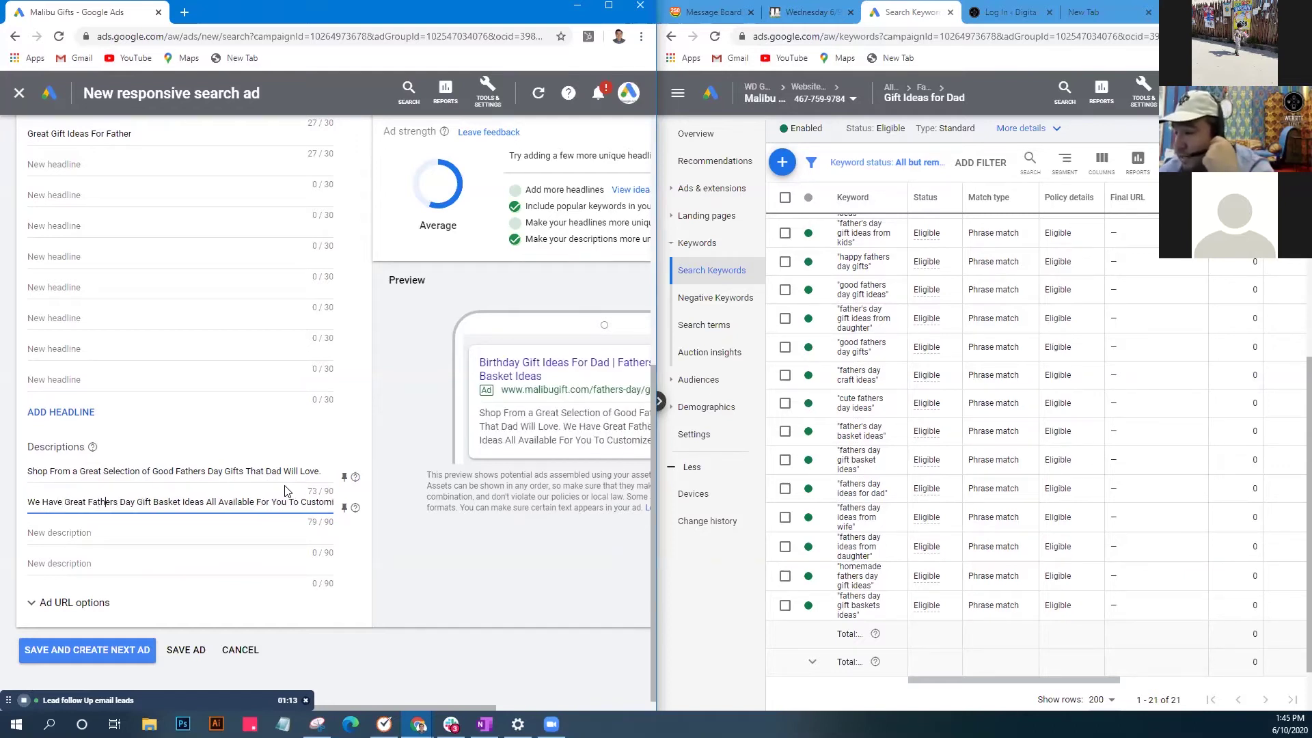
pyautogui.press('Right')
pyautogui.press('Right')
pyautogui.press('Right')
pyautogui.press('Right')
pyautogui.press('Right')
pyautogui.press('Right')
pyautogui.press('Right')
pyautogui.press('Right')
pyautogui.press('Right')
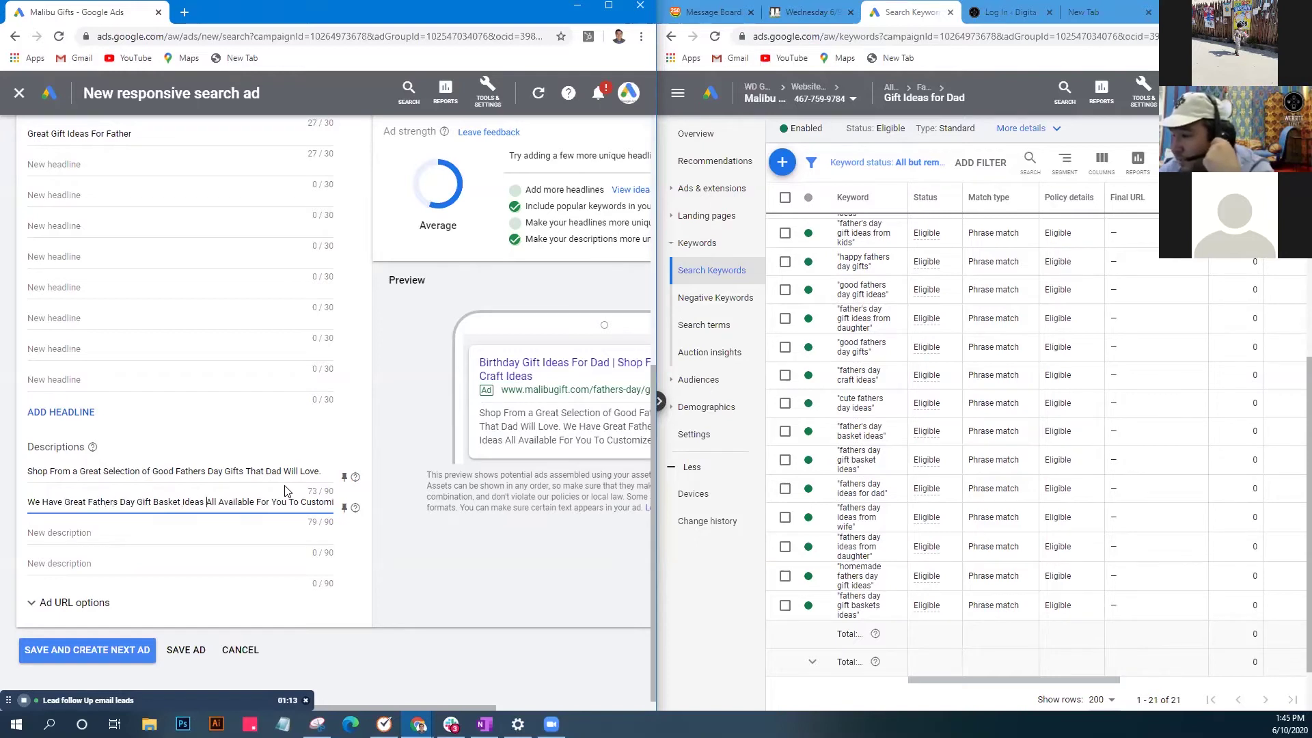
pyautogui.press('Right')
pyautogui.press('Right')
pyautogui.press('Right')
pyautogui.press('Right')
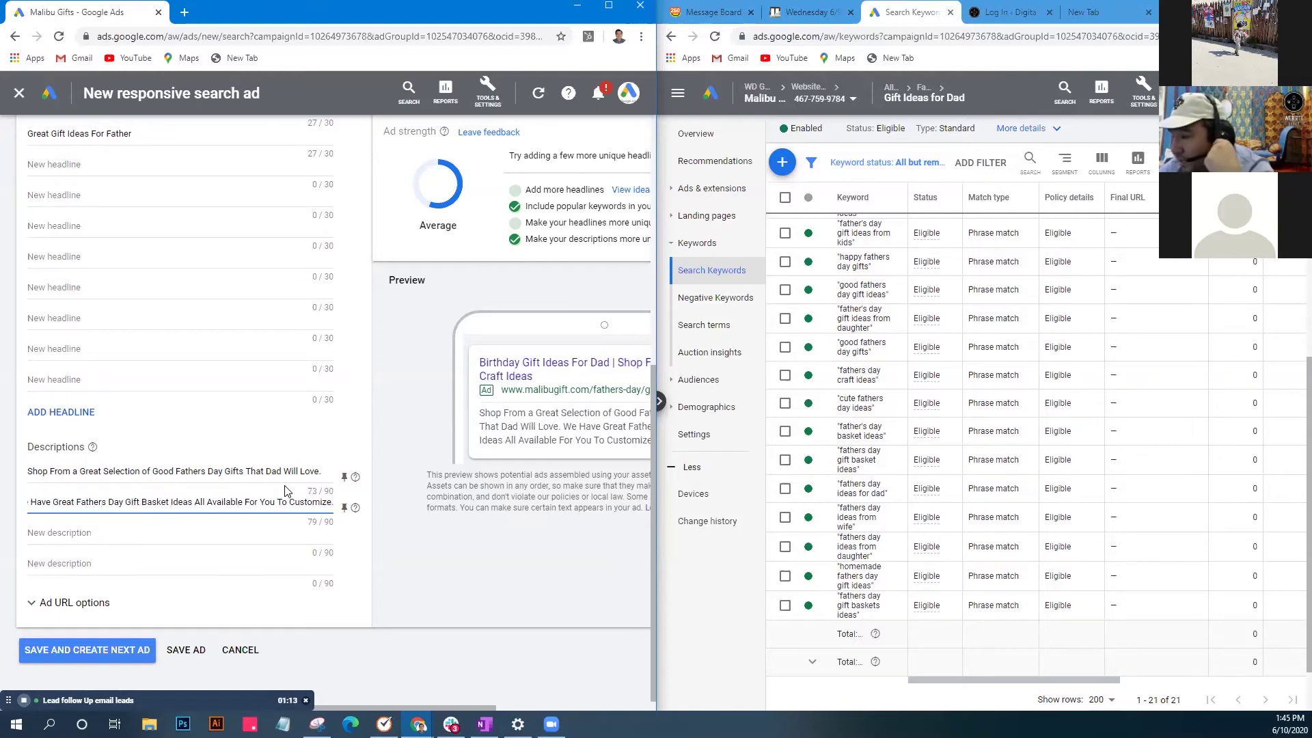
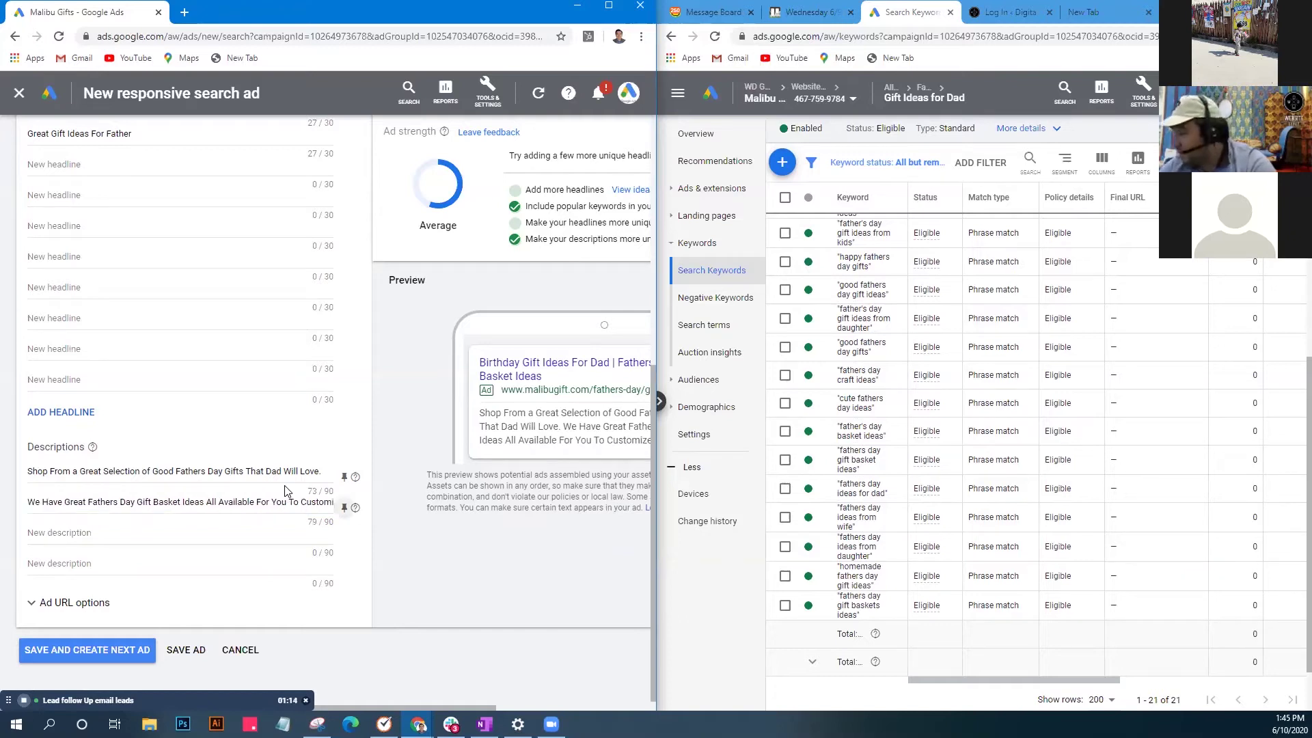
# Consult the keyword list and write the third description as "Happy Fathers Day Gifts from Malibu Gift.".
pyautogui.scroll(1, 871, 437)
pyautogui.scroll(4, 876, 455)
pyautogui.scroll(-2, 880, 471)
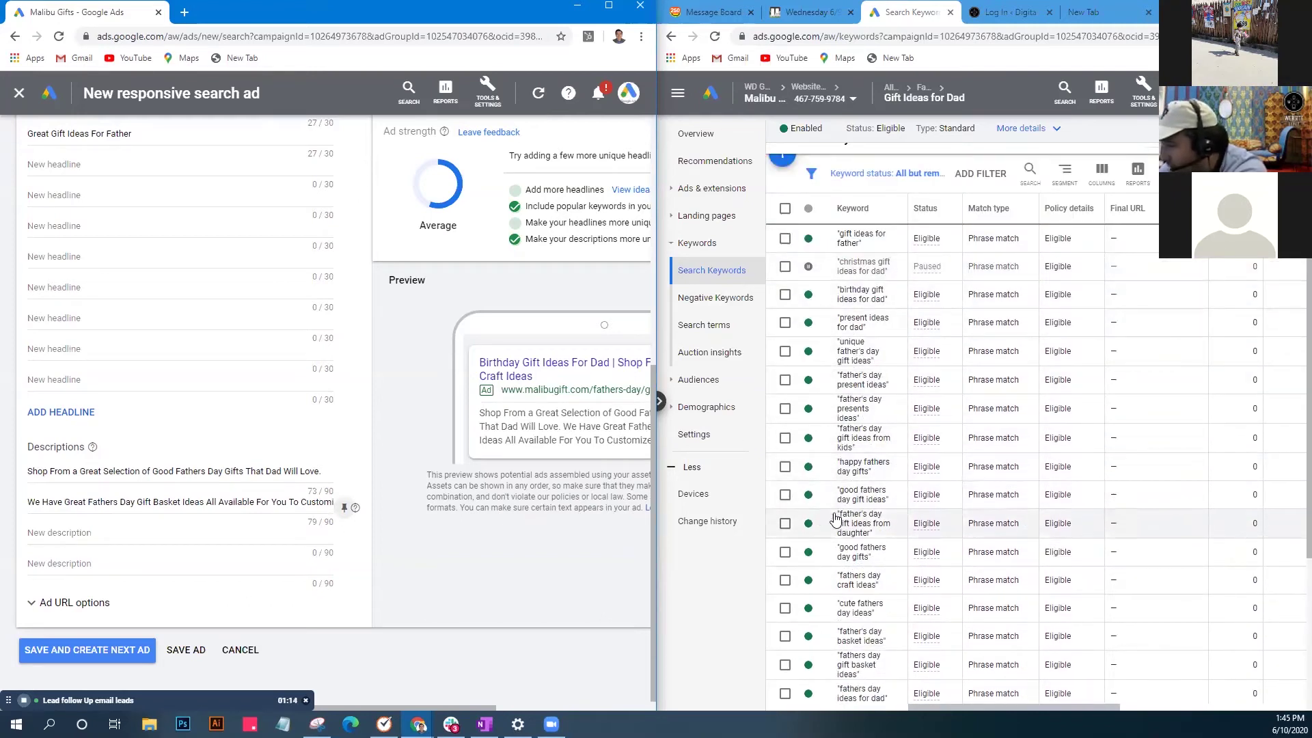
pyautogui.click(302, 502)
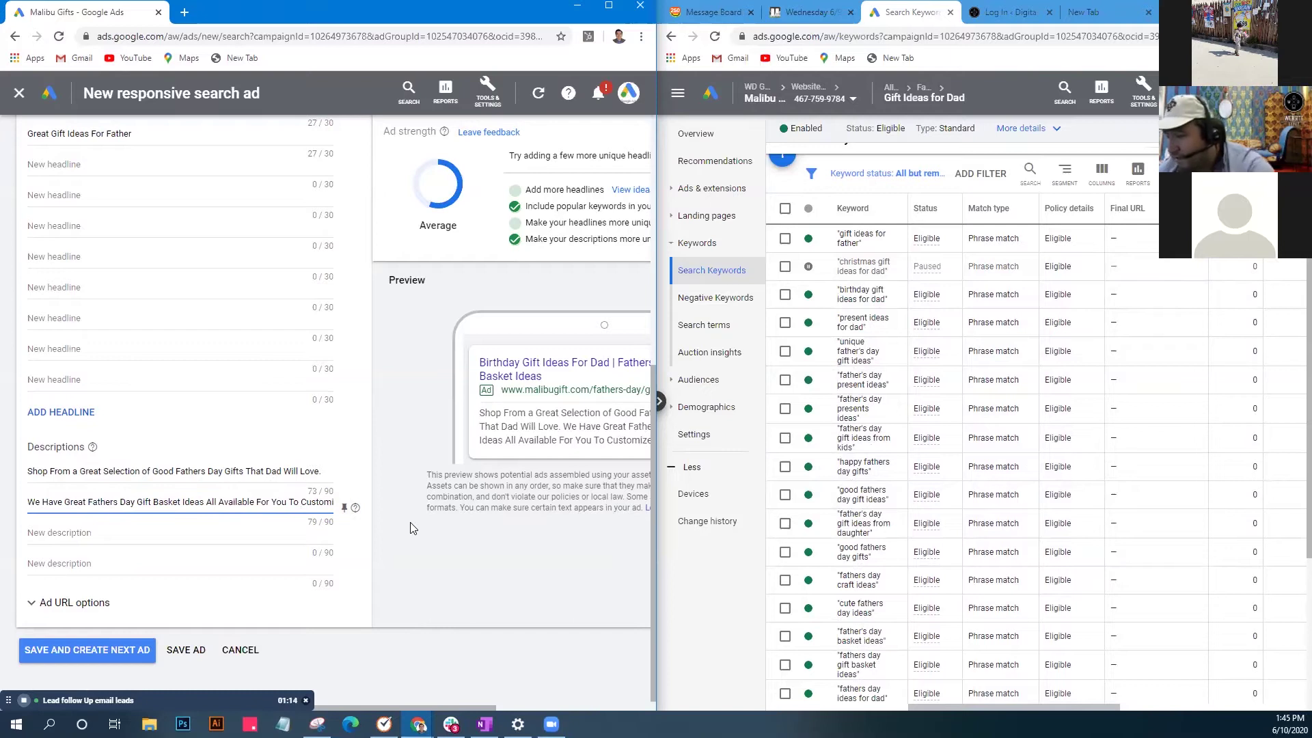
pyautogui.press('End')
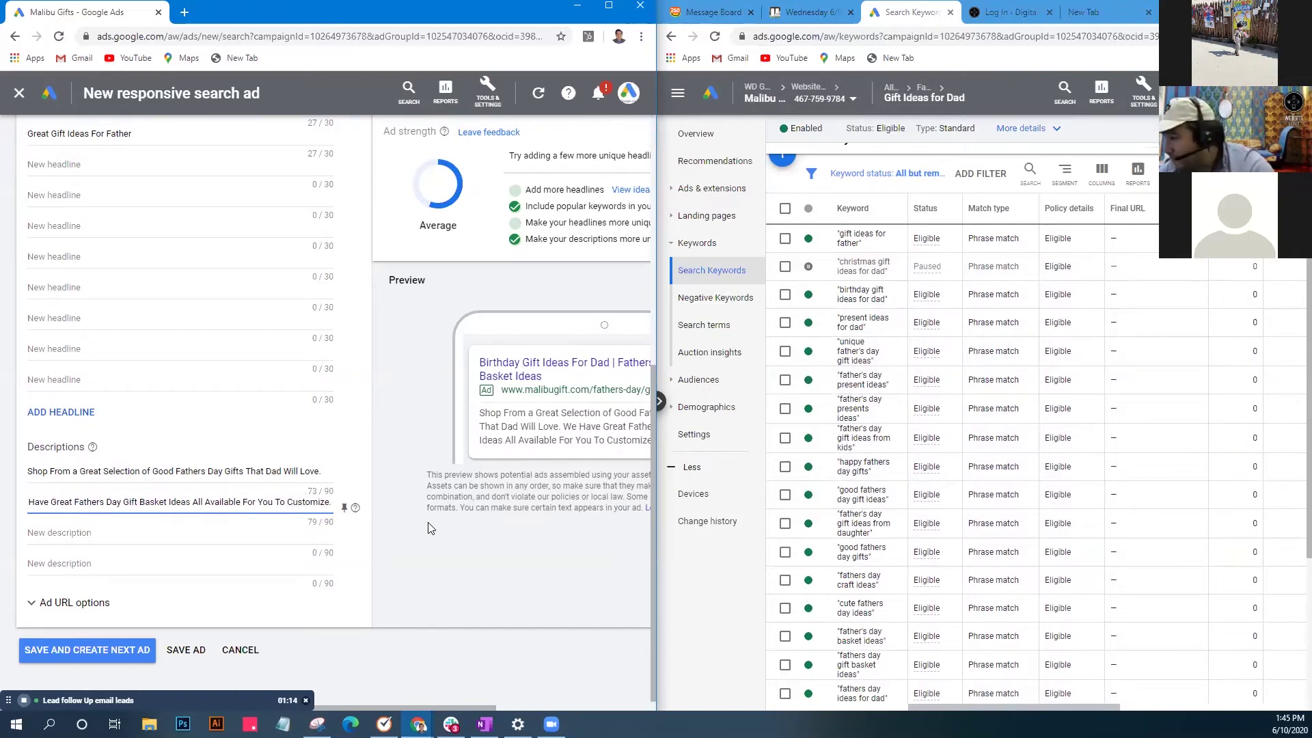
pyautogui.click(99, 537)
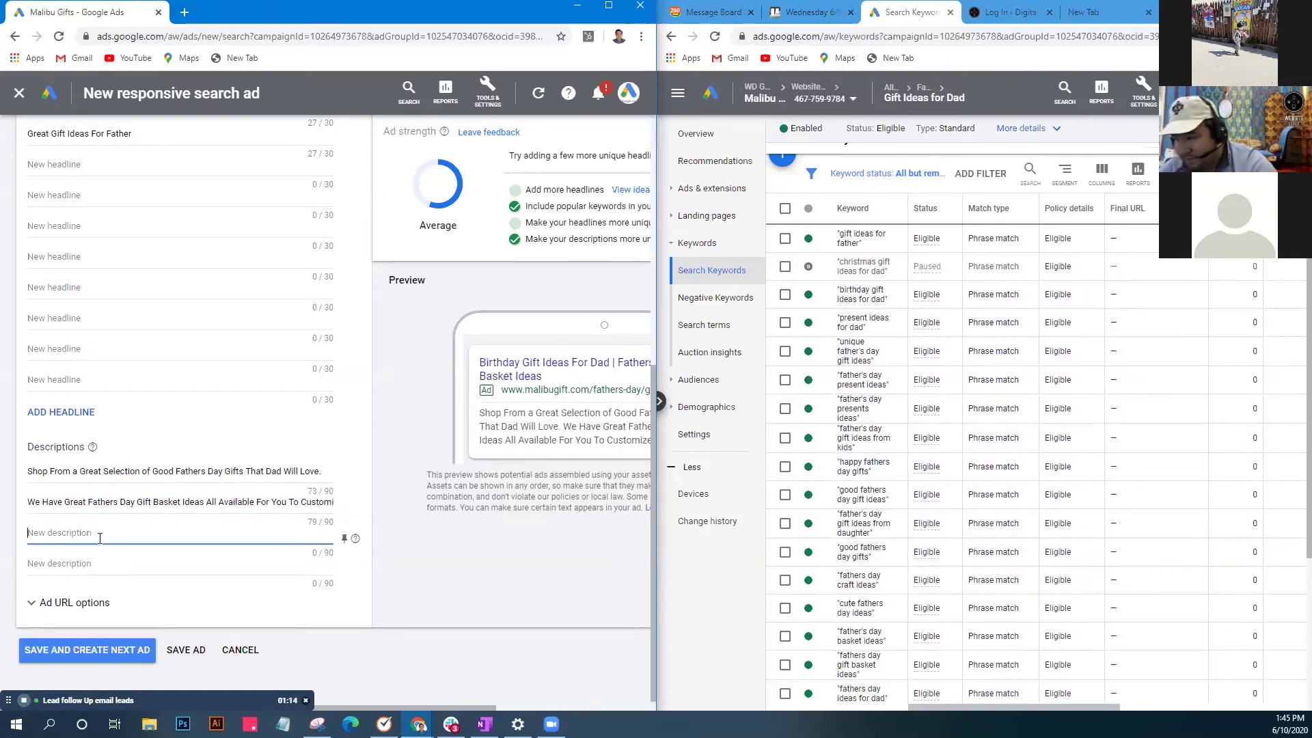
pyautogui.write('Happy Fathers Day Gi')
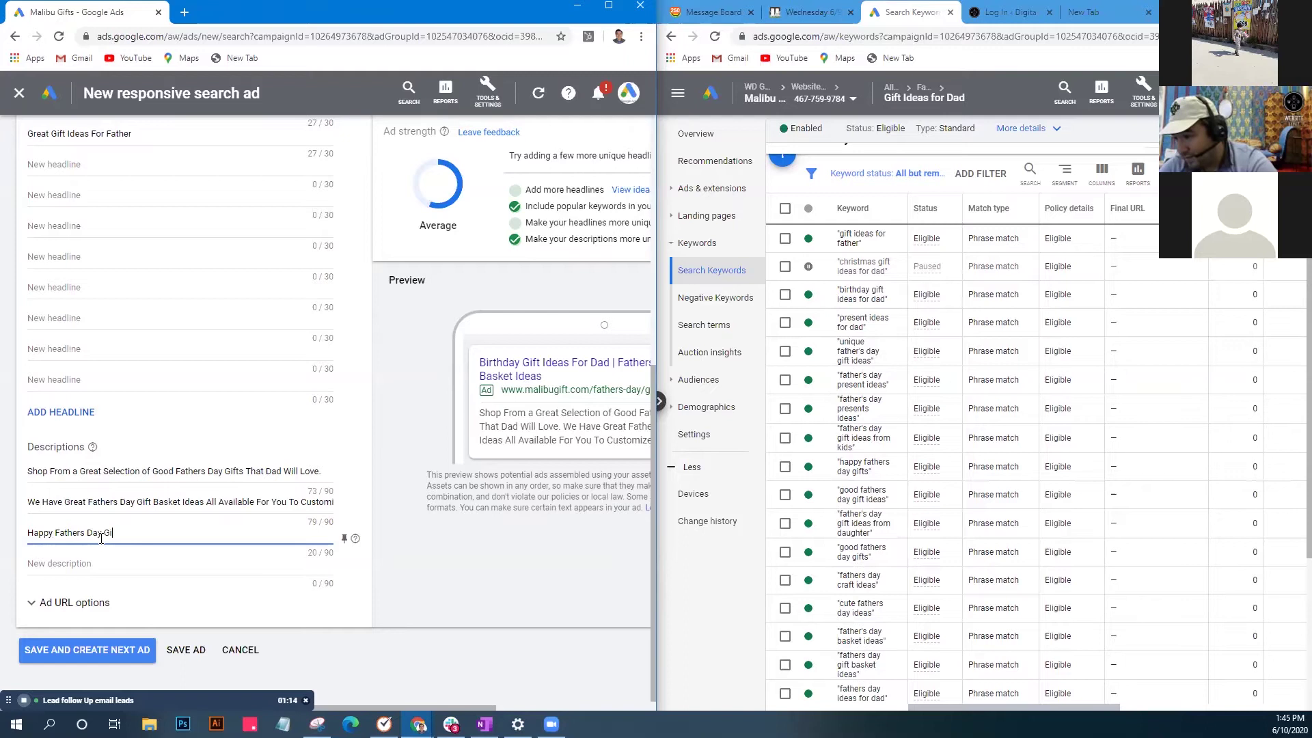
pyautogui.write('fts from MalibuGift')
pyautogui.press('BackSpace')
pyautogui.write('Gi')
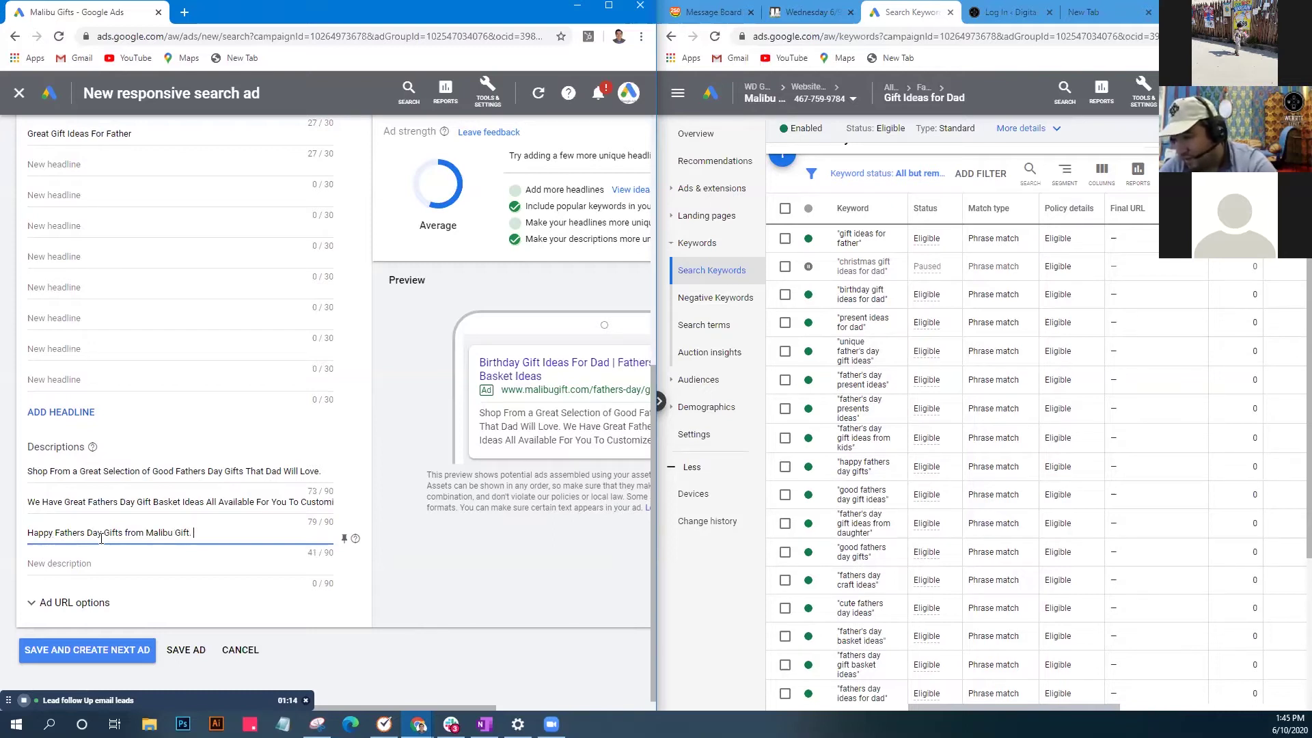
# Review the search keywords and the ad's existing headlines for ideas to extend the third description.
pyautogui.scroll(-3, 985, 532)
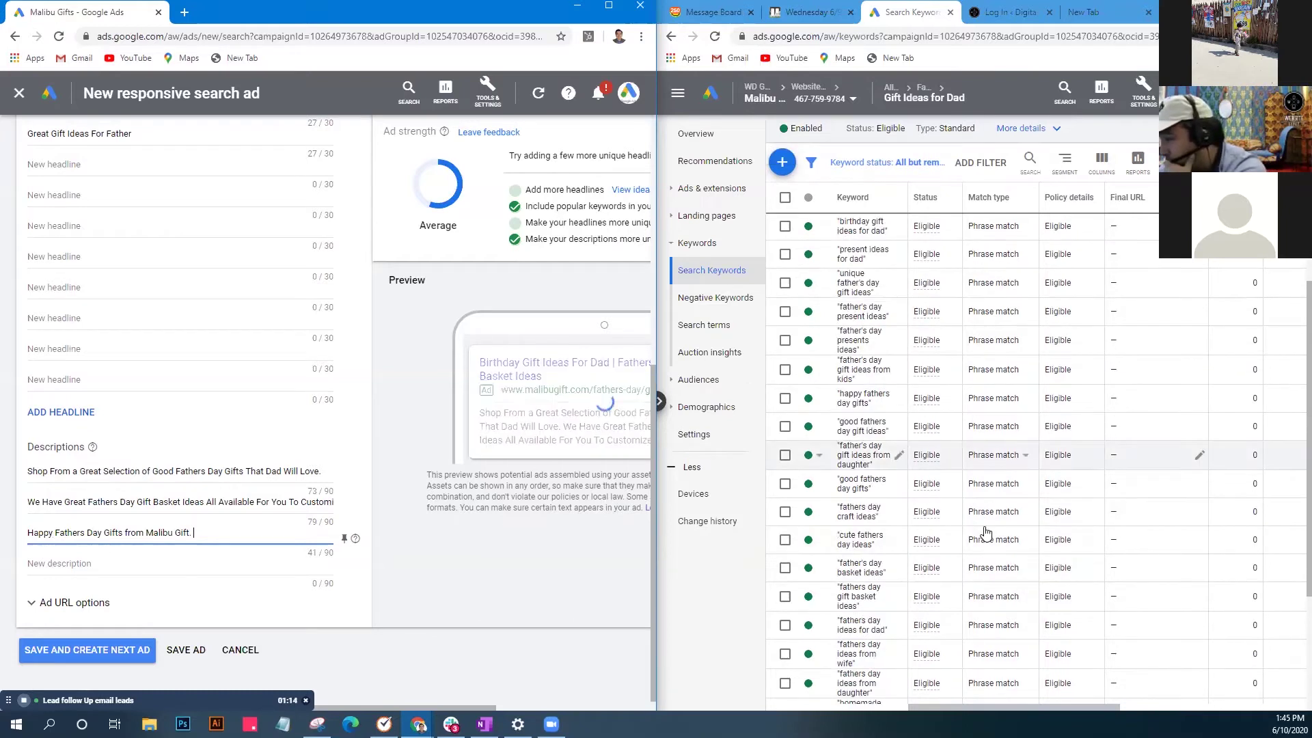
pyautogui.scroll(4, 963, 595)
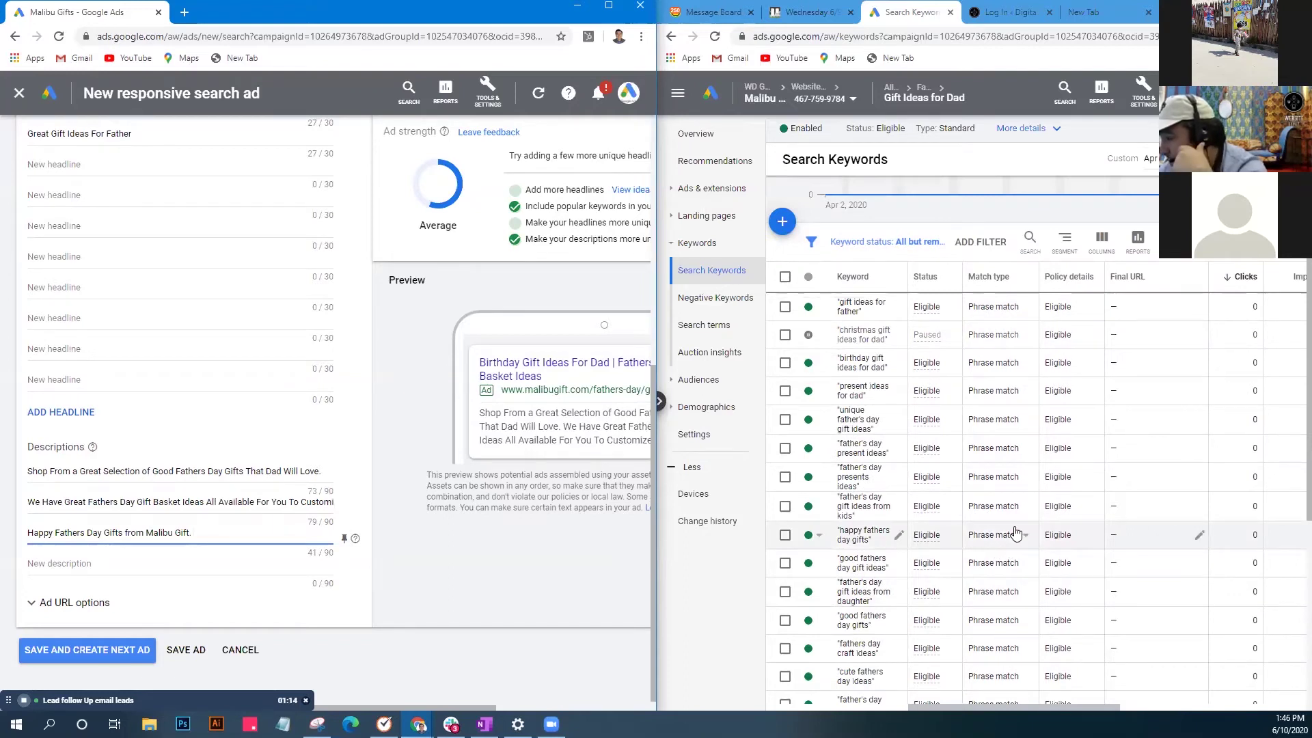
pyautogui.scroll(-1, 1015, 533)
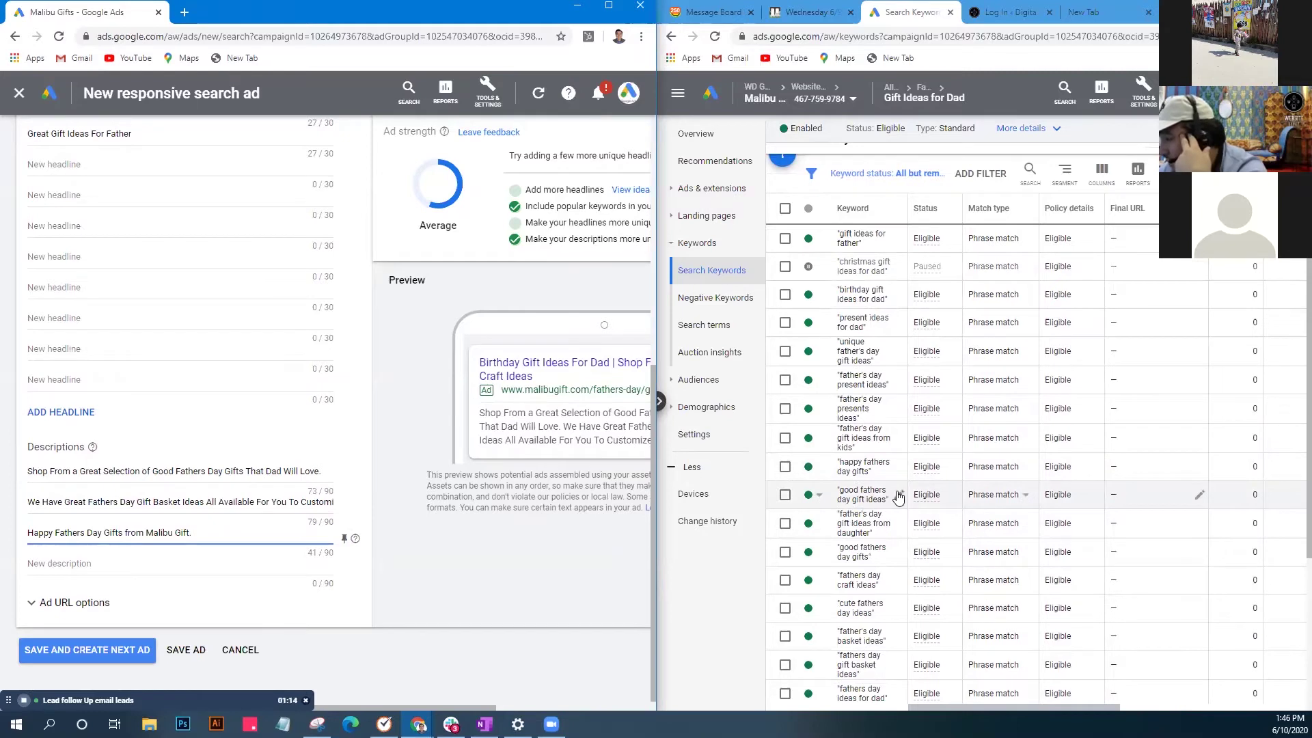
pyautogui.scroll(-4, 895, 497)
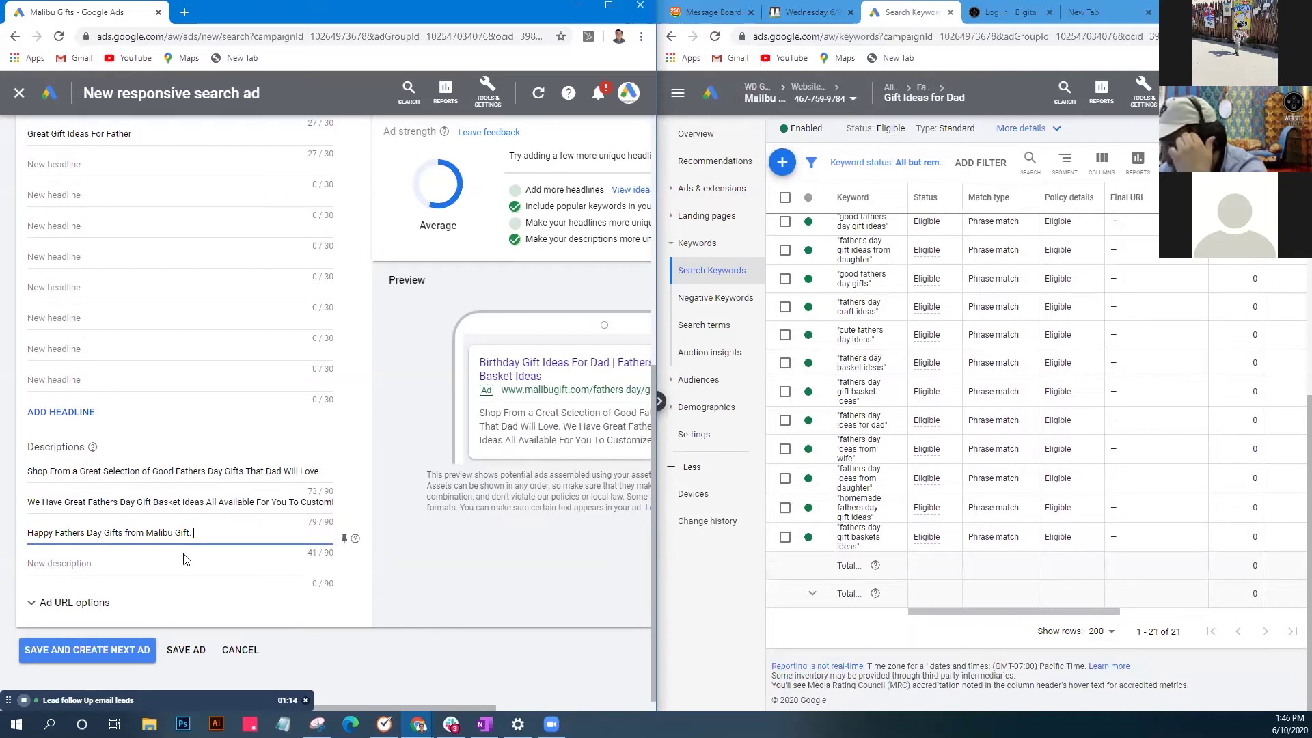
pyautogui.scroll(2, 183, 559)
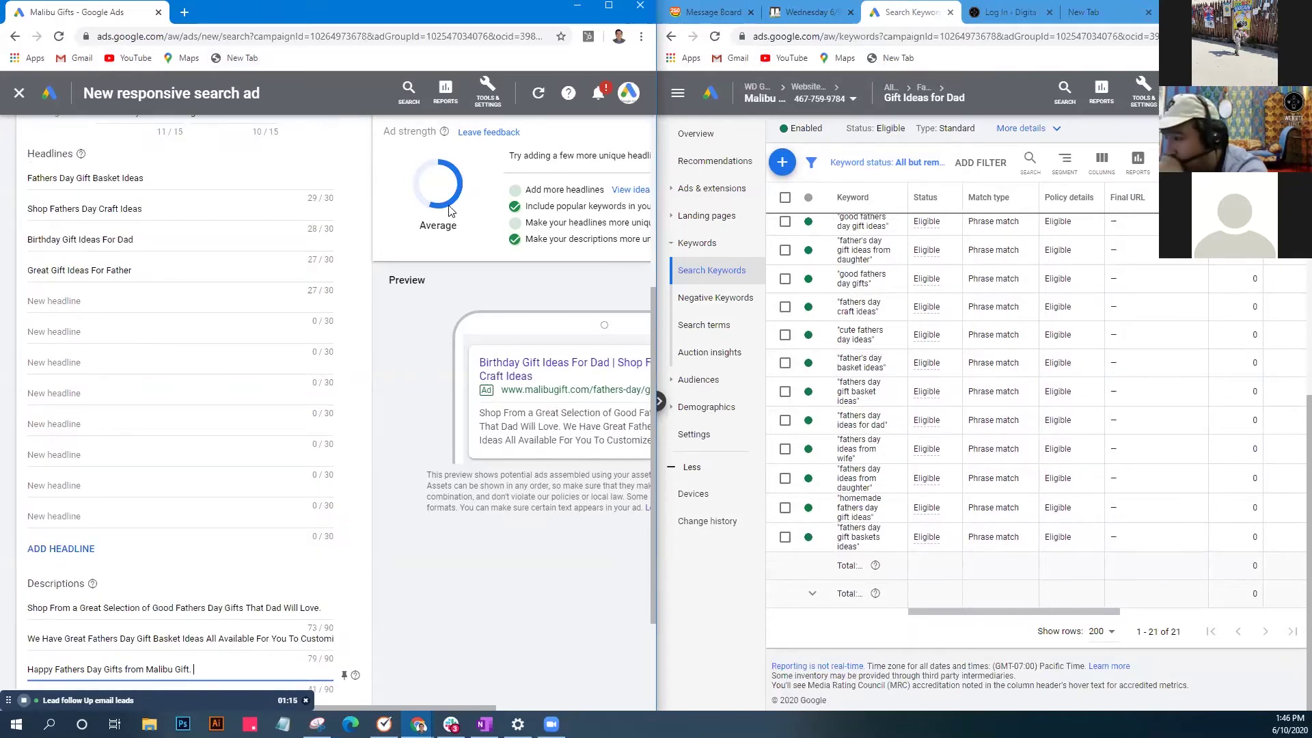
# Copy the ad's final URL and load that gift-box page in the other browser window to check the landing page.
pyautogui.scroll(4, 243, 281)
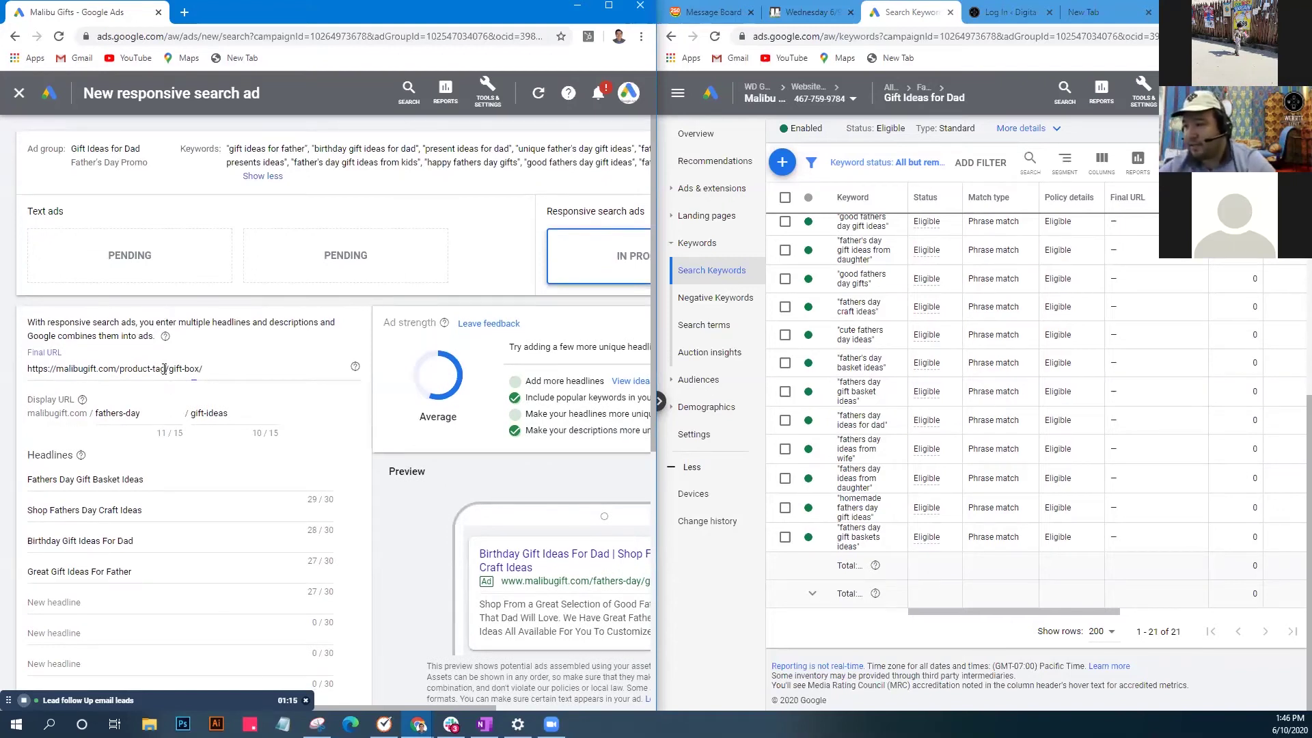
pyautogui.tripleClick(163, 369)
pyautogui.hotkey('ctrl', 'c')
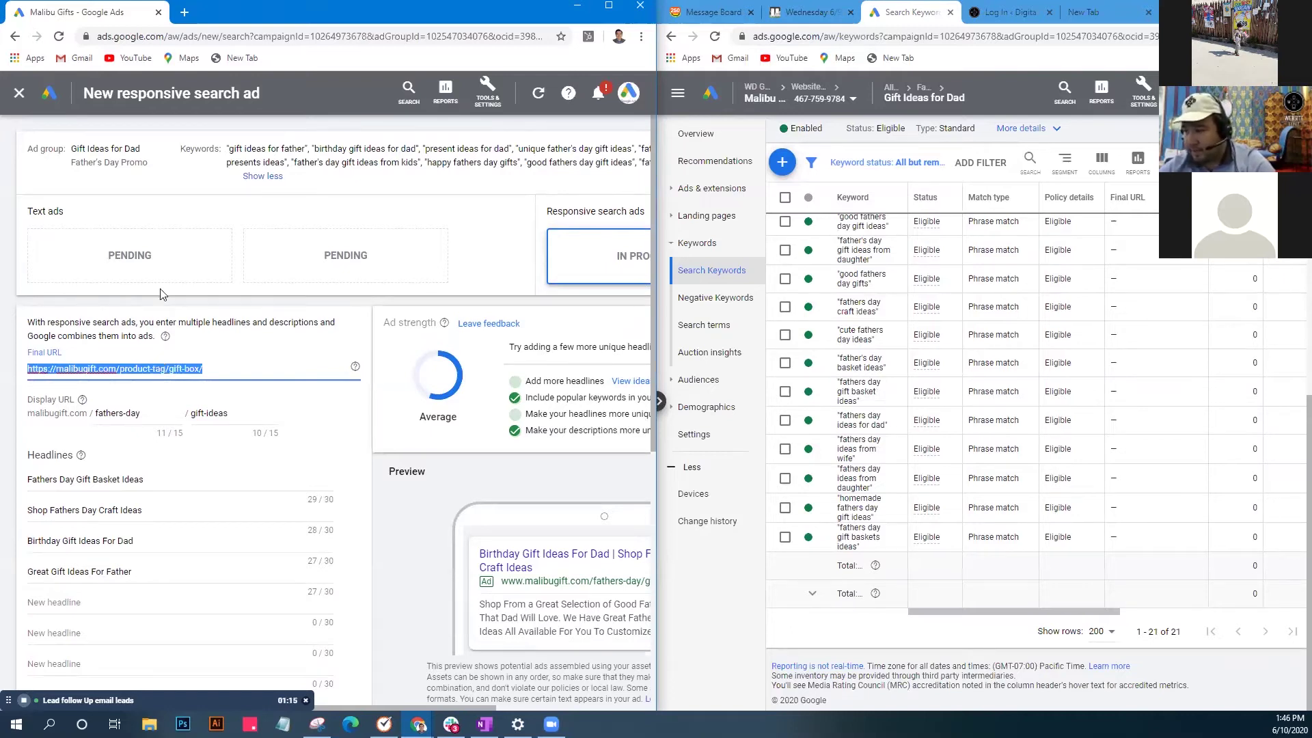
pyautogui.click(183, 13)
pyautogui.hotkey('ctrl', 'shift', 'Tab')
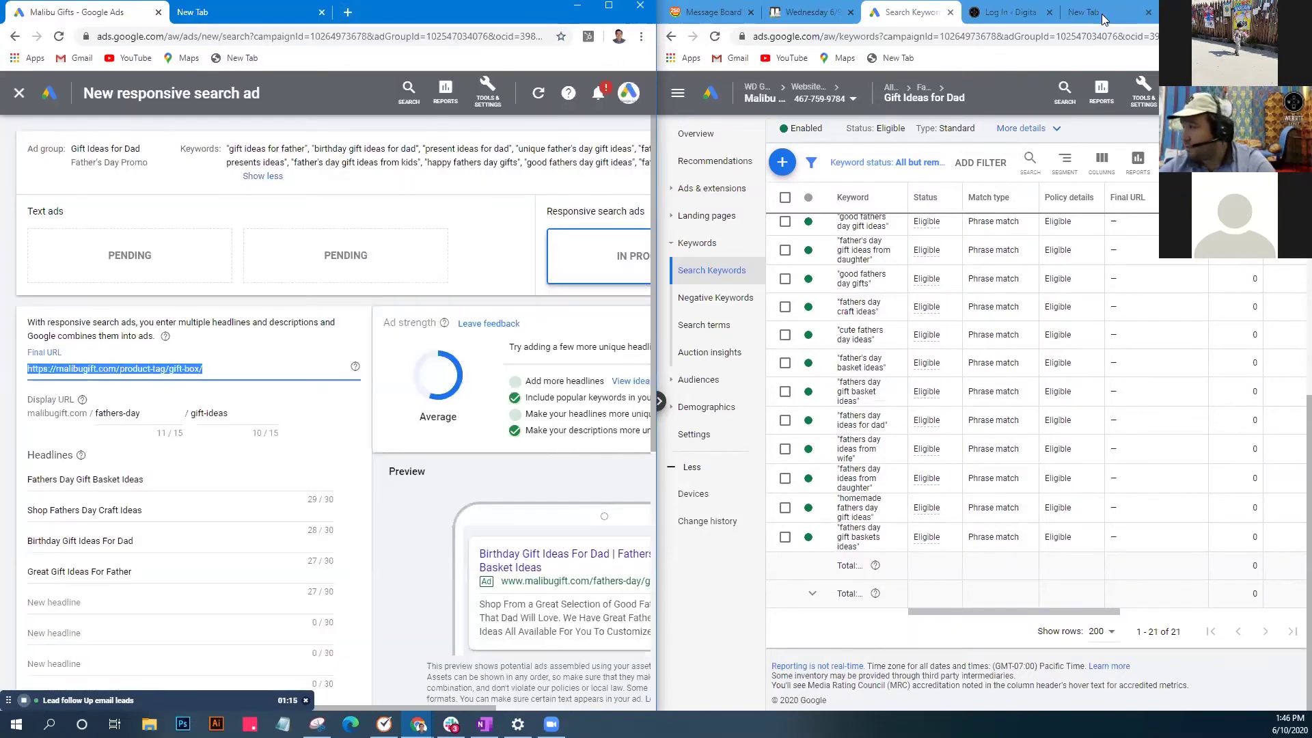
pyautogui.click(1086, 11)
pyautogui.hotkey('ctrl', 'v')
pyautogui.press('Return')
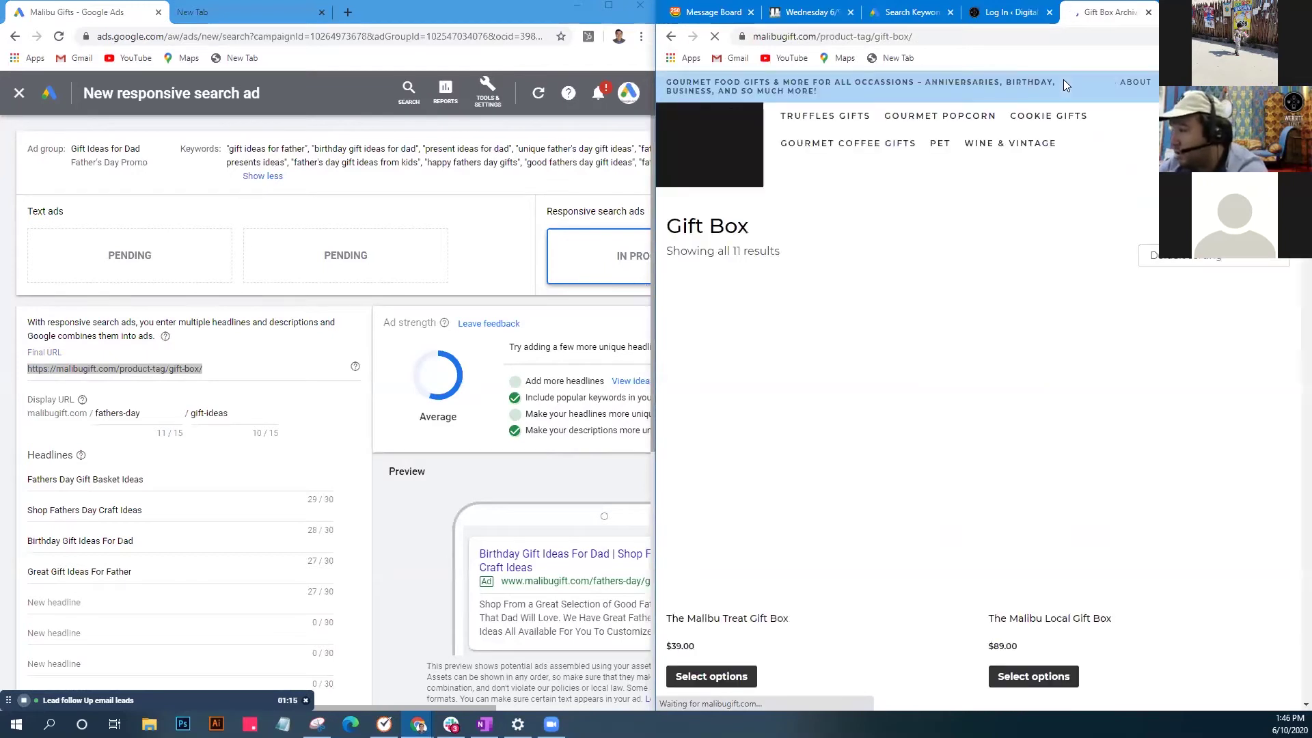
pyautogui.scroll(-2, 327, 410)
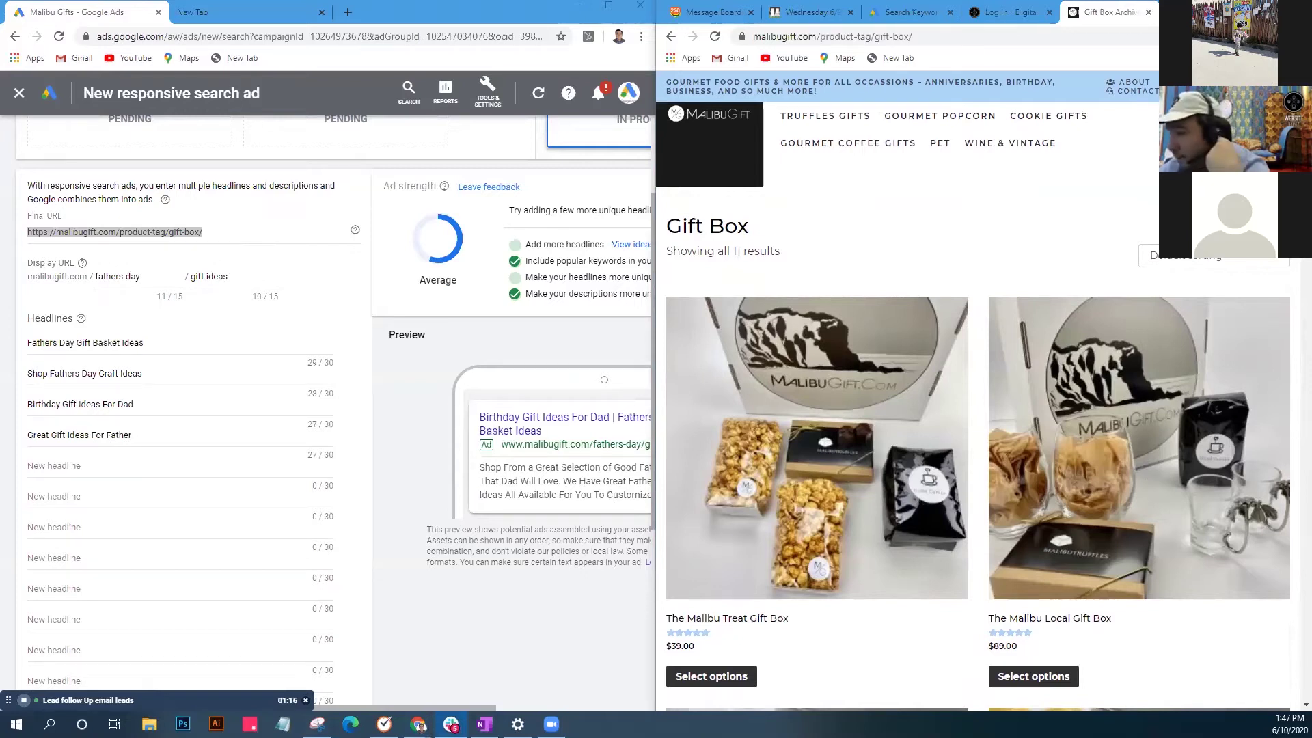
pyautogui.click(239, 230)
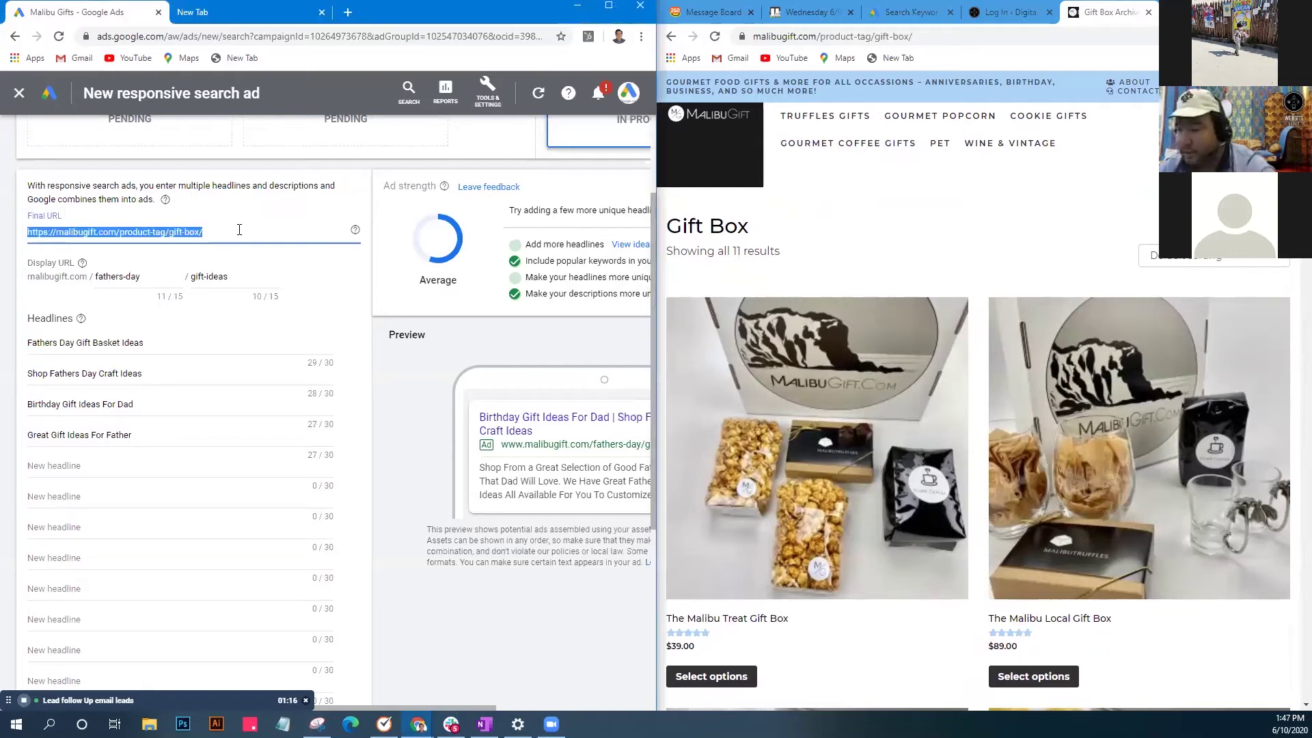
pyautogui.write('https://malibugift.com/product-tag/fathers-day-gifts/')
pyautogui.hotkey('ctrl', 'a')
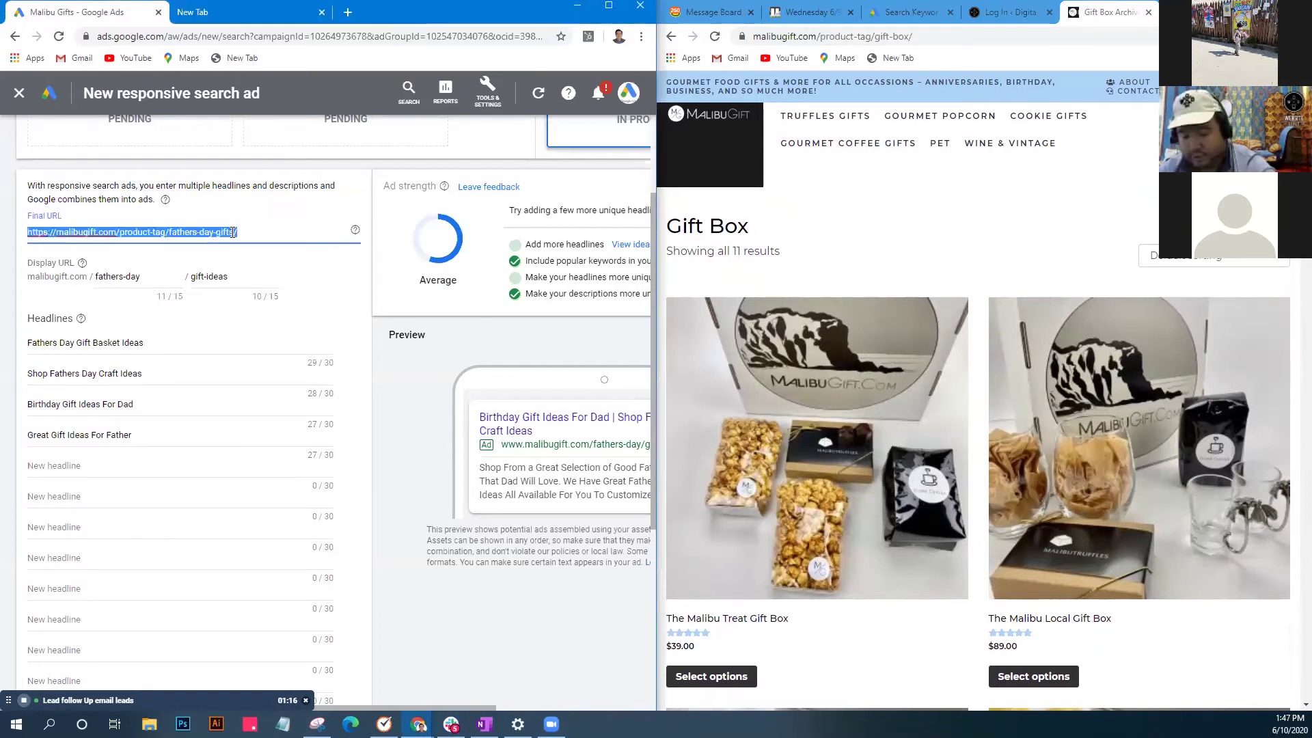
pyautogui.click(1049, 39)
pyautogui.write('https://malibugift.com/product-tag/fathers-day-gifts/')
pyautogui.press('Return')
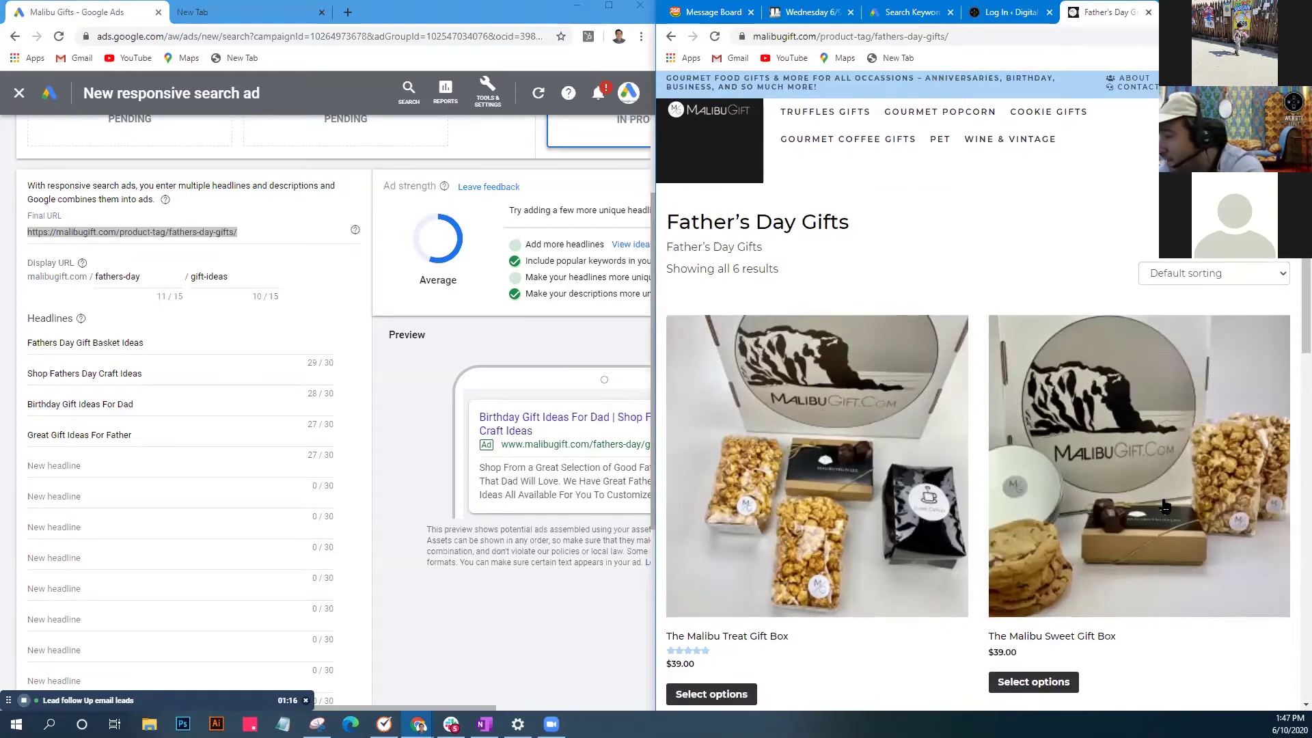
pyautogui.scroll(-1, 1161, 503)
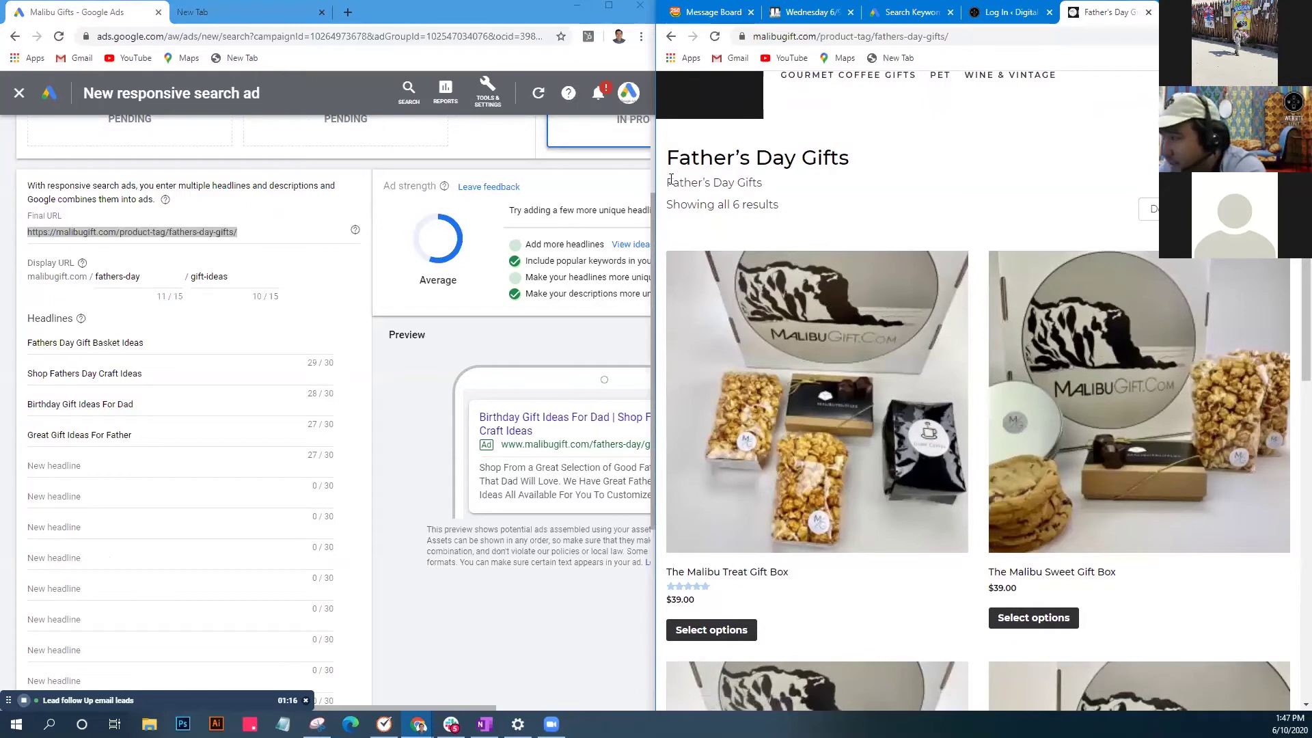
# Enter "Great Fathers Day Gifts" as the ad's fifth headline, taking the landing page's title as the cue.
pyautogui.moveTo(713, 158); pyautogui.dragTo(874, 143)
pyautogui.scroll(1, 892, 232)
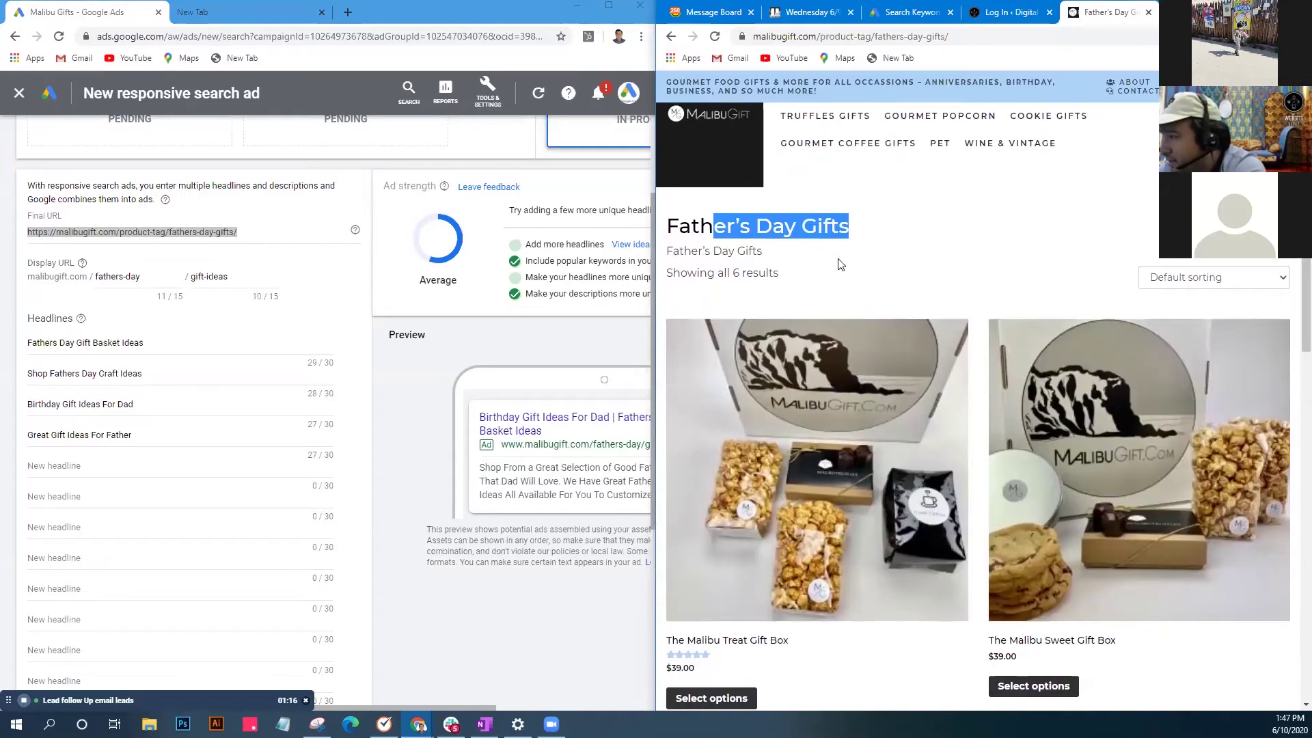
pyautogui.click(209, 461)
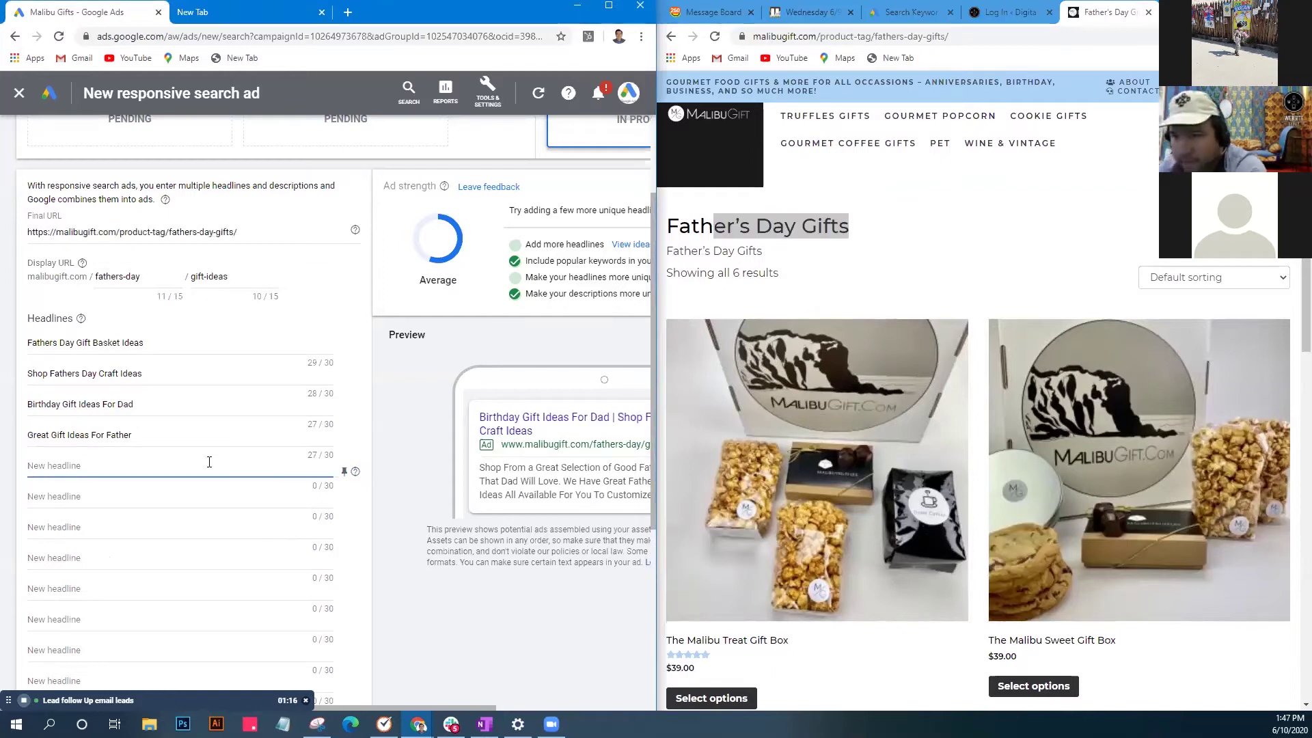
pyautogui.write('Great')
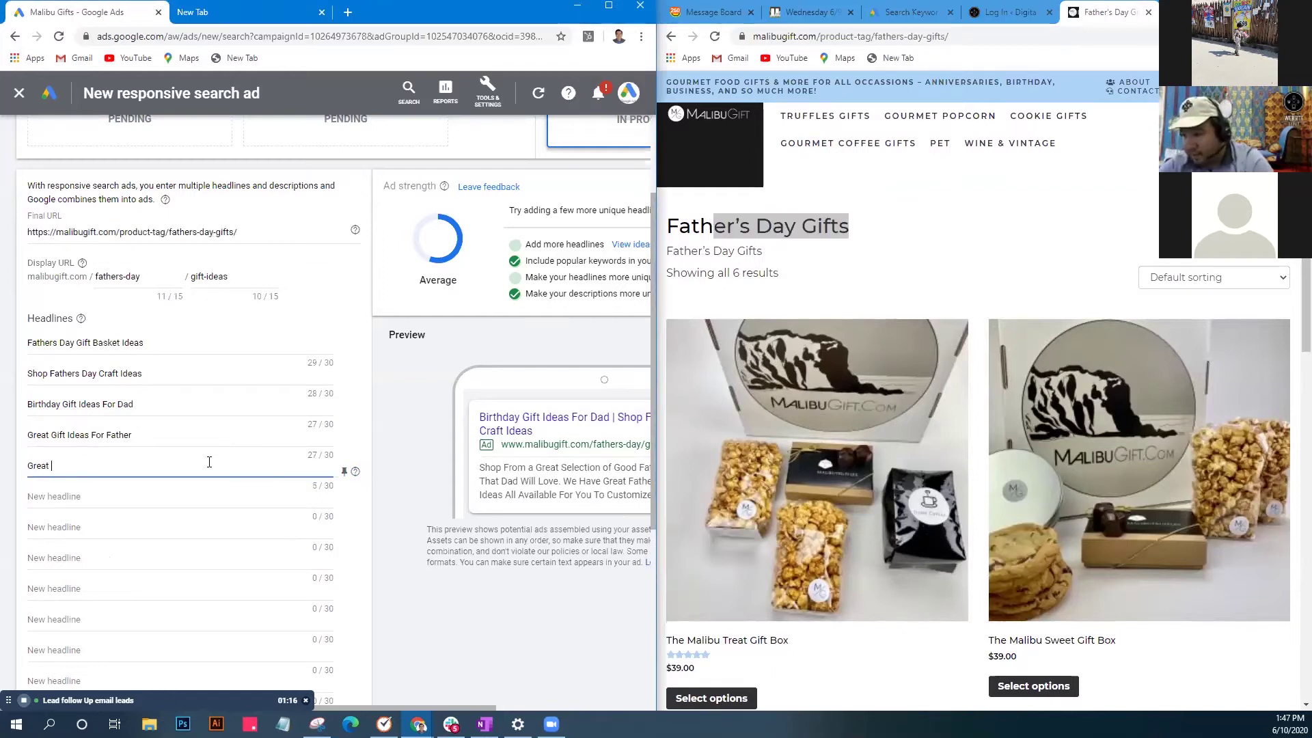
pyautogui.write(' Father')
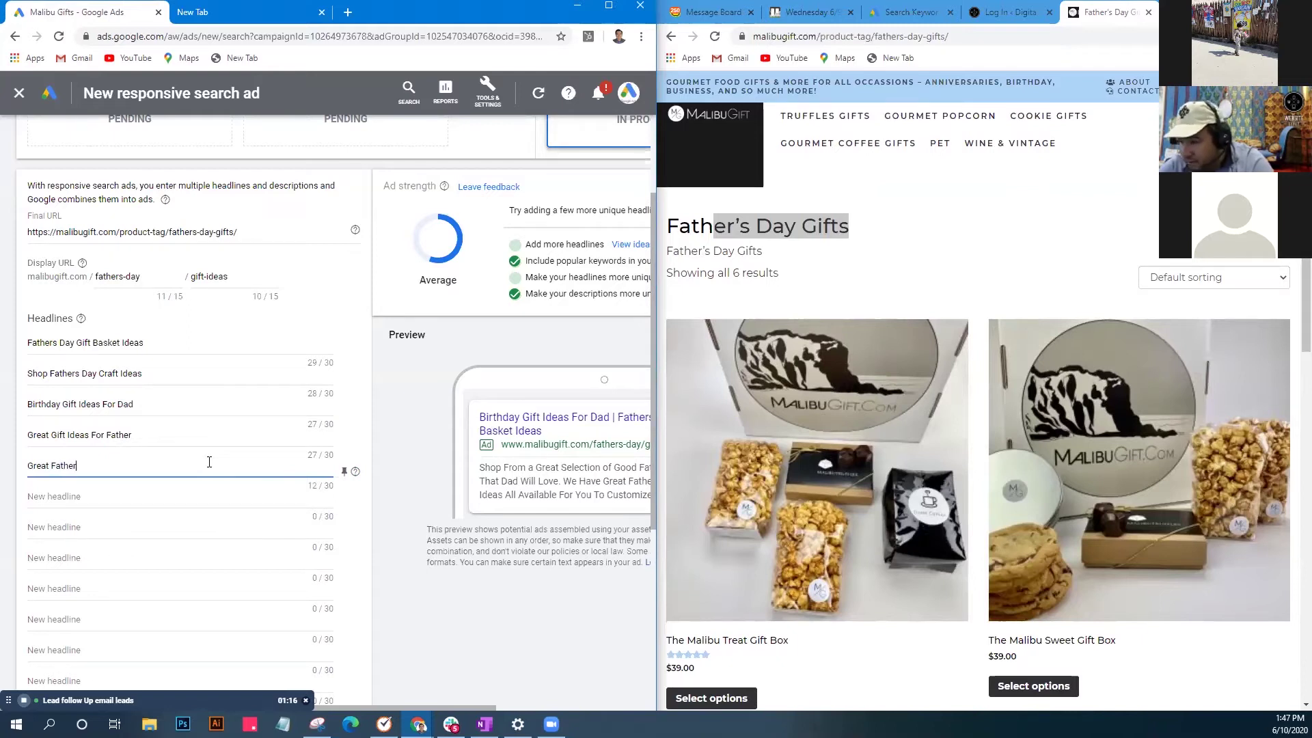
pyautogui.write('s Day ')
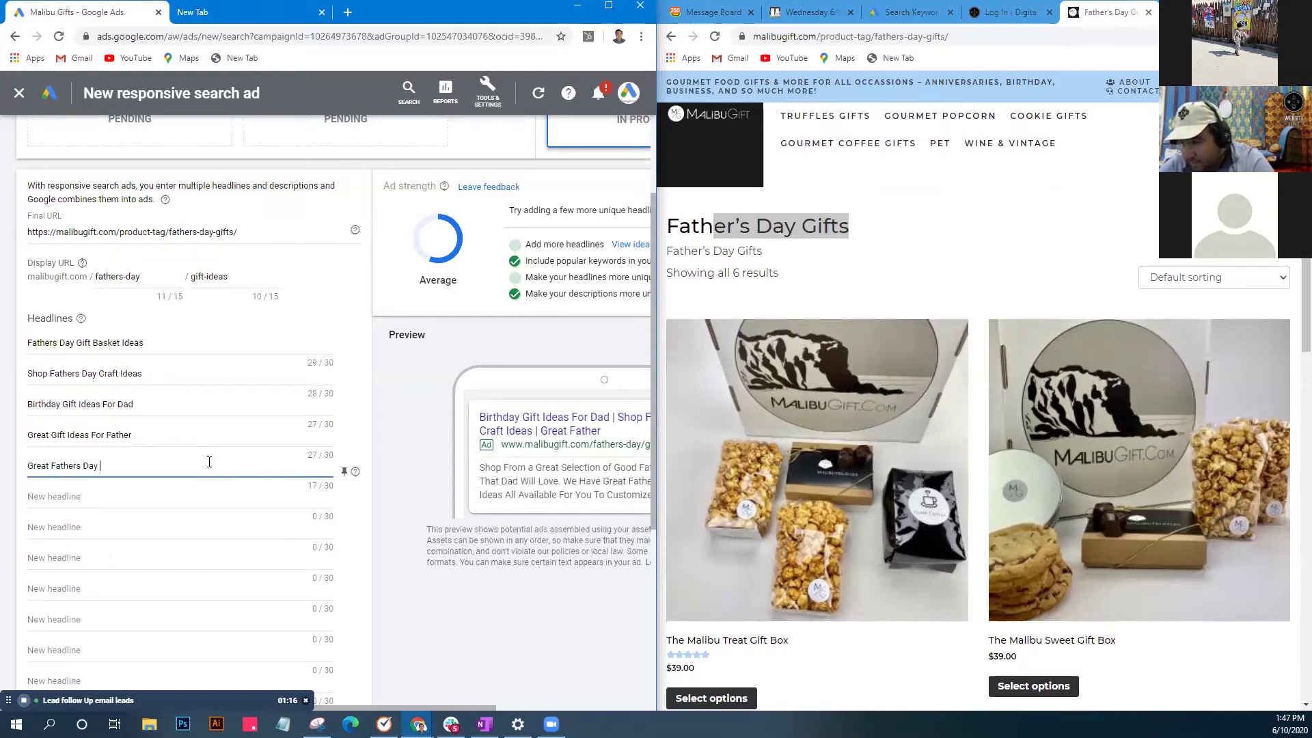
pyautogui.write('Gifts')
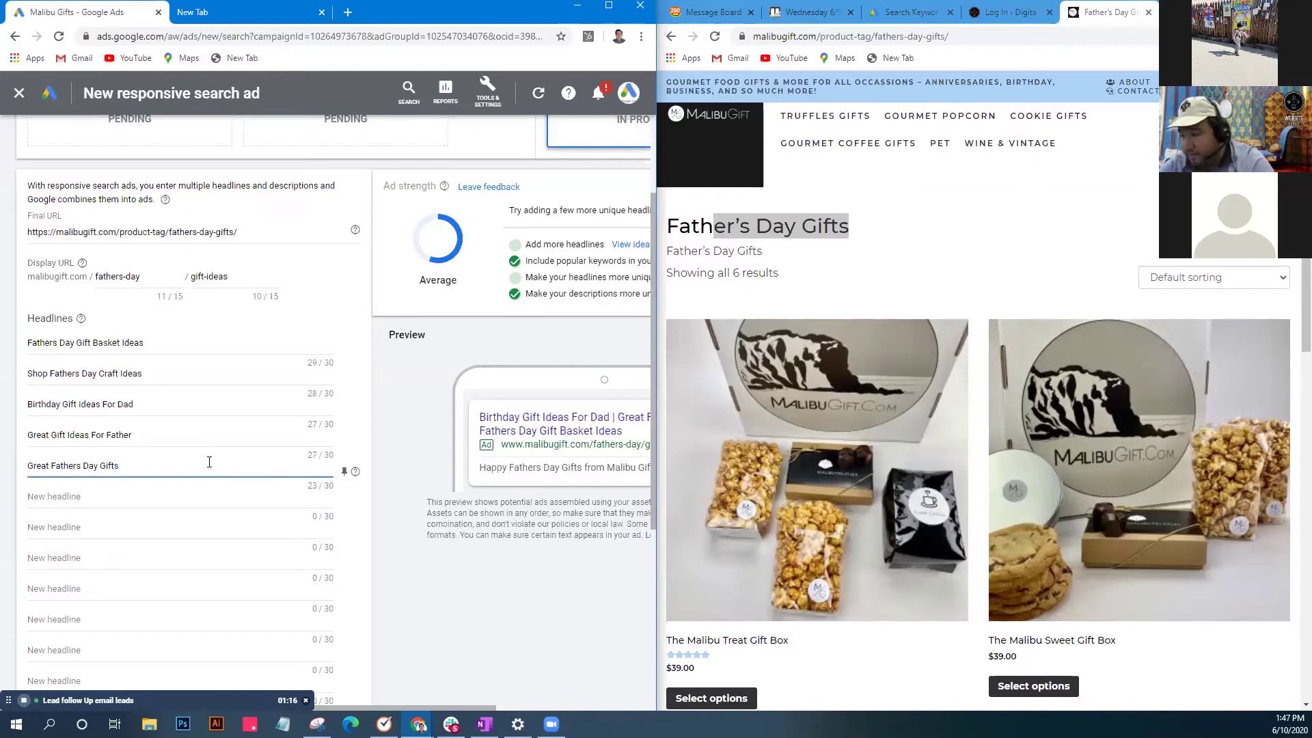
# Add "Shop" to the start of the fifth headline so it reads "Shop Great Fathers Day Gifts".
pyautogui.press('Left')
pyautogui.press('Left')
pyautogui.write('G')
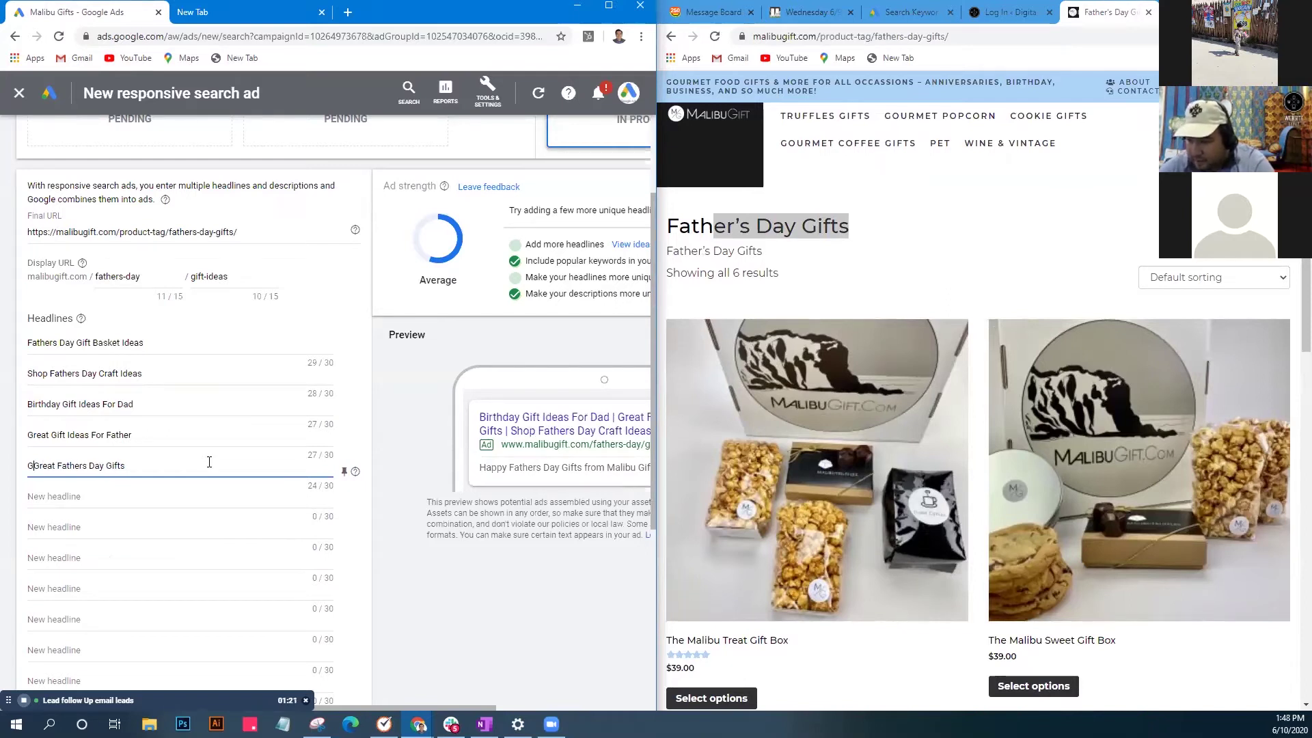
pyautogui.press('BackSpace')
pyautogui.write('Shop')
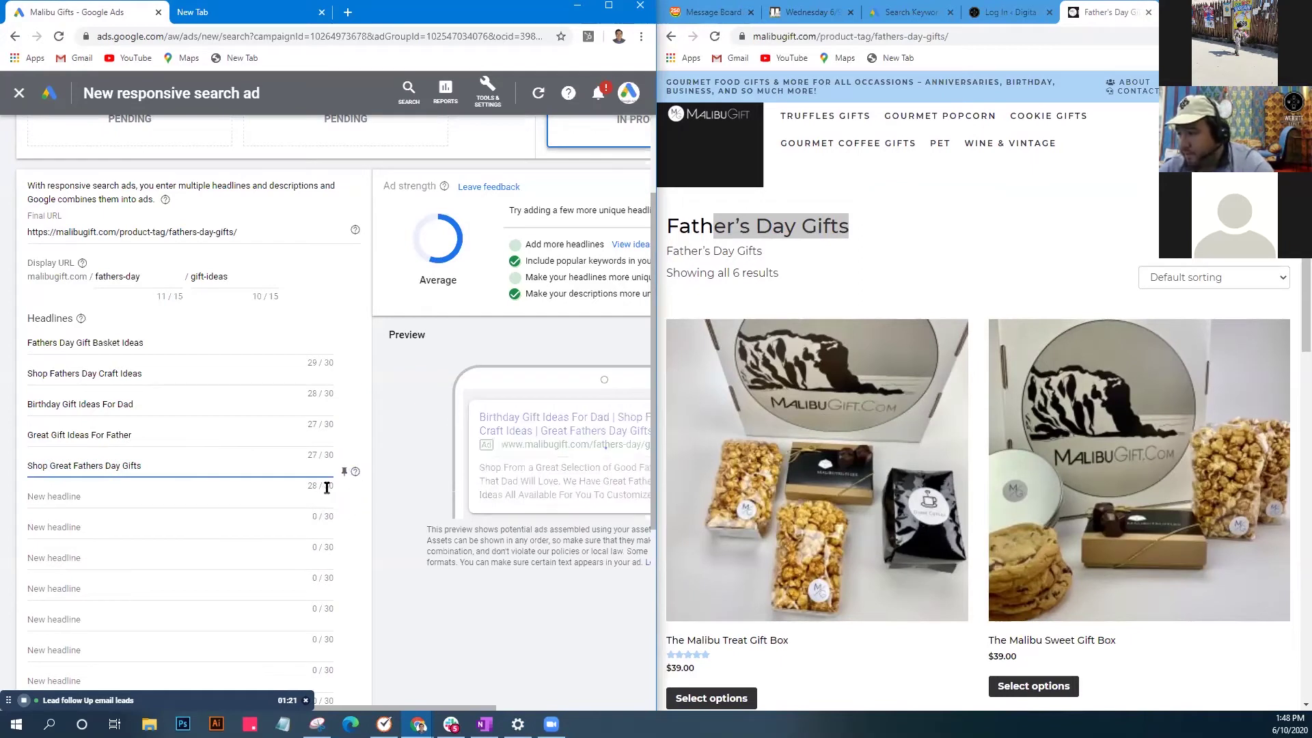
# Look over the headline suggestions and the gift boxes on the Father's Day landing page for sixth headline ideas.
pyautogui.click(123, 495)
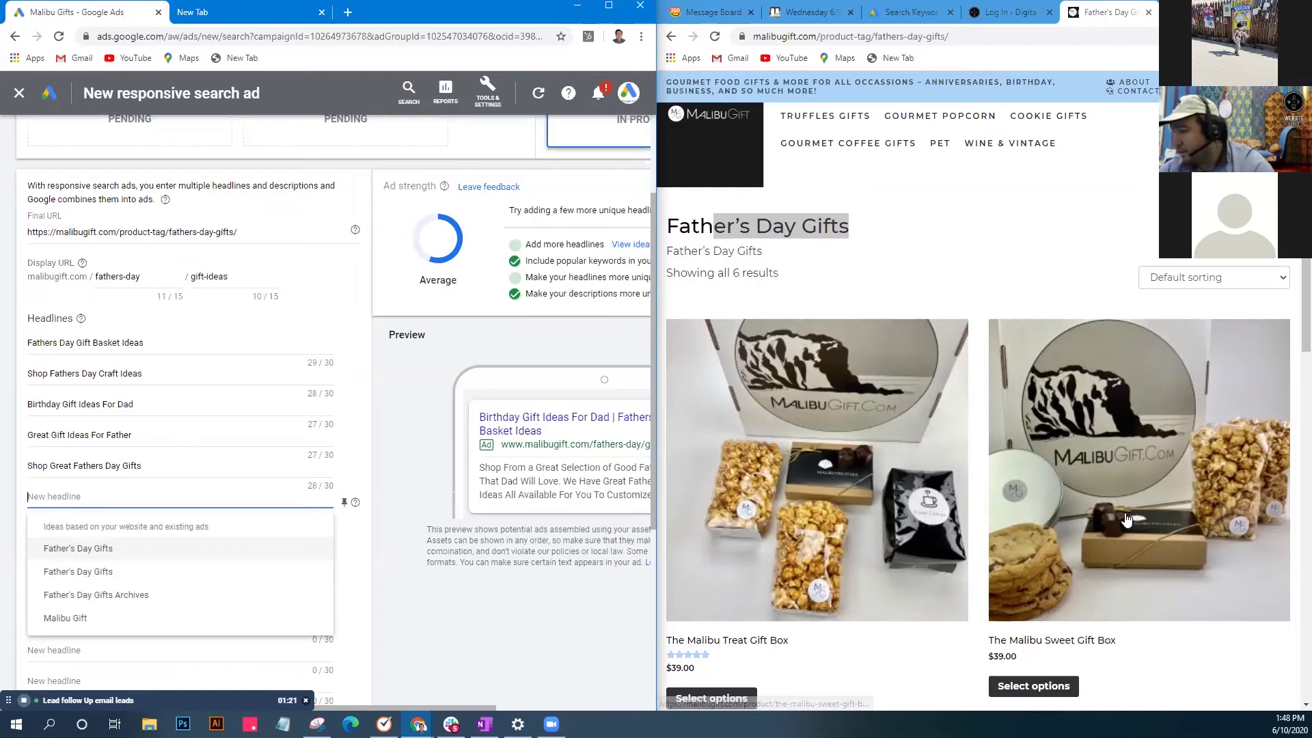
pyautogui.scroll(-1, 1126, 520)
pyautogui.scroll(-3, 1126, 521)
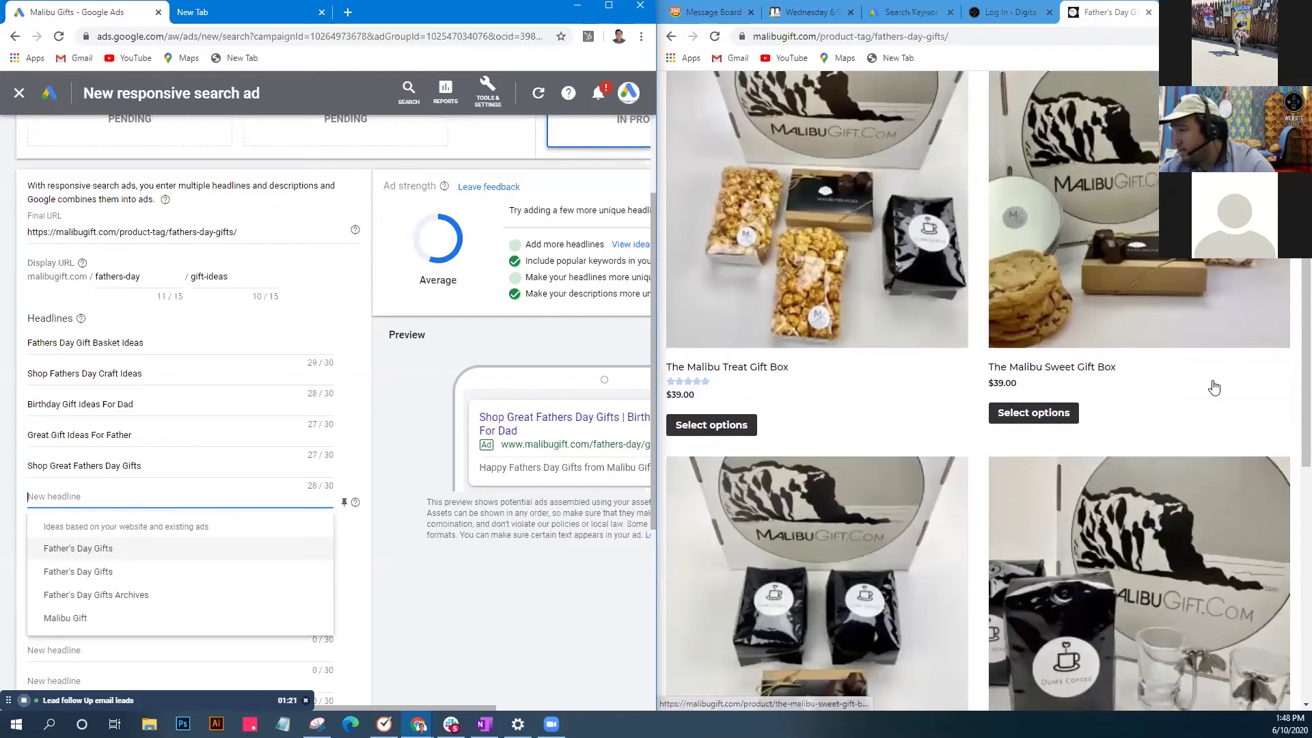
pyautogui.scroll(-3, 1195, 307)
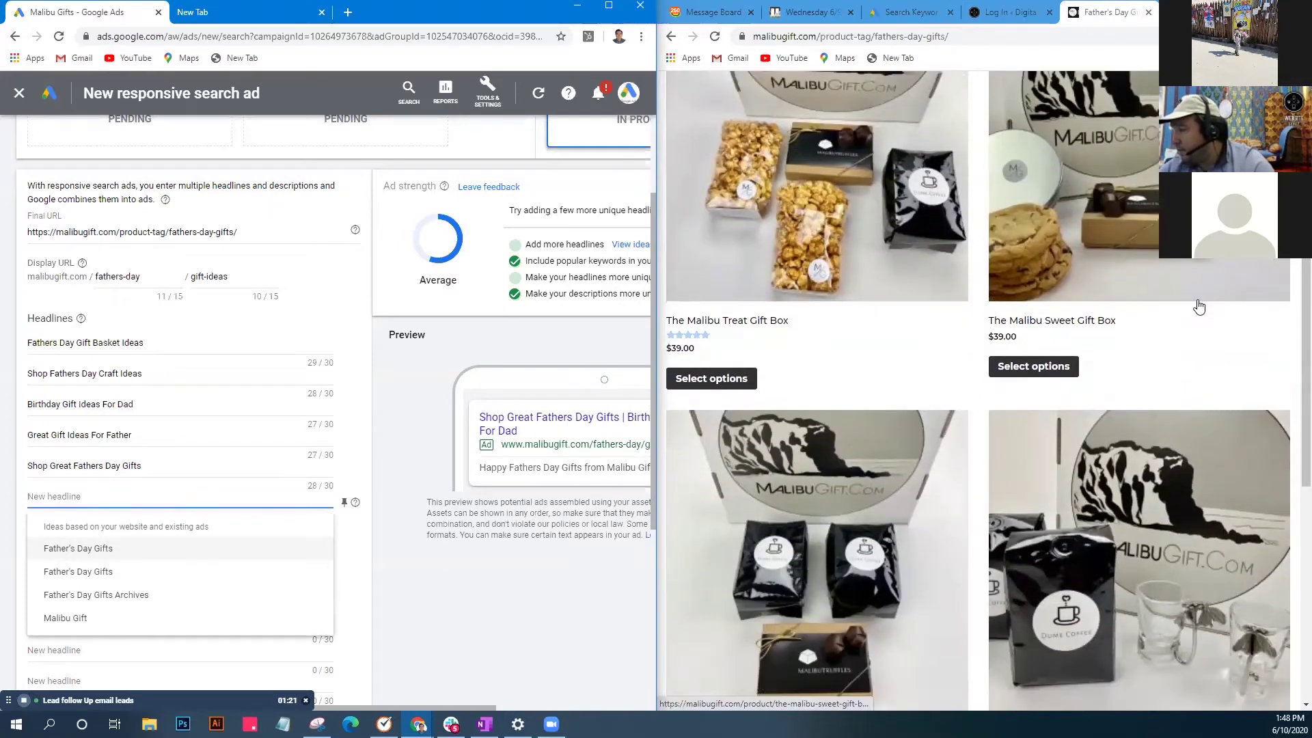
pyautogui.scroll(-4, 990, 505)
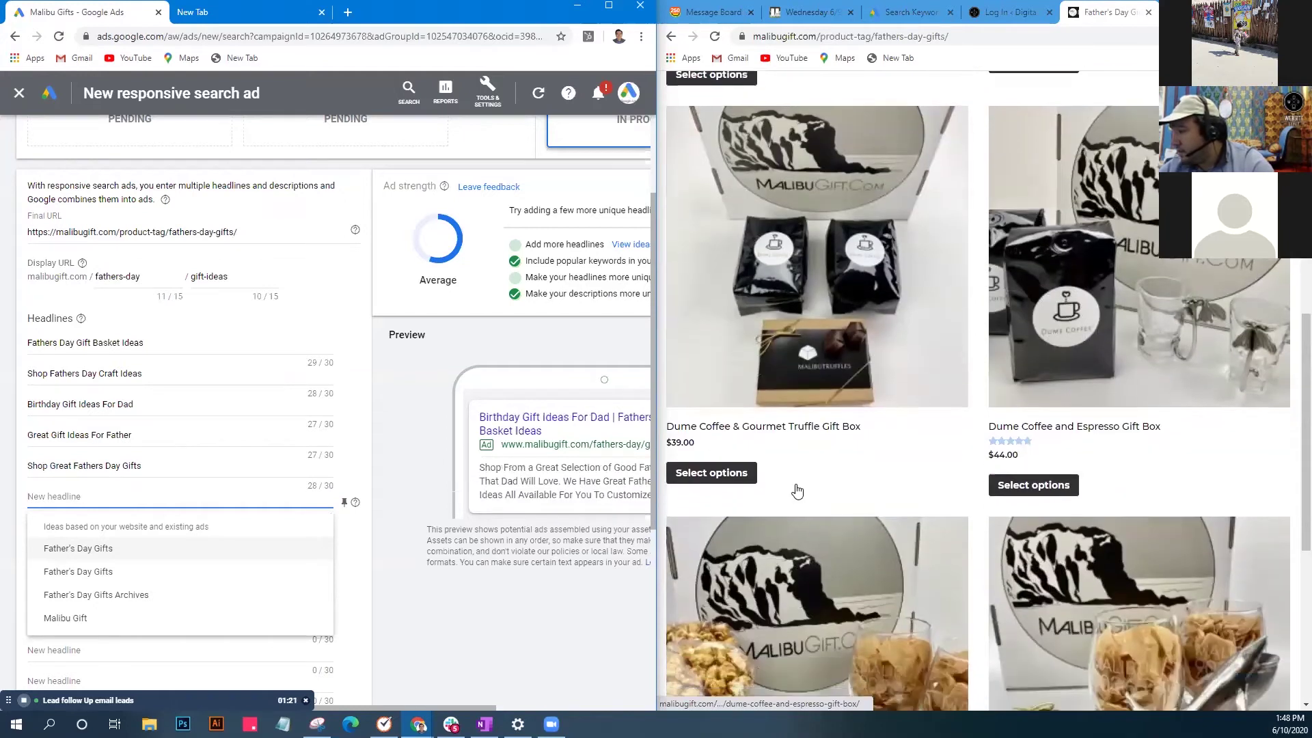
pyautogui.scroll(-3, 889, 543)
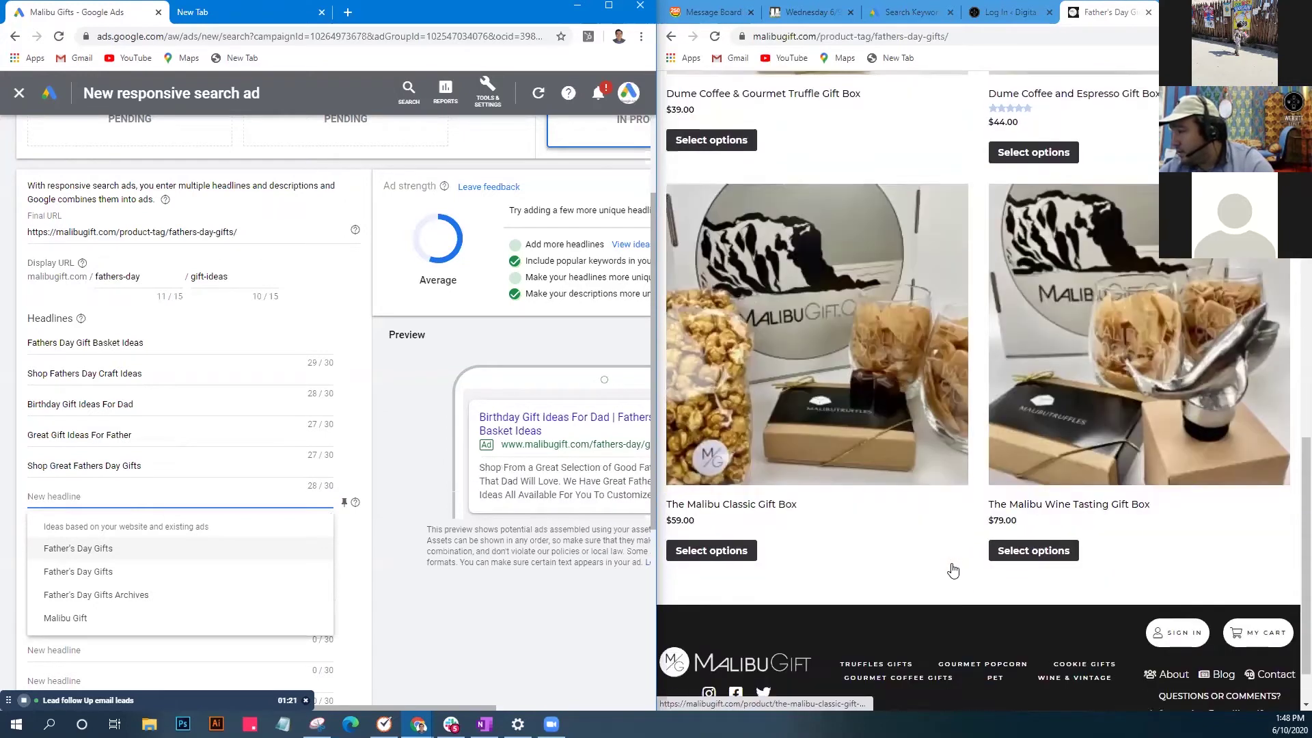
pyautogui.scroll(1, 953, 570)
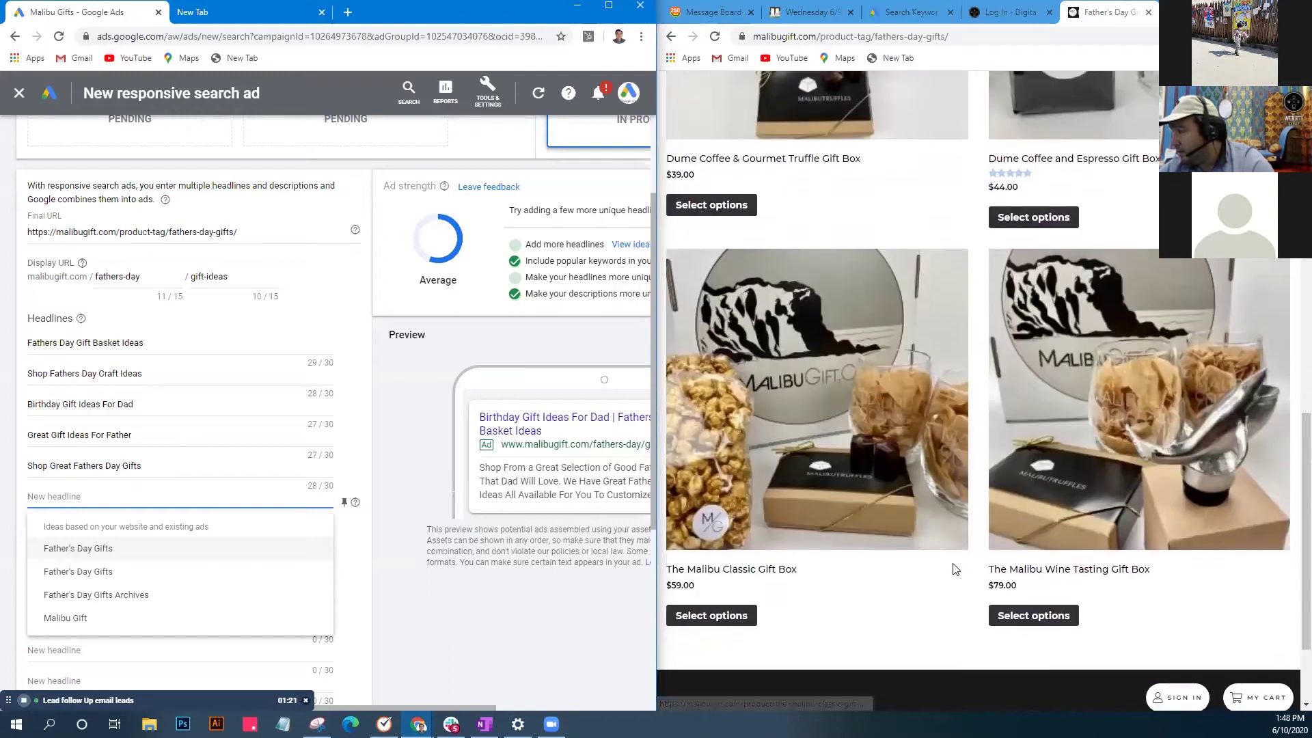
pyautogui.scroll(-2, 949, 606)
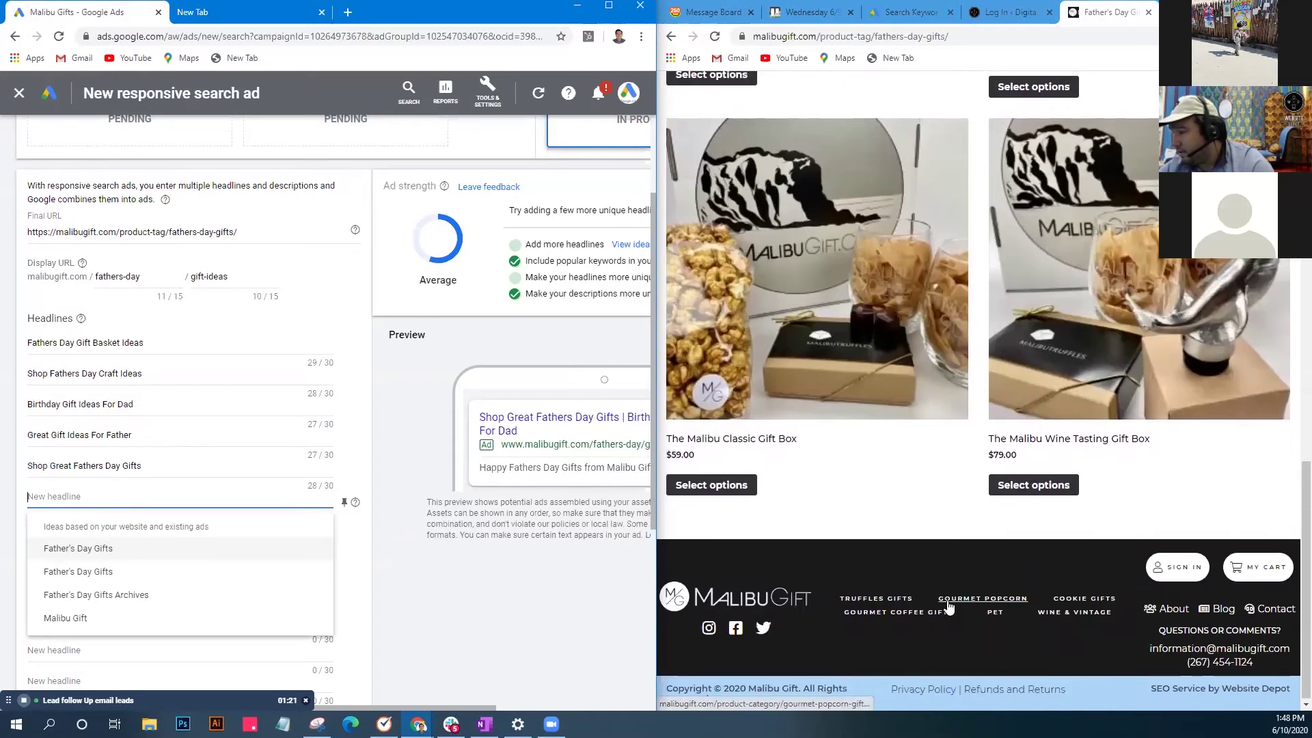
pyautogui.scroll(2, 948, 607)
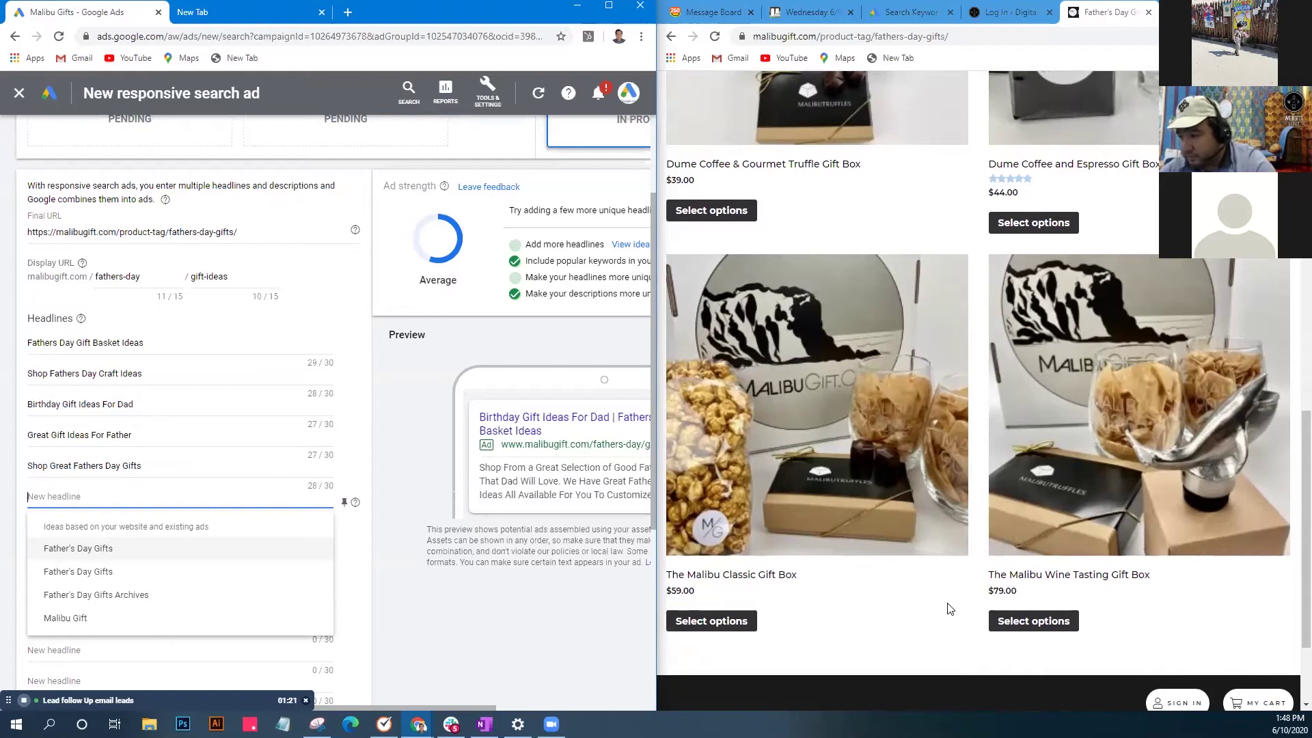
# Use the suggested headline "Malibu Gift" as the sixth headline and put "Customizable" in front of it.
pyautogui.click(69, 618)
pyautogui.click(196, 506)
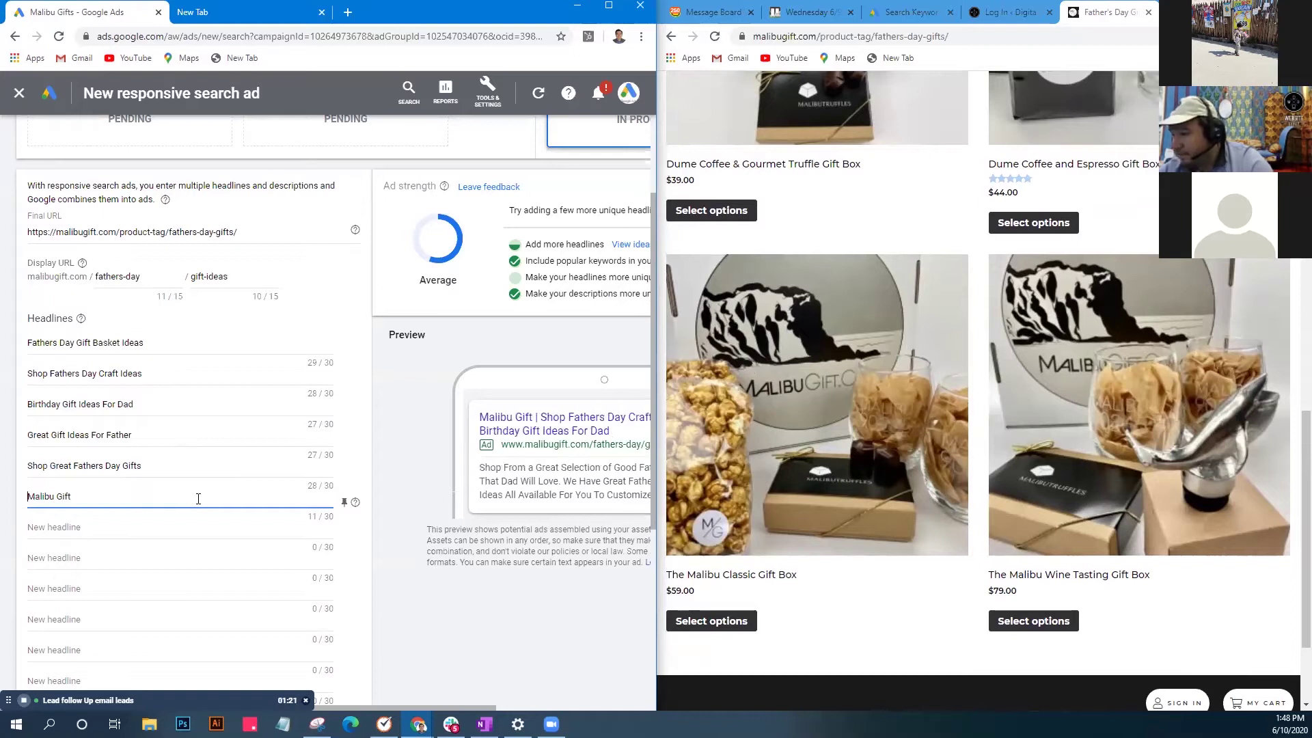
pyautogui.press('Home')
pyautogui.write('Customiza')
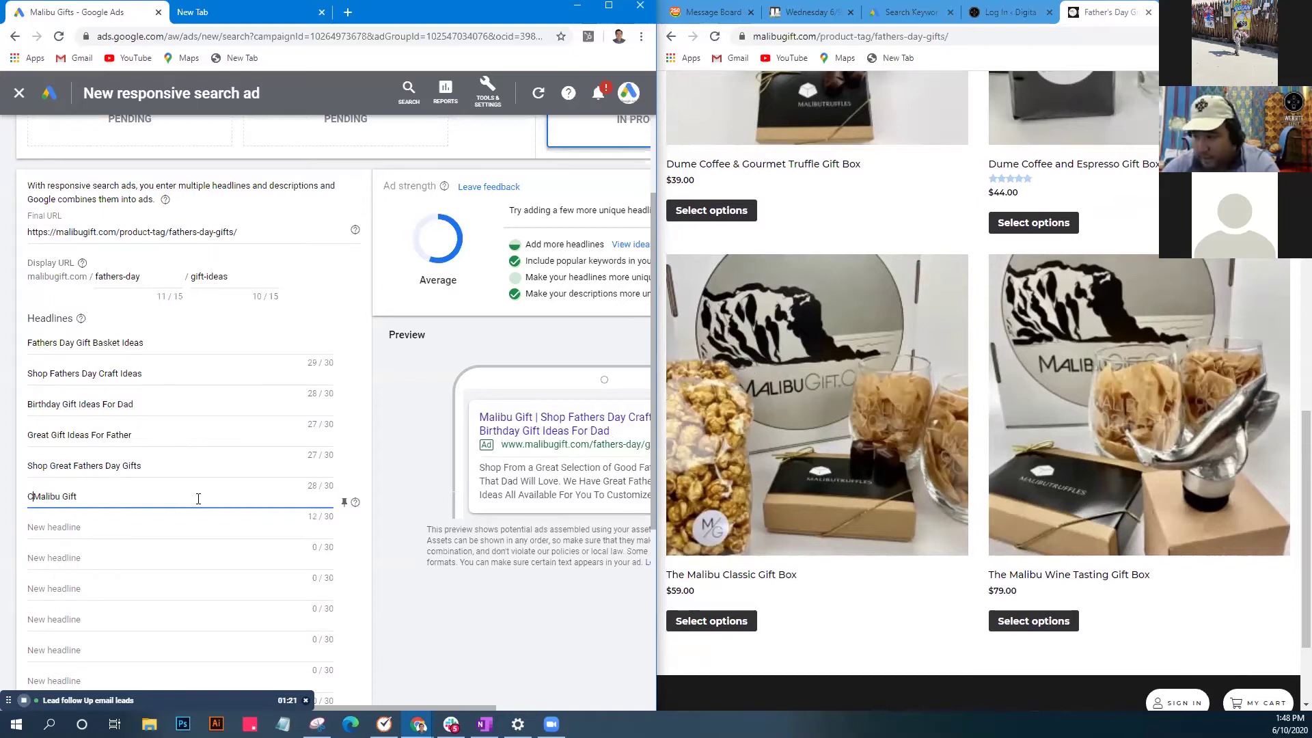
pyautogui.write('ble ')
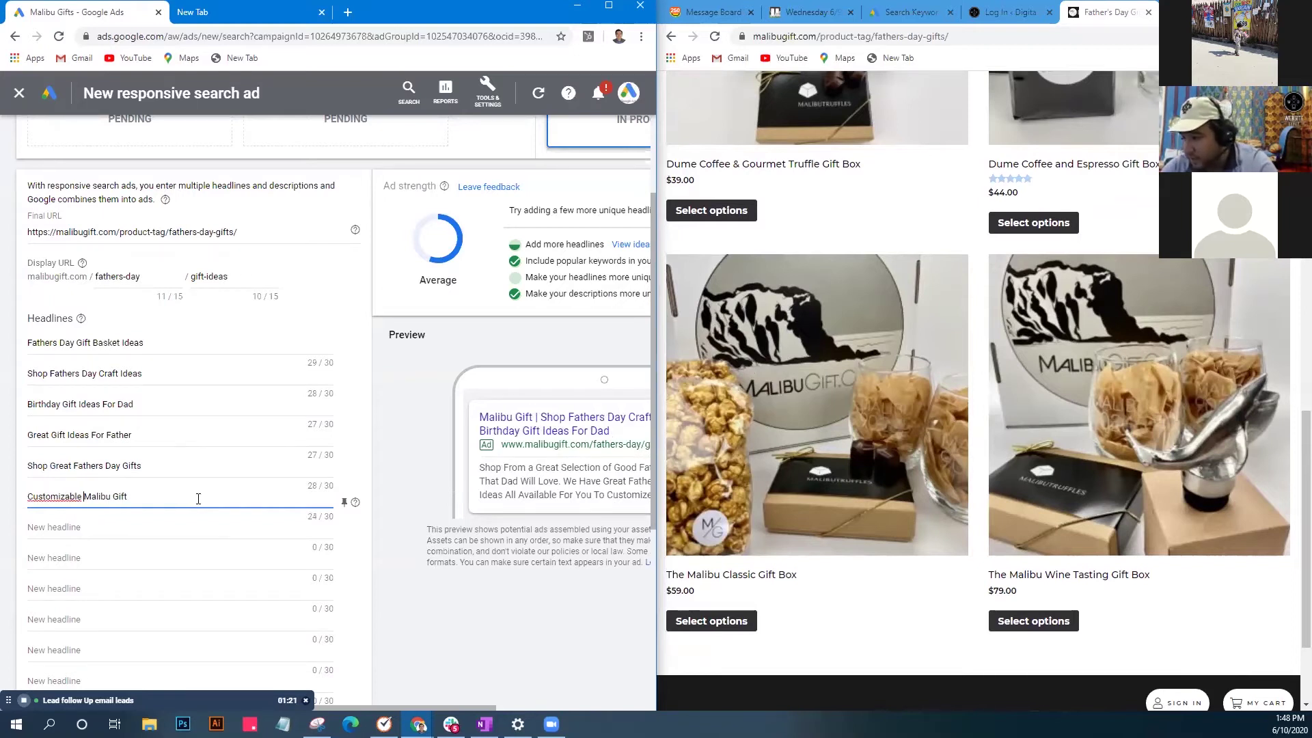
pyautogui.write('C')
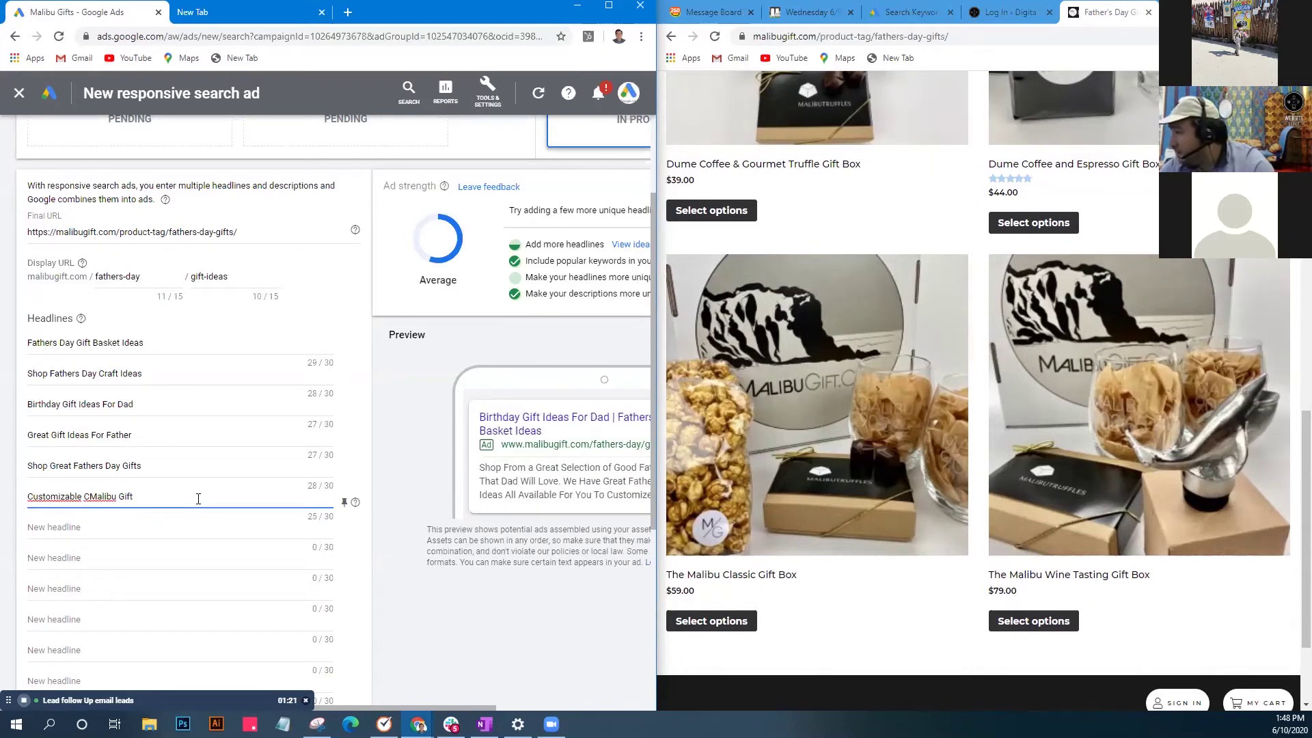
pyautogui.write('offe ')
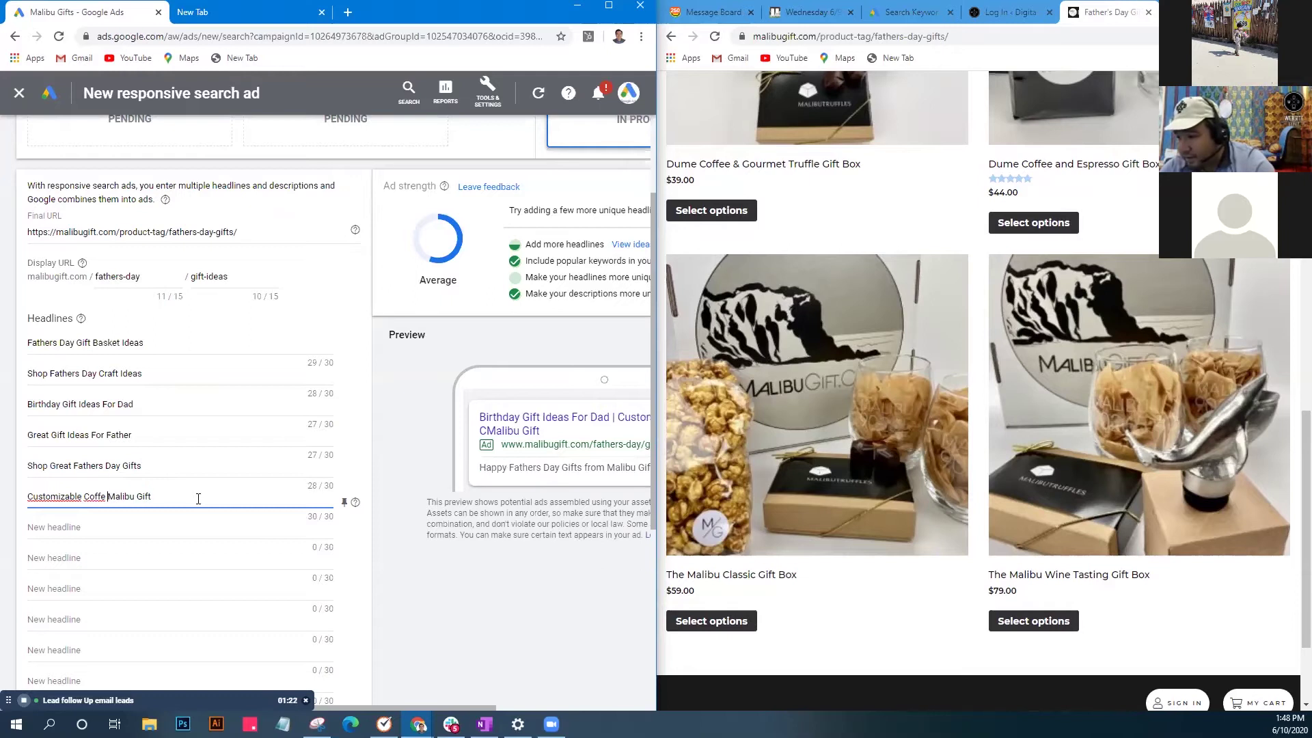
pyautogui.write('e')
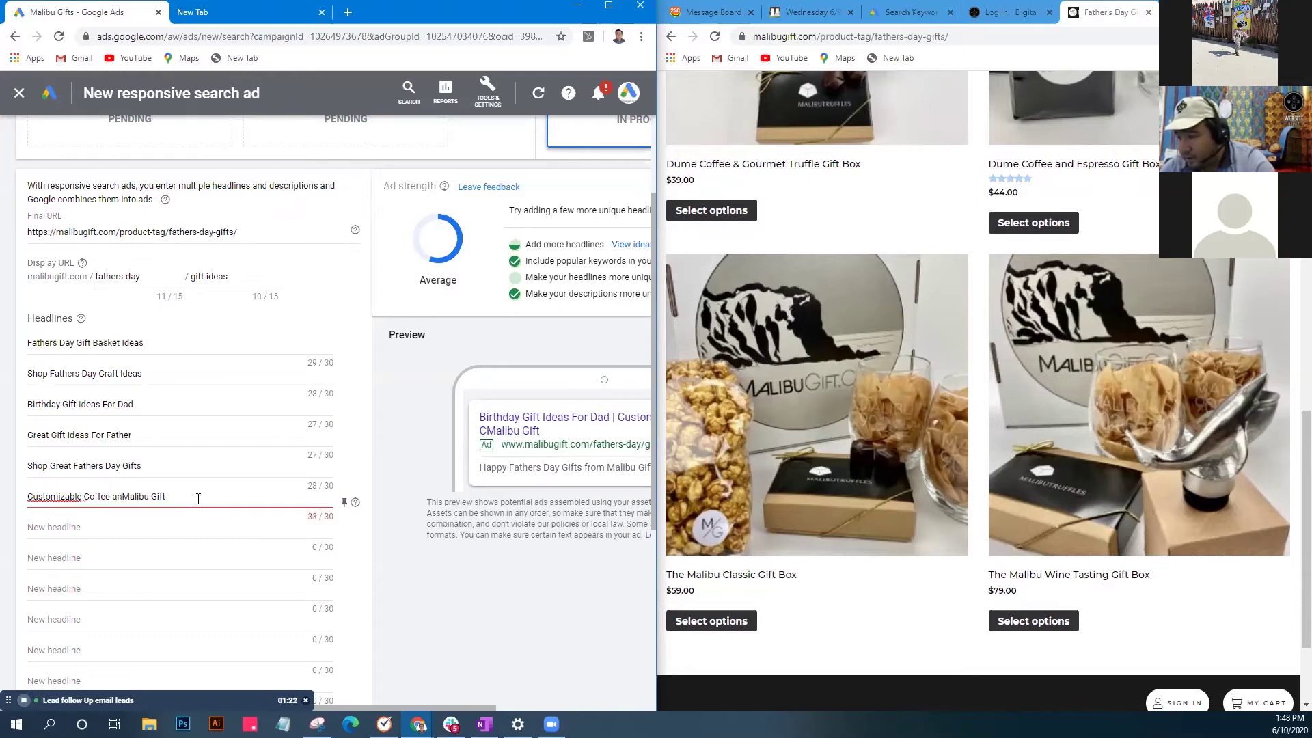
pyautogui.press('BackSpace')
pyautogui.press('BackSpace')
pyautogui.press('BackSpace')
pyautogui.press('BackSpace')
pyautogui.press('BackSpace')
pyautogui.press('BackSpace')
pyautogui.press('BackSpace')
pyautogui.press('BackSpace')
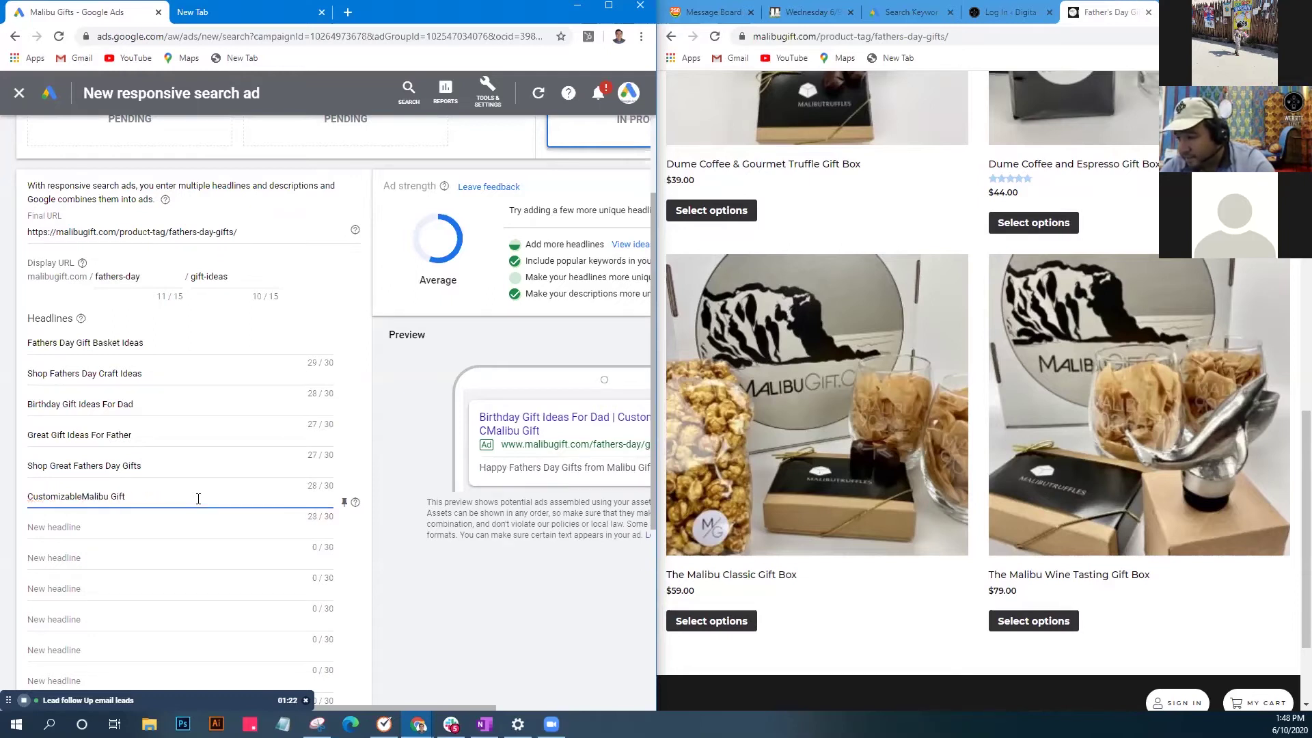
# Complete the sixth headline as "Customizable Malibu Gift Boxes".
pyautogui.write('Gift')
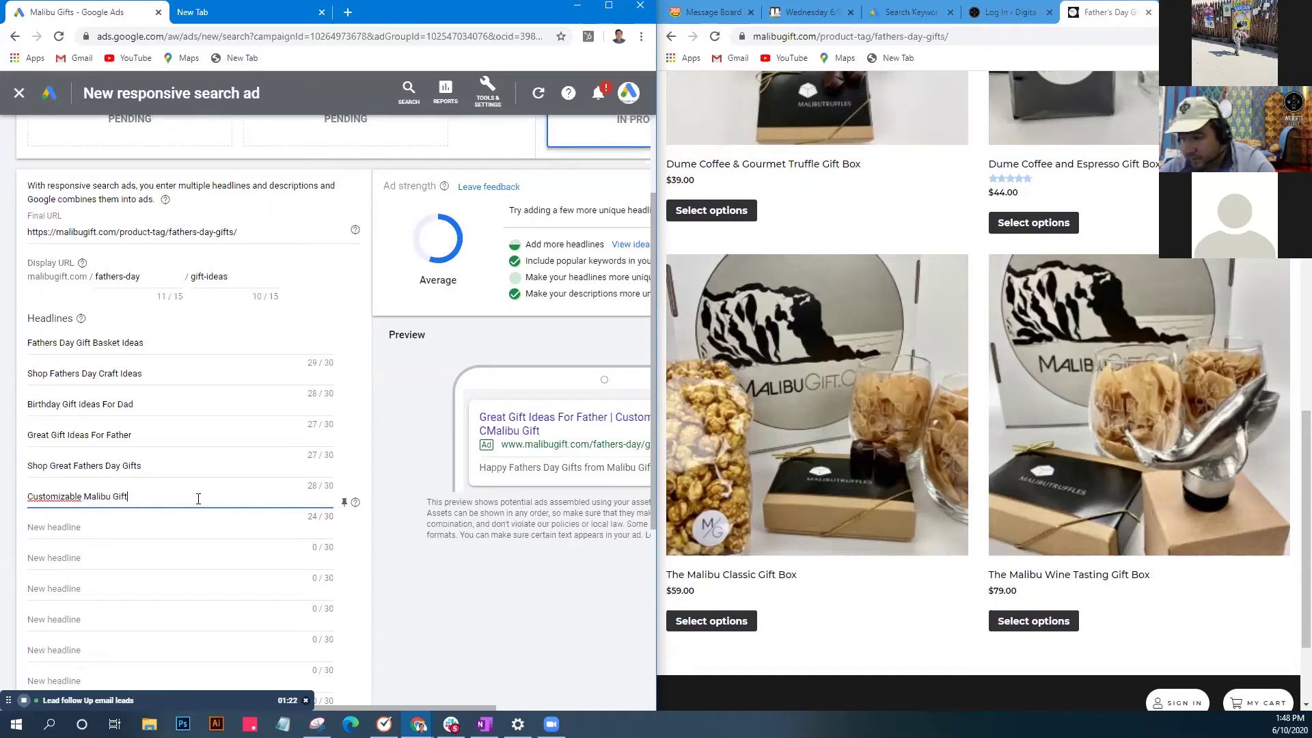
pyautogui.write(' Boxes')
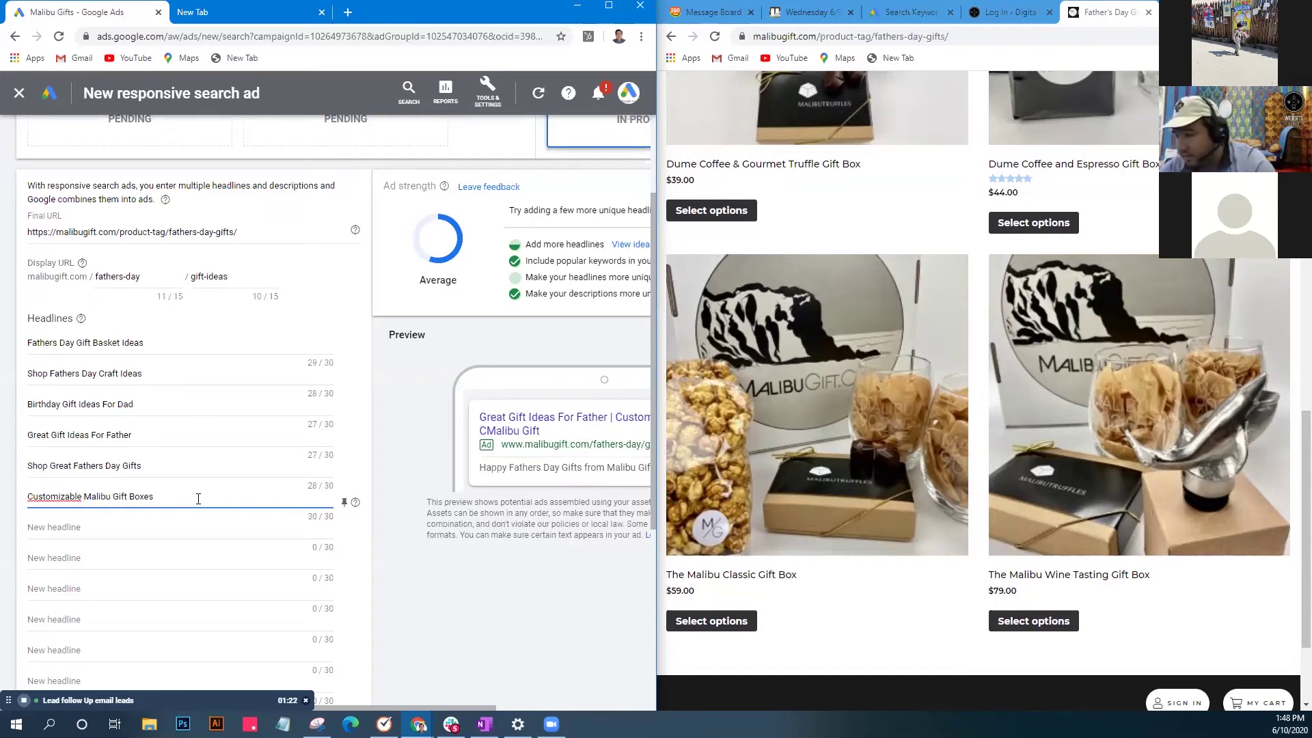
pyautogui.click(60, 500)
pyautogui.moveTo(78, 530); pyautogui.dragTo(336, 517)
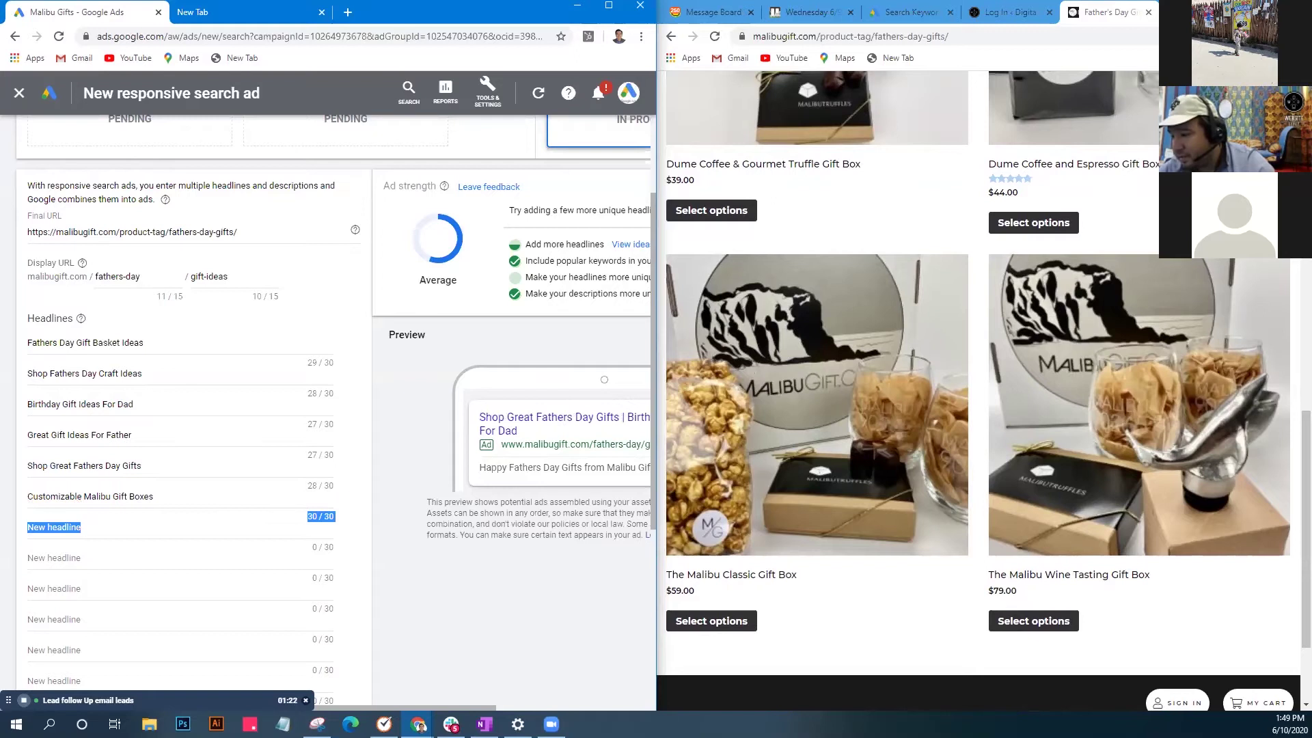
pyautogui.click(83, 496)
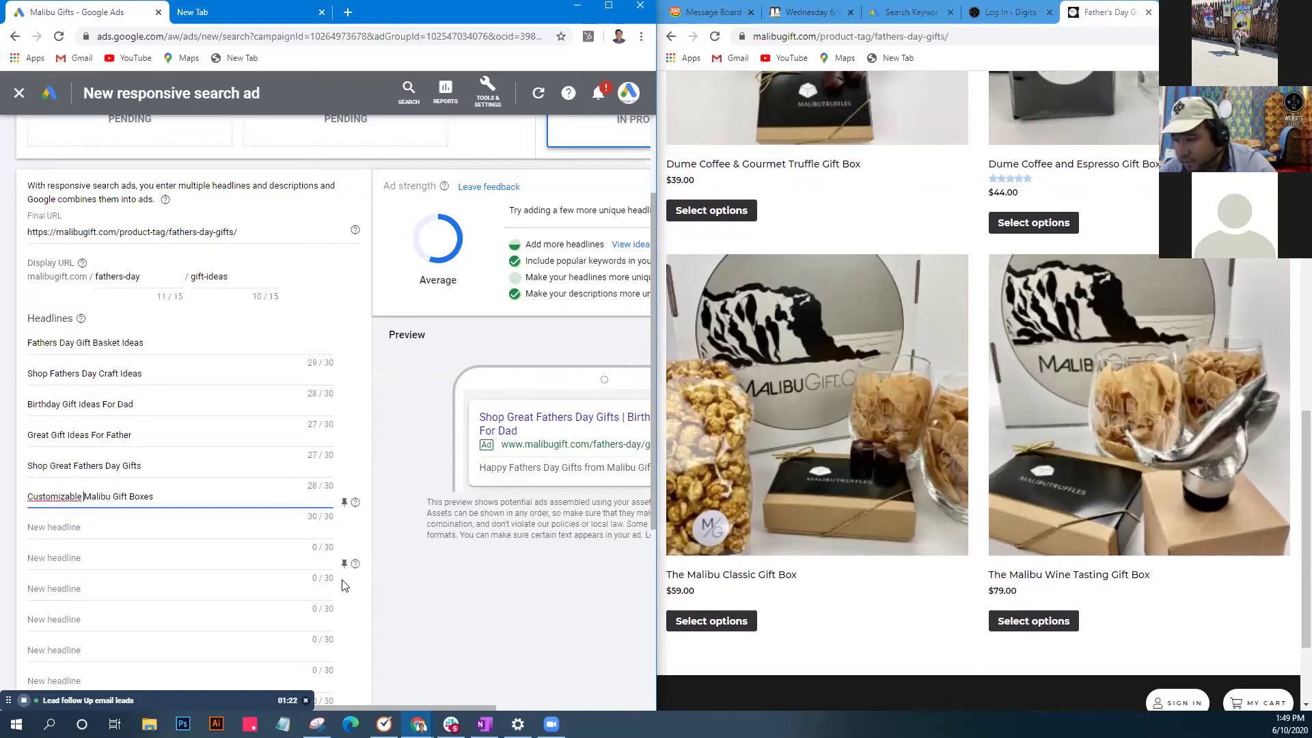
# Enter "Coffee and Espresso" as the ad's seventh headline.
pyautogui.press('Tab')
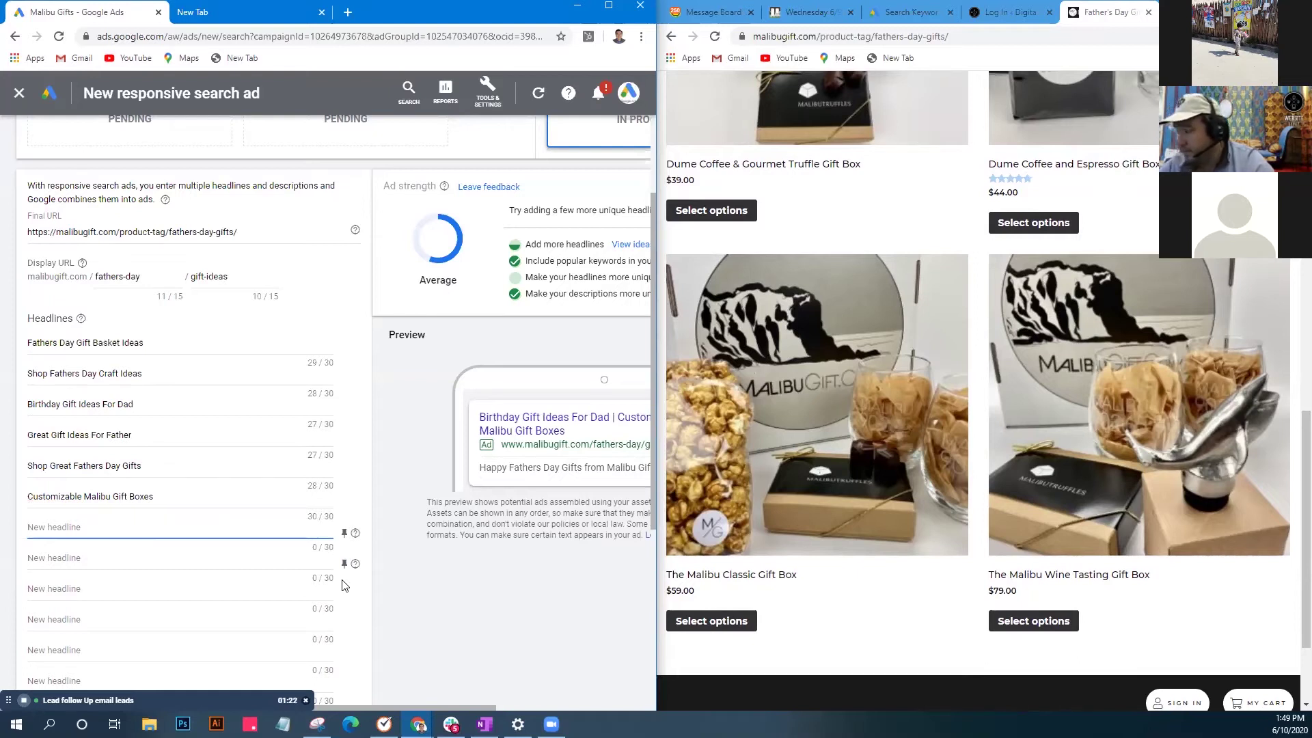
pyautogui.write('Cof')
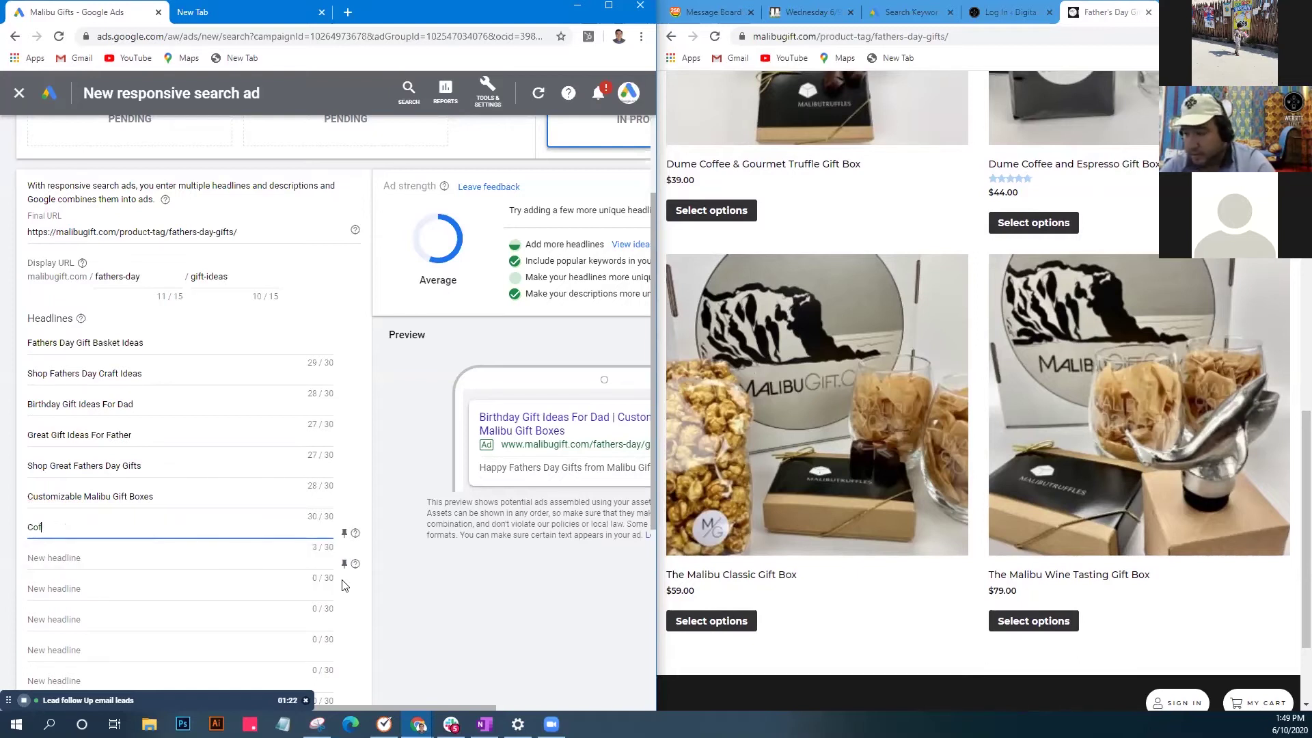
pyautogui.write('fee and Espresso')
# Enter "Unique Fathers Day Malibu Gift" as the eighth headline, keeping it within the 30-character limit.
pyautogui.press('Tab')
pyautogui.write('Uniqu')
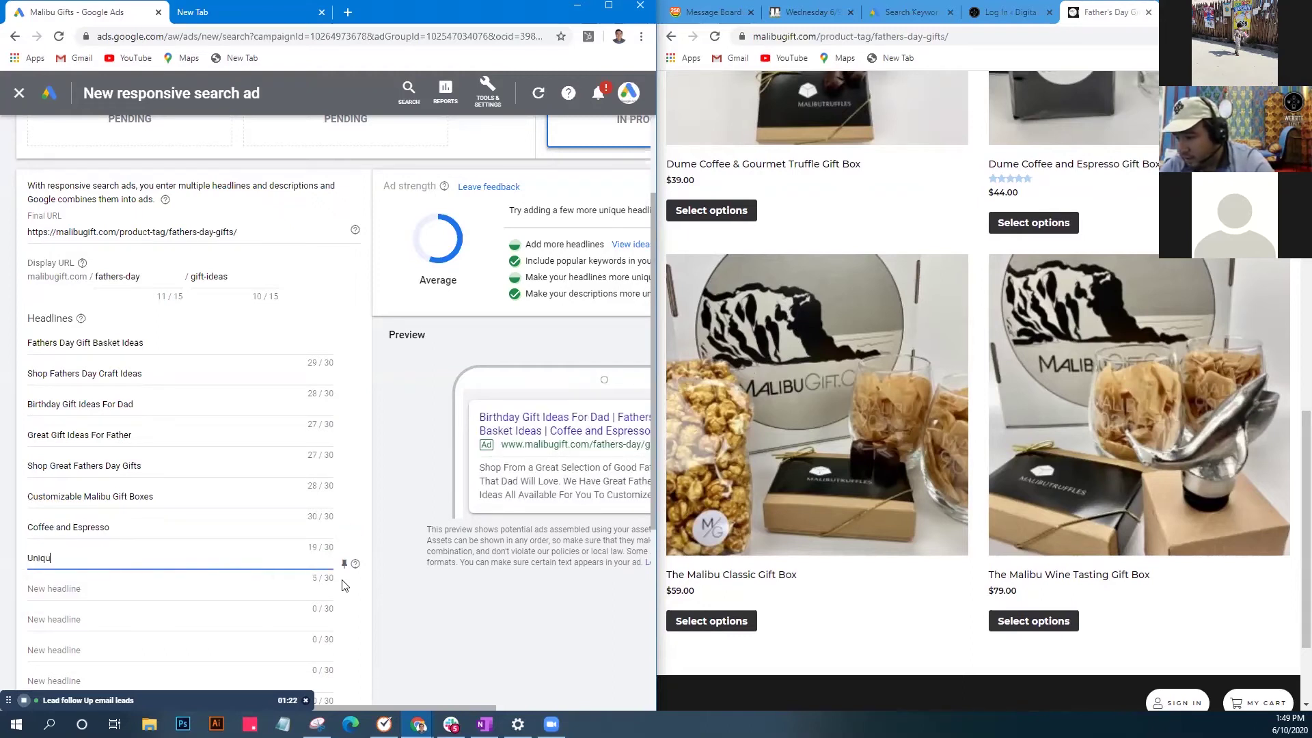
pyautogui.write('e Fathers Day')
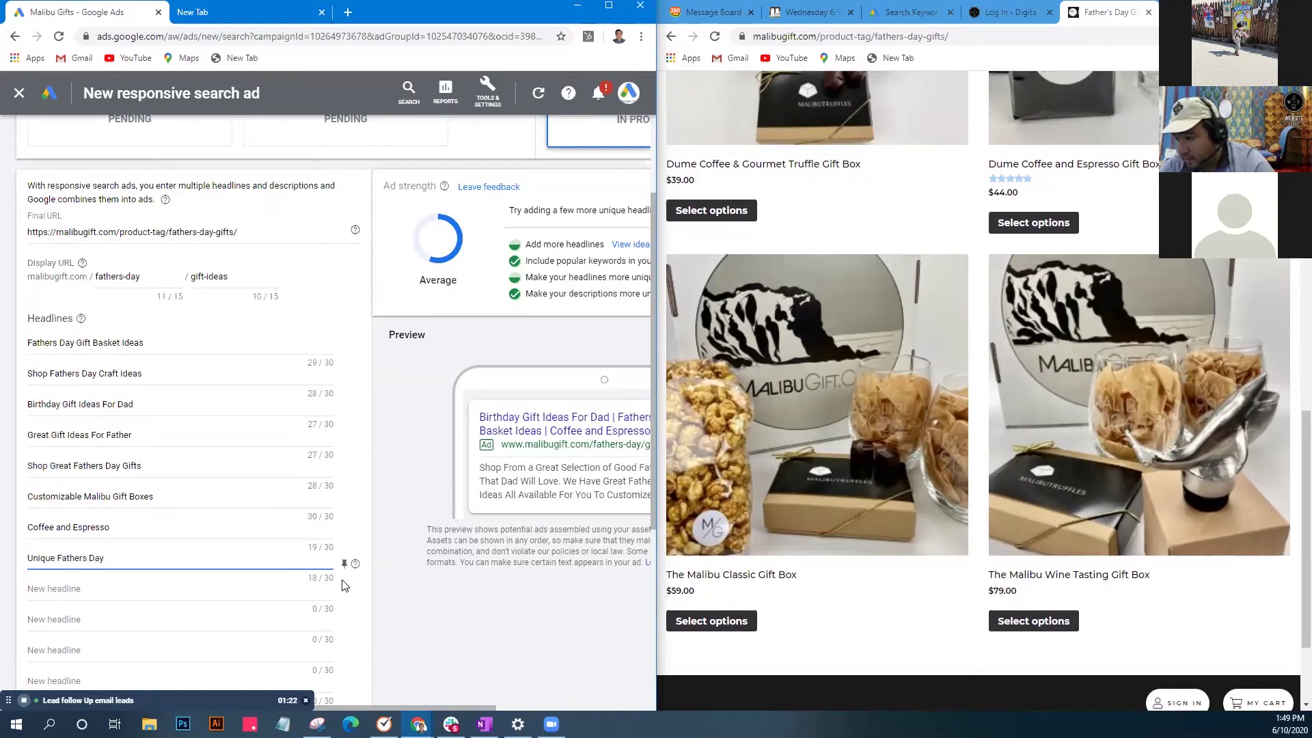
pyautogui.write(' Malib')
pyautogui.write('u Gifts')
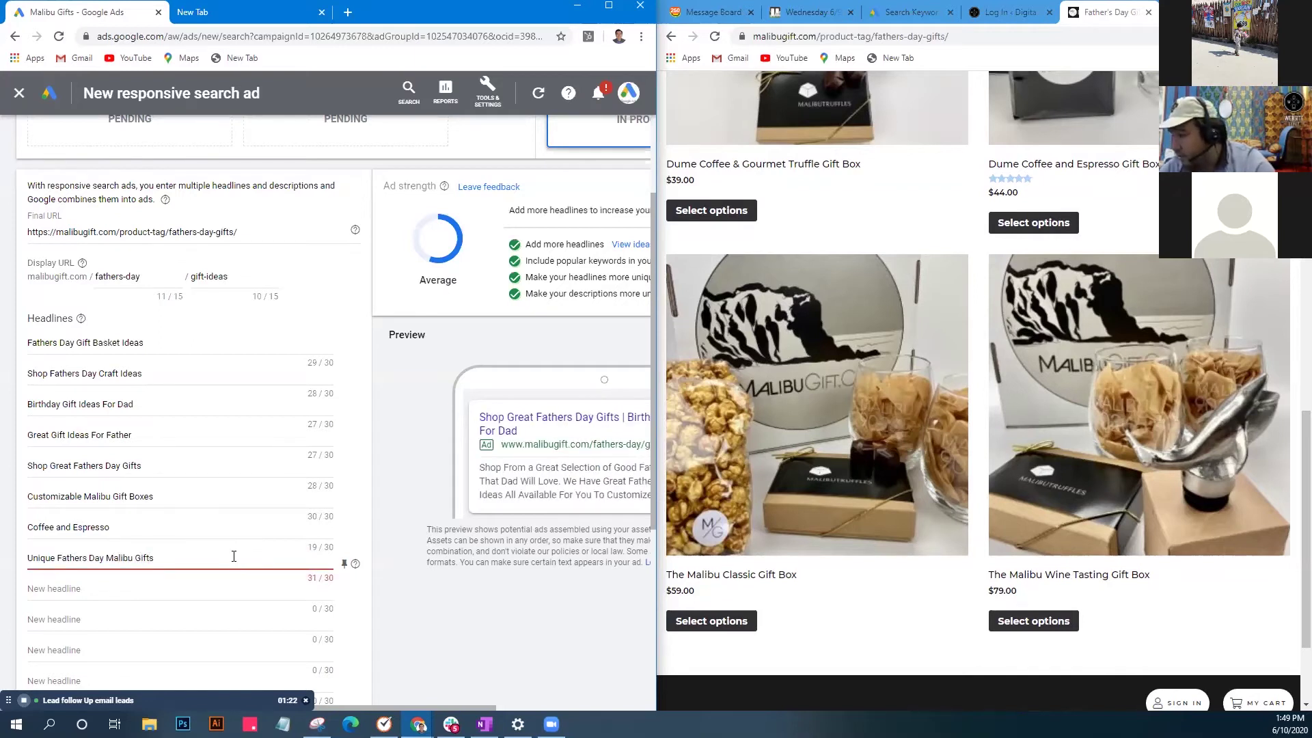
pyautogui.press('BackSpace')
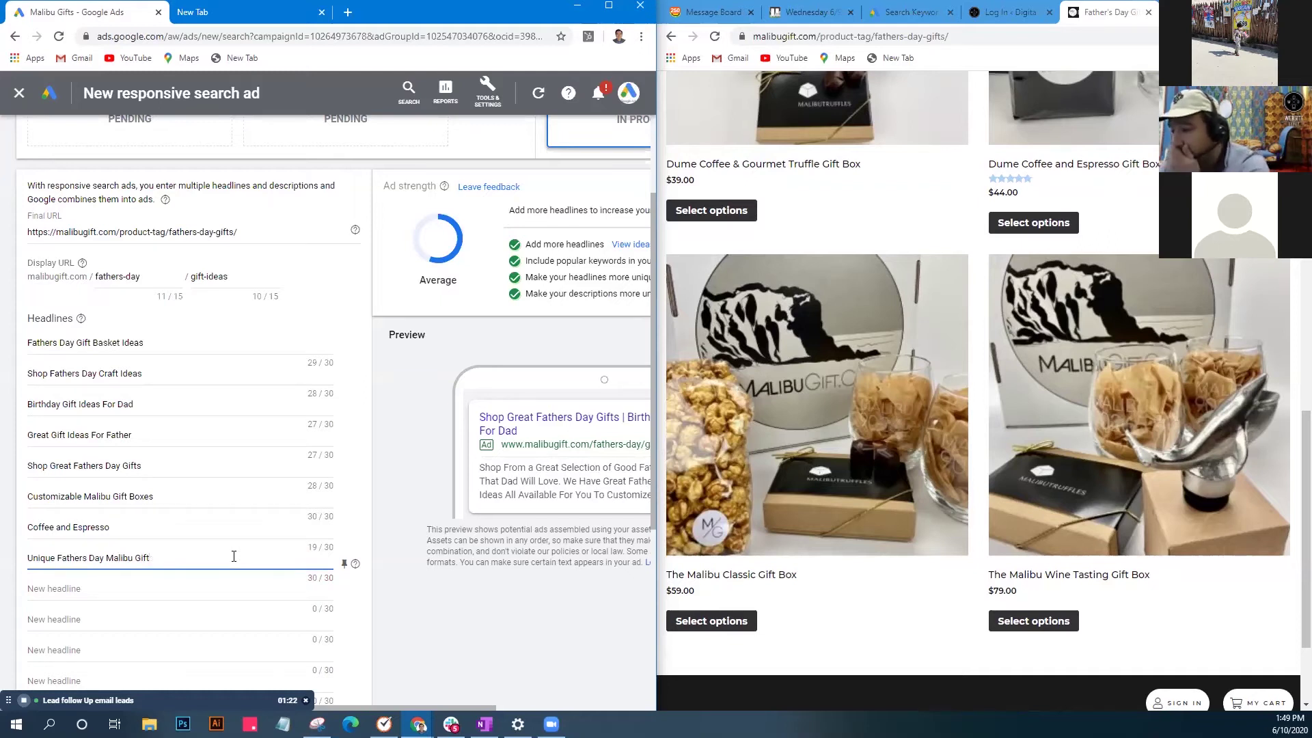
# Open the "Coffee and Espresso" headline for editing.
pyautogui.click(270, 531)
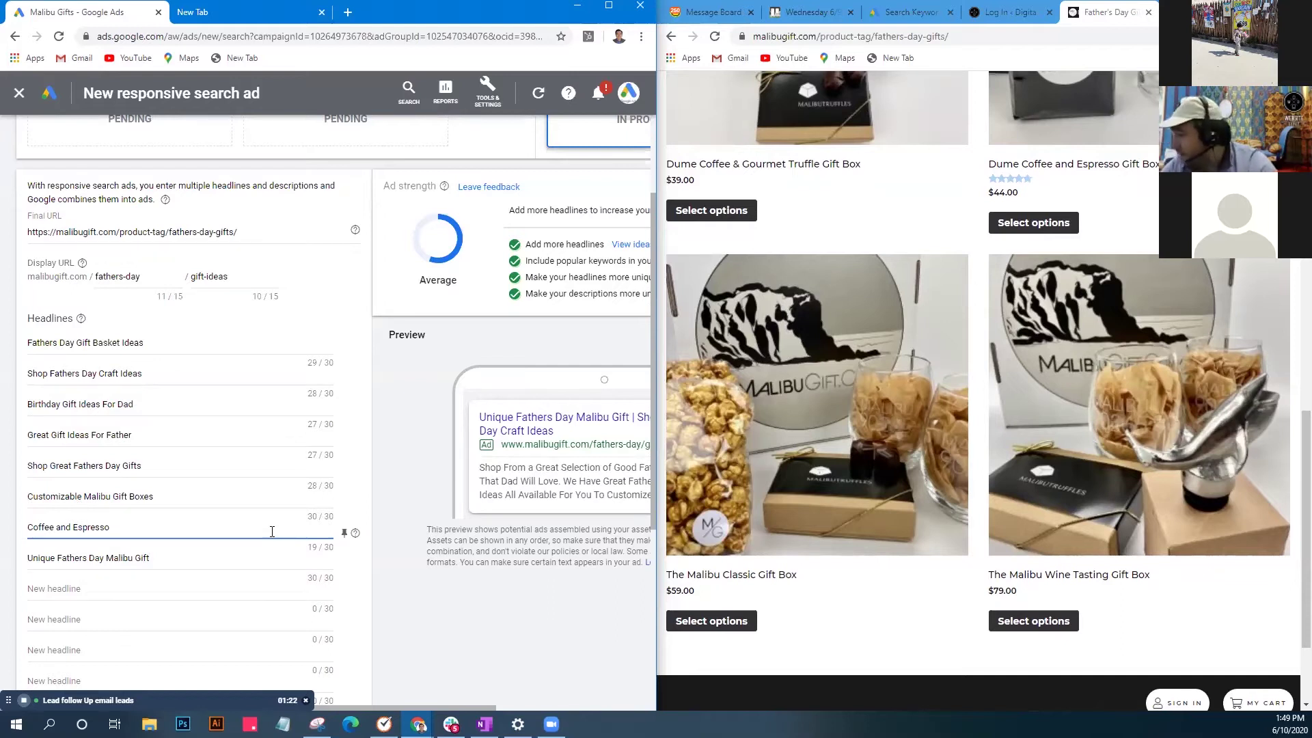
# Complete the coffee headline as "Coffee and Espresso Gift Boxes" and add the headline "Sweet Gift Box Dad Will Love".
pyautogui.write('Gift Box')
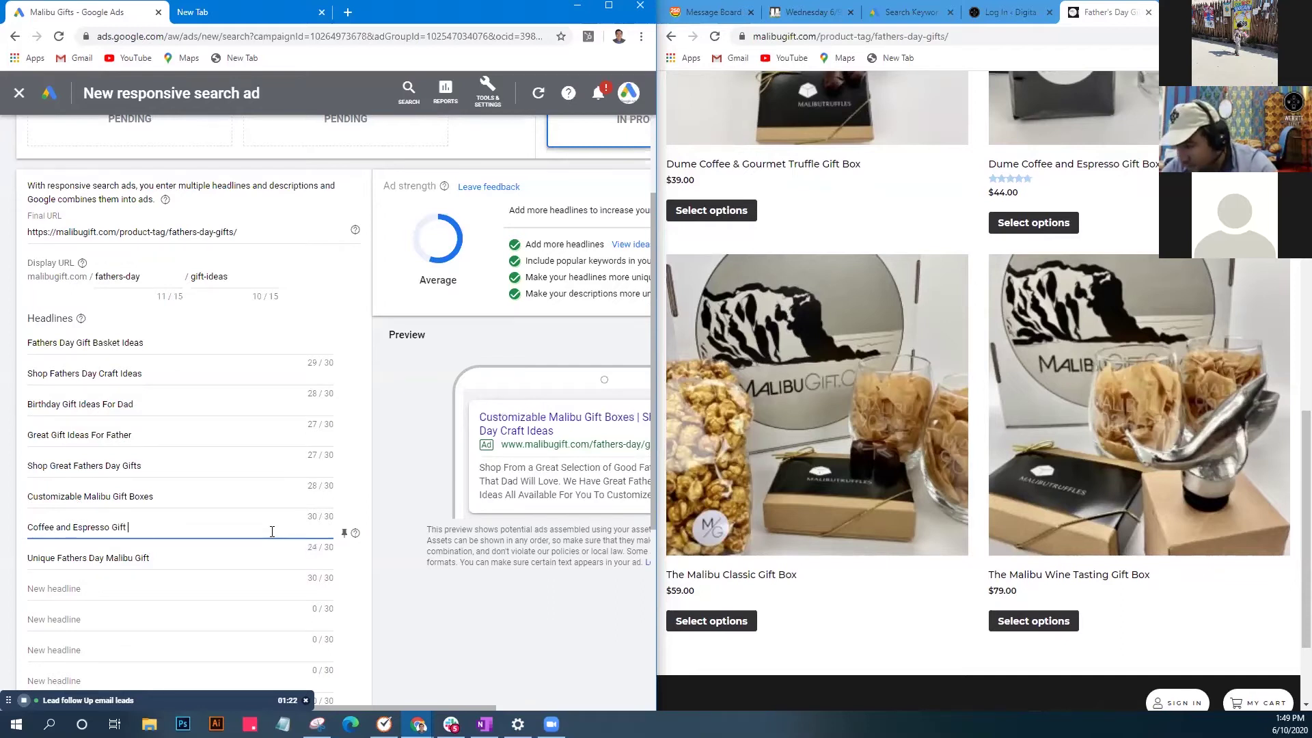
pyautogui.write('es')
pyautogui.click(154, 452)
pyautogui.write('Sweet F')
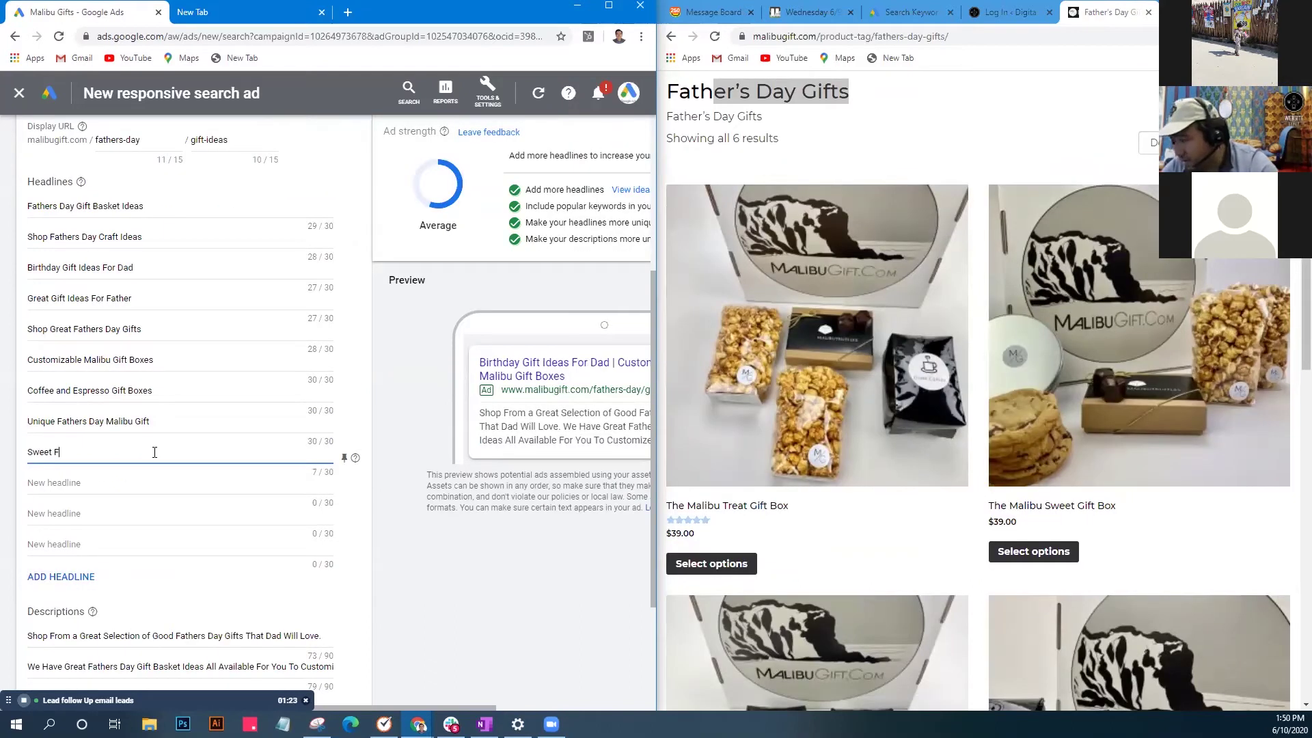
pyautogui.press('BackSpace')
pyautogui.write('Gift Box Dad Will Love')
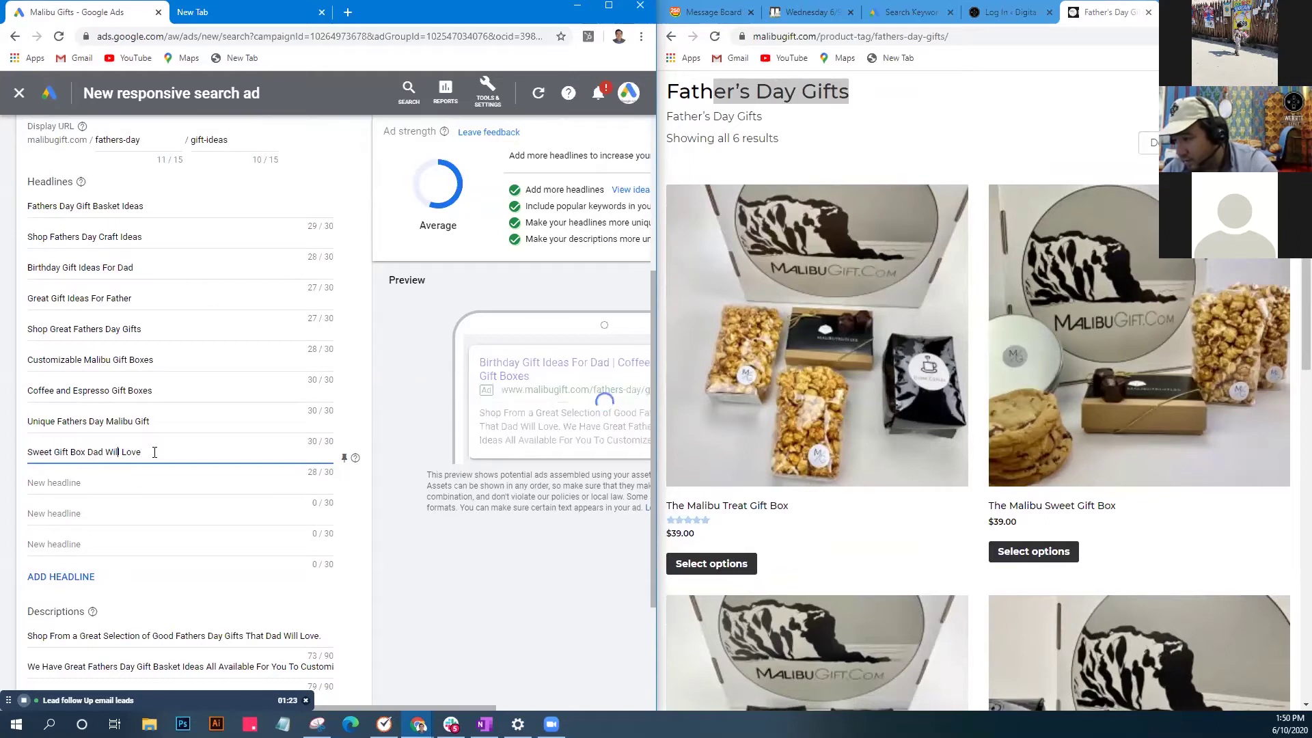
pyautogui.hotkey('ctrl', 'Left')
pyautogui.hotkey('ctrl', 'Left')
pyautogui.hotkey('ctrl', 'Left')
pyautogui.hotkey('ctrl', 'Left')
pyautogui.hotkey('ctrl', 'Left')
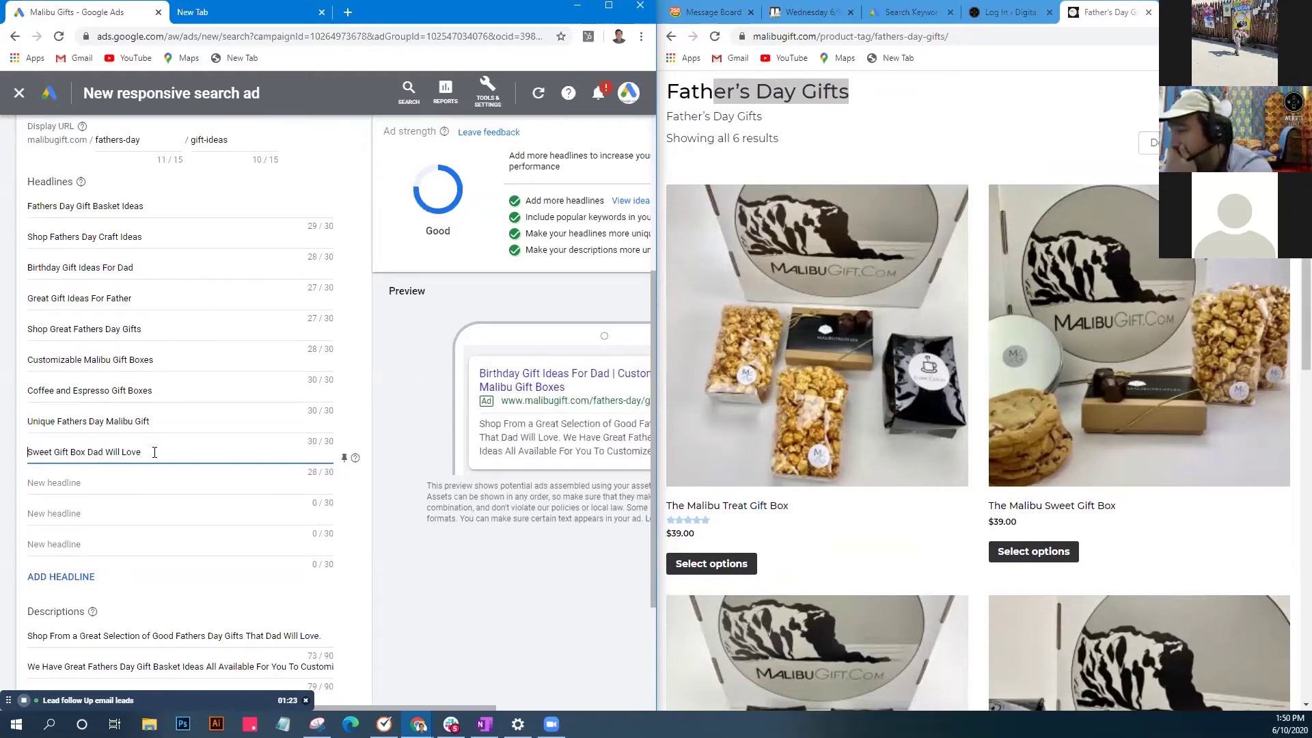
# Consult the ad group's search keywords and add the headline "Cute Fathers Day Gift Ideas" to the ad.
pyautogui.click(192, 493)
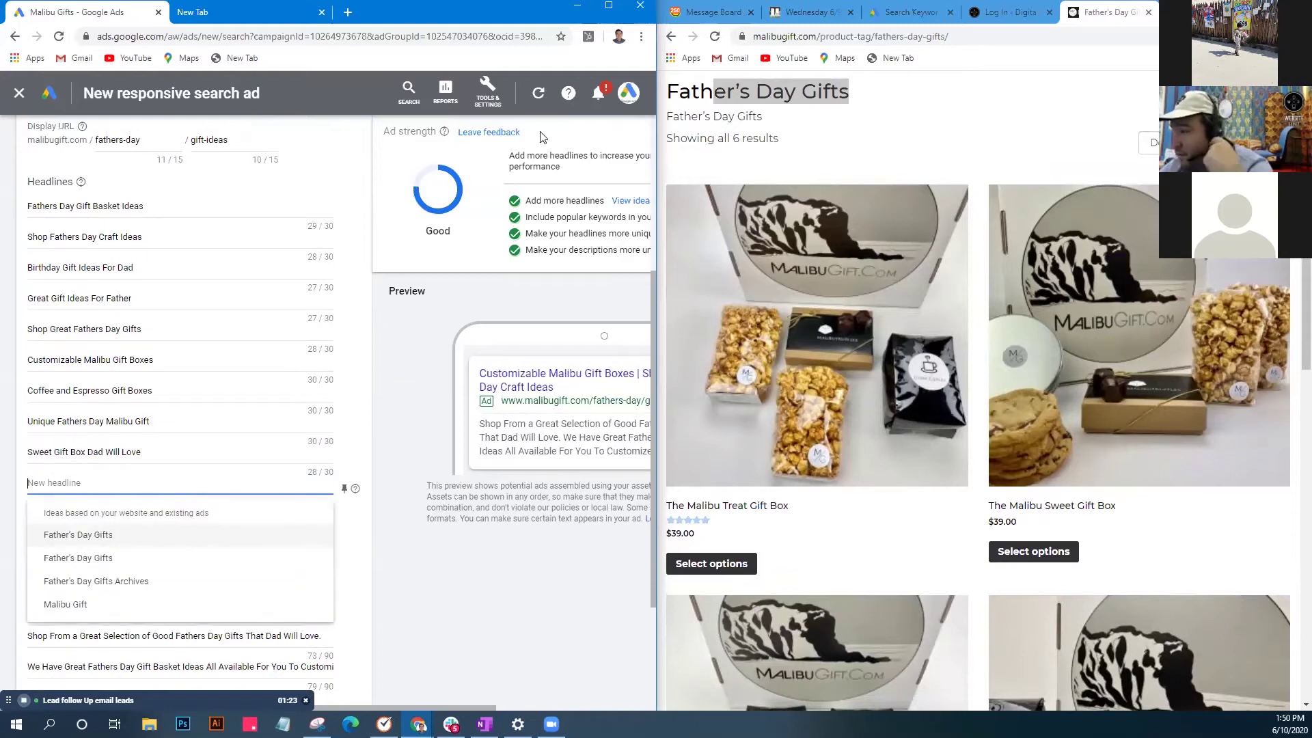
pyautogui.click(901, 12)
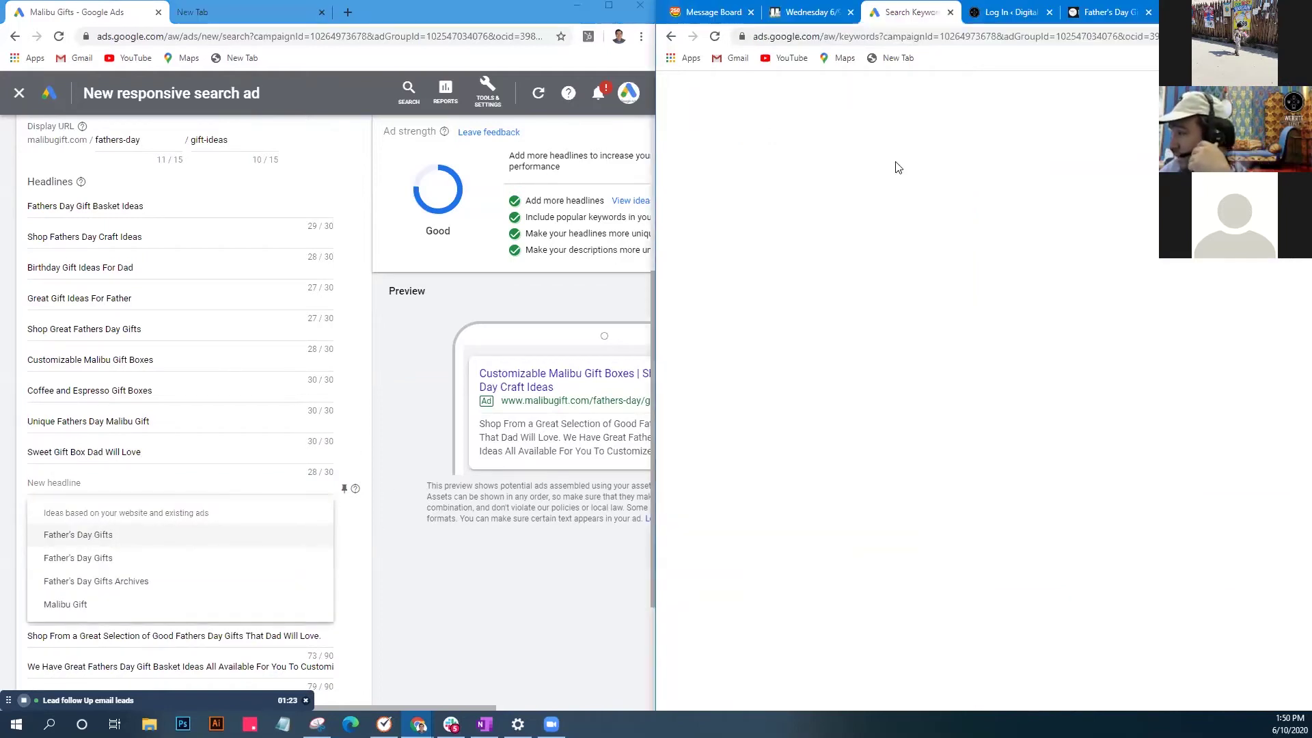
pyautogui.scroll(10, 865, 458)
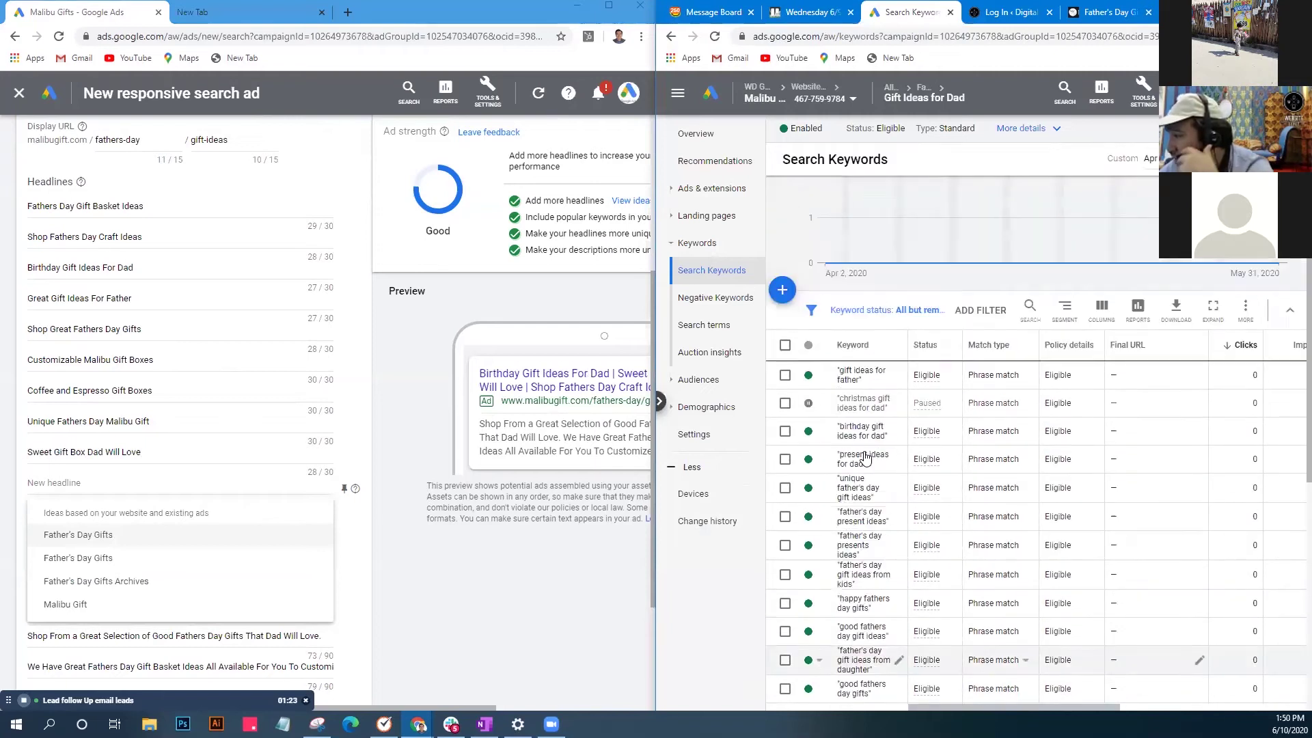
pyautogui.scroll(-2, 866, 458)
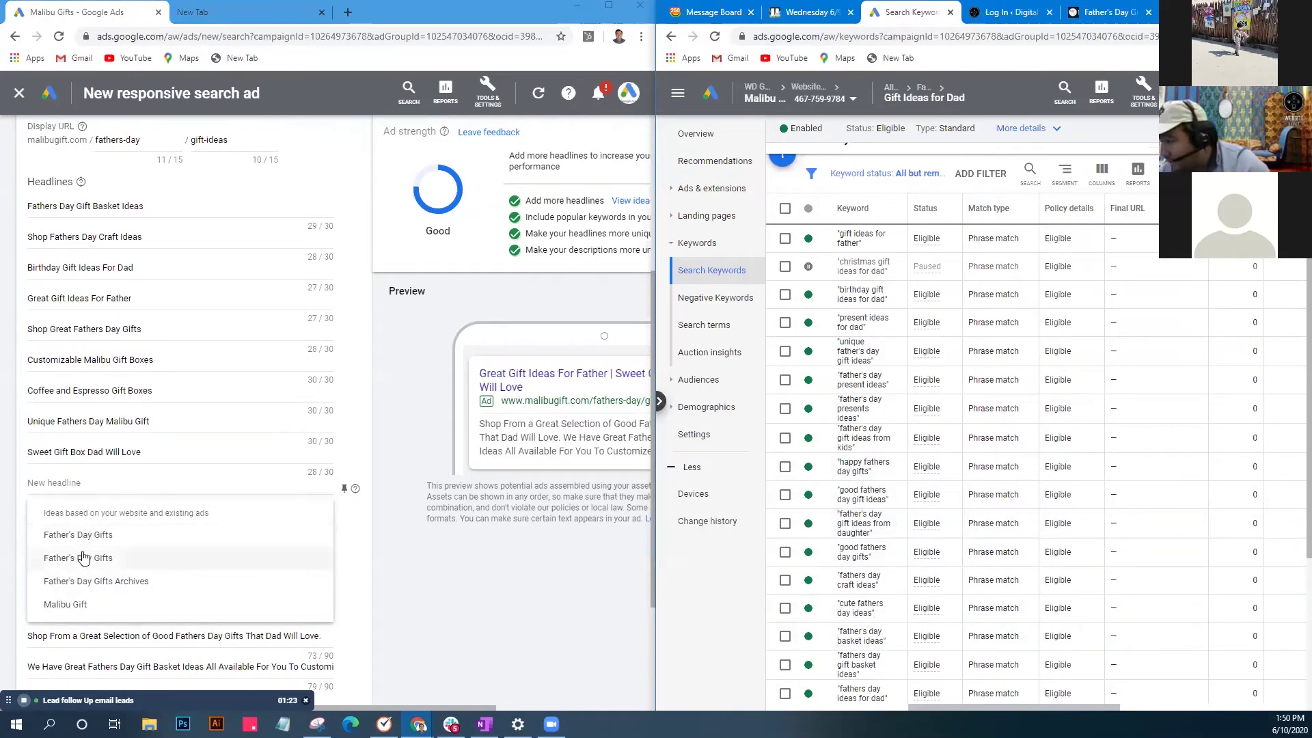
pyautogui.click(78, 486)
pyautogui.write('Cute Fathers Day Gift Ideas')
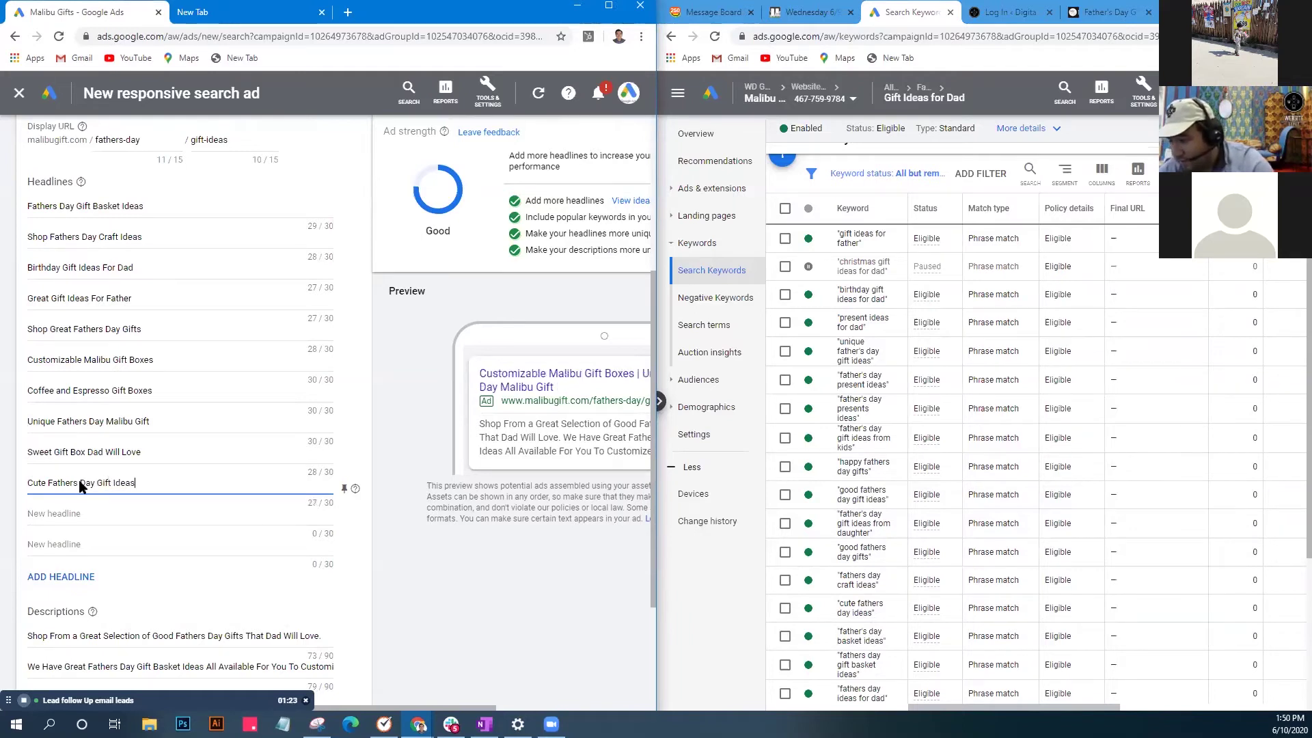
# Write the fourth description as "For Those Looking For Cute Fathers Day Gift Ideas, Malibu Gift Has a Great Selection.".
pyautogui.scroll(-3, 198, 512)
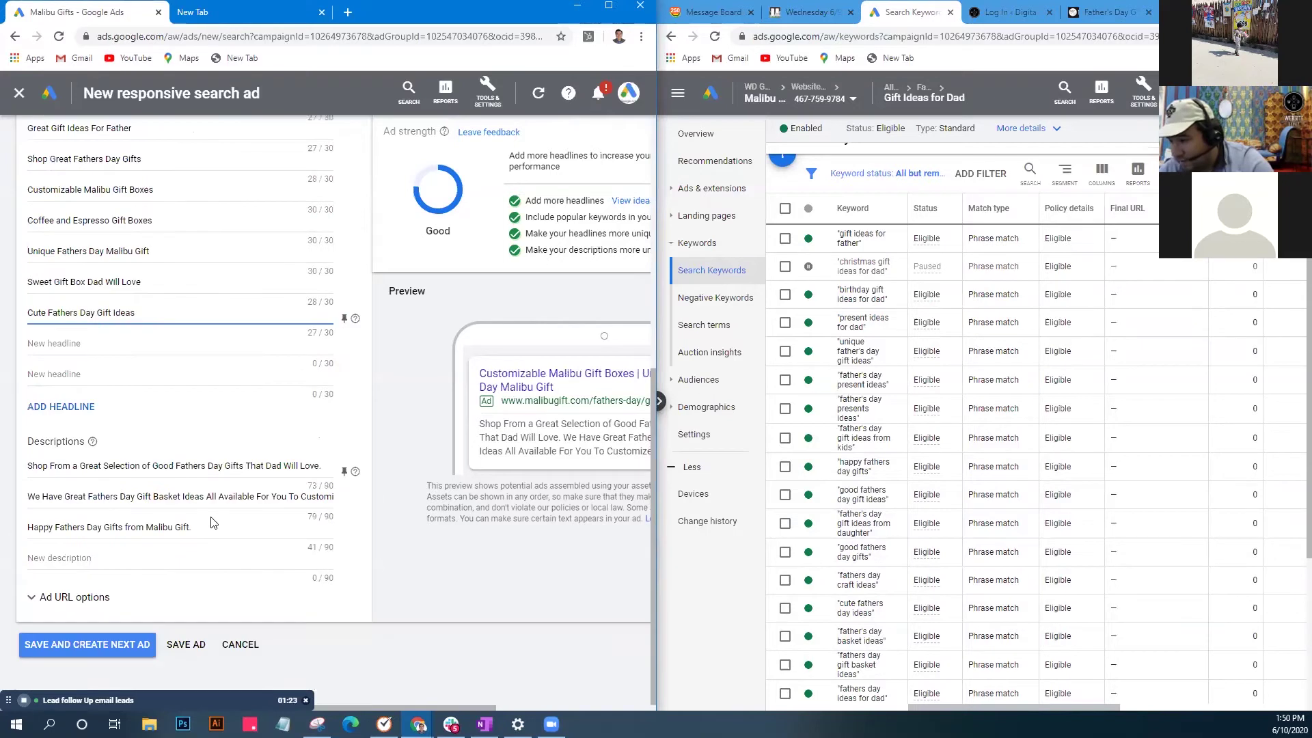
pyautogui.click(222, 558)
pyautogui.write('c')
pyautogui.press('BackSpace')
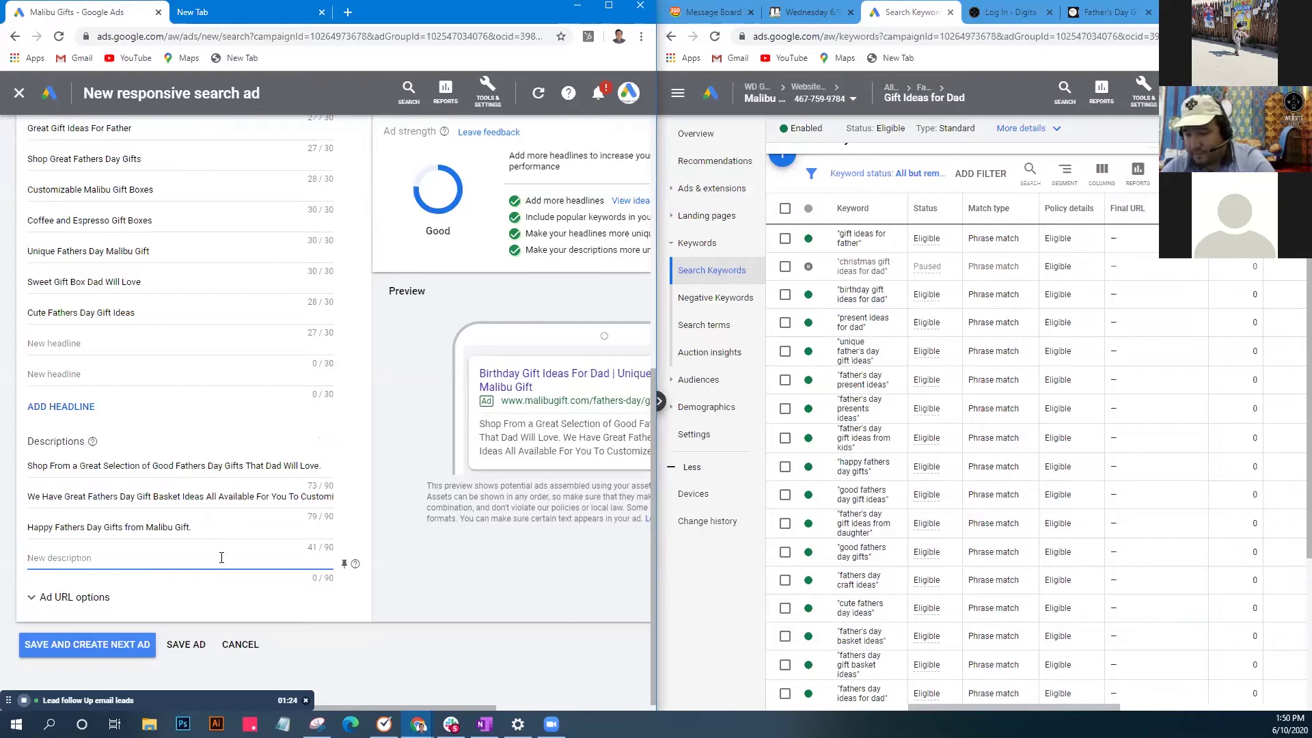
pyautogui.write('Thingking')
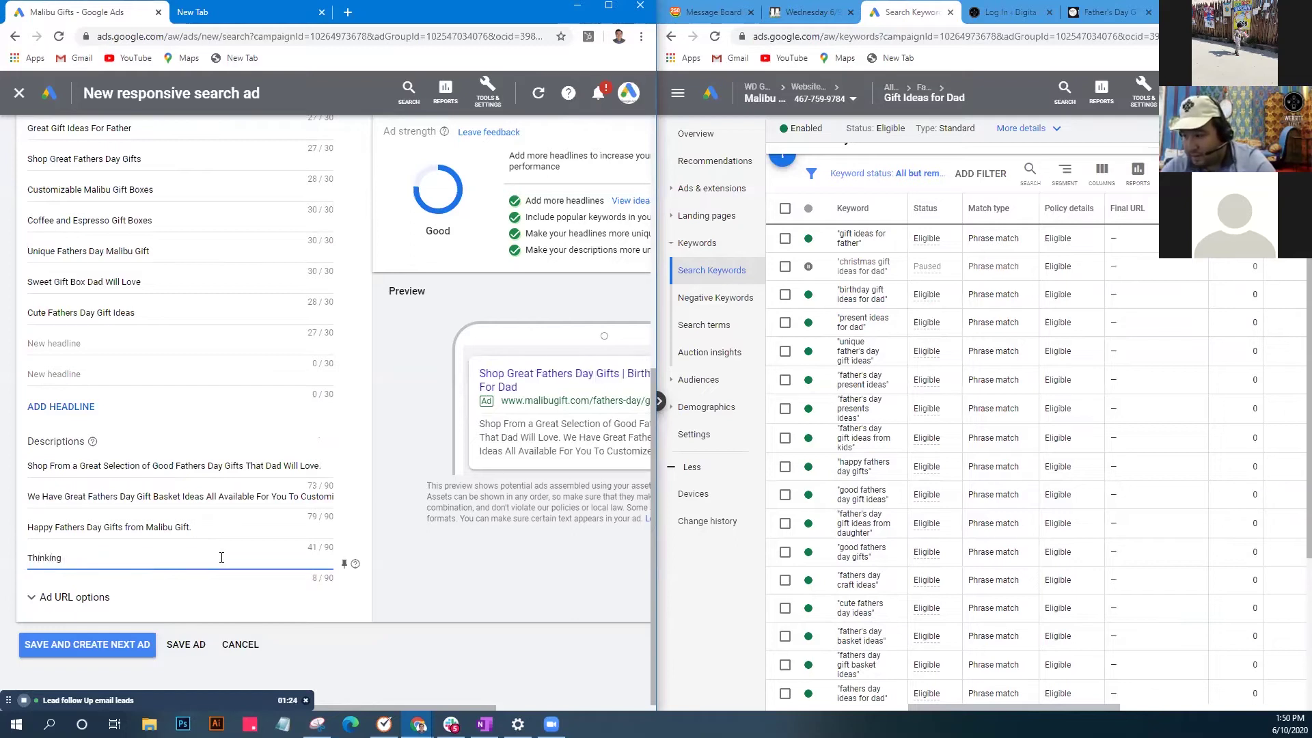
pyautogui.press('BackSpace')
pyautogui.press('BackSpace')
pyautogui.press('BackSpace')
pyautogui.press('BackSpace')
pyautogui.press('BackSpace')
pyautogui.press('BackSpace')
pyautogui.press('BackSpace')
pyautogui.press('BackSpace')
pyautogui.write('Look')
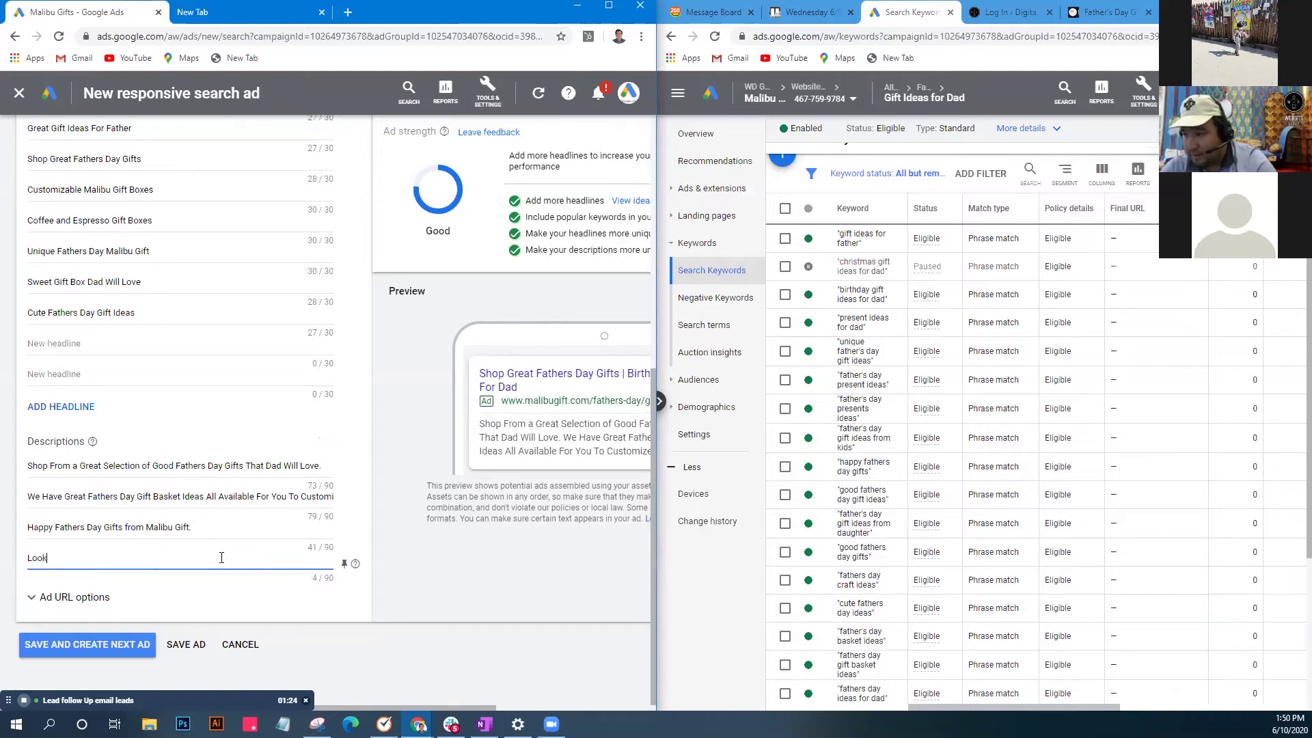
pyautogui.write('ing For Cute Fathers')
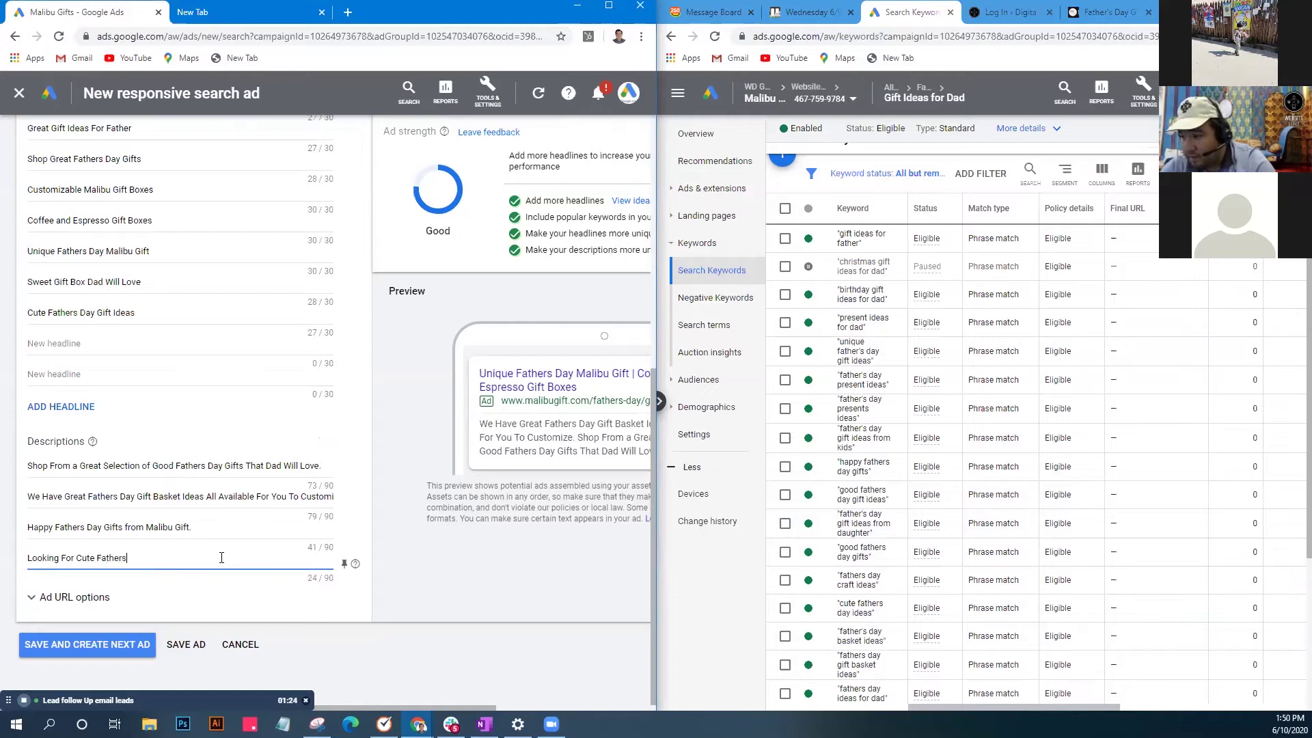
pyautogui.hotkey('ctrl', 'a')
pyautogui.hotkey('ctrl', 'v')
pyautogui.hotkey('shift', 'Tab')
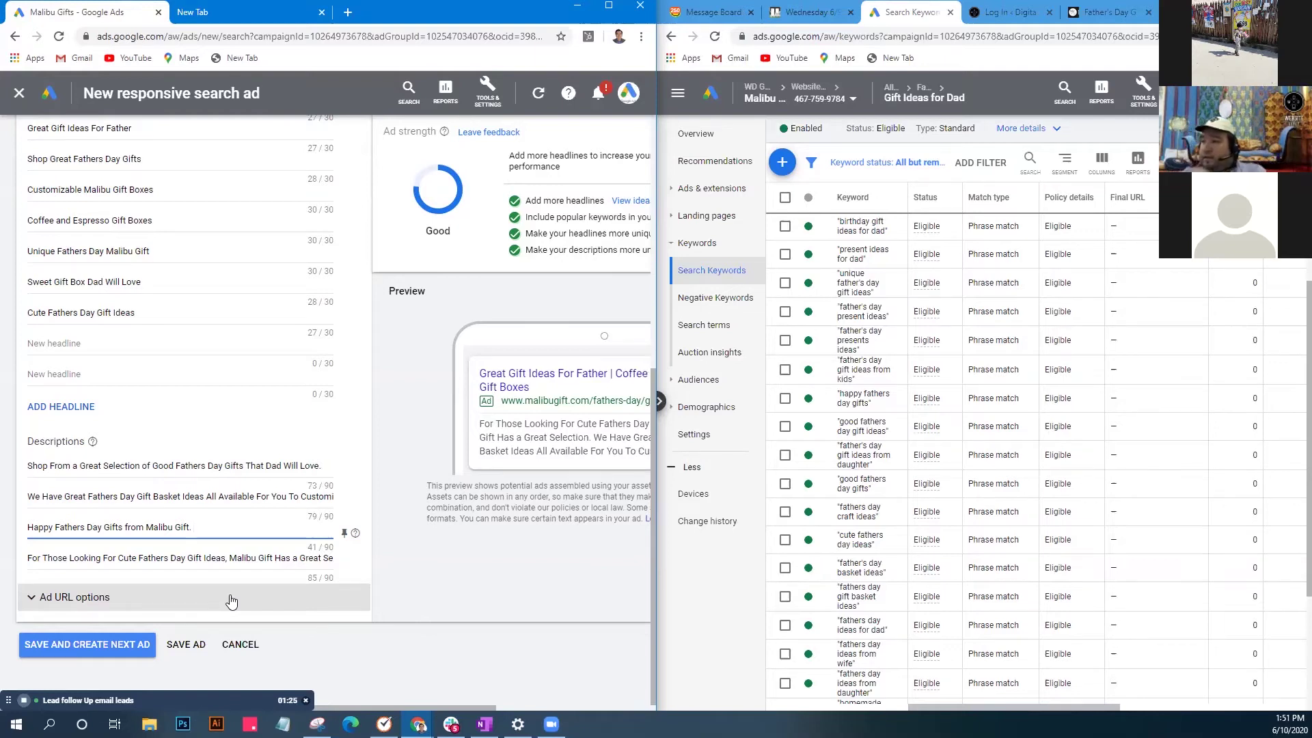
pyautogui.click(498, 584)
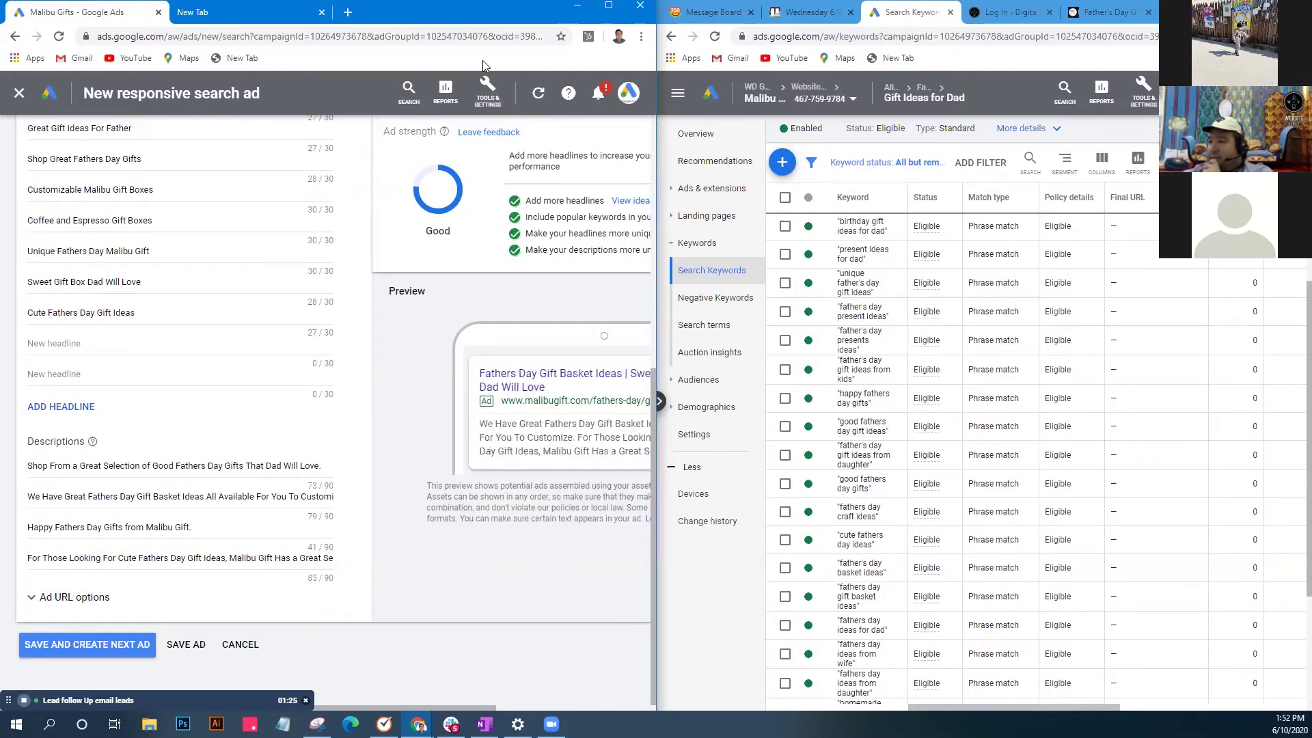
# Maximize the ad window, check the keyword suggestions spreadsheet, and enter "Great Dad Gifts For Sale Online" as the next headline.
pyautogui.press('super+Up')
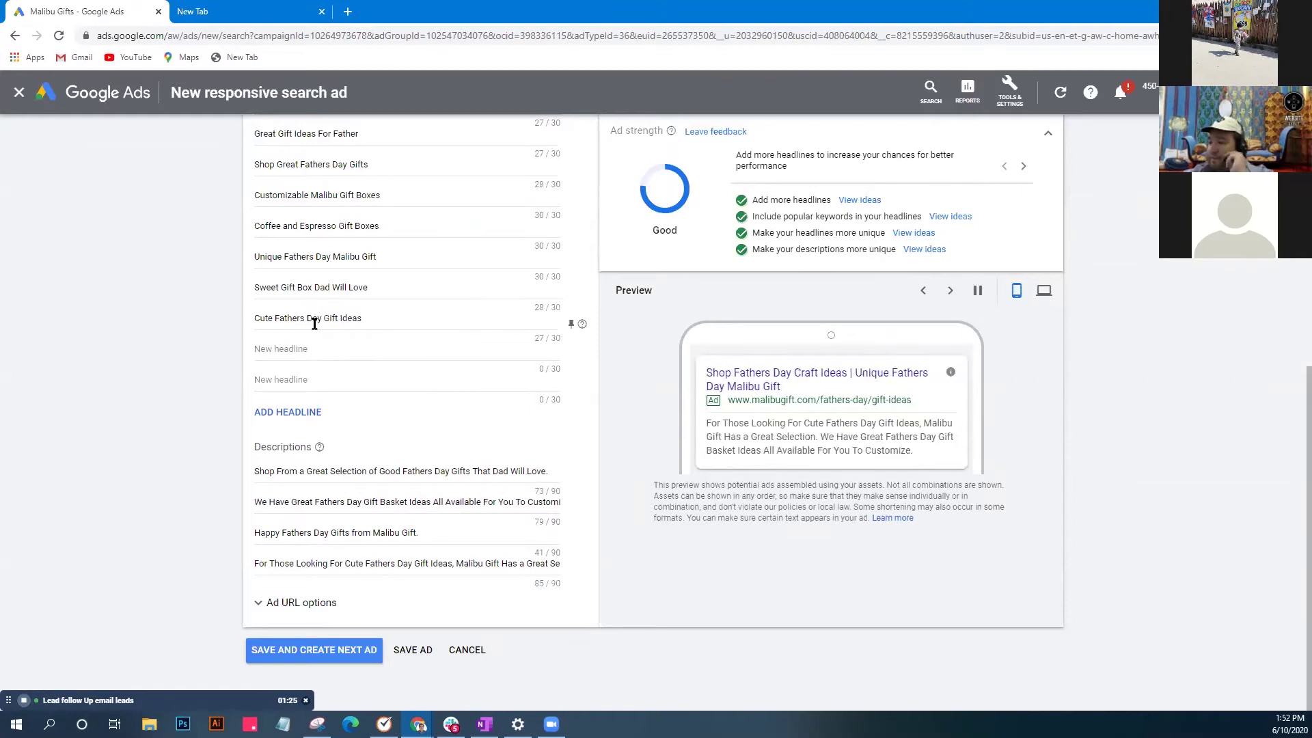
pyautogui.click(320, 351)
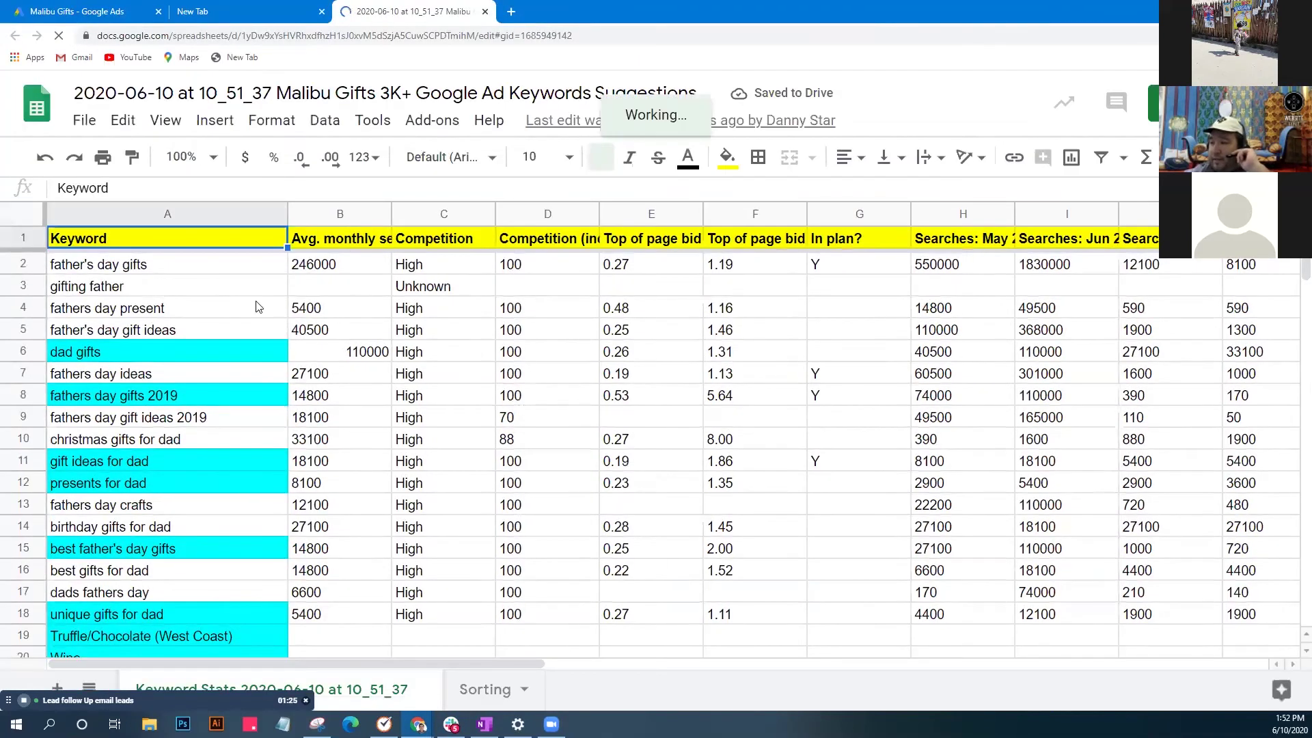
pyautogui.click(258, 287)
pyautogui.click(322, 266)
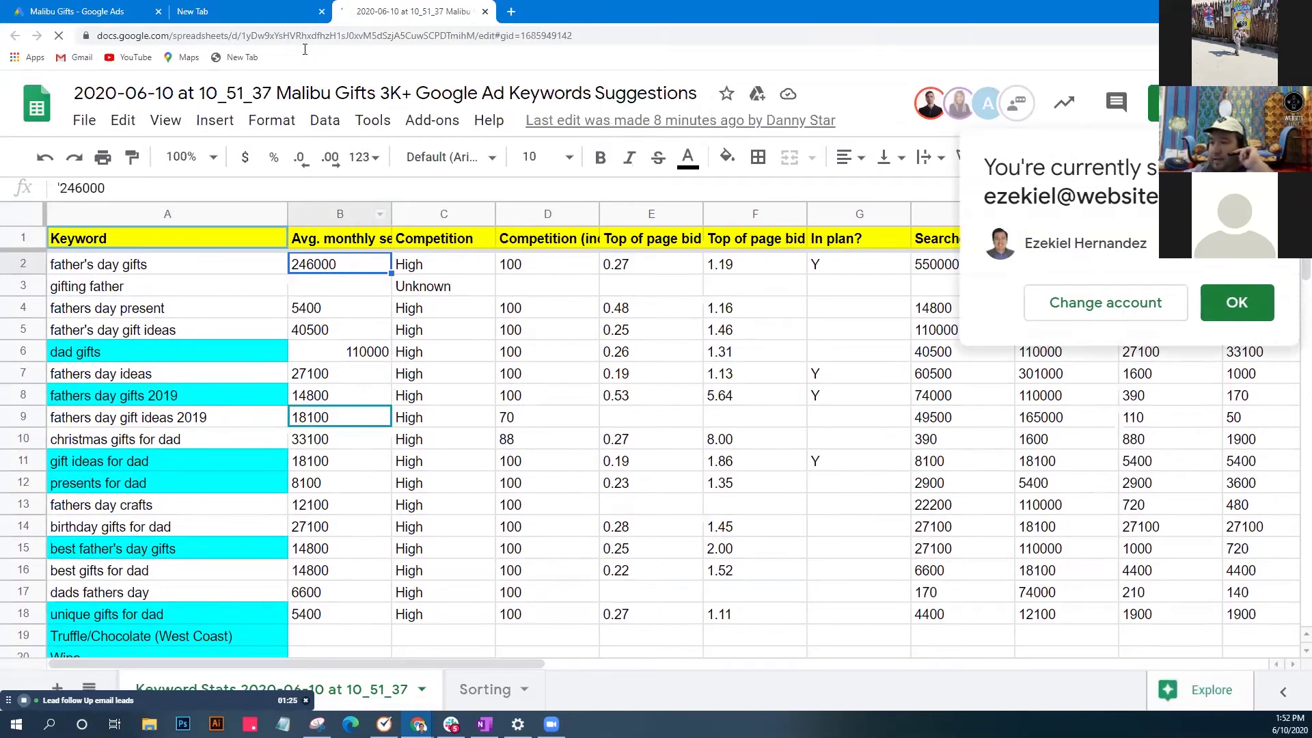
pyautogui.hotkey('ctrl', 'shift', 'Tab')
pyautogui.hotkey('ctrl', 'shift', 'Tab')
pyautogui.write('Great Dad Gifts')
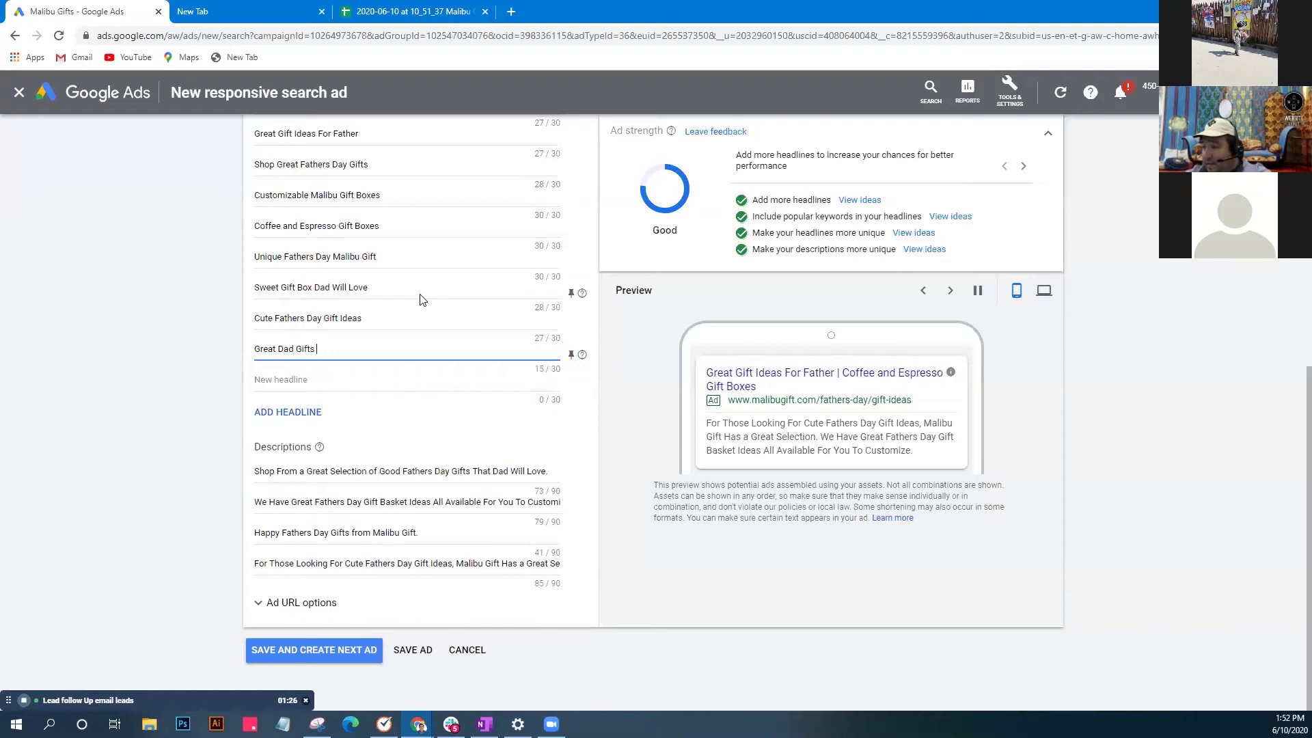
pyautogui.write(' For Sale Online')
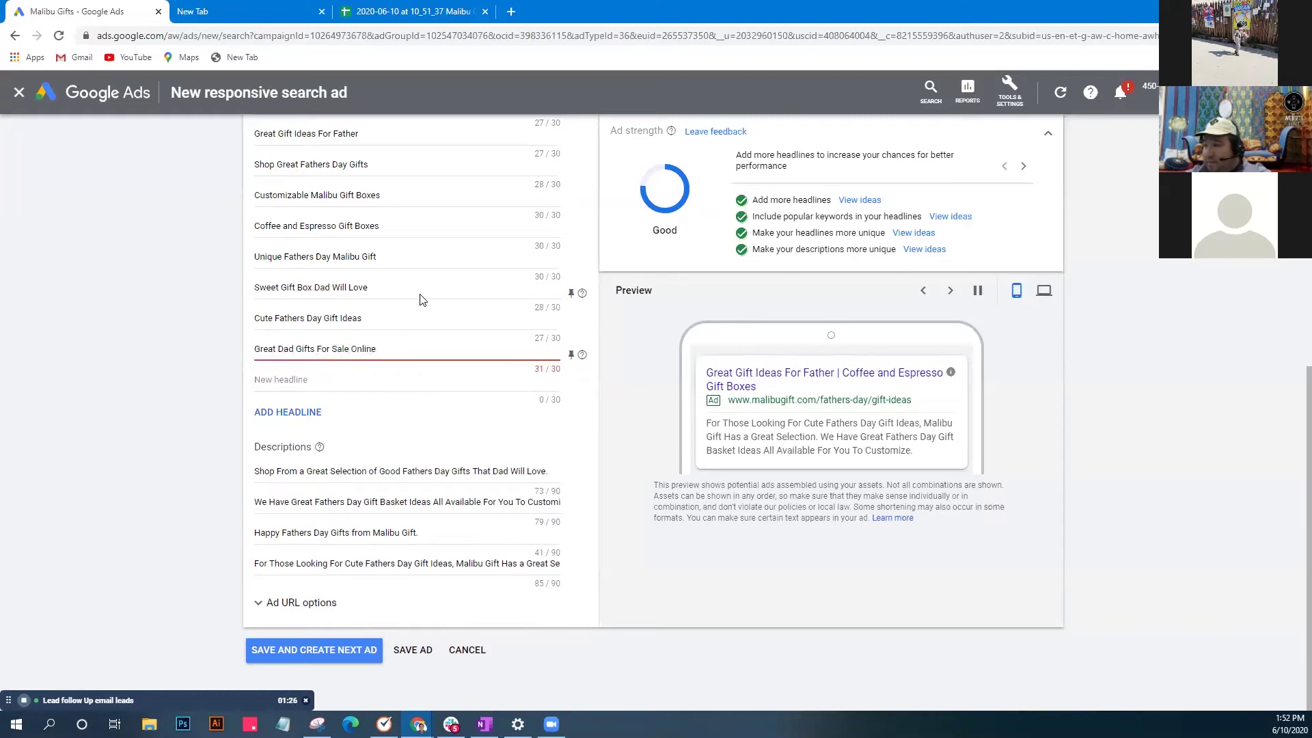
# Replace the ending of the new dad gifts headline so it reads "Great Dad Gifts Shipped to Dad".
pyautogui.hotkey('ctrl', 'BackSpace')
pyautogui.hotkey('ctrl', 'BackSpace')
pyautogui.hotkey('ctrl', 'BackSpace')
pyautogui.write('Deli')
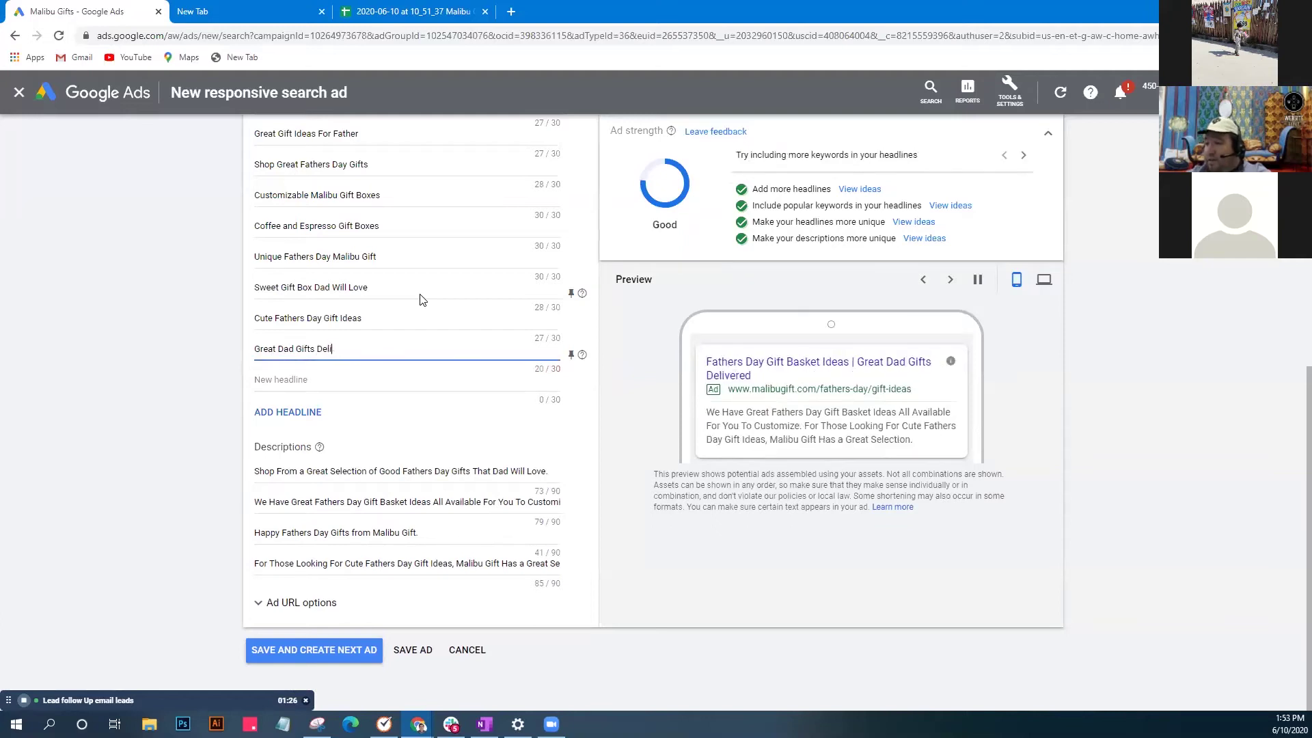
pyautogui.press('BackSpace')
pyautogui.press('BackSpace')
pyautogui.press('BackSpace')
pyautogui.press('BackSpace')
pyautogui.write('Shippe')
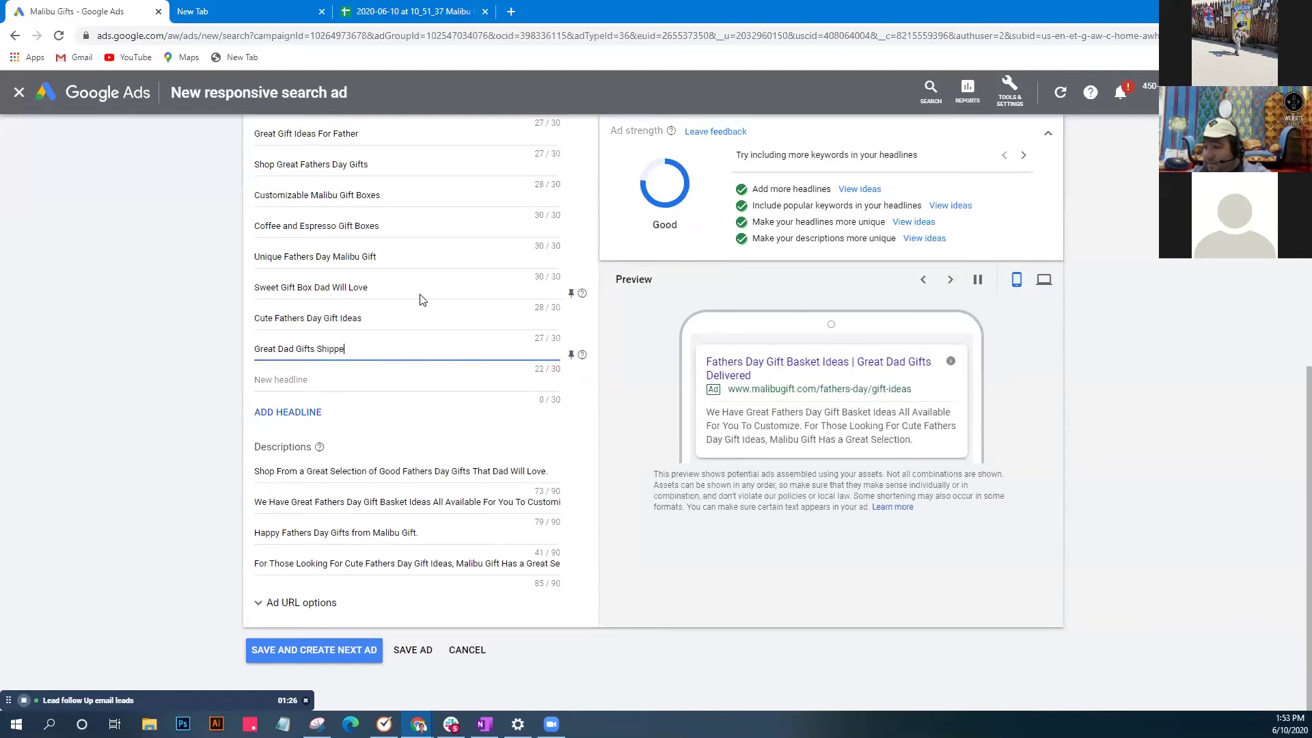
pyautogui.write('d to Dad')
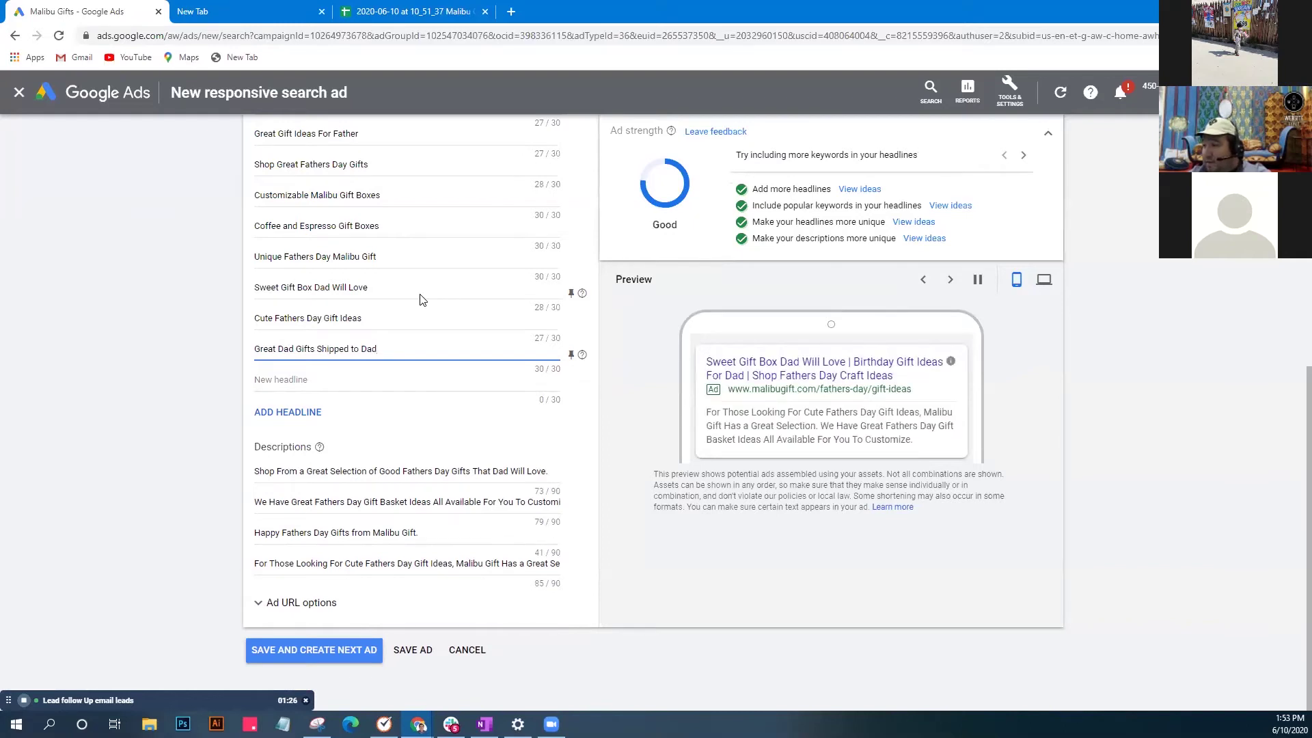
# Review the Sorting sheet of keyword suggestions and add the headline "Homemade Fathers Day Gifts" to the ad.
pyautogui.click(376, 384)
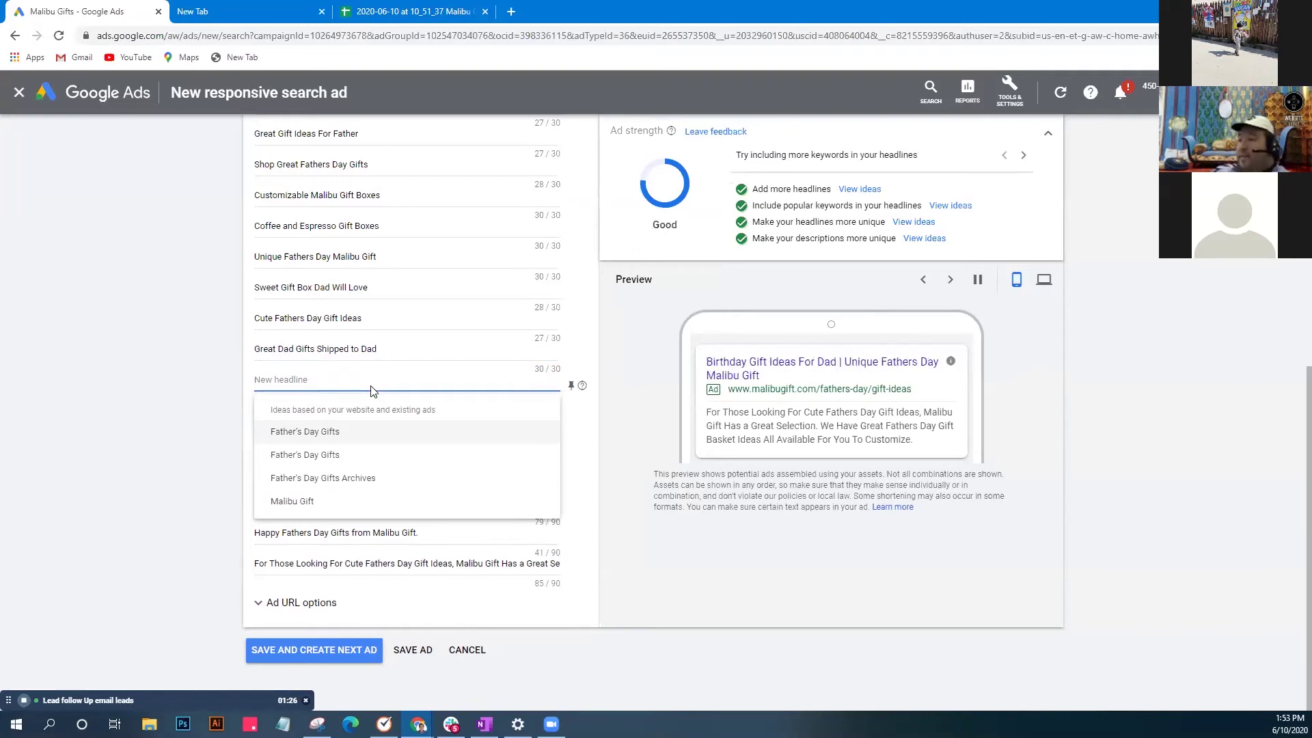
pyautogui.click(368, 19)
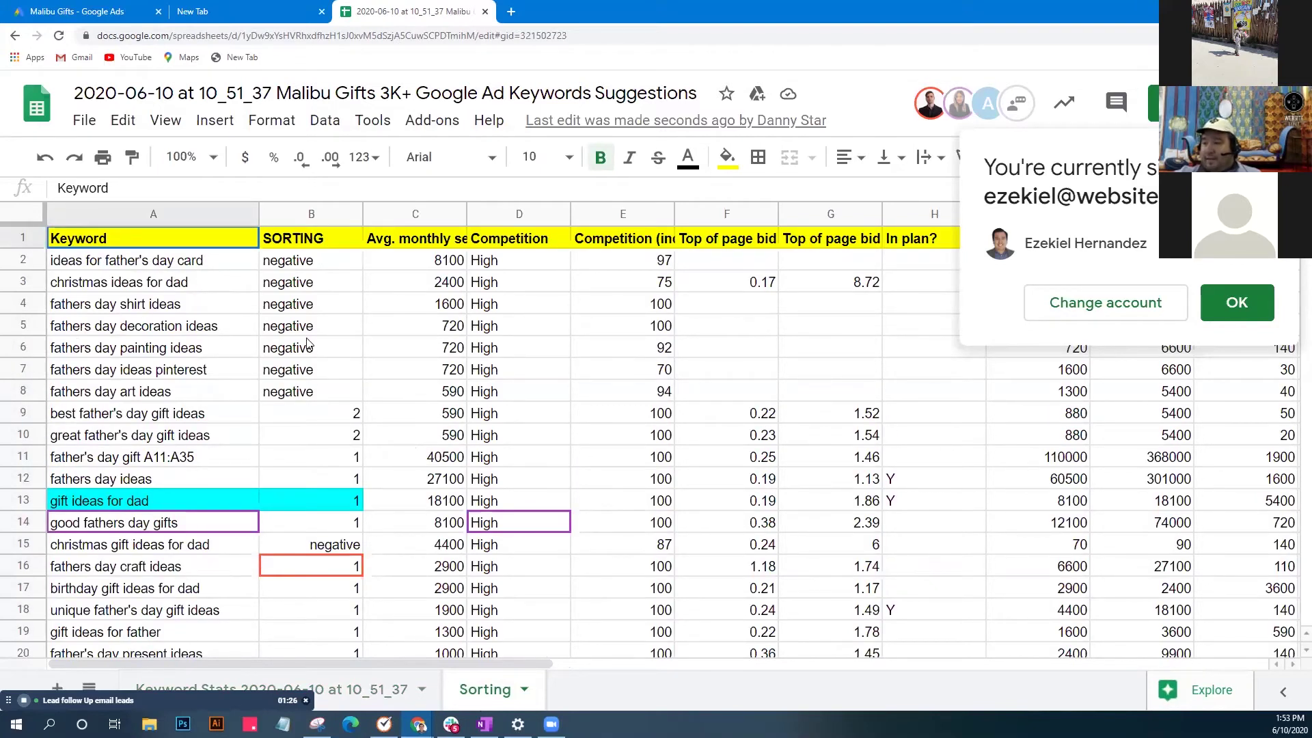
pyautogui.scroll(-2, 308, 344)
pyautogui.scroll(1, 321, 344)
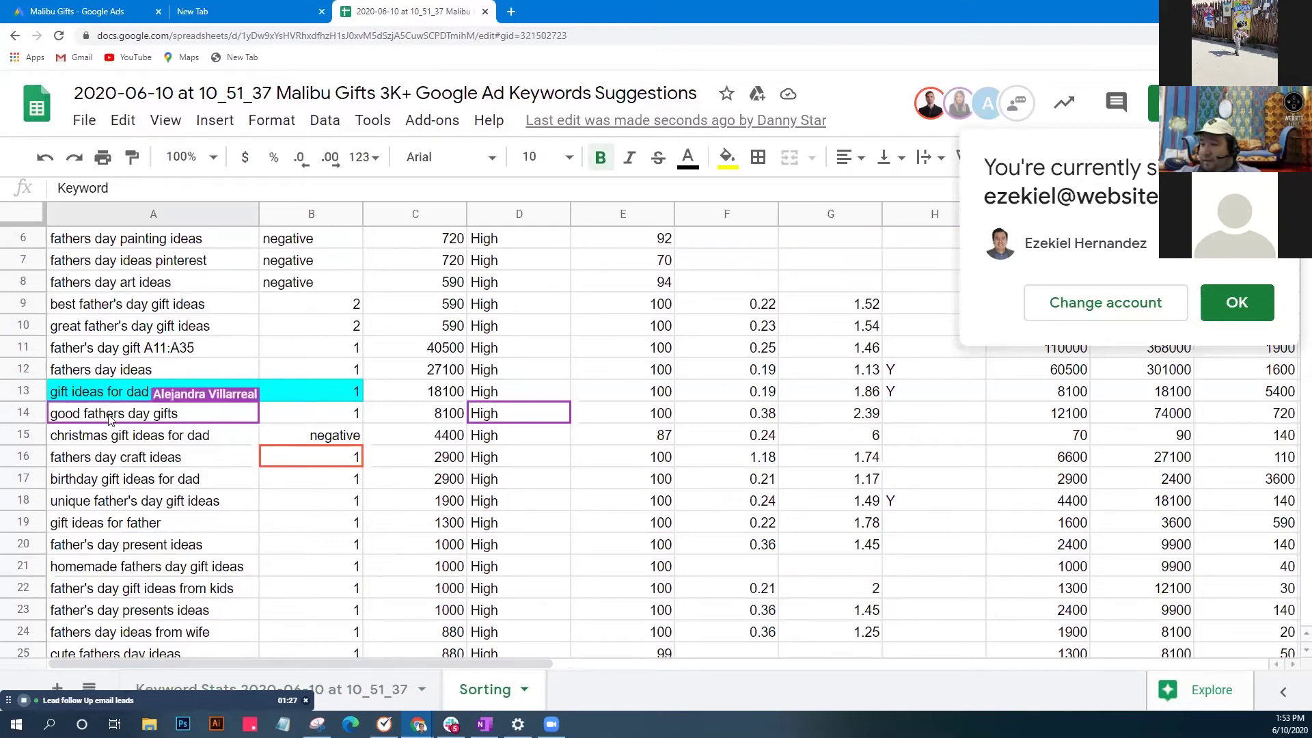
pyautogui.click(176, 570)
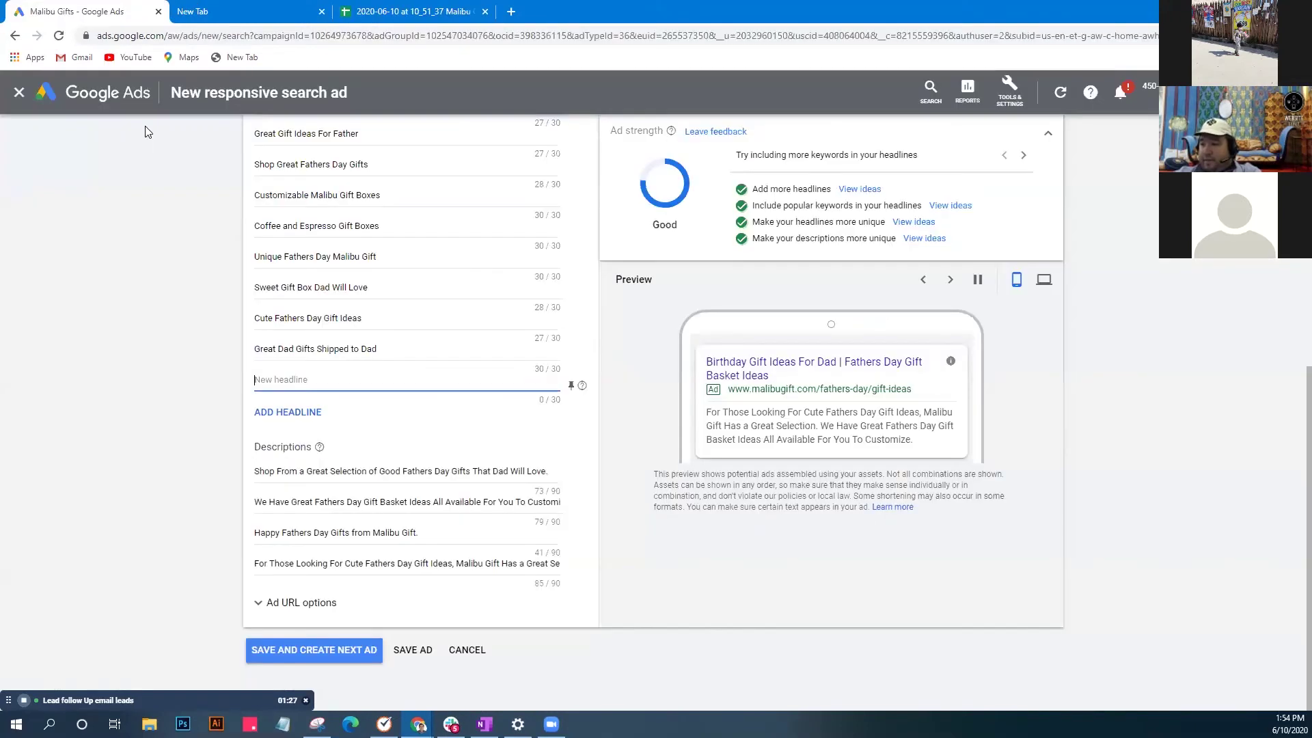
pyautogui.click(102, 11)
pyautogui.write('Homemade Fathers Day Gif')
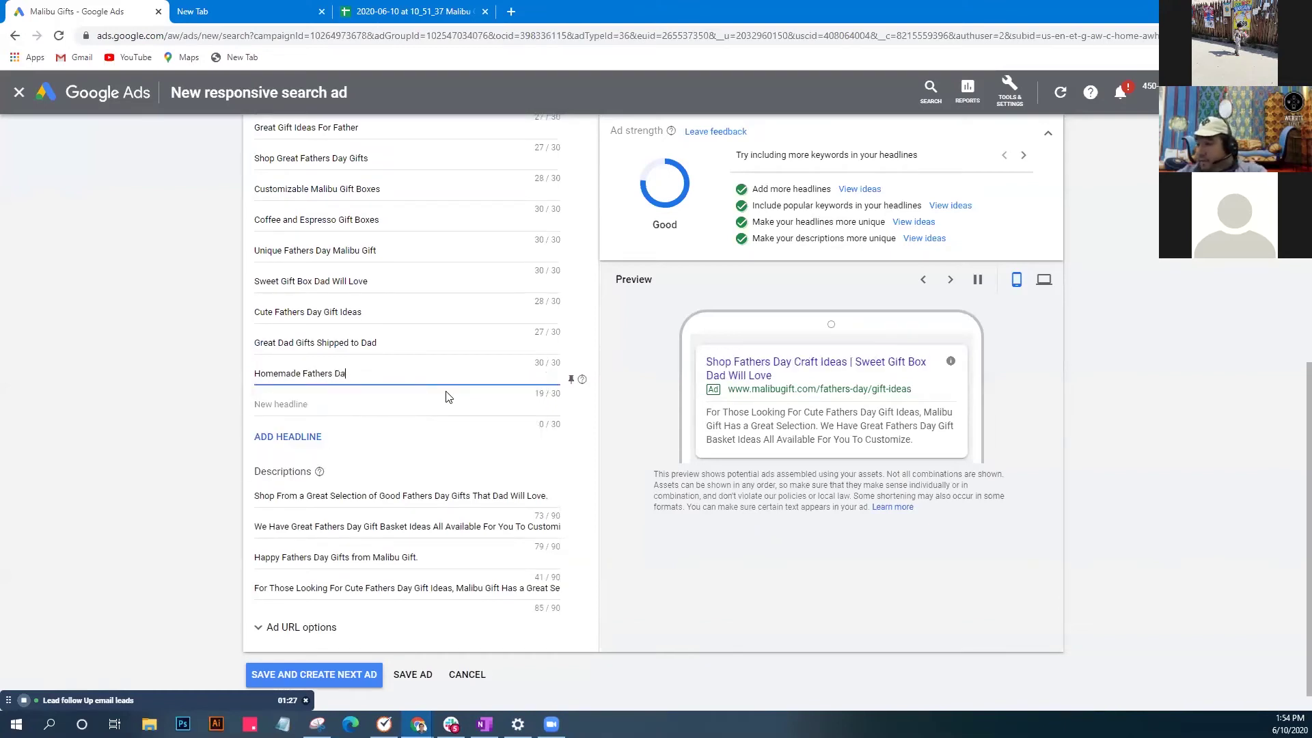
pyautogui.write('deas')
pyautogui.press('BackSpace')
pyautogui.press('BackSpace')
pyautogui.press('BackSpace')
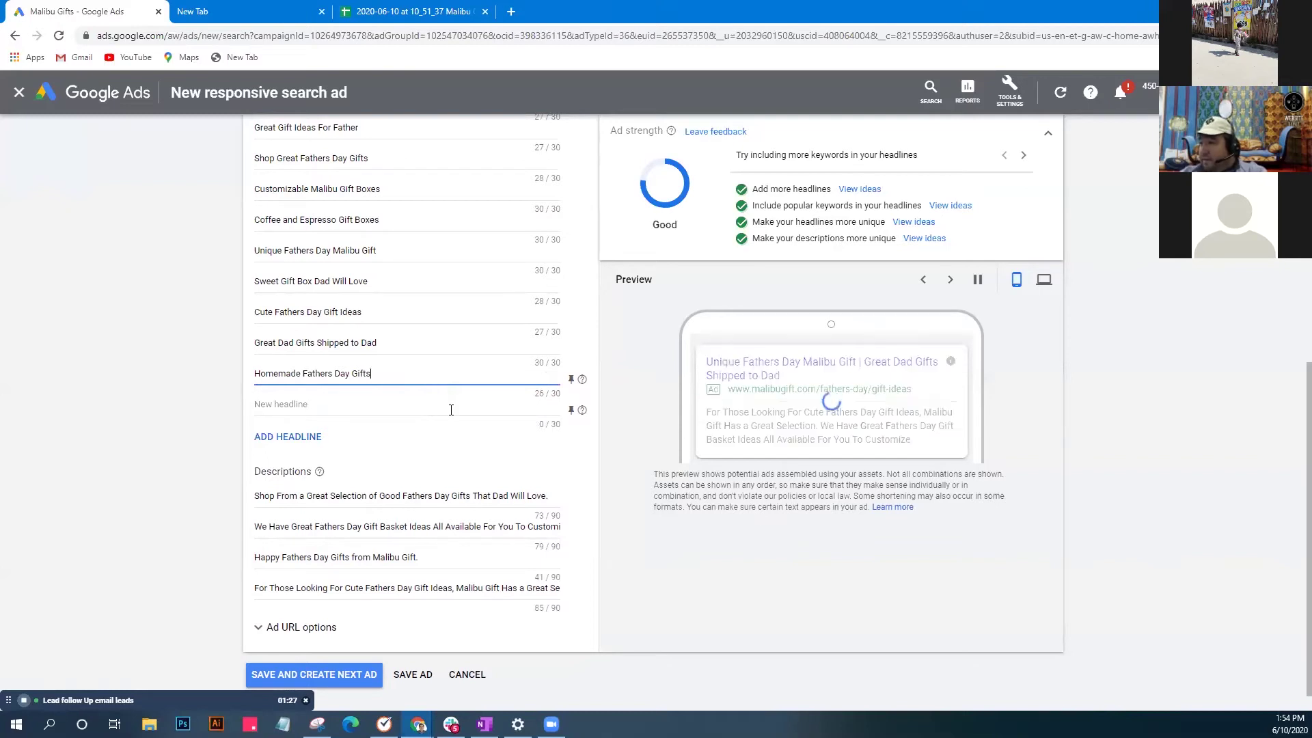
# Append "Treat Dad to The Best Homemade Fathers Day Gifts" to the "Happy Fathers Day Gifts from Malibu Gift." description and save the responsive ad.
pyautogui.scroll(1, 471, 464)
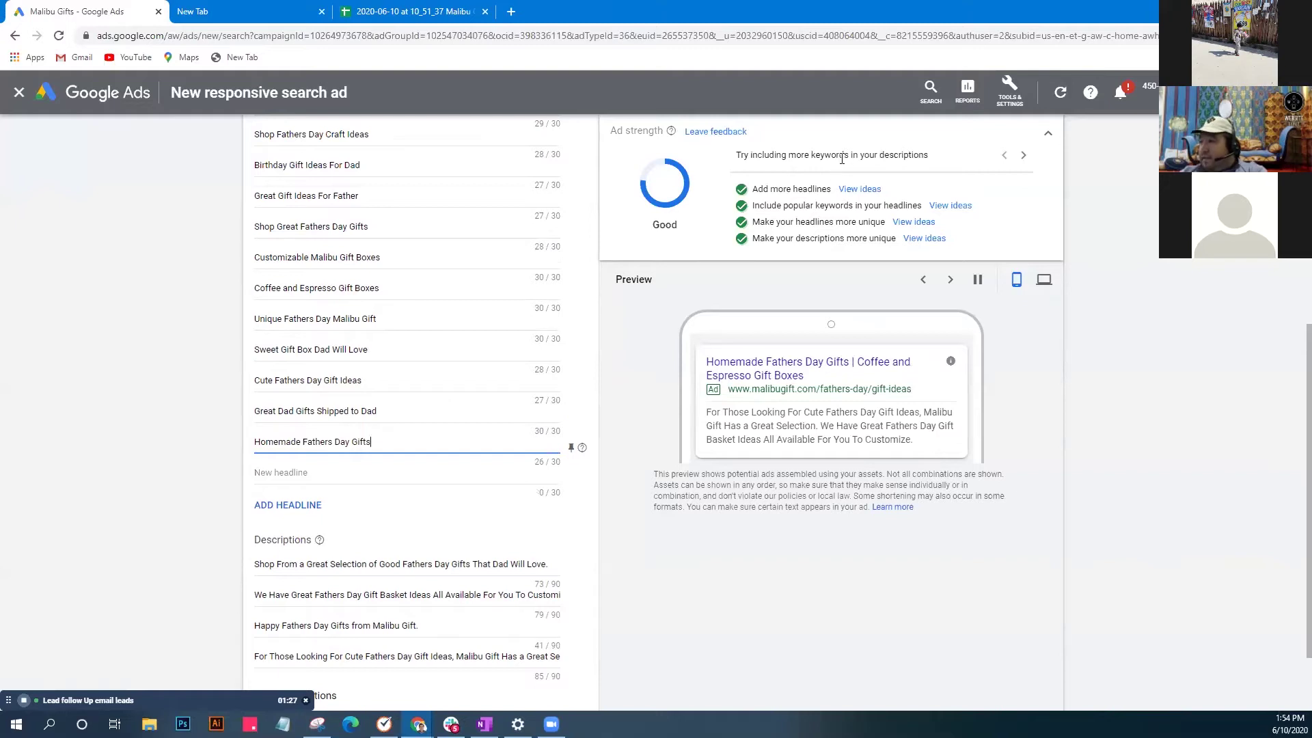
pyautogui.scroll(-2, 381, 638)
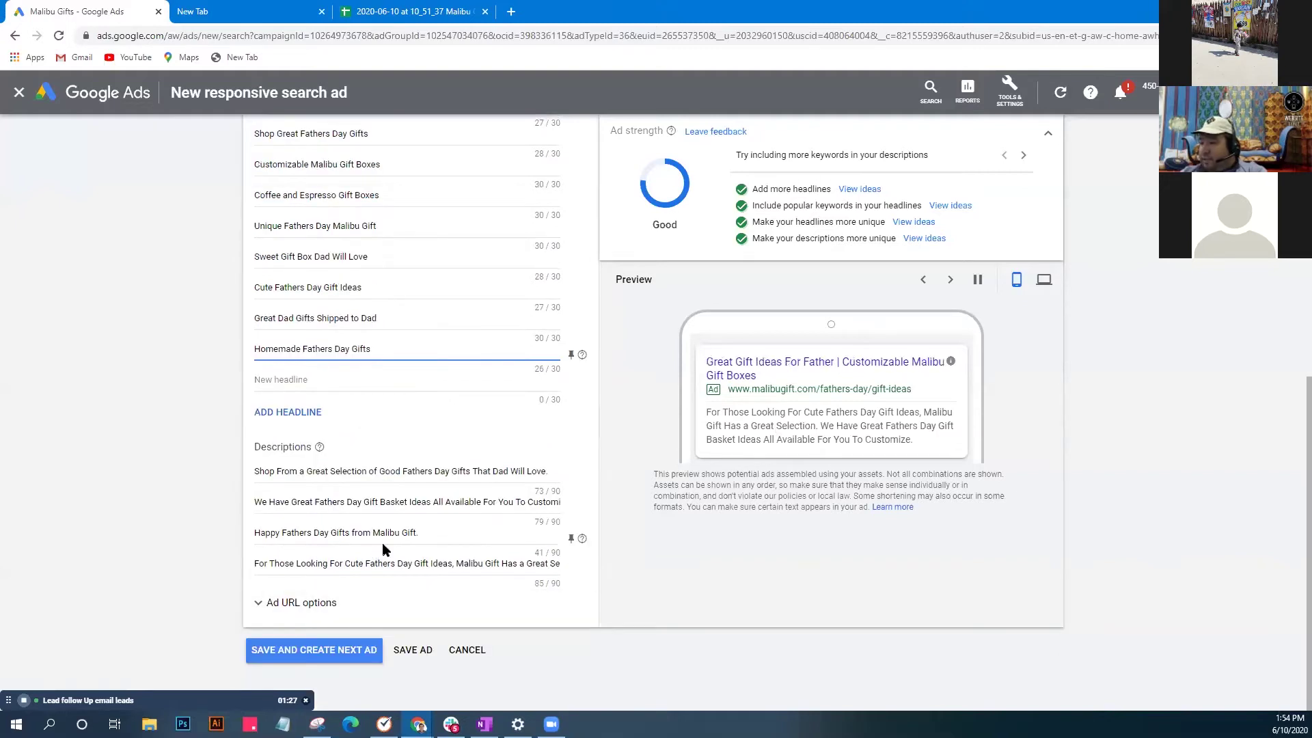
pyautogui.click(495, 532)
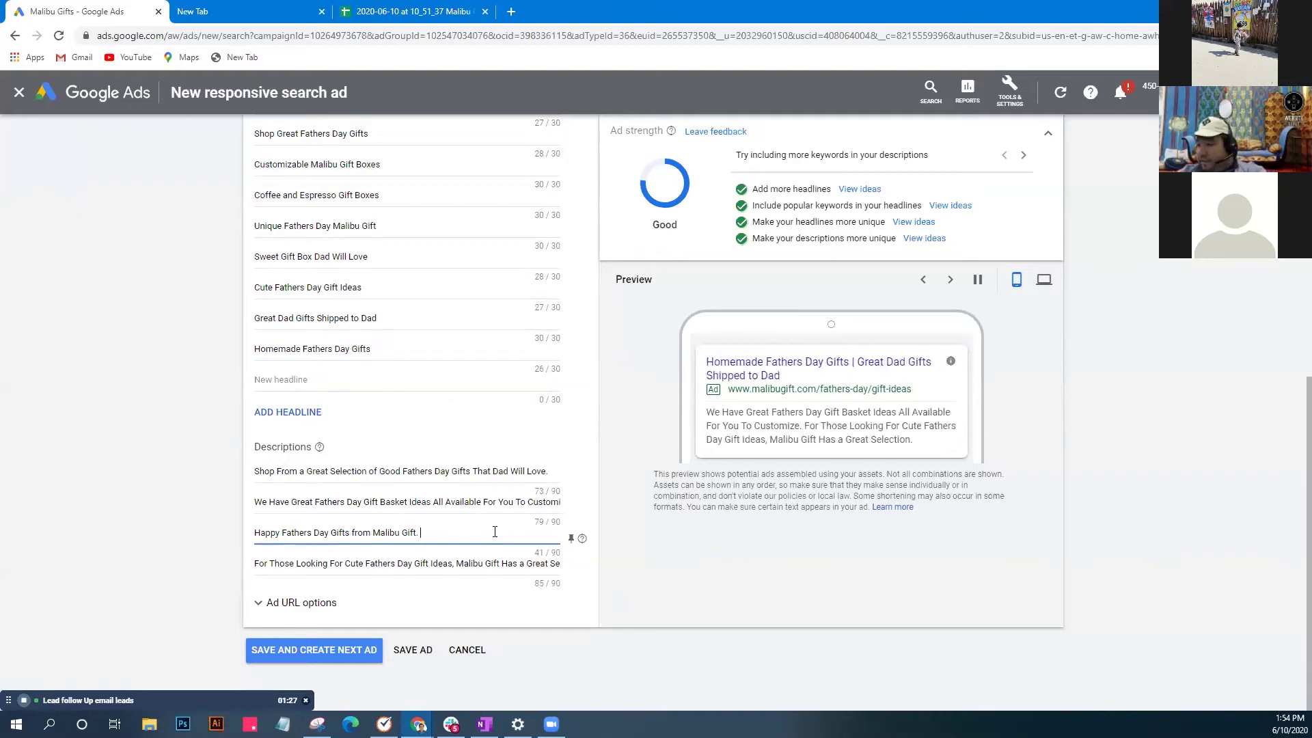
pyautogui.write('Dad to')
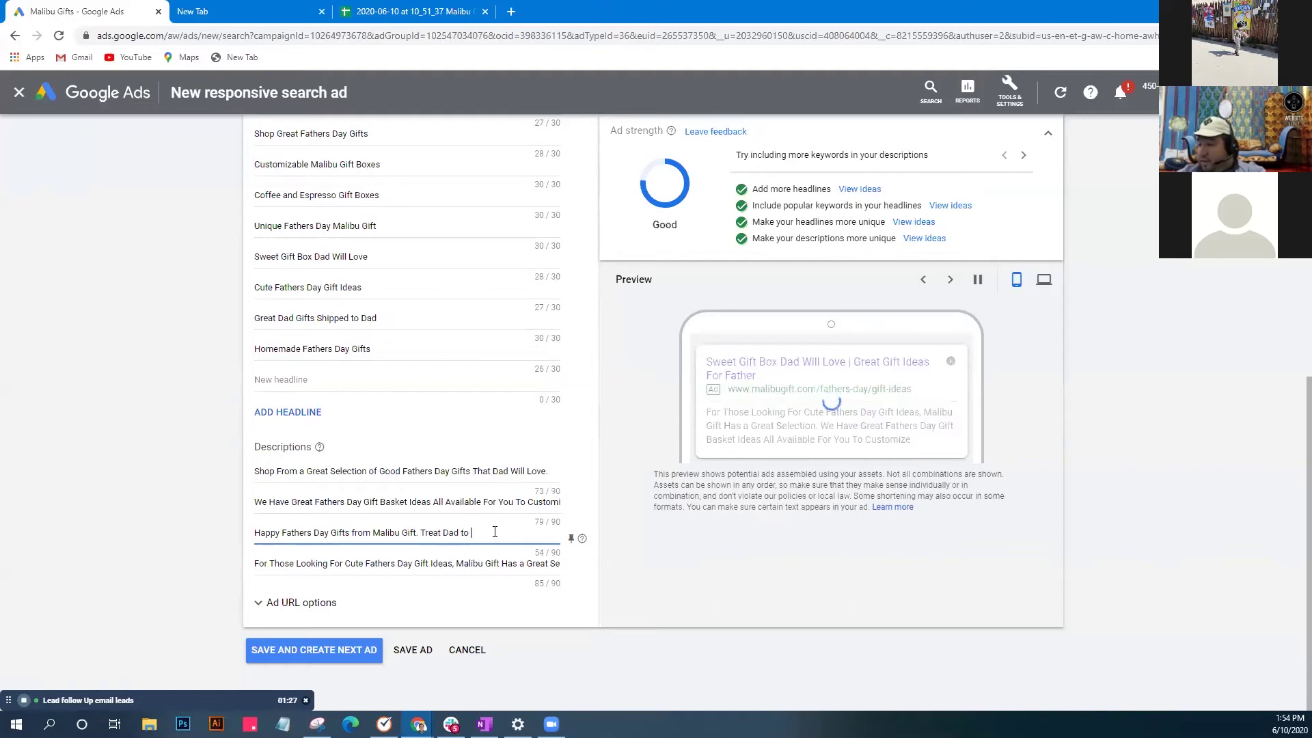
pyautogui.write(' The B')
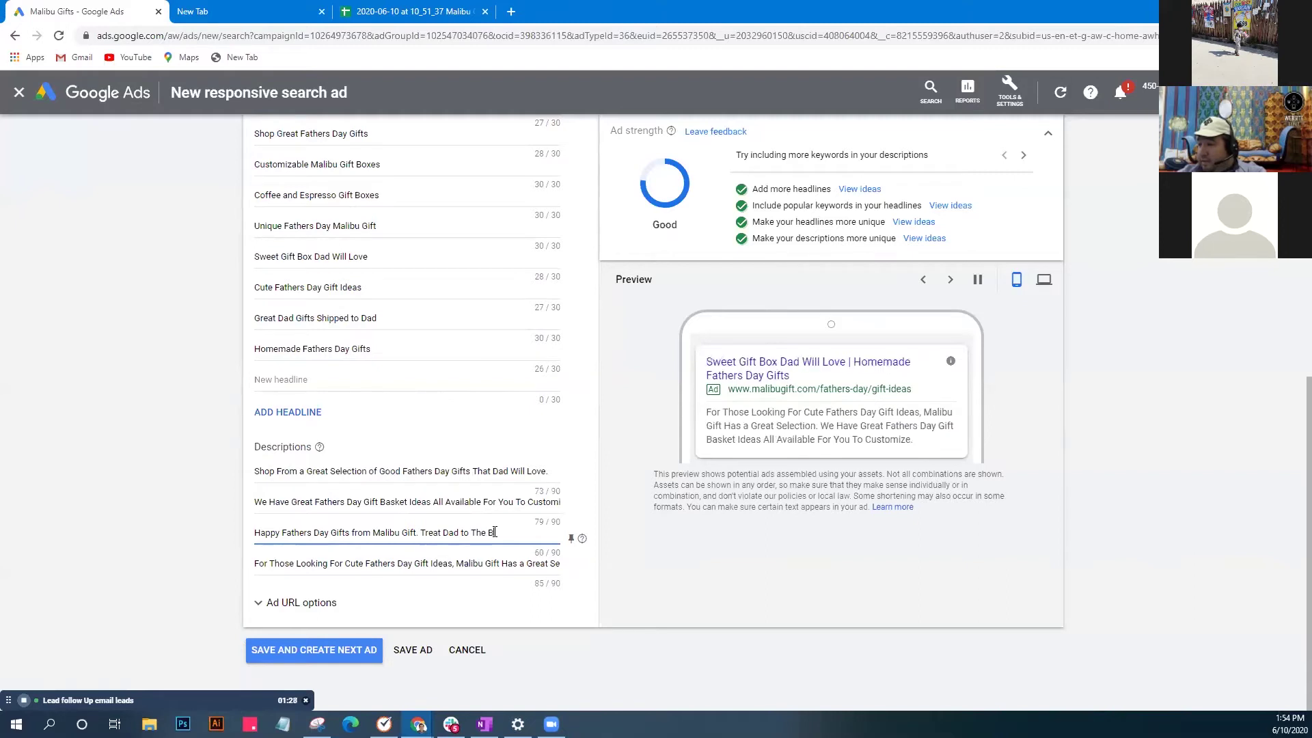
pyautogui.write('est Homemade Father')
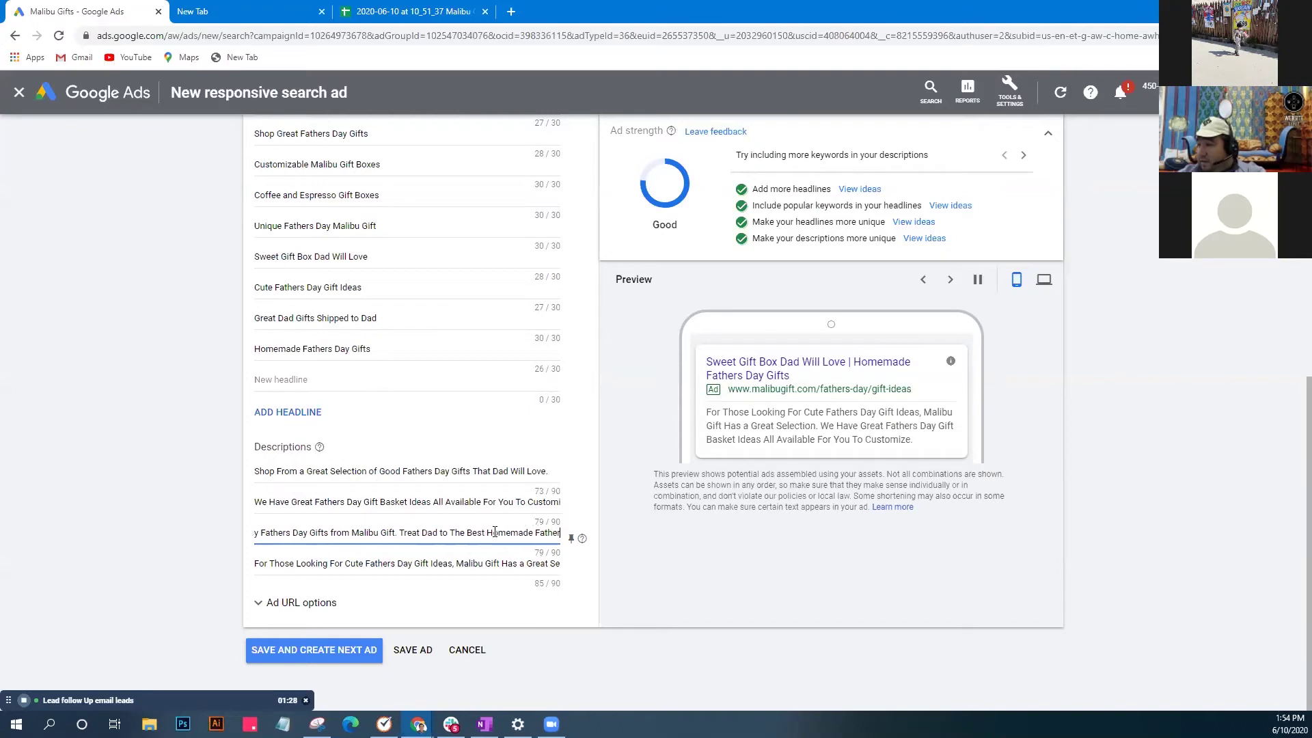
pyautogui.write('s Day')
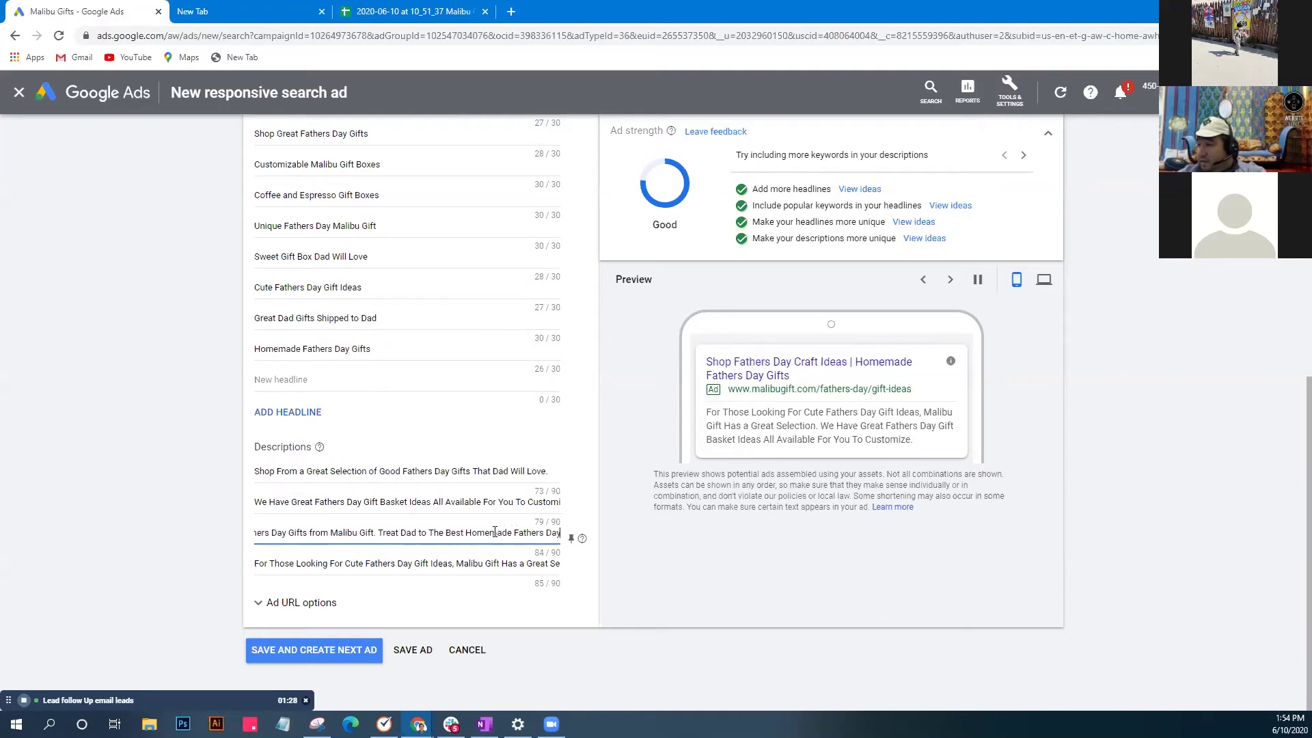
pyautogui.write(' Gifts')
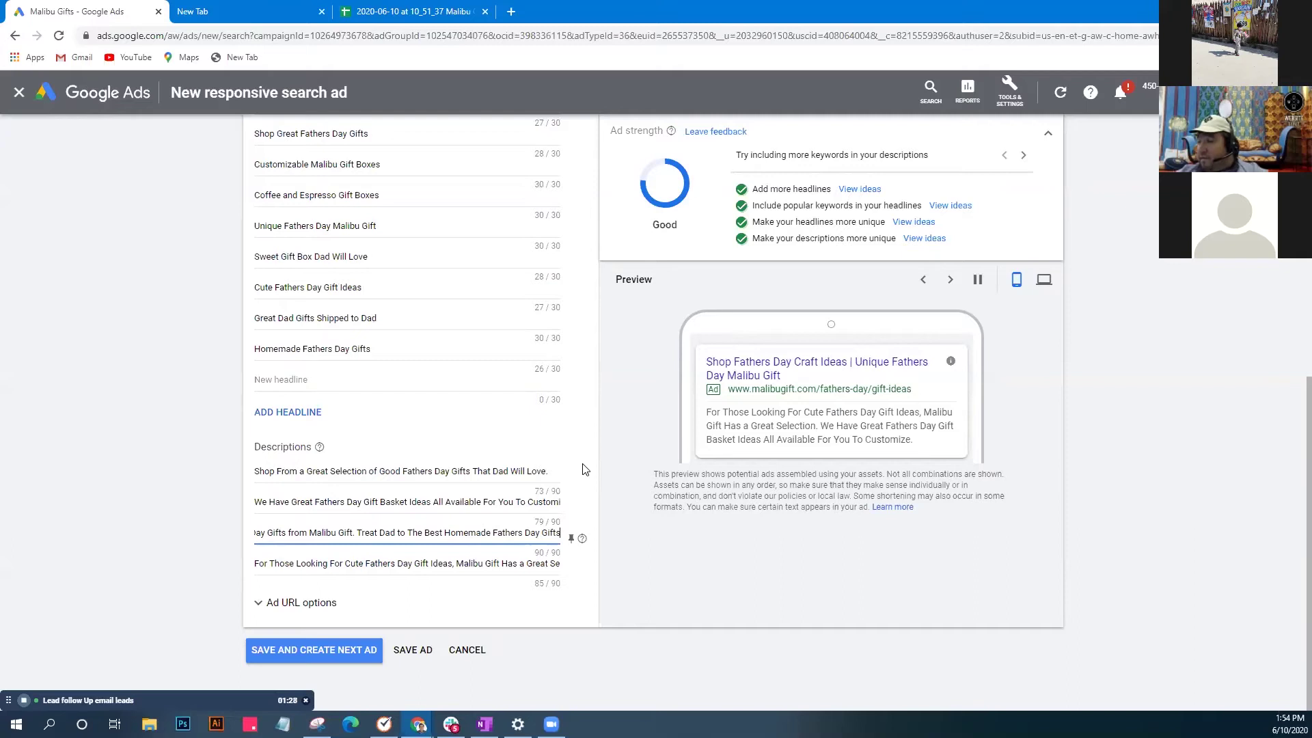
pyautogui.click(355, 651)
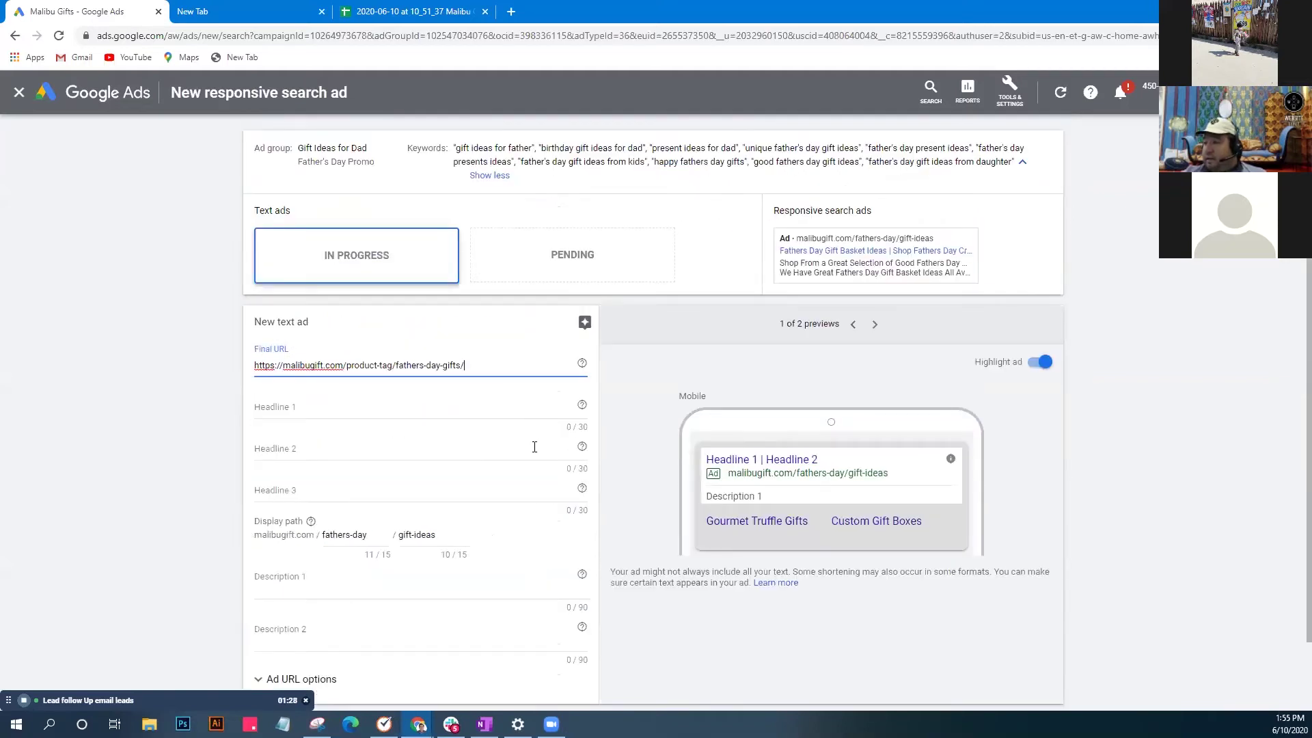
# Try to save the blank new text ad, and cancel its creation to return to the ad group's ads.
pyautogui.scroll(-1, 534, 446)
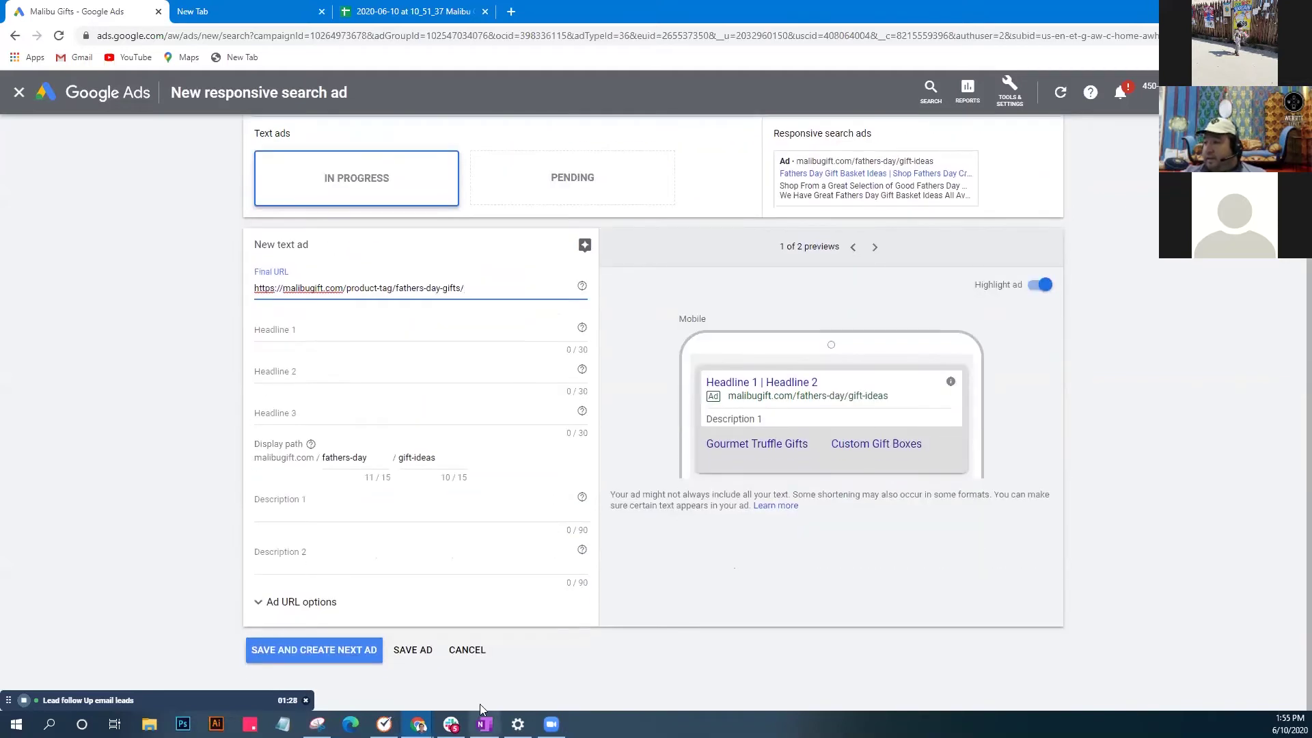
pyautogui.click(327, 652)
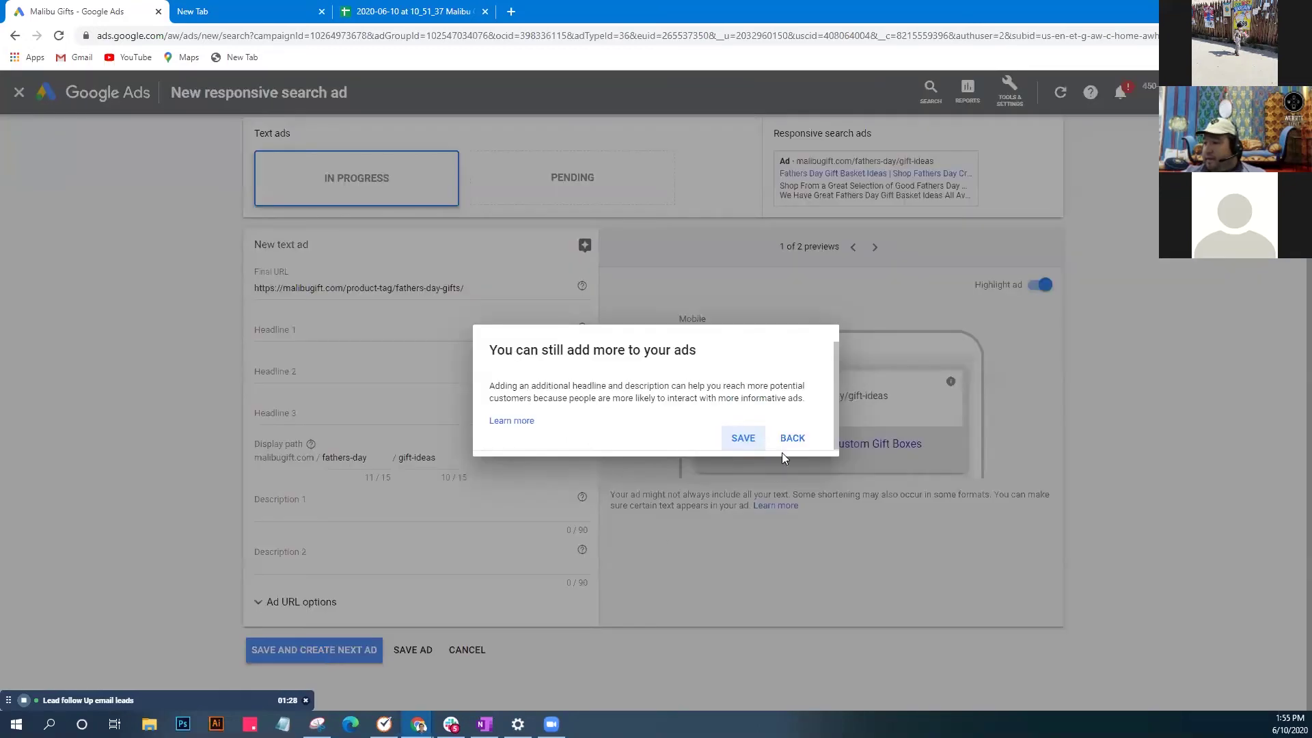
pyautogui.click(742, 436)
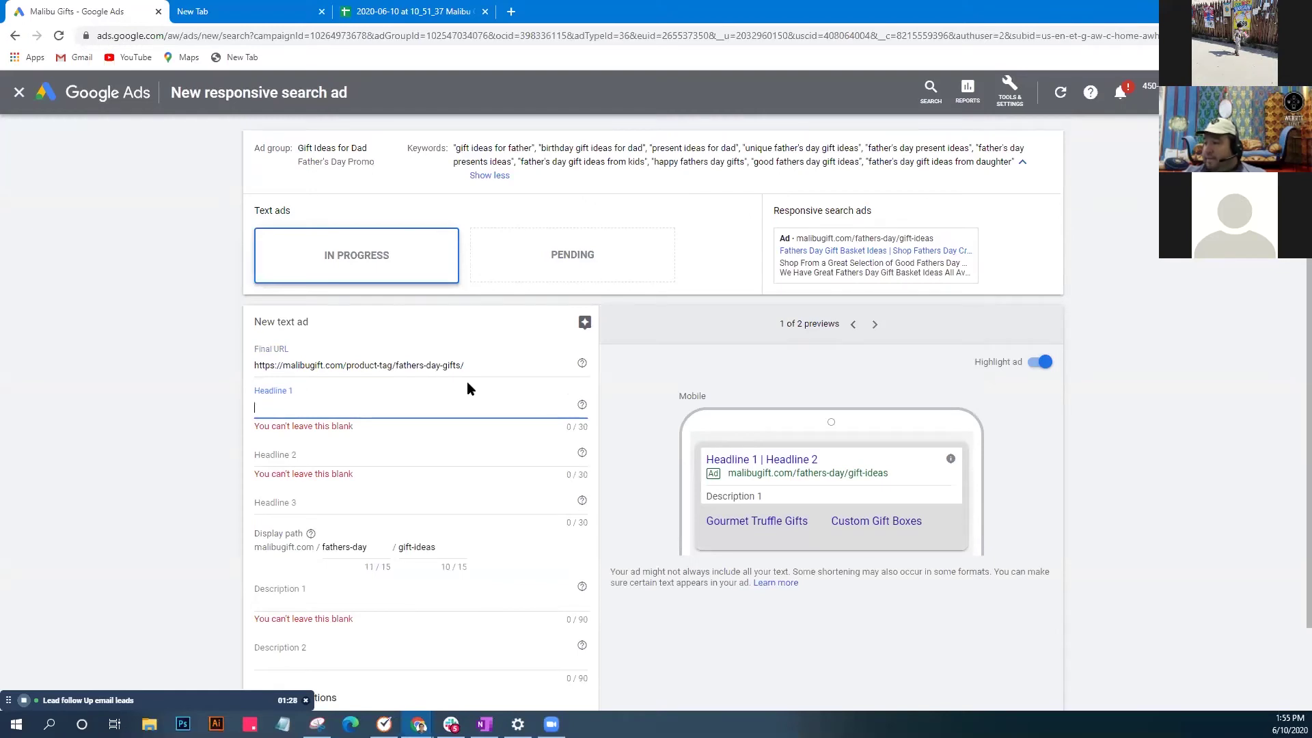
pyautogui.scroll(-2, 467, 386)
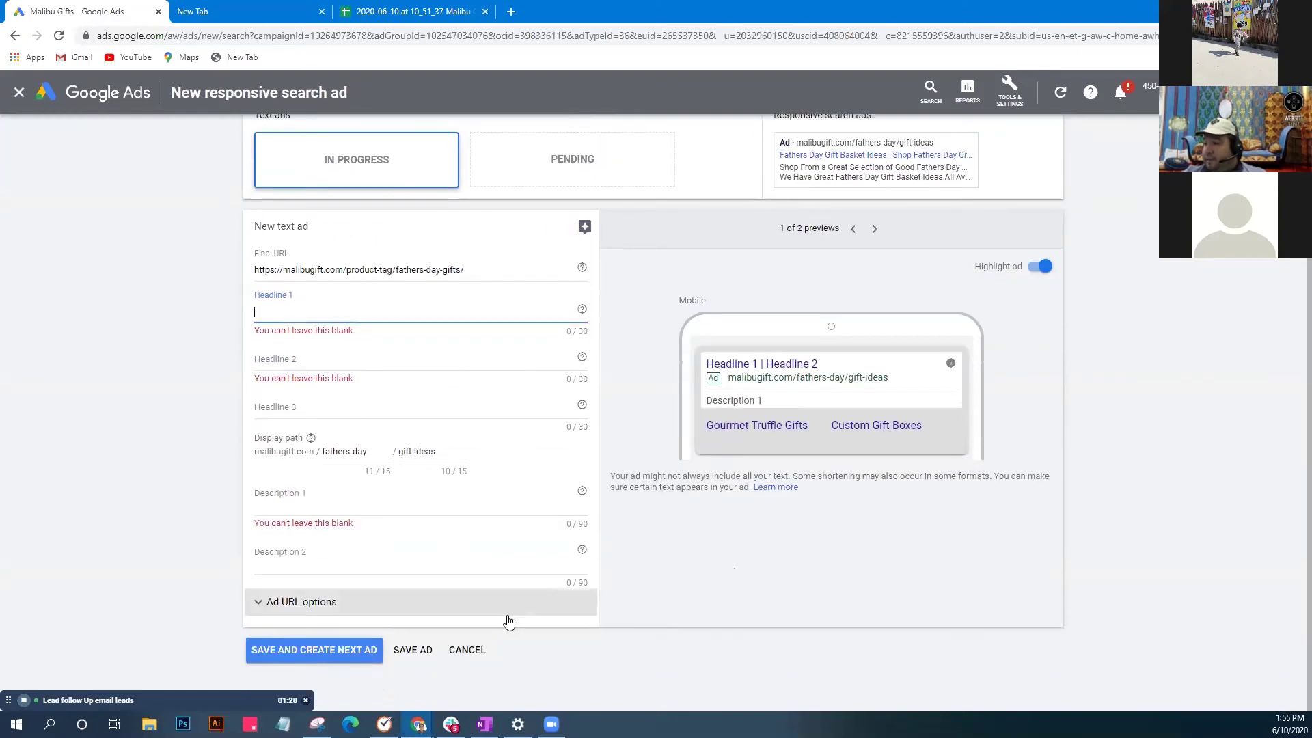
pyautogui.click(458, 649)
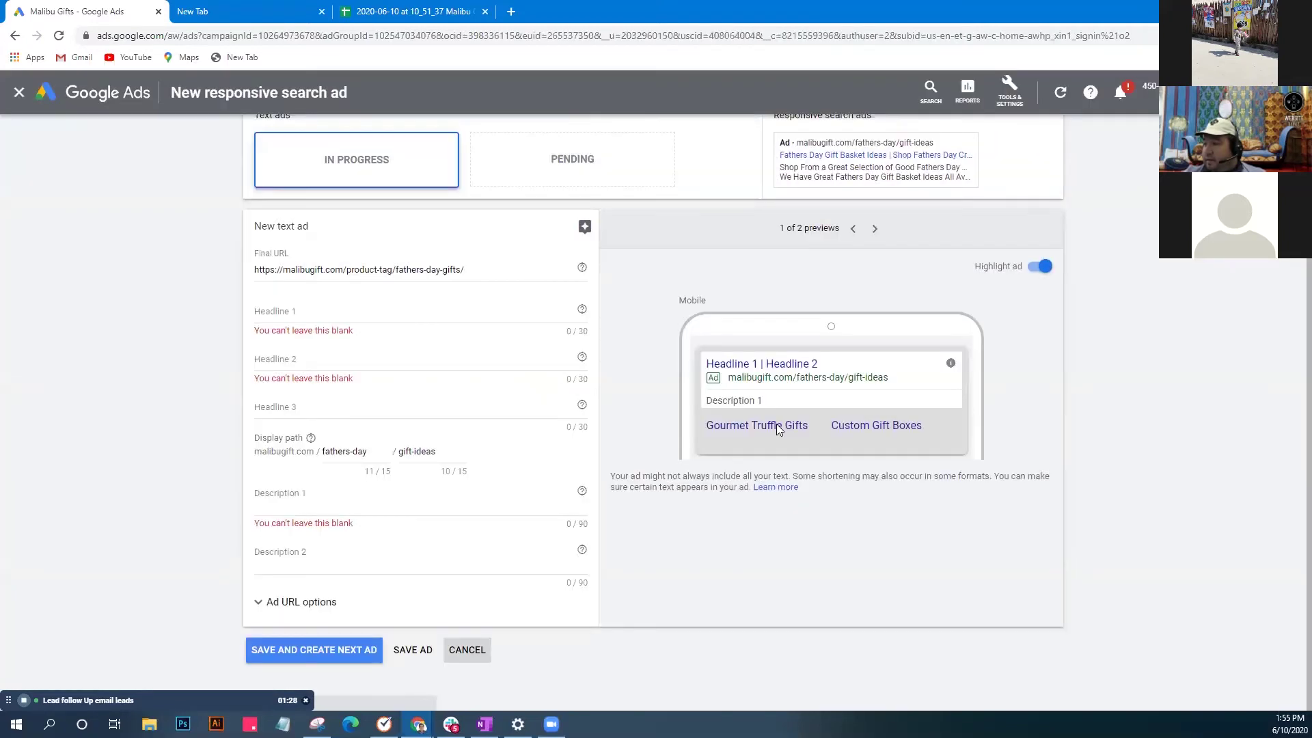
pyautogui.click(778, 428)
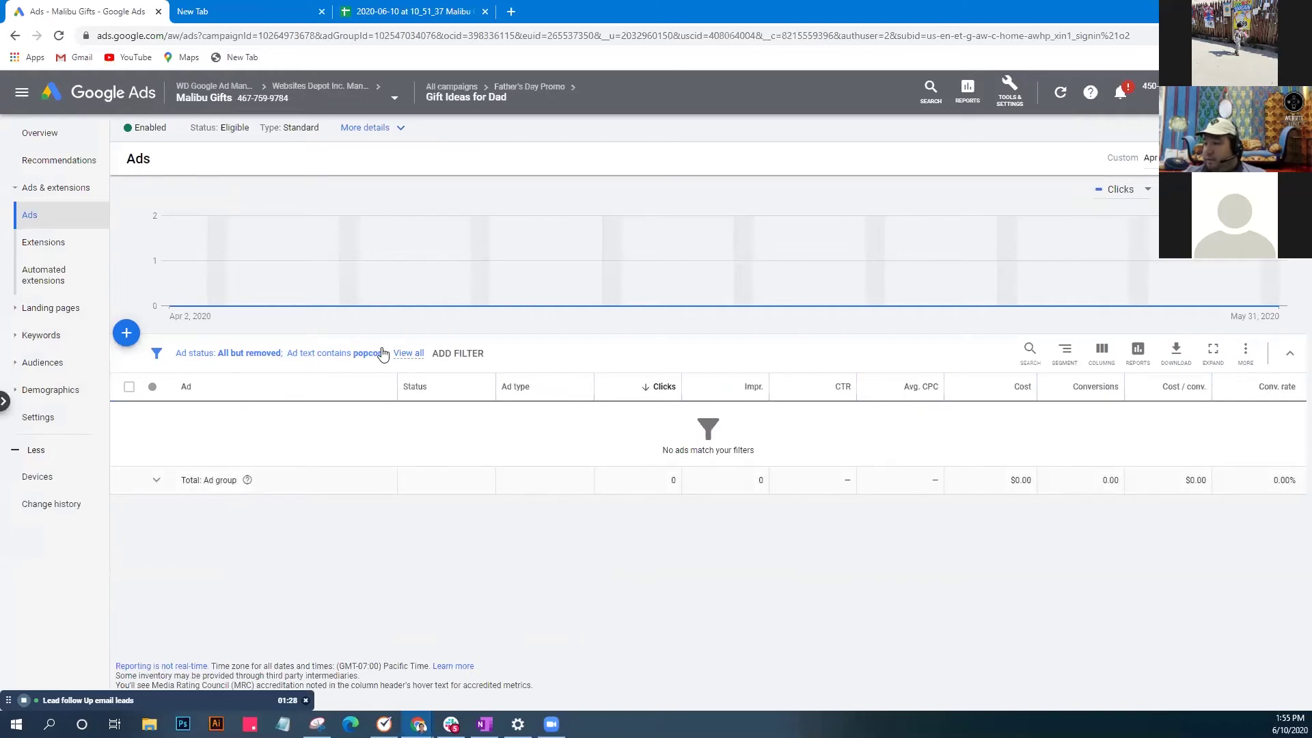
# Set the ads list's status filter to All and remove the "popcorn" ad text filter.
pyautogui.click(409, 353)
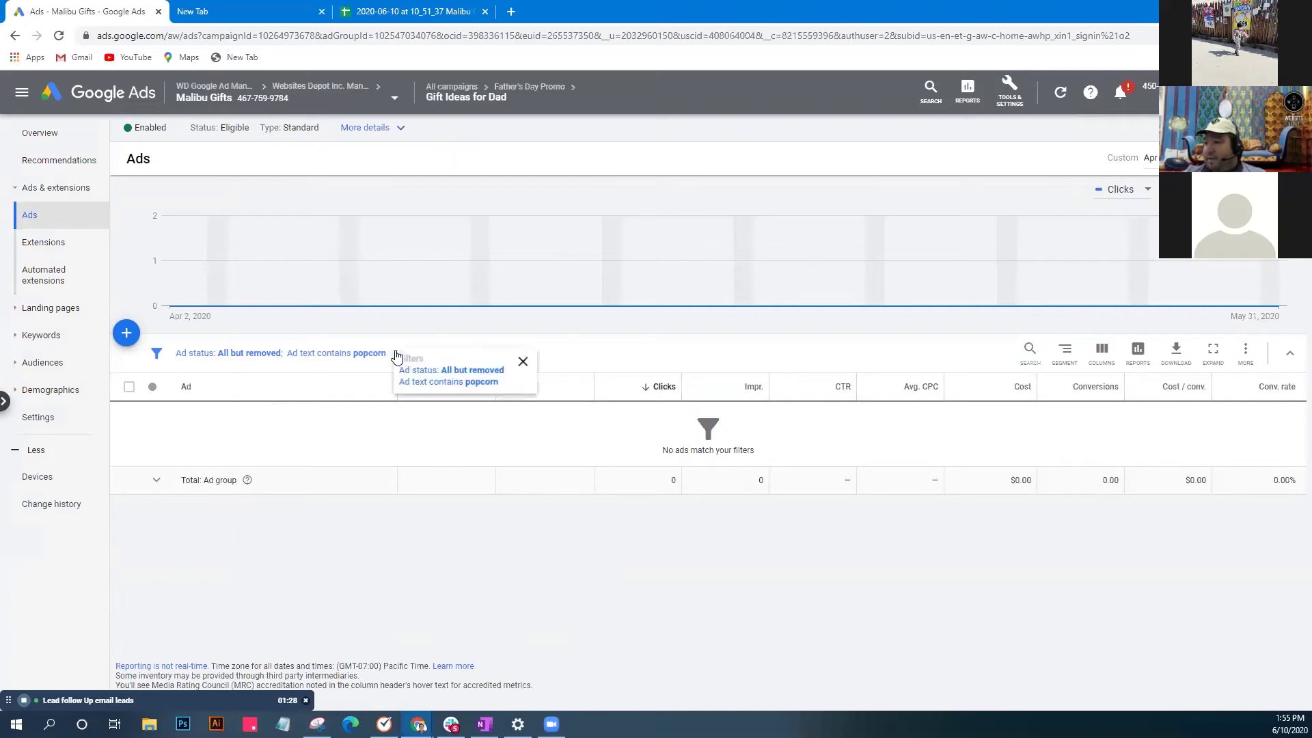
pyautogui.click(526, 363)
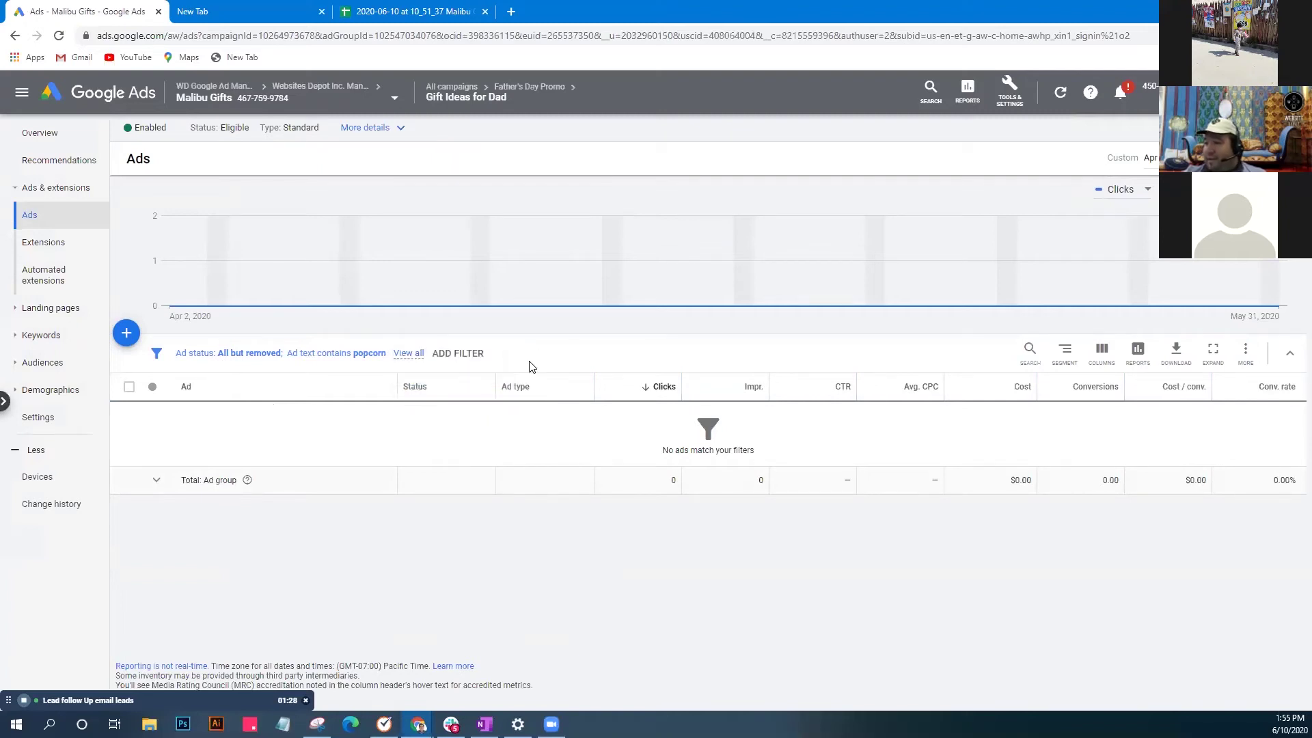
pyautogui.click(360, 353)
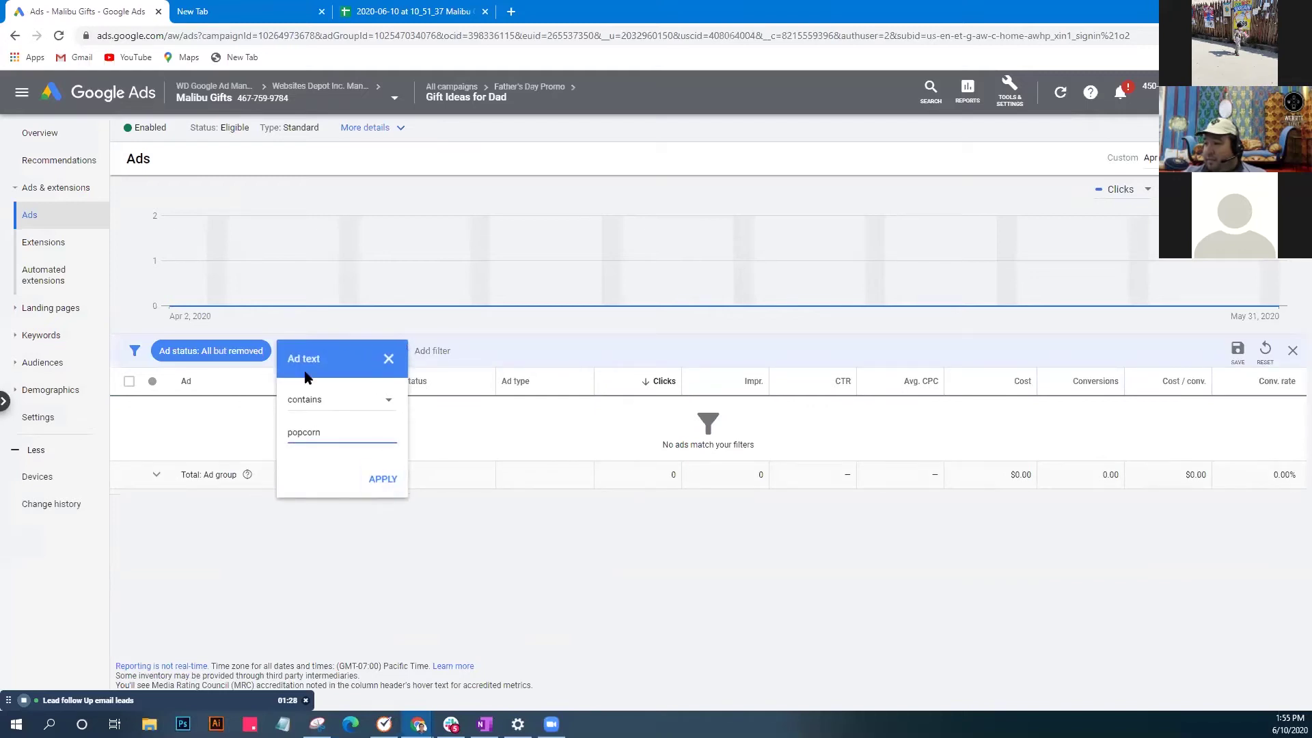
pyautogui.click(208, 352)
pyautogui.click(208, 420)
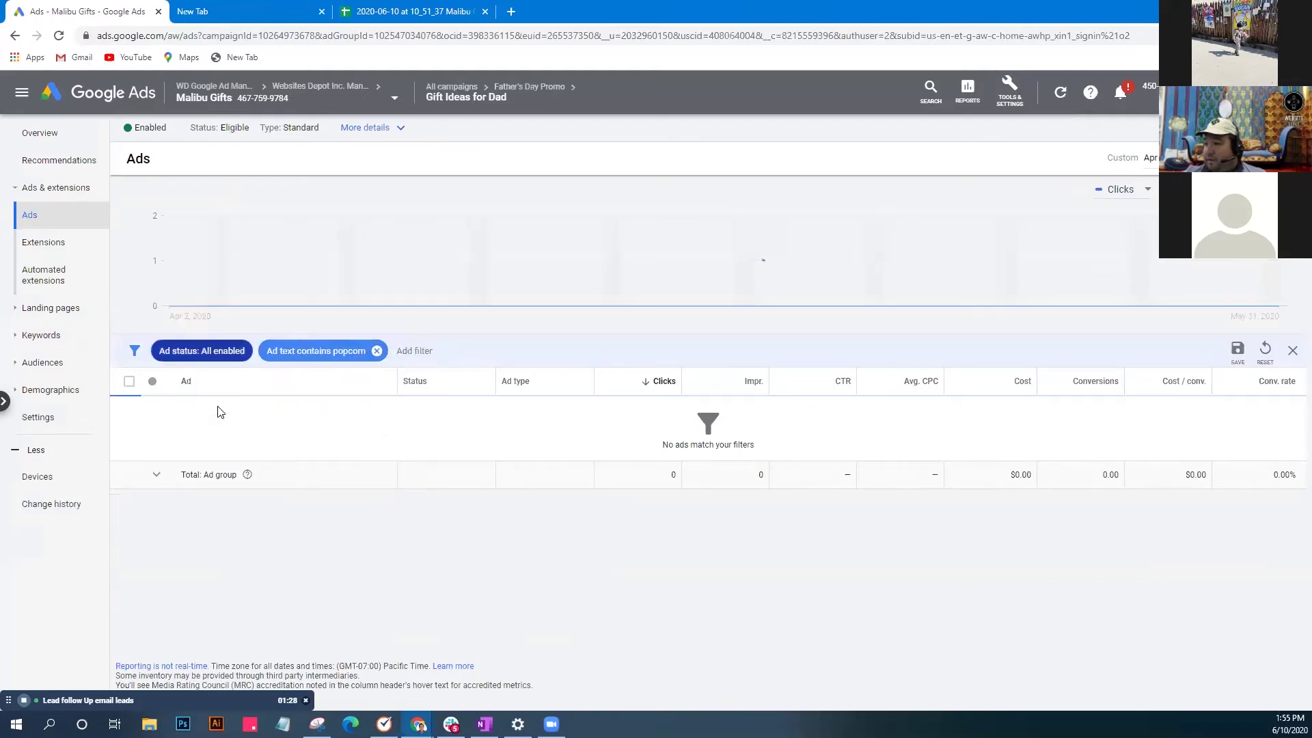
pyautogui.click(214, 354)
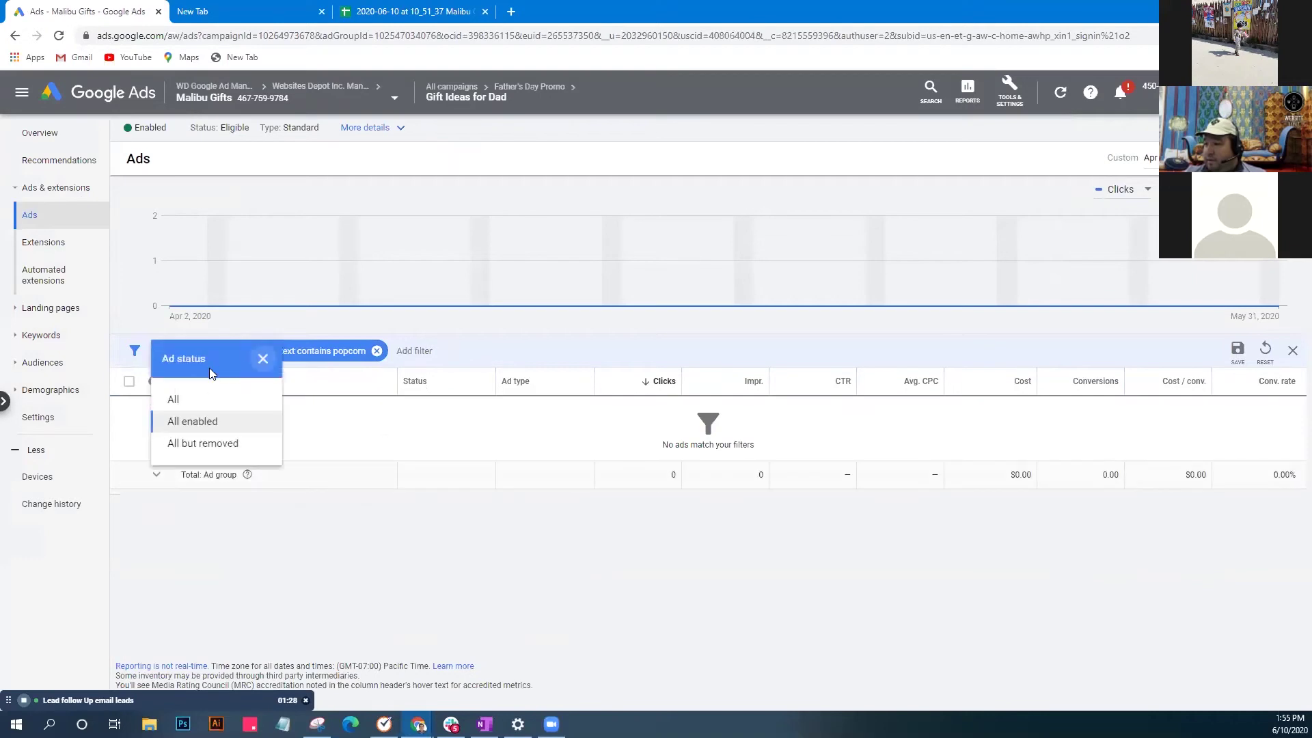
pyautogui.click(208, 395)
pyautogui.click(343, 351)
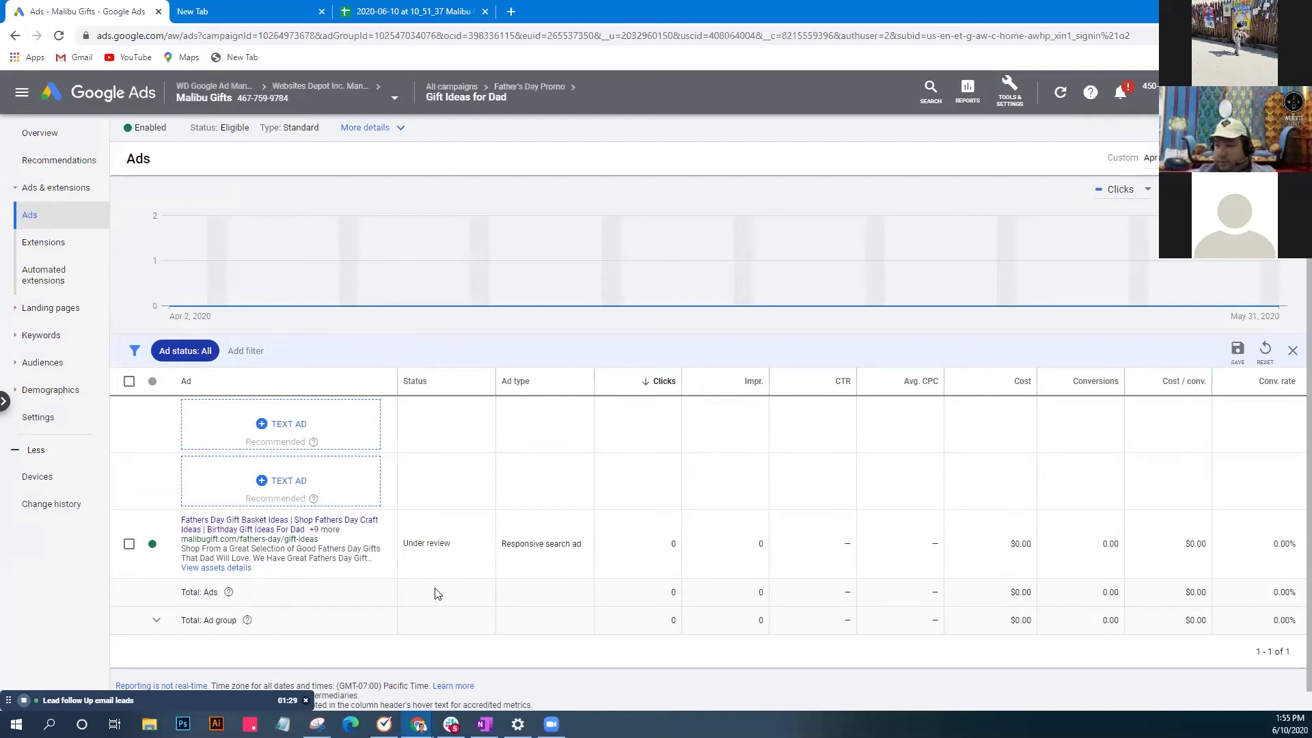
# Open the extensions list of the Gift Ideas for Dad ad group.
pyautogui.click(65, 246)
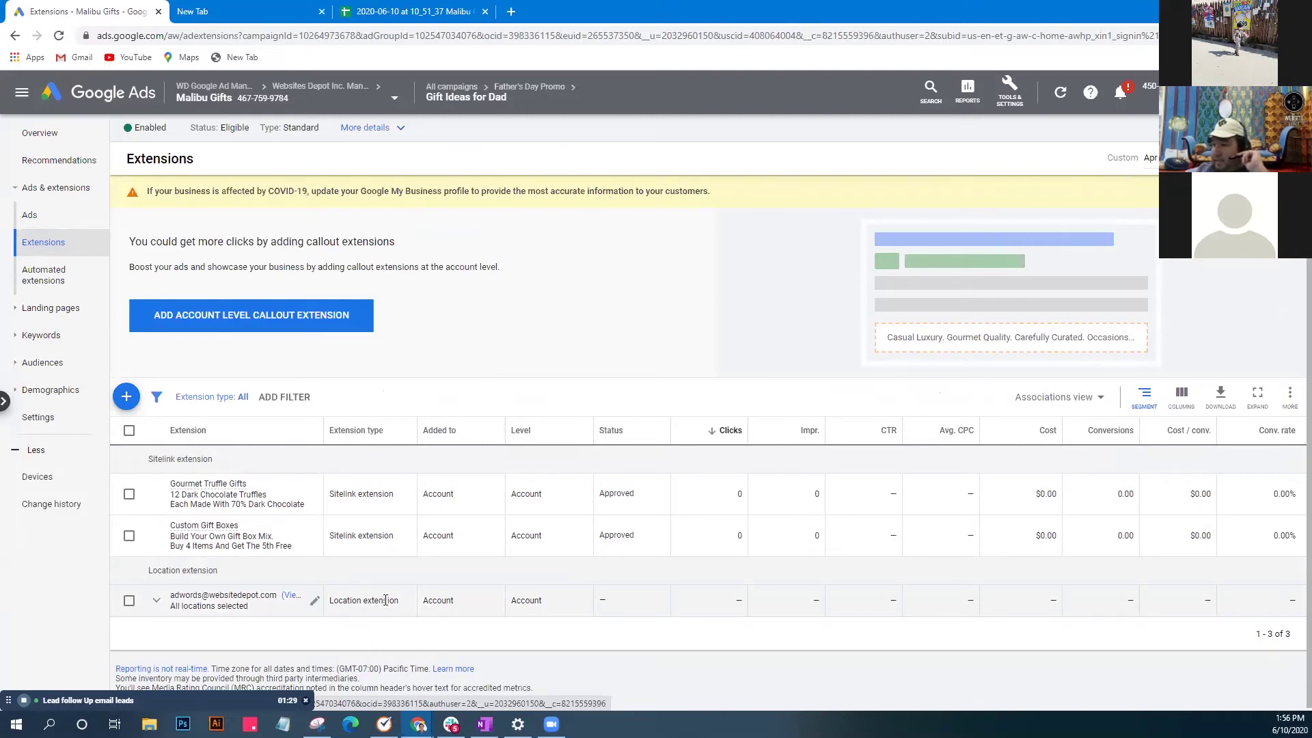
# Try to add the existing Gourmet Truffle Gifts sitelink extension to the account, and clear the selection.
pyautogui.click(129, 494)
pyautogui.click(129, 537)
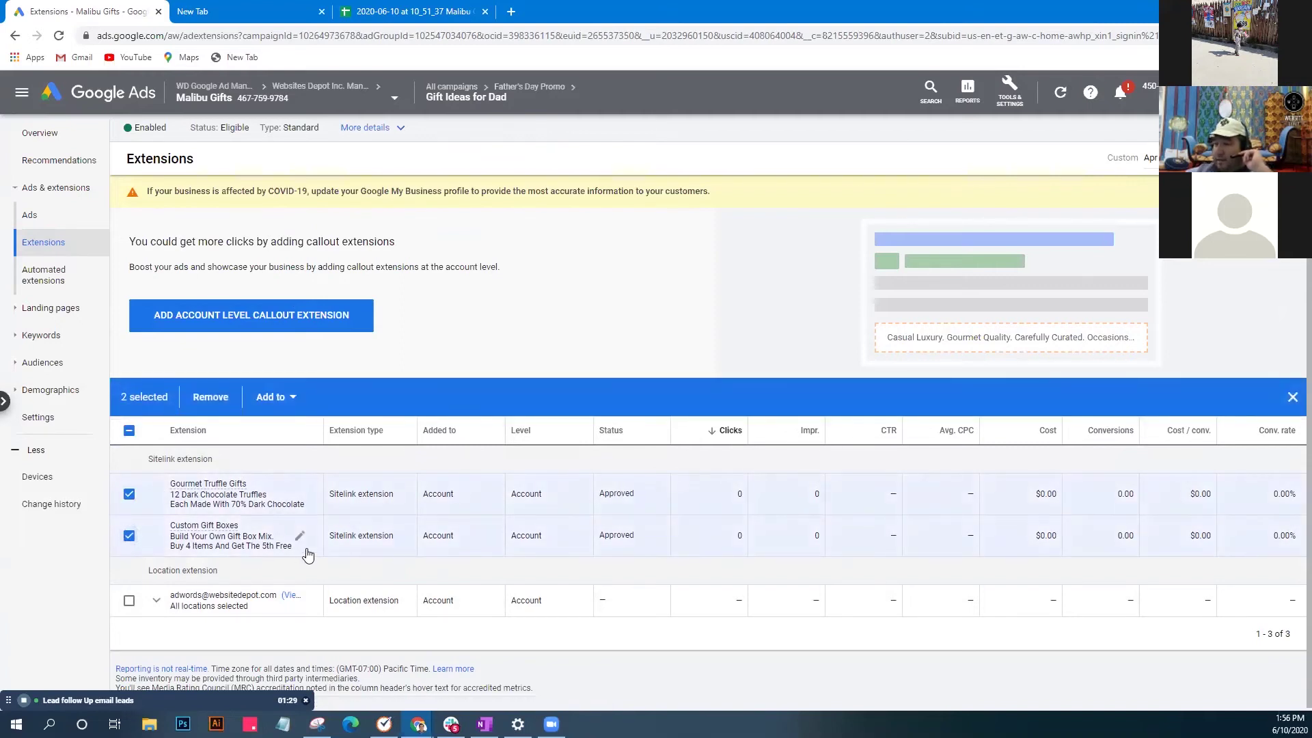
pyautogui.click(292, 401)
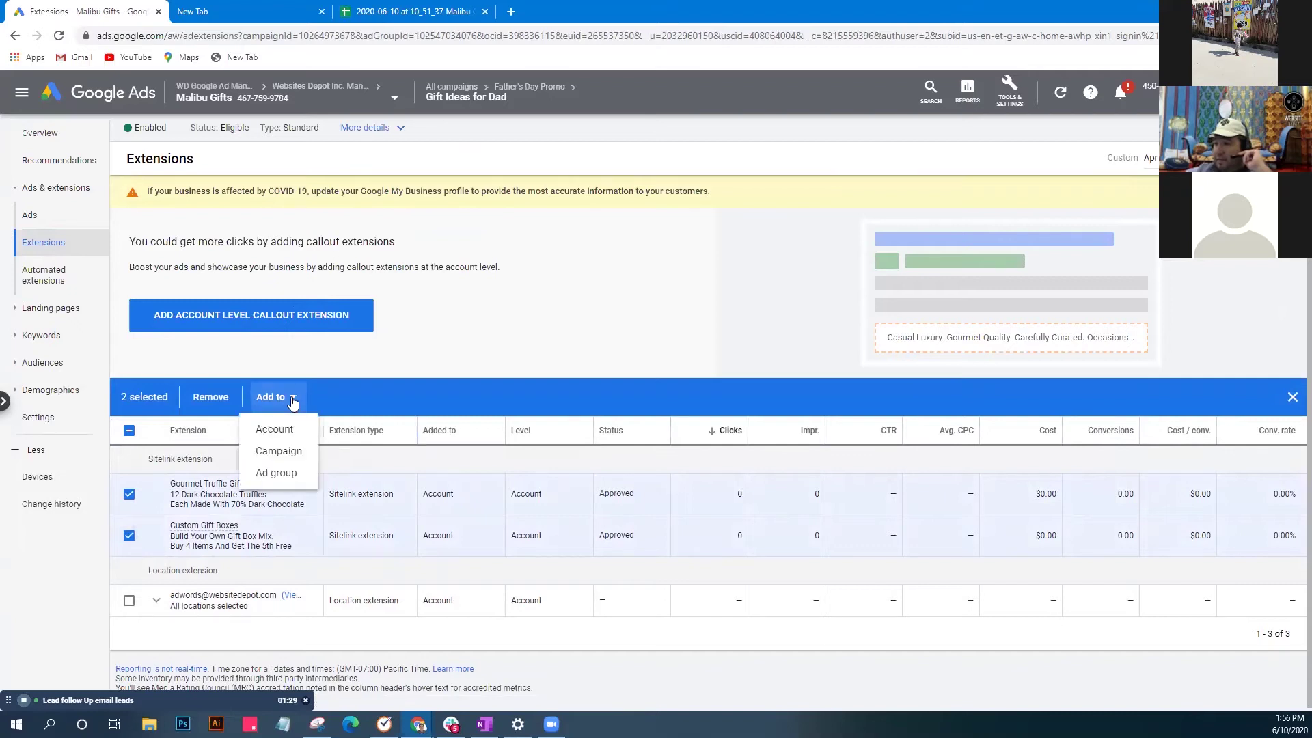
pyautogui.click(130, 538)
pyautogui.click(130, 537)
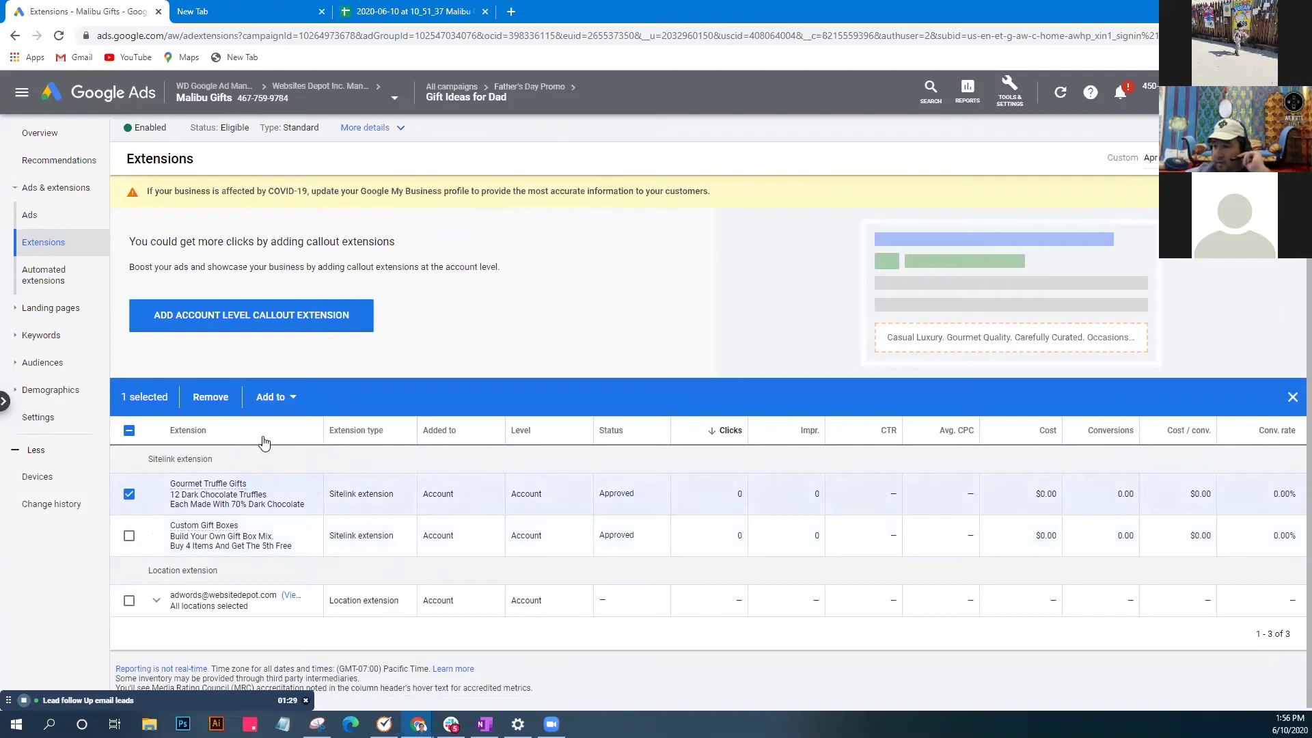
pyautogui.click(277, 413)
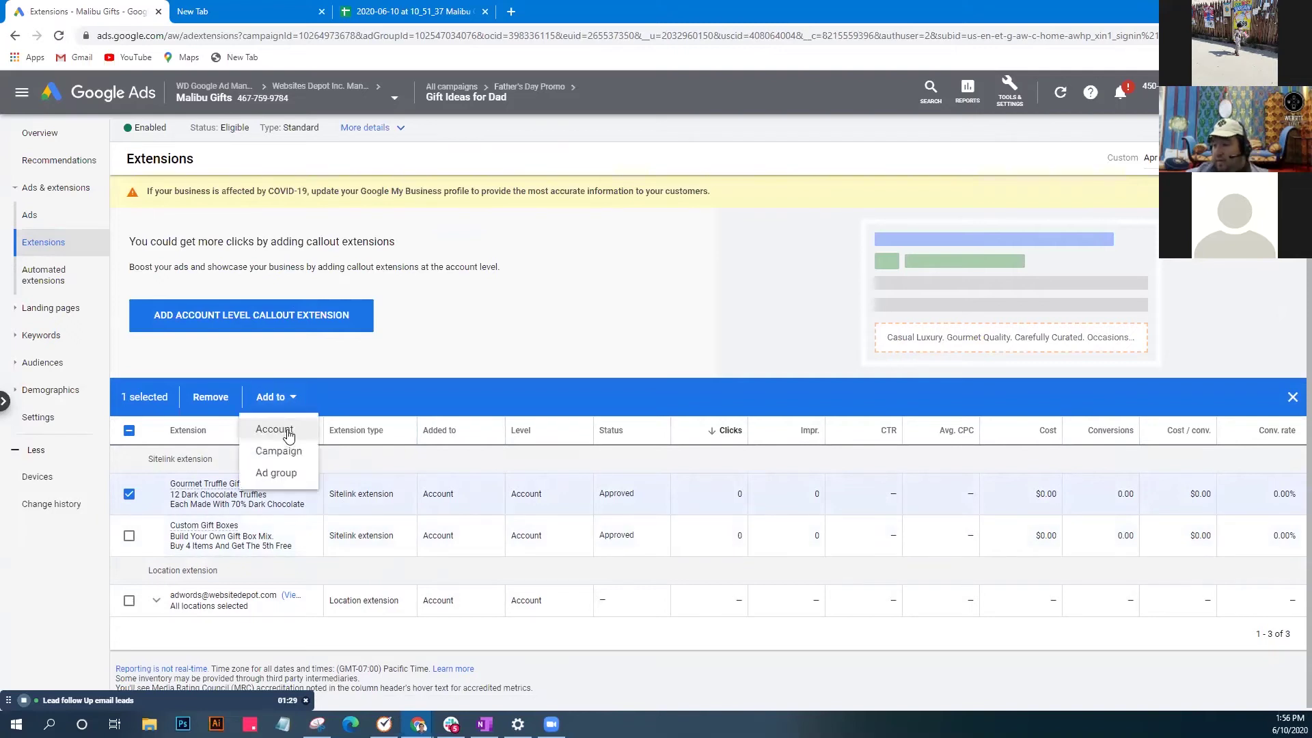
pyautogui.click(286, 431)
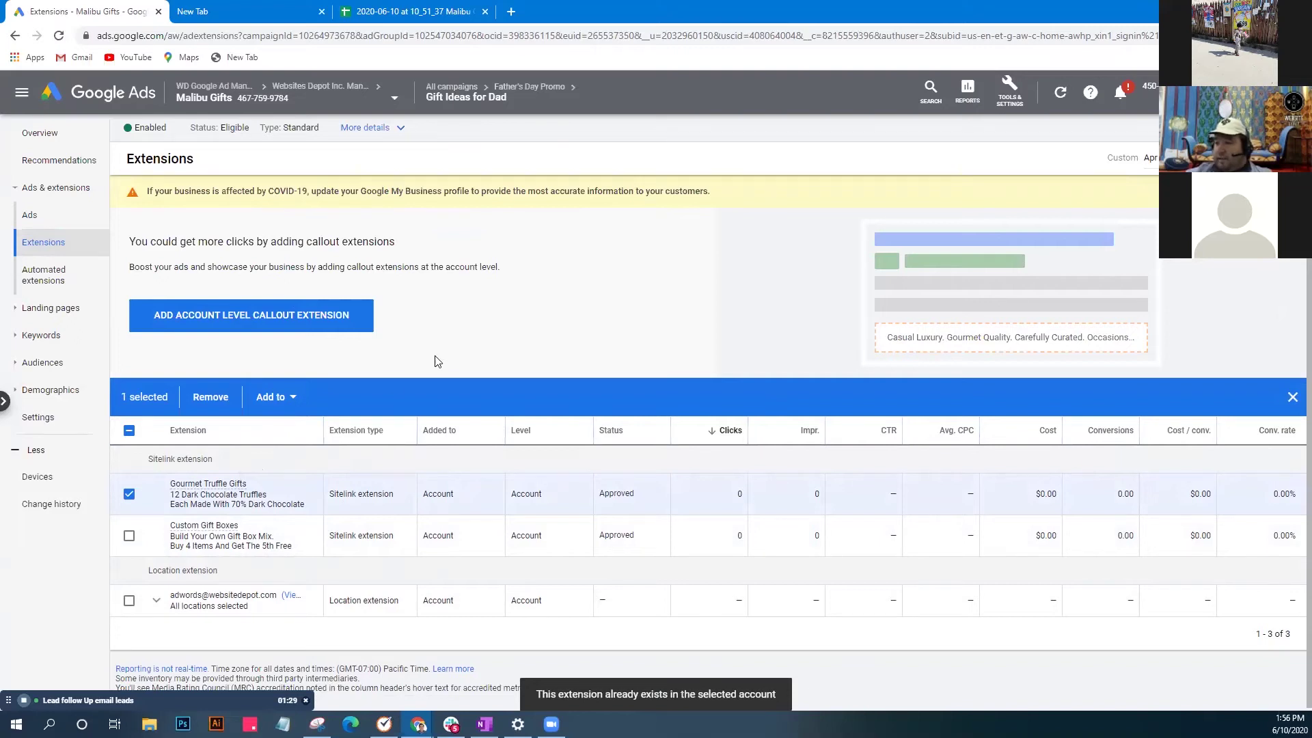
pyautogui.click(129, 494)
# Start a new callout extension for the Gift Ideas for Dad ad group with "Homemade Gifts" as its first callout text.
pyautogui.click(127, 392)
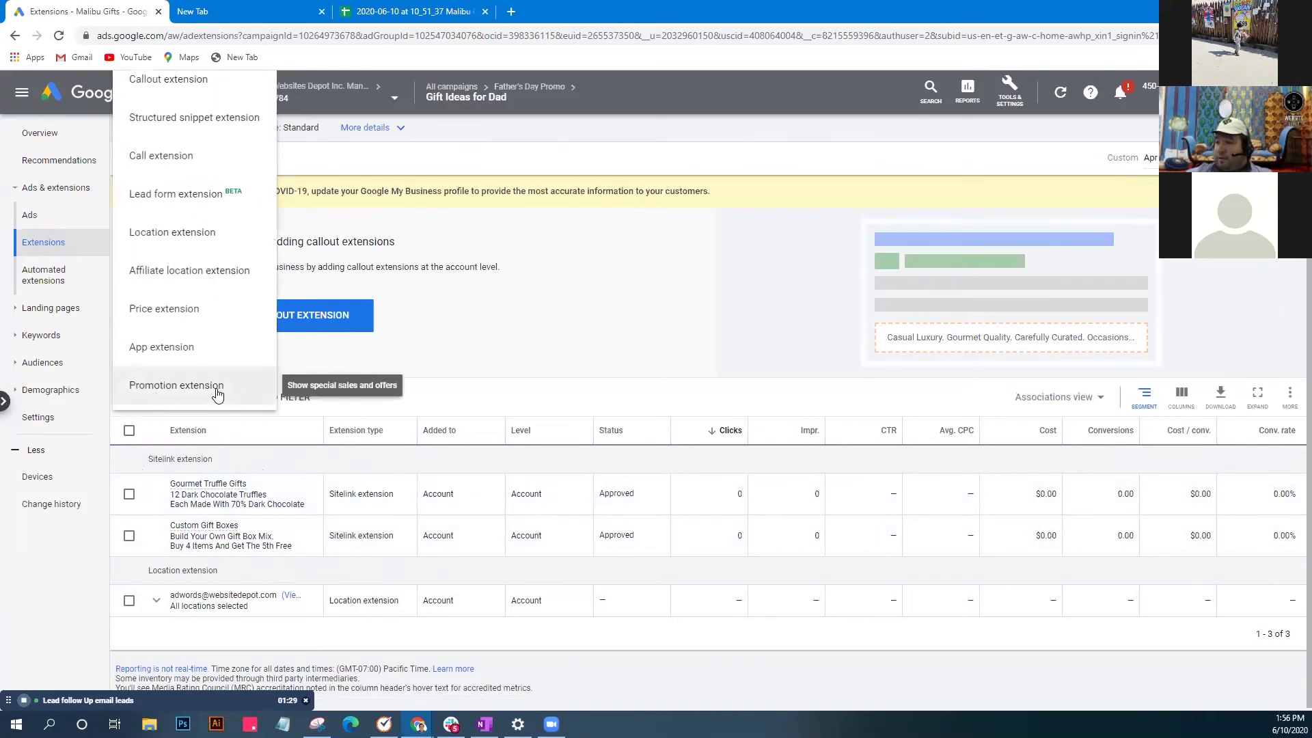
pyautogui.click(233, 81)
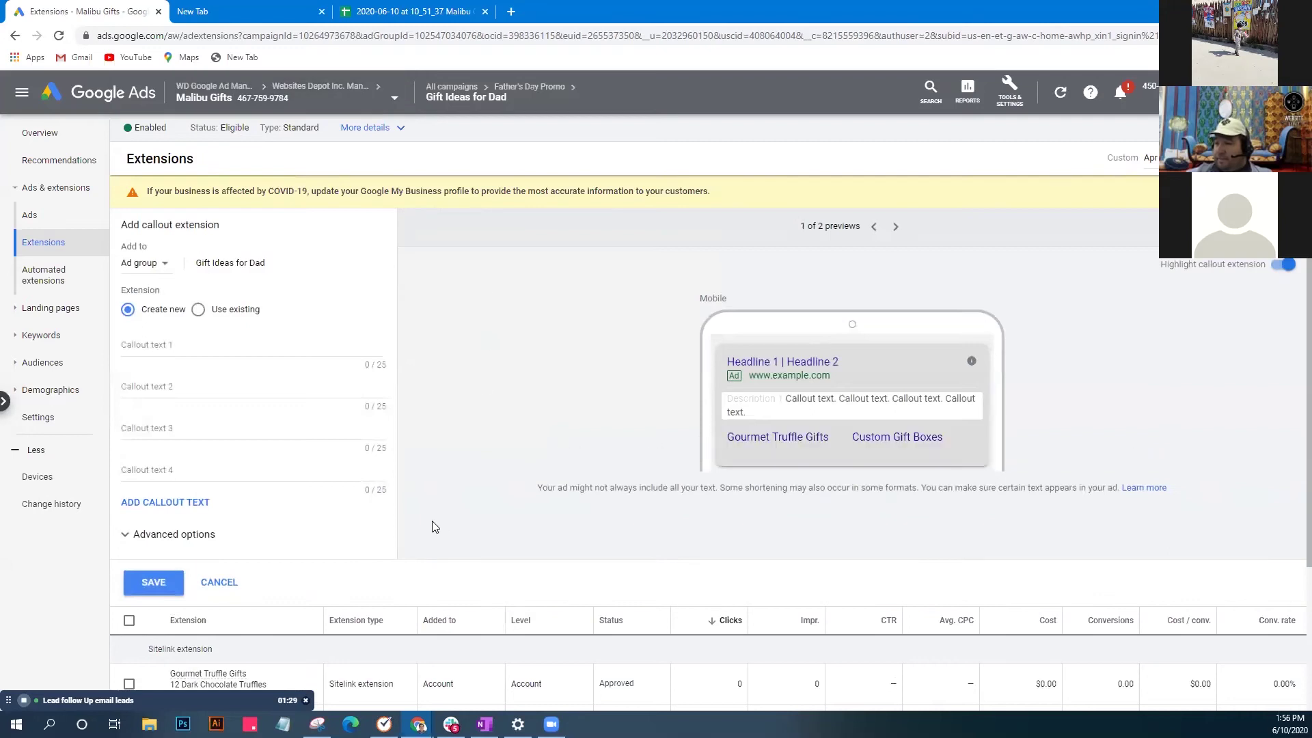
pyautogui.click(226, 343)
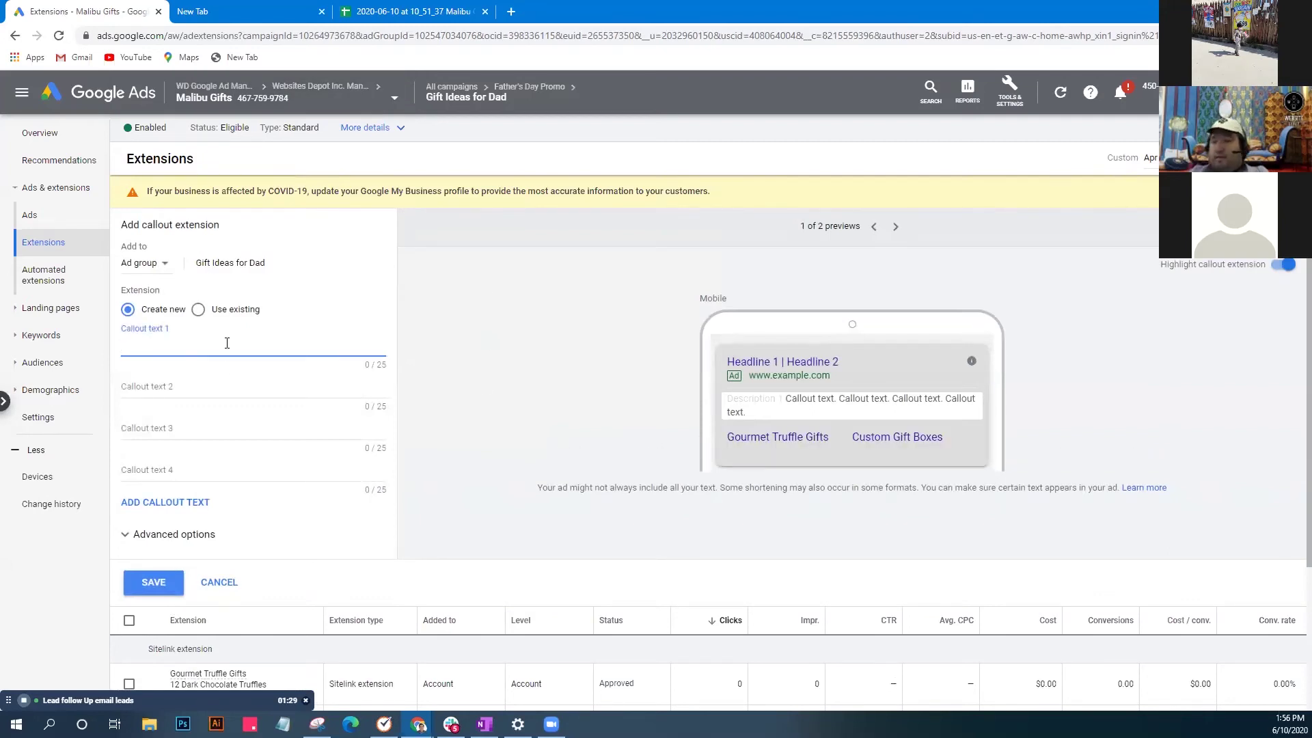
pyautogui.write('Homemade Gifts')
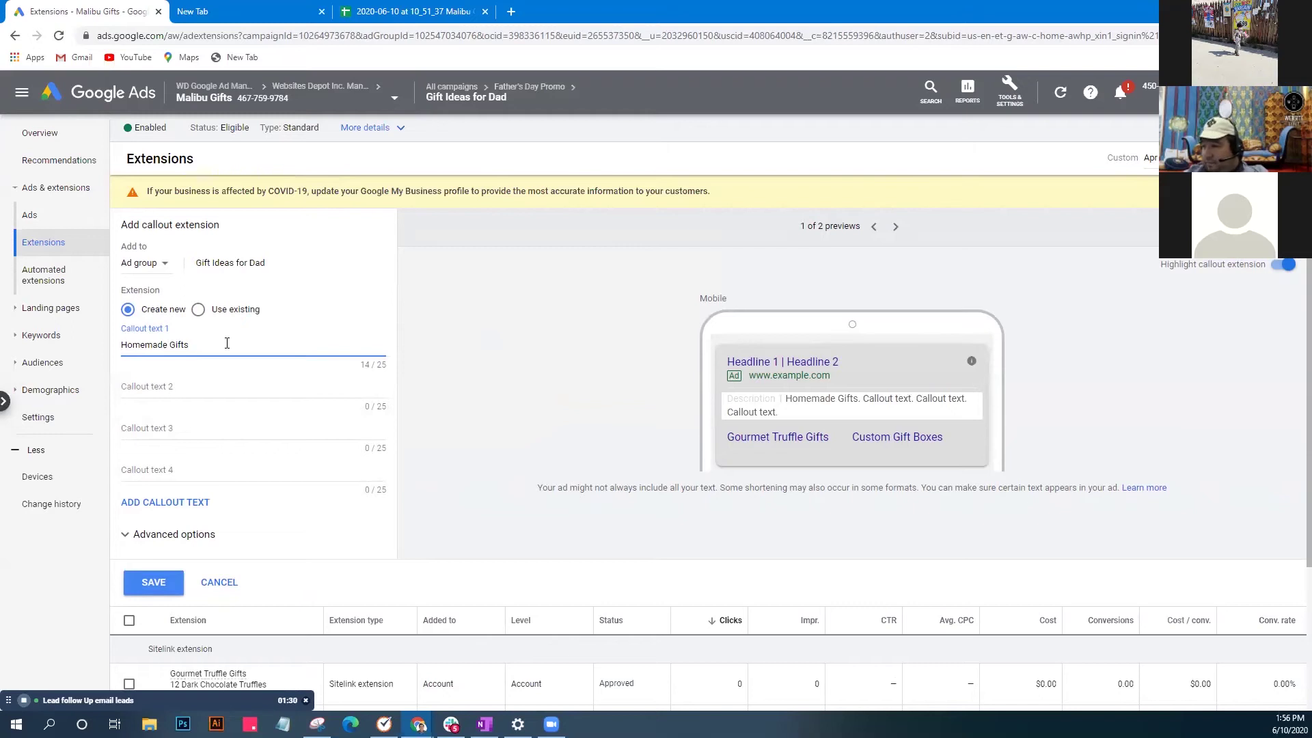
# Enter "Gourmet Gift Boxes" as callout text 2 and "Great For Fathers Day" as callout text 3.
pyautogui.press('Tab')
pyautogui.write('Gourmet ')
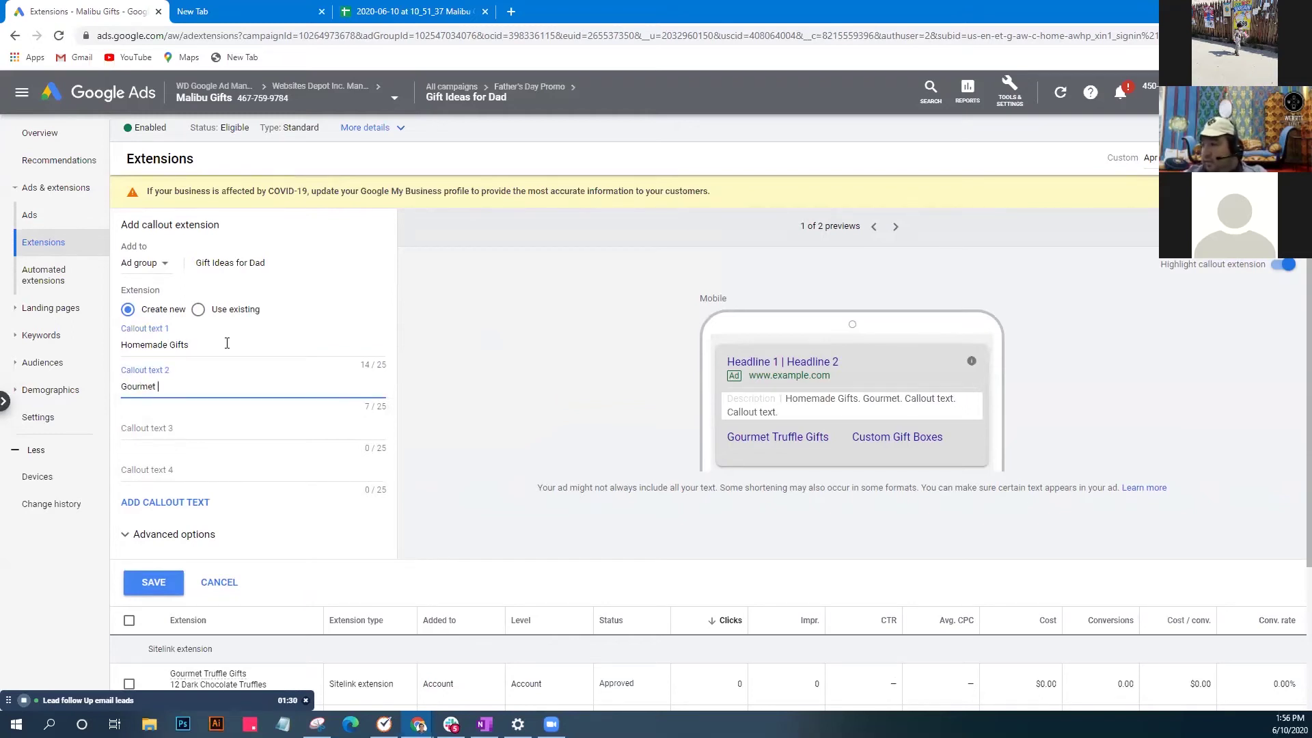
pyautogui.write('Gift Boxes')
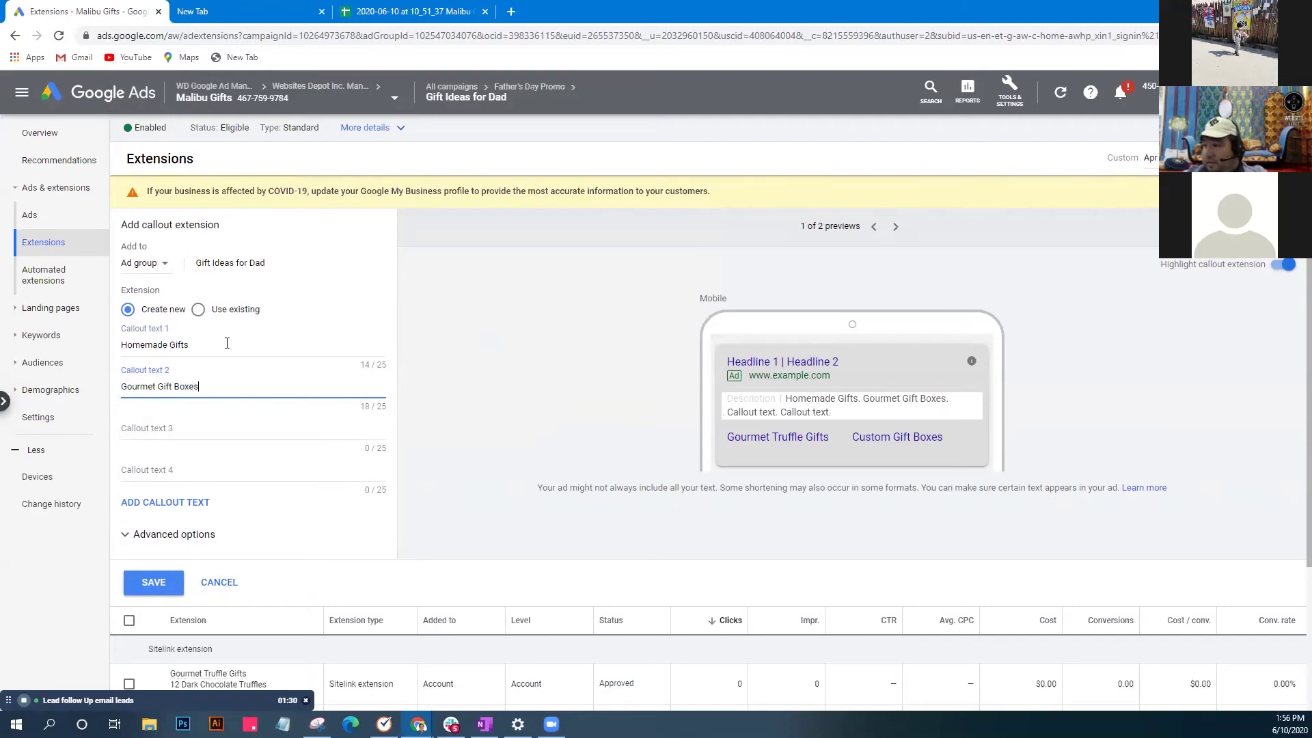
pyautogui.write(' For Dad')
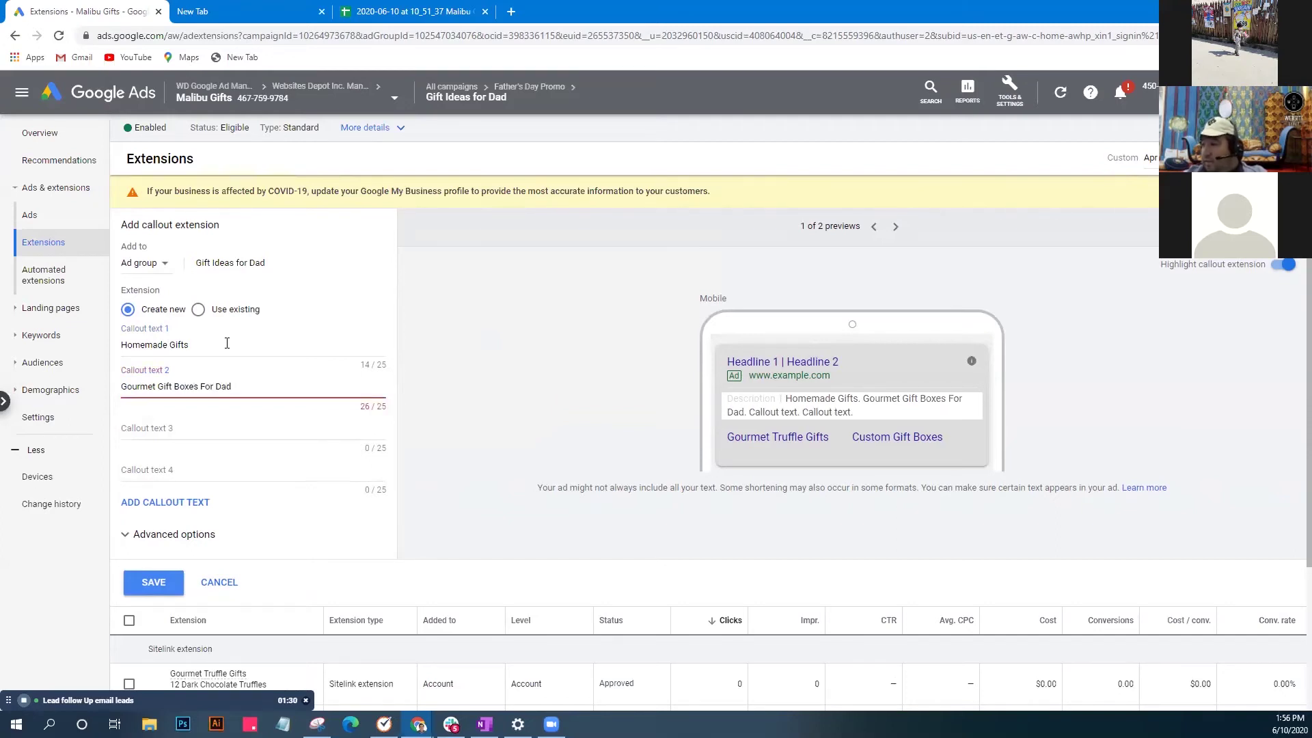
pyautogui.press('BackSpace')
pyautogui.press('BackSpace')
pyautogui.press('BackSpace')
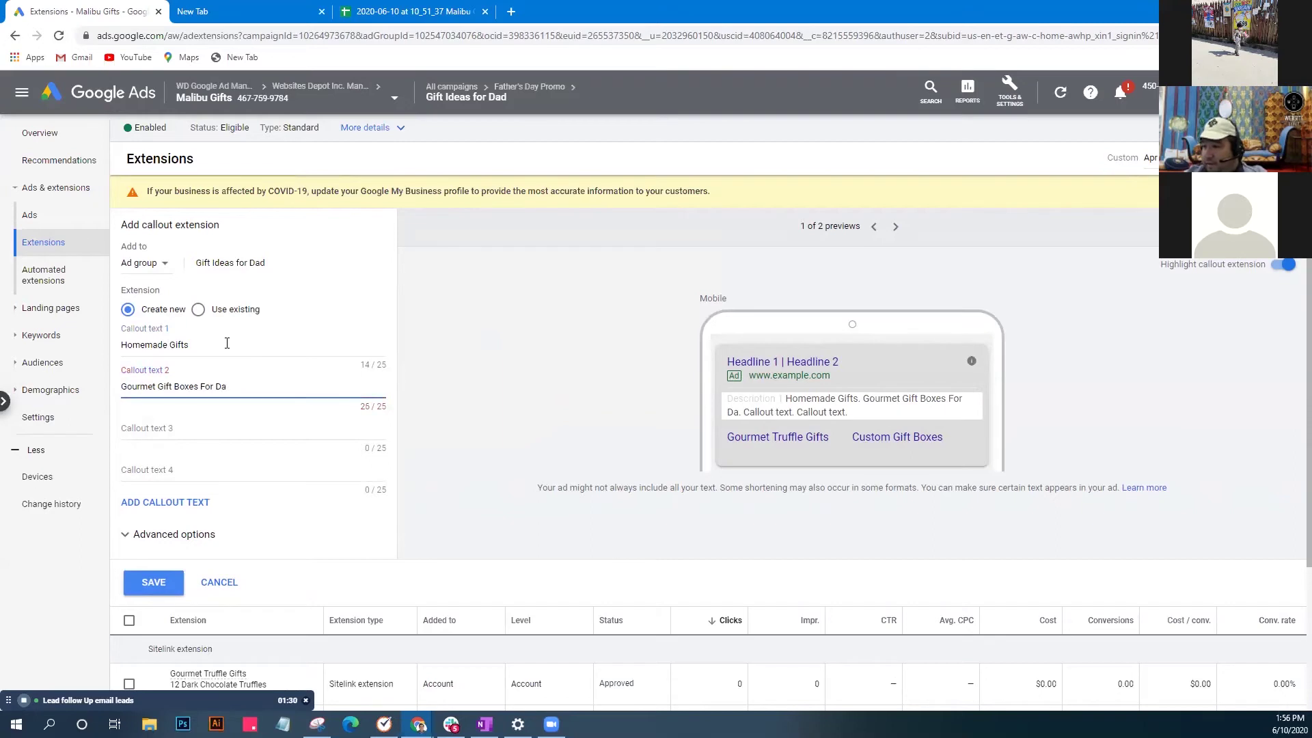
pyautogui.press('Tab')
pyautogui.write('Great For Fathers Day')
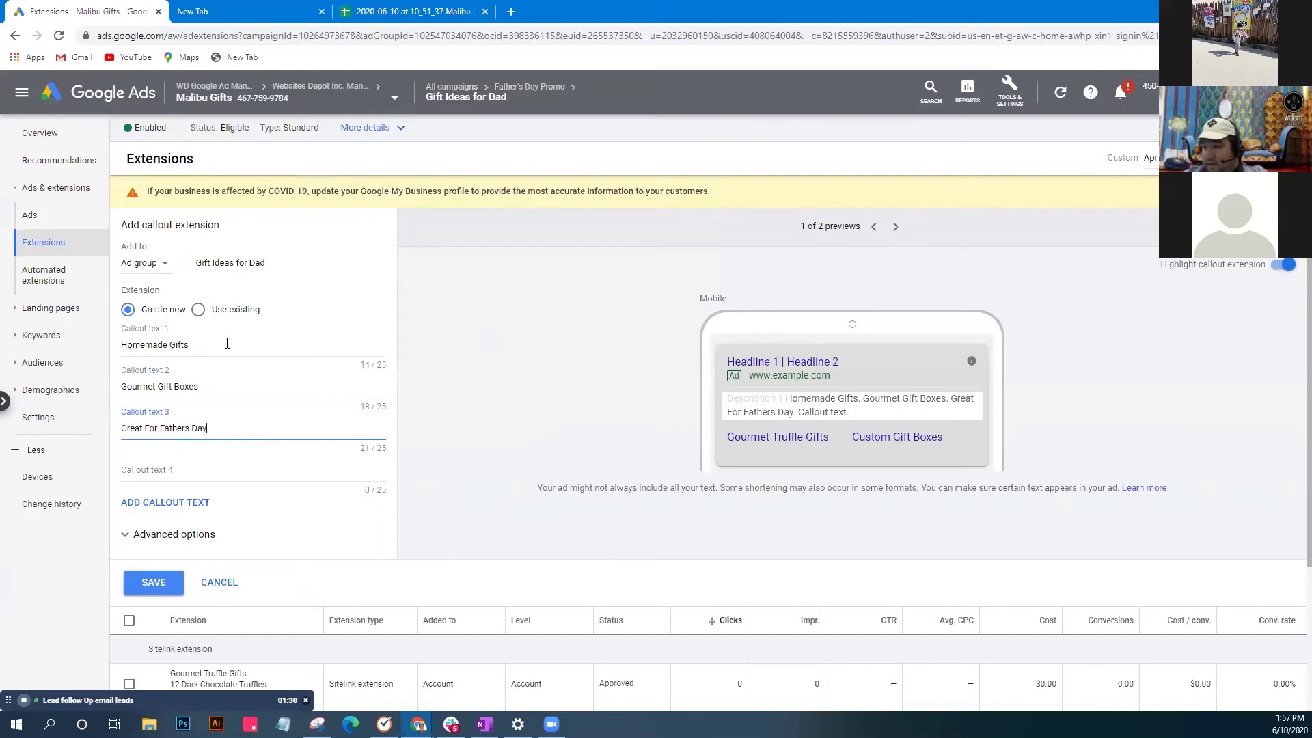
# Enter "Gourmet Coffee Gift Boxes" as callout text 4, within the 25-character limit.
pyautogui.press('Tab')
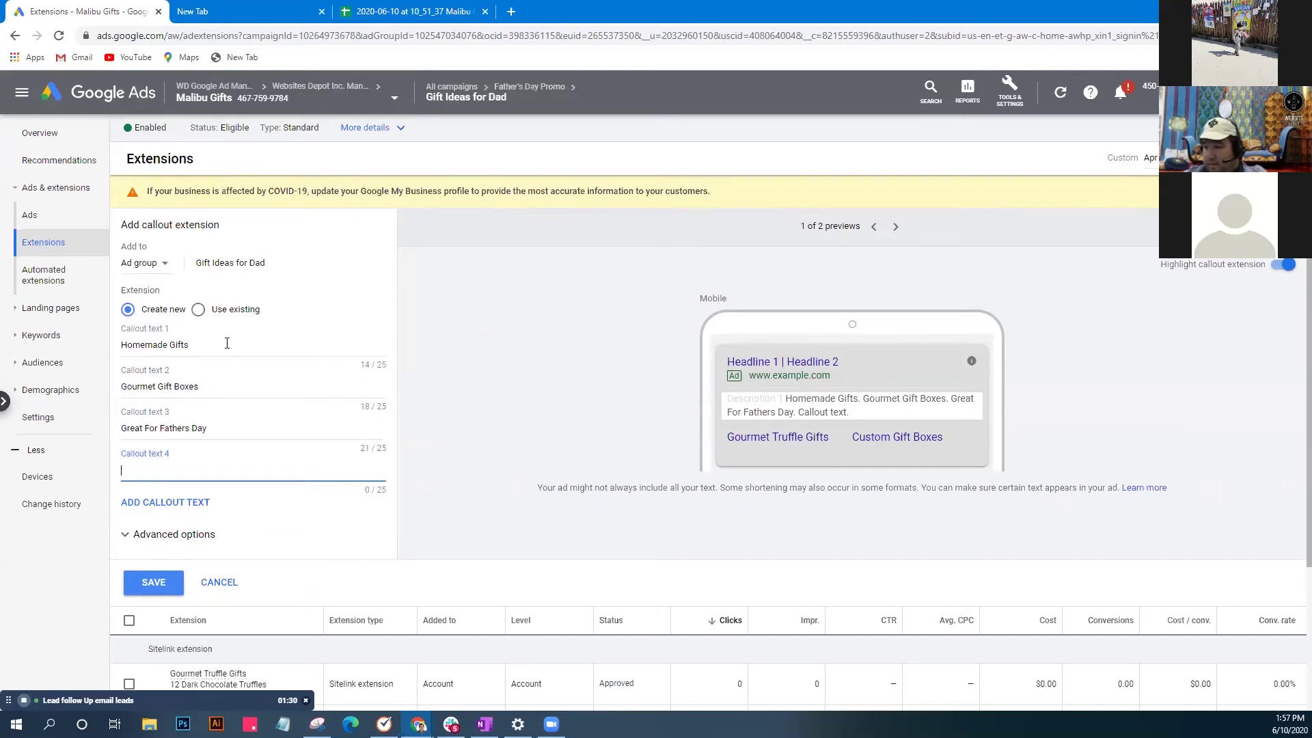
pyautogui.write('Gourmet Coffee')
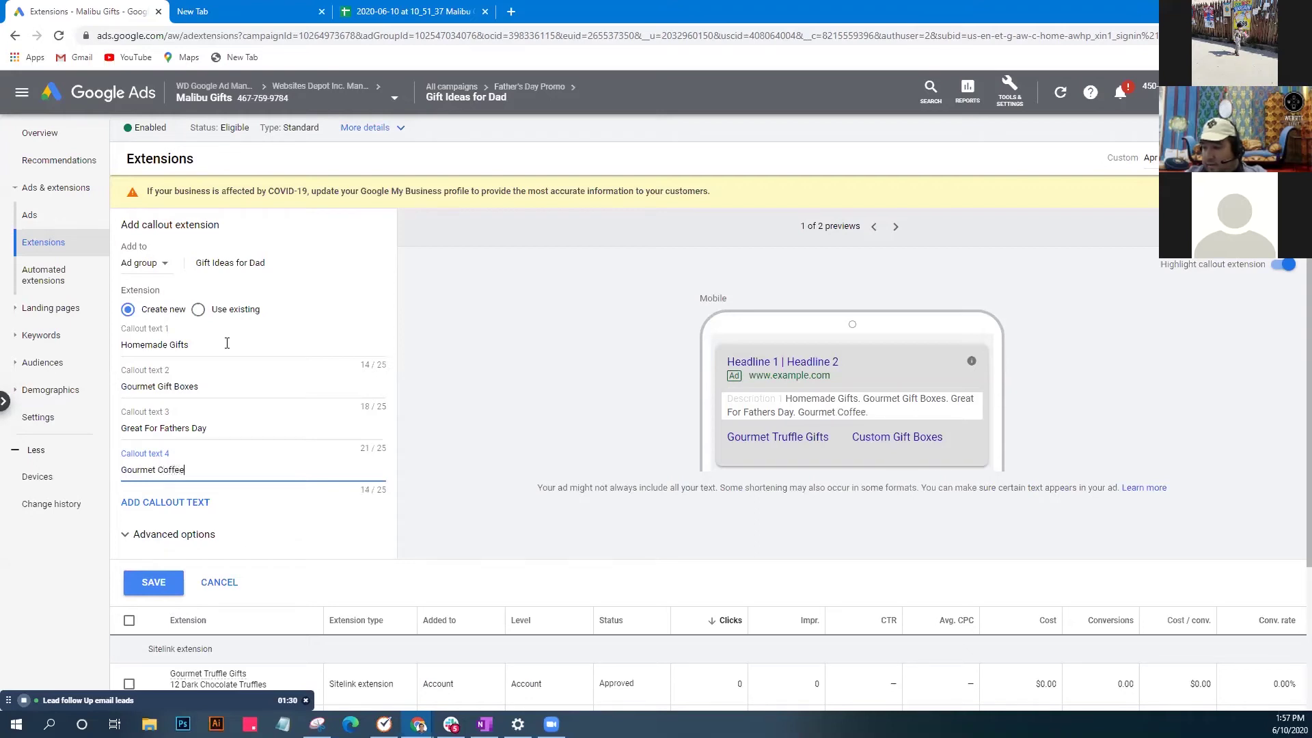
pyautogui.write(', Popcorn, Truffle')
pyautogui.press('BackSpace')
pyautogui.press('BackSpace')
pyautogui.press('BackSpace')
pyautogui.press('BackSpace')
pyautogui.press('BackSpace')
pyautogui.press('BackSpace')
pyautogui.press('BackSpace')
pyautogui.press('BackSpace')
pyautogui.press('BackSpace')
pyautogui.press('BackSpace')
pyautogui.press('BackSpace')
pyautogui.press('BackSpace')
pyautogui.press('BackSpace')
pyautogui.press('BackSpace')
pyautogui.press('BackSpace')
pyautogui.press('BackSpace')
pyautogui.write('and Popcorn')
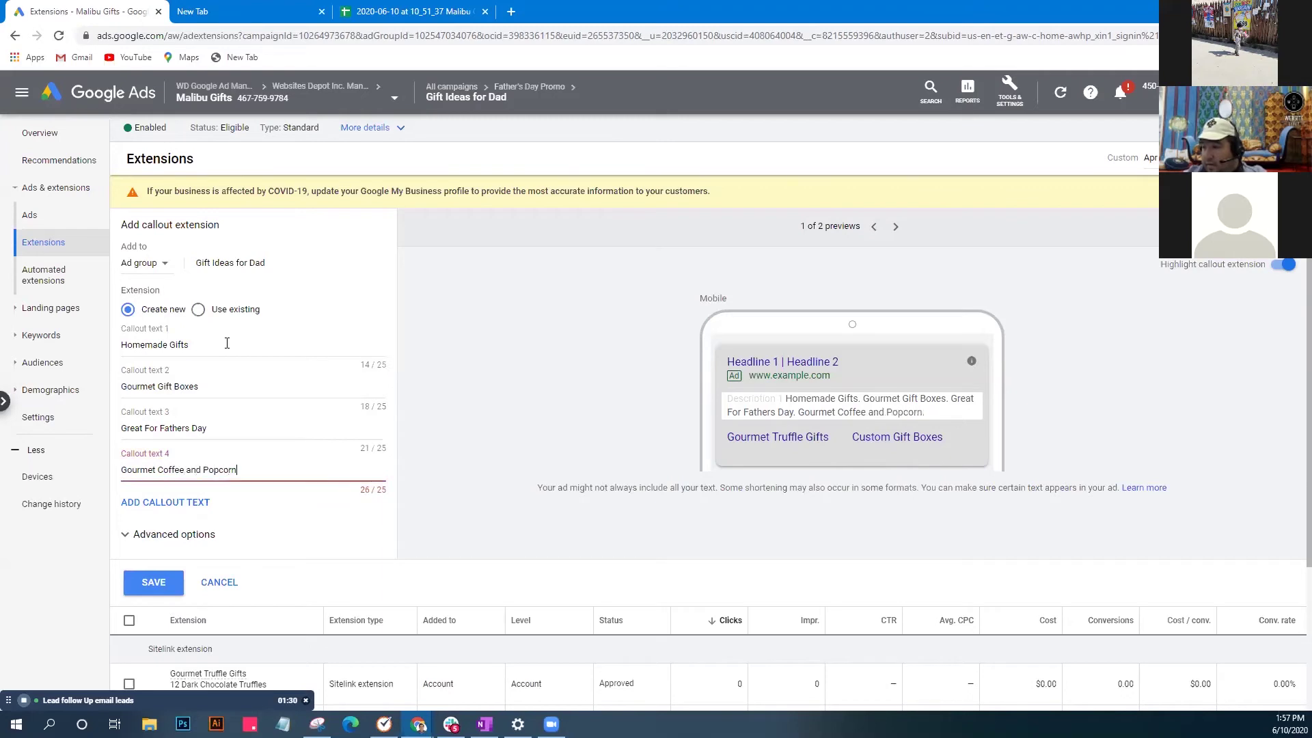
pyautogui.press('BackSpace')
pyautogui.press('BackSpace')
pyautogui.press('BackSpace')
pyautogui.press('BackSpace')
pyautogui.press('BackSpace')
pyautogui.press('BackSpace')
pyautogui.press('BackSpace')
pyautogui.press('BackSpace')
pyautogui.press('BackSpace')
pyautogui.press('BackSpace')
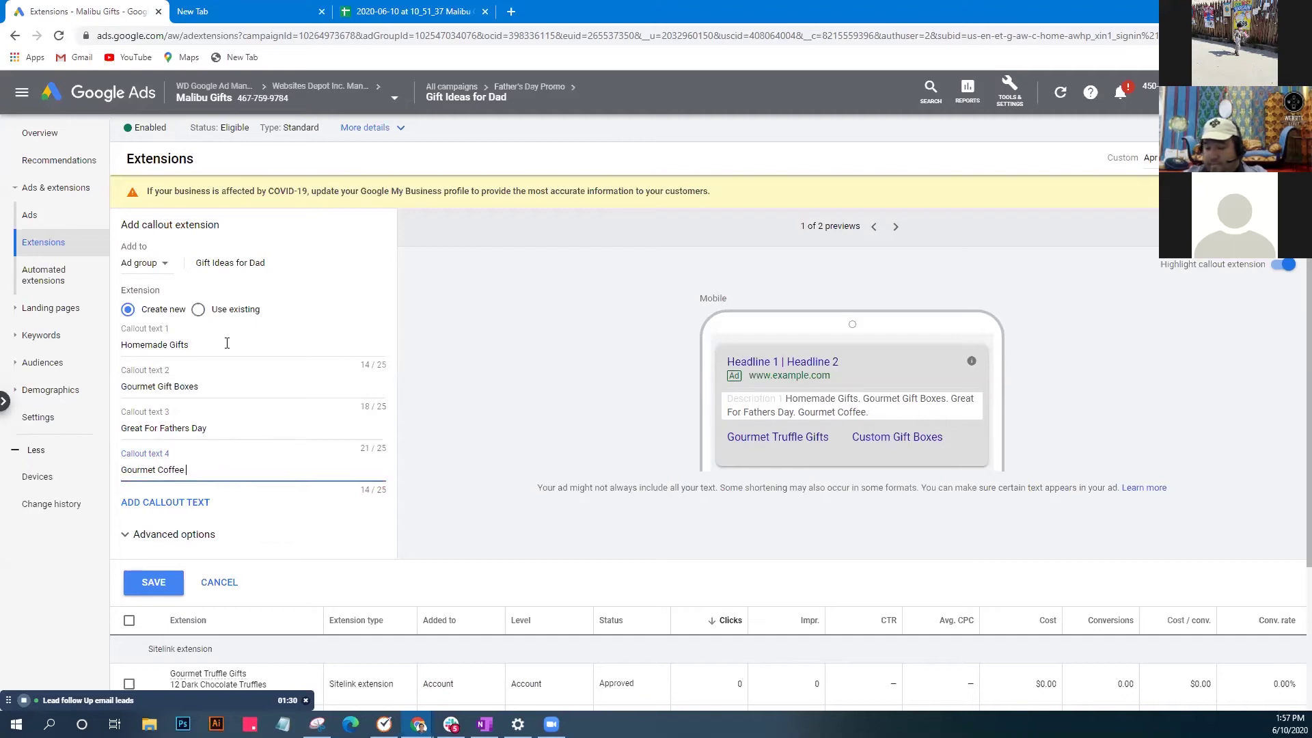
pyautogui.write('&')
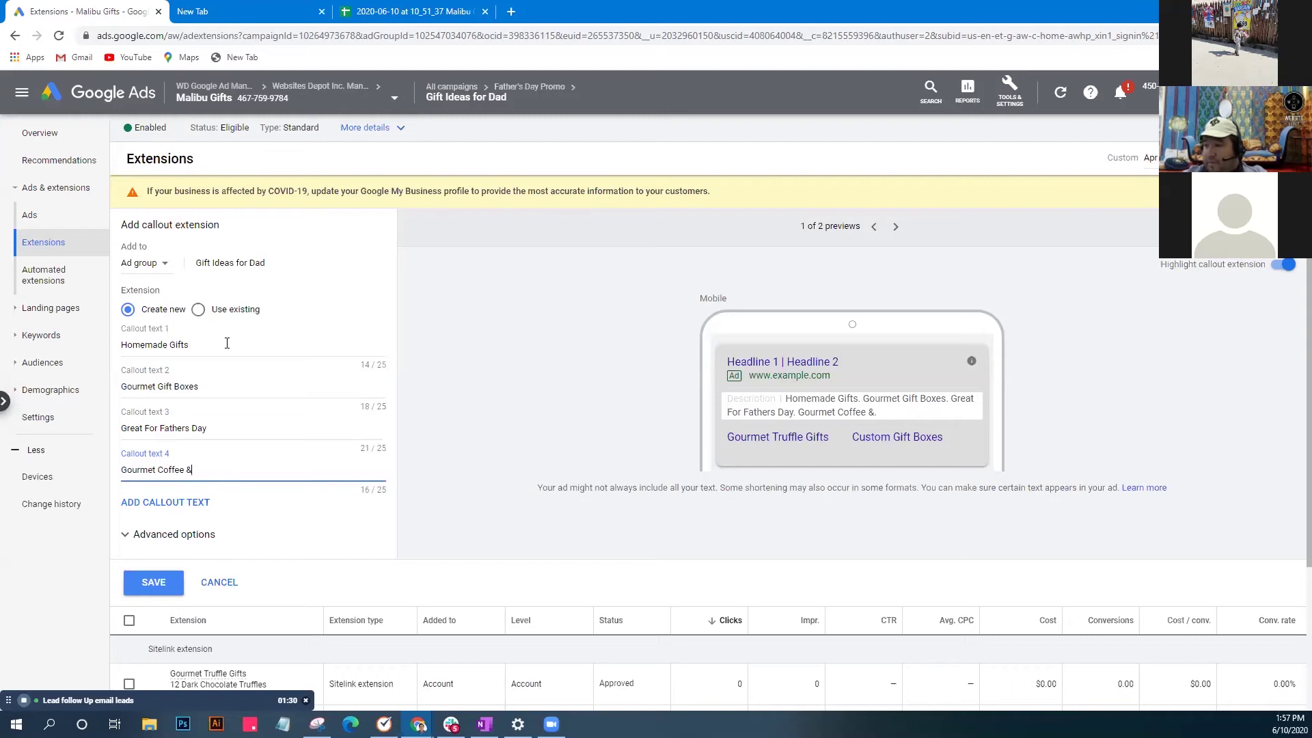
pyautogui.write(' O')
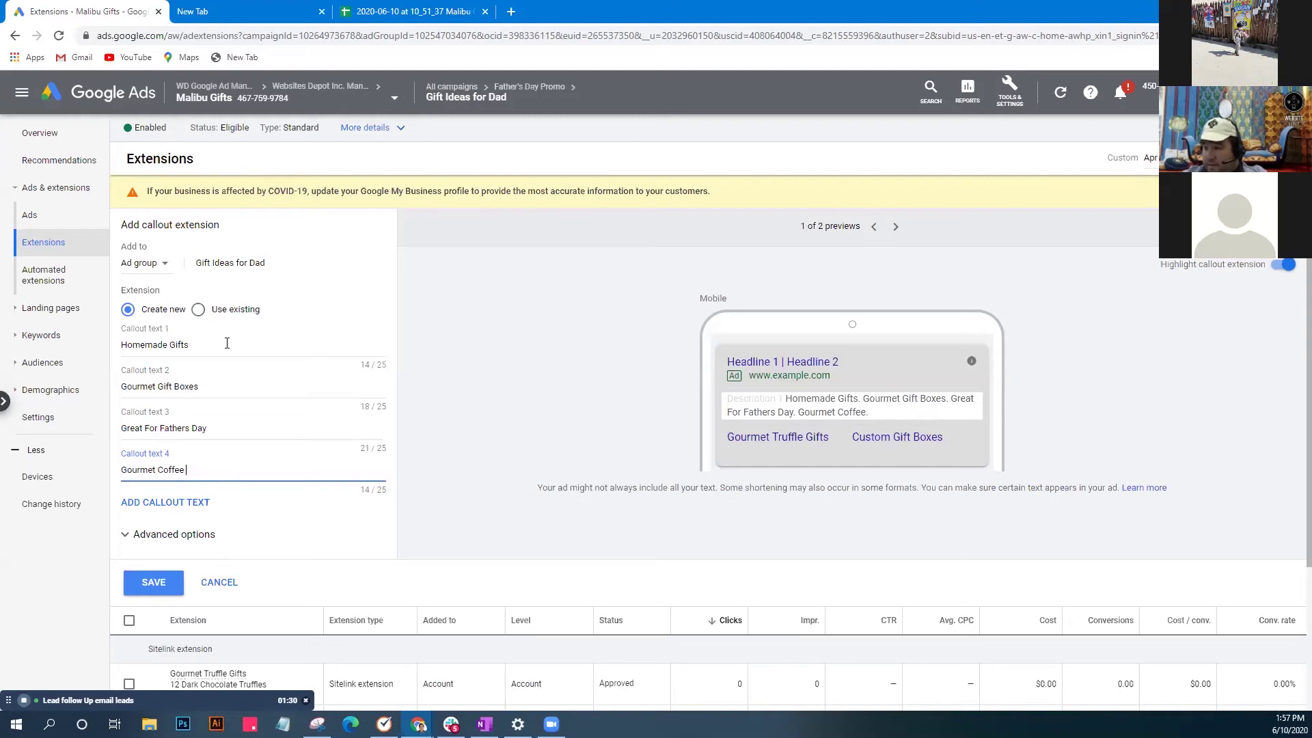
pyautogui.write('ft Boxes')
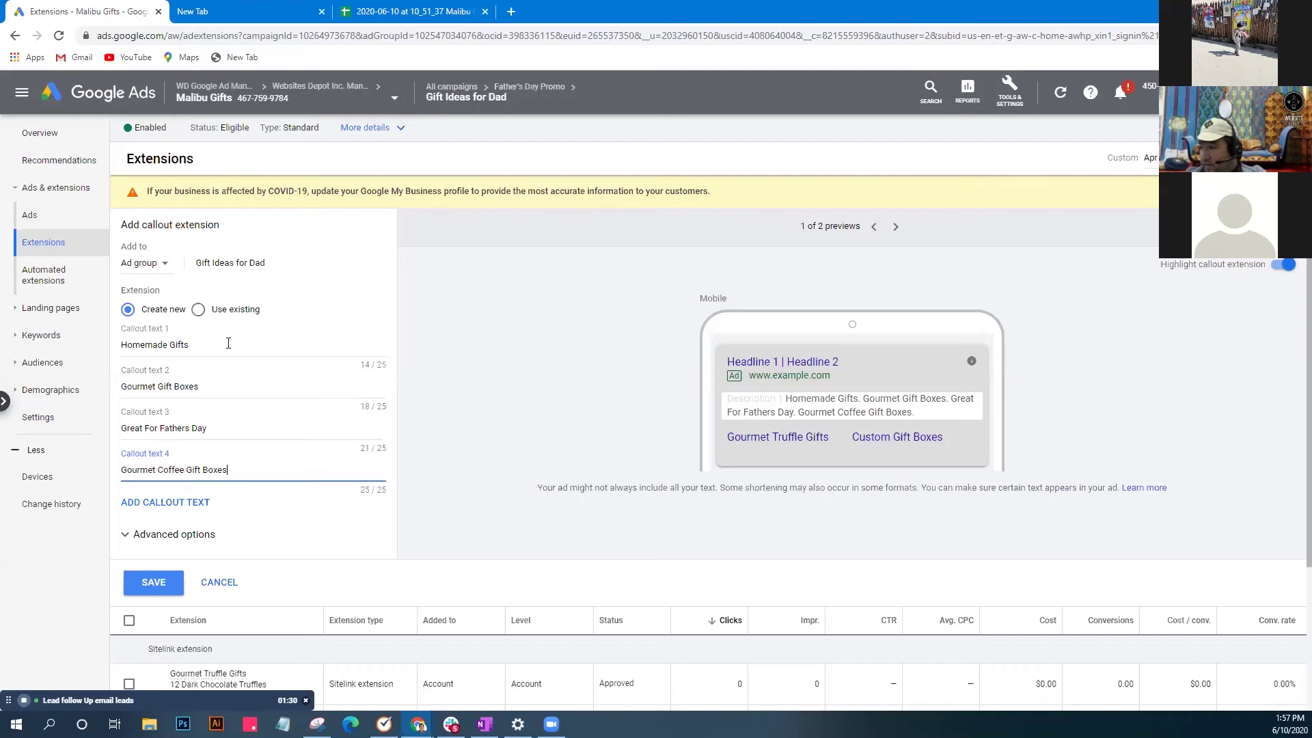
# Add a fifth callout text reading "Popcorn and Truffles".
pyautogui.click(186, 503)
pyautogui.click(197, 511)
pyautogui.write('Gourmet Popcorn and Truffles')
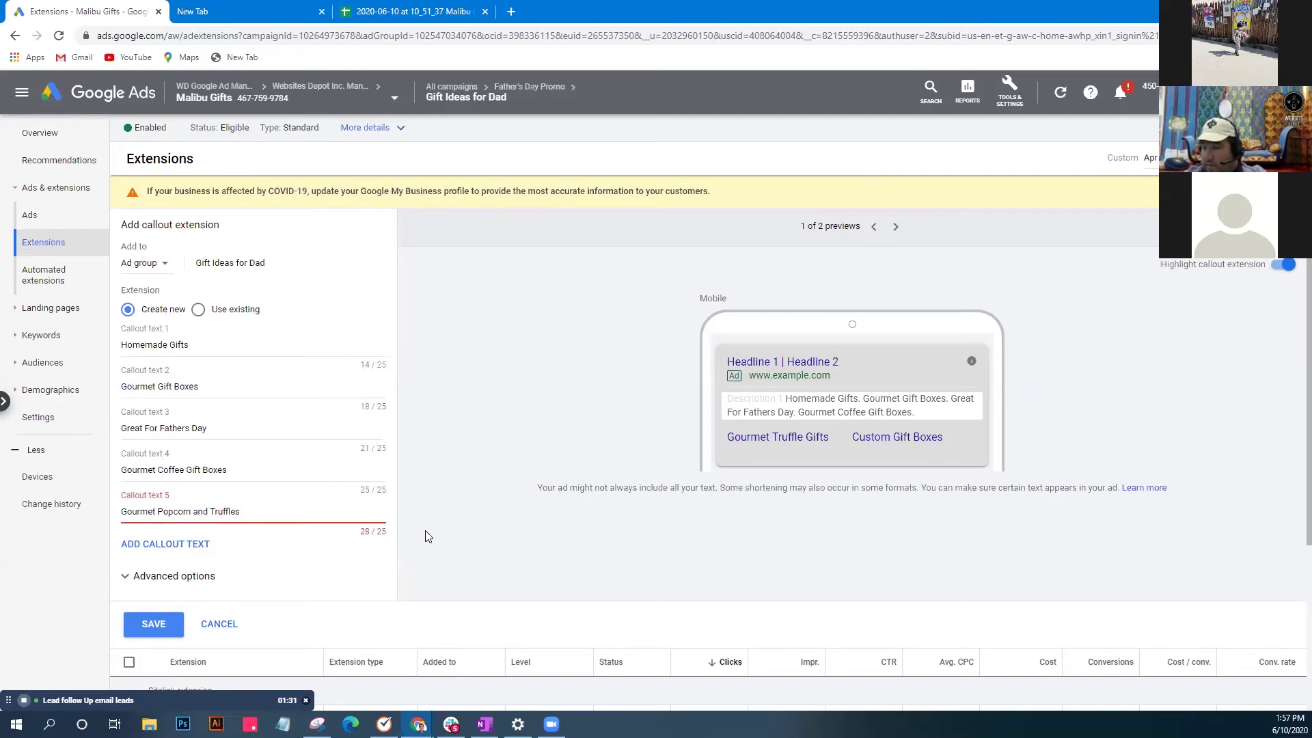
pyautogui.press('BackSpace')
pyautogui.press('BackSpace')
pyautogui.press('BackSpace')
pyautogui.press('BackSpace')
pyautogui.press('BackSpace')
pyautogui.press('BackSpace')
pyautogui.press('BackSpace')
pyautogui.press('BackSpace')
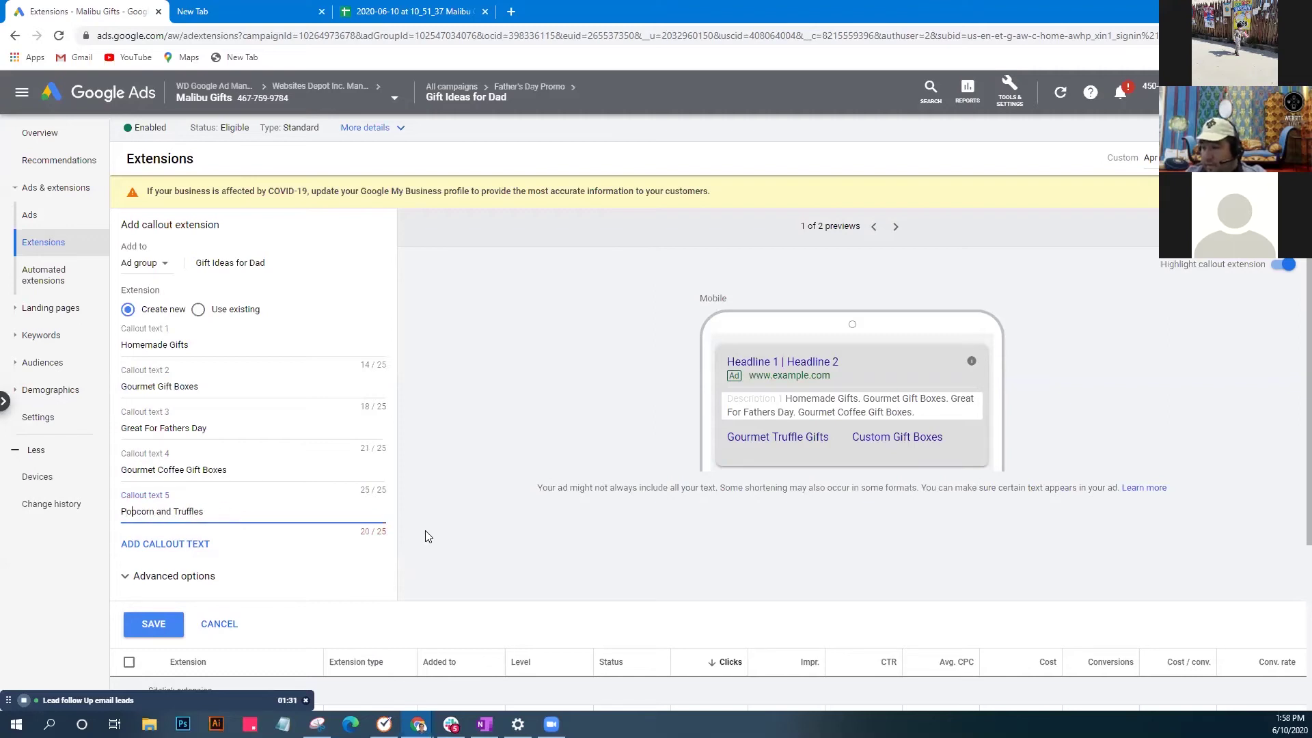
pyautogui.write(', Choc')
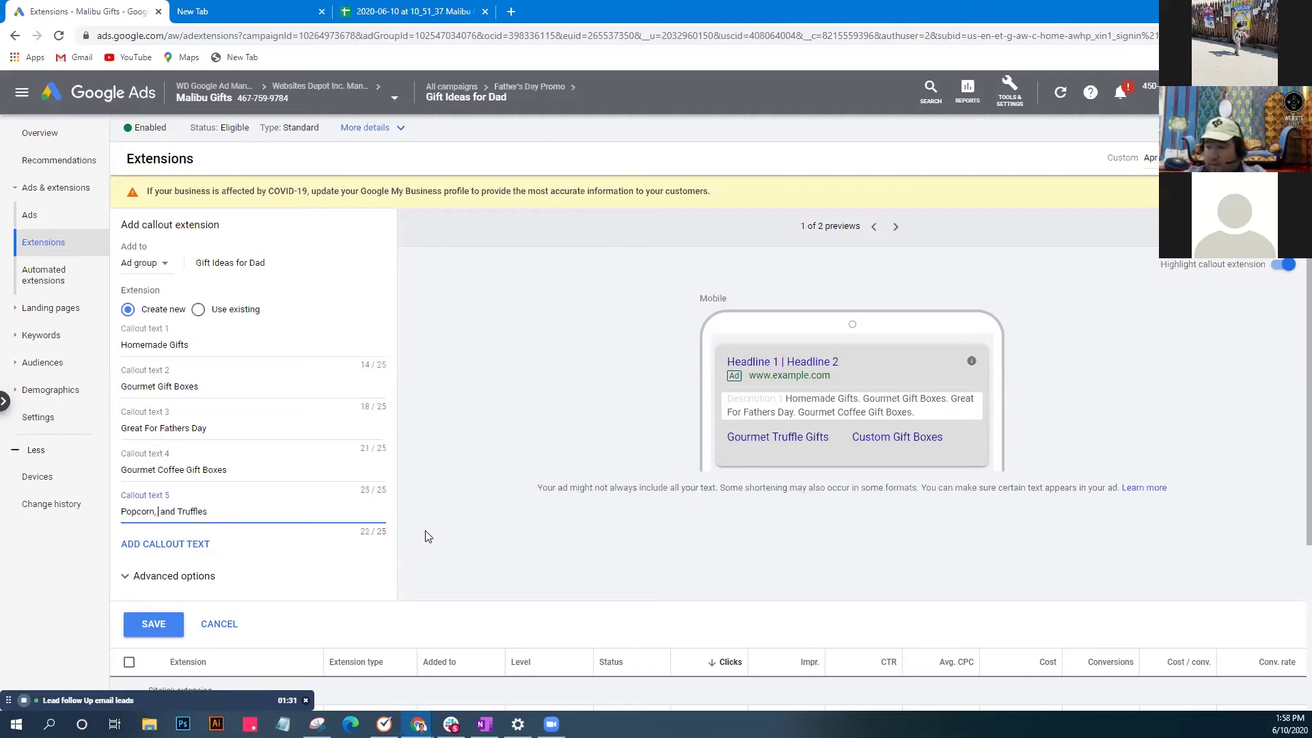
pyautogui.press('BackSpace')
pyautogui.press('BackSpace')
pyautogui.press('BackSpace')
pyautogui.press('BackSpace')
pyautogui.press('BackSpace')
pyautogui.press('BackSpace')
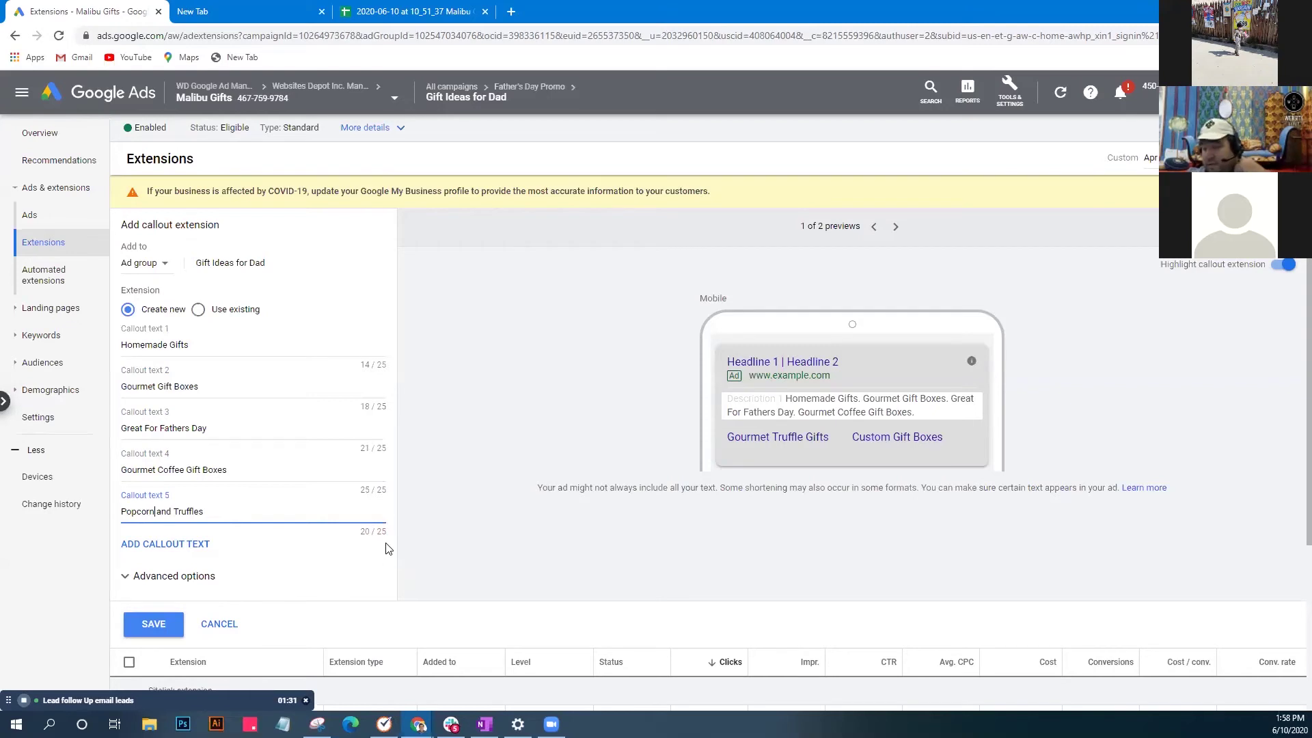
# Add a sixth callout text reading "Gourmet Chocolate Gifts".
pyautogui.click(194, 549)
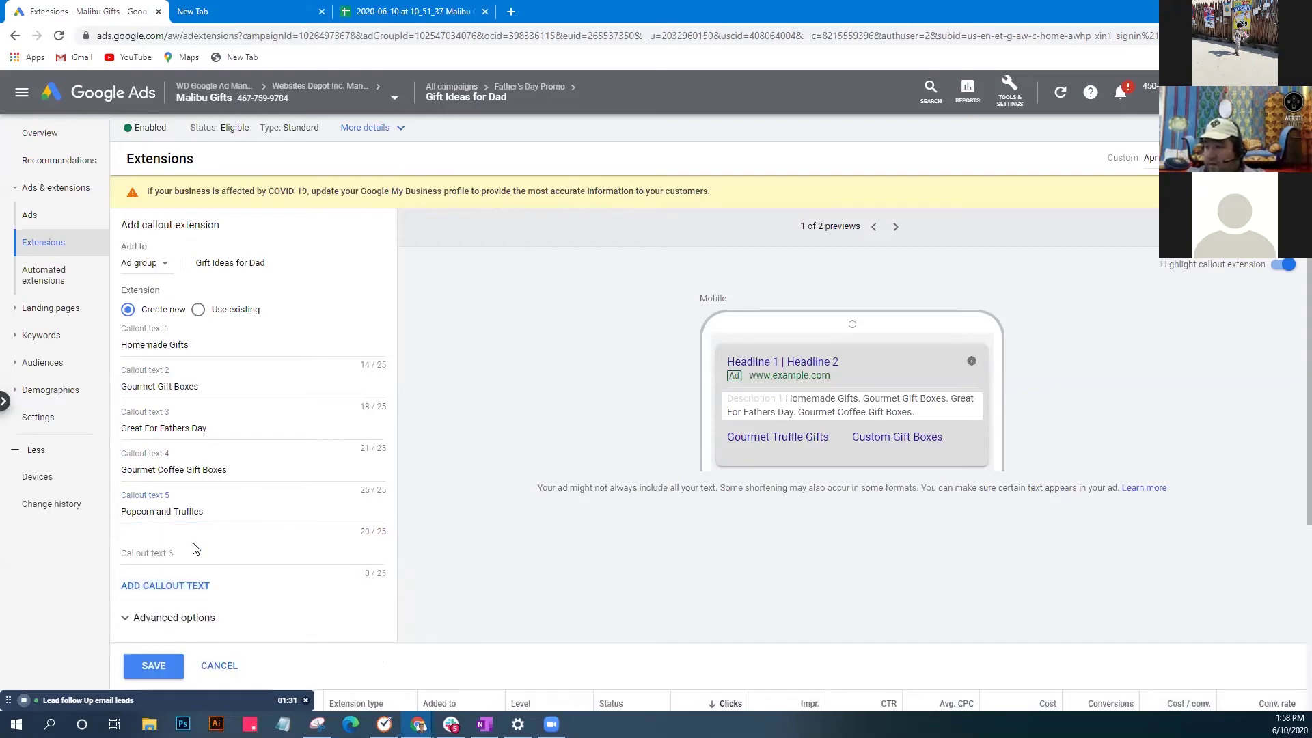
pyautogui.click(231, 555)
pyautogui.write('G')
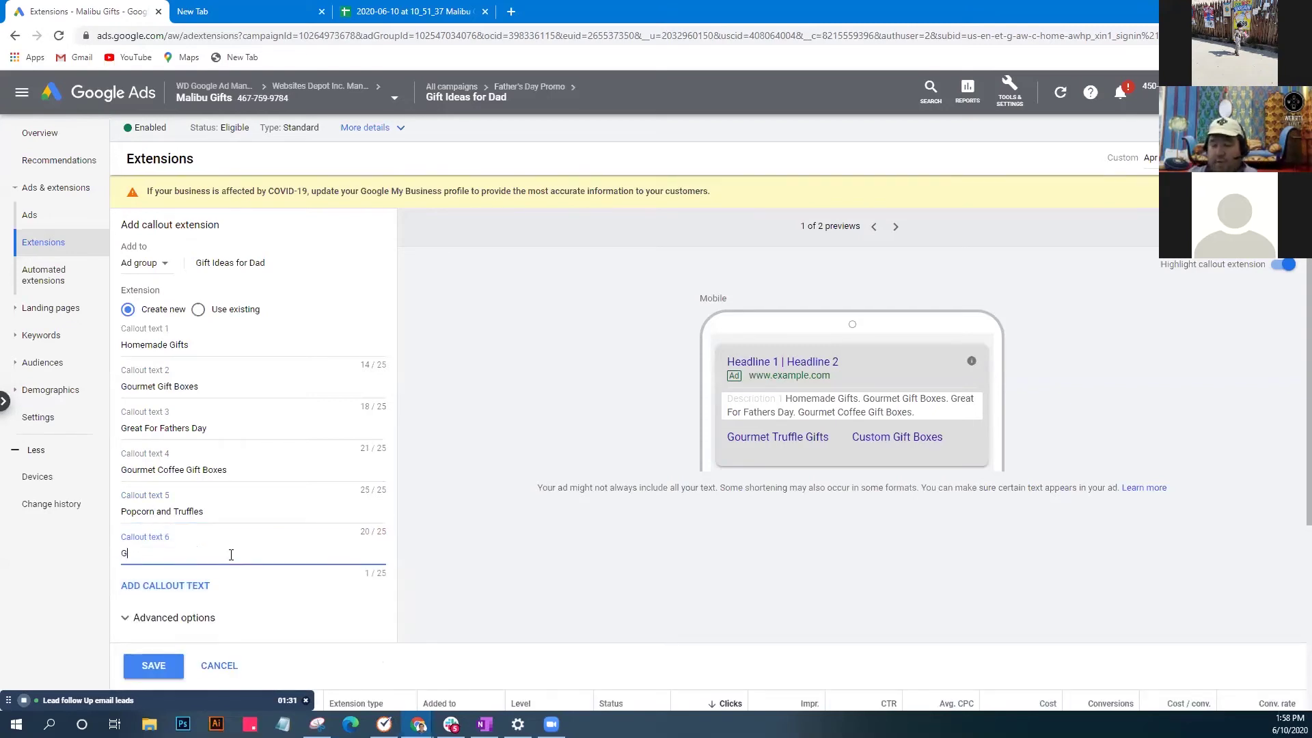
pyautogui.write('ourmet Ch')
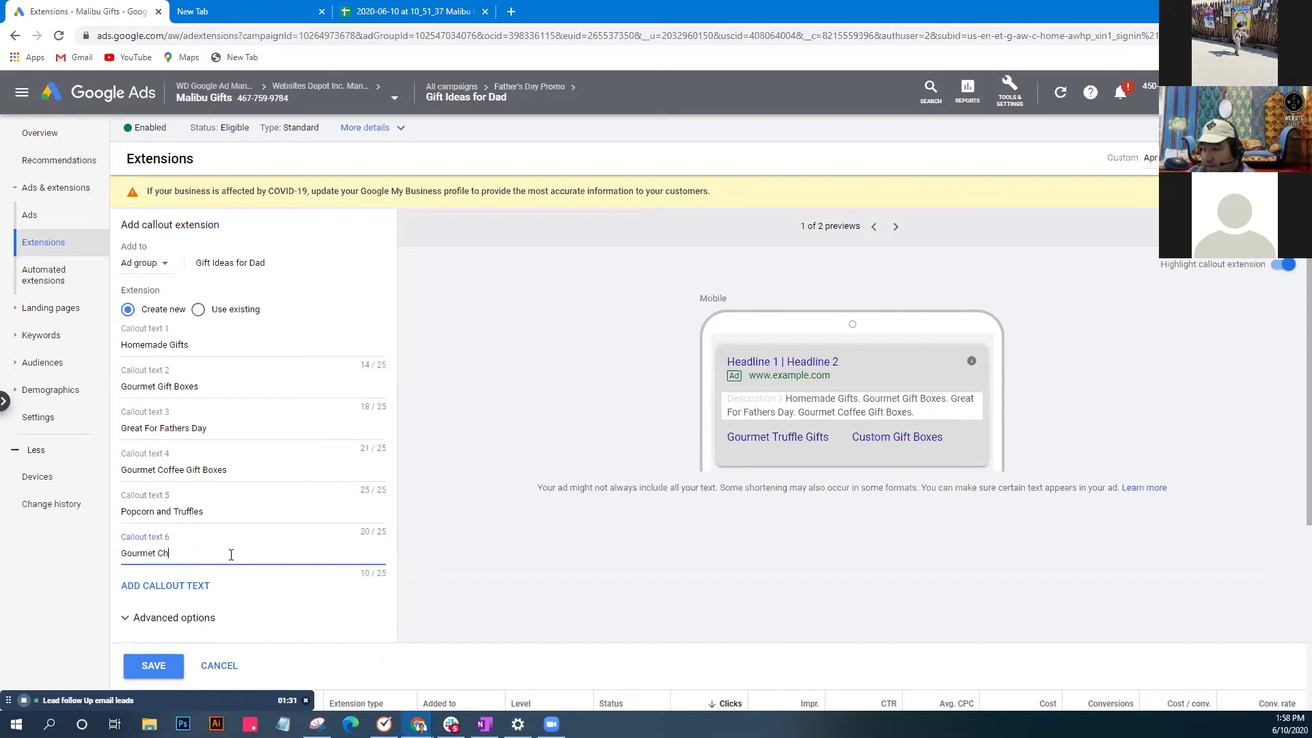
pyautogui.write('ocolate Gifts')
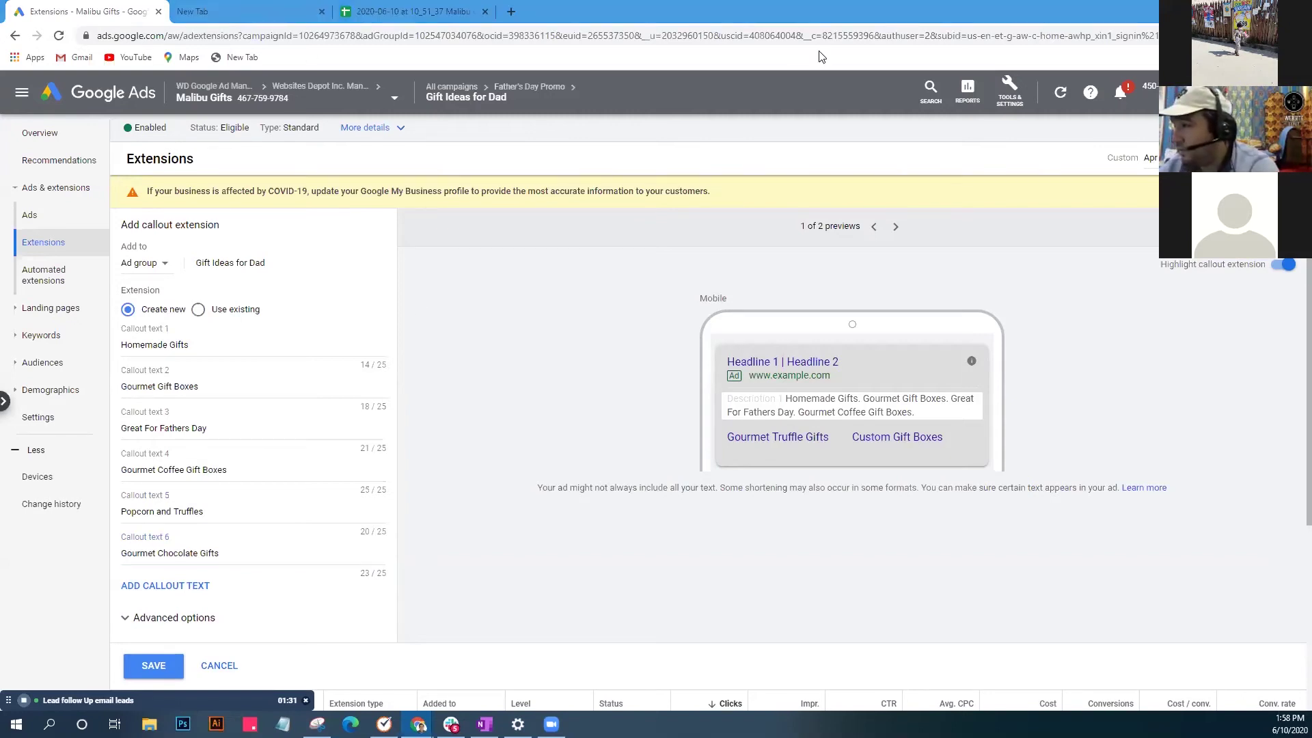
# Arrange the callout extension form and the keyword suggestions spreadsheet side by side in separate browser windows.
pyautogui.hotkey('alt', 'Tab')
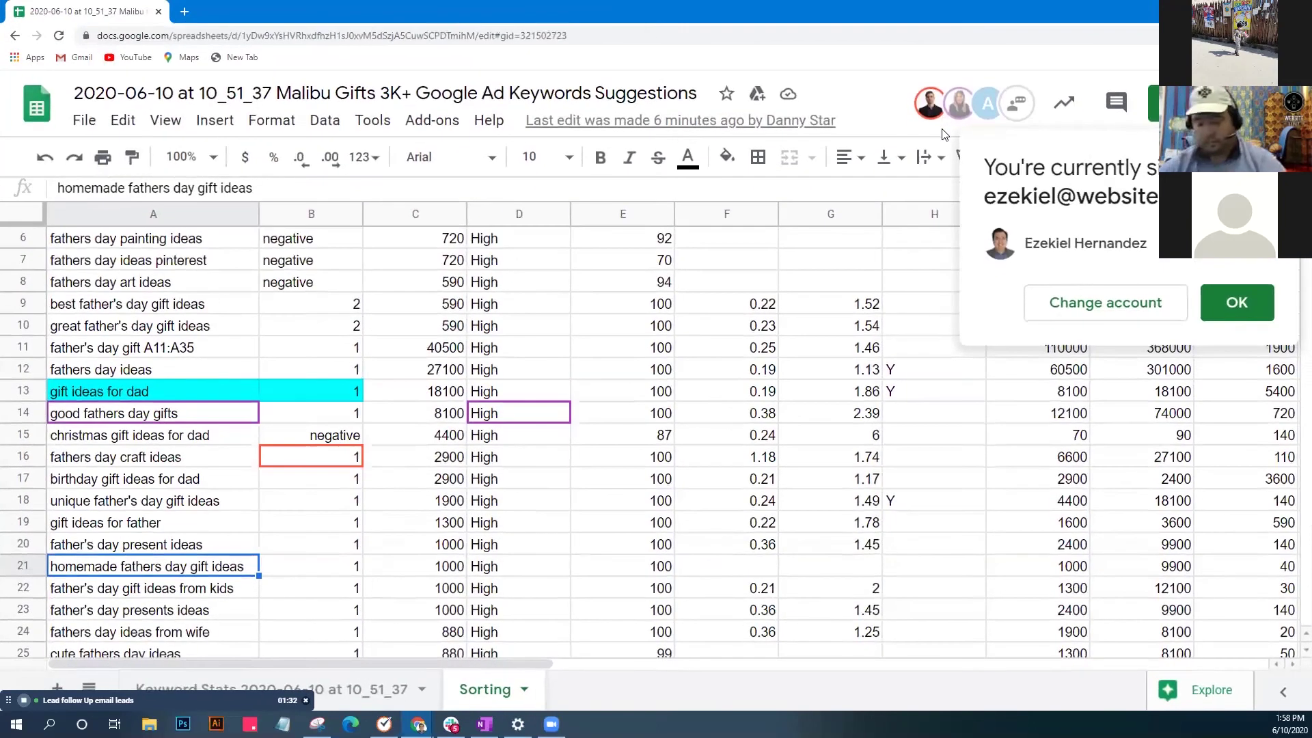
pyautogui.press('super+Right')
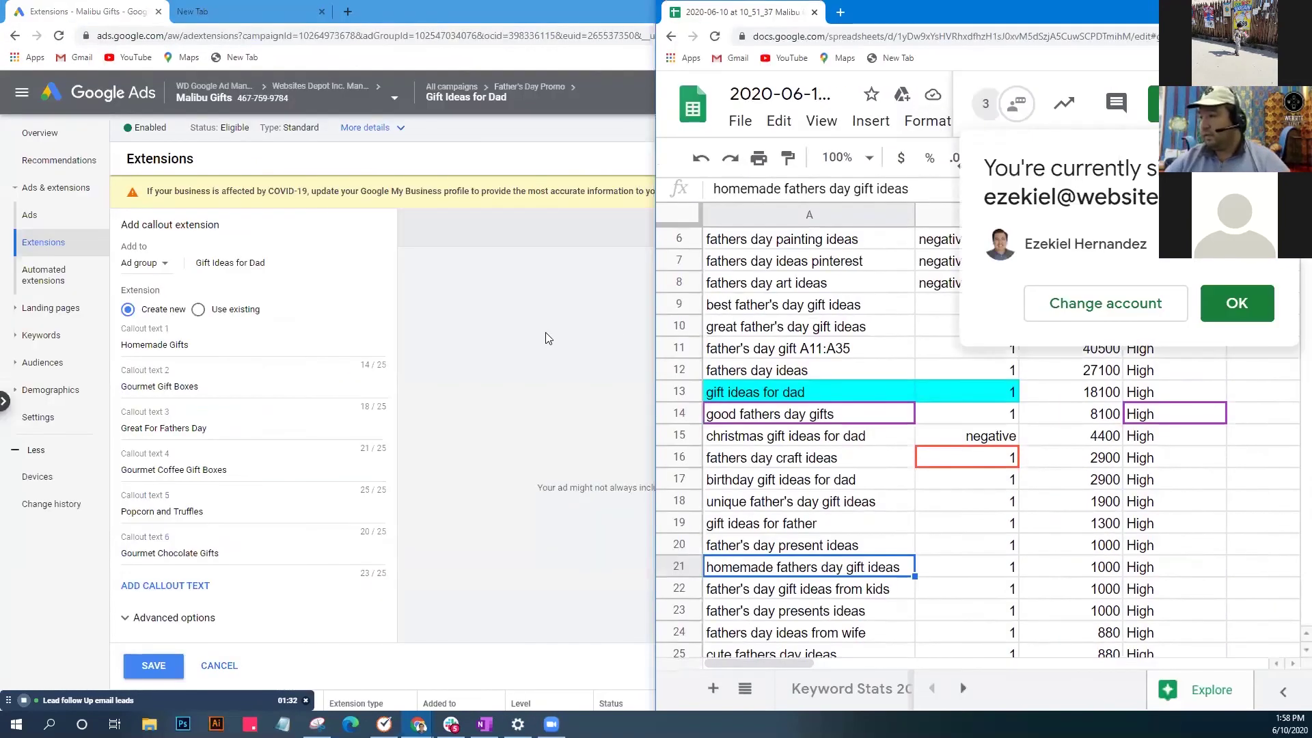
pyautogui.click(546, 338)
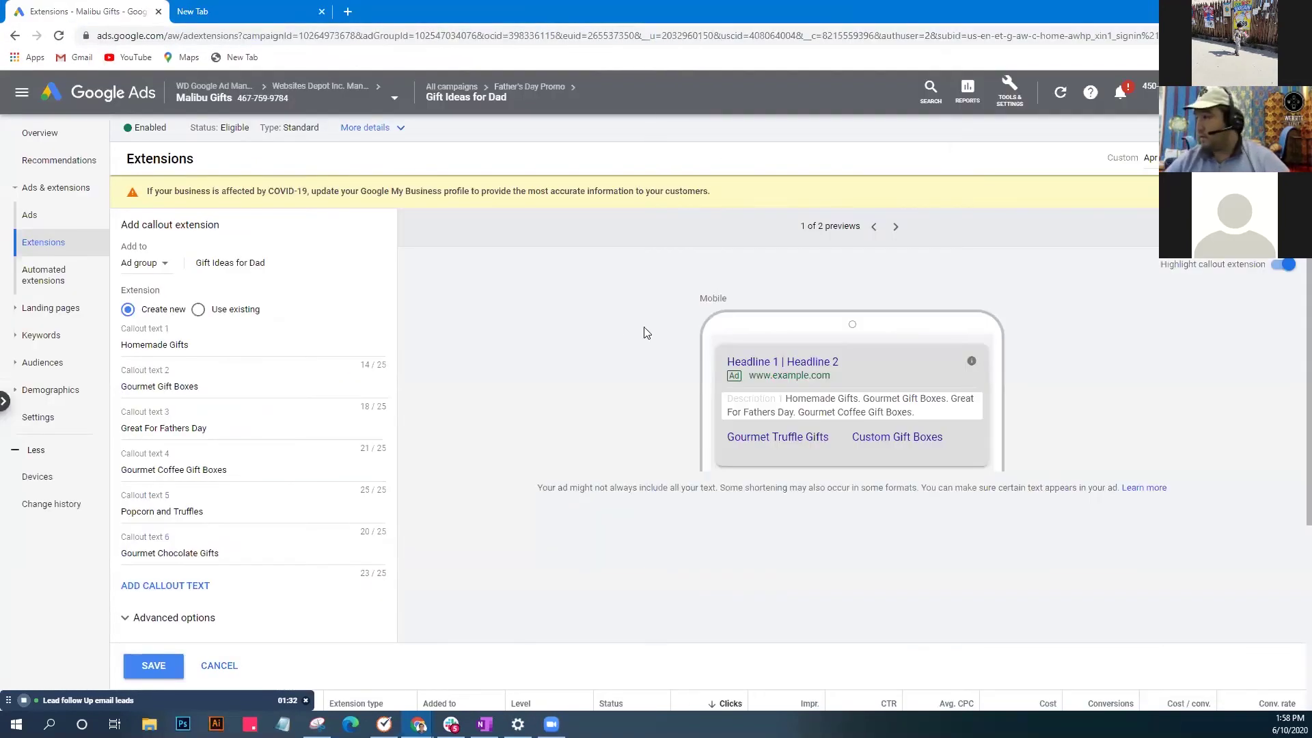
pyautogui.press('super+Left')
# Search Google for "fathers day gift ideas" in a new tab beside the spreadsheet and review the competitors' ads.
pyautogui.click(863, 29)
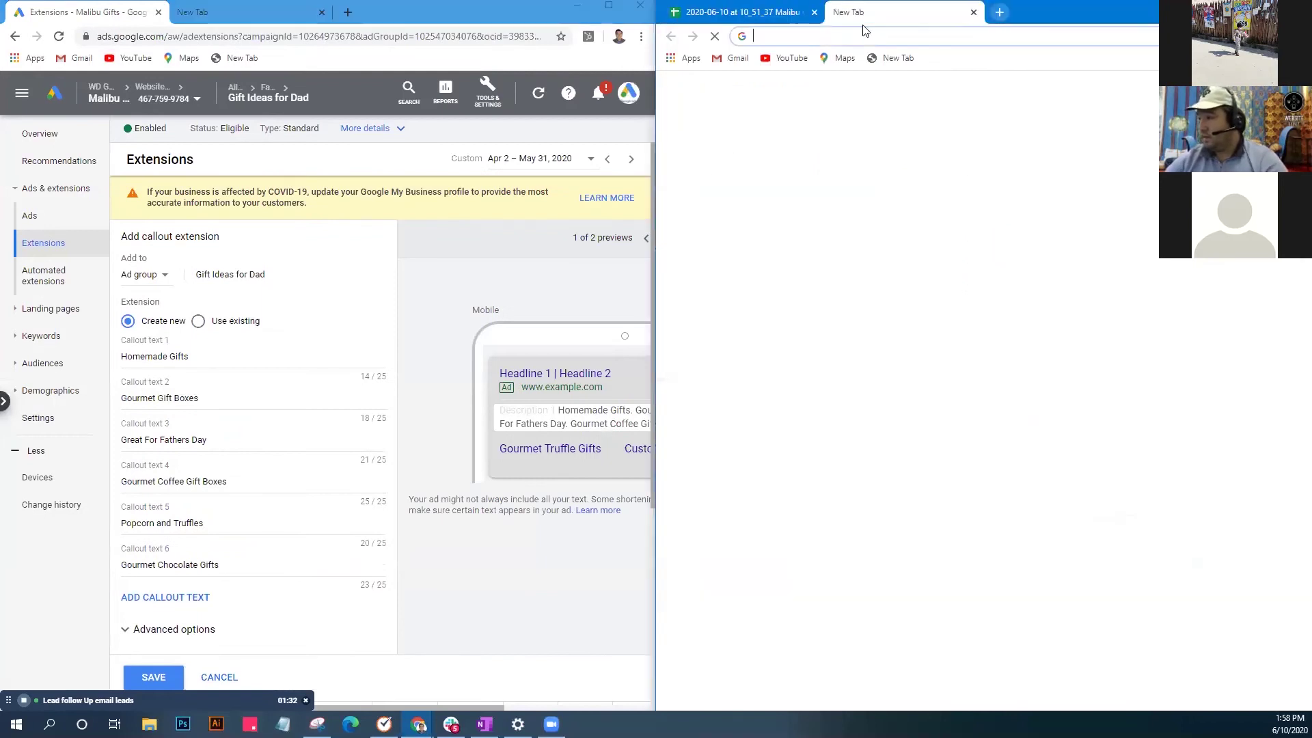
pyautogui.write('fathers da')
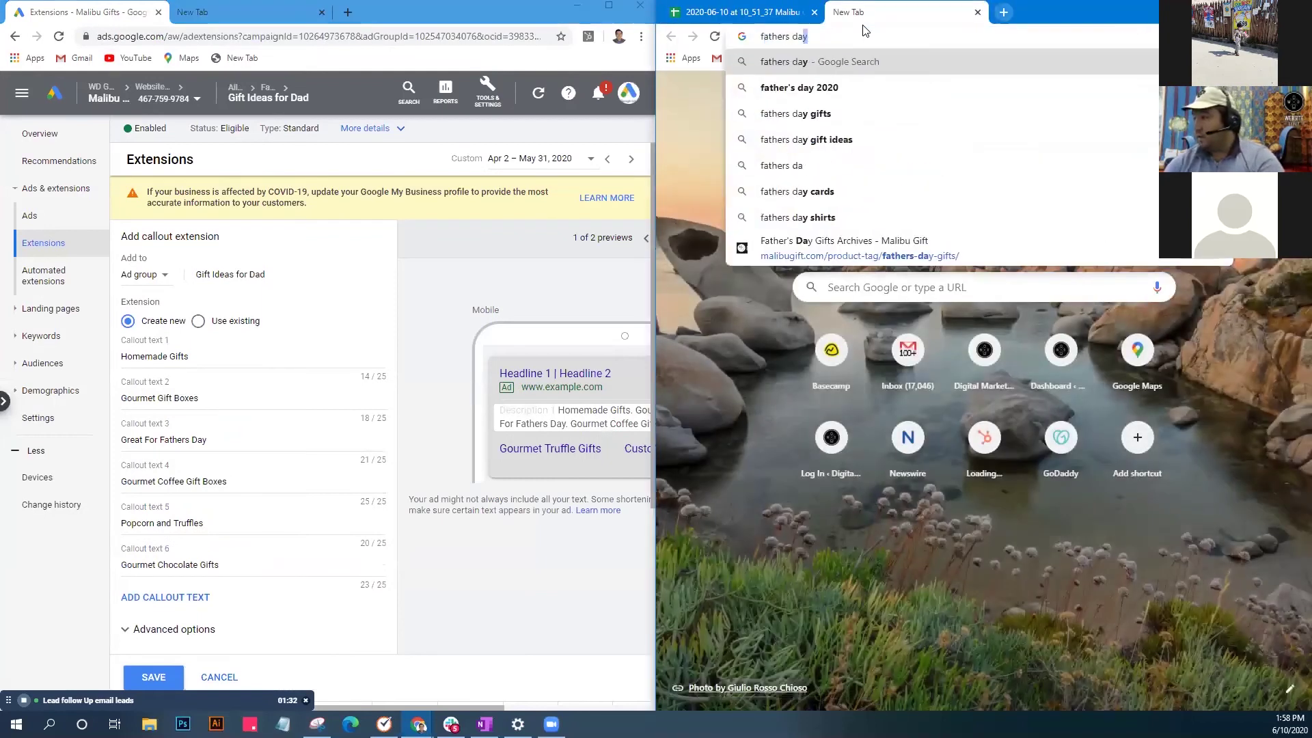
pyautogui.write('y gift ideas')
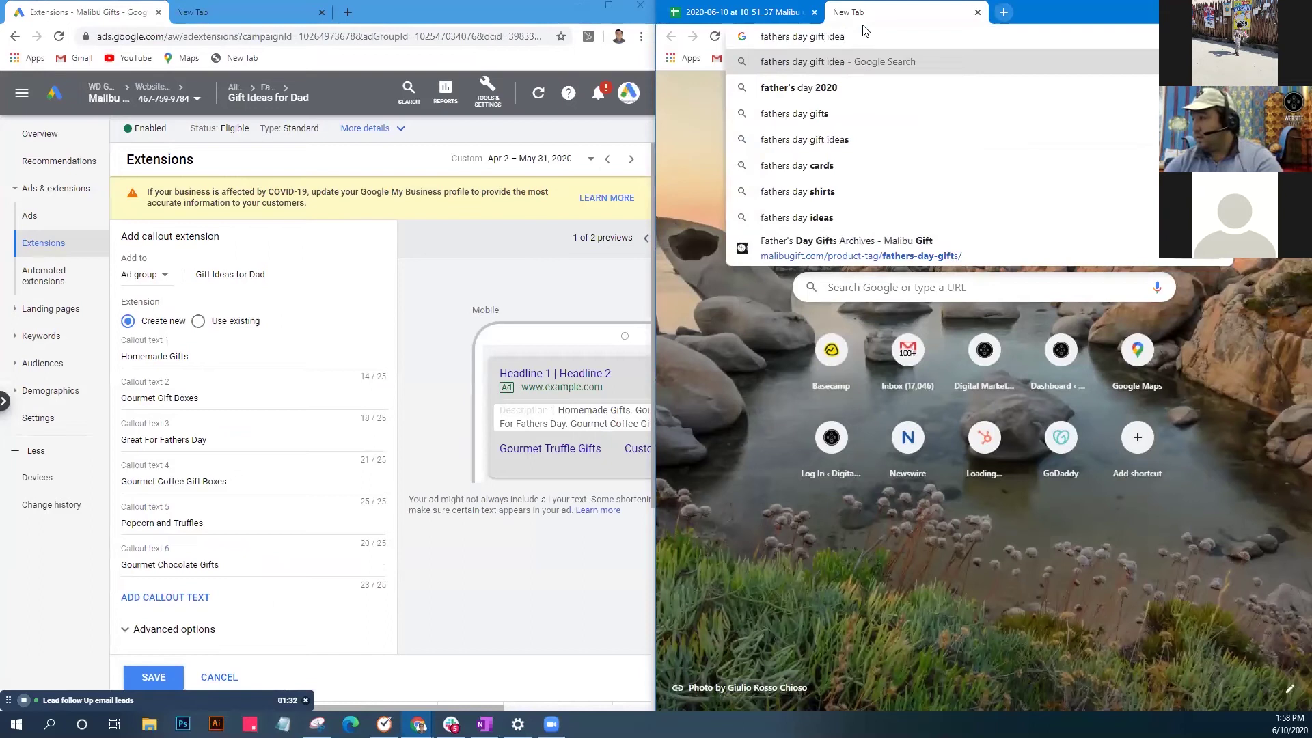
pyautogui.press('Return')
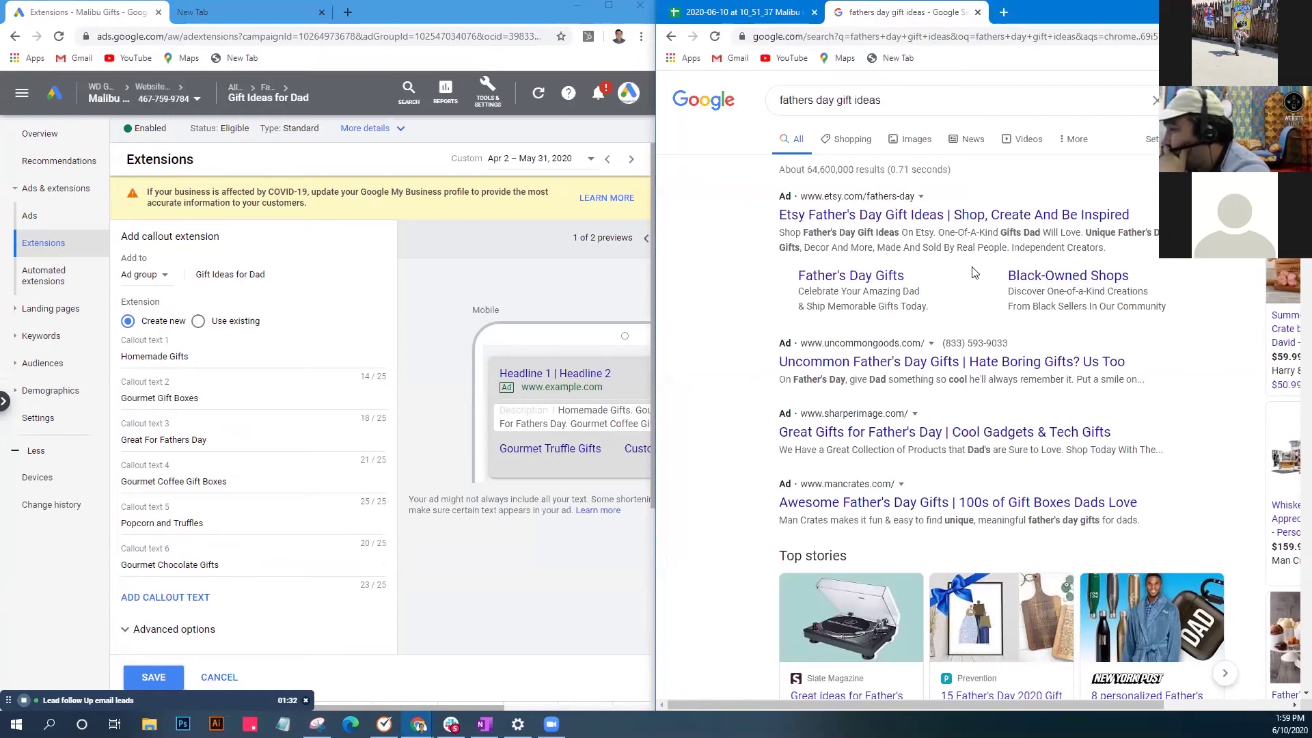
pyautogui.scroll(-1, 970, 270)
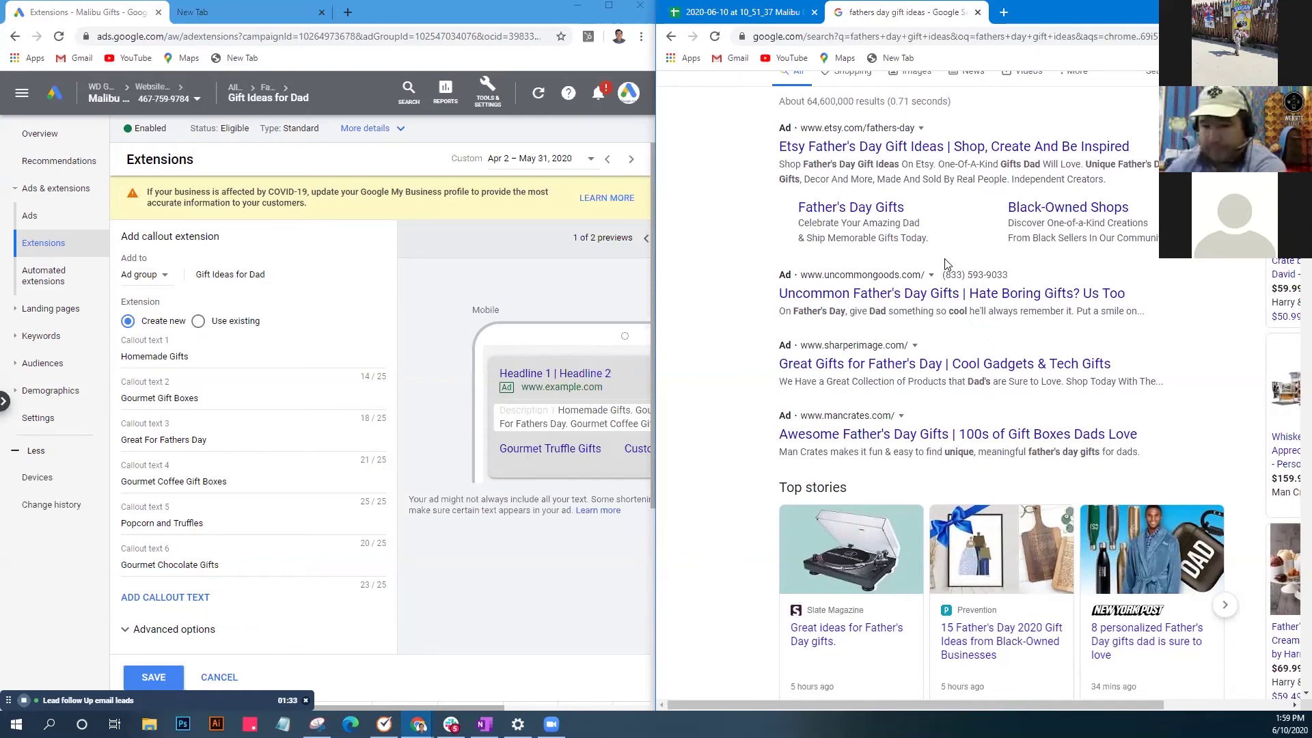
# Add a seventh callout text to the extension form reading "Treats Dads Will Love".
pyautogui.click(183, 604)
pyautogui.click(177, 605)
pyautogui.write('Great')
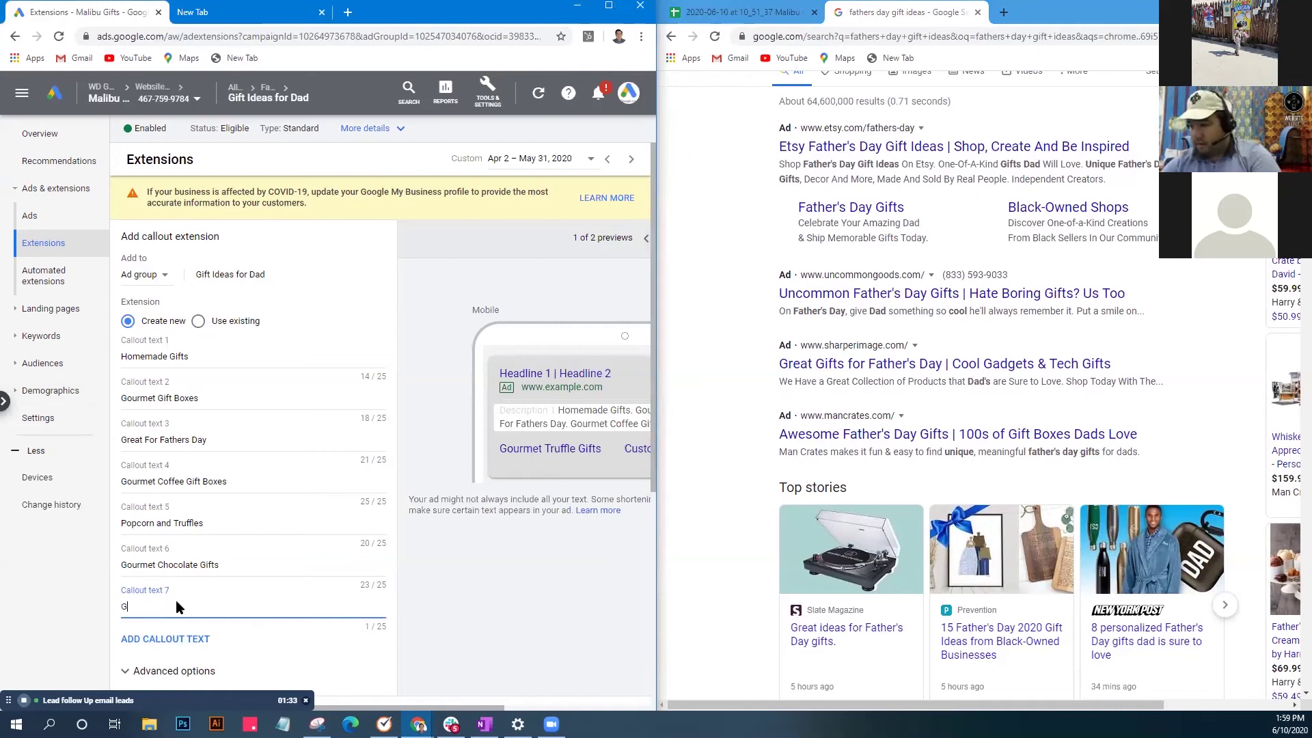
pyautogui.press('BackSpace')
pyautogui.press('BackSpace')
pyautogui.press('BackSpace')
pyautogui.press('BackSpace')
pyautogui.press('BackSpace')
pyautogui.write('Treats Dads')
pyautogui.write(' Wit')
pyautogui.write('l Love')
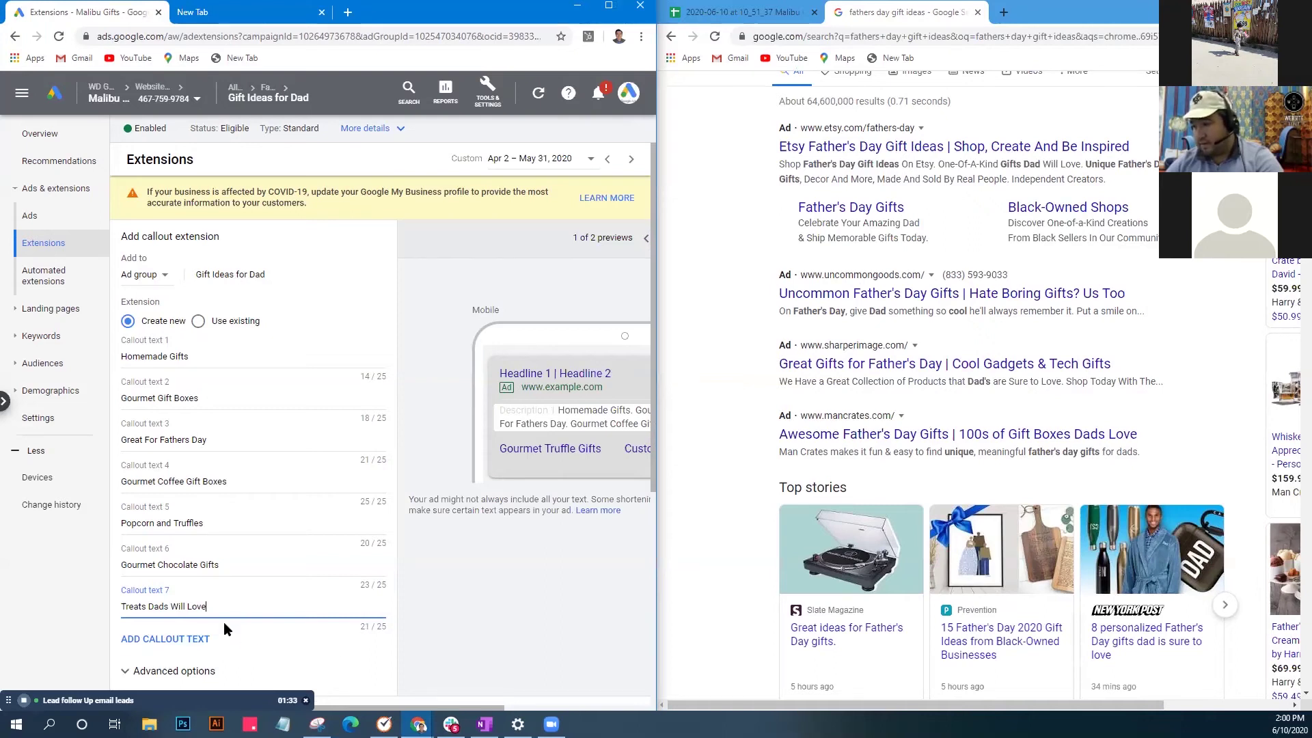
# Add an eighth callout text reading "Get Dad Something Sweet".
pyautogui.click(207, 645)
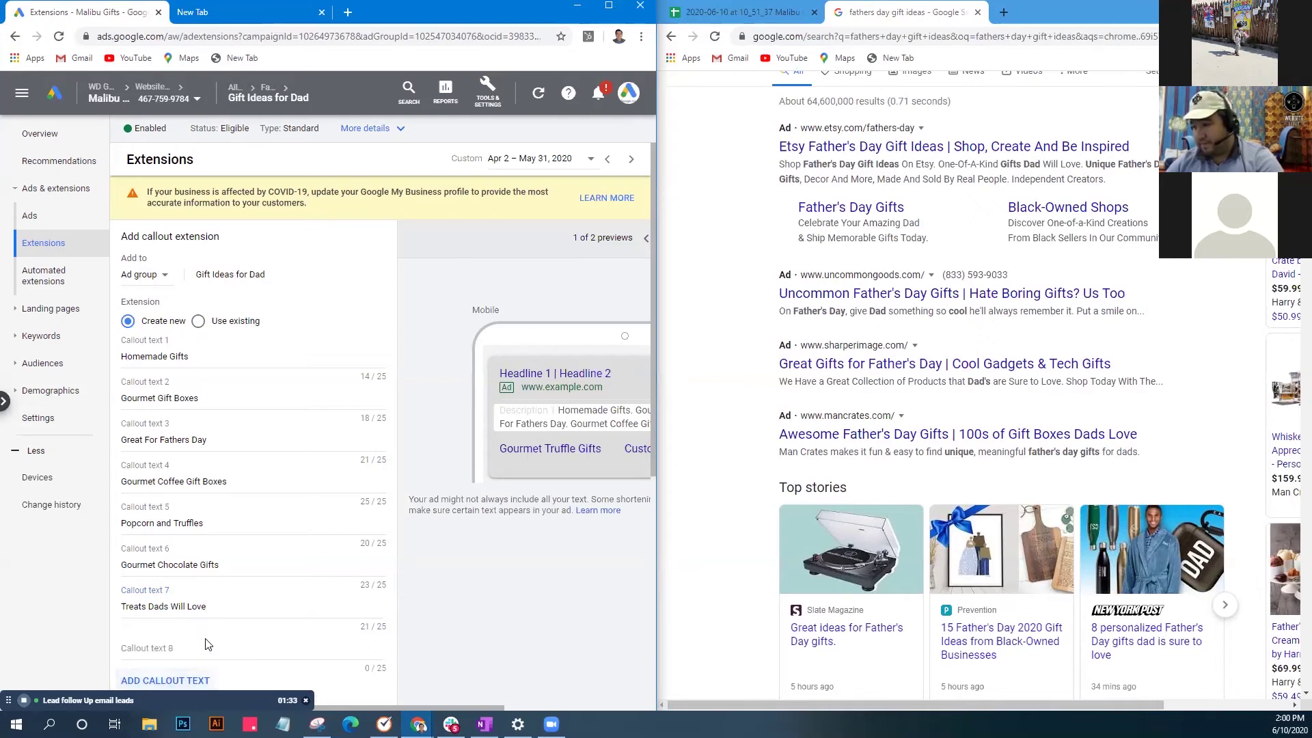
pyautogui.write('Get D')
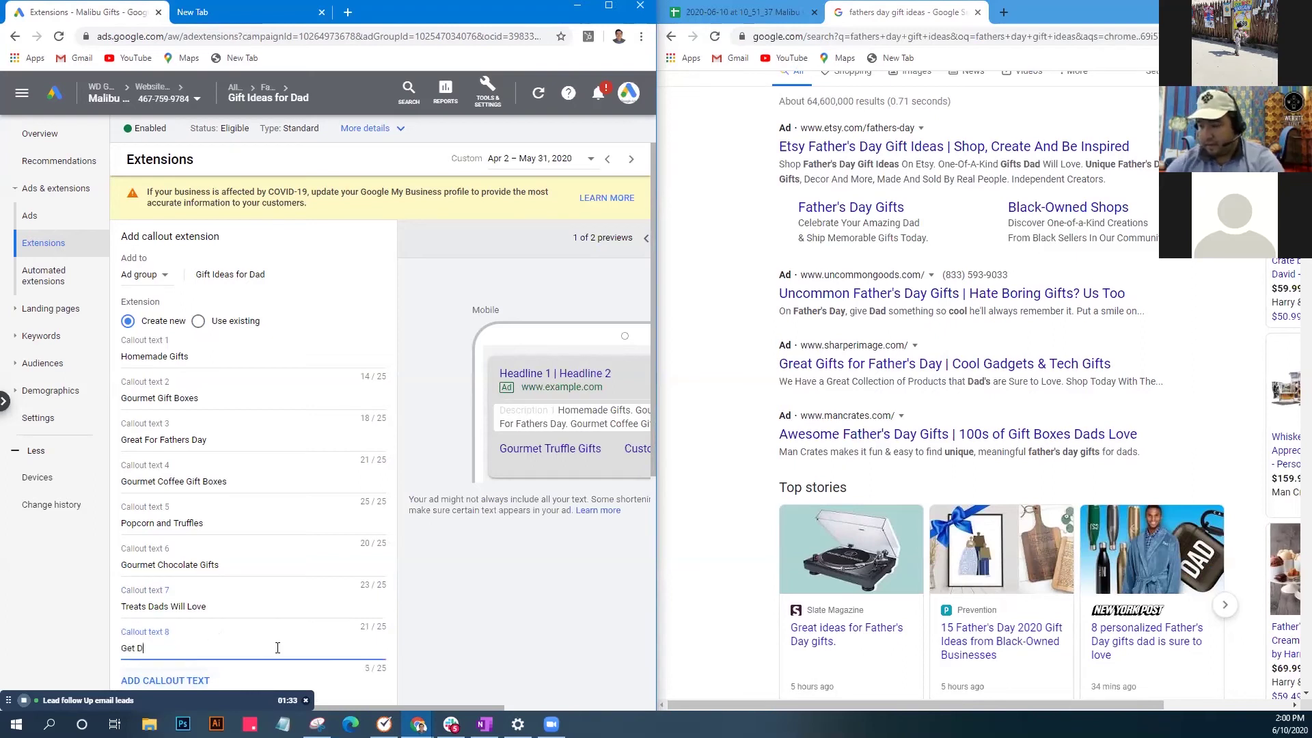
pyautogui.write('ad Something Sweet')
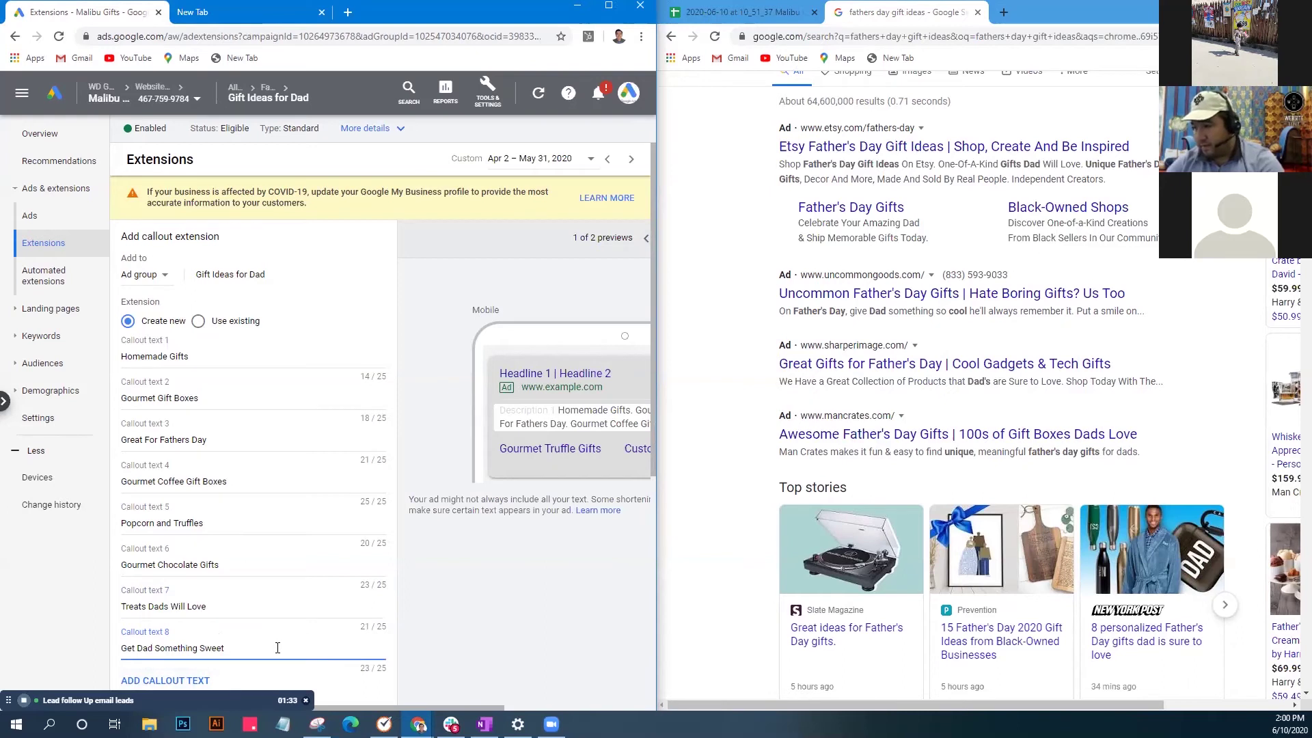
pyautogui.scroll(-1, 393, 594)
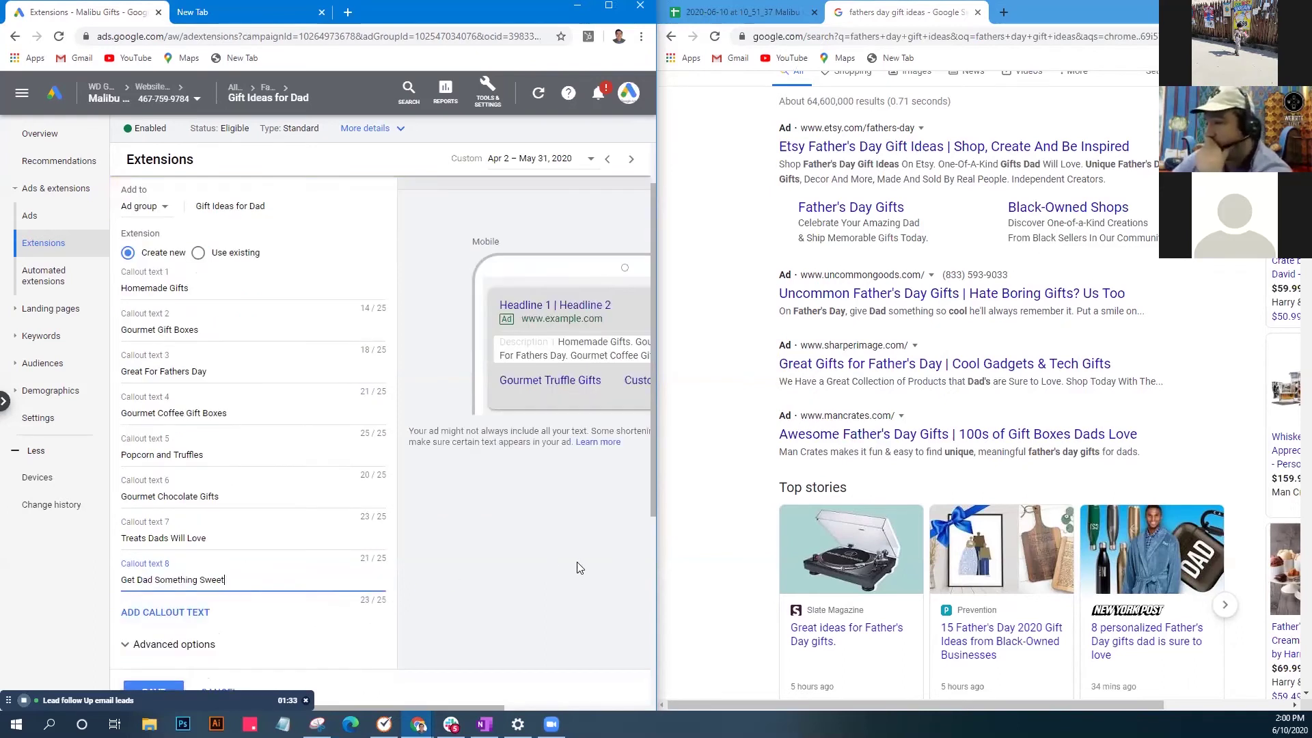
pyautogui.click(555, 597)
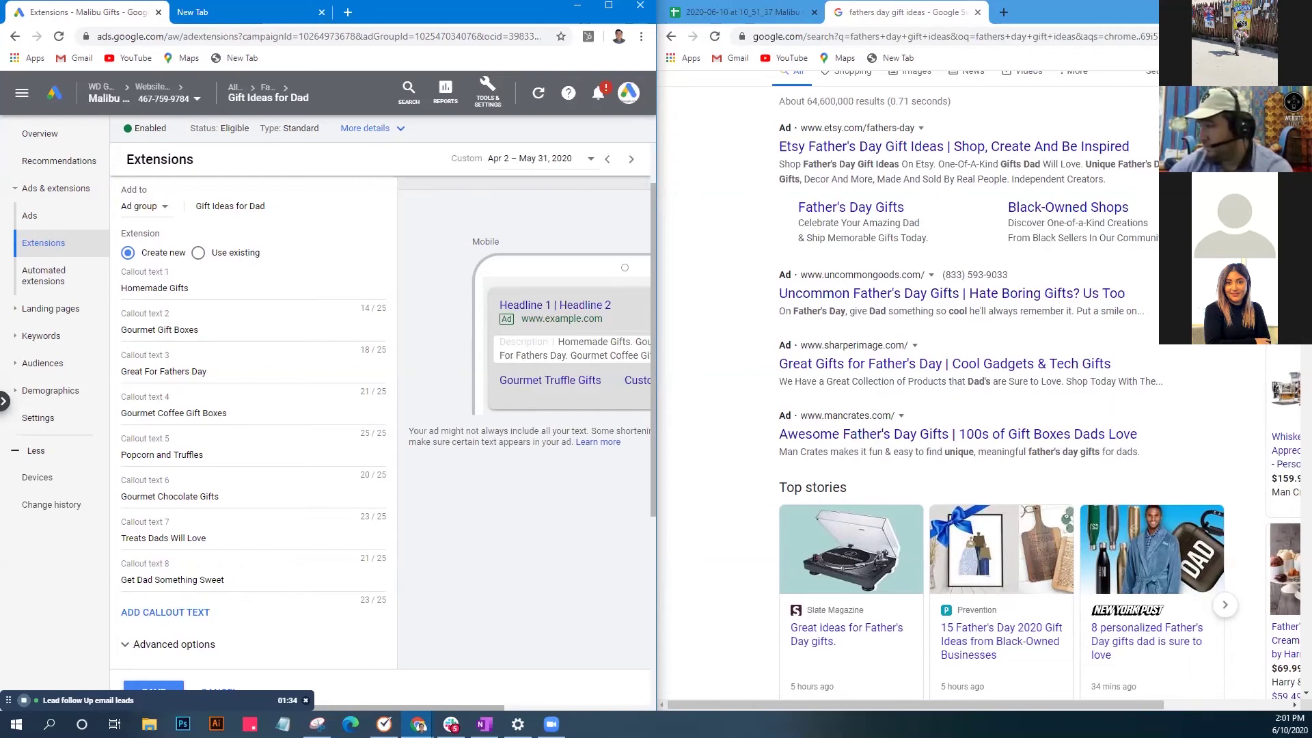
# Examine the competitors' ads in the "fathers day gift ideas" results, and expand the additional price options under the giftadvisor.com ad.
pyautogui.scroll(1, 986, 385)
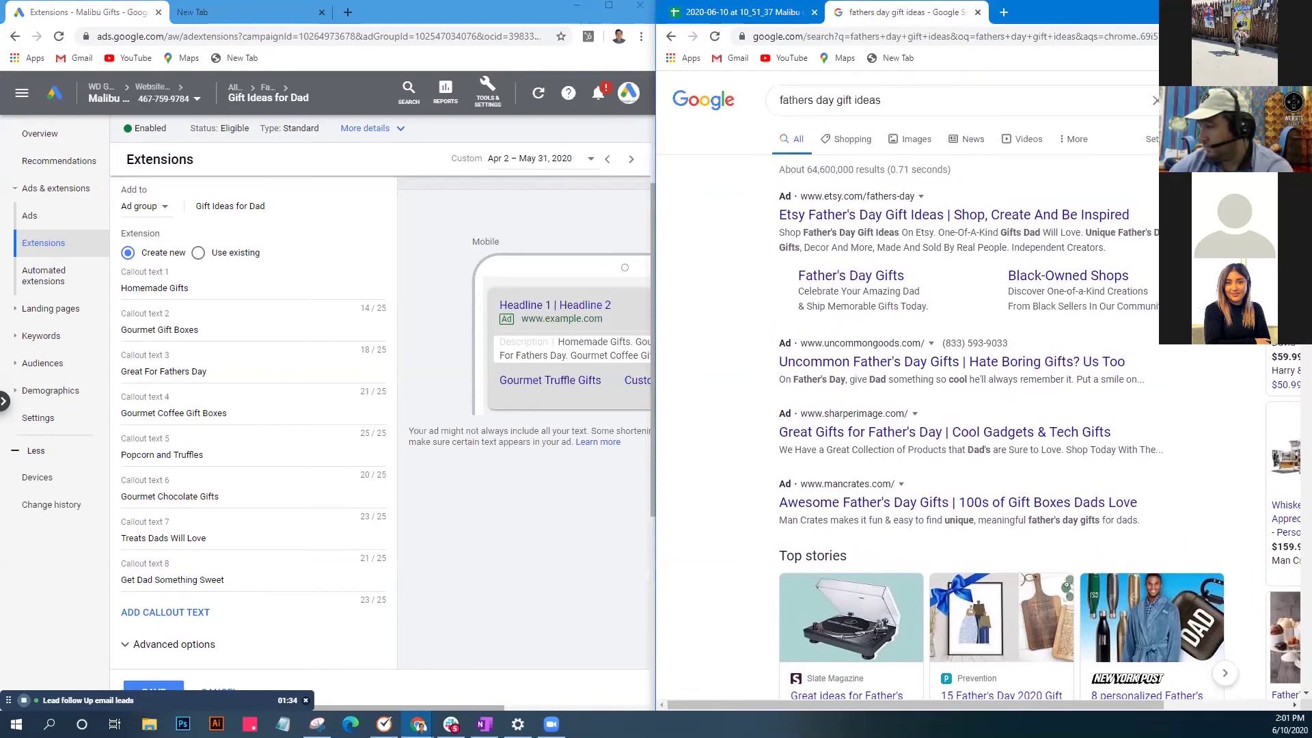
pyautogui.moveTo(951, 342)
pyautogui.mouseDown()
pyautogui.moveTo(1039, 345)
pyautogui.moveTo(951, 343)
pyautogui.mouseUp()
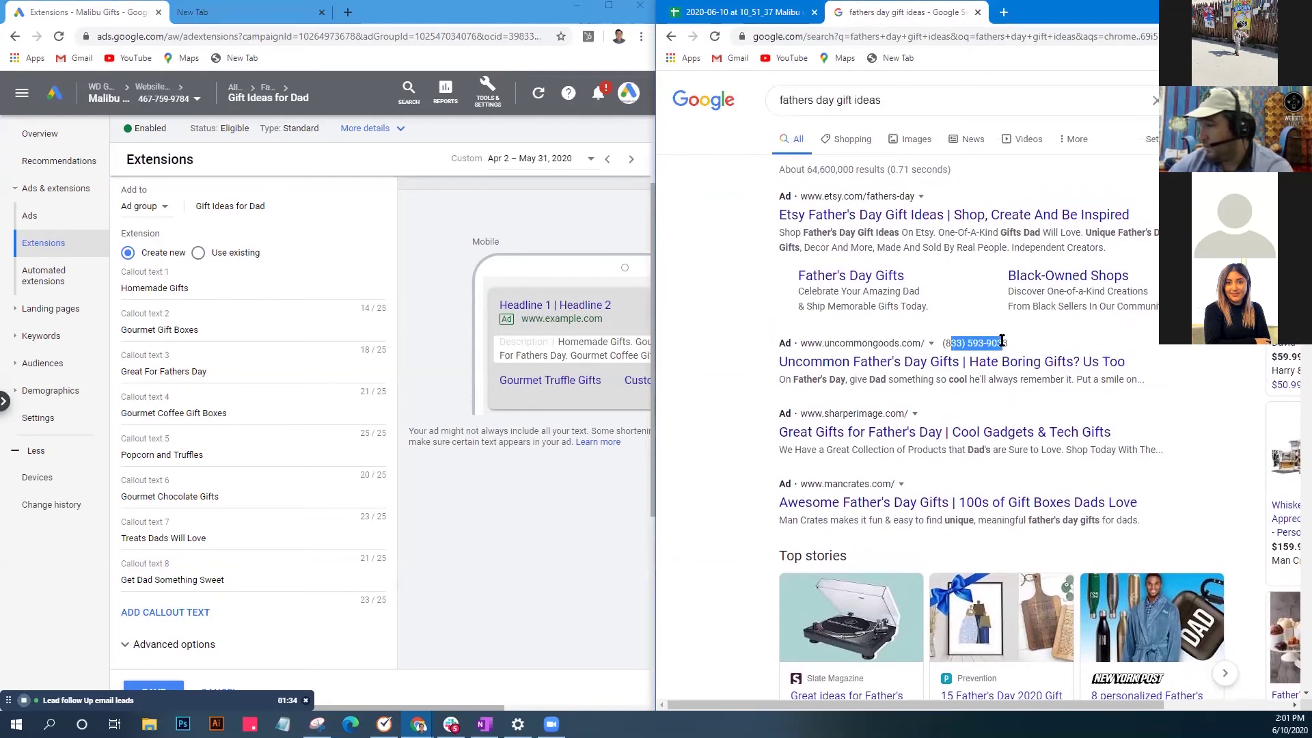
pyautogui.click(975, 342)
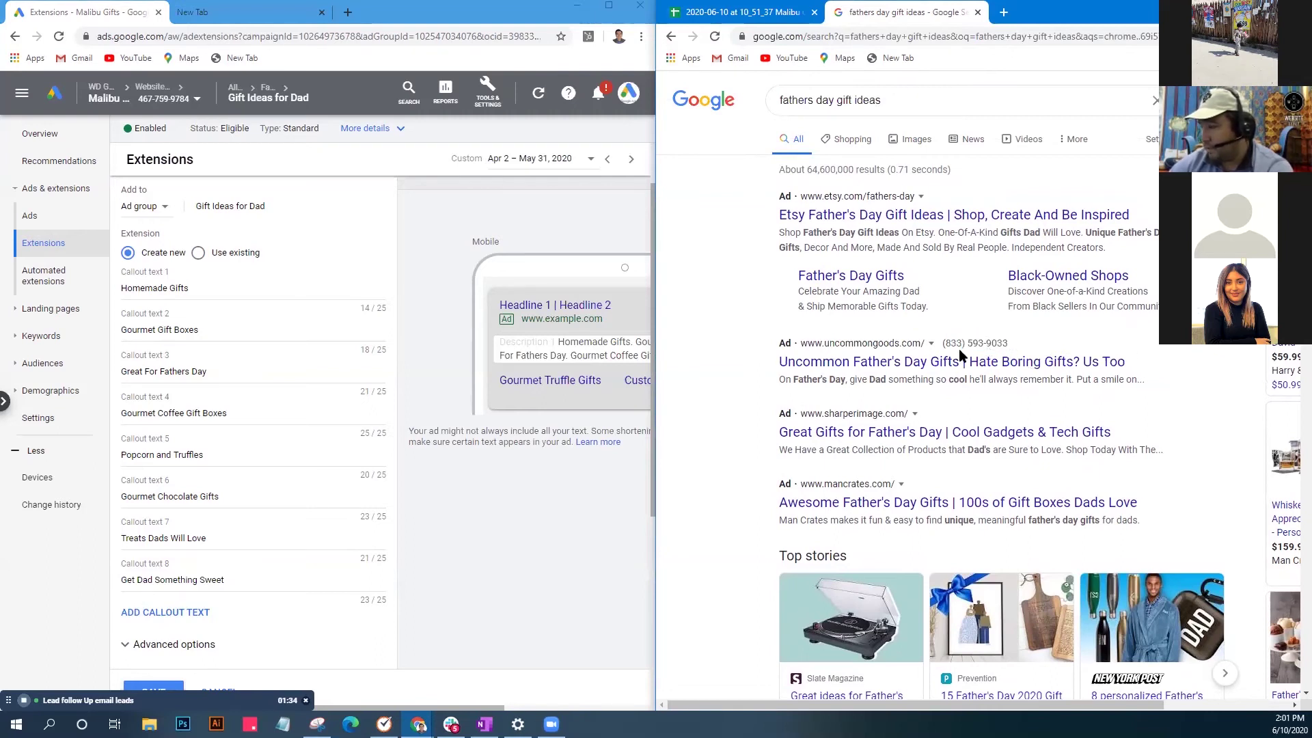
pyautogui.scroll(-5, 958, 349)
pyautogui.scroll(-15, 957, 349)
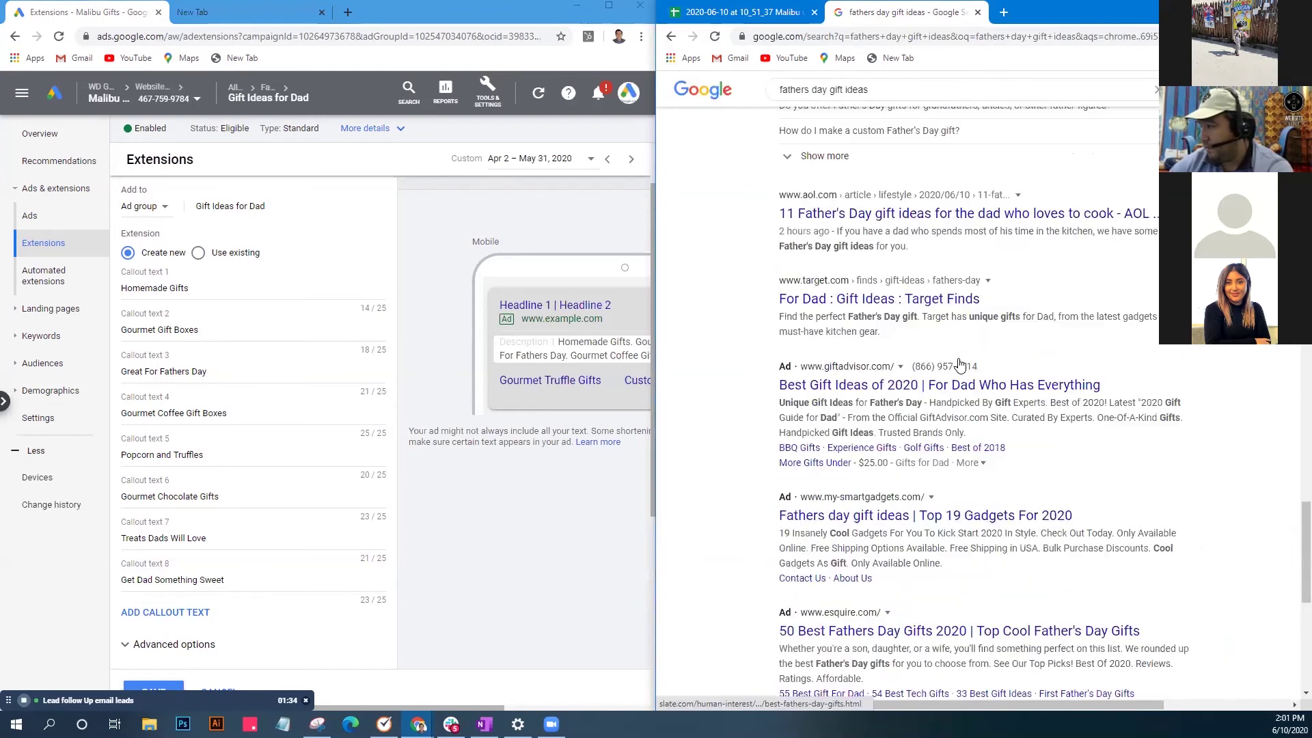
pyautogui.scroll(4, 959, 364)
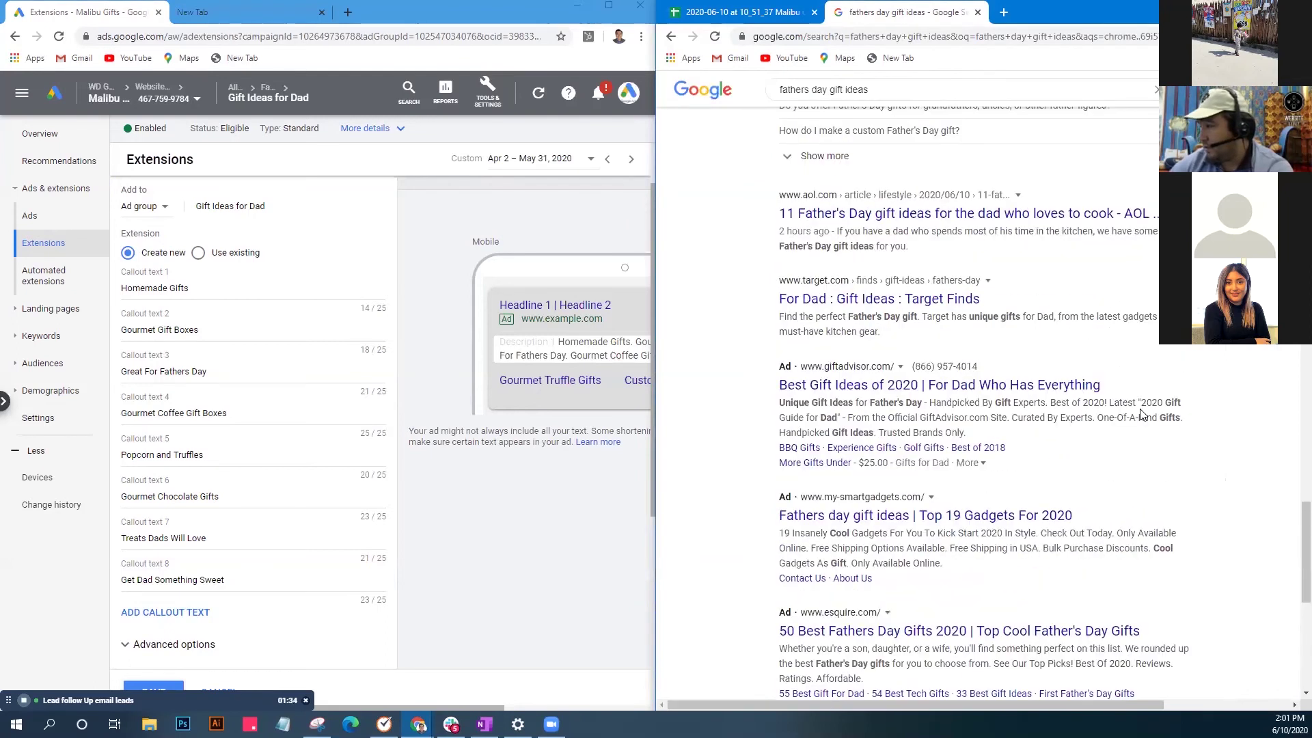
pyautogui.scroll(-3, 1139, 415)
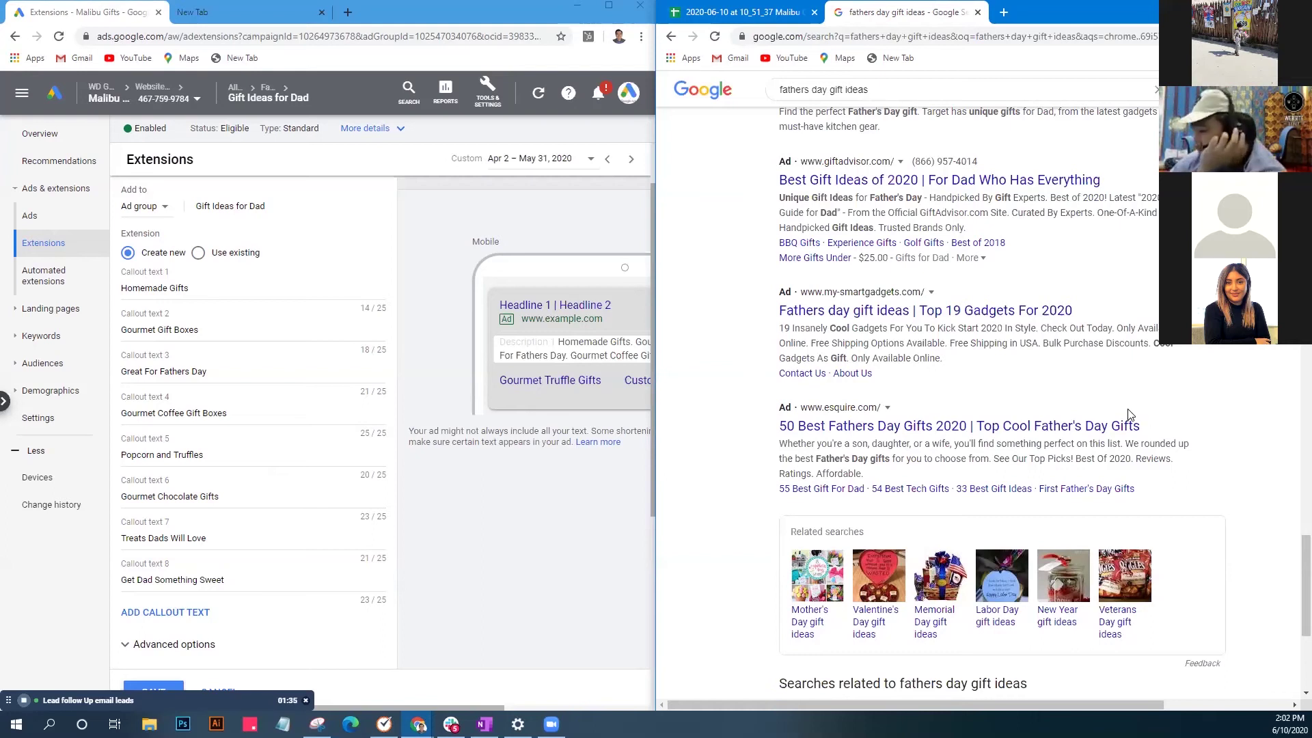
pyautogui.scroll(-1, 991, 417)
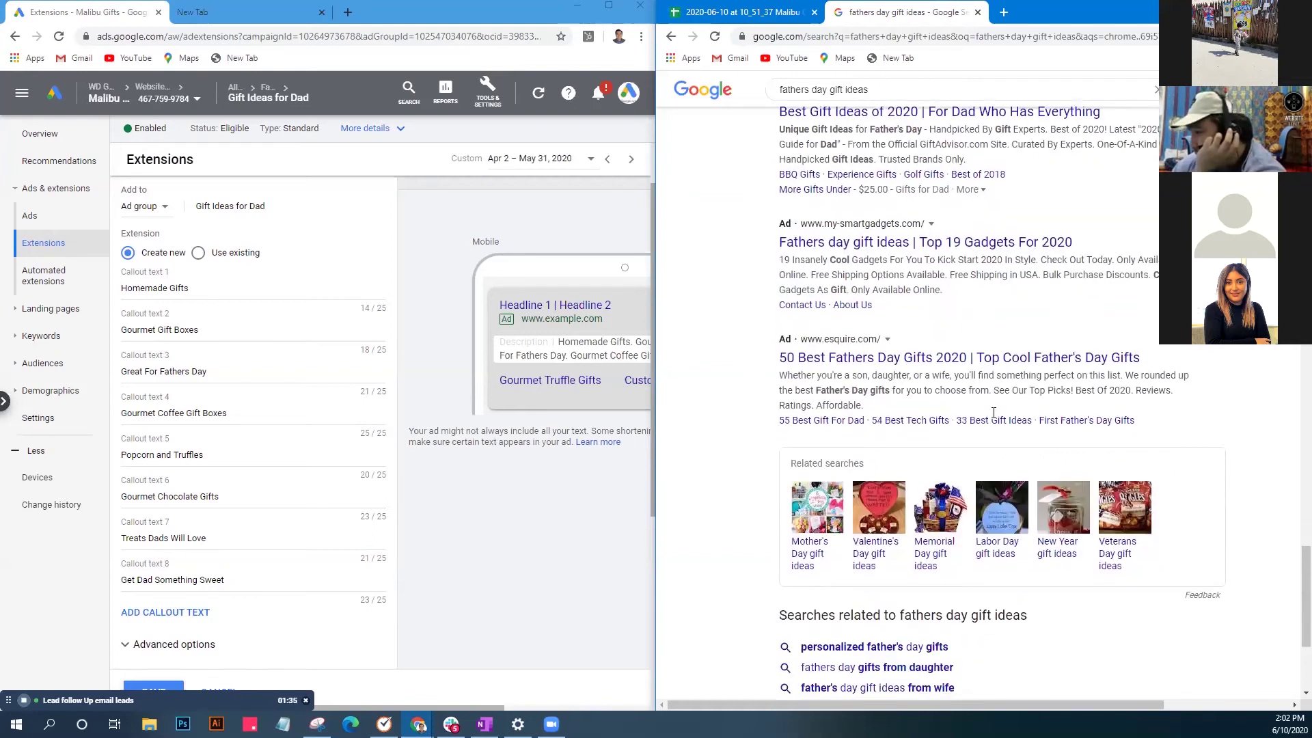
pyautogui.scroll(-1, 992, 412)
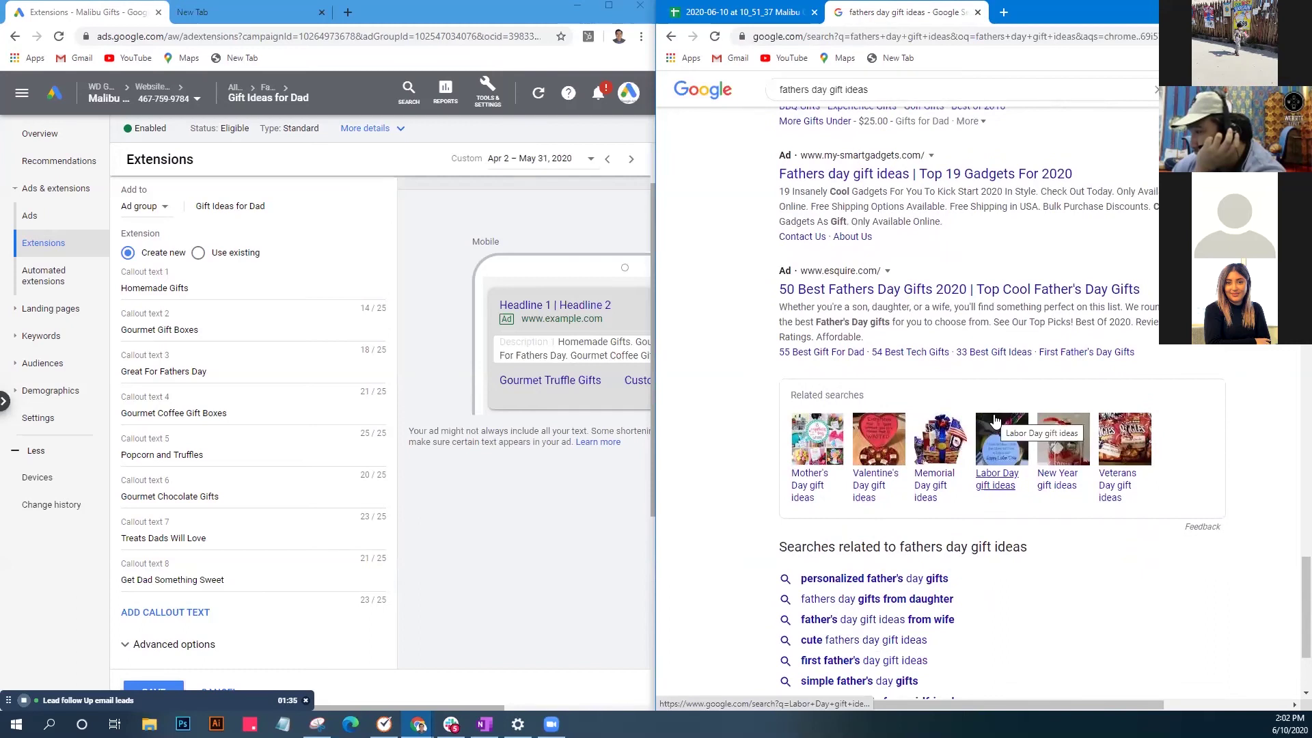
pyautogui.scroll(7, 995, 421)
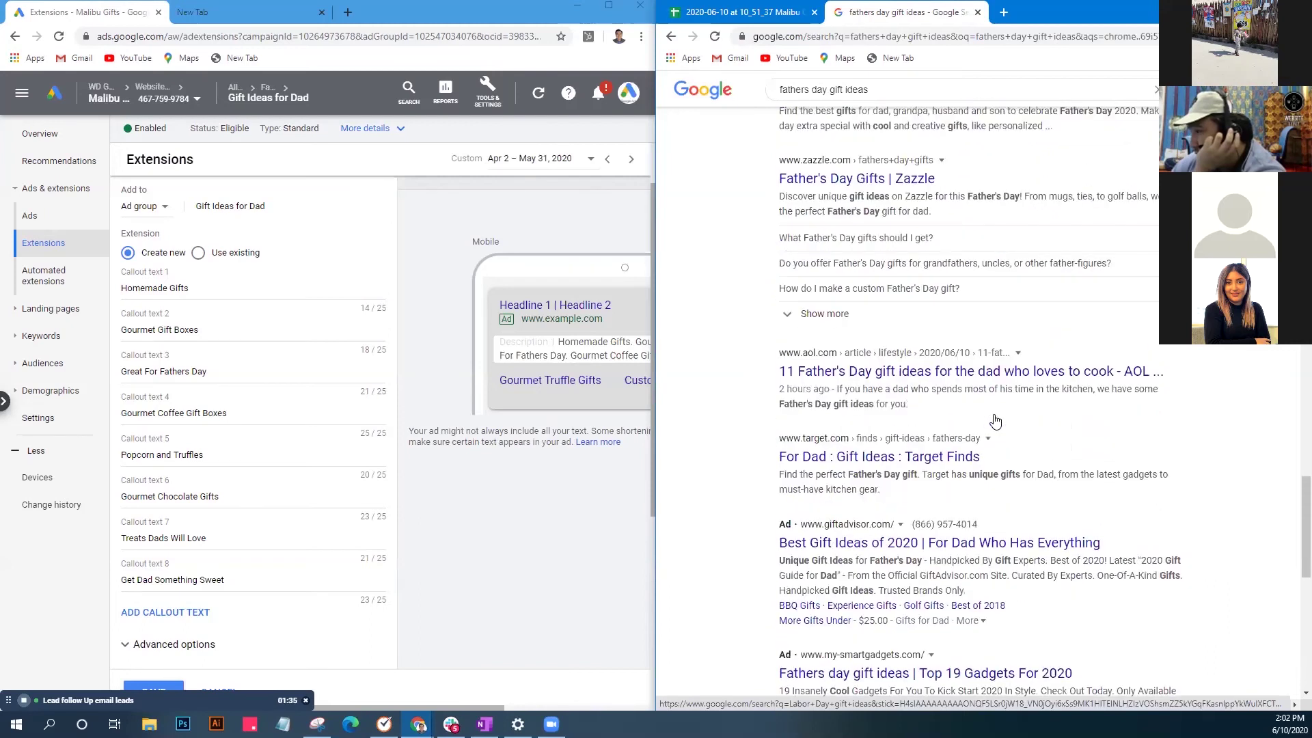
pyautogui.scroll(-3, 994, 421)
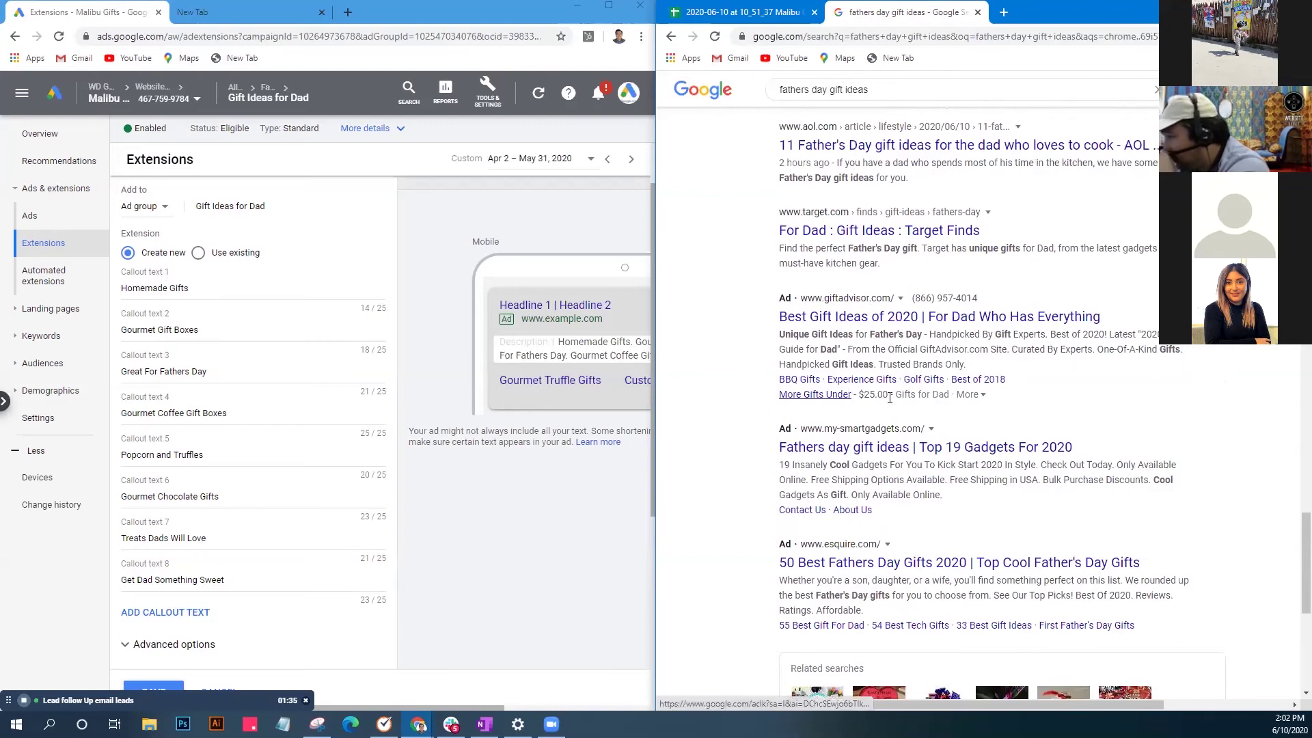
pyautogui.click(970, 396)
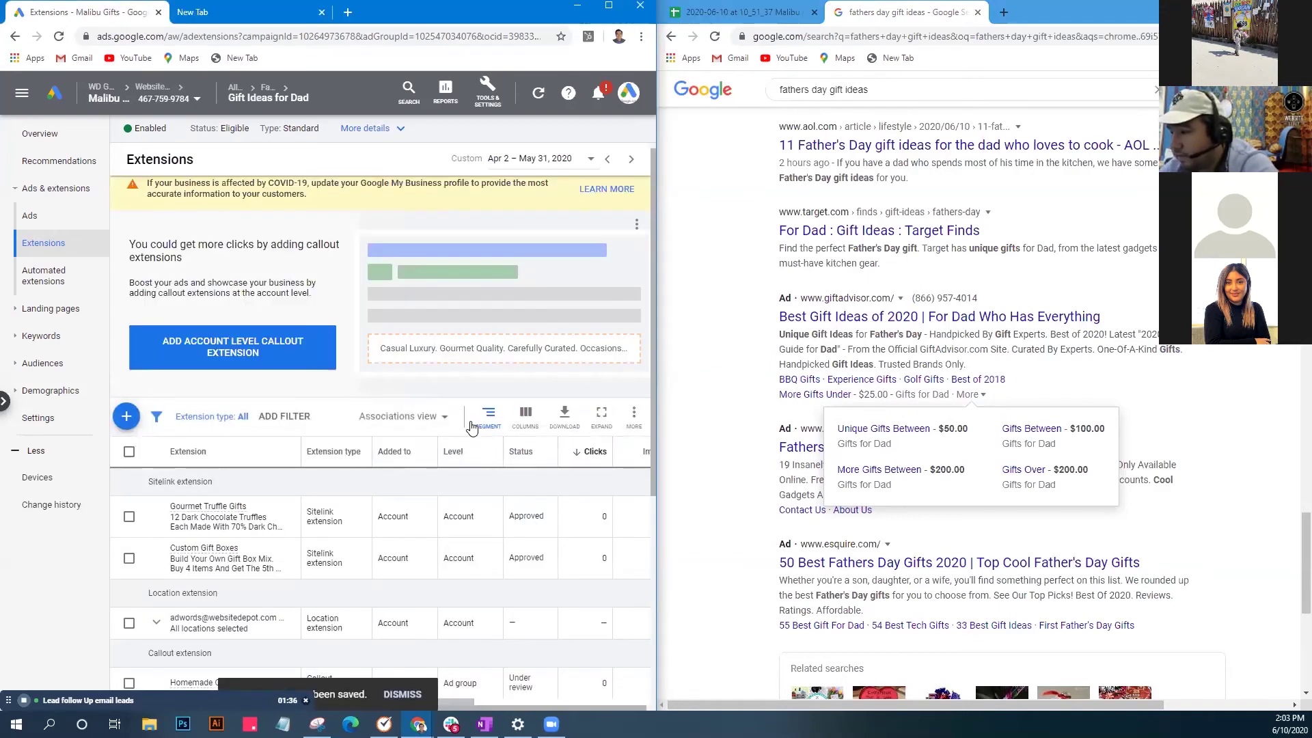
# Add all eight callout extensions to the first six ad groups of Father's Day Promo, from Best Father's Day Gifts through Gift Ideas for Dad.
pyautogui.scroll(-2, 470, 427)
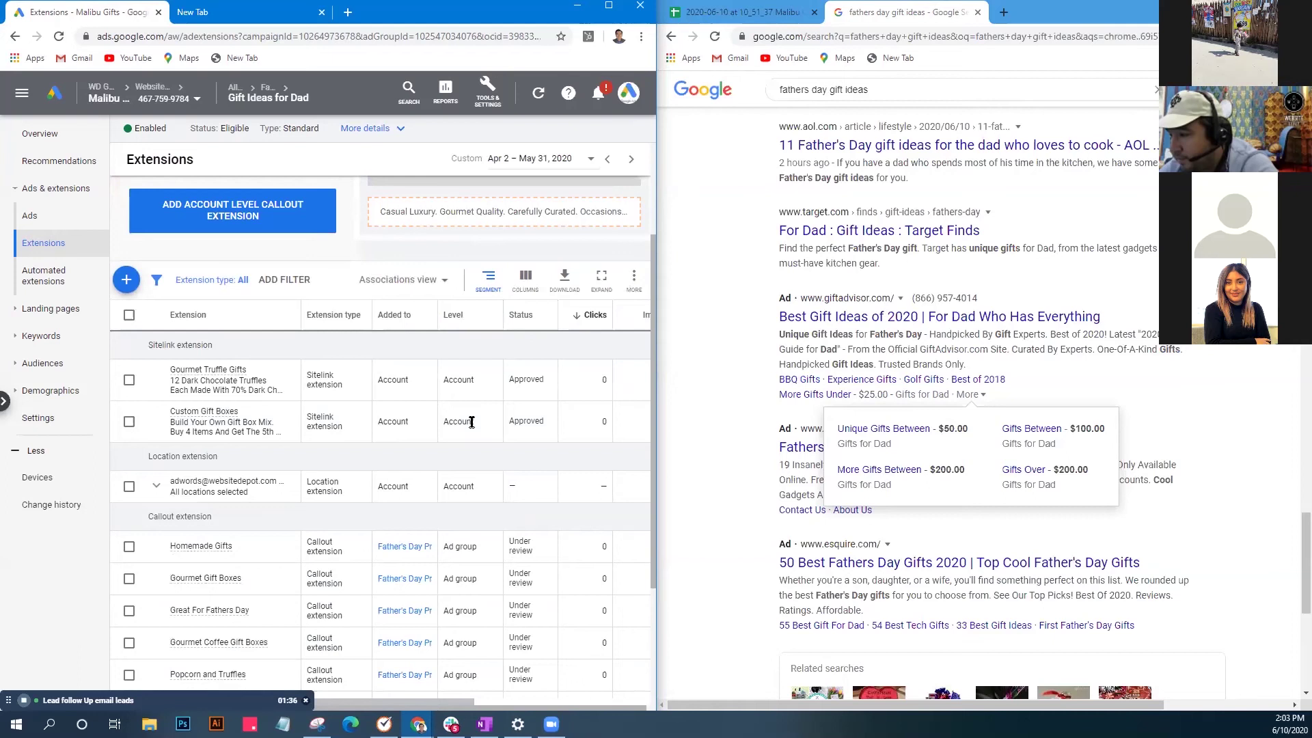
pyautogui.scroll(-2, 471, 423)
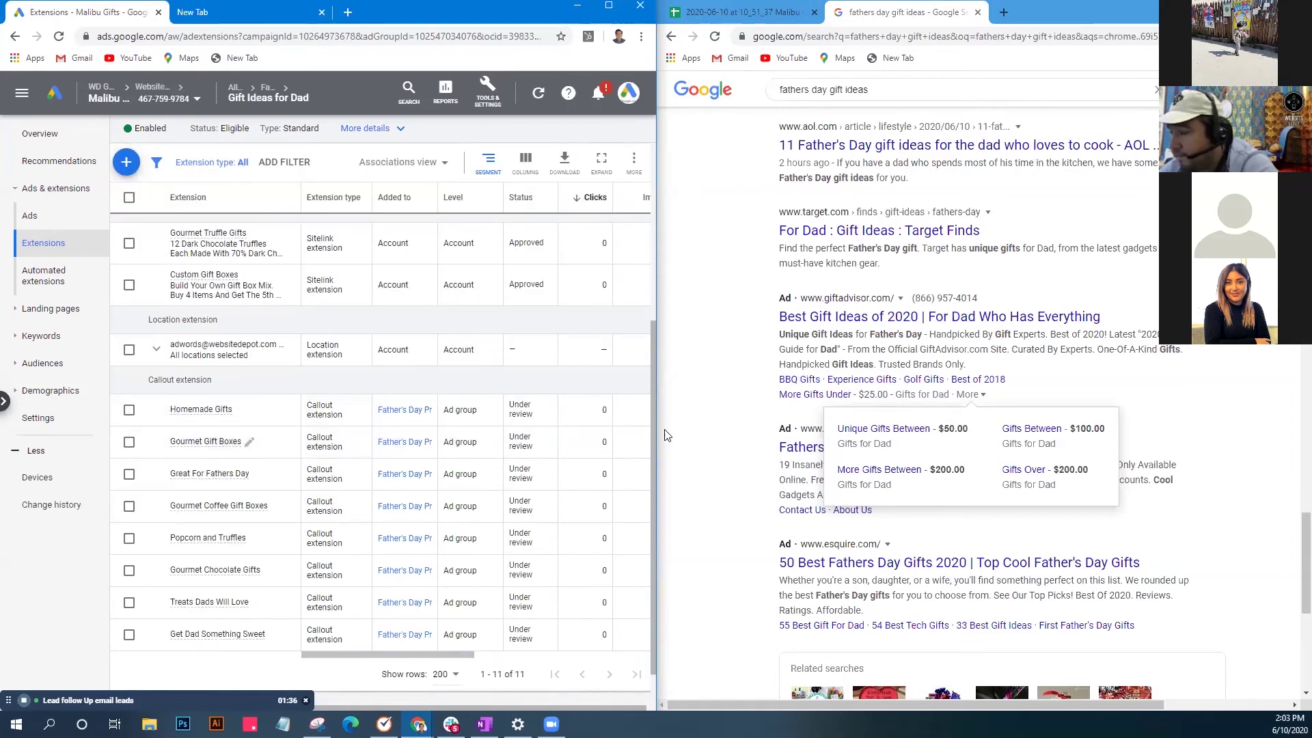
pyautogui.click(129, 410)
pyautogui.click(129, 444)
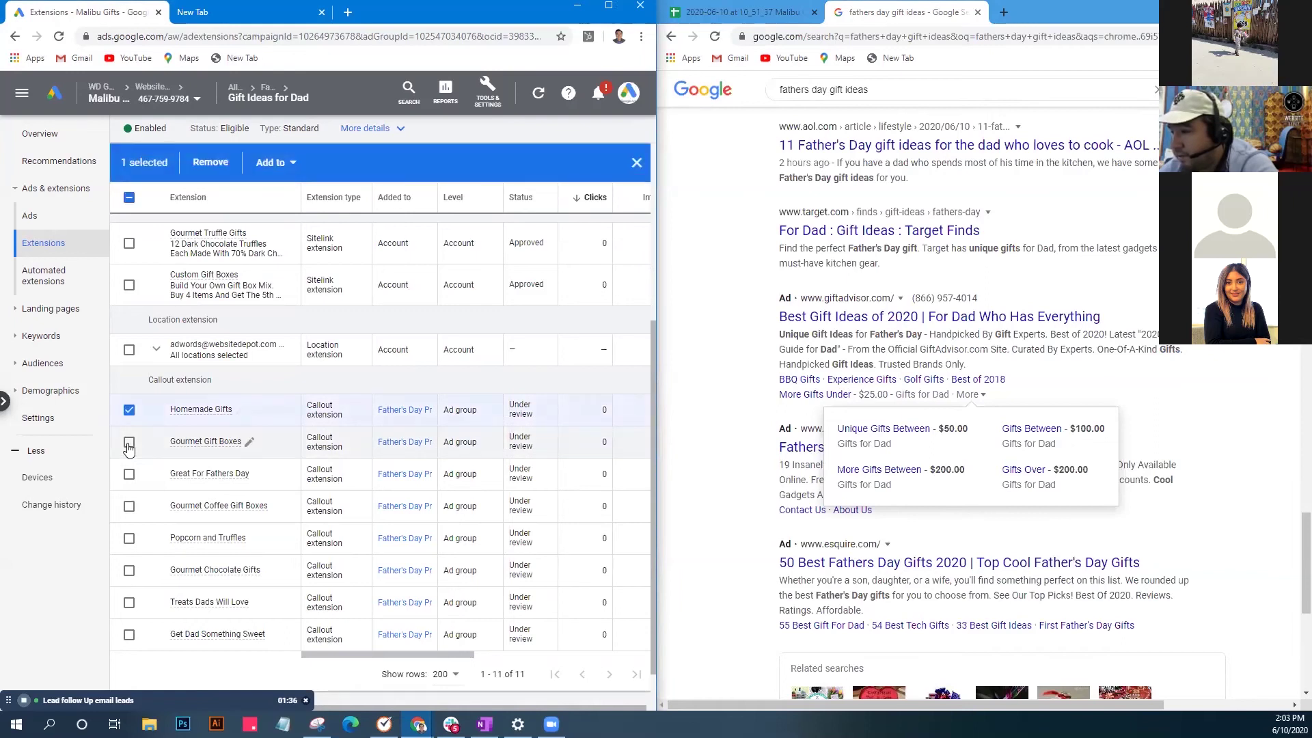
pyautogui.click(129, 474)
pyautogui.click(129, 506)
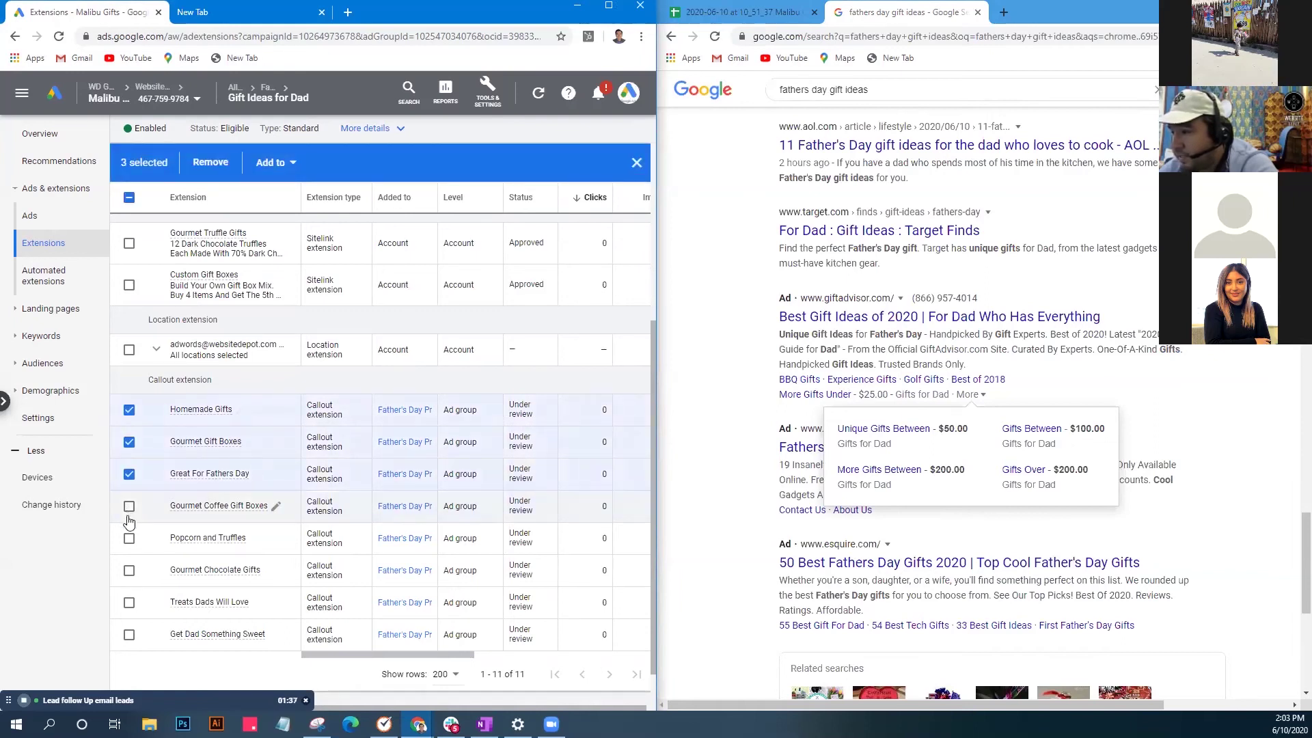
pyautogui.click(129, 538)
pyautogui.click(129, 570)
pyautogui.click(129, 602)
pyautogui.click(130, 634)
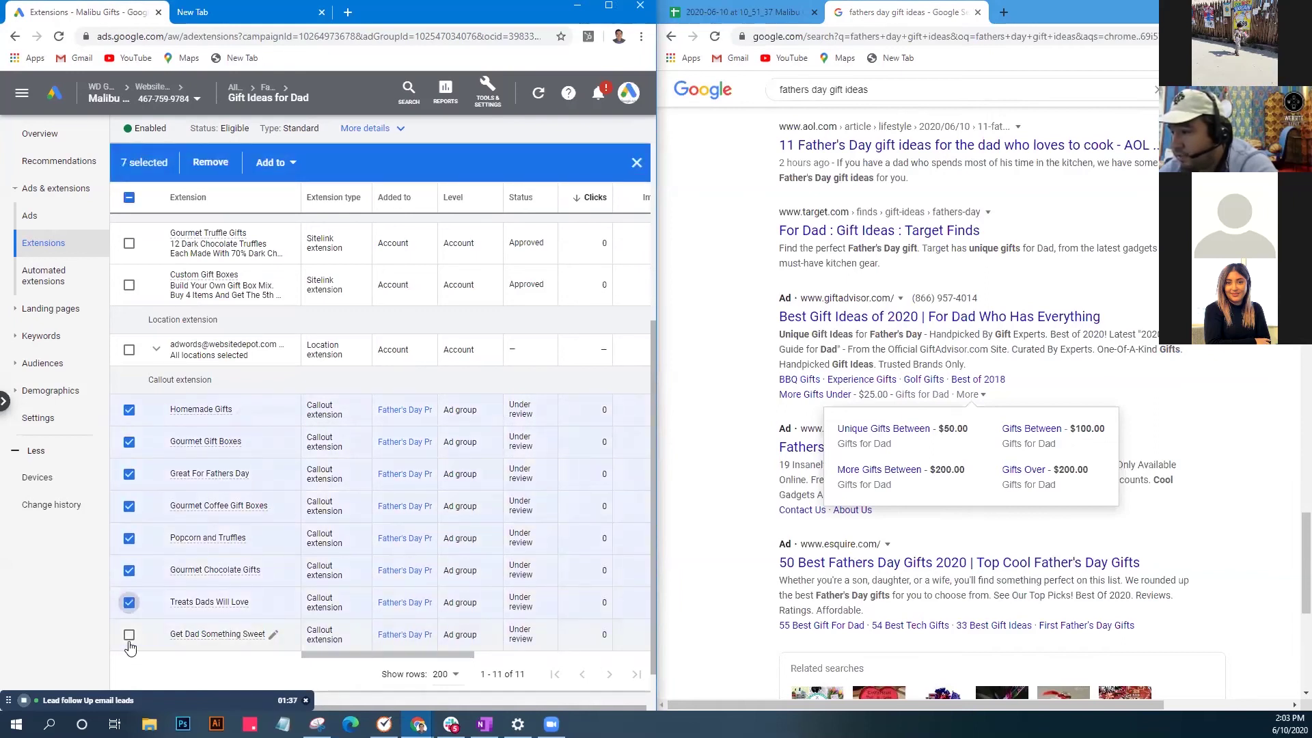
pyautogui.click(298, 171)
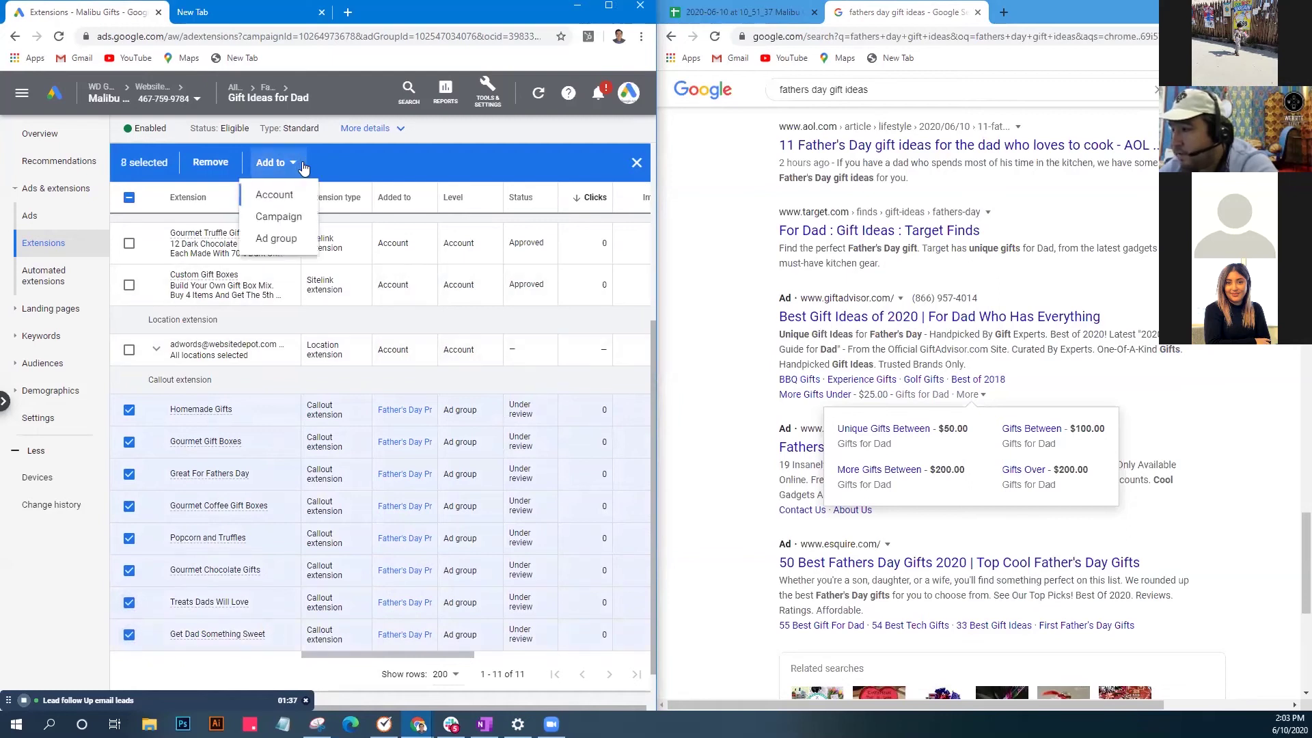
pyautogui.click(294, 239)
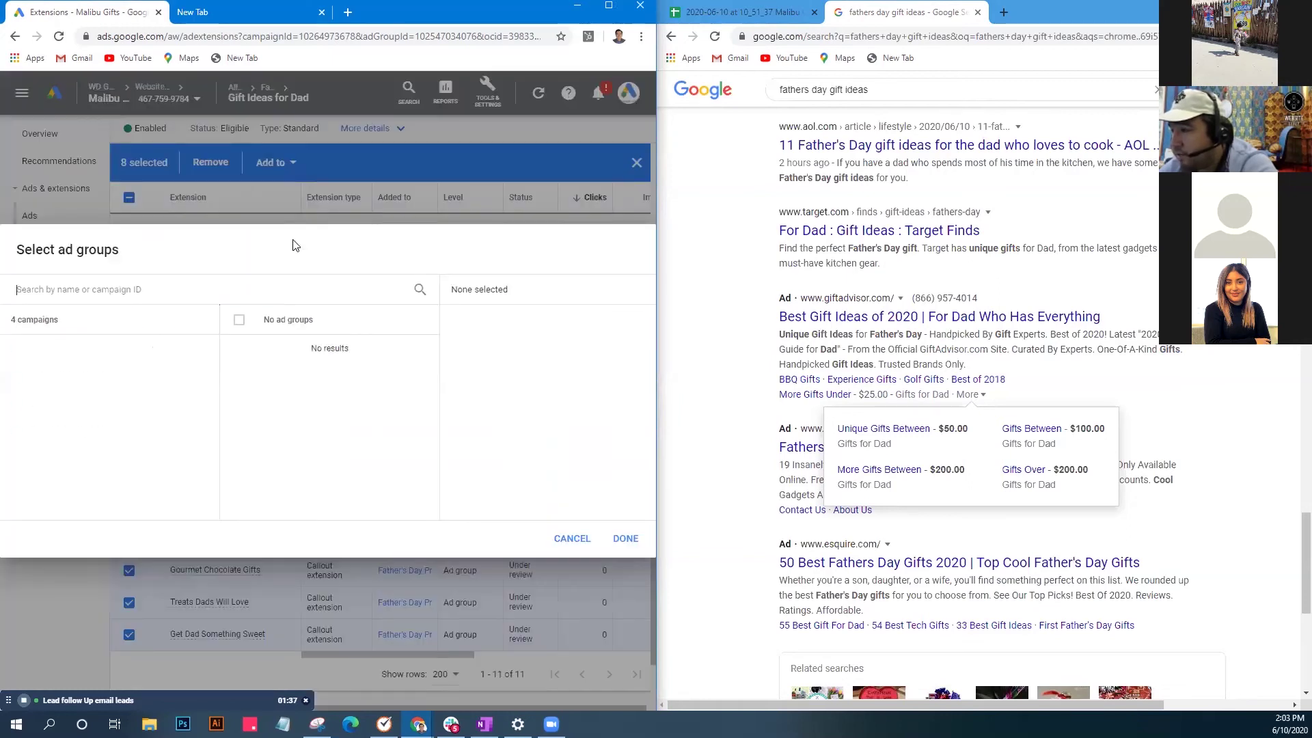
pyautogui.click(153, 379)
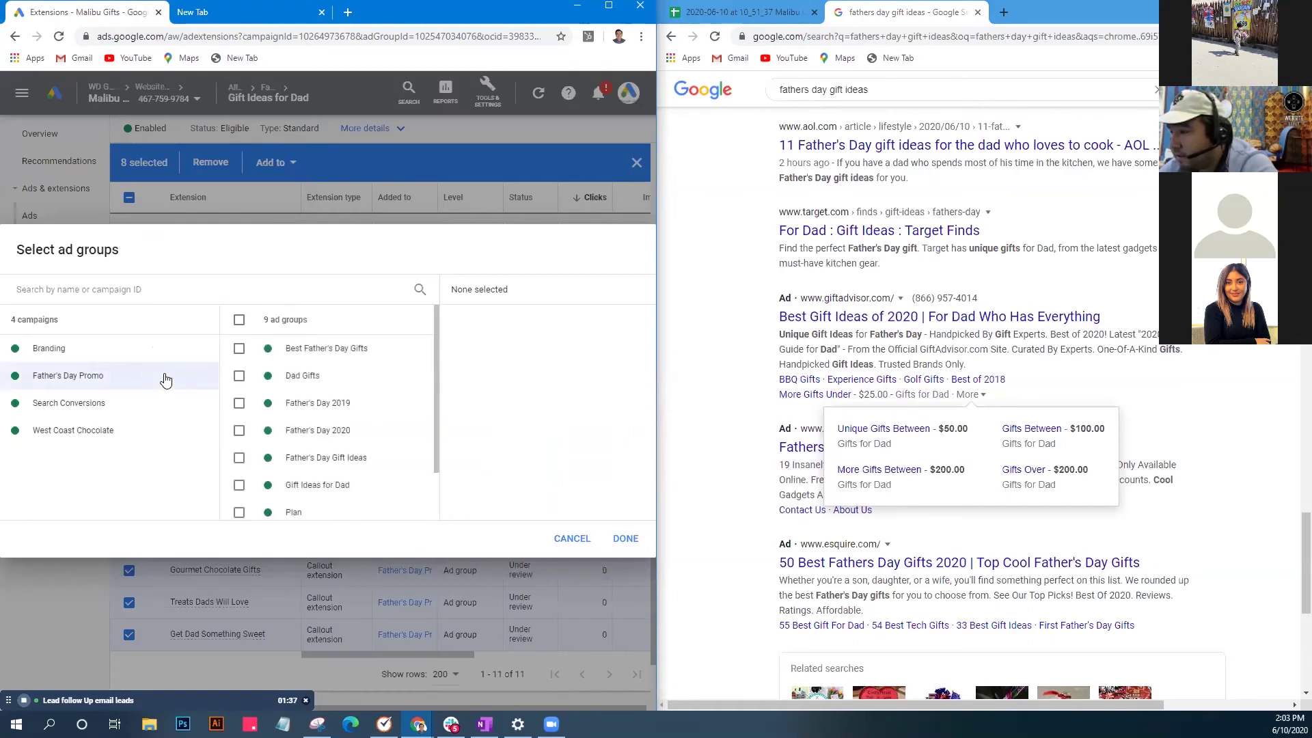
pyautogui.click(239, 350)
pyautogui.click(239, 375)
pyautogui.click(239, 403)
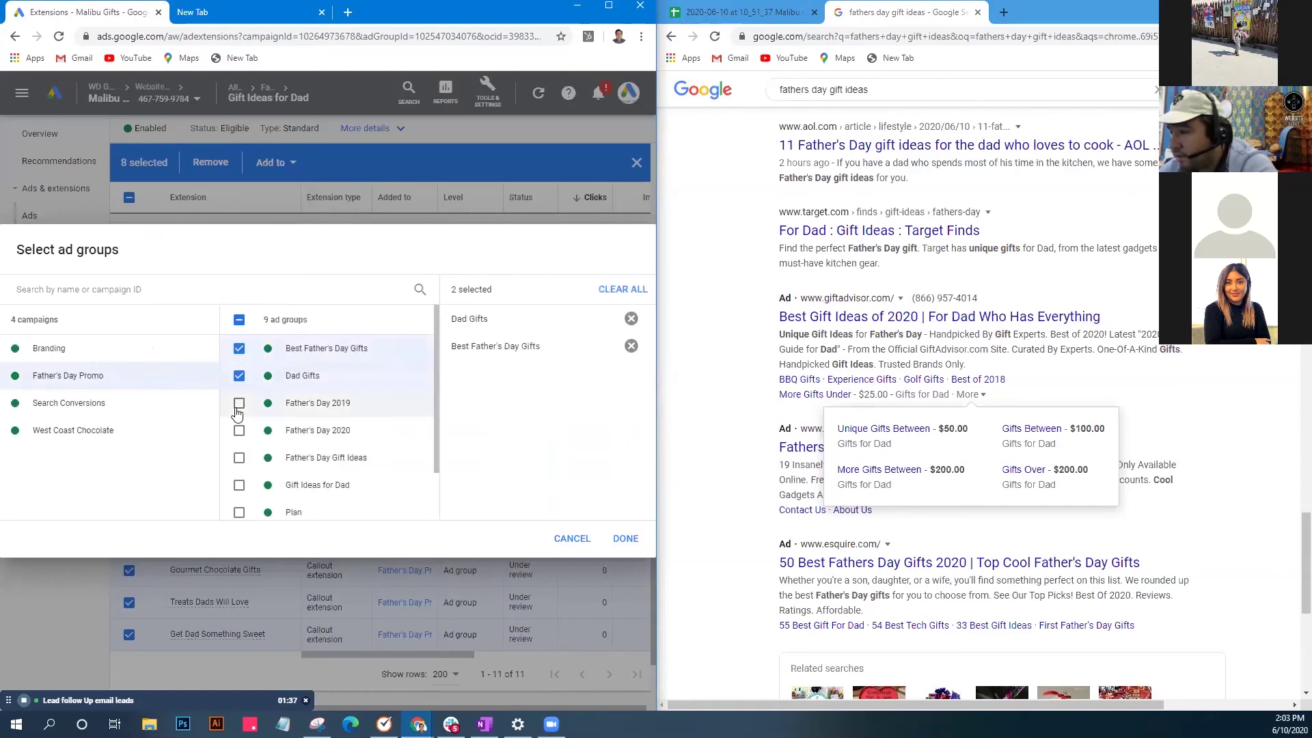
pyautogui.click(239, 431)
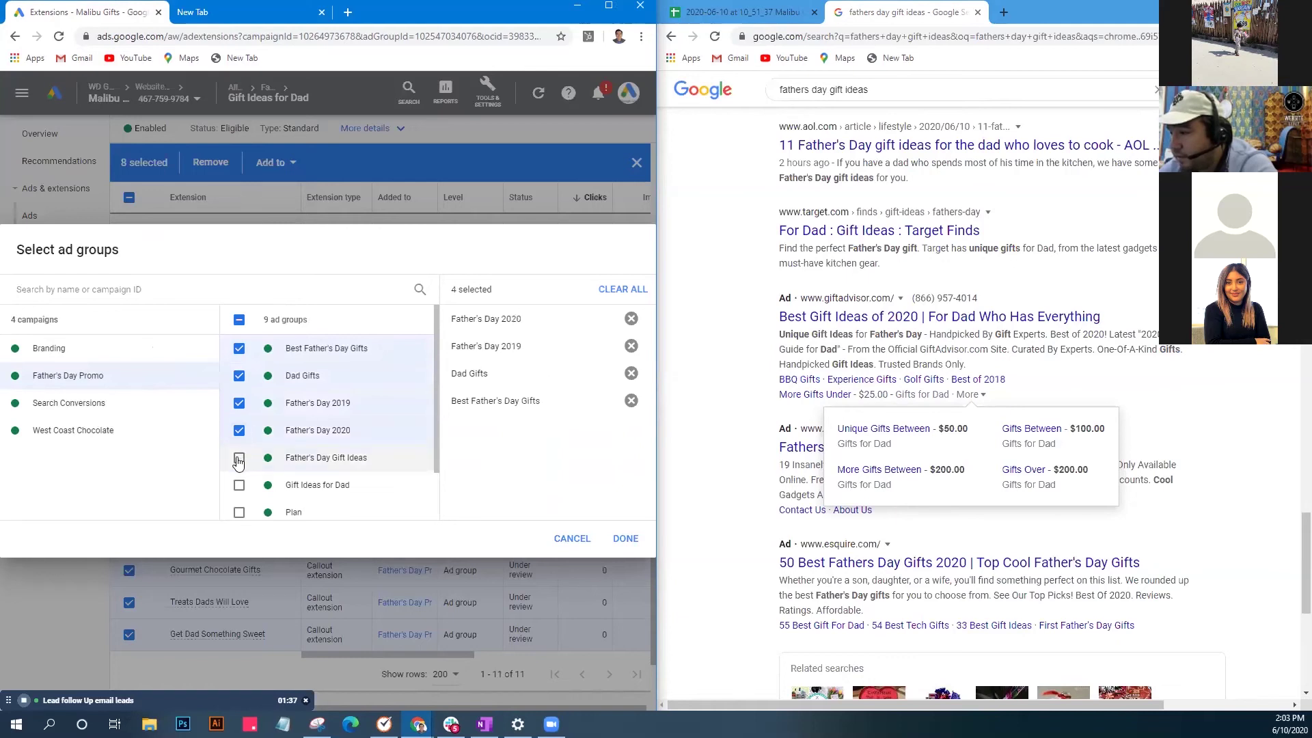
pyautogui.click(240, 458)
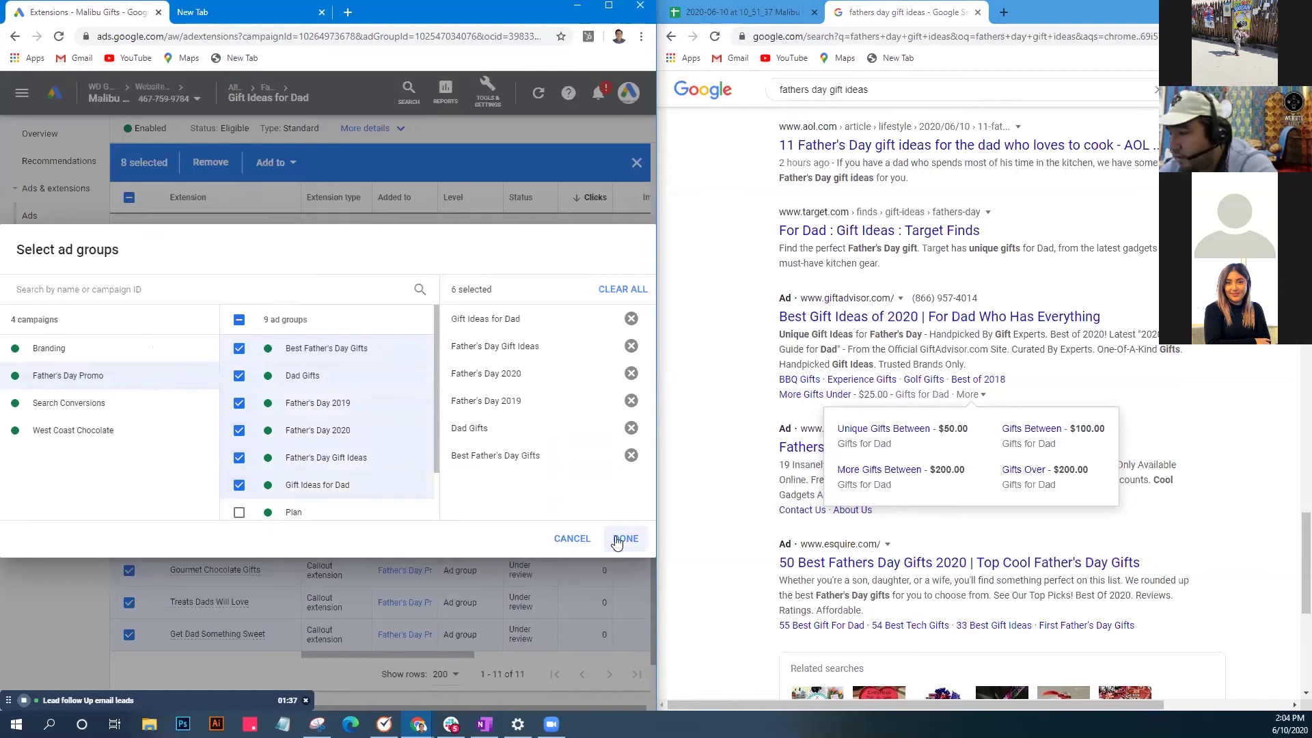
pyautogui.click(623, 538)
# Clear the selection of all extensions in the extensions table.
pyautogui.scroll(2, 203, 299)
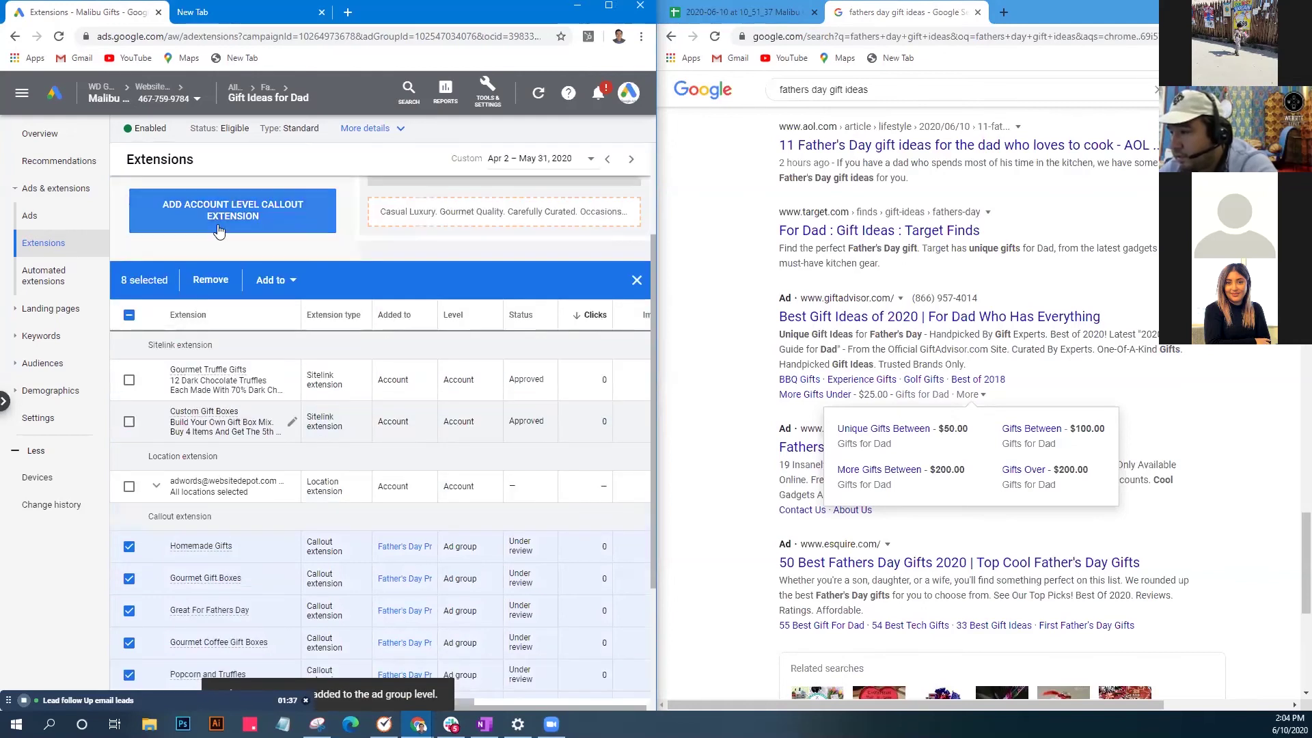
pyautogui.scroll(2, 215, 301)
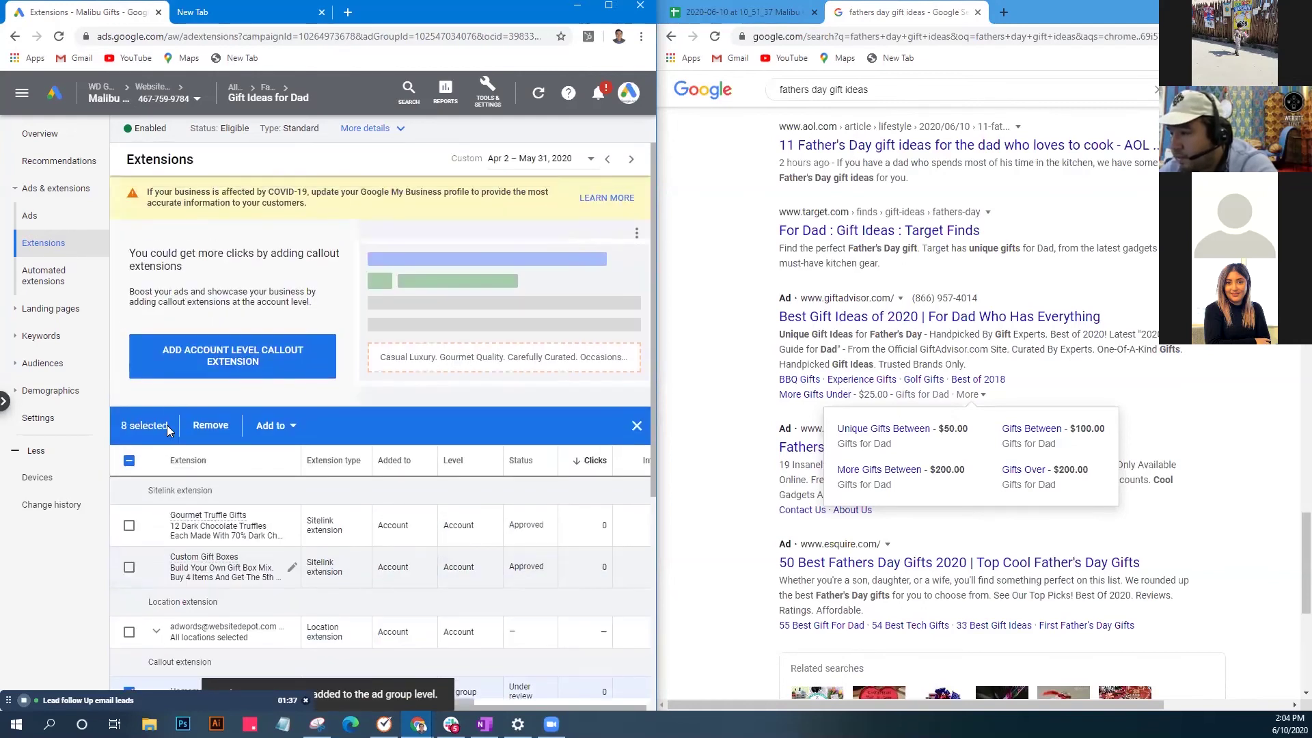
pyautogui.scroll(-2, 167, 425)
pyautogui.click(128, 325)
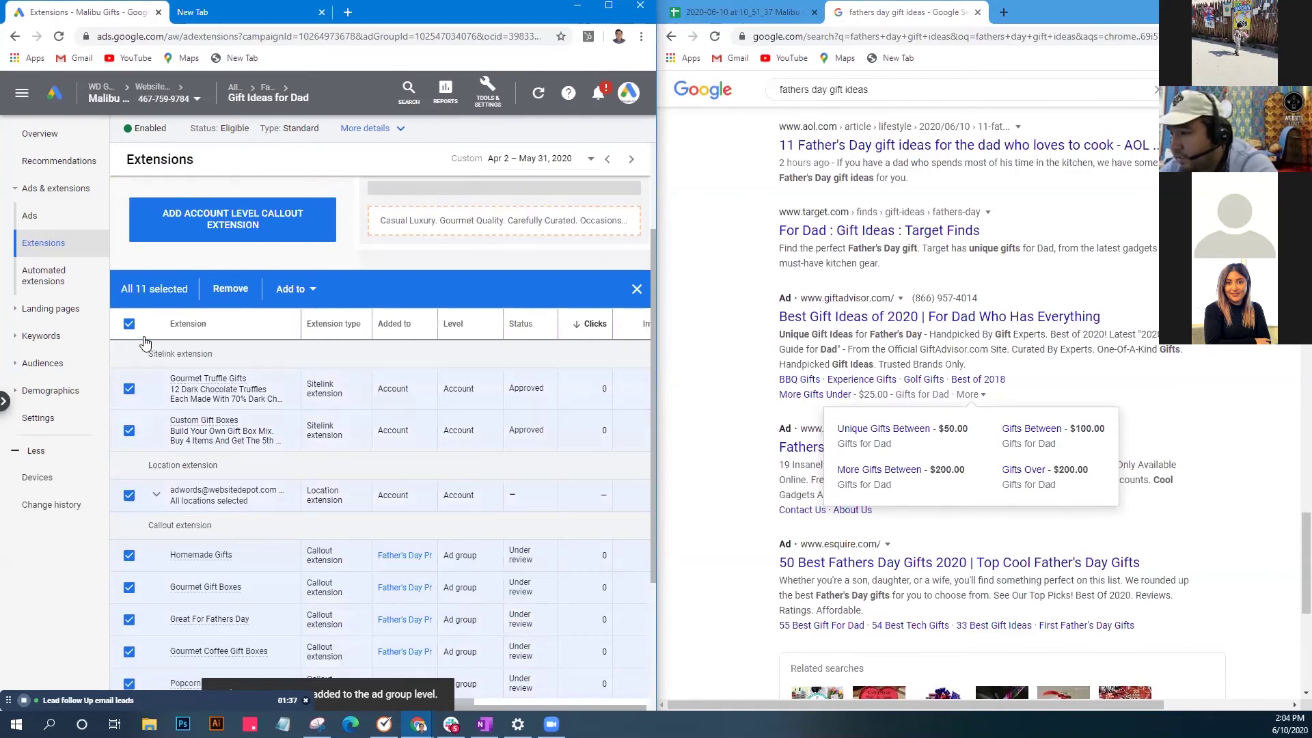
pyautogui.scroll(2, 149, 341)
pyautogui.click(129, 461)
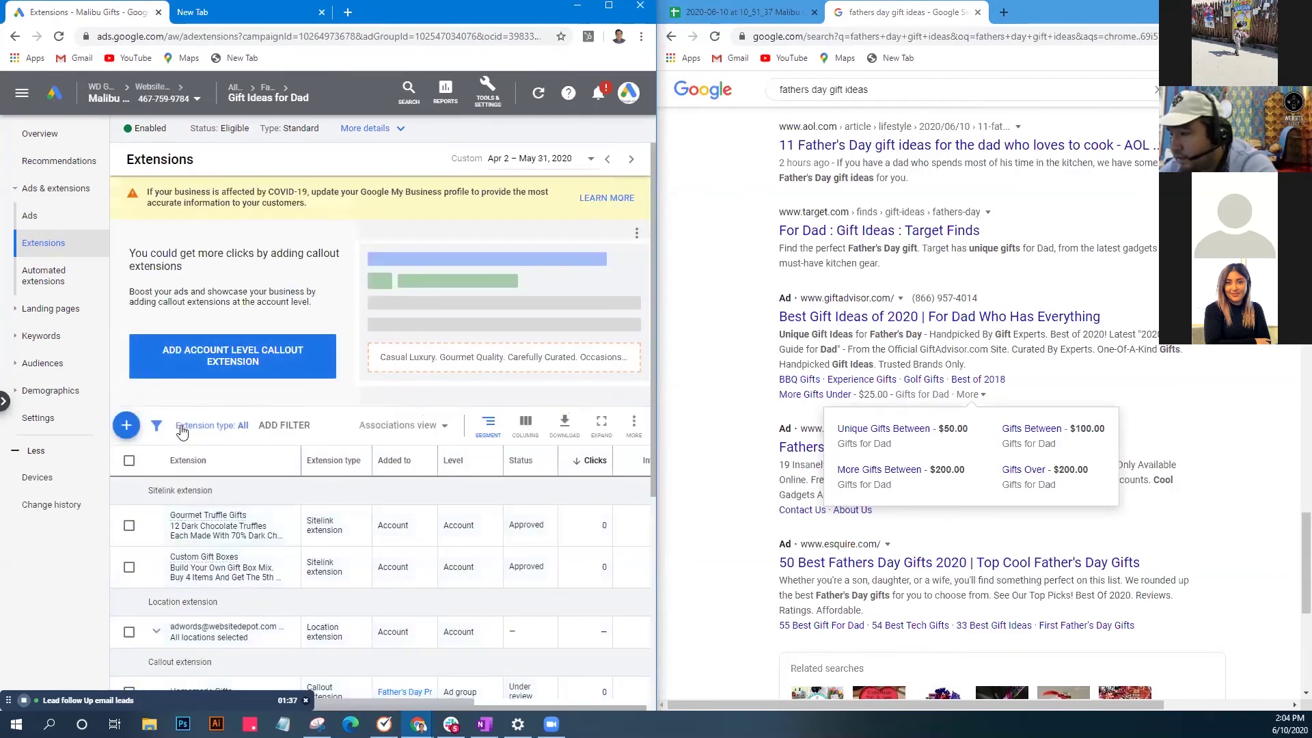
# Start a new sitelink extension for the Gift Ideas for Dad ad group.
pyautogui.scroll(-4, 129, 437)
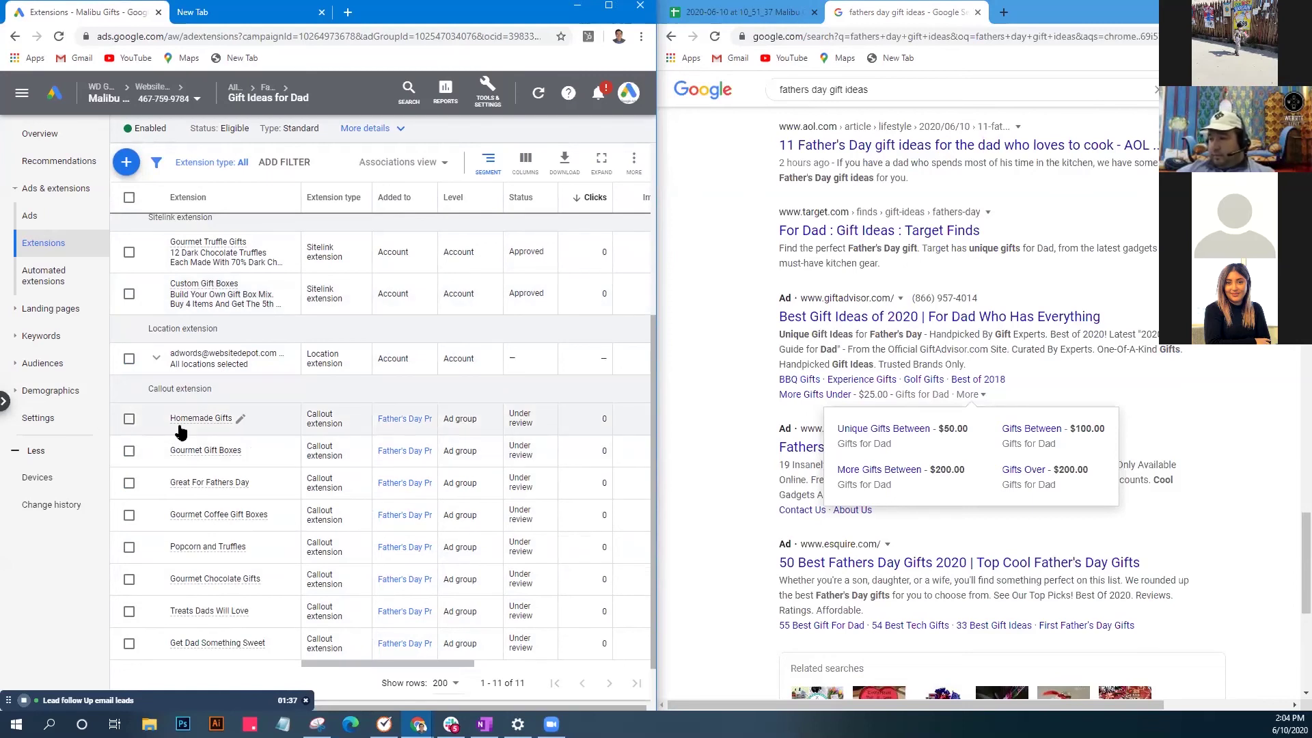
pyautogui.scroll(1, 151, 437)
pyautogui.click(125, 213)
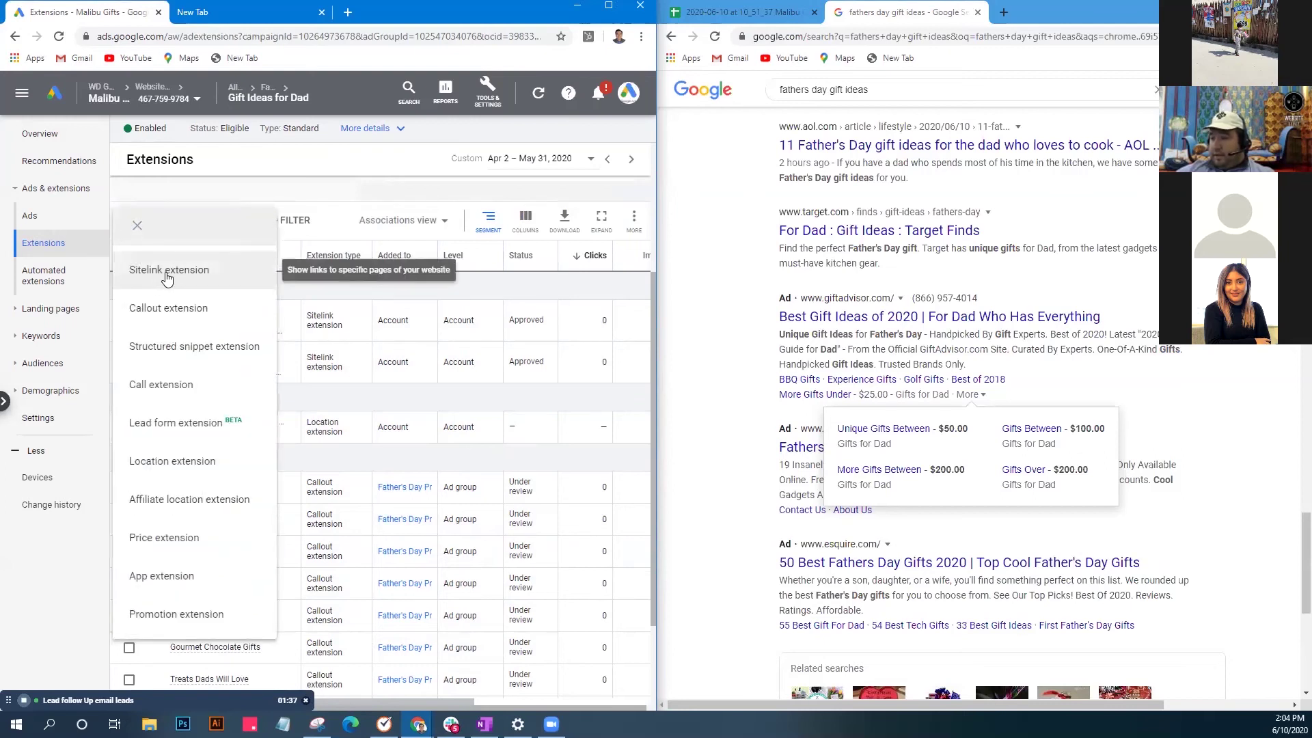
pyautogui.click(168, 269)
# Reopen the malibugift.com homepage beside the sitelink form and examine its gift categories, blog section and footer links for sitelink ideas.
pyautogui.scroll(10, 1124, 284)
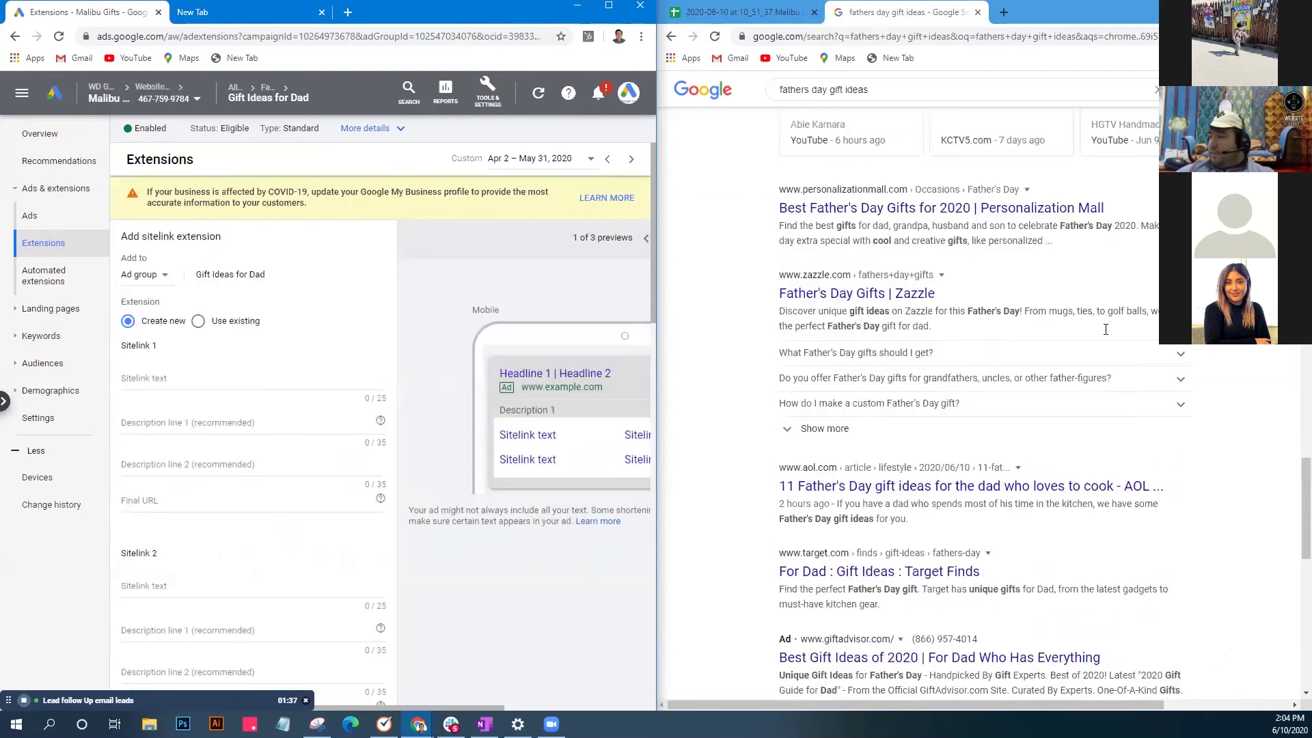
pyautogui.scroll(10, 1123, 286)
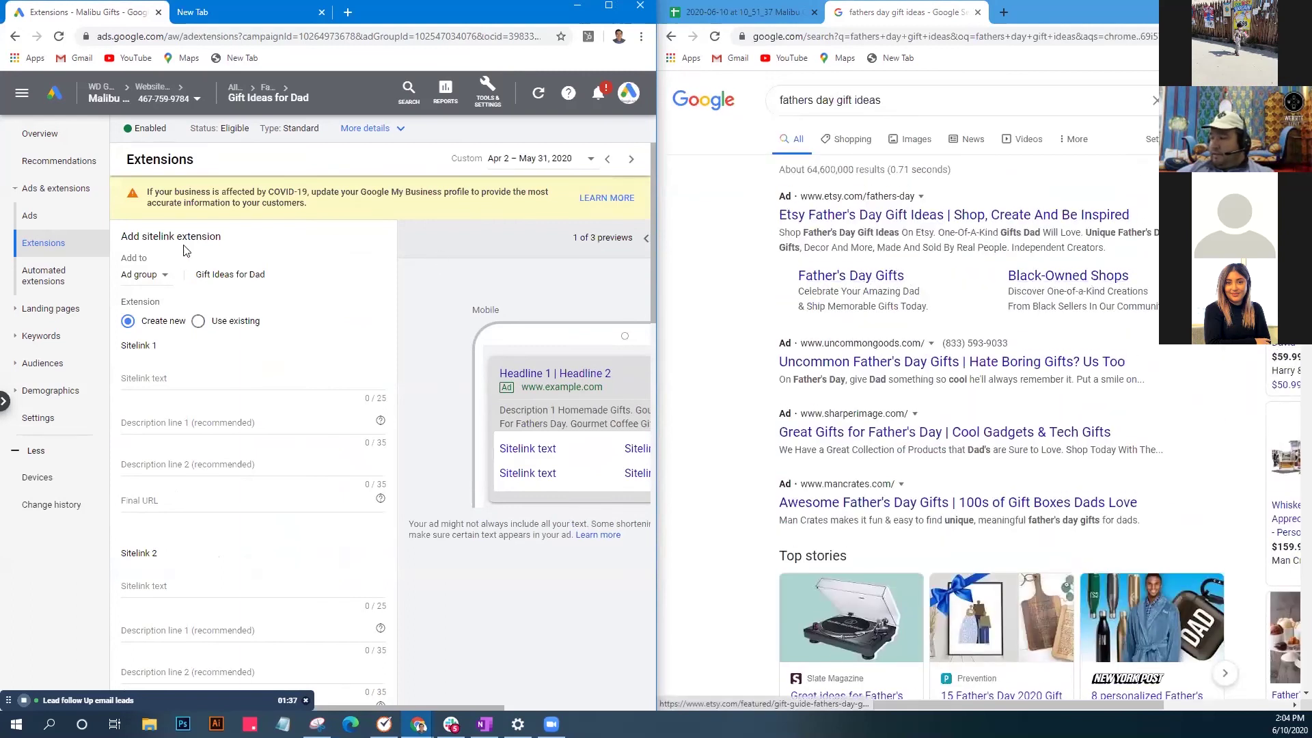
pyautogui.hotkey('ctrl', 'shift', 't')
pyautogui.scroll(-15, 1033, 369)
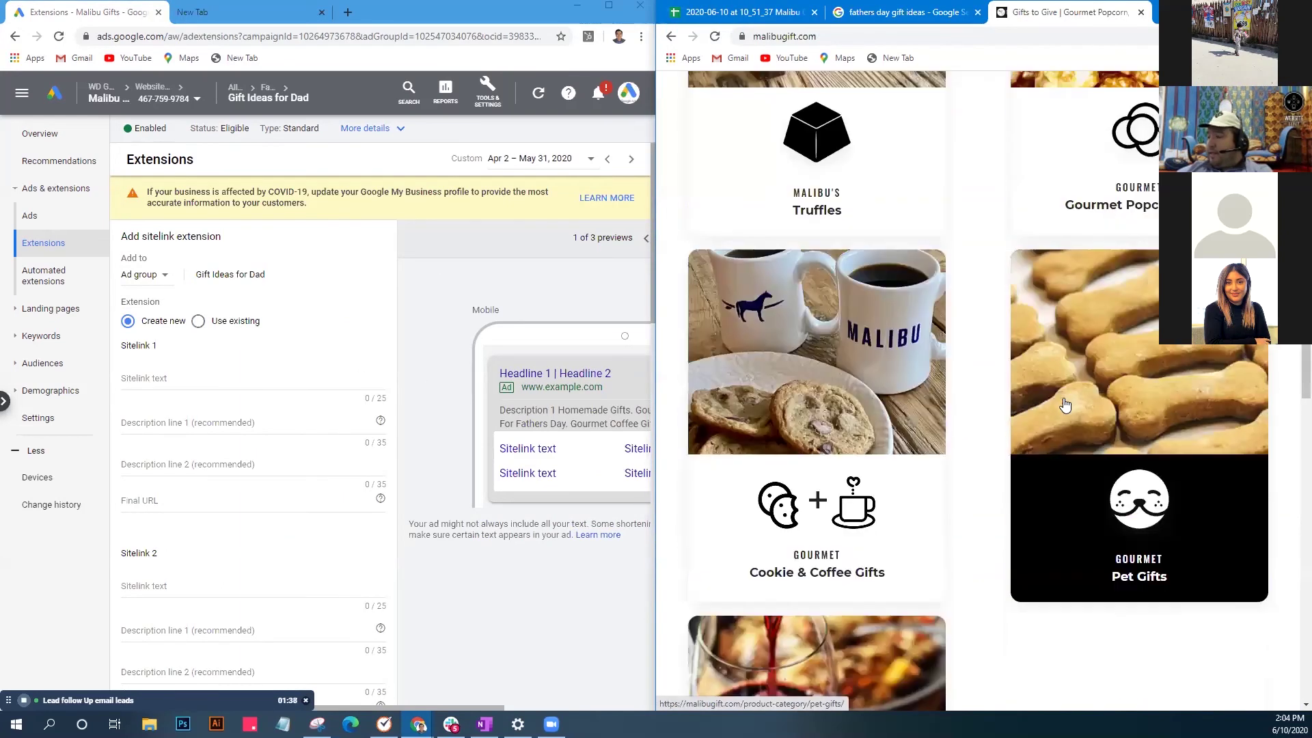
pyautogui.scroll(-8, 1069, 410)
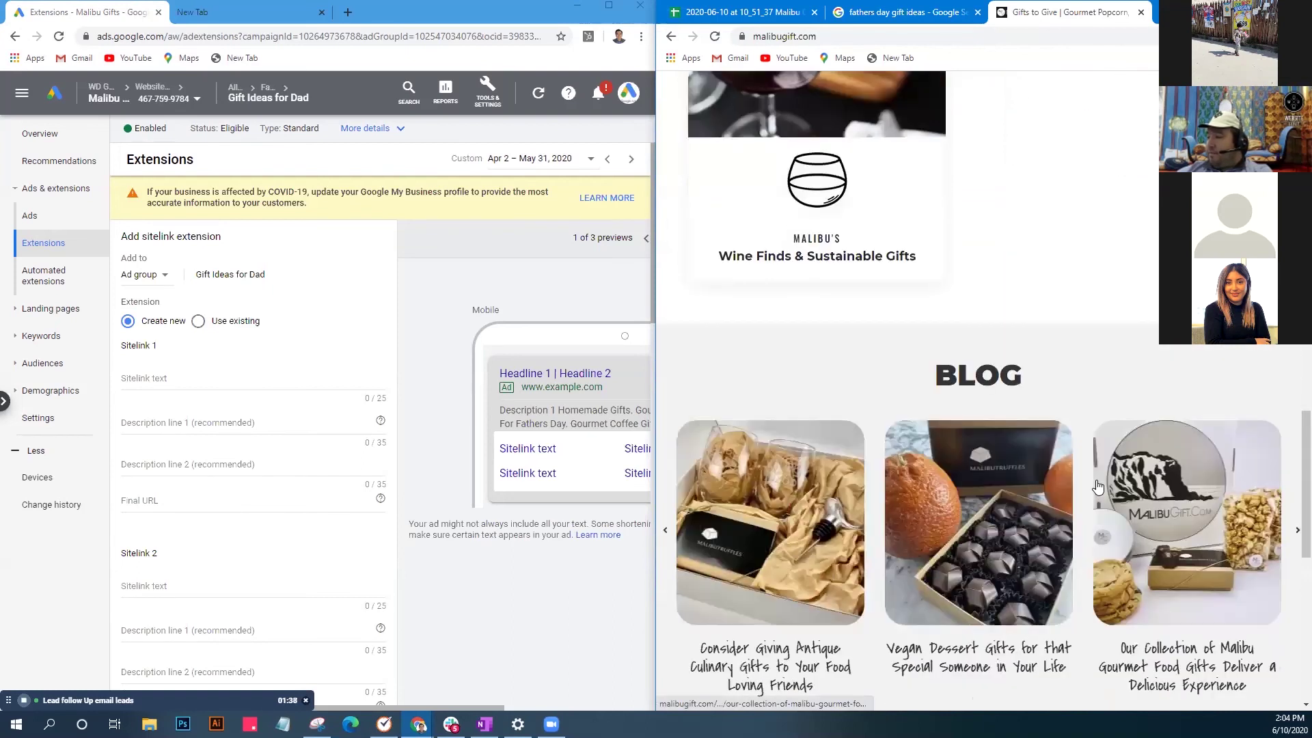
pyautogui.scroll(-5, 1098, 486)
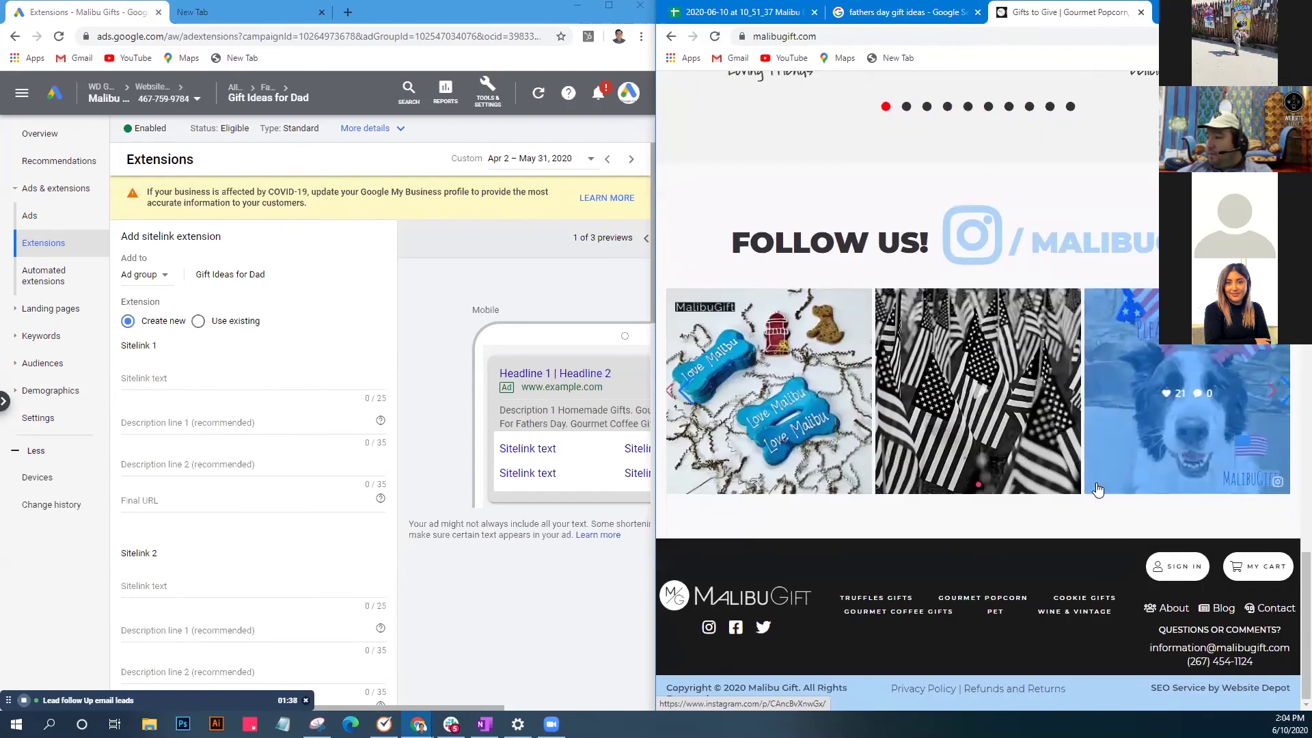
pyautogui.scroll(15, 1098, 486)
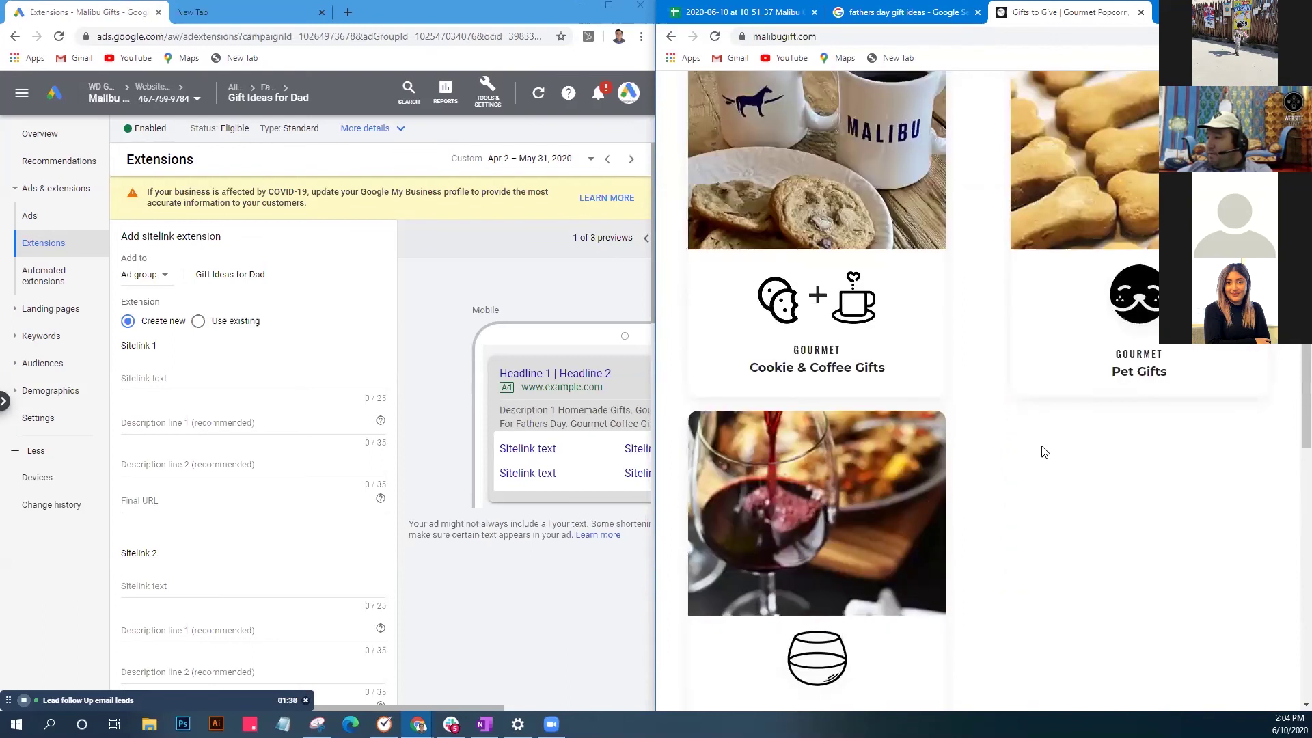
pyautogui.scroll(-3, 1043, 452)
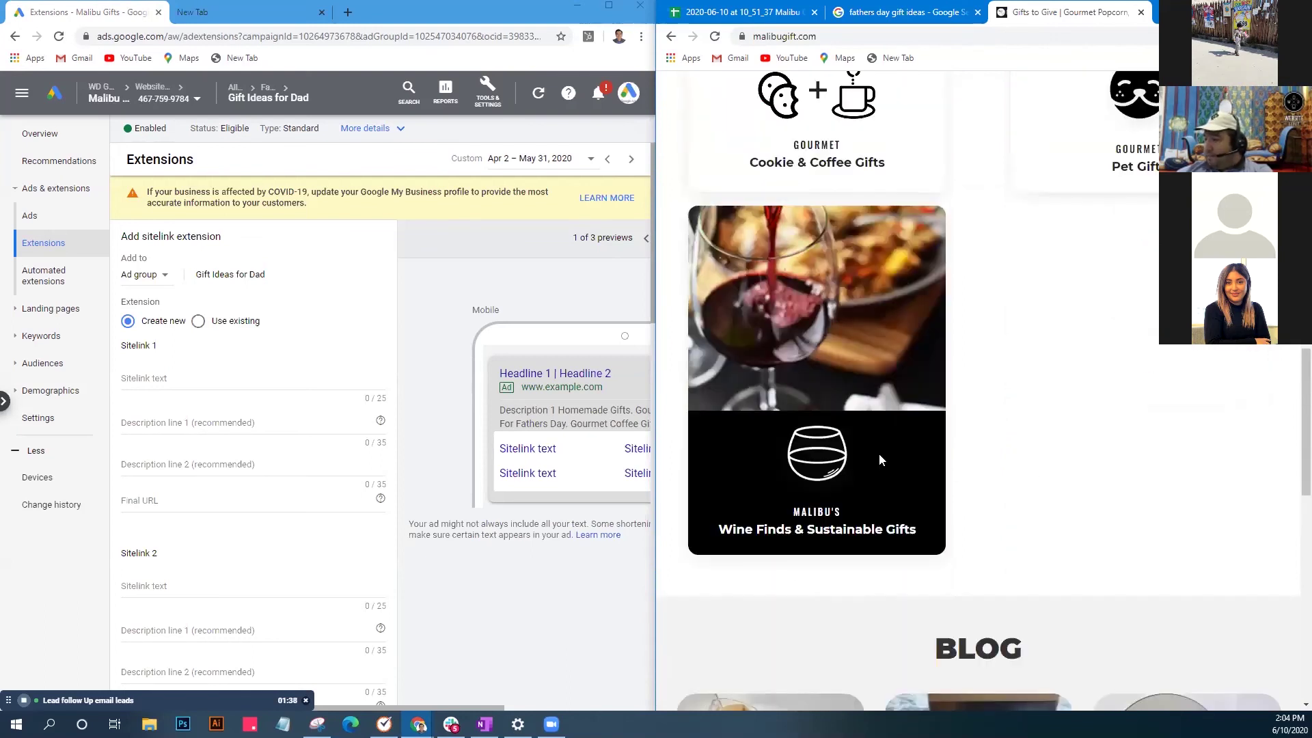
# Open the Wine Finds & Sustainable Gifts category page on malibugift.com, look over its products and copy the page URL.
pyautogui.click(806, 335)
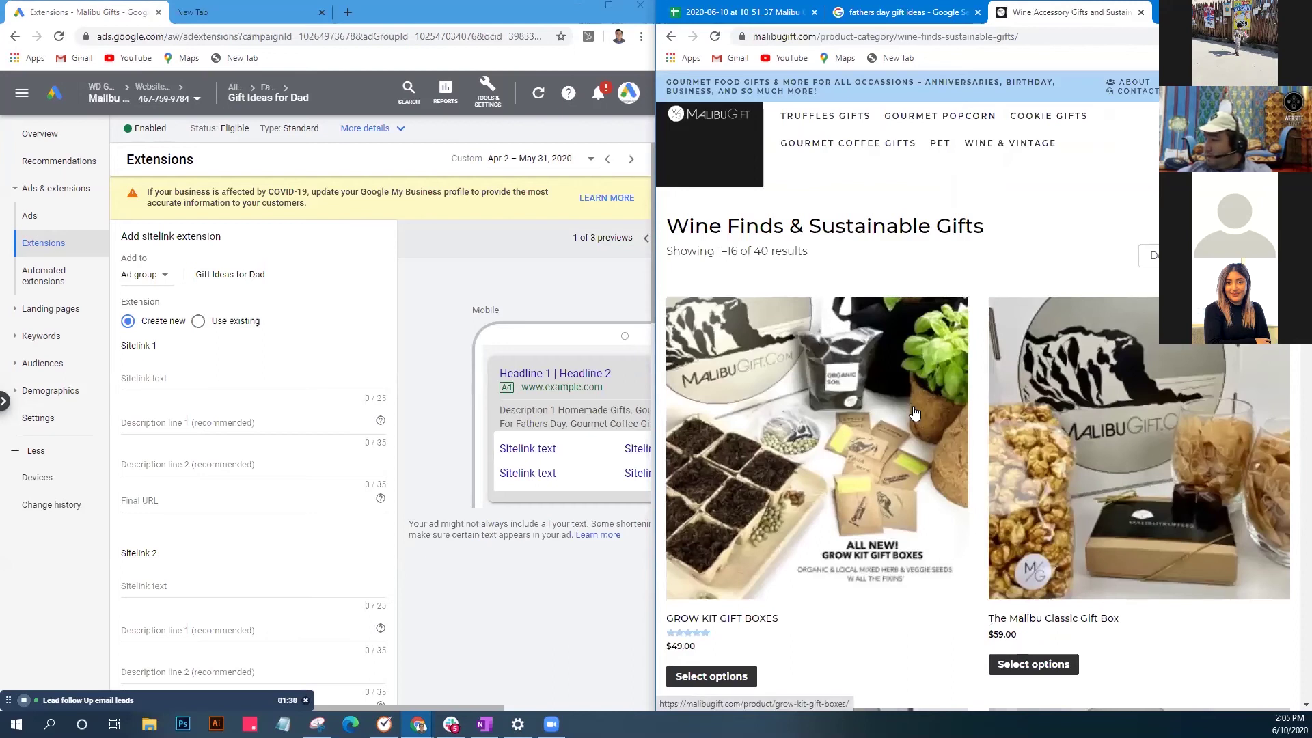
pyautogui.scroll(-5, 914, 412)
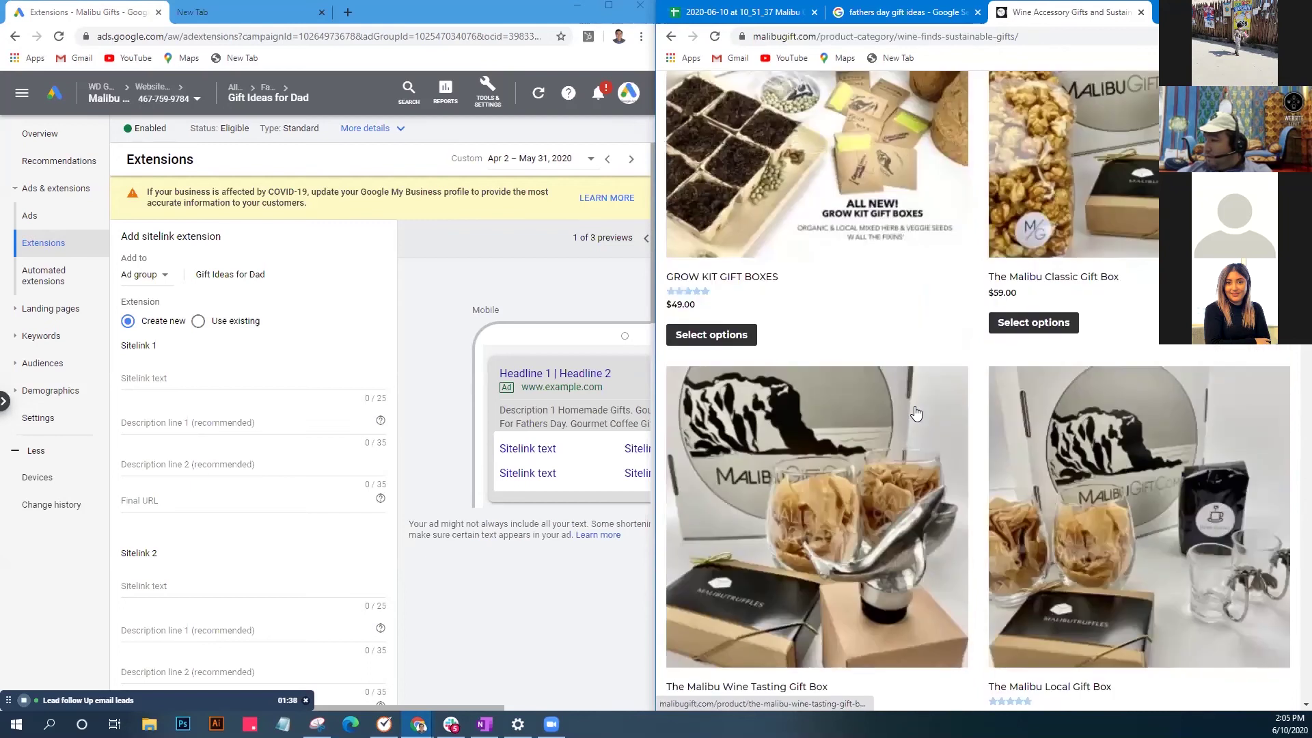
pyautogui.scroll(-9, 915, 413)
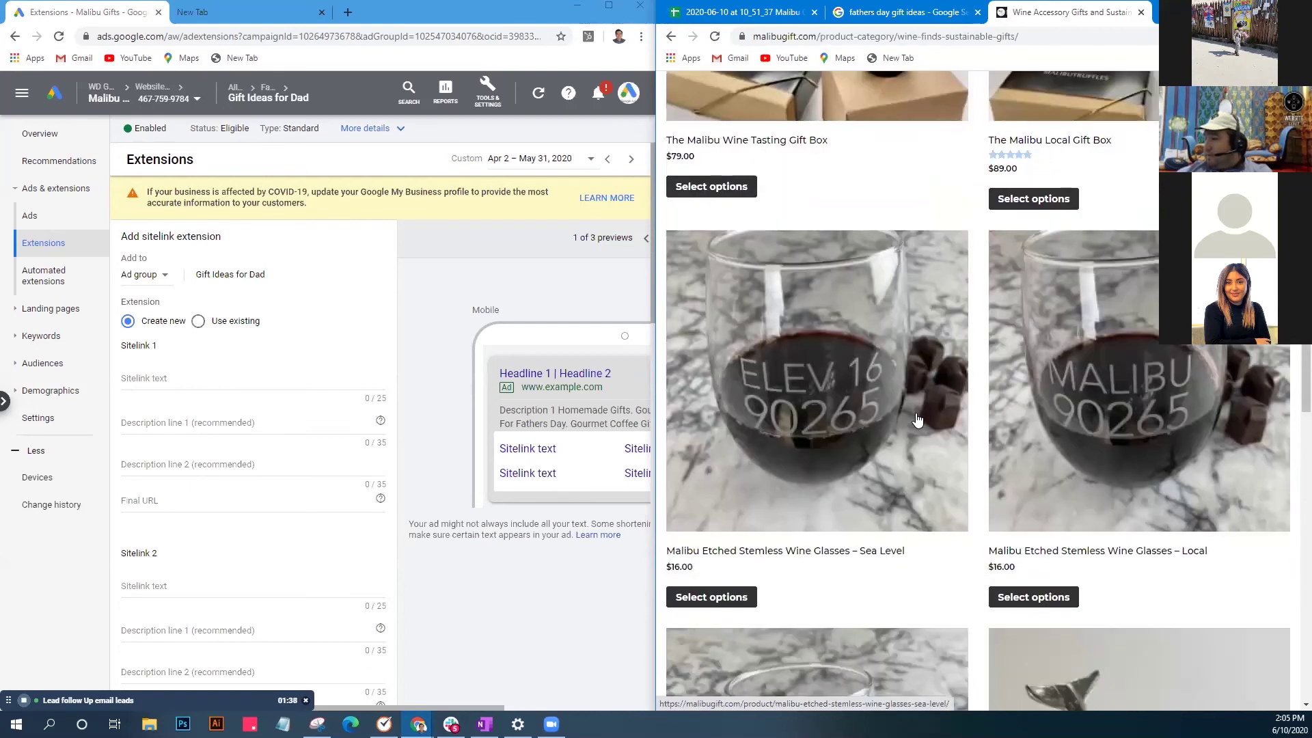
pyautogui.click(881, 38)
pyautogui.hotkey('ctrl', 'c')
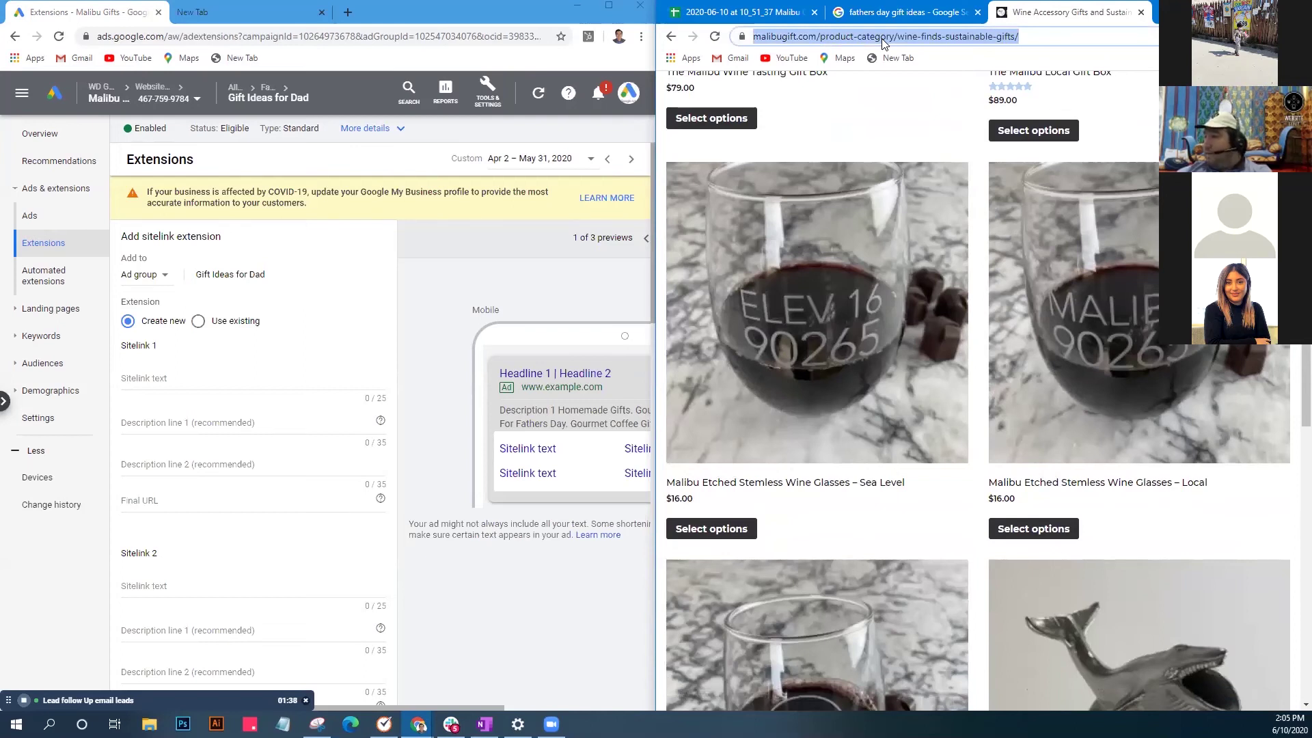
# Set Sitelink 2's text to "Wine Finds For Dad" and its final URL to the copied Wine Finds & Sustainable Gifts page address.
pyautogui.click(249, 385)
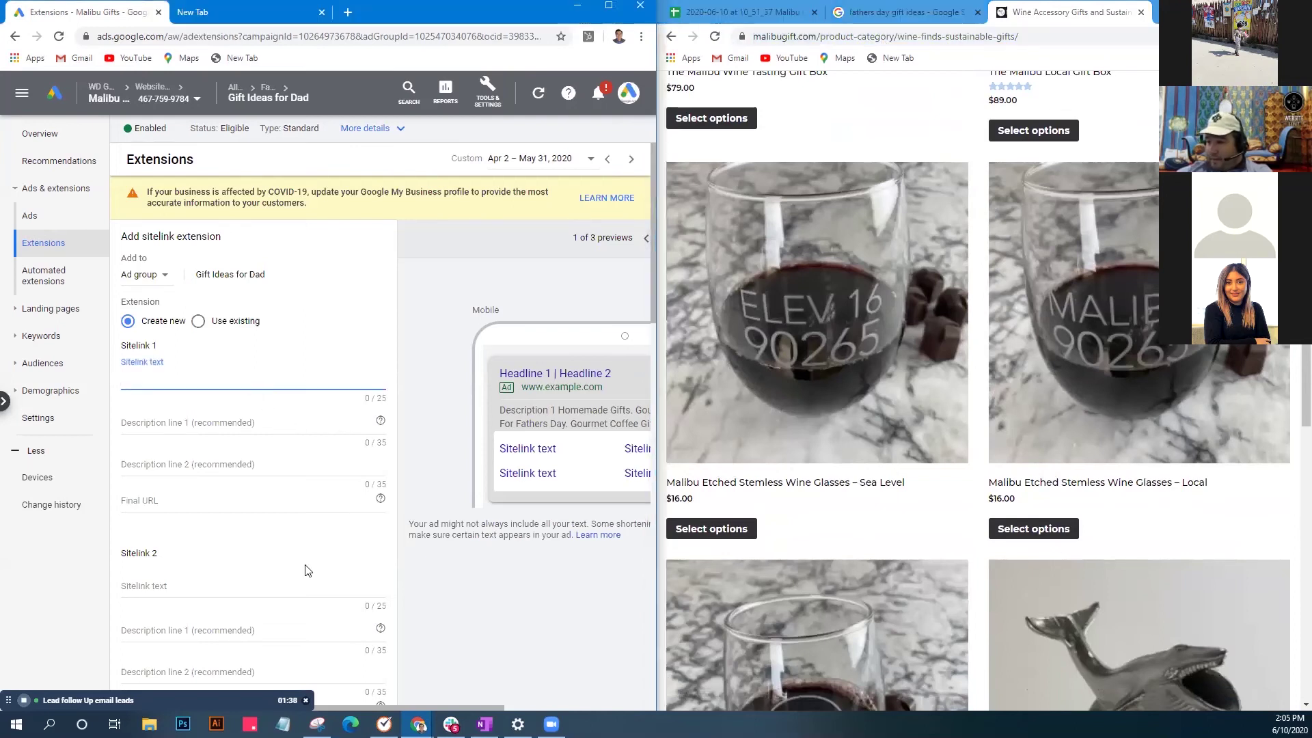
pyautogui.scroll(-2, 305, 569)
pyautogui.click(232, 450)
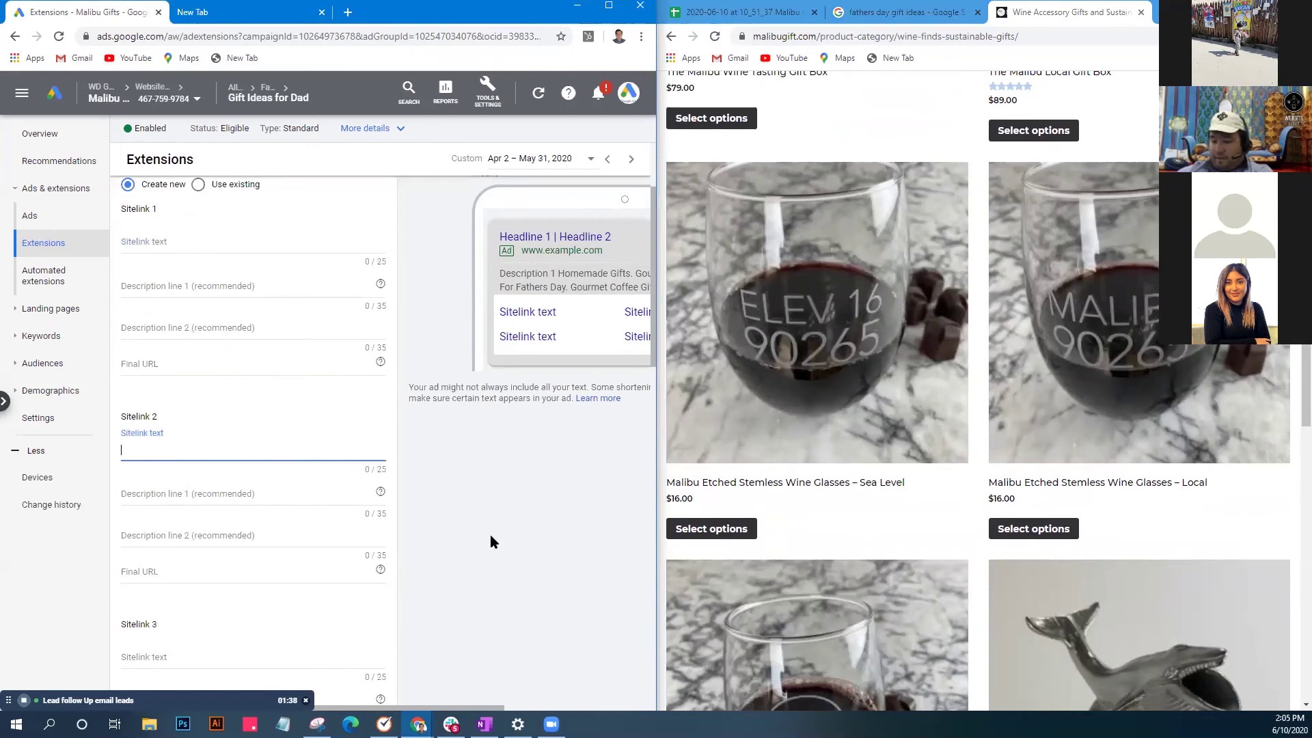
pyautogui.write('Wine Finds For Dad')
pyautogui.press('Tab')
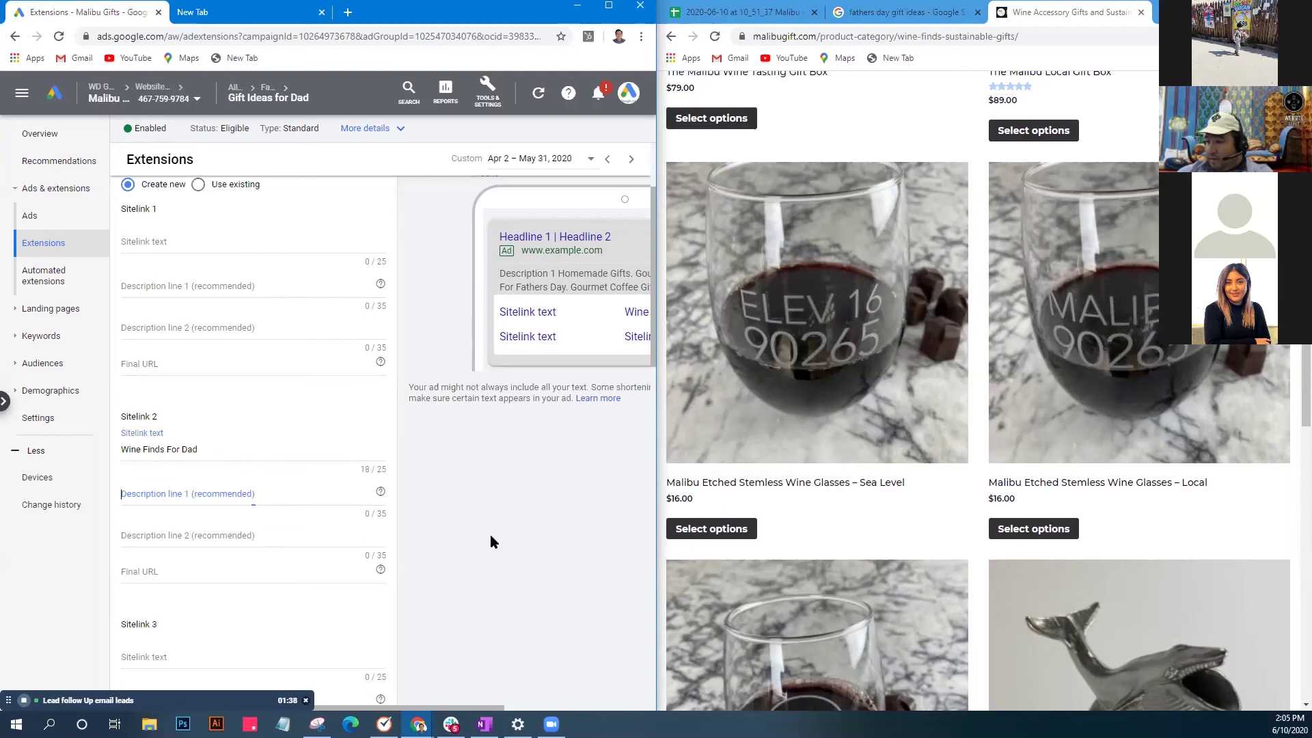
pyautogui.click(268, 581)
pyautogui.hotkey('ctrl', 'v')
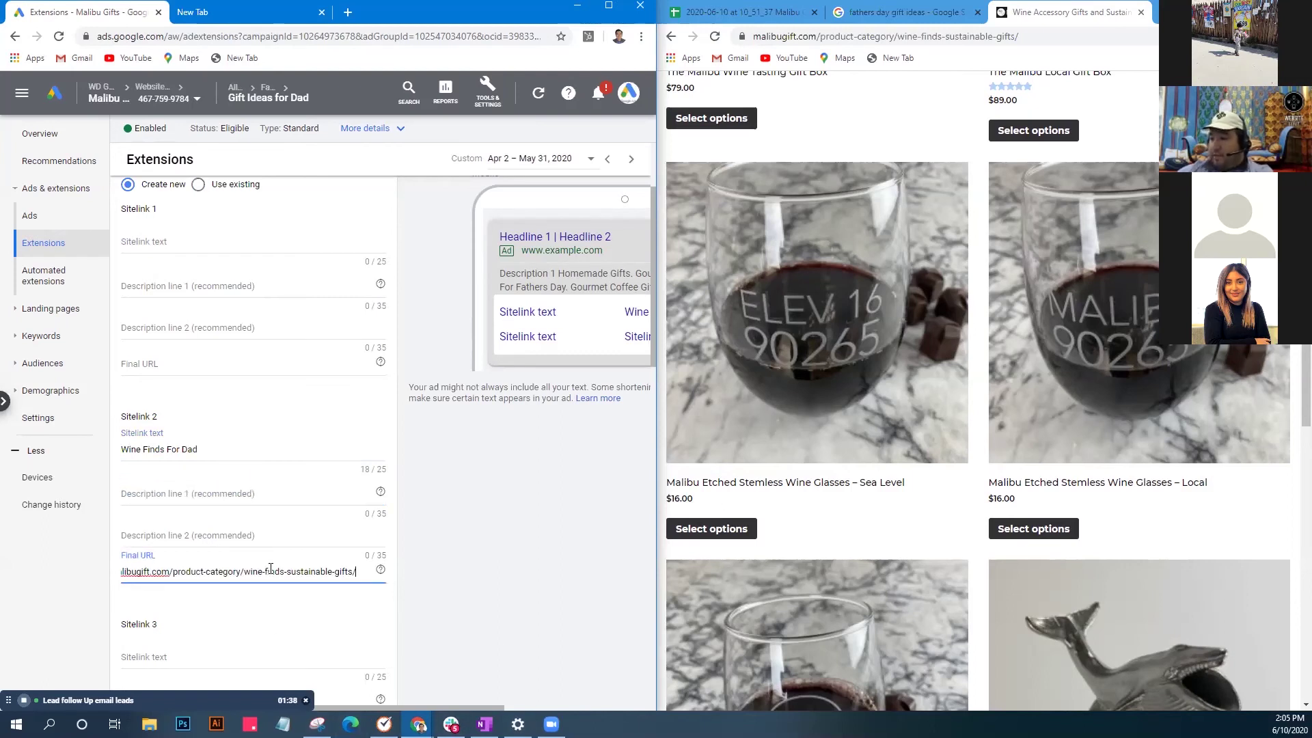
pyautogui.click(915, 38)
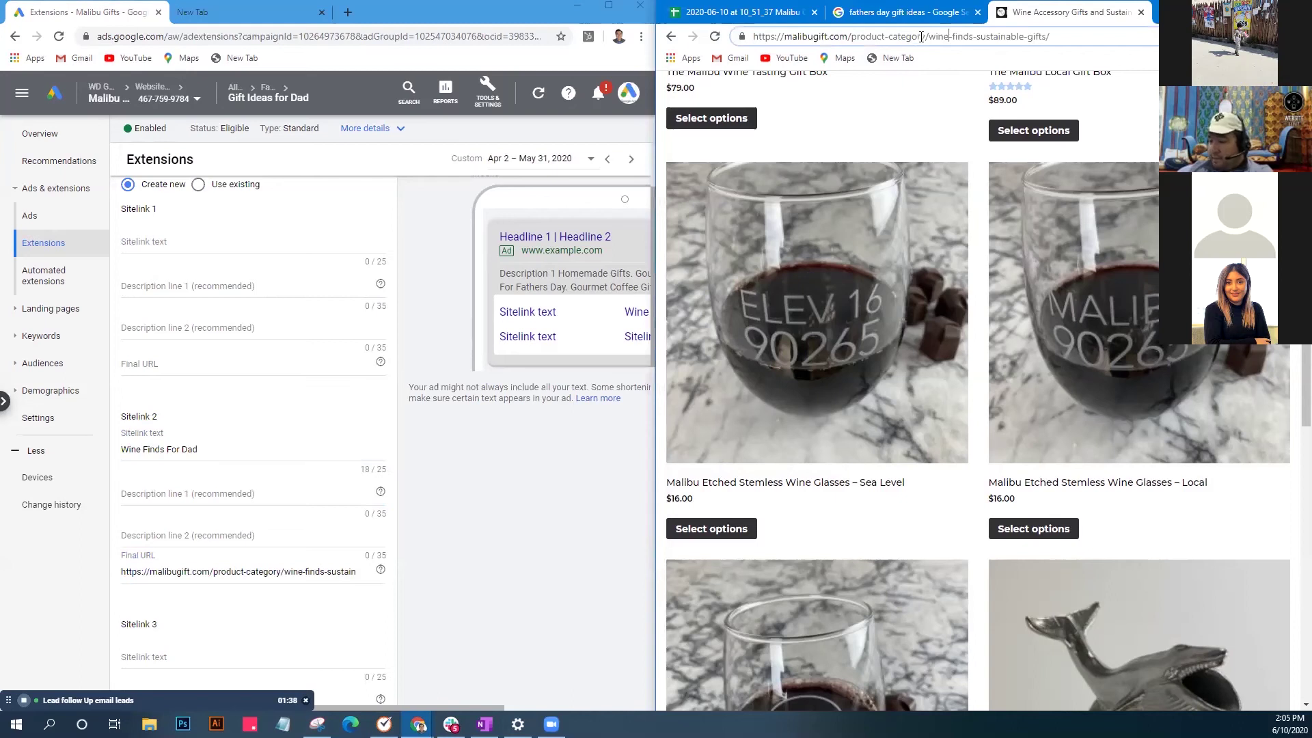
pyautogui.tripleClick(921, 36)
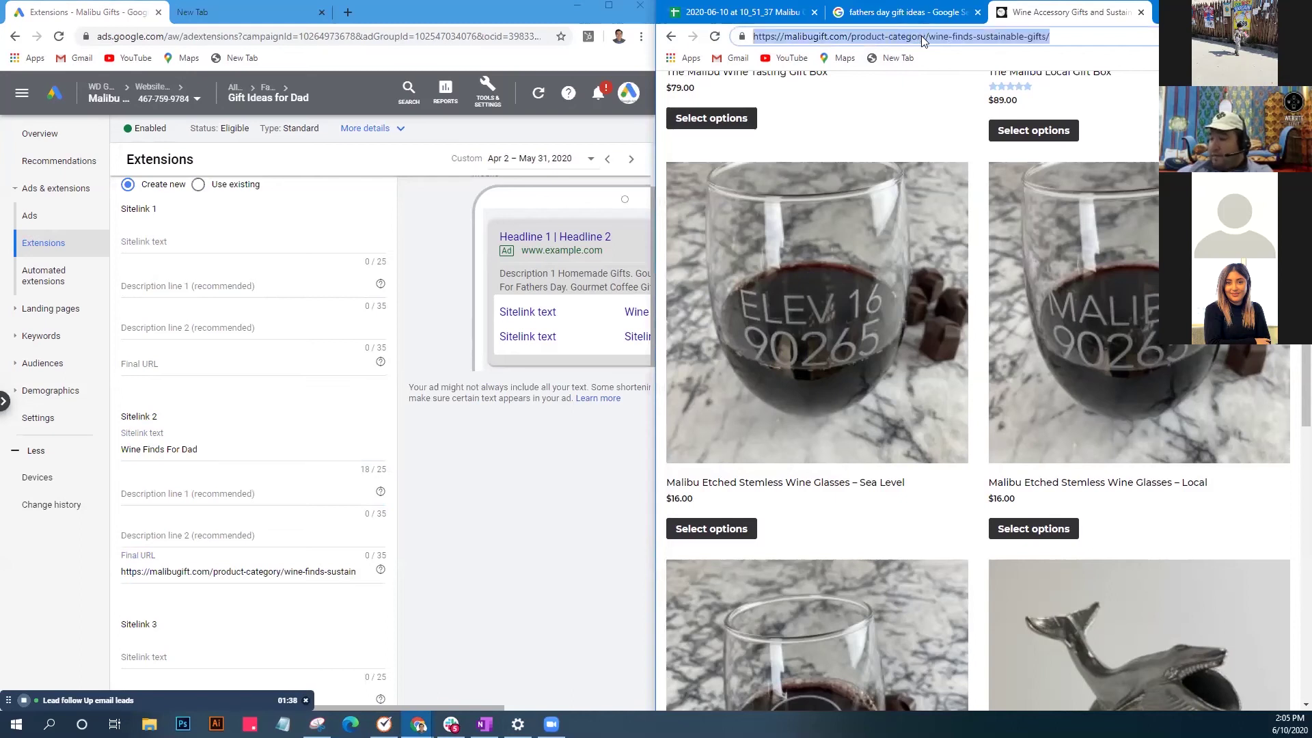
# Look through the wine products and set Sitelink 2's first description line to "Great Gift Sets and Accessories".
pyautogui.click(264, 494)
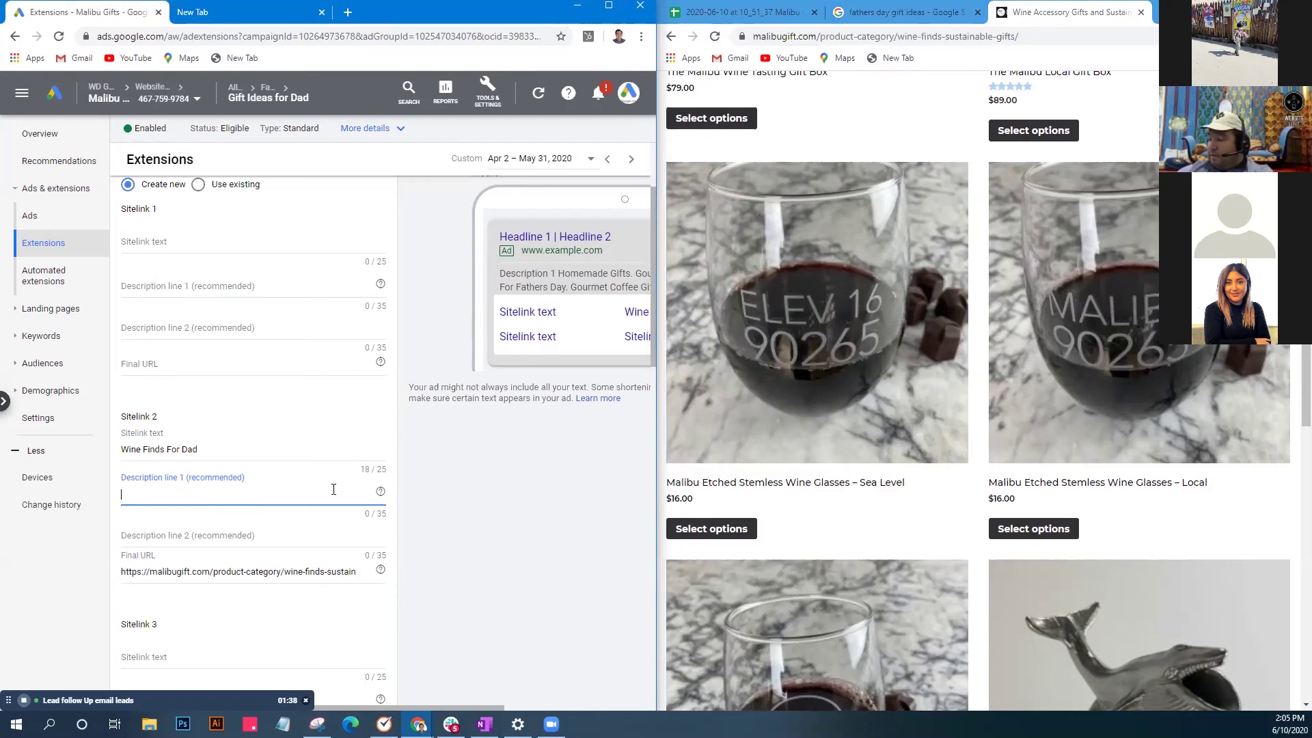
pyautogui.scroll(-3, 1047, 434)
pyautogui.scroll(-15, 1047, 434)
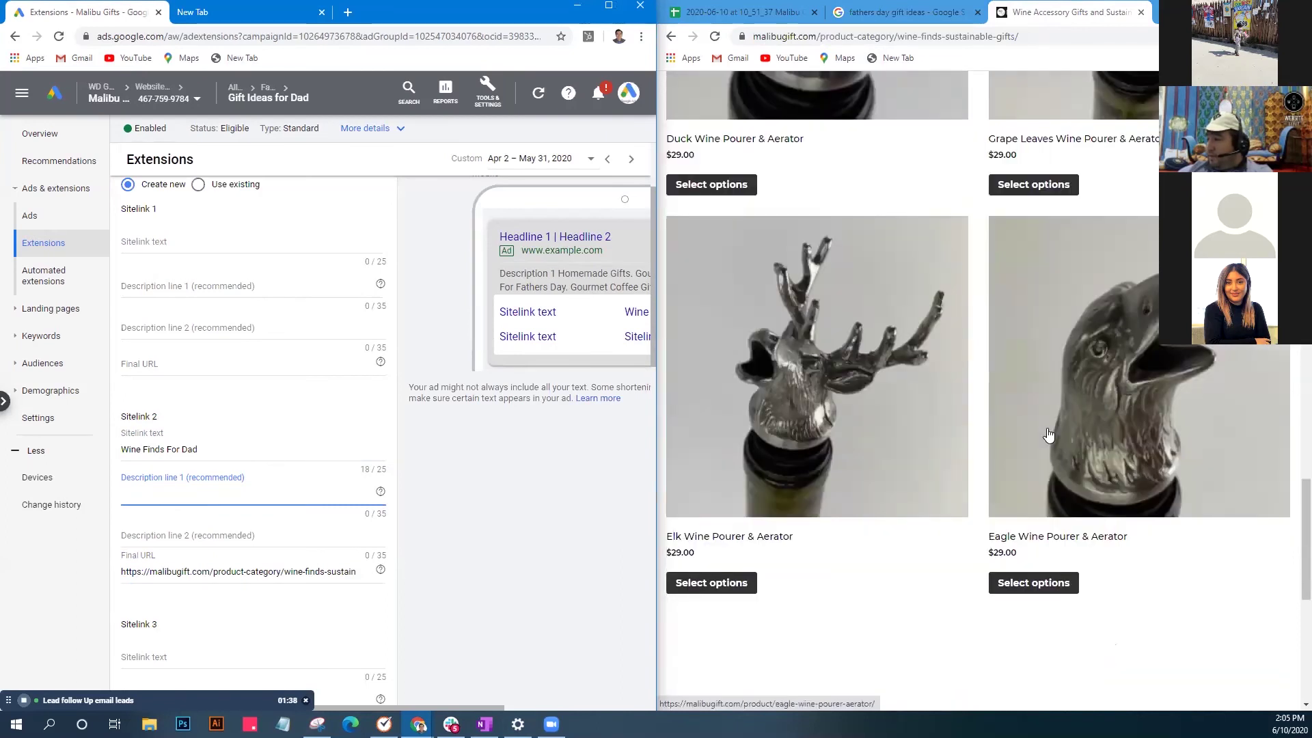
pyautogui.scroll(-4, 1049, 434)
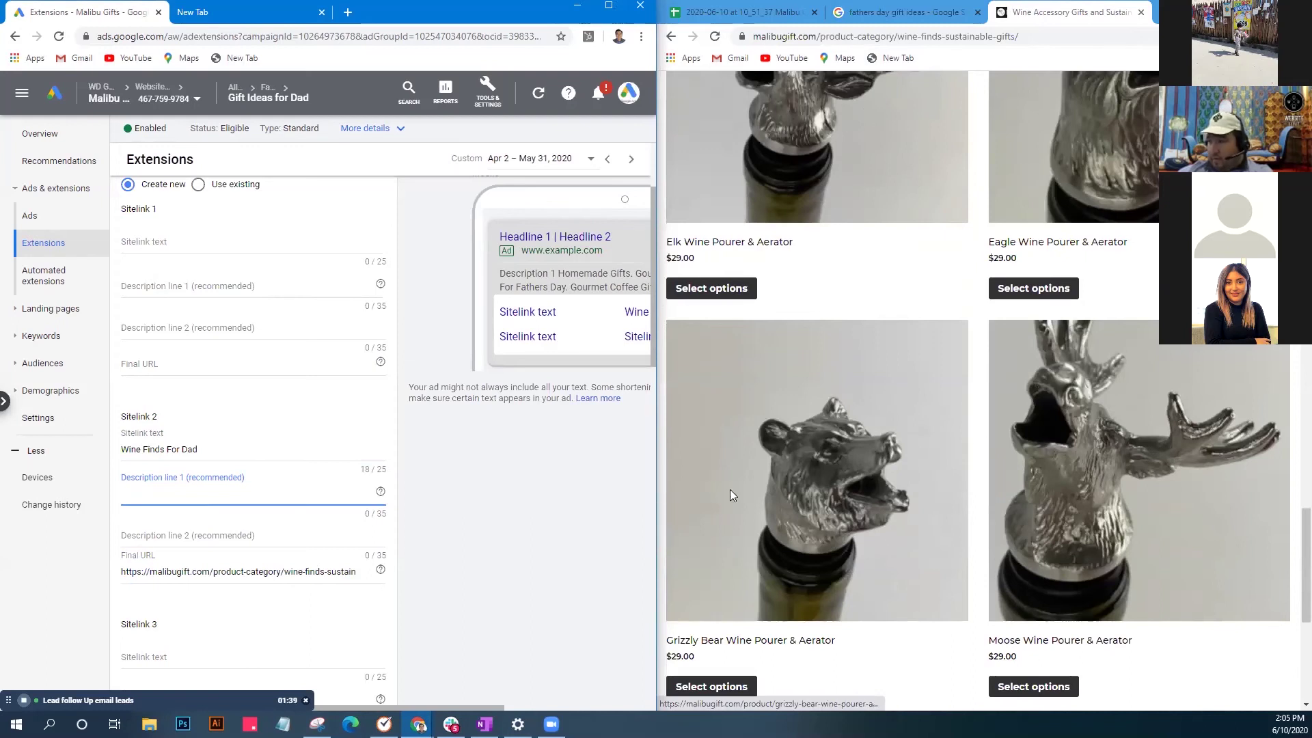
pyautogui.click(595, 453)
pyautogui.press('super+Up')
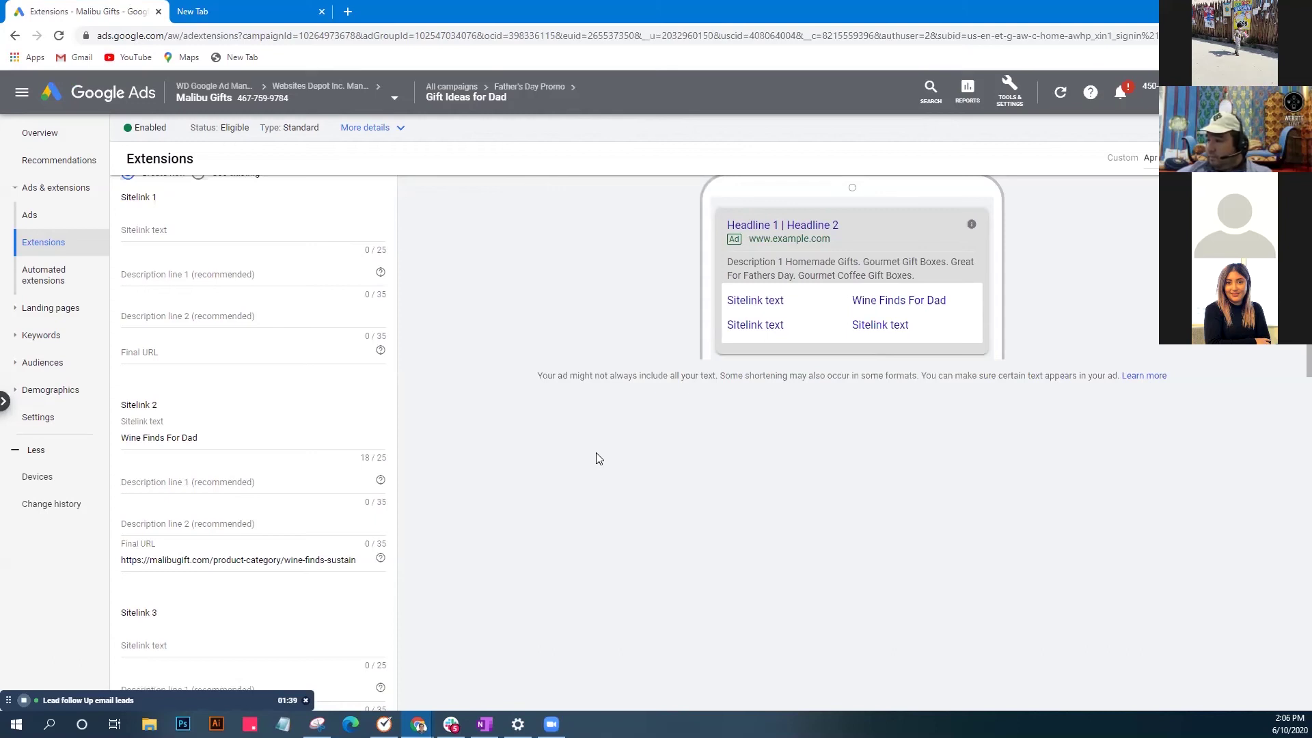
pyautogui.click(246, 484)
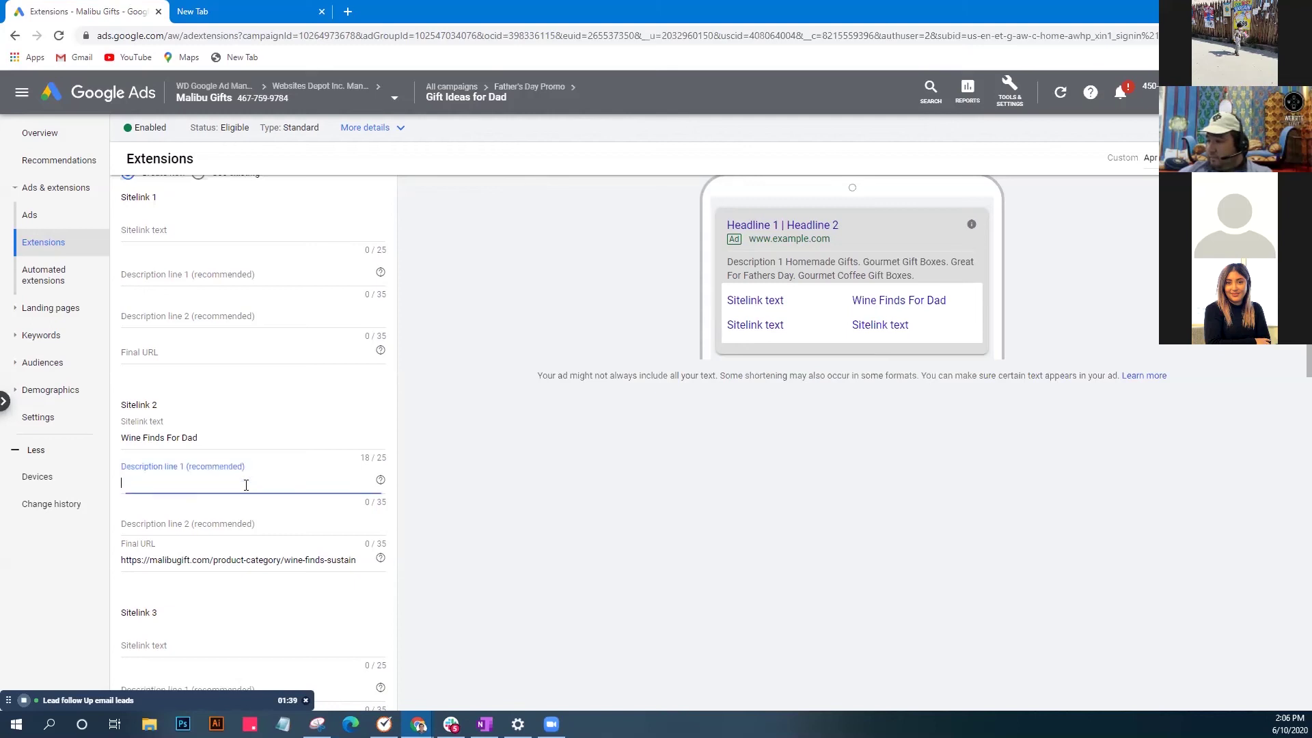
pyautogui.write('A')
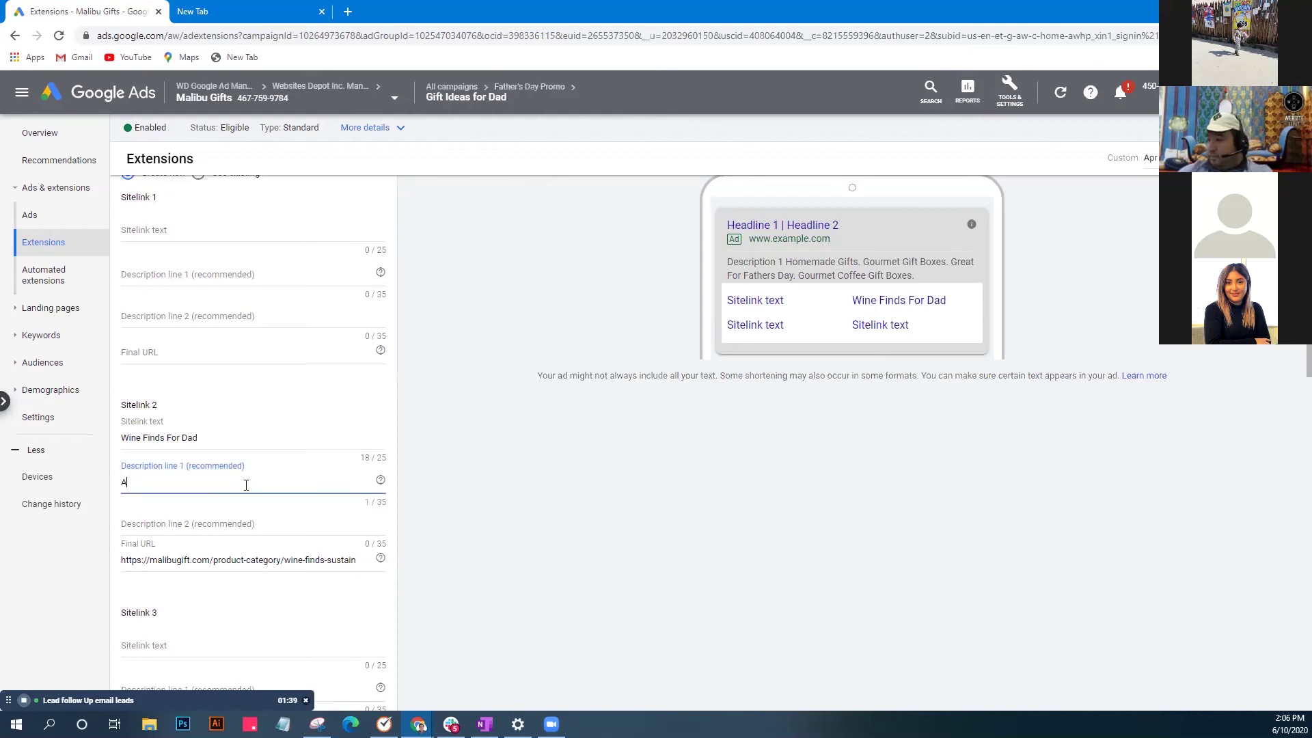
pyautogui.write('reat Gift Sets and Accessor')
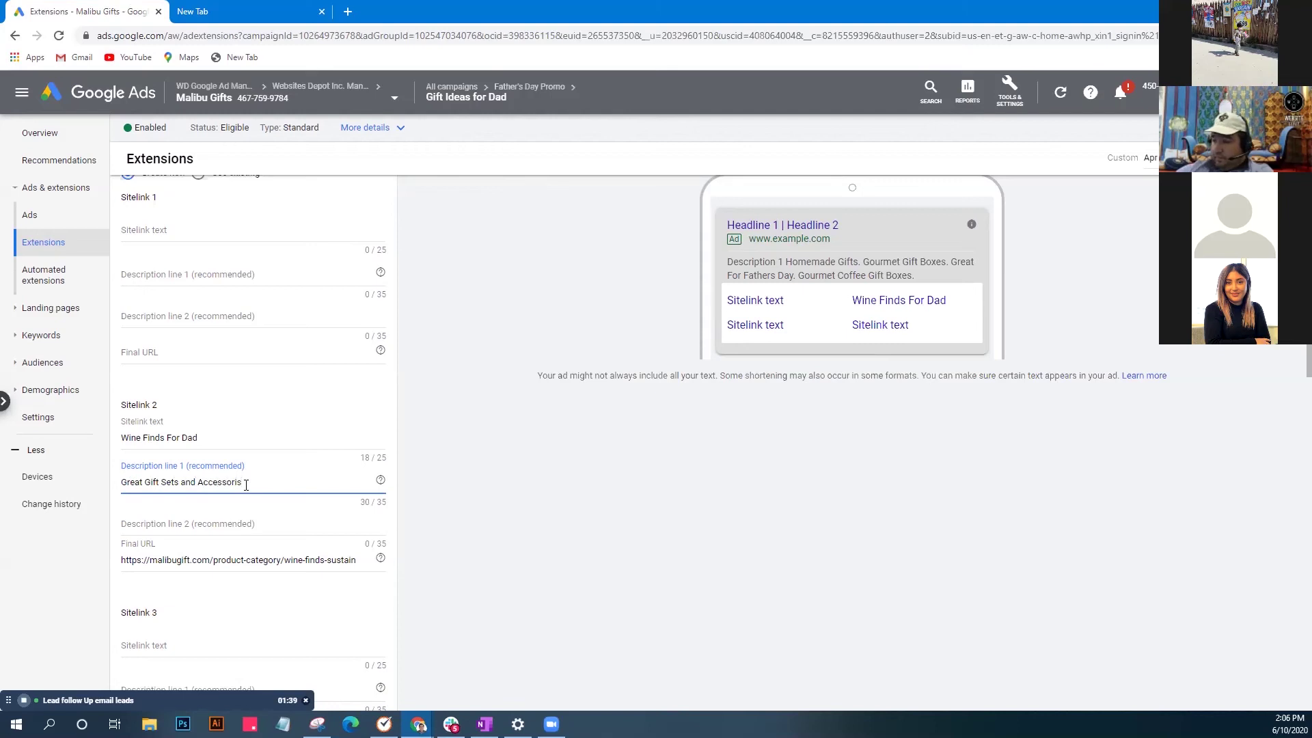
pyautogui.write('is')
pyautogui.press('Left')
pyautogui.write('e')
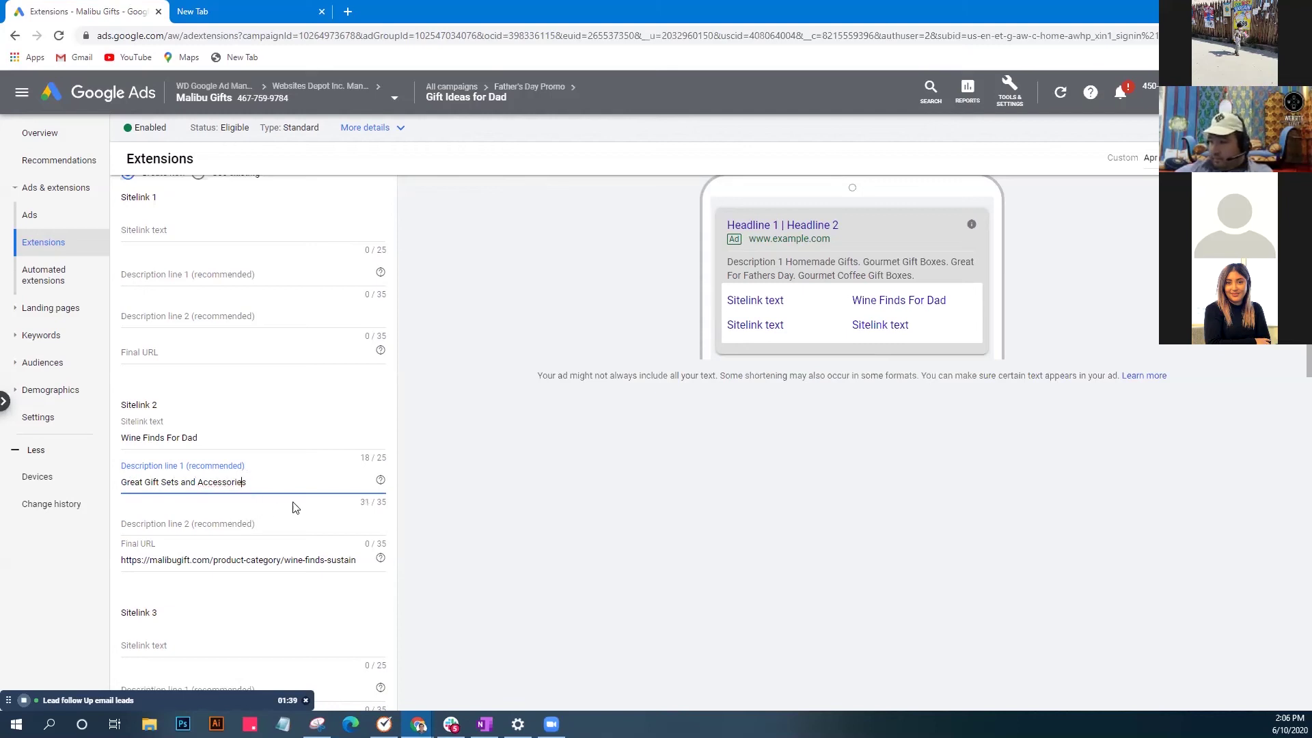
# Review the wine category's products and enter "Wine Glasses and Aerators, and Gift Sets" as Sitelink 2's second description line.
pyautogui.press('Tab')
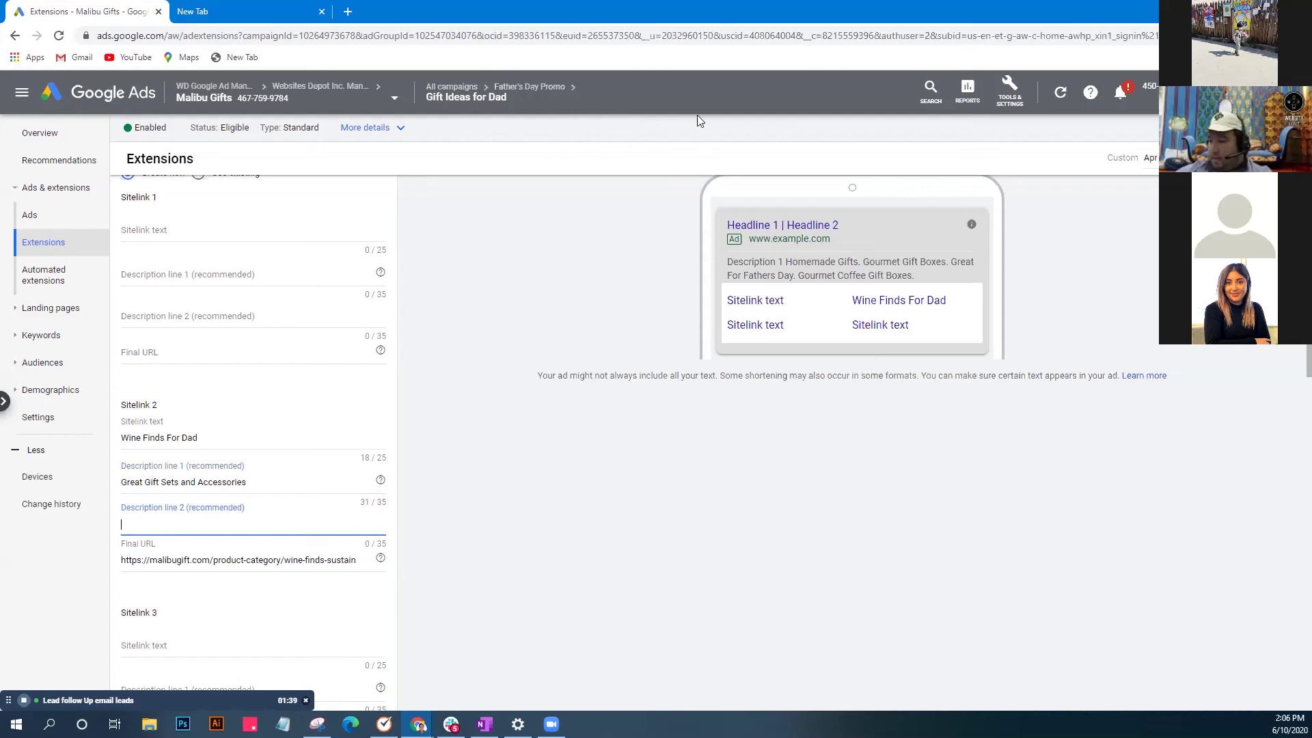
pyautogui.press('super+Left')
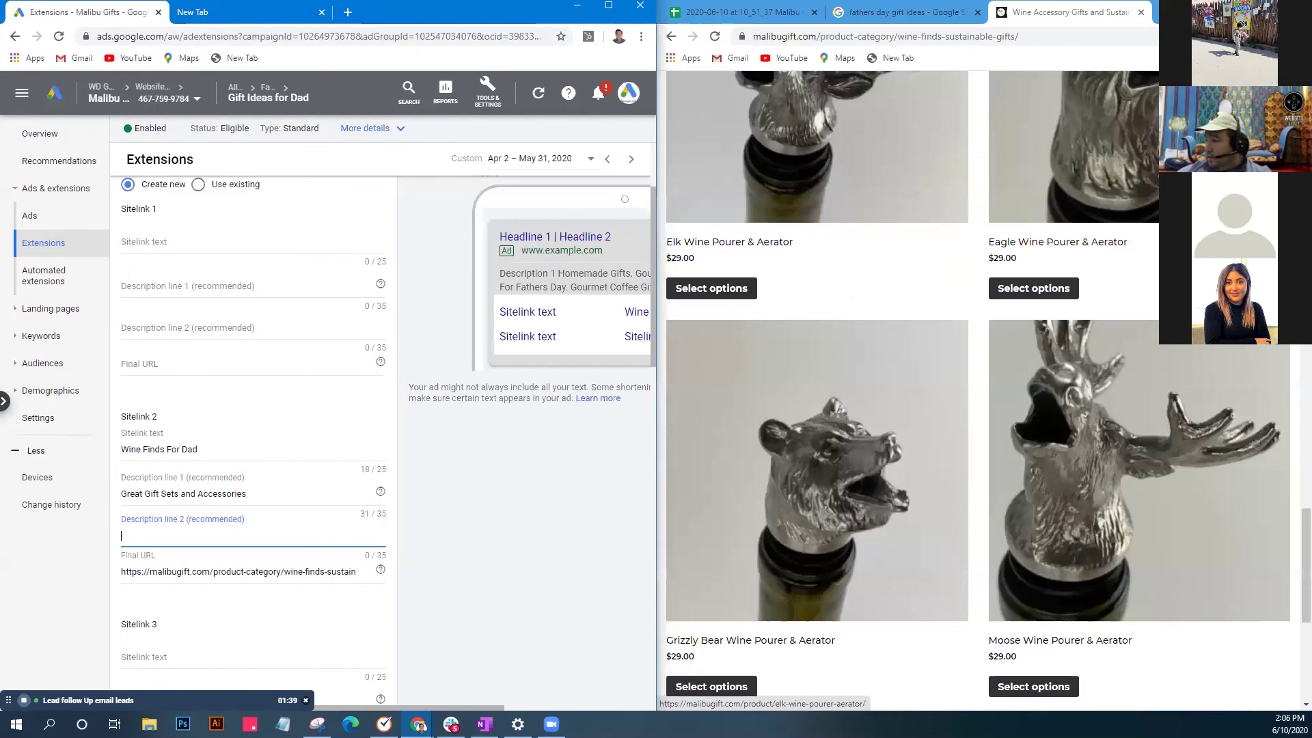
pyautogui.scroll(-3, 1148, 505)
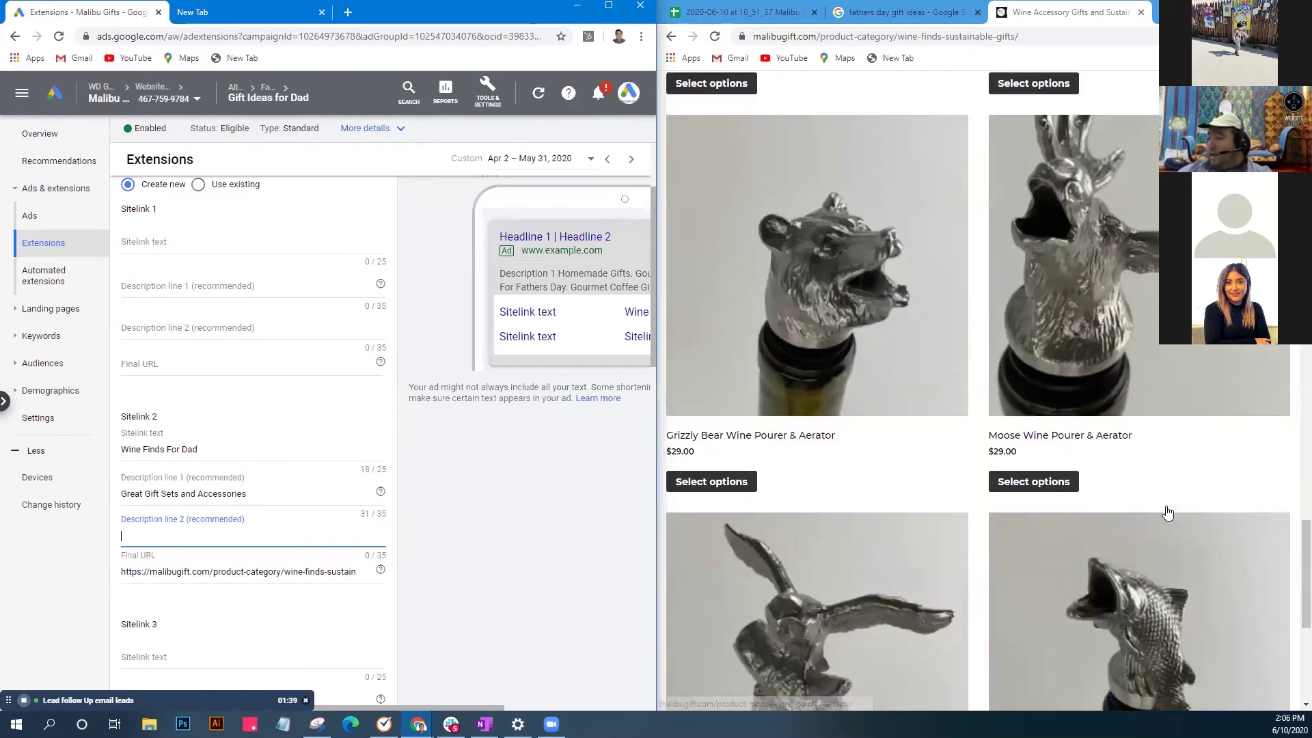
pyautogui.scroll(-4, 1180, 533)
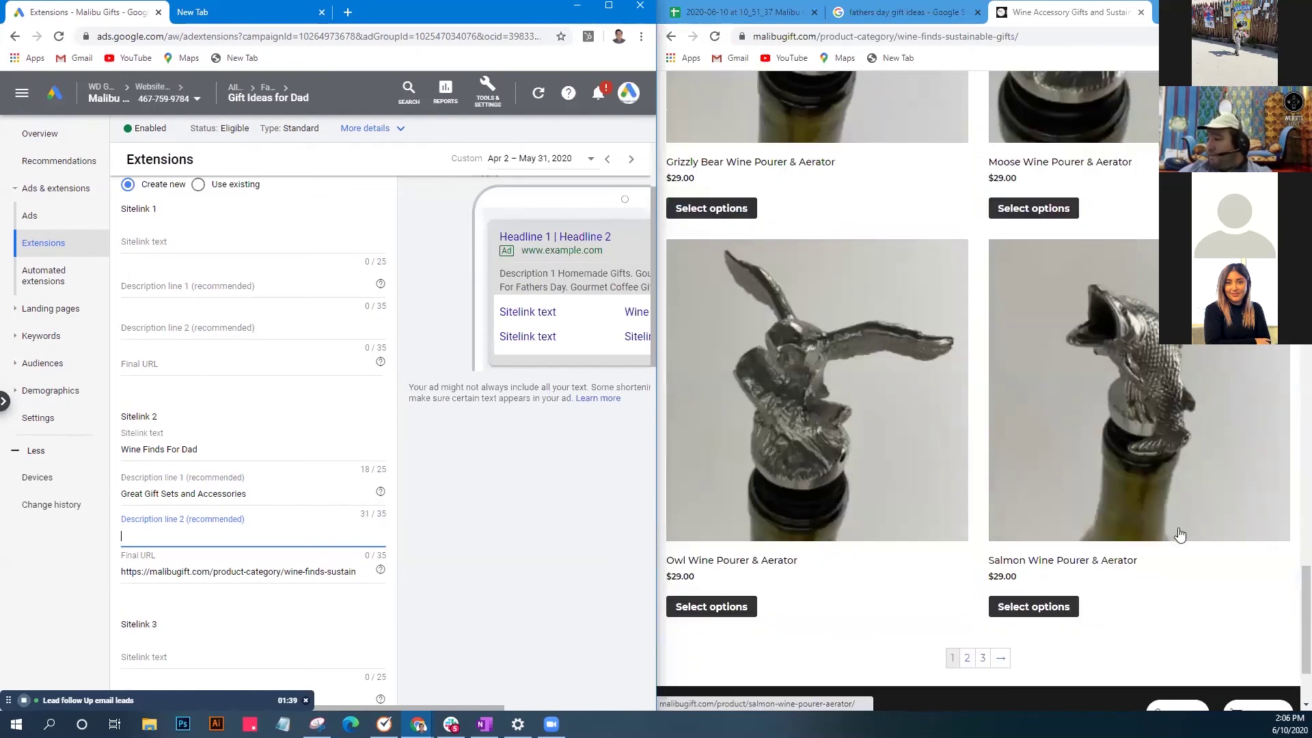
pyautogui.scroll(5, 1178, 535)
pyautogui.scroll(-7, 1175, 536)
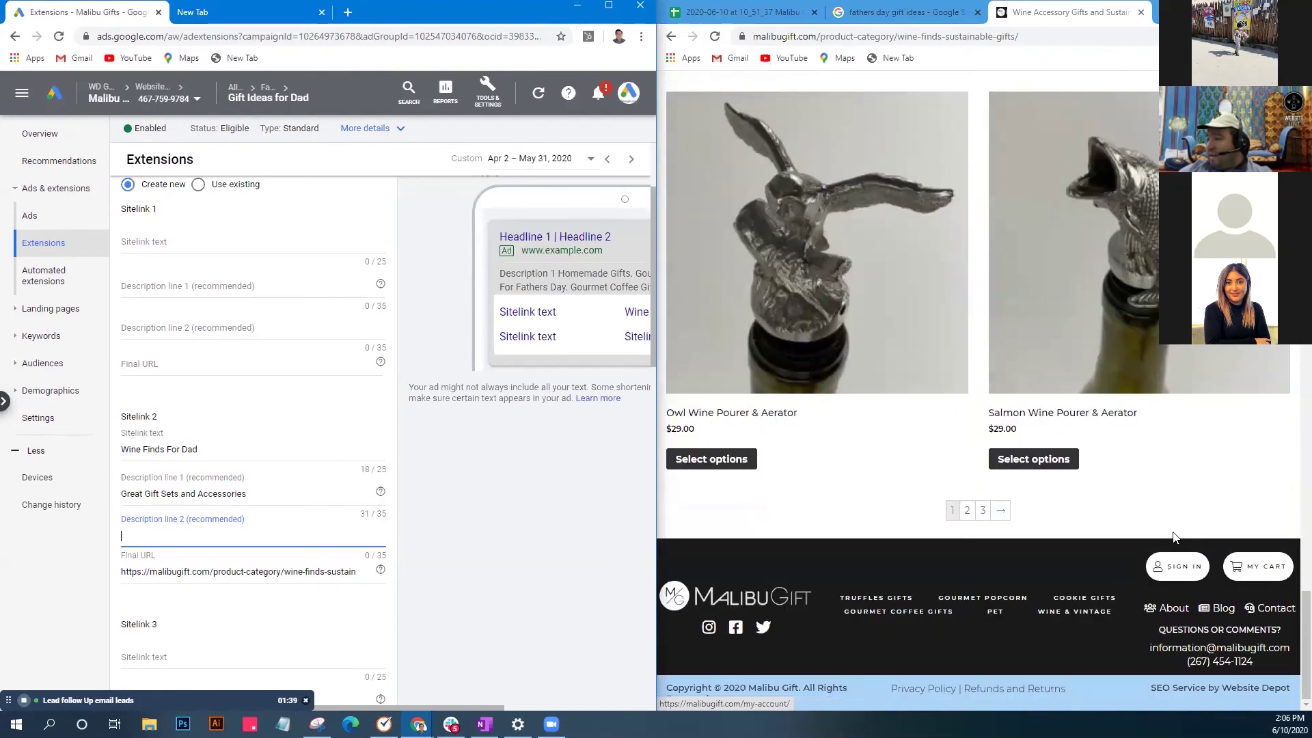
pyautogui.scroll(20, 1134, 522)
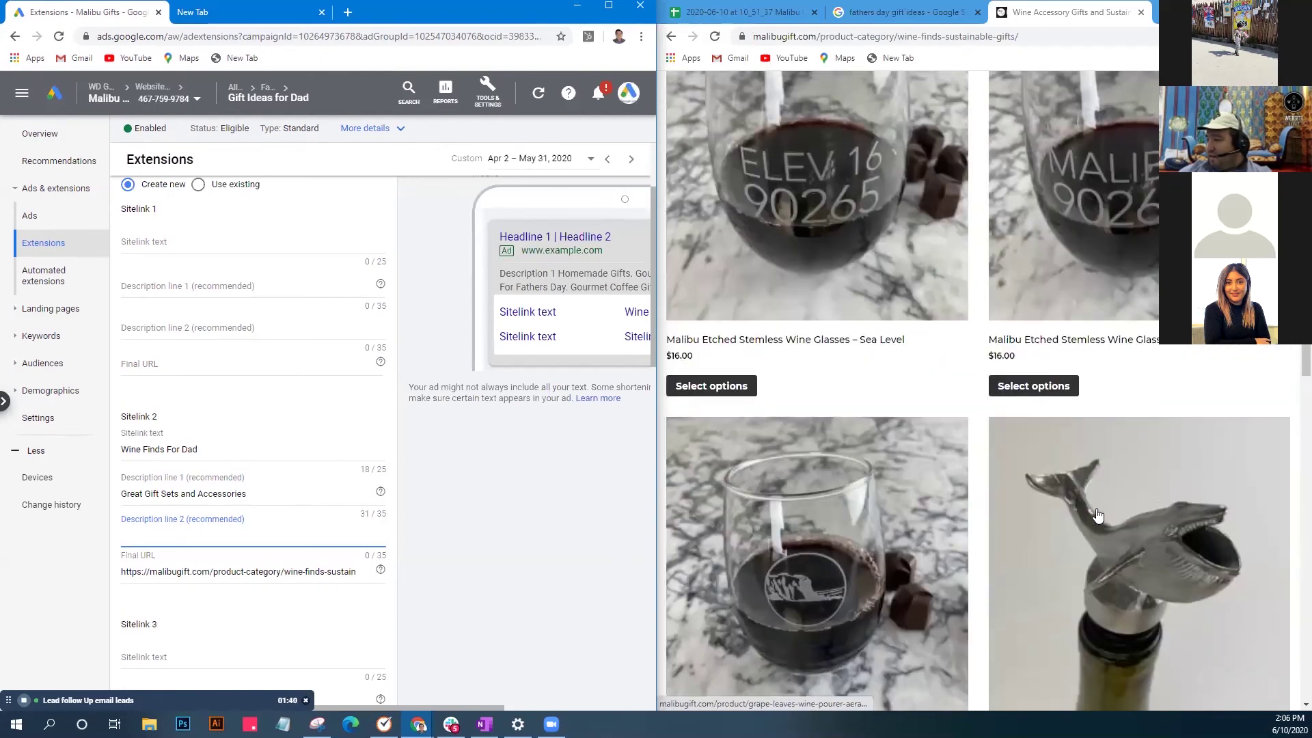
pyautogui.scroll(10, 1098, 515)
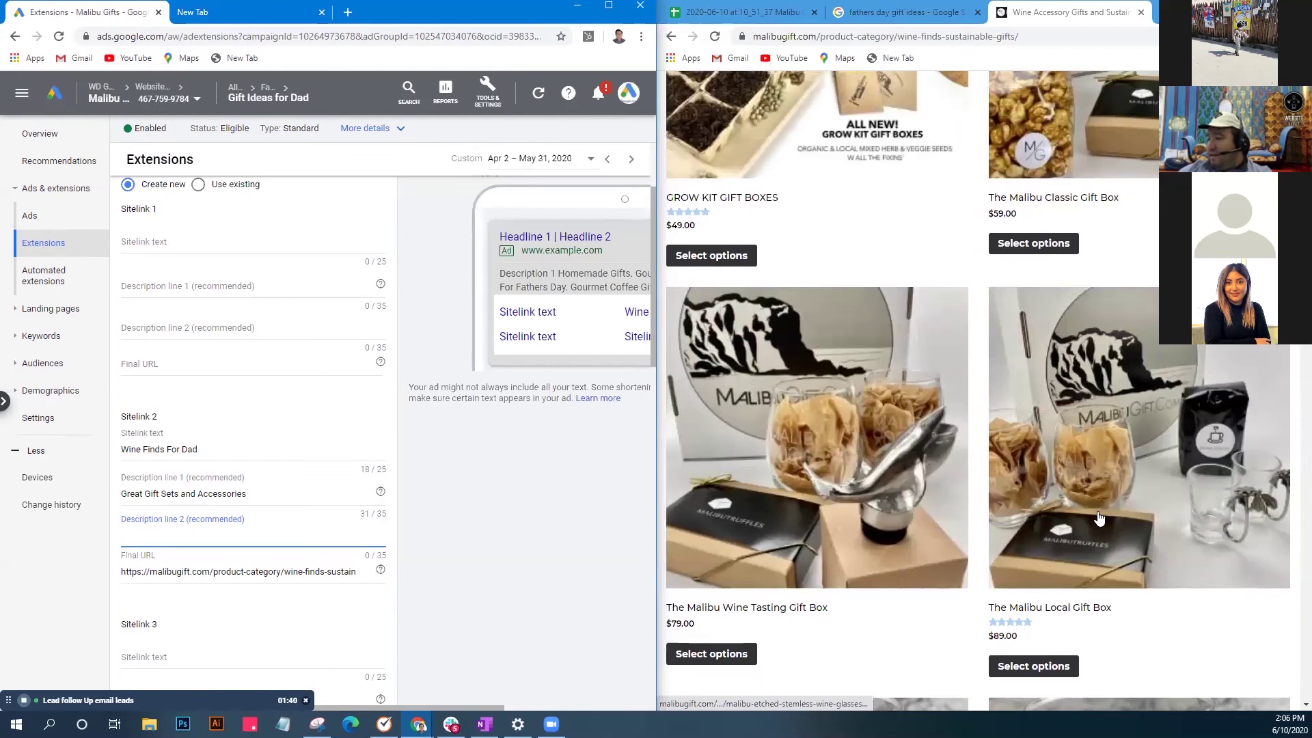
pyautogui.scroll(-6, 1098, 517)
pyautogui.scroll(-1, 1106, 522)
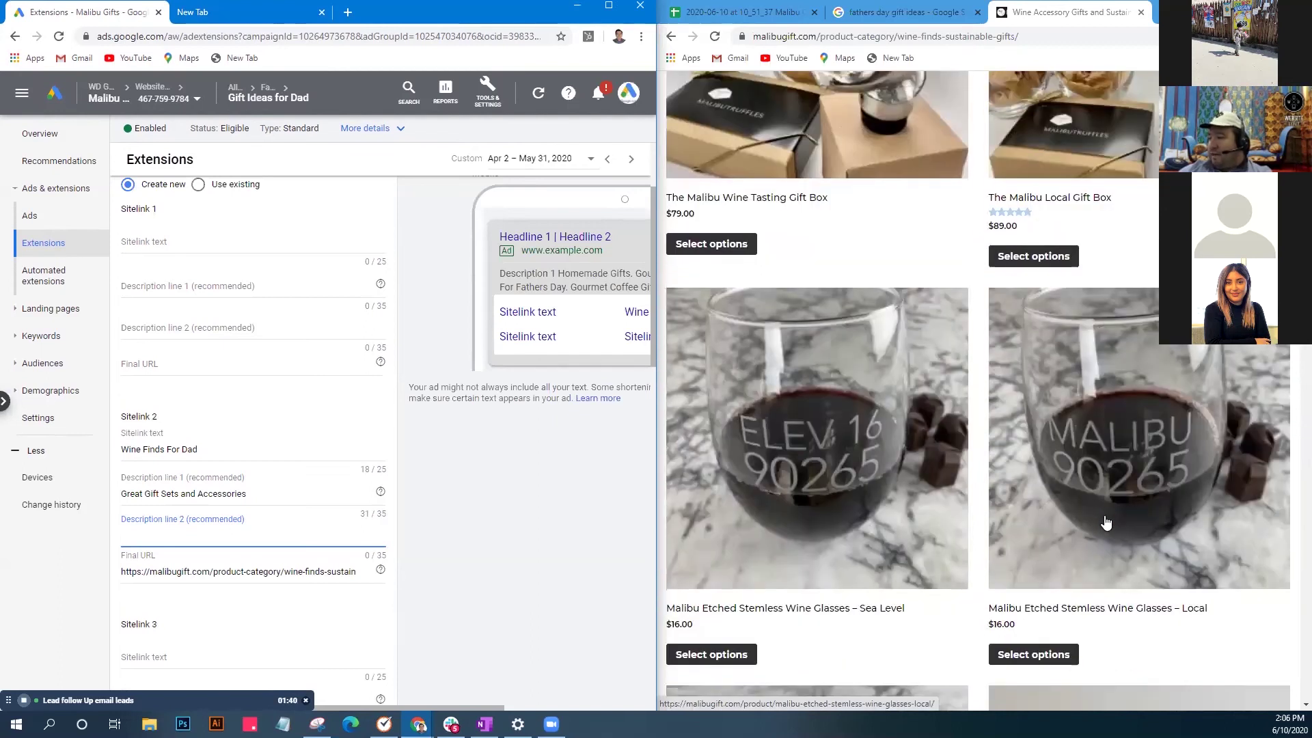
pyautogui.scroll(8, 1106, 523)
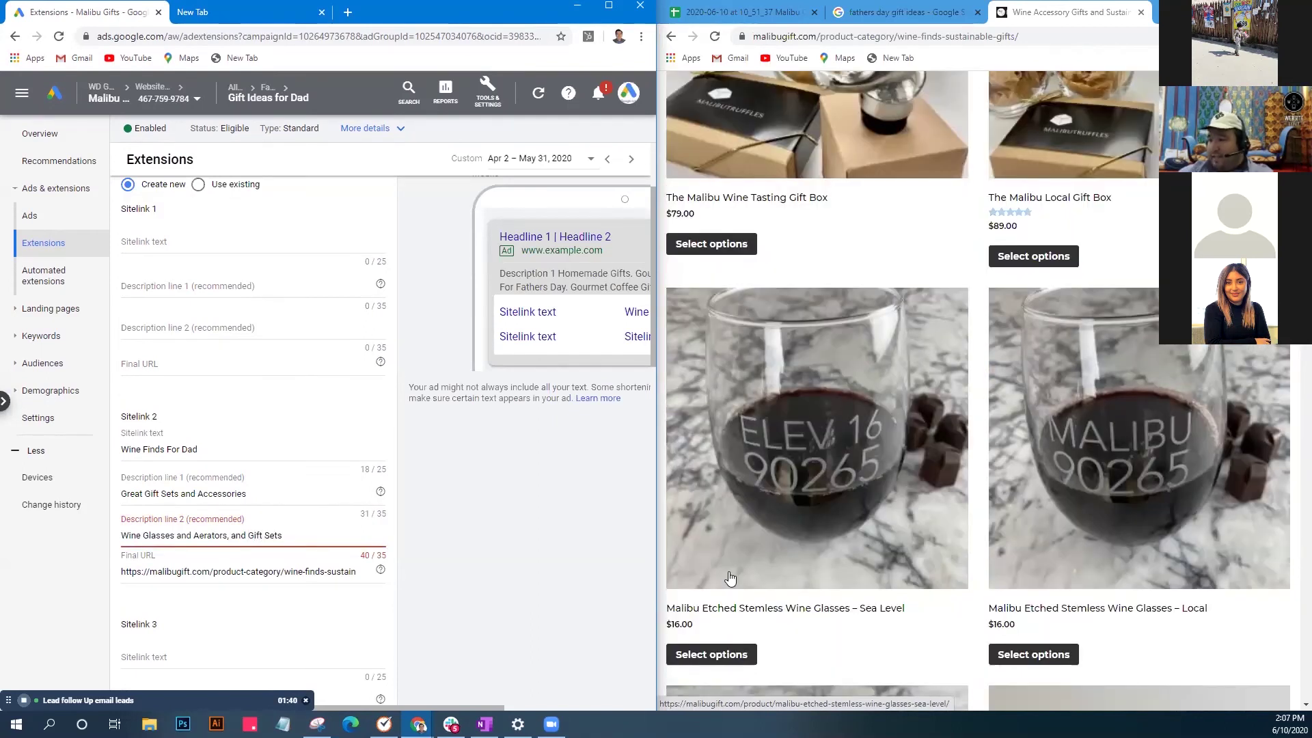
# Shorten Sitelink 2's second description line to "Wine Glasses and Aerators, Gift Sets".
pyautogui.press('BackSpace')
pyautogui.press('BackSpace')
pyautogui.press('BackSpace')
pyautogui.press('BackSpace')
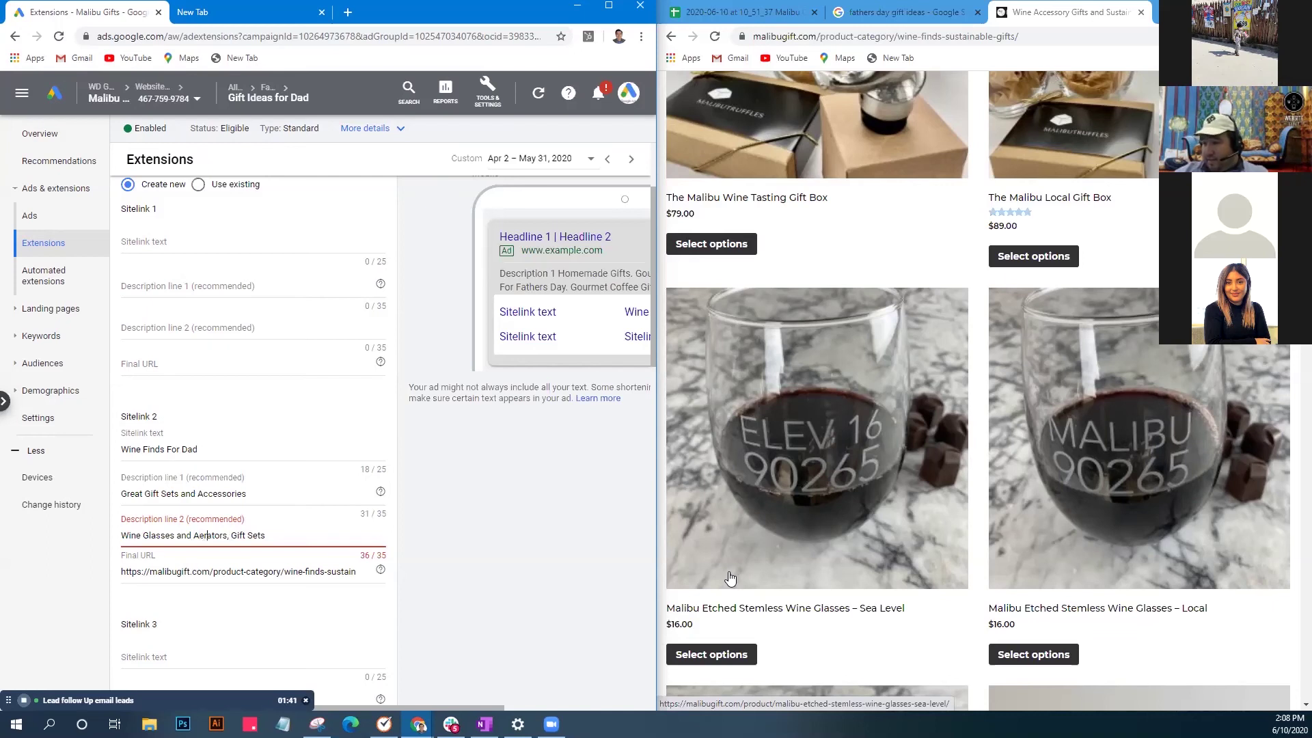
# Check the completed sitelink form and save the Wine Finds For Dad and Gourmet Coffee Gift Sets sitelinks to the ad group.
pyautogui.scroll(2, 288, 459)
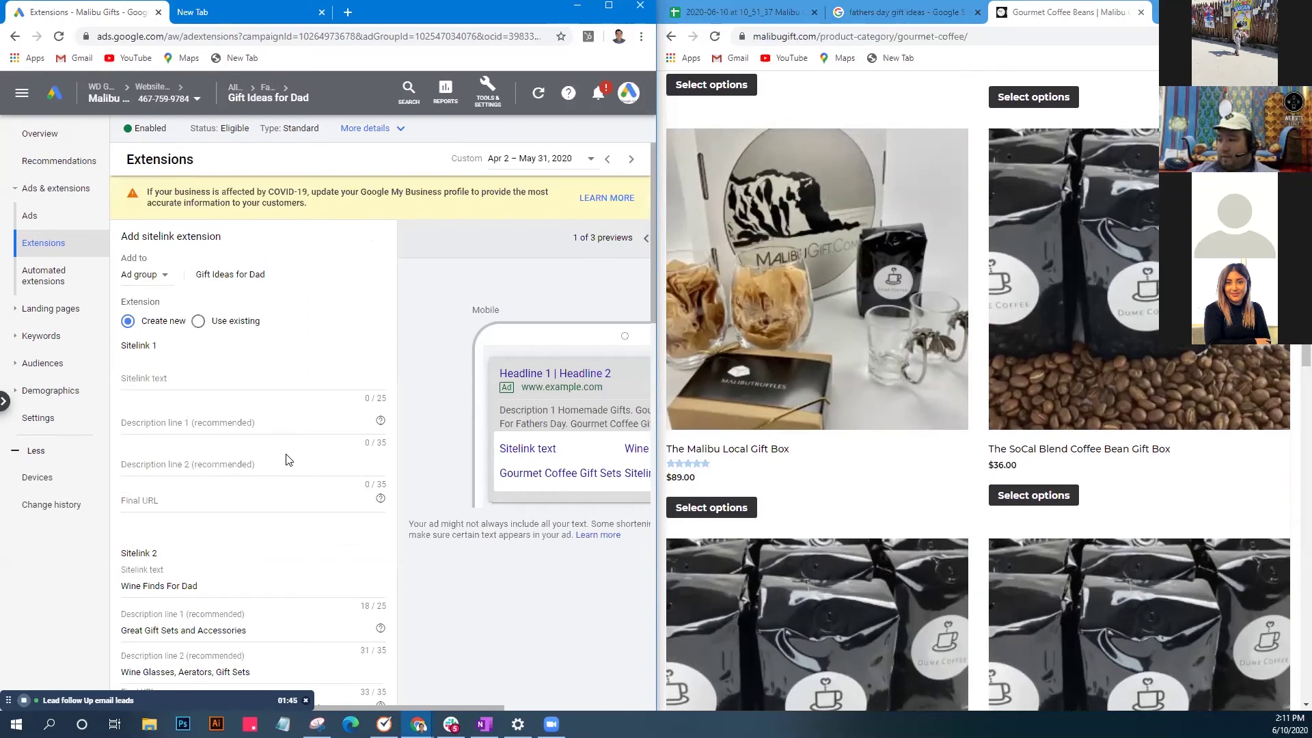
pyautogui.scroll(-10, 288, 459)
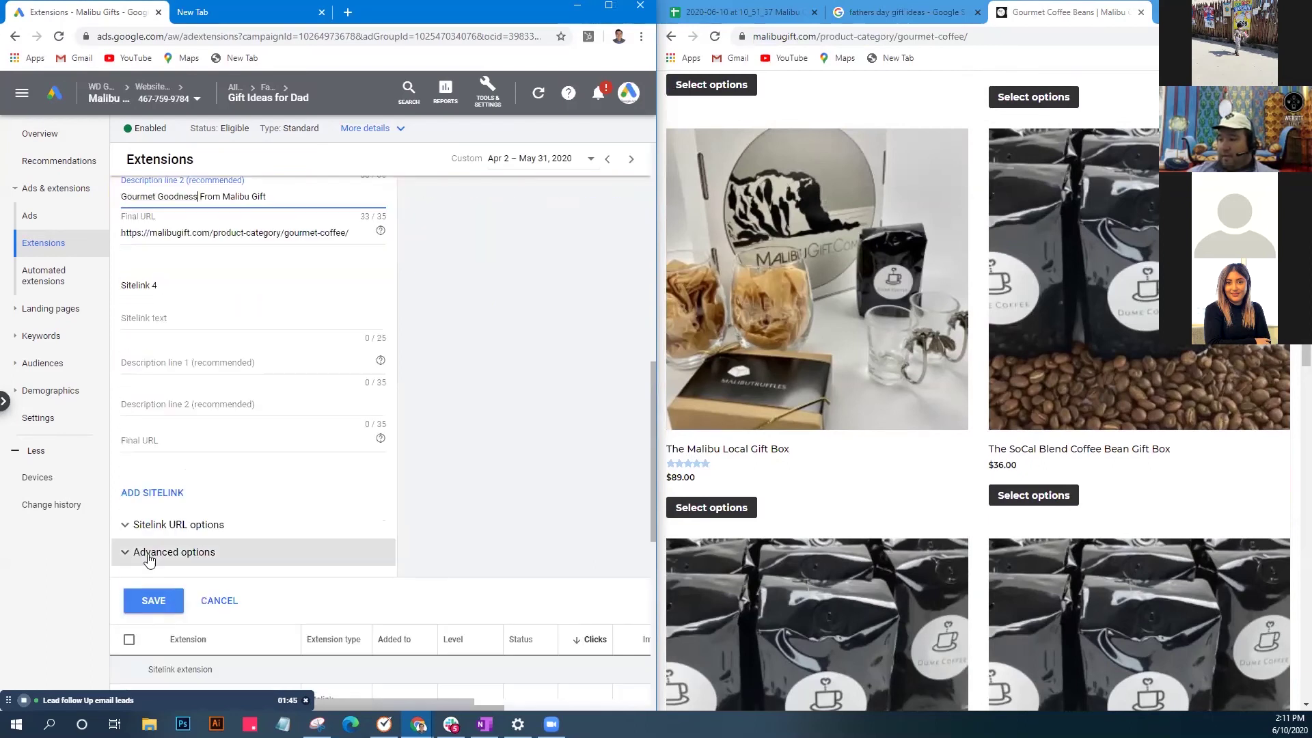
pyautogui.click(153, 600)
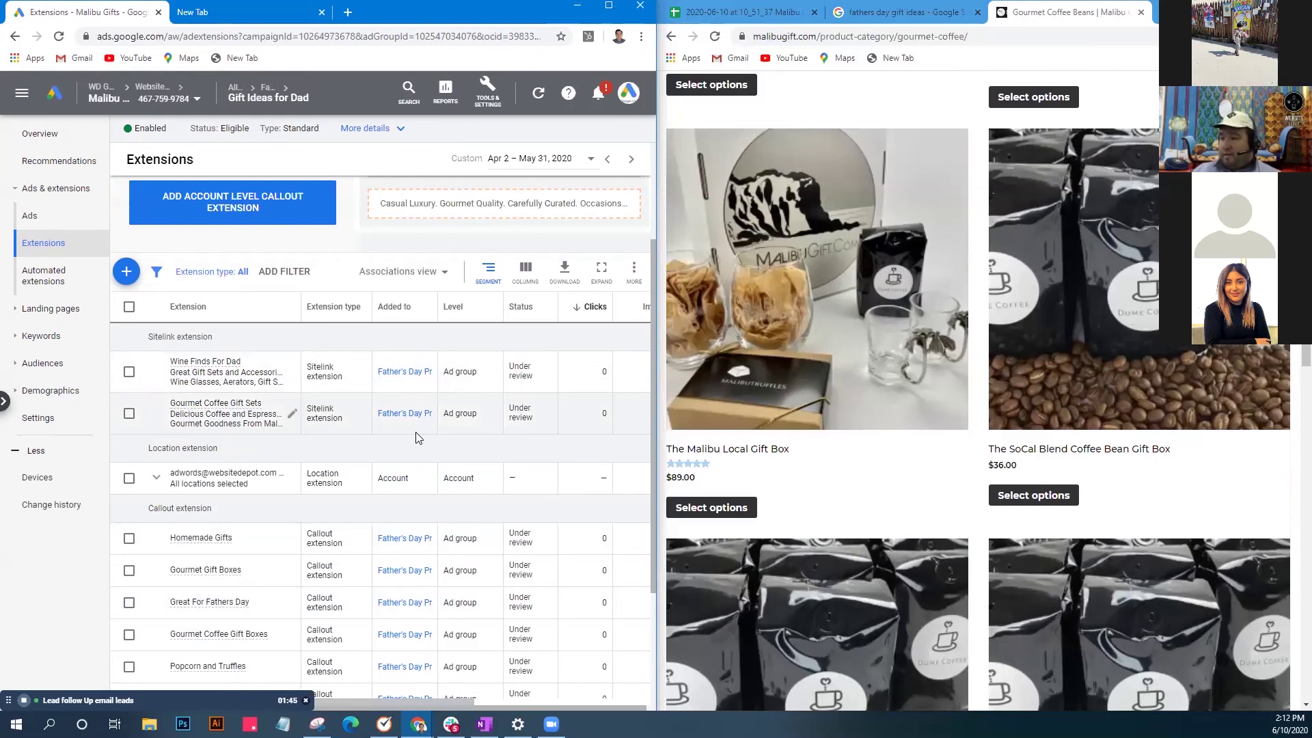
# Open the search keywords of the Gift Ideas for Dad ad group and review the keyword list.
pyautogui.click(126, 272)
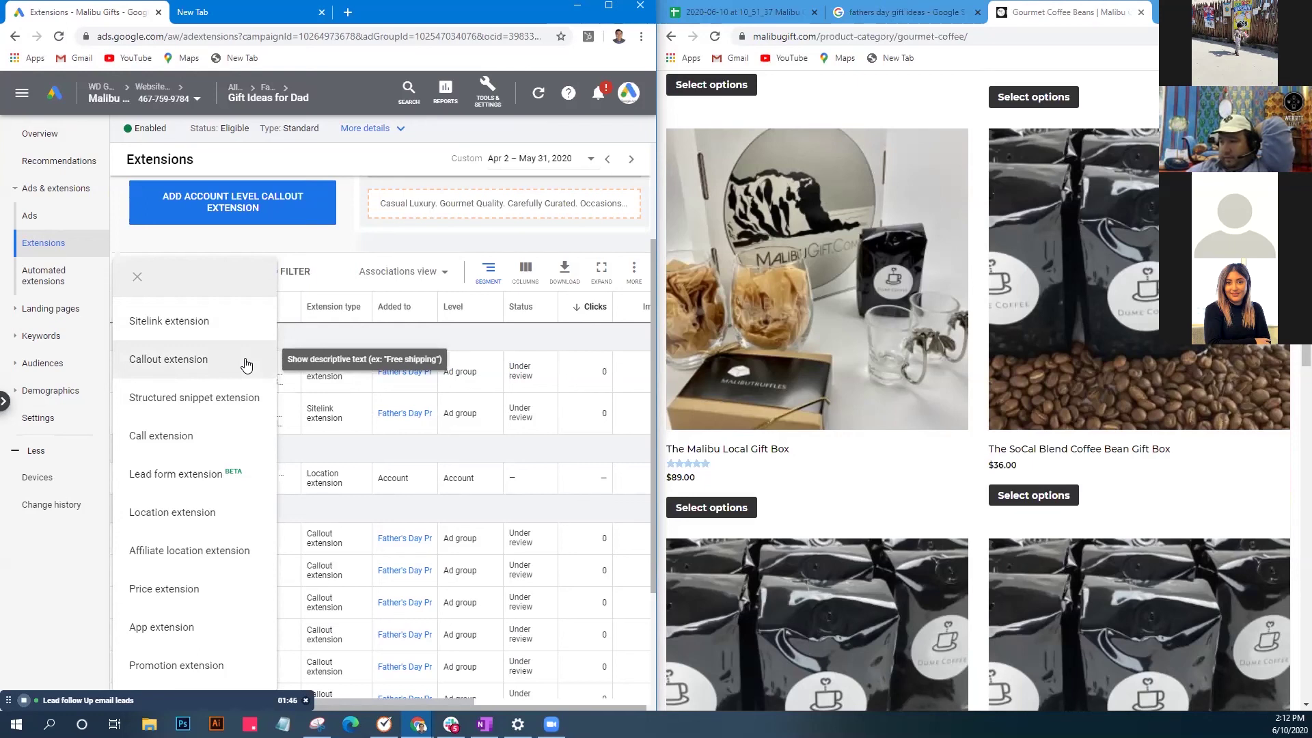
pyautogui.click(136, 280)
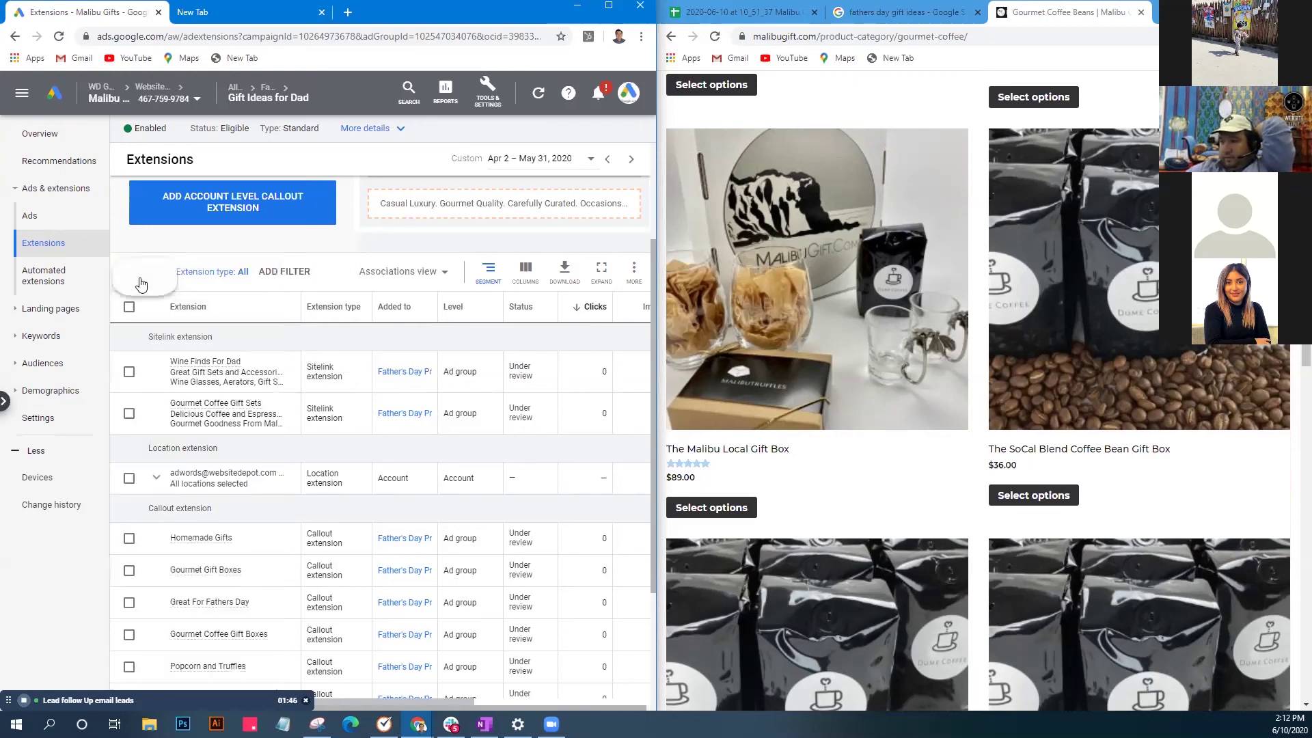
pyautogui.click(25, 337)
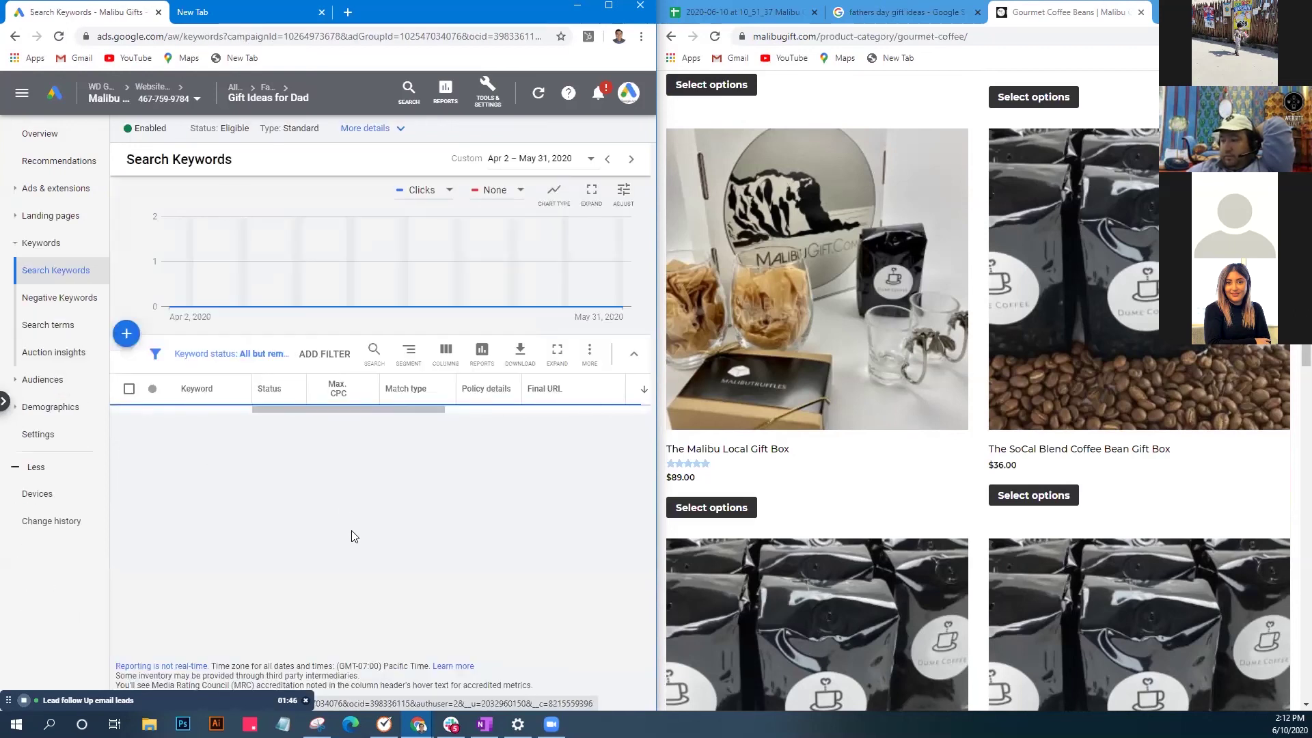
pyautogui.scroll(-2, 300, 539)
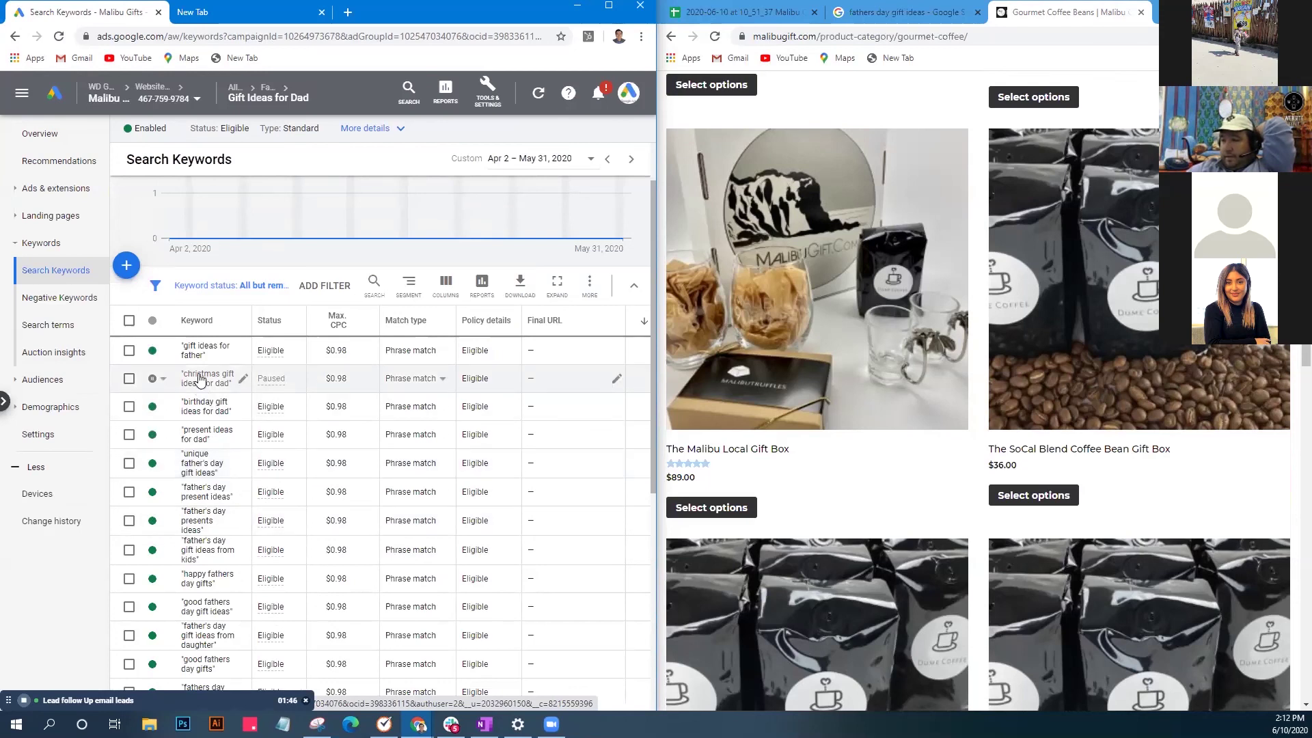
# Open the ad group's negative keywords, find the keywords sorted as negative in the keyword spreadsheet, and start adding negative keywords.
pyautogui.click(60, 300)
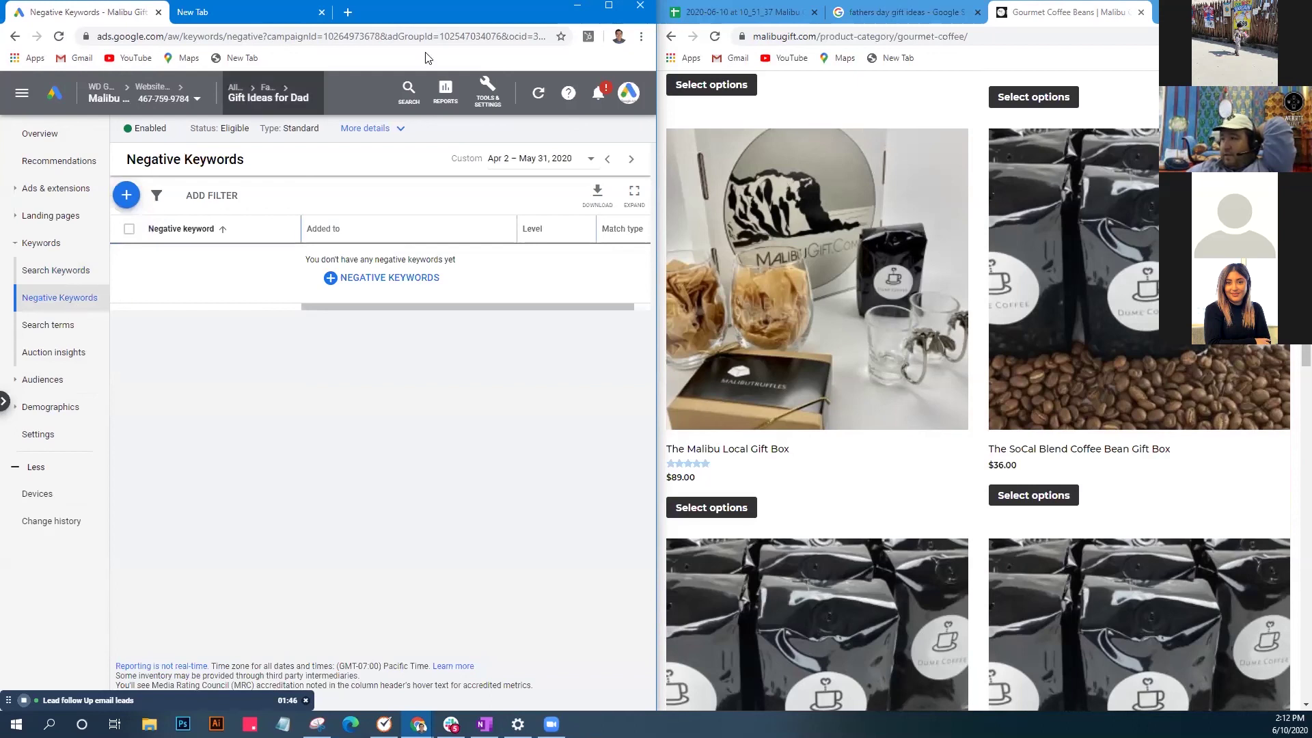
pyautogui.click(992, 51)
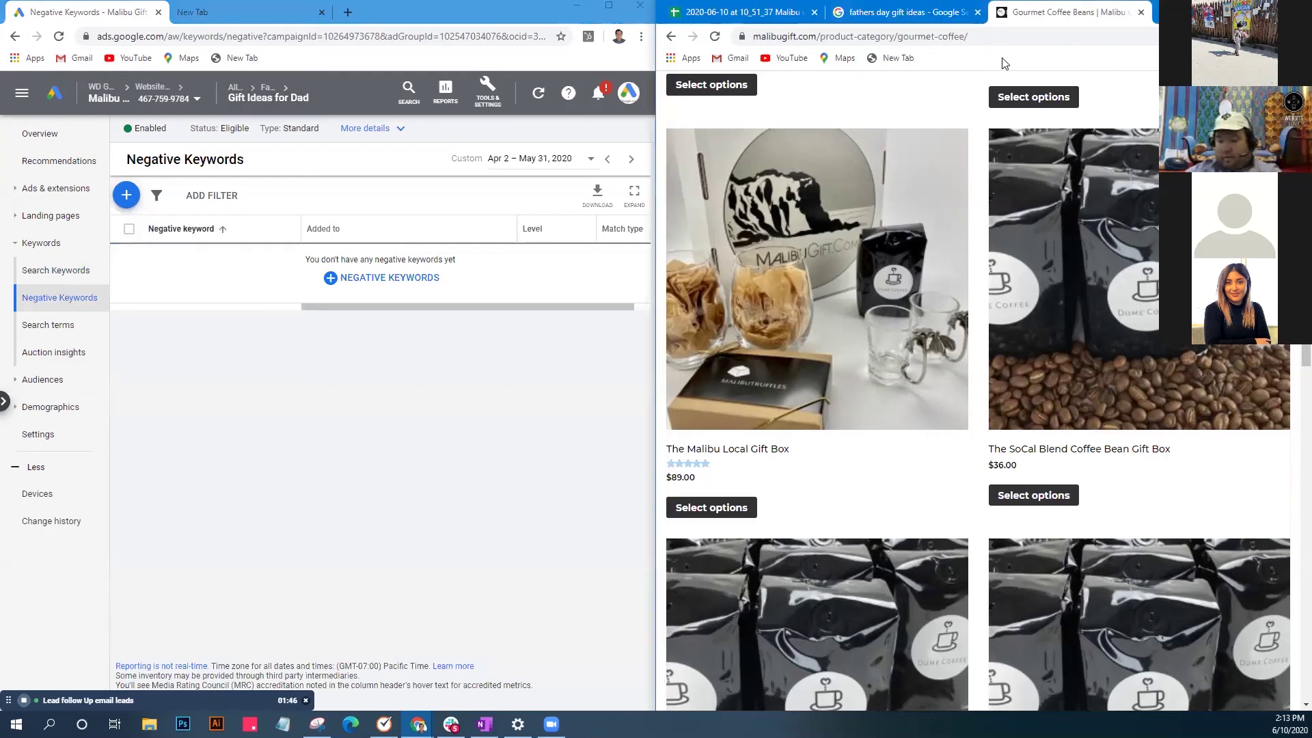
pyautogui.hotkey('ctrl', 'shift', 'Tab')
pyautogui.hotkey('ctrl', 'shift', 'Tab')
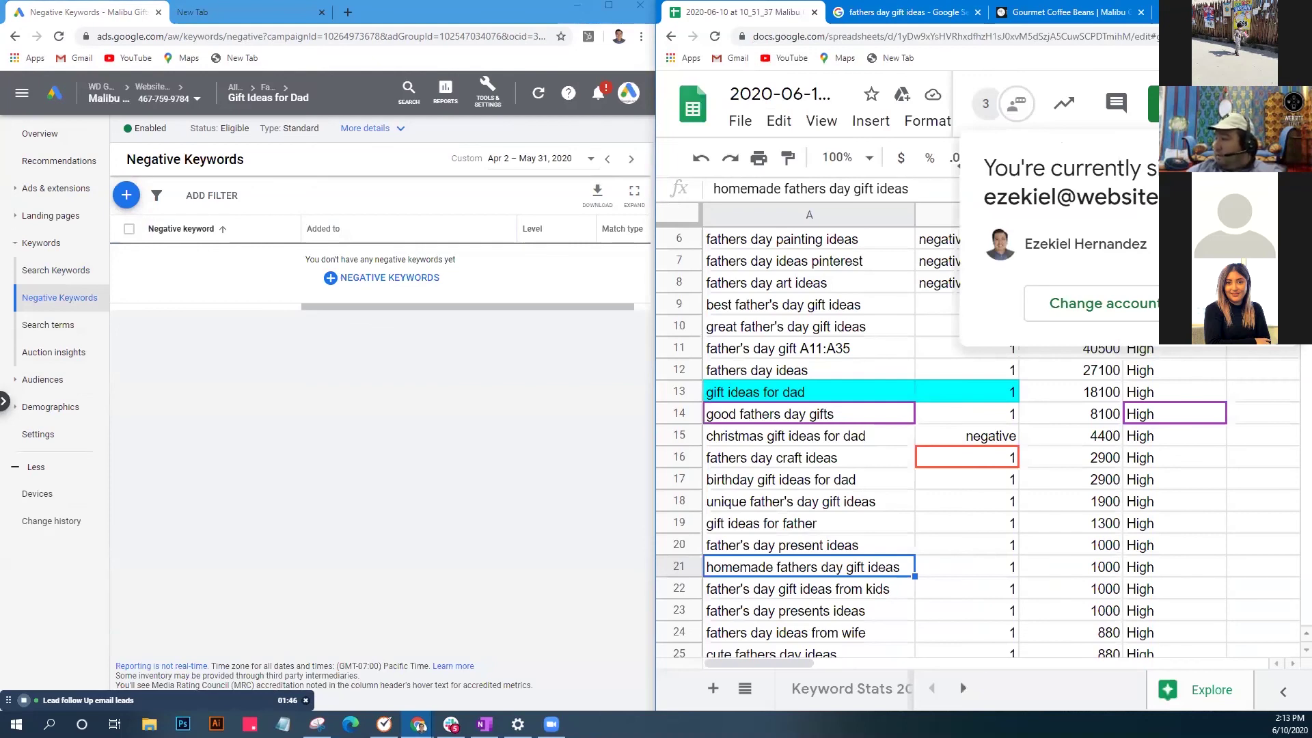
pyautogui.scroll(2, 929, 336)
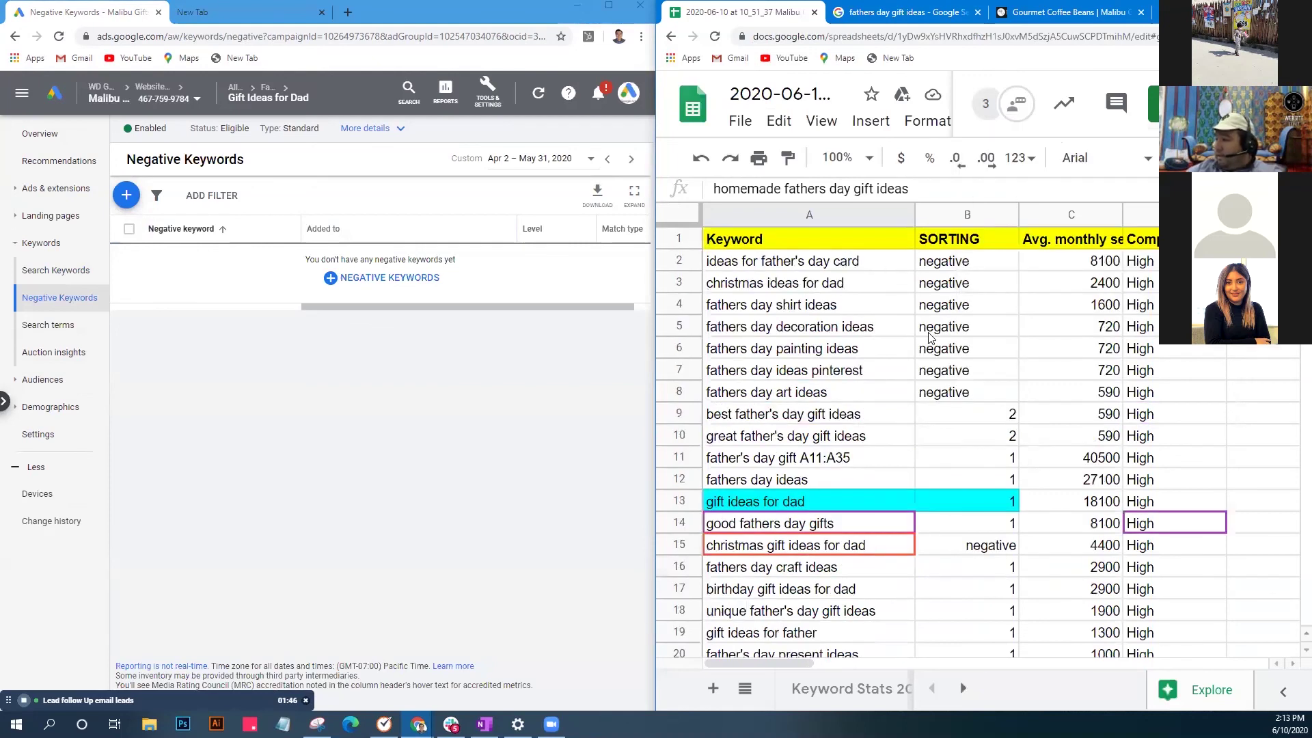
pyautogui.click(766, 264)
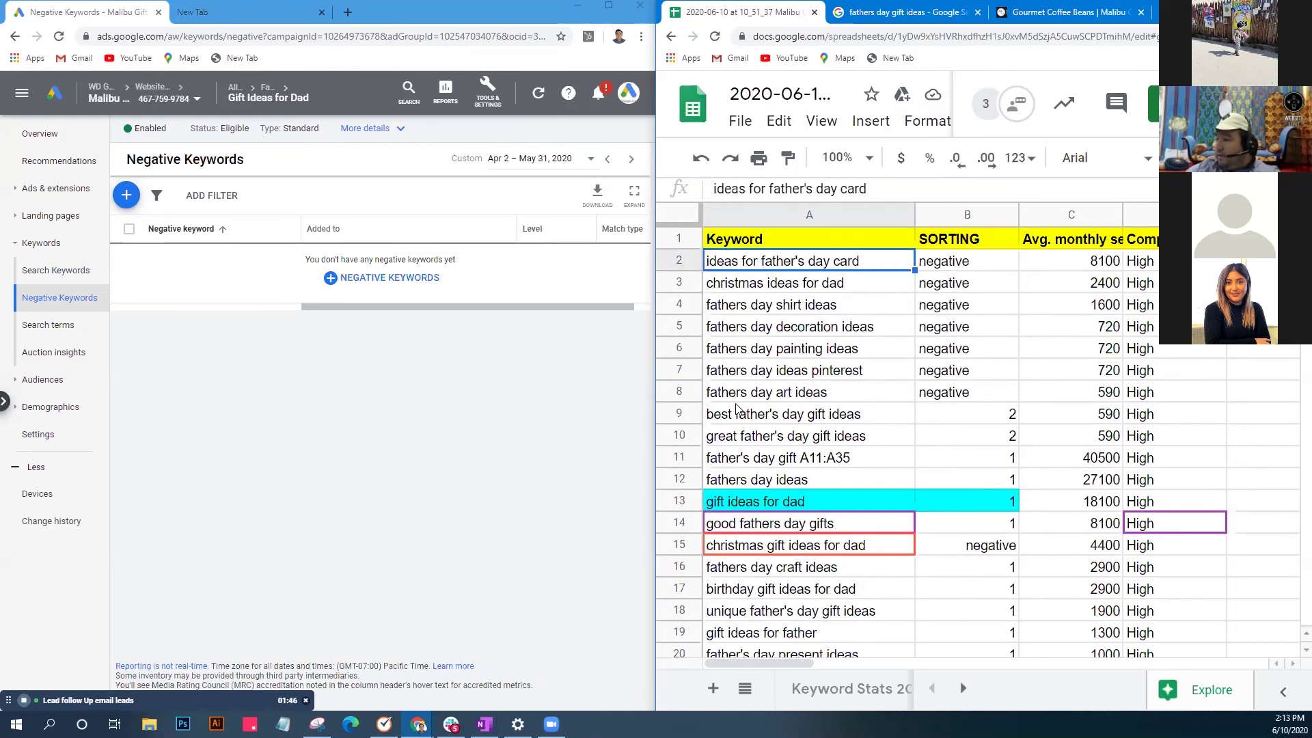
pyautogui.click(124, 196)
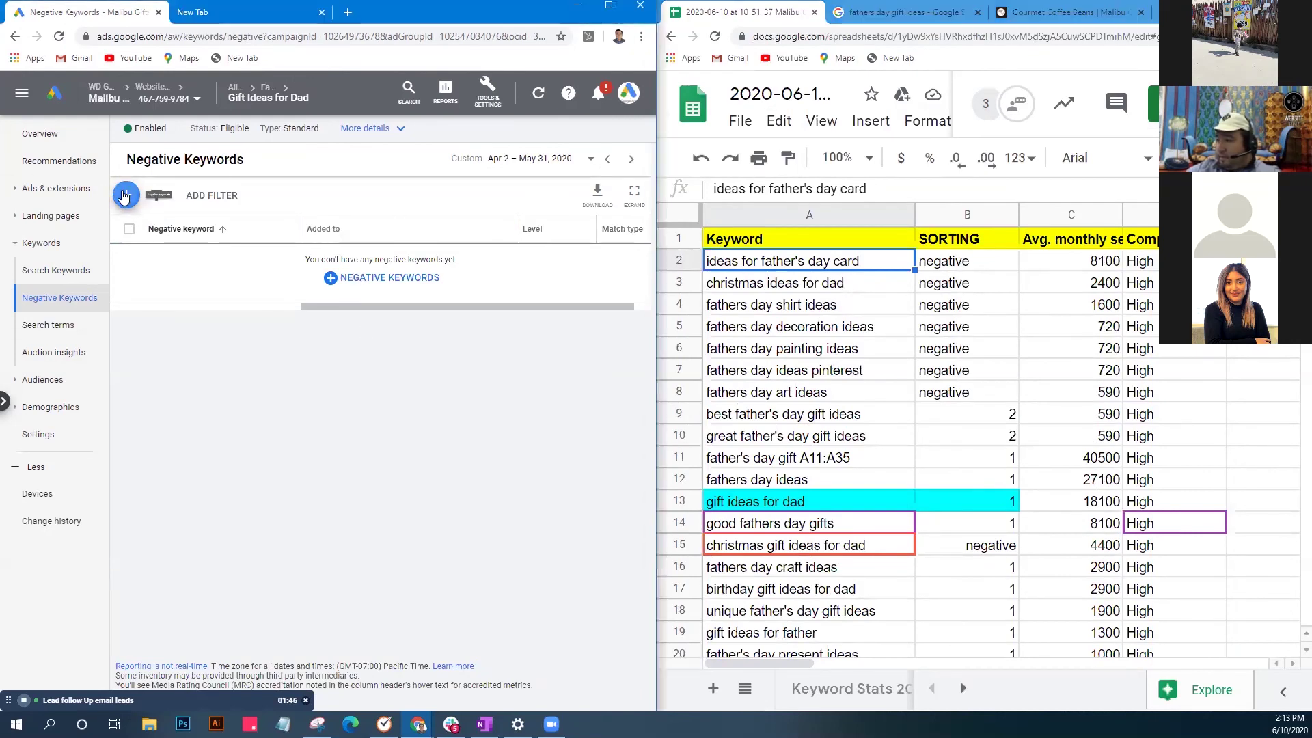
# Copy the keywords from "ideas for father's day card" through "fathers day art ideas" in the spreadsheet into the negative keywords list.
pyautogui.click(821, 270)
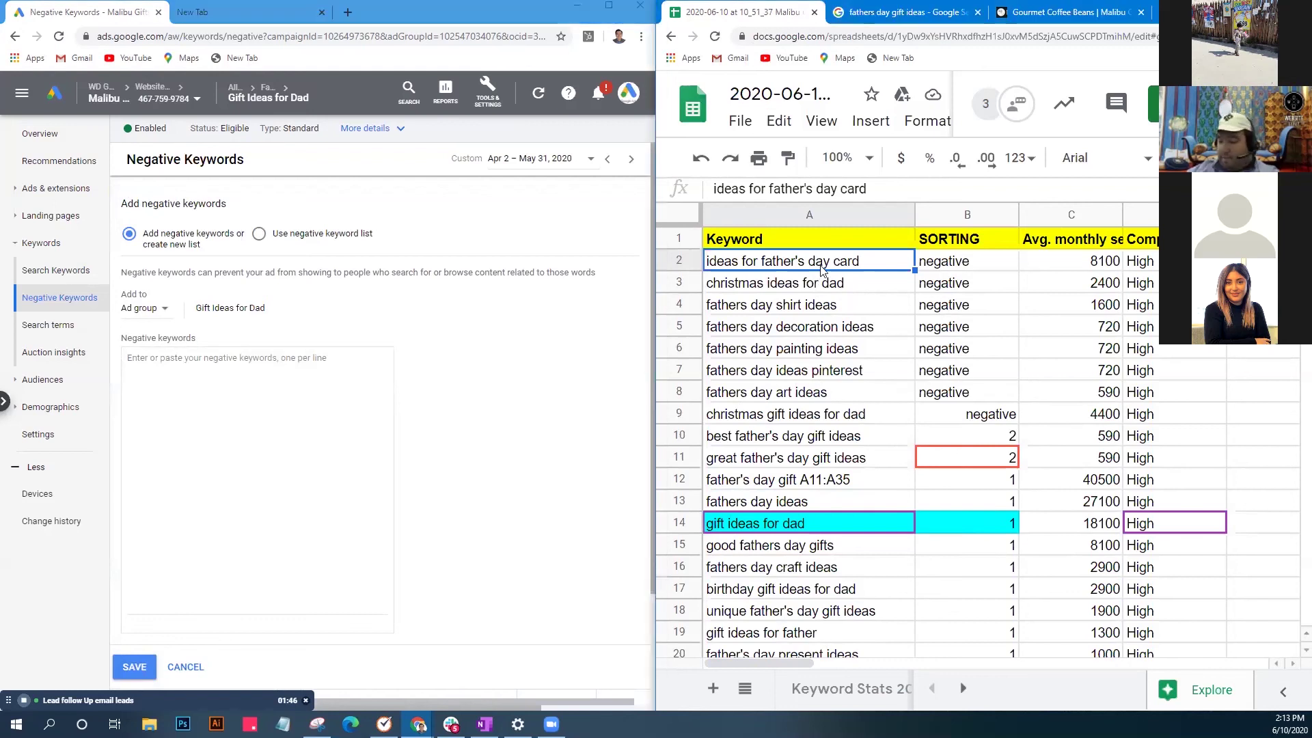
pyautogui.hotkey('shift', 'Down')
pyautogui.hotkey('shift', 'Down')
pyautogui.hotkey('shift', 'Down')
pyautogui.hotkey('shift', 'Down')
pyautogui.hotkey('shift', 'Down')
pyautogui.hotkey('shift', 'Down')
pyautogui.hotkey('ctrl', 'c')
pyautogui.click(213, 387)
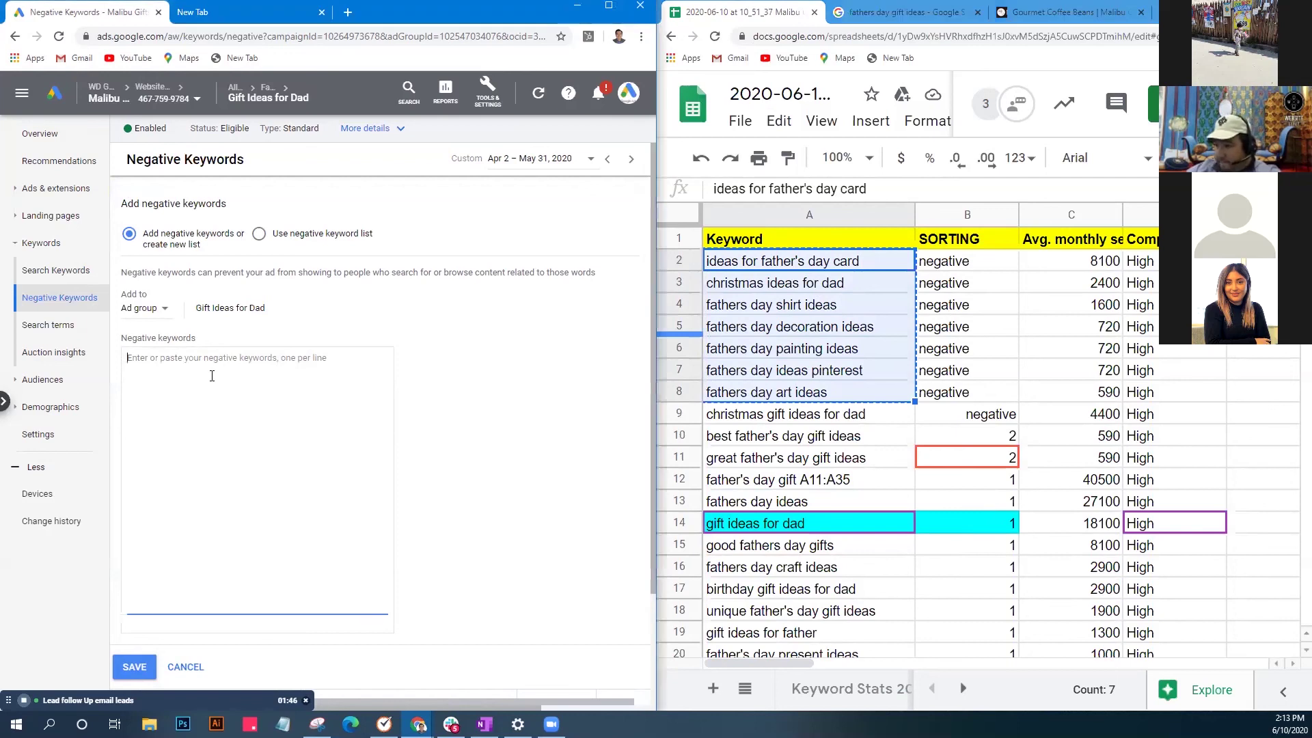
pyautogui.hotkey('ctrl', 'v')
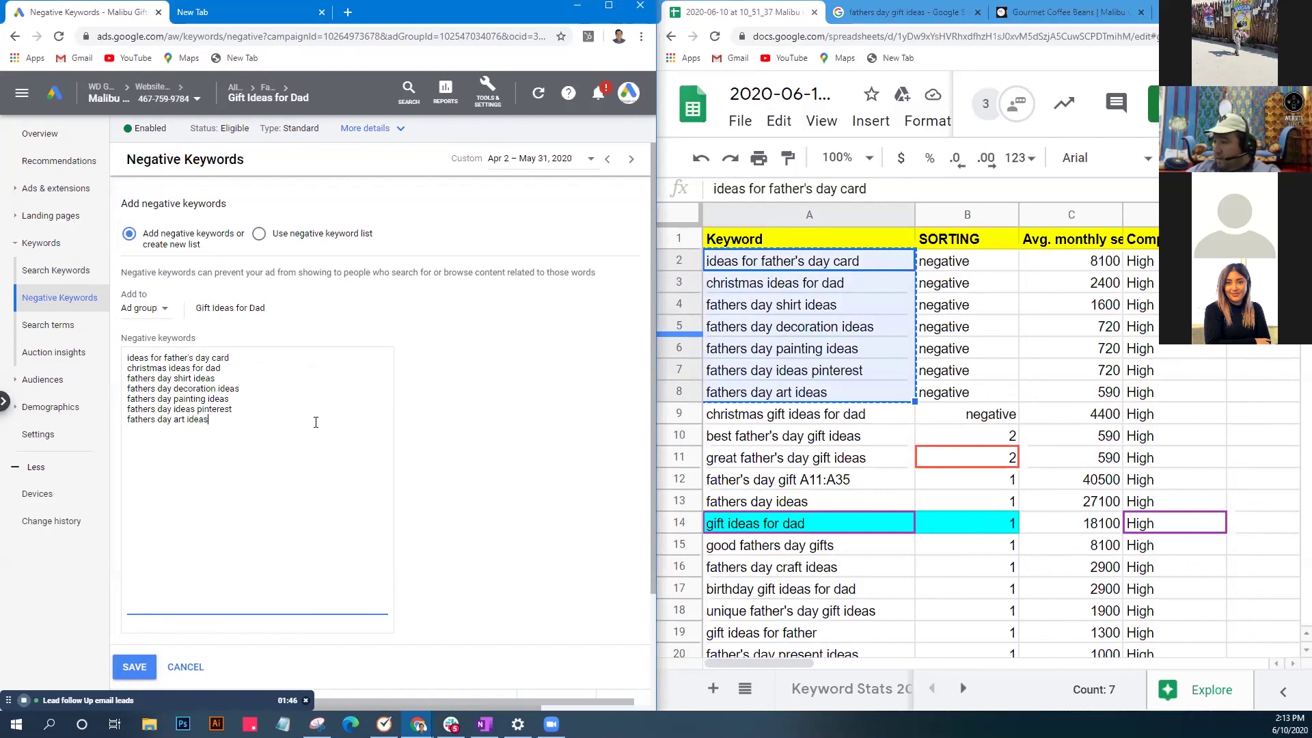
# Add "painting" in quotation marks as a phrase-match negative keyword on its own line.
pyautogui.write('pa')
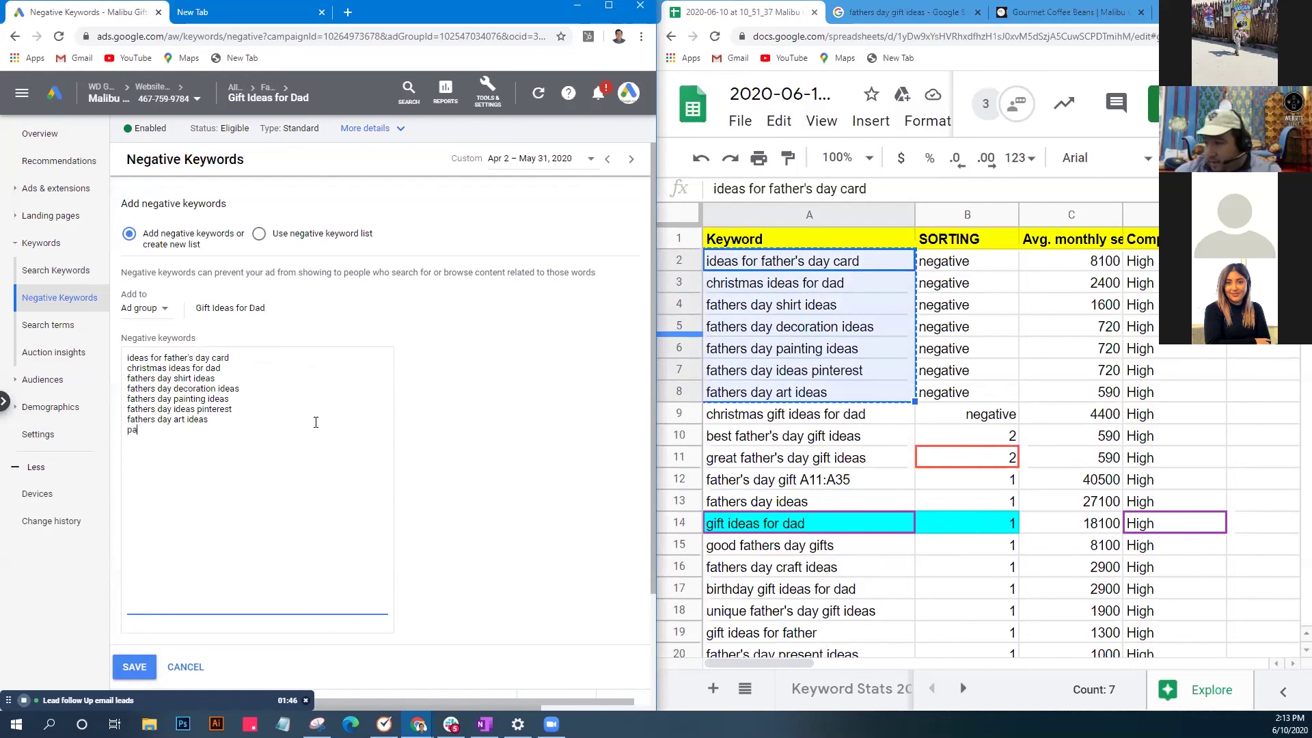
pyautogui.write('iubinting')
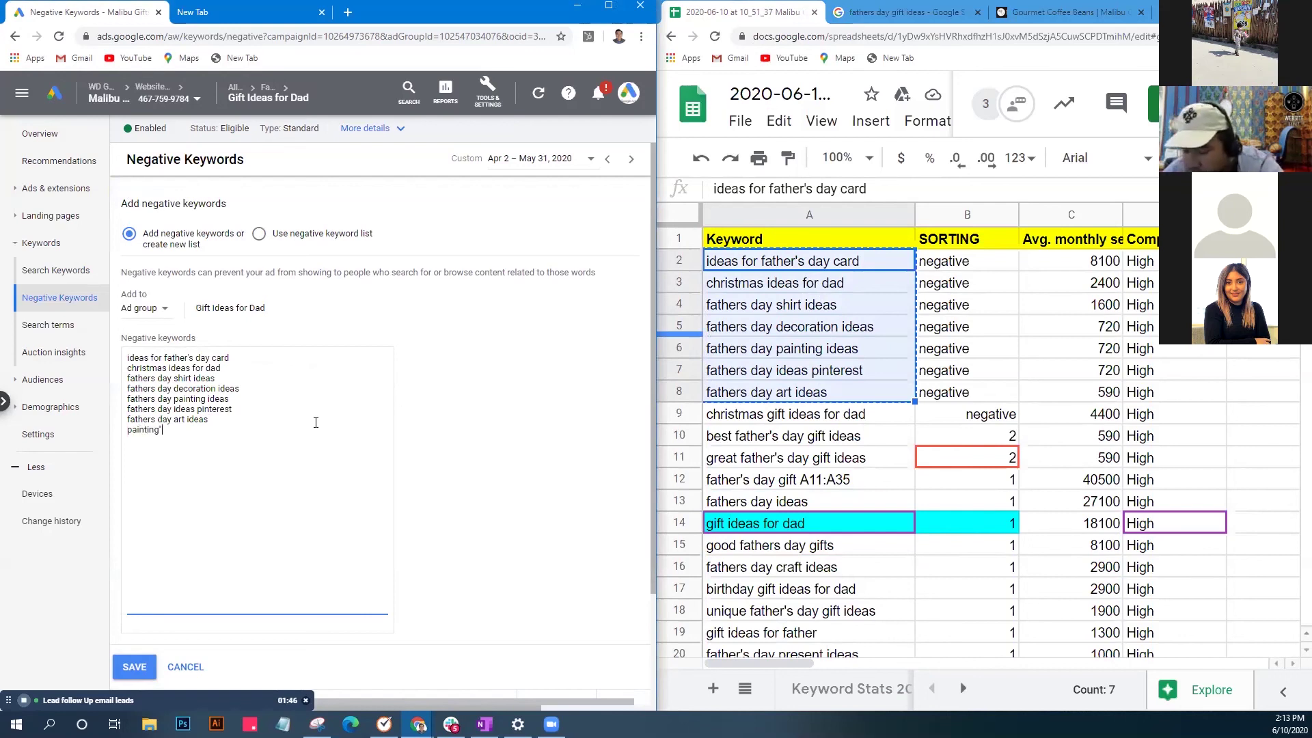
pyautogui.press('Left')
pyautogui.press('Left')
pyautogui.press('Left')
pyautogui.write('" ')
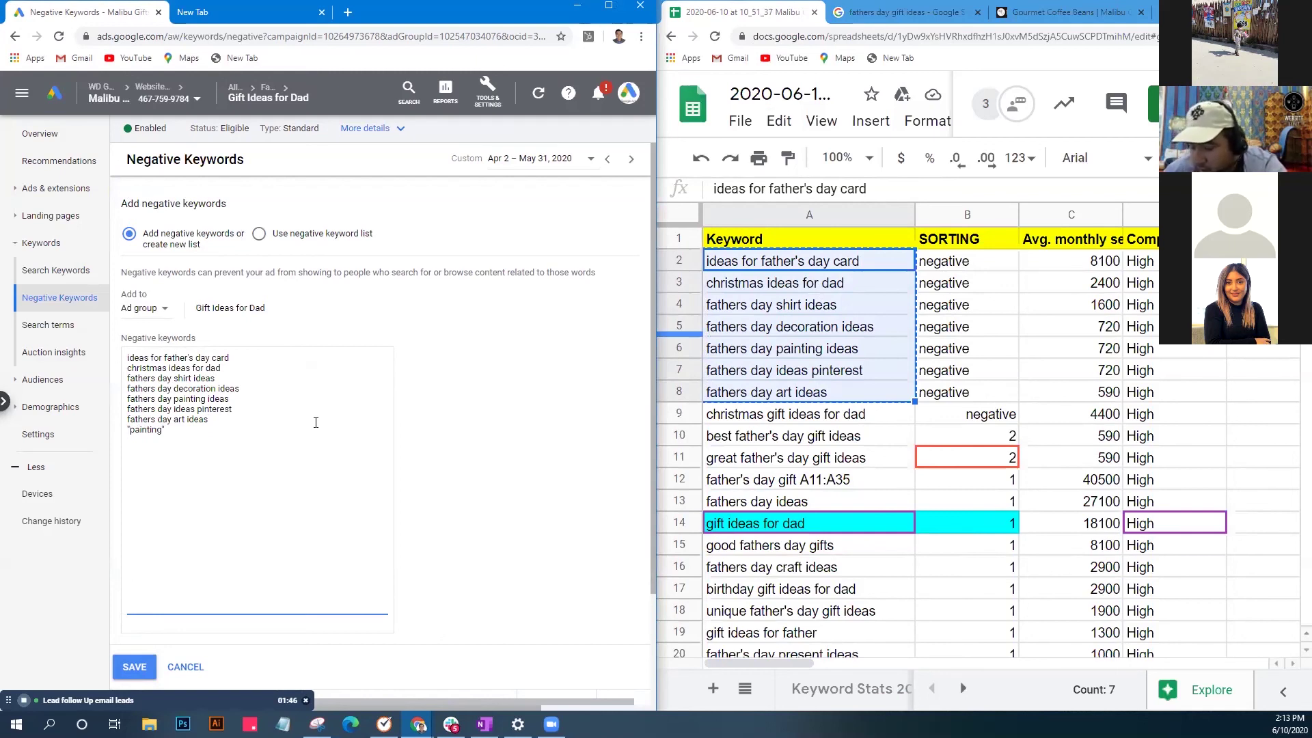
# Add the quoted negative keywords "diy" and "do it yourself" on separate lines.
pyautogui.write('"diy')
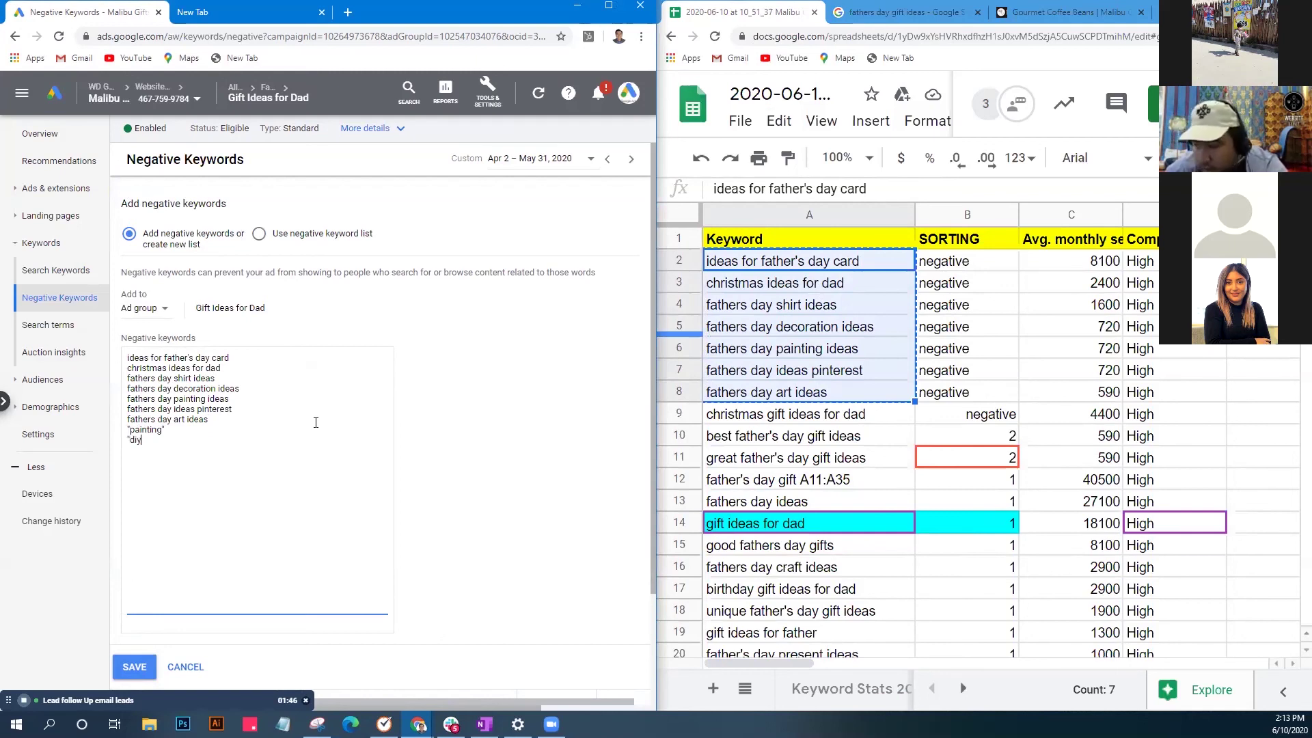
pyautogui.write('"')
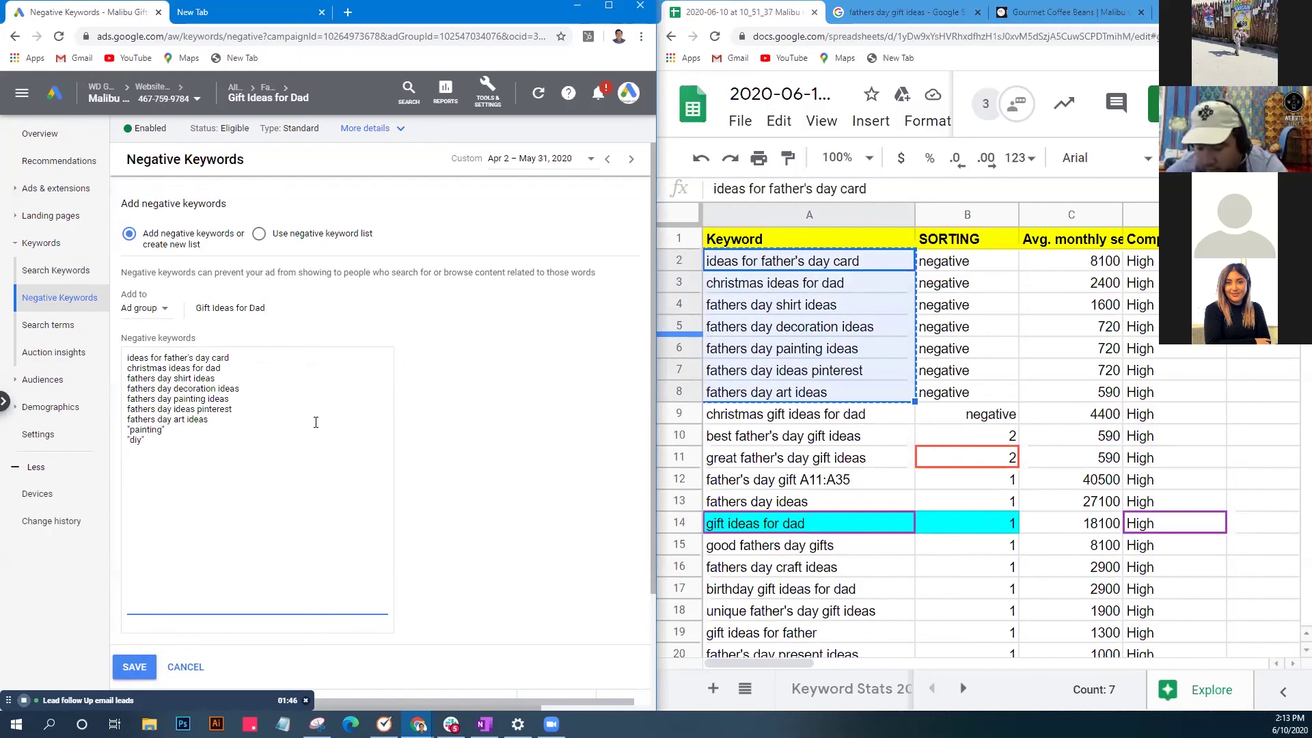
pyautogui.press('Return')
pyautogui.write('"do it ')
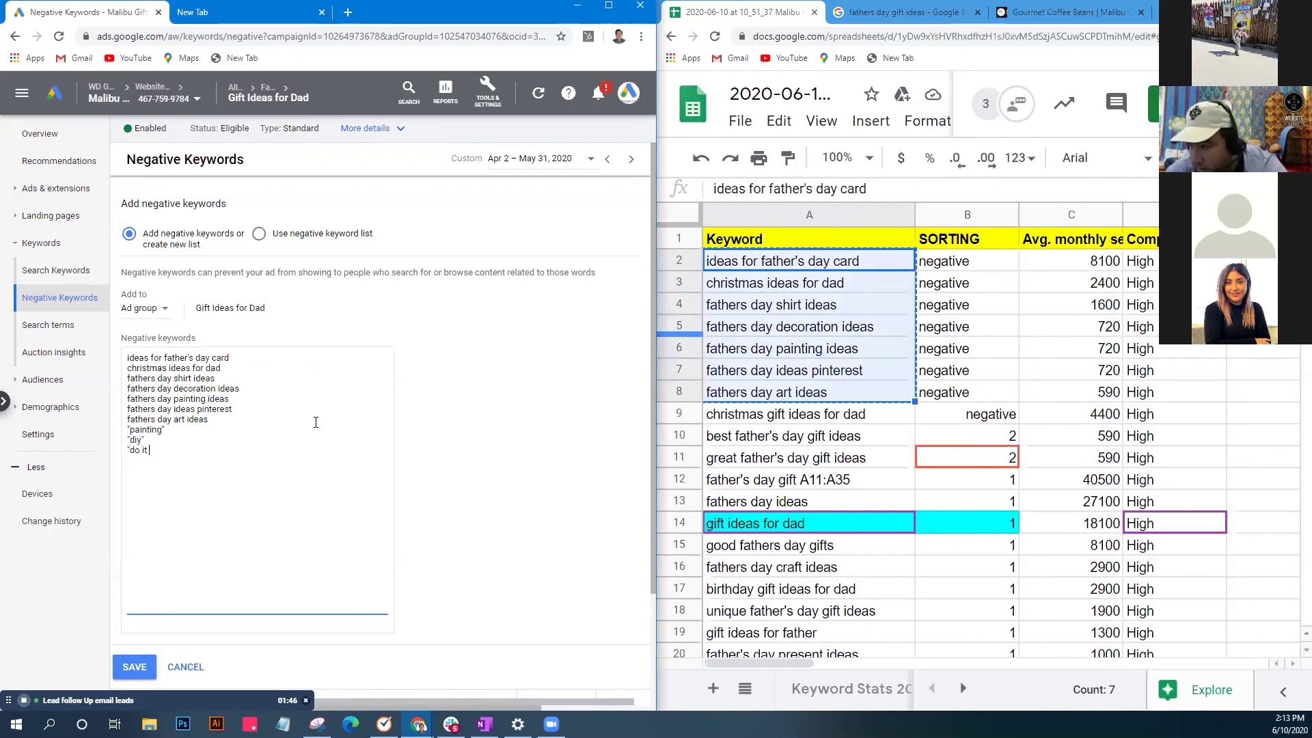
pyautogui.write('yourself')
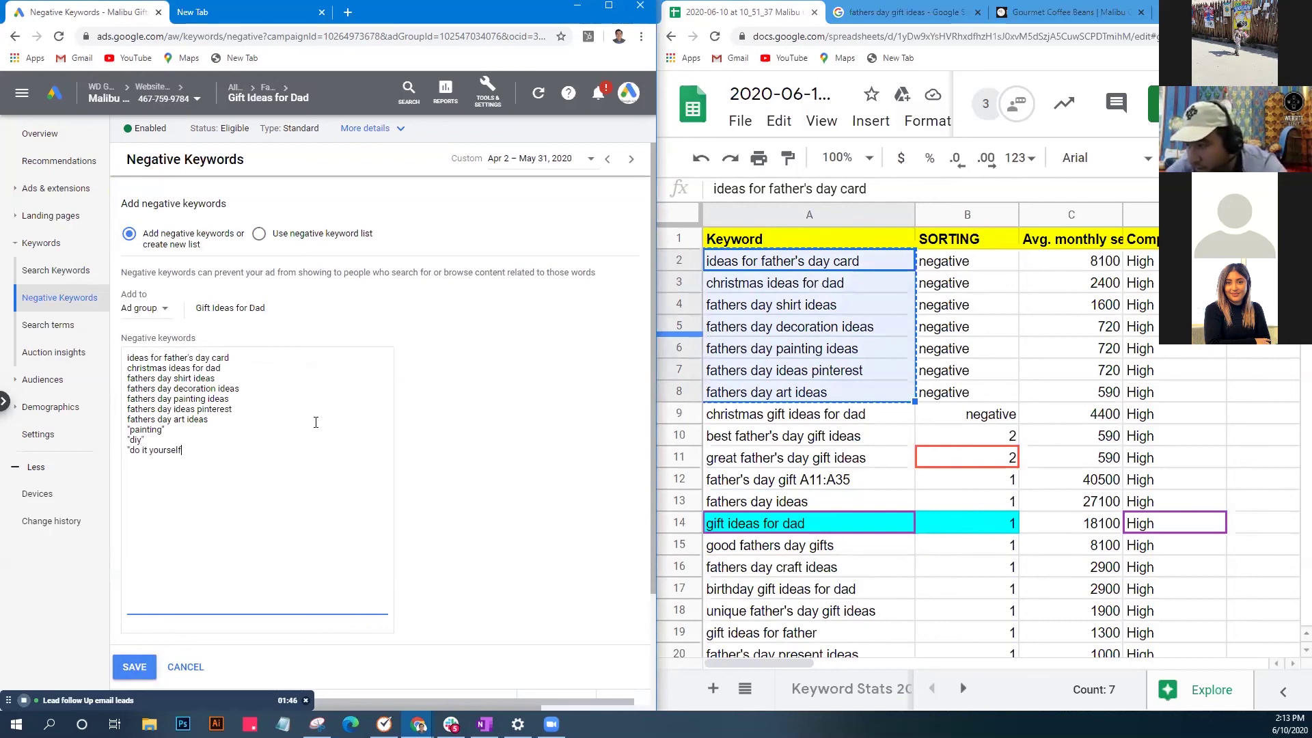
pyautogui.write('"')
pyautogui.press('Return')
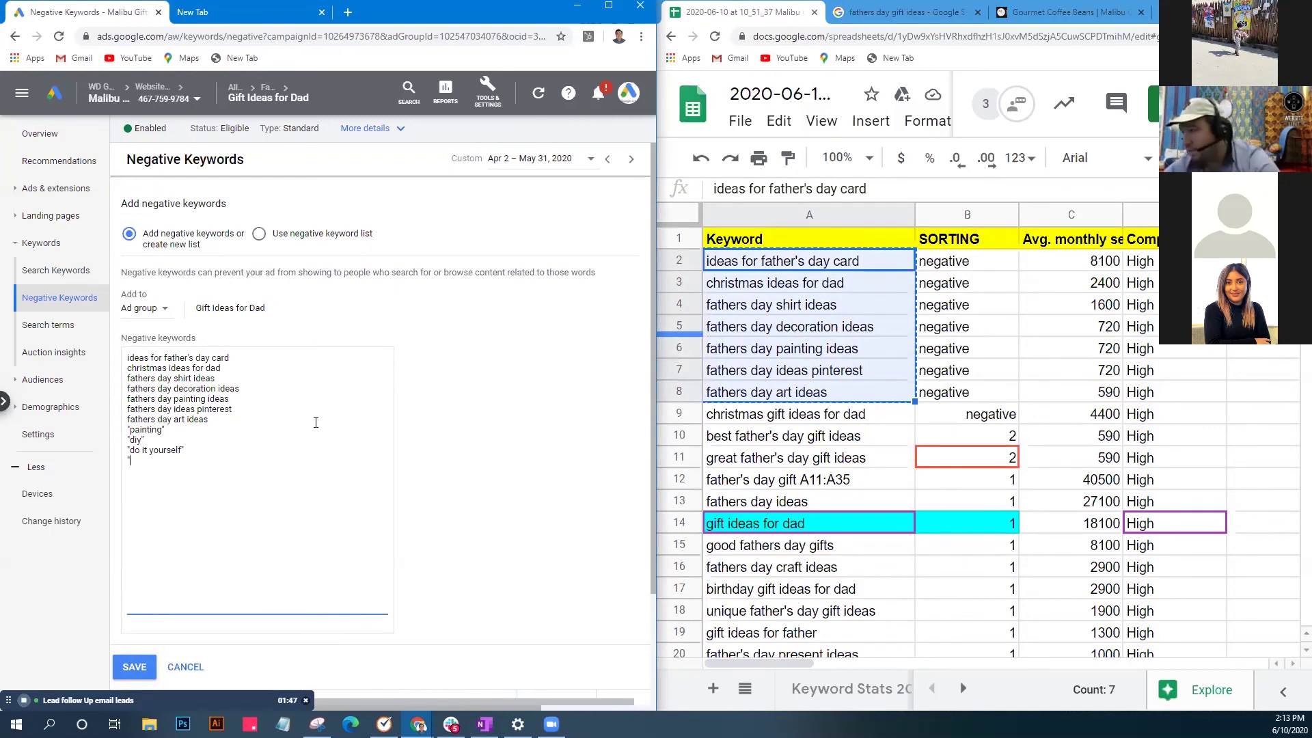
# Add the quoted negative keywords "shirts", "shirt", "christmas" and "xmas" on separate lines.
pyautogui.write('"s')
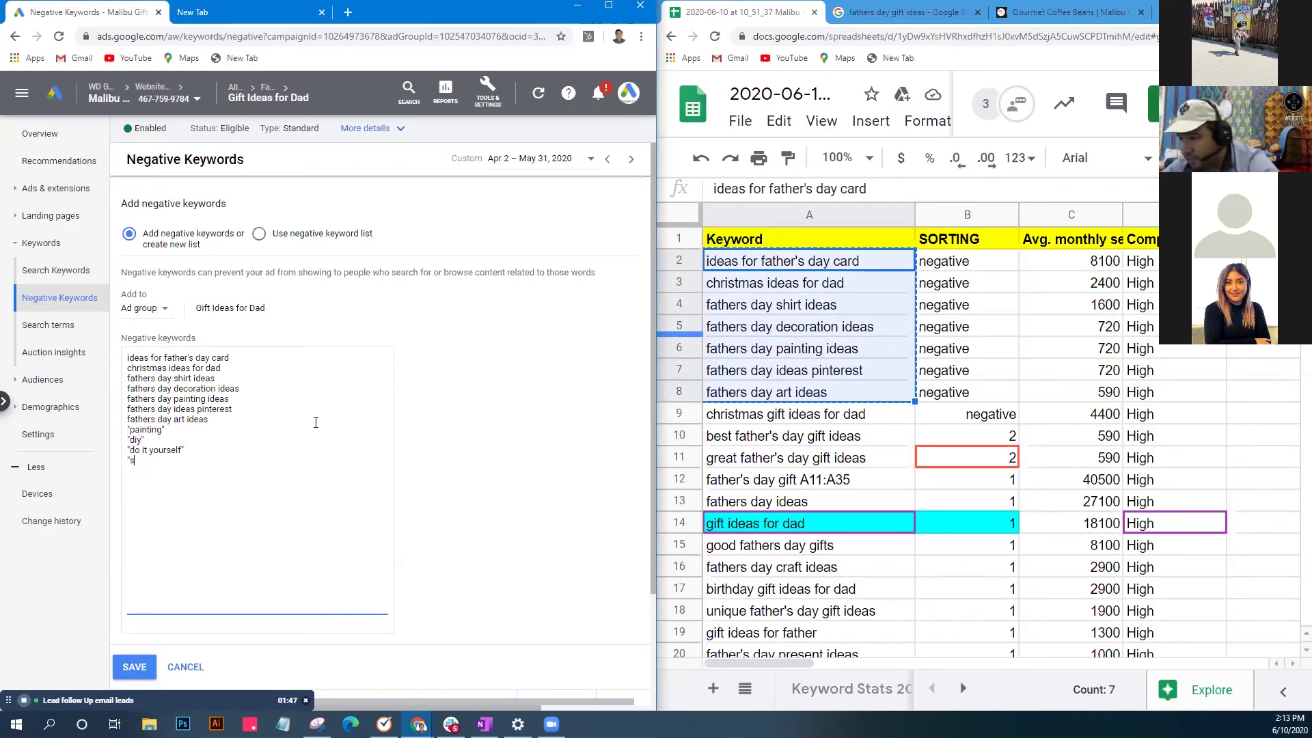
pyautogui.write('hirt')
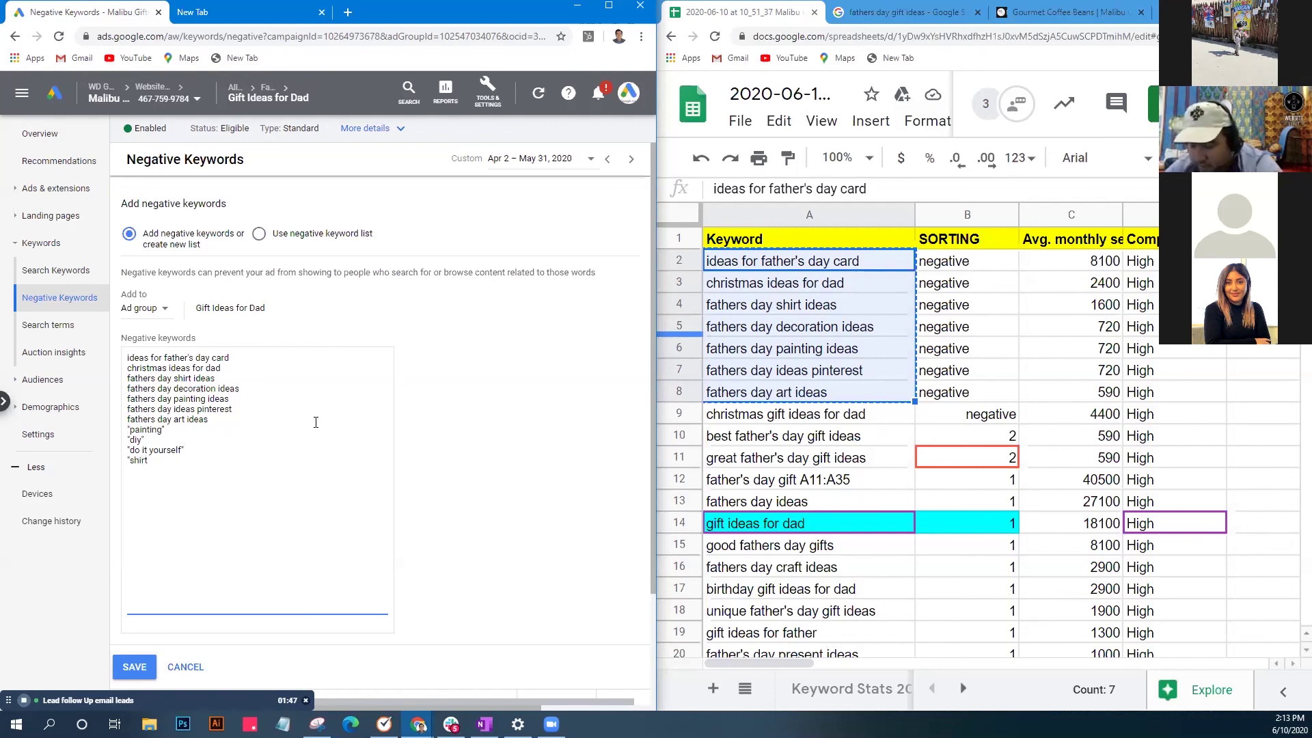
pyautogui.write('s" ')
pyautogui.write('"shirt')
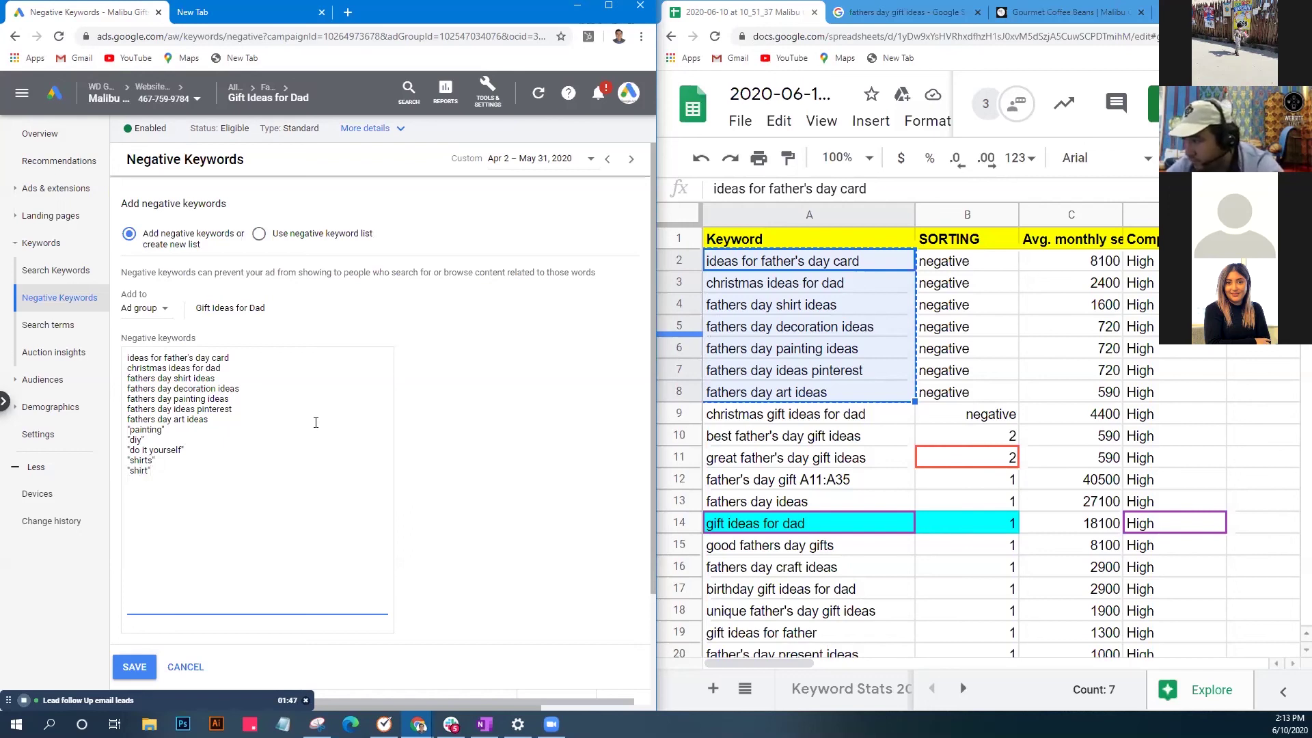
pyautogui.write('christmas"')
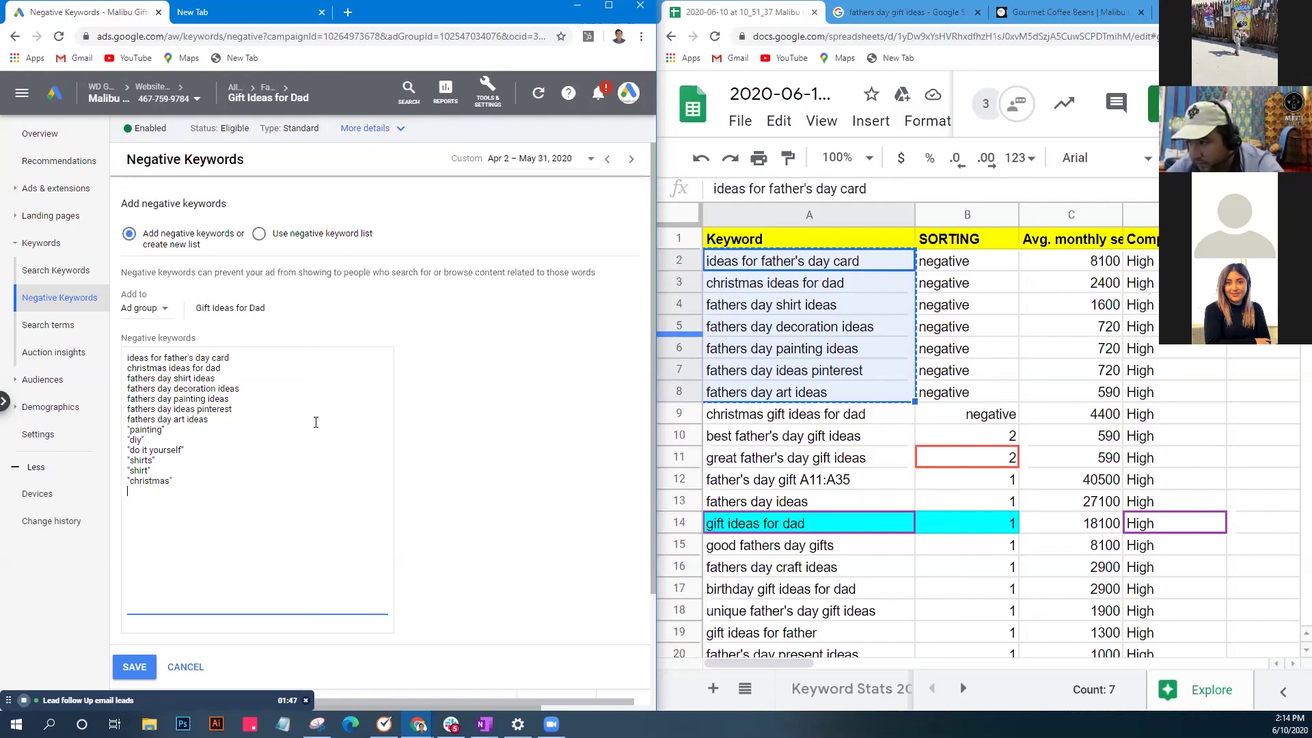
pyautogui.write(' "xmas')
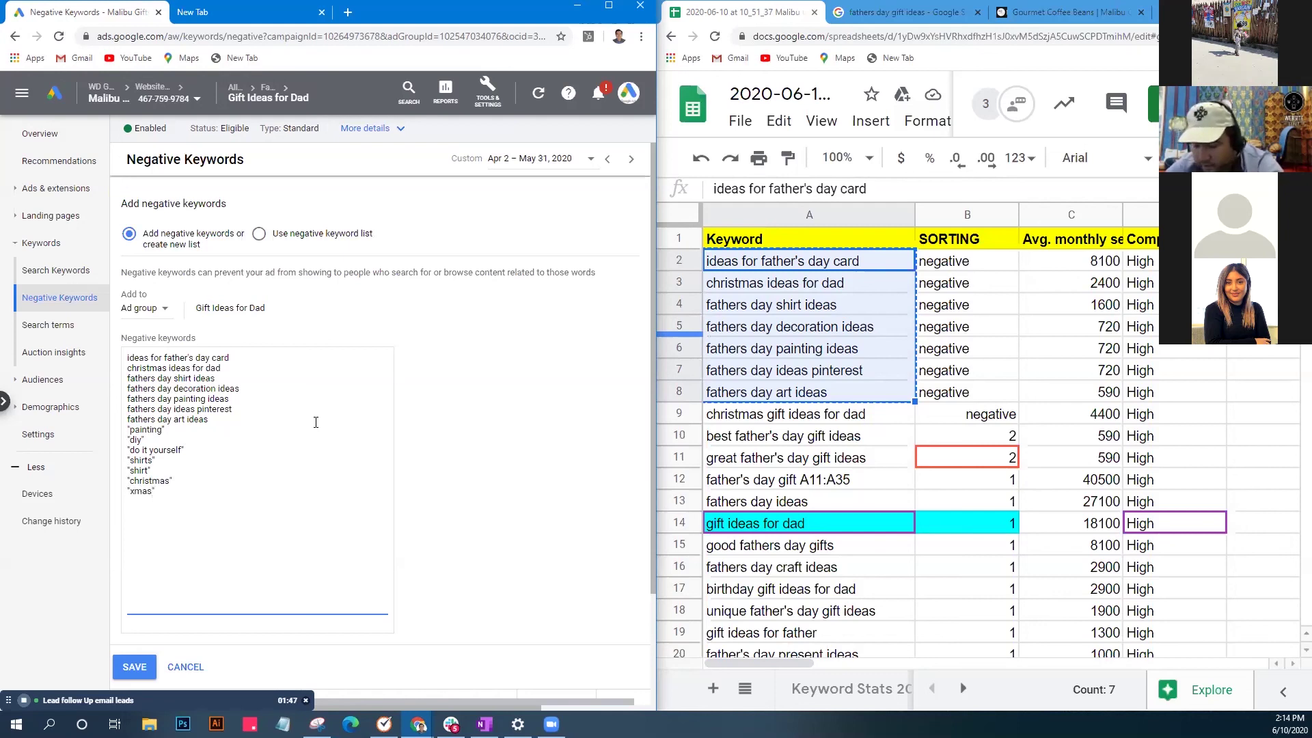
pyautogui.press('Return')
# Add the quoted negative keywords "handmade", "free", "jobs" and "how to" on separate lines.
pyautogui.write('"handmade')
pyautogui.write('" ')
pyautogui.write('"free')
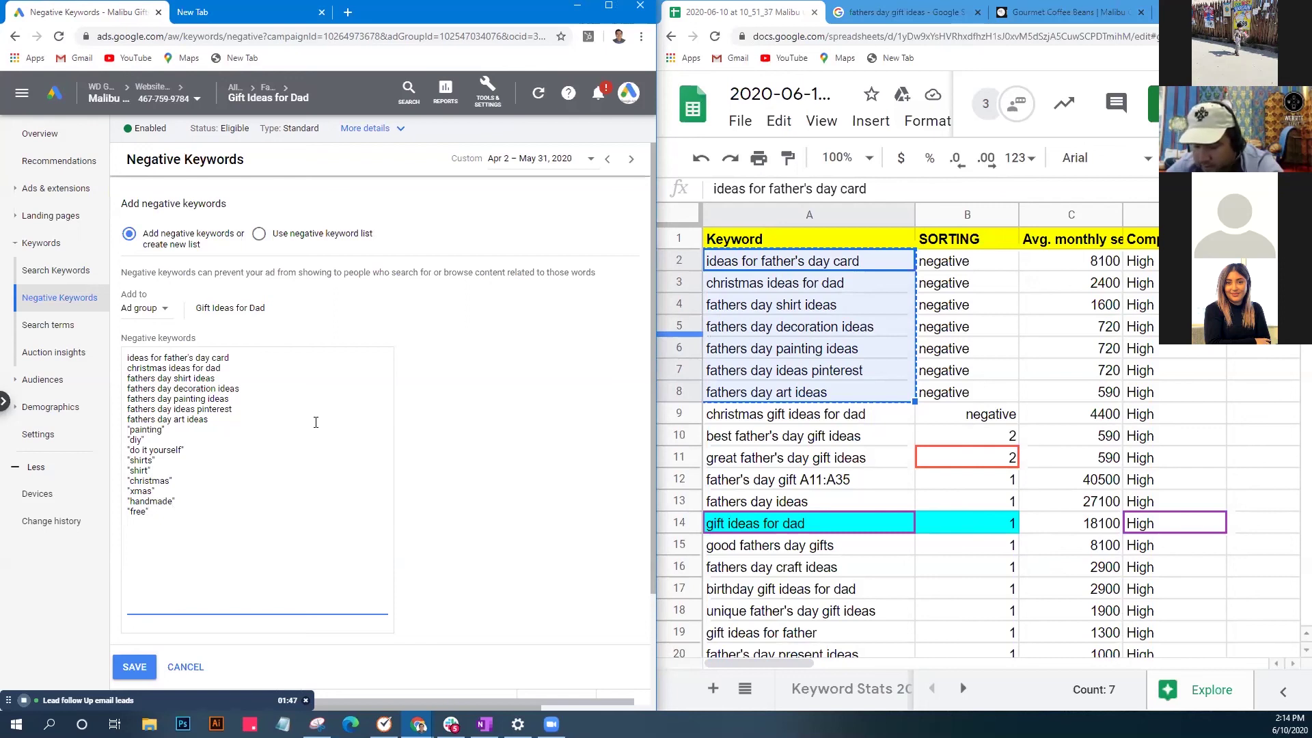
pyautogui.write('" "jobs')
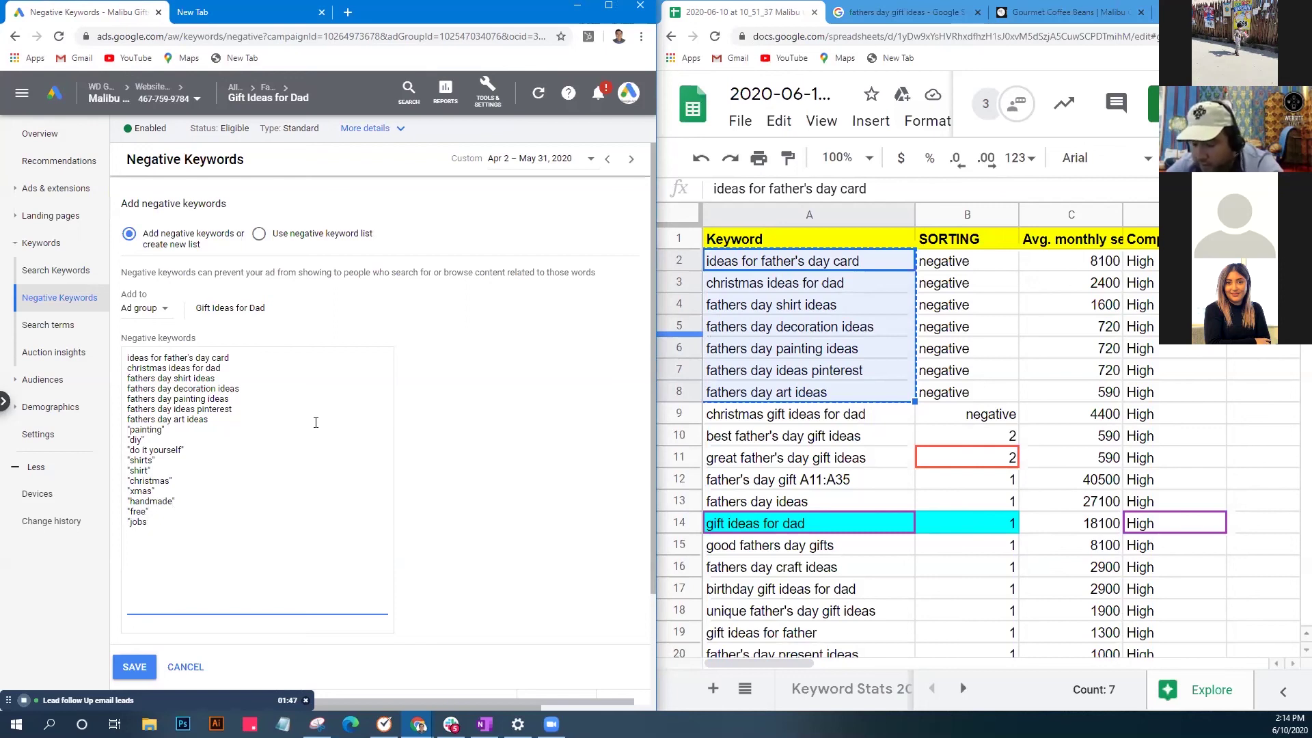
pyautogui.write('" "how to')
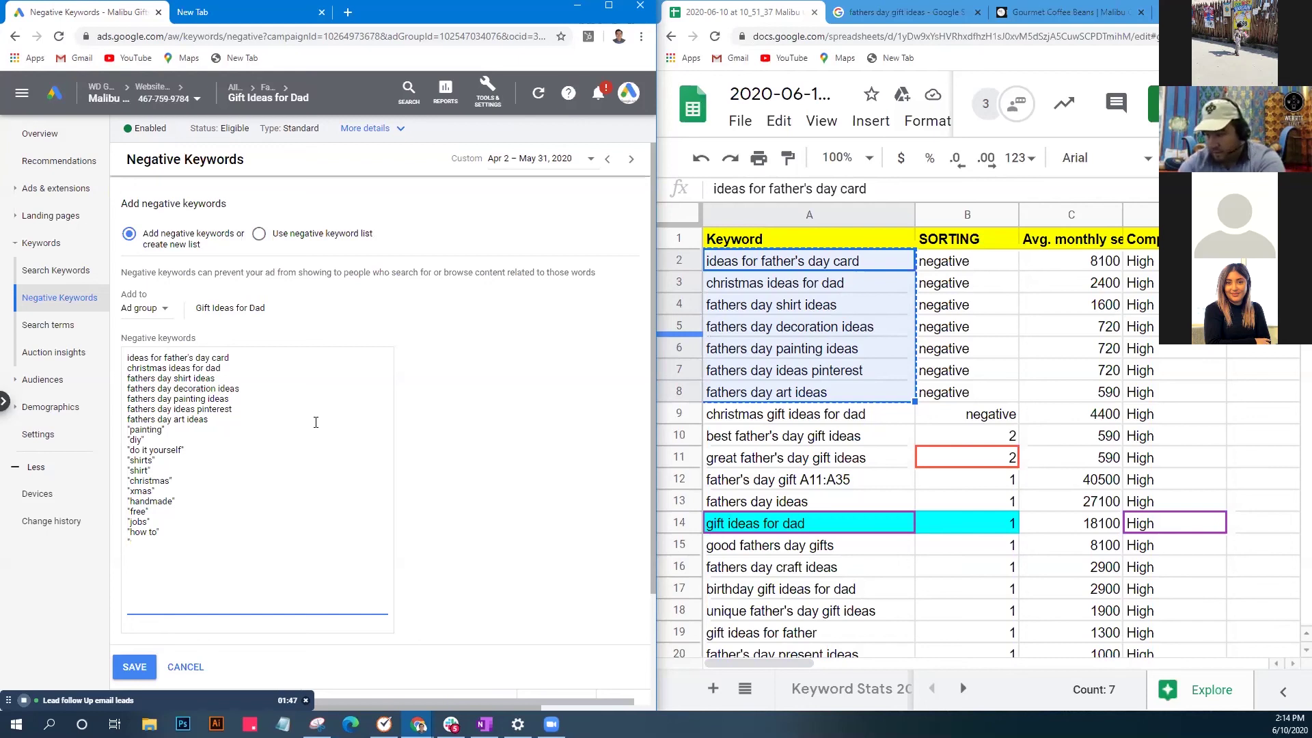
# Add the quoted negative keywords "video", "app", "books", "schools" and "pinterest" on separate lines.
pyautogui.write('video')
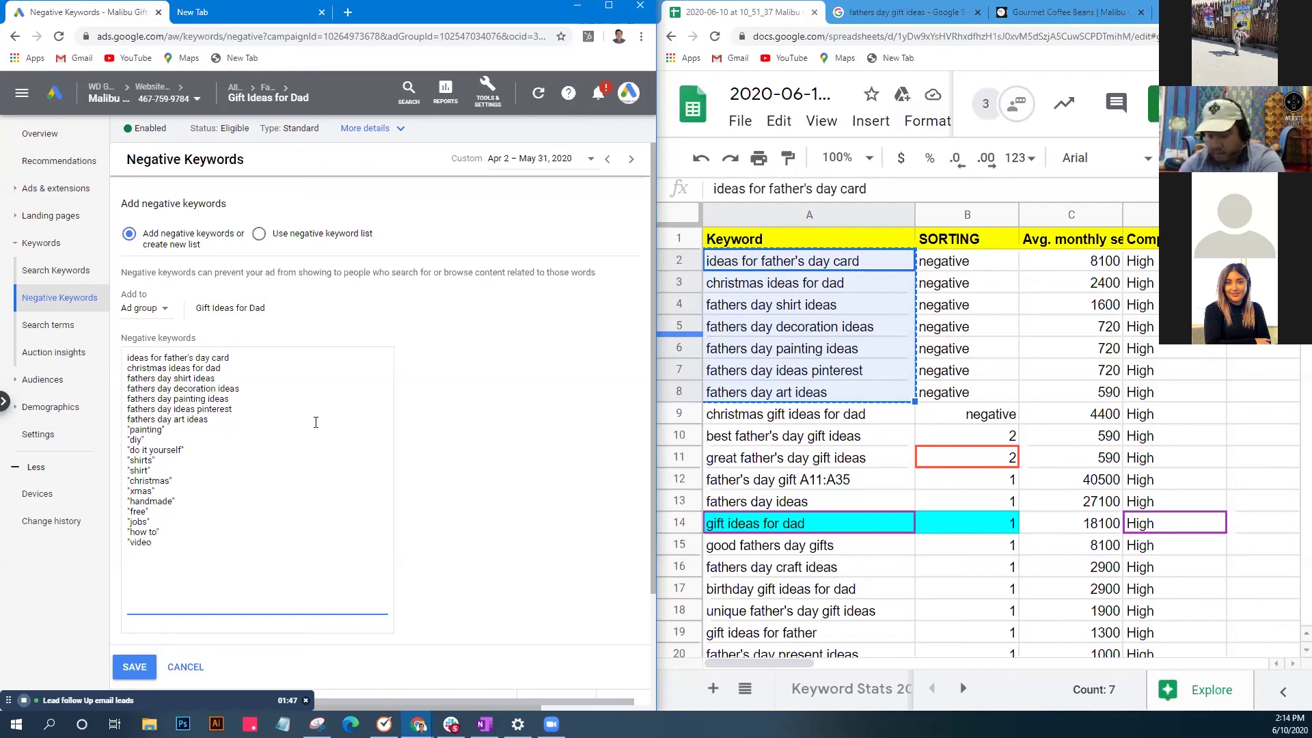
pyautogui.write('app')
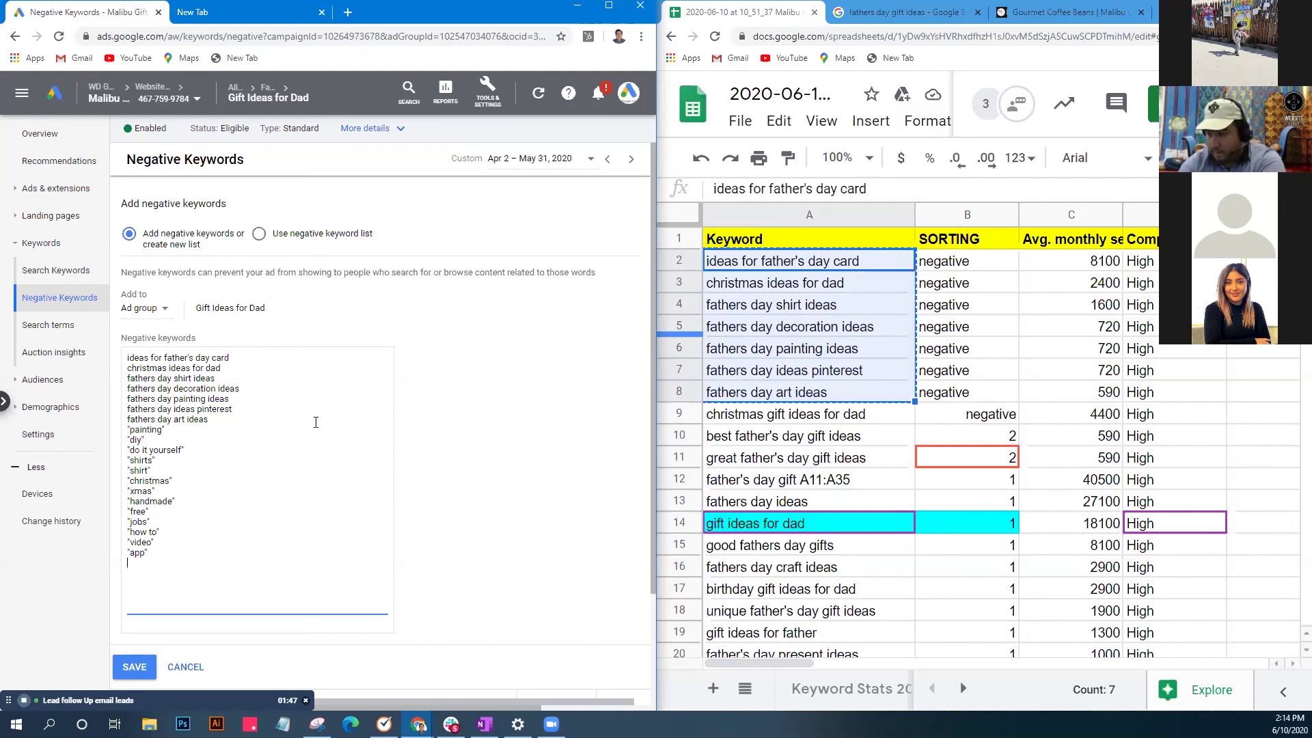
pyautogui.write('books')
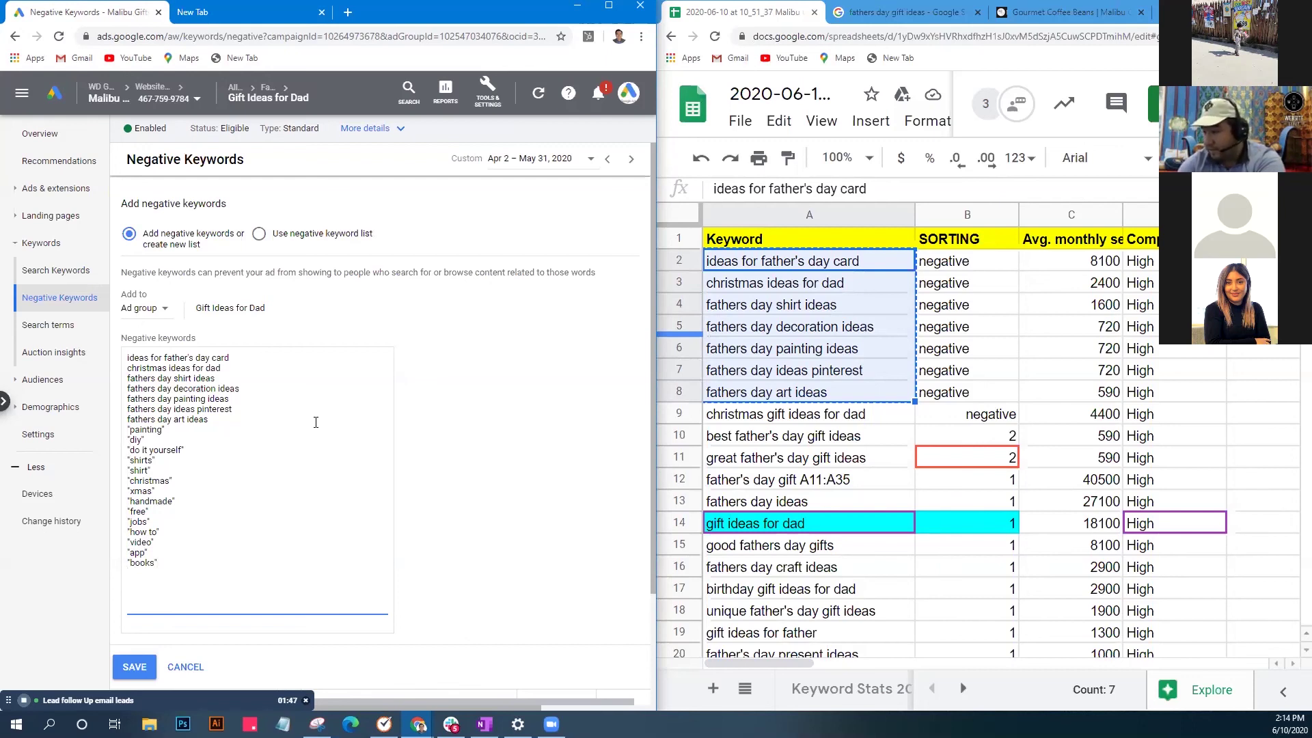
pyautogui.write('"schools"')
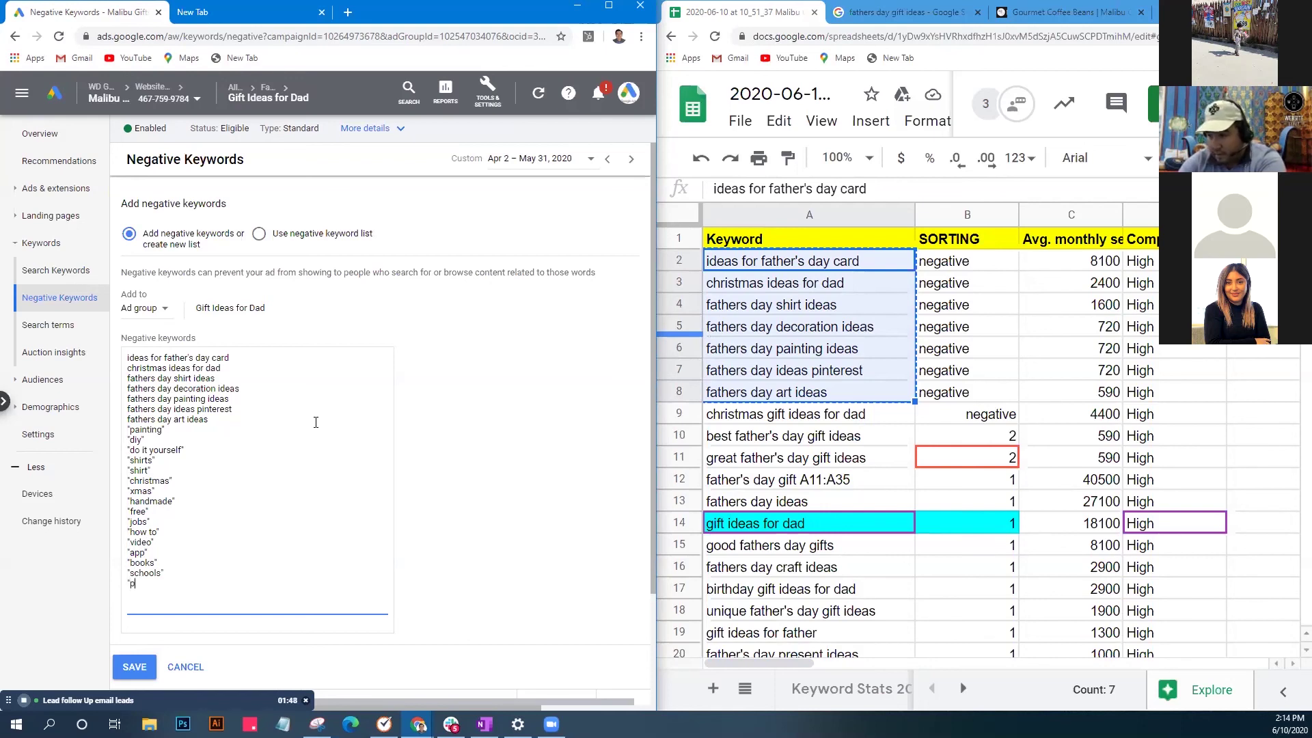
pyautogui.write('interee')
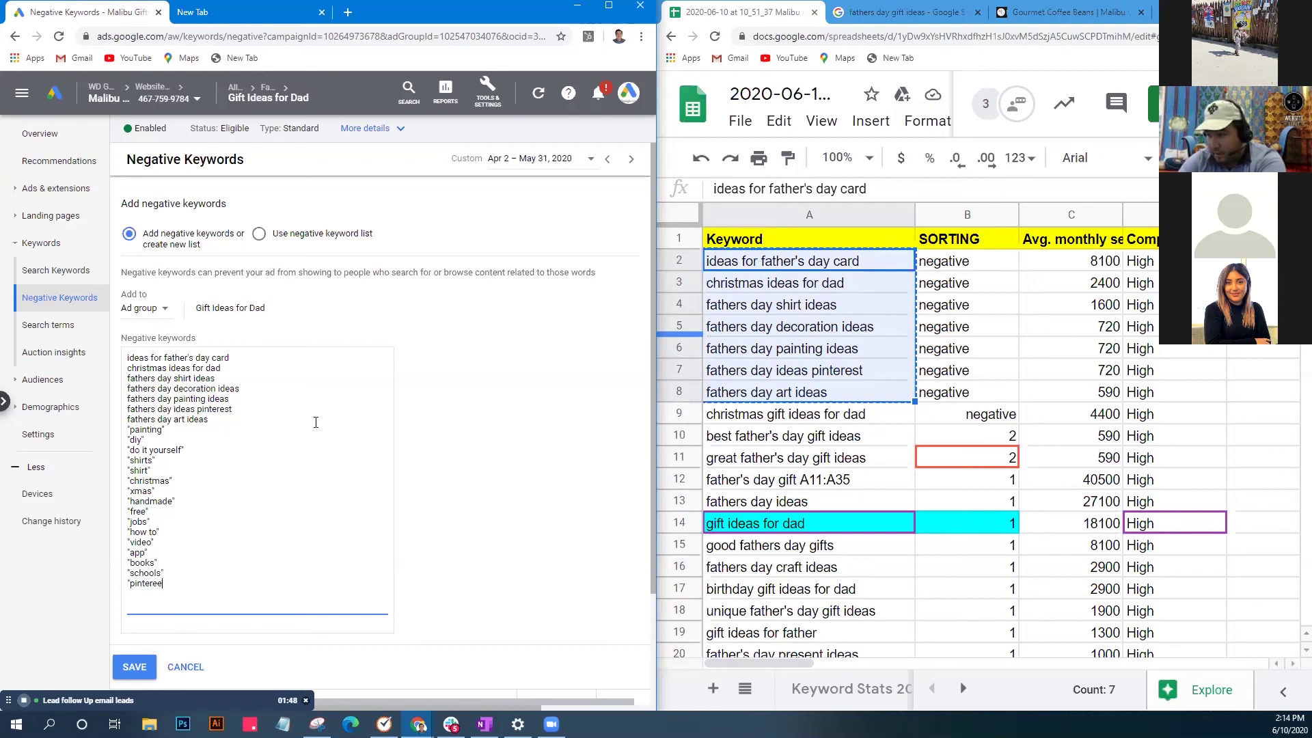
pyautogui.write('st')
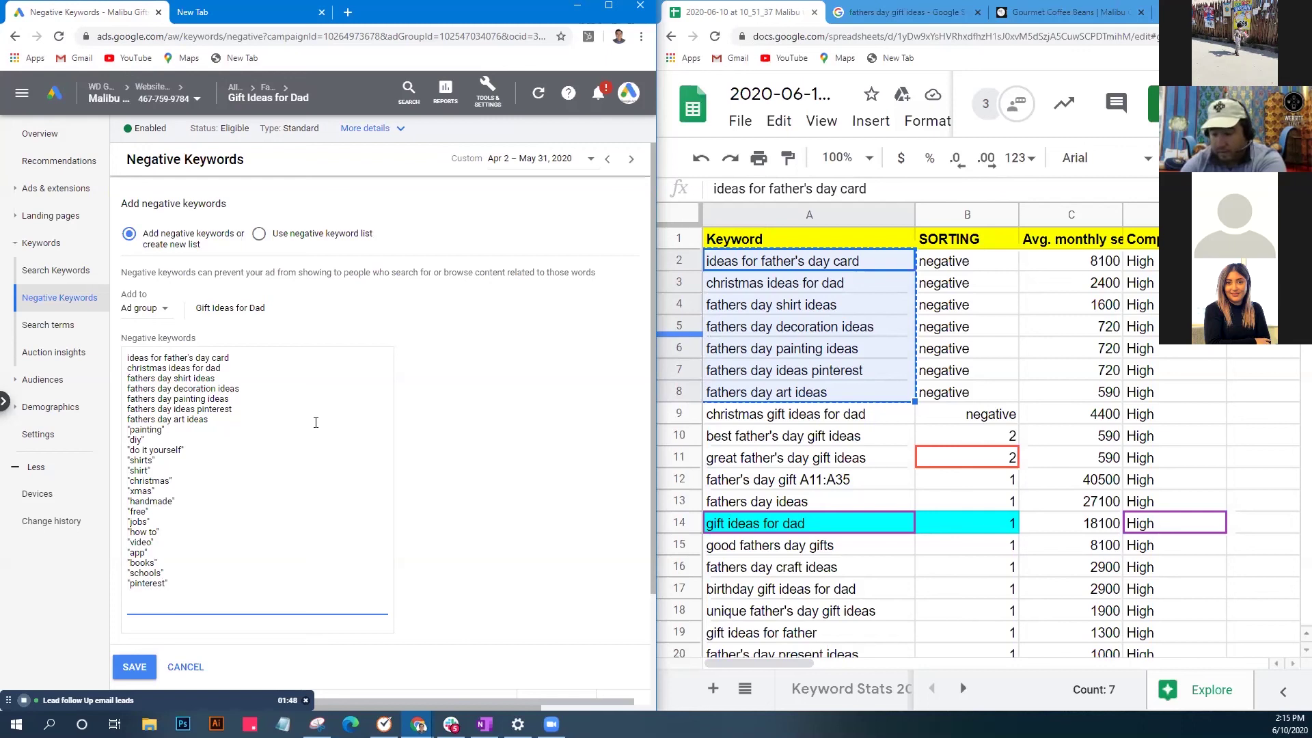
pyautogui.write('"etsy"')
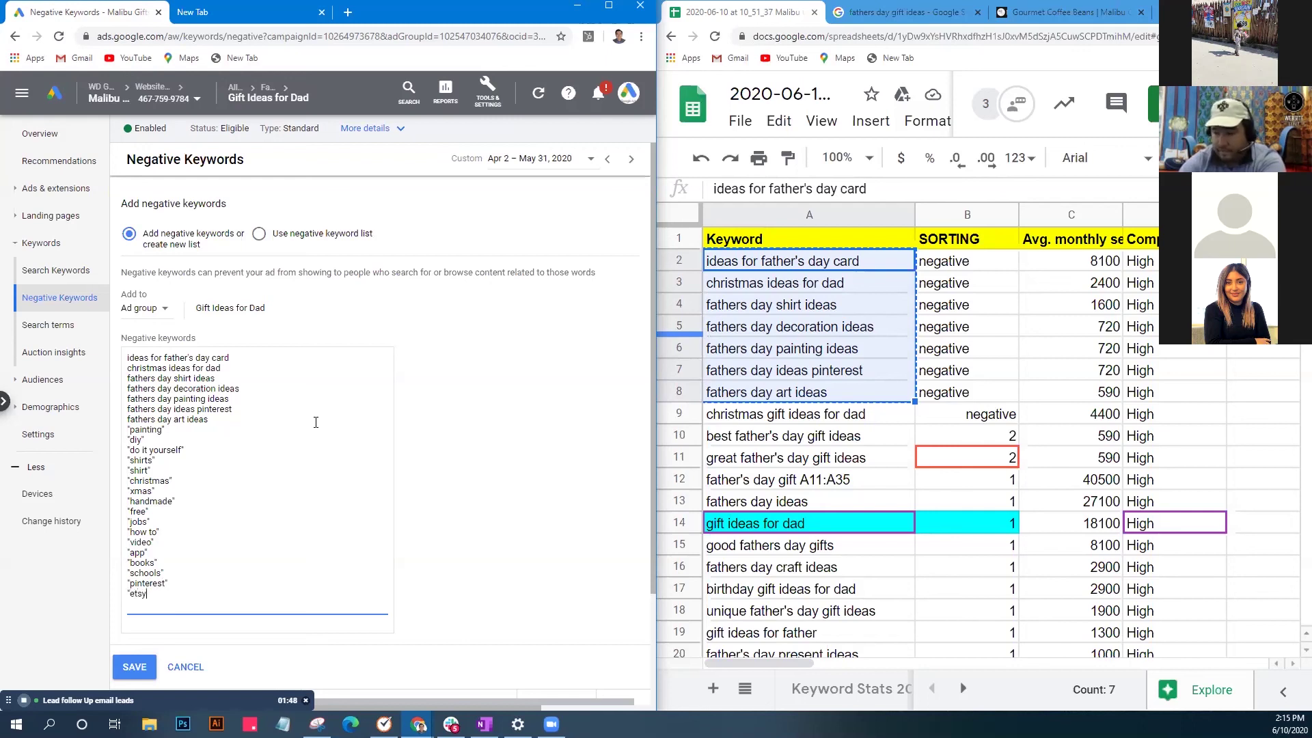
pyautogui.press('BackSpace')
pyautogui.press('BackSpace')
pyautogui.press('BackSpace')
pyautogui.press('BackSpace')
pyautogui.press('BackSpace')
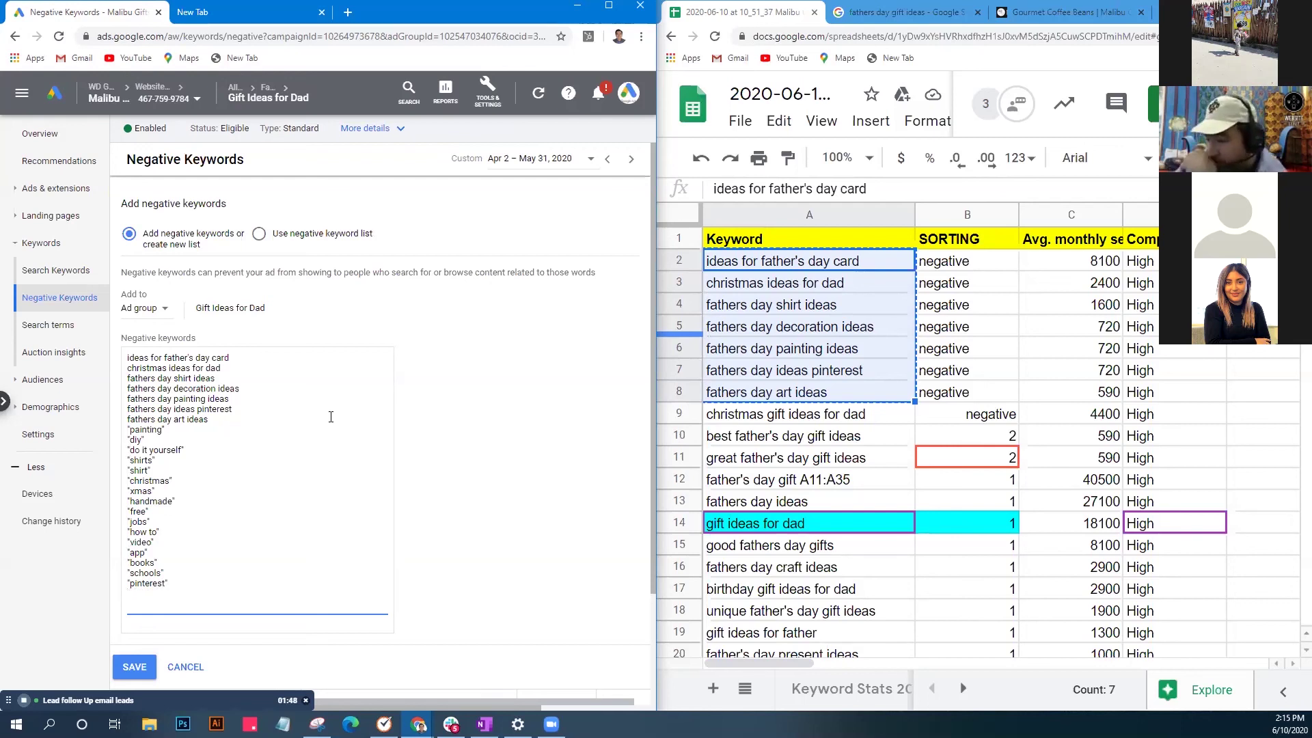
# Assign the negative keywords at campaign level to Father's Day Promo and save them.
pyautogui.scroll(-1, 380, 335)
pyautogui.scroll(1, 379, 335)
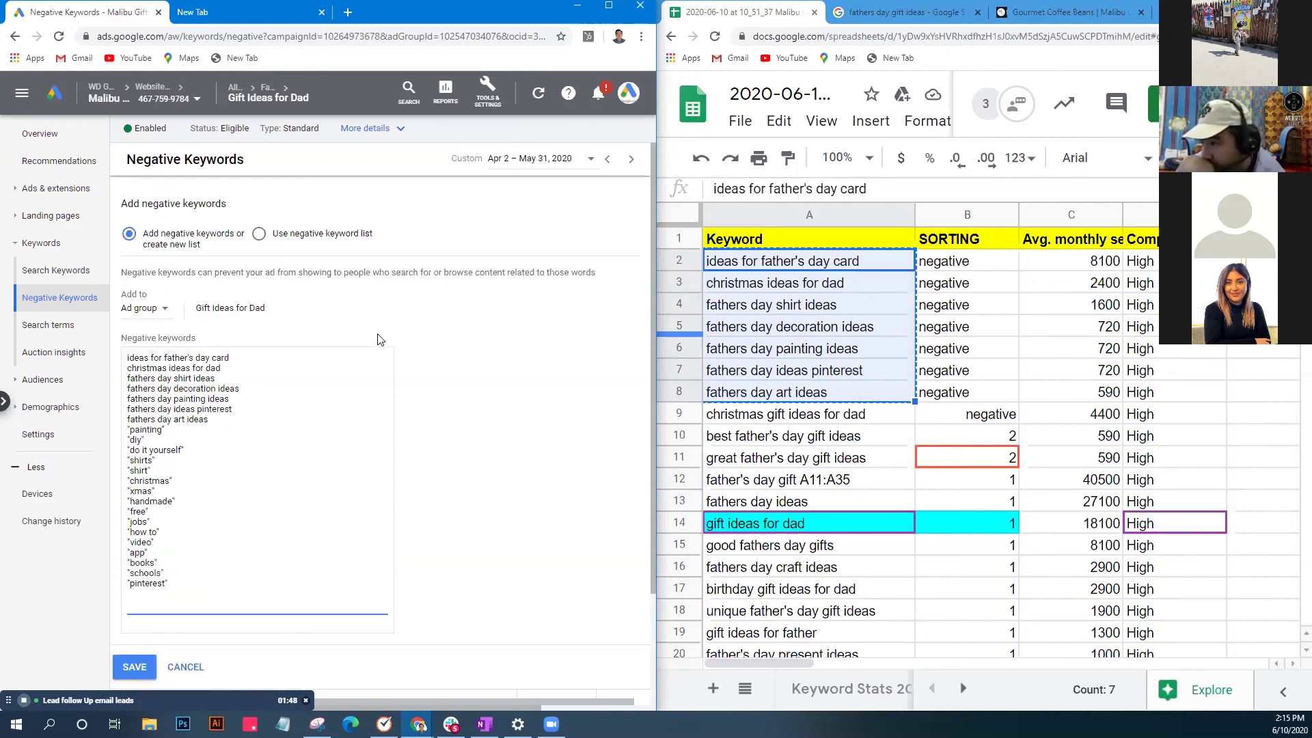
pyautogui.click(143, 312)
pyautogui.click(147, 325)
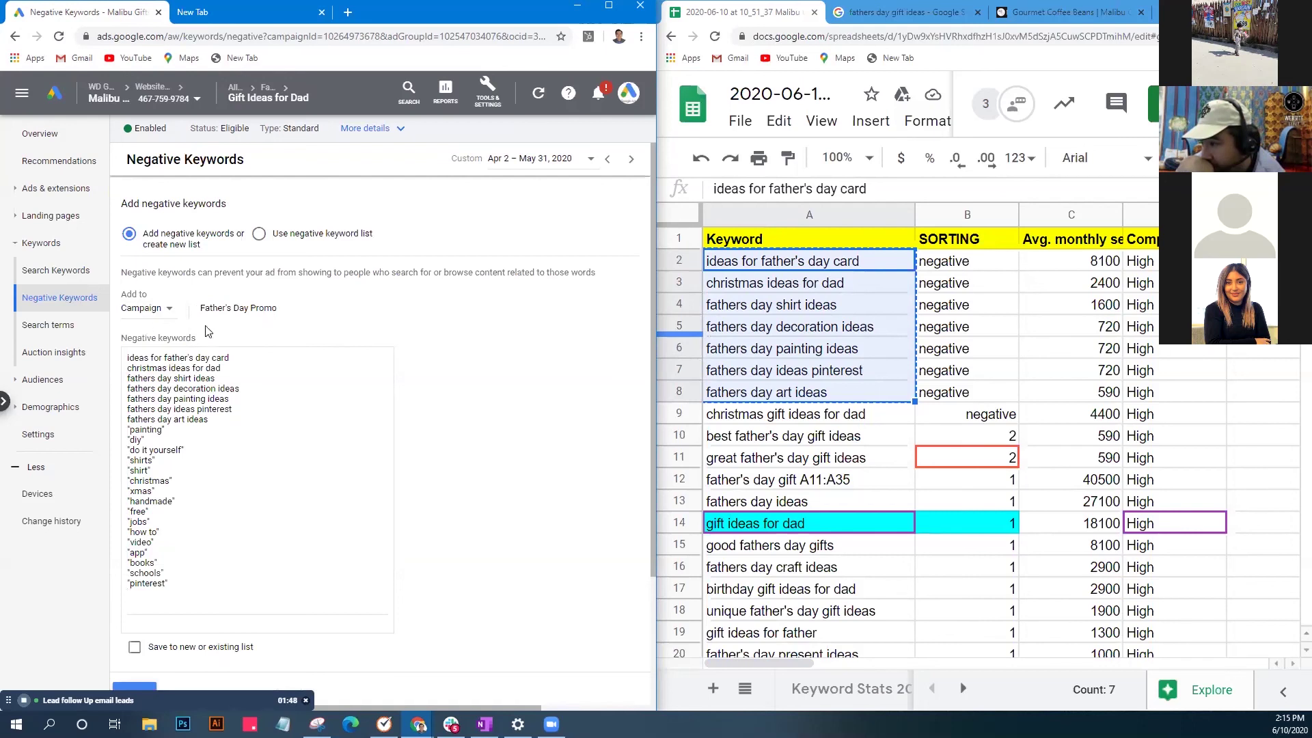
pyautogui.moveTo(203, 308); pyautogui.dragTo(327, 310)
pyautogui.click(328, 316)
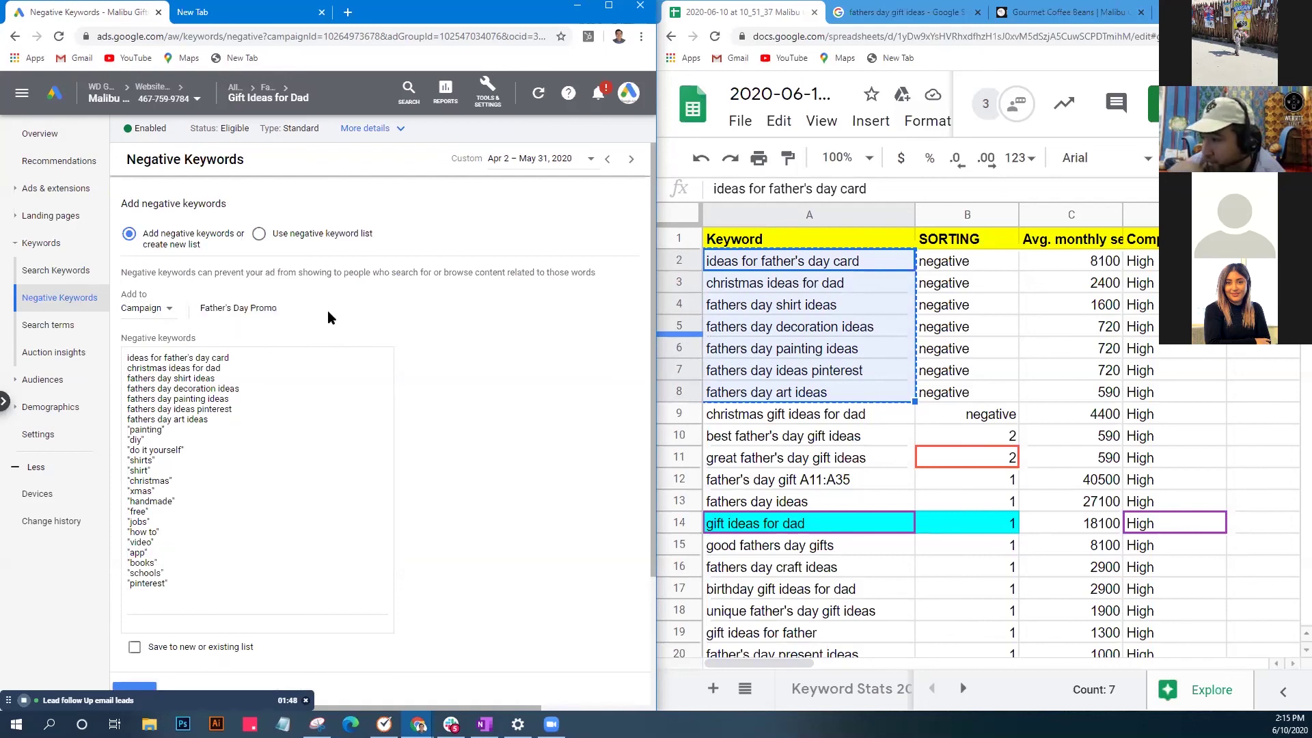
pyautogui.scroll(-2, 440, 478)
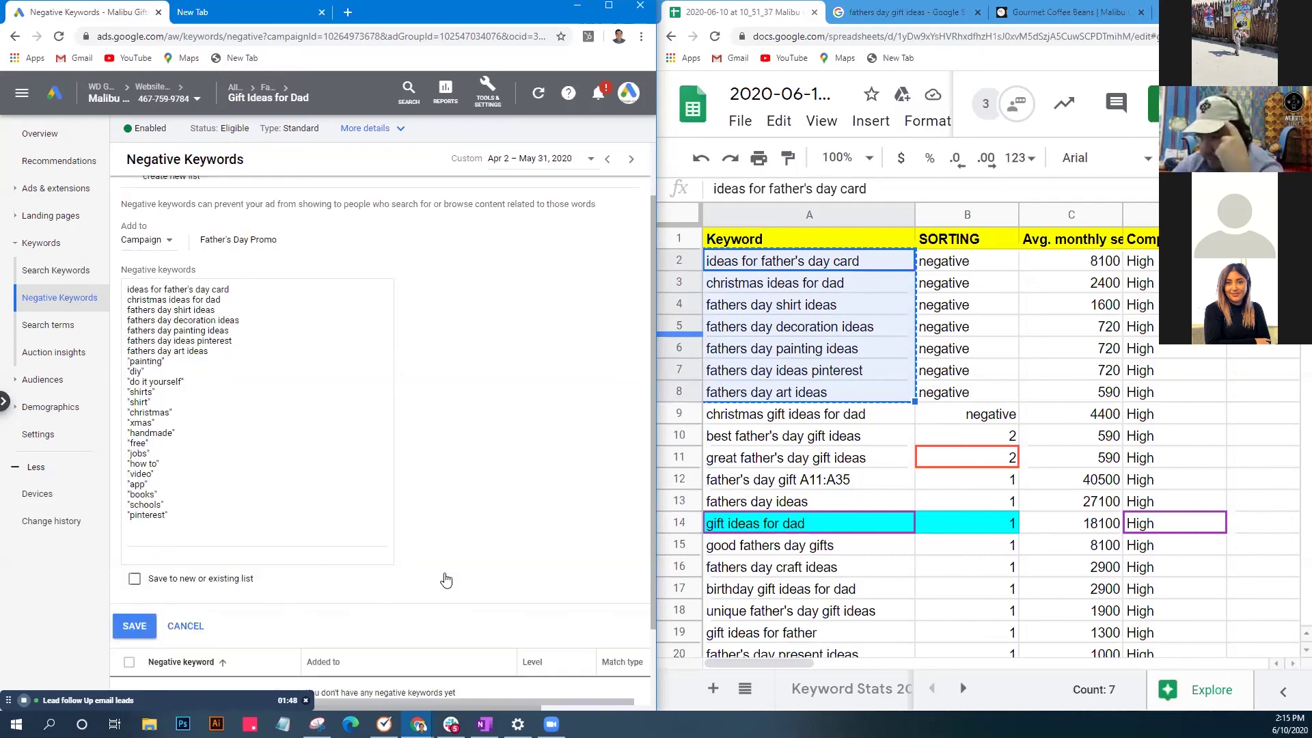
pyautogui.click(127, 558)
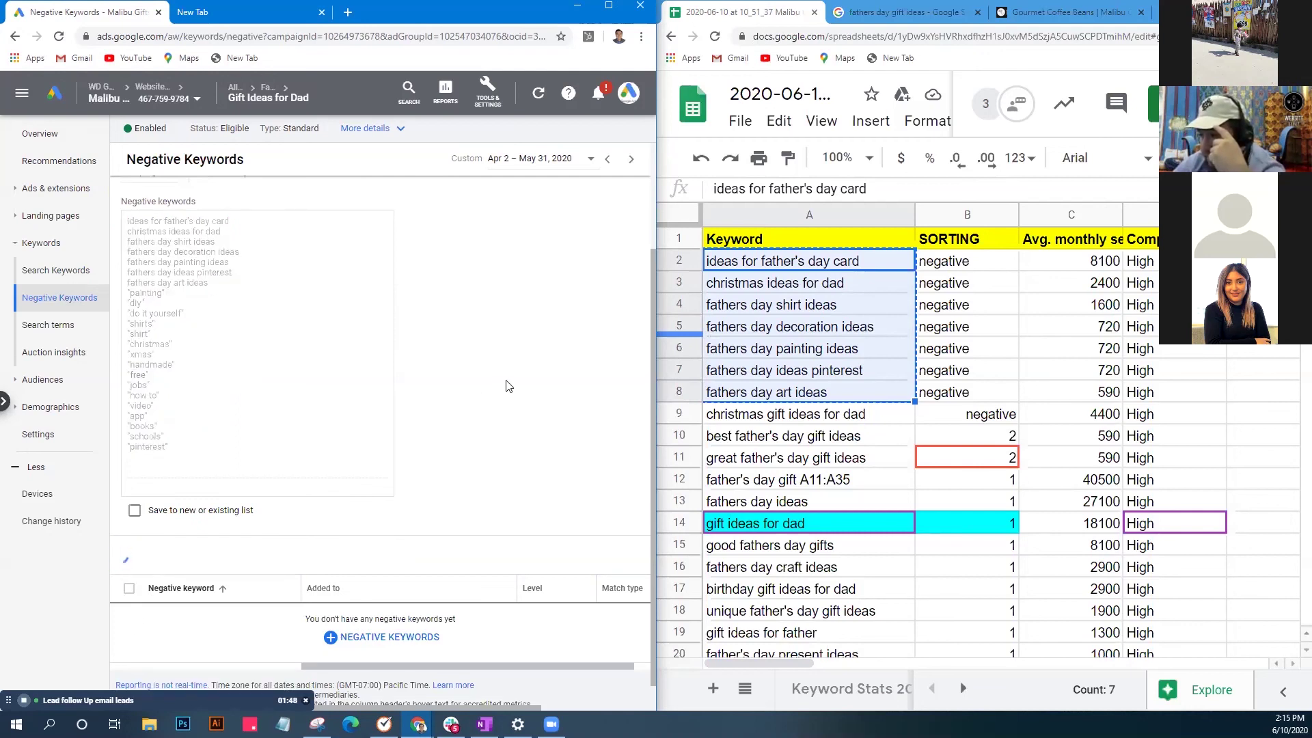
pyautogui.scroll(2, 516, 381)
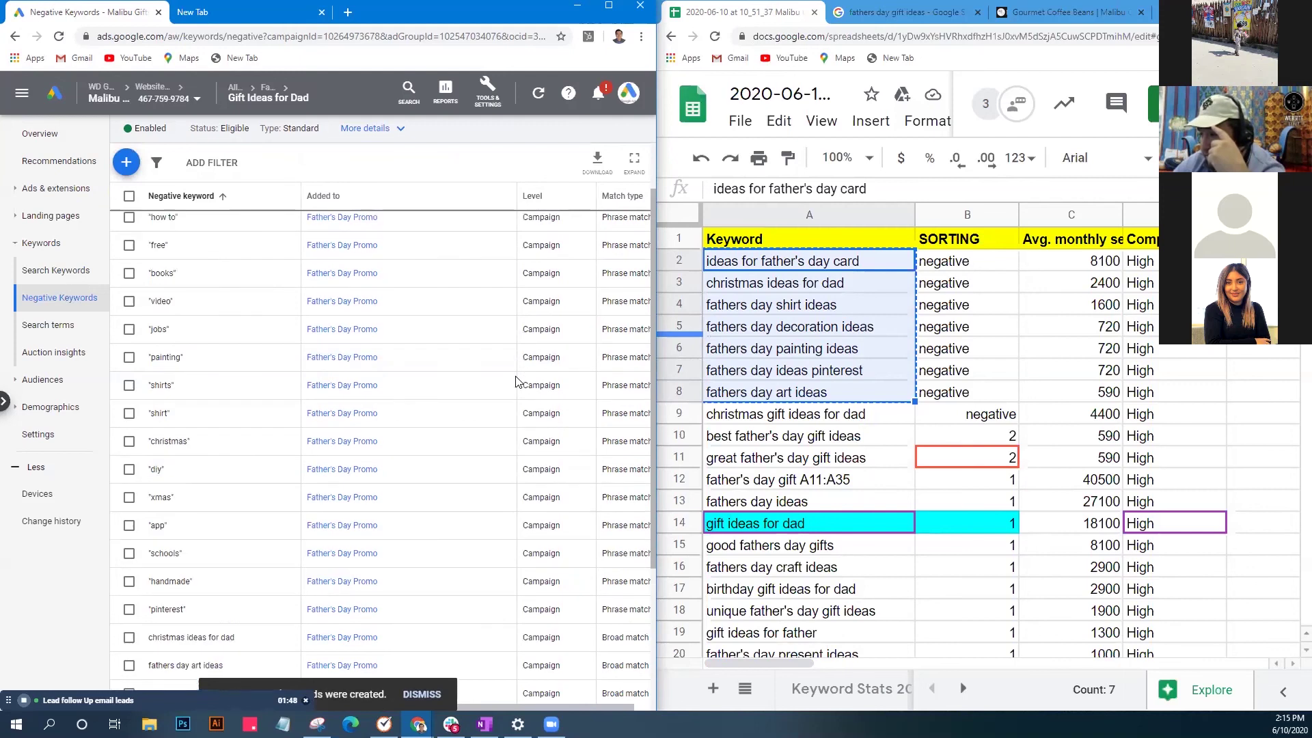